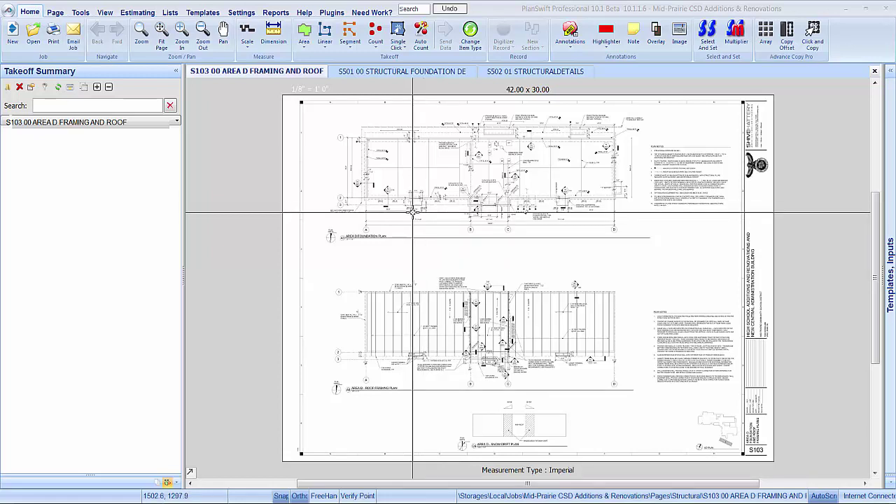
# Add the Mid-Prairie CSD Additions & Renovations folder from the 03 - Concrete templates to the job's estimate with its default properties
pyautogui.click(138, 12)
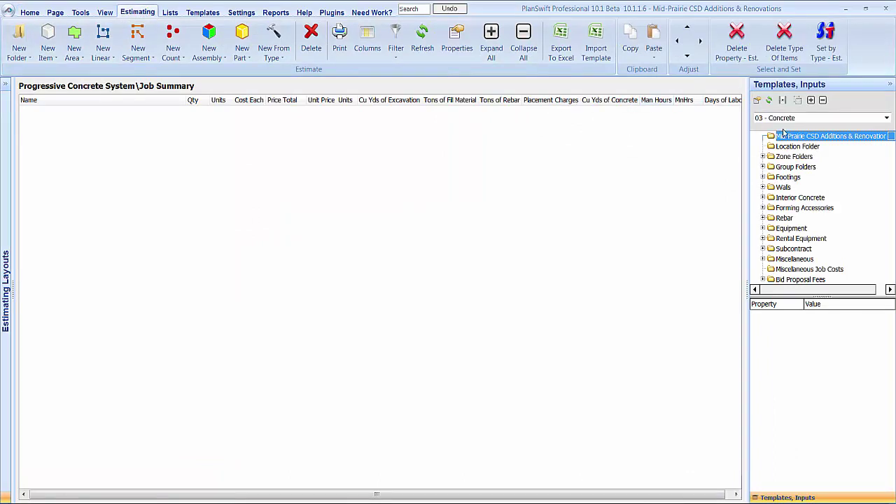
pyautogui.moveTo(789, 140); pyautogui.dragTo(546, 180)
pyautogui.click(497, 279)
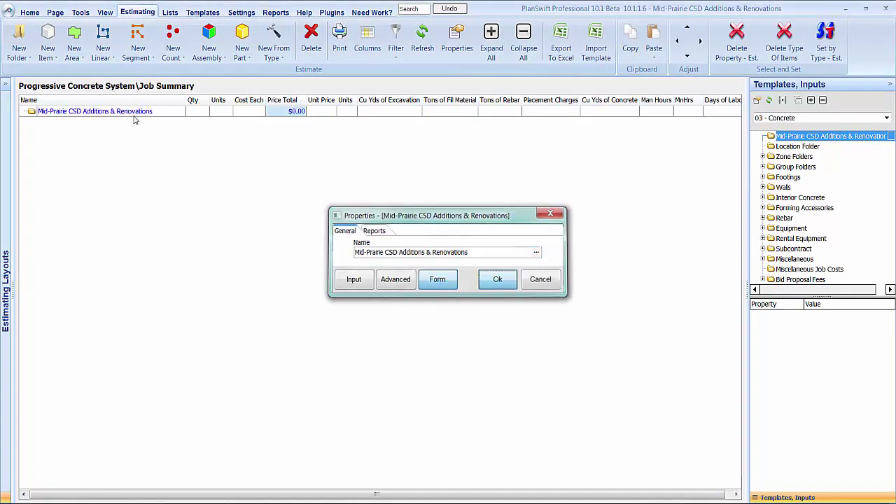
# Add the Foundation zone folder template inside the Mid-Prairie CSD Additions & Renovations takeoff folder, keeping its default properties
pyautogui.click(35, 13)
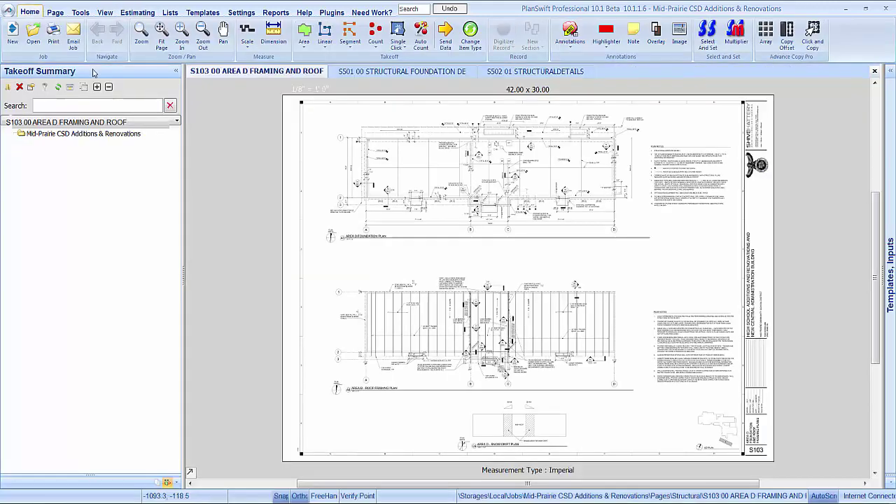
pyautogui.click(890, 231)
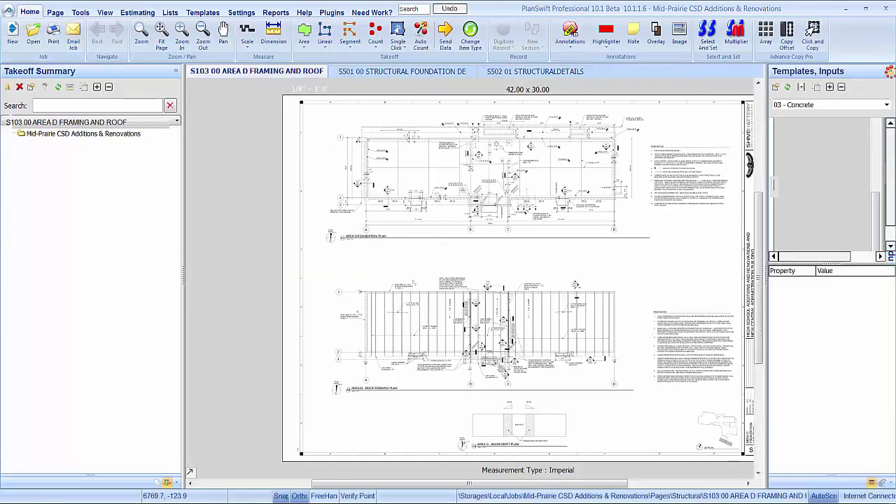
pyautogui.click(782, 143)
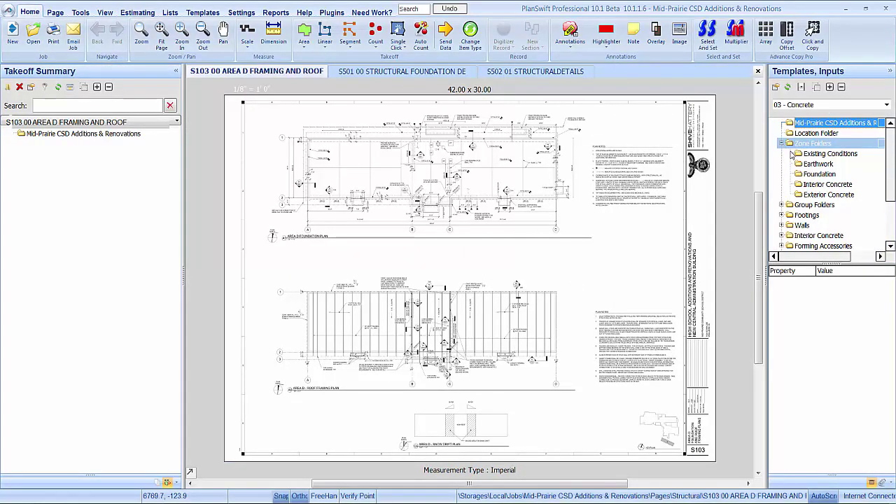
pyautogui.click(819, 174)
pyautogui.click(124, 133)
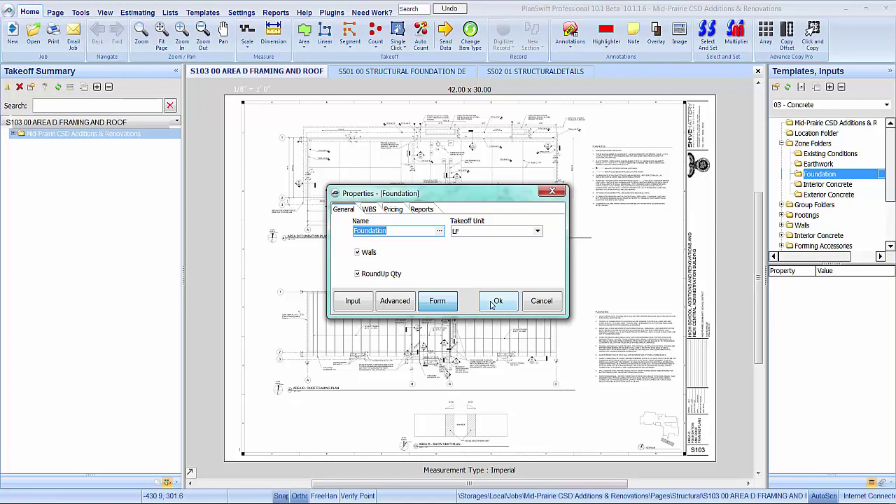
pyautogui.click(489, 300)
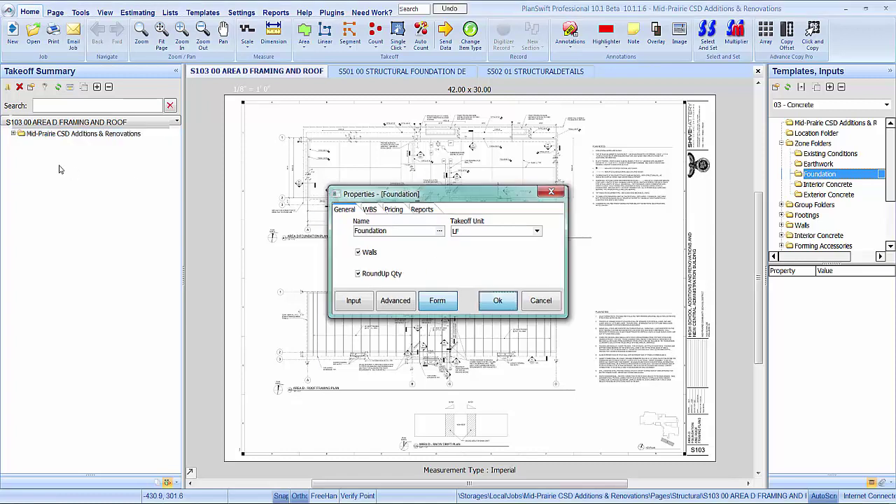
pyautogui.click(12, 133)
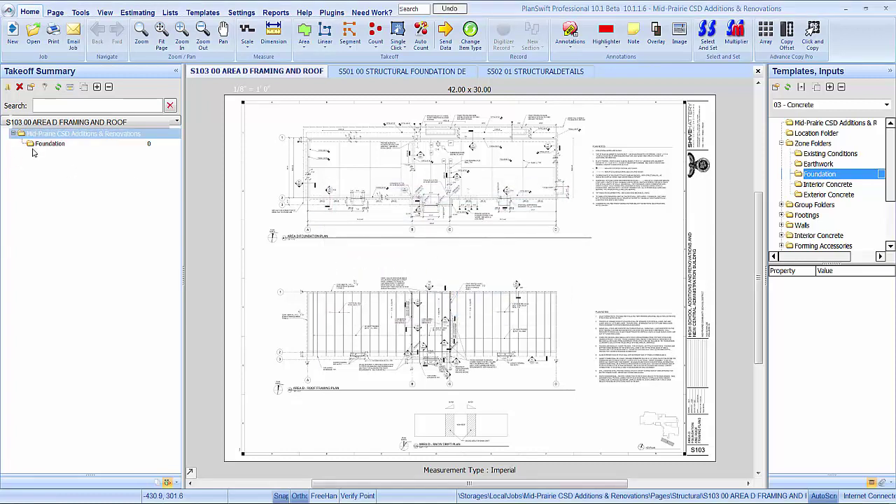
# Add the Foundation Walls group folder template inside the Foundation folder, keeping its default properties
pyautogui.click(781, 205)
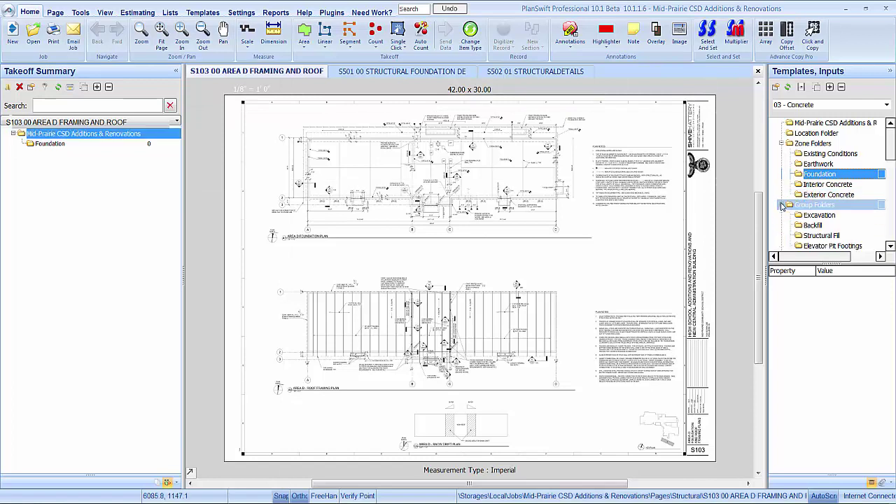
pyautogui.scroll(-4, 781, 204)
pyautogui.click(816, 204)
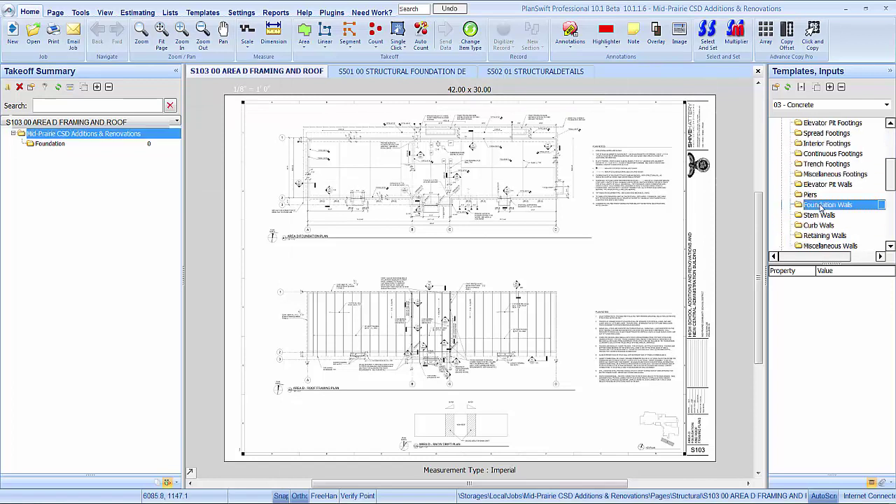
pyautogui.moveTo(236, 170); pyautogui.dragTo(110, 148)
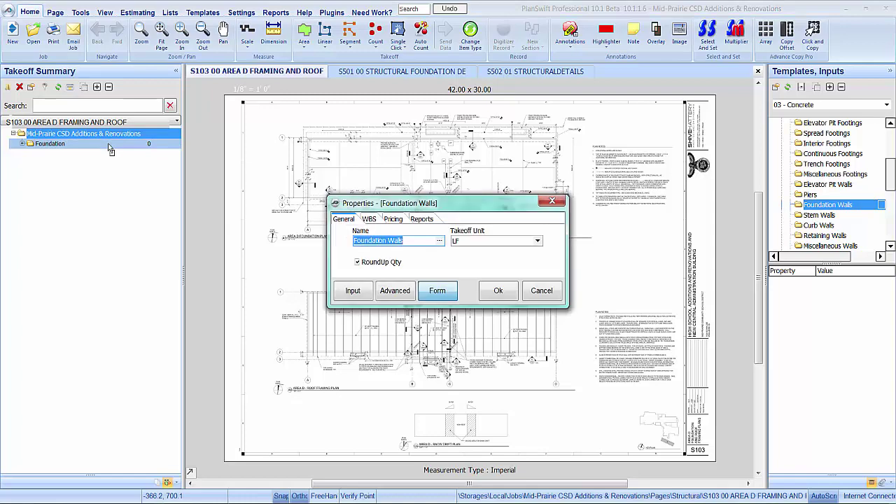
pyautogui.click(513, 297)
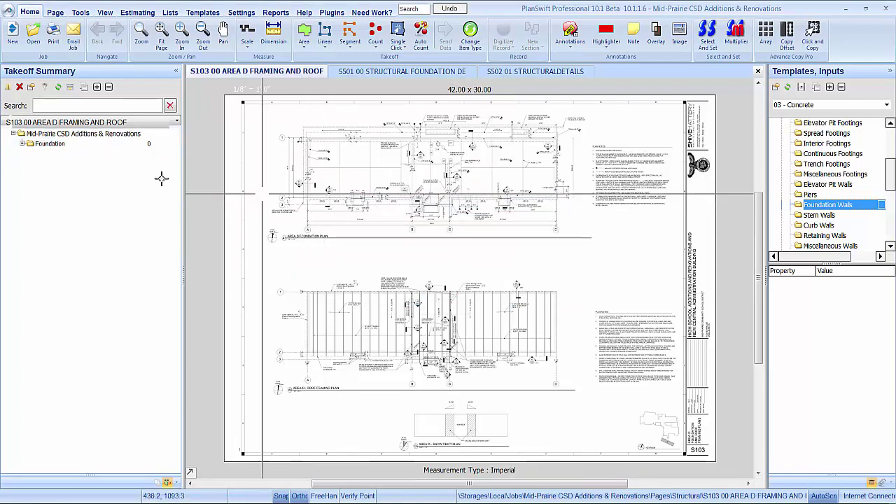
pyautogui.click(23, 146)
pyautogui.click(22, 145)
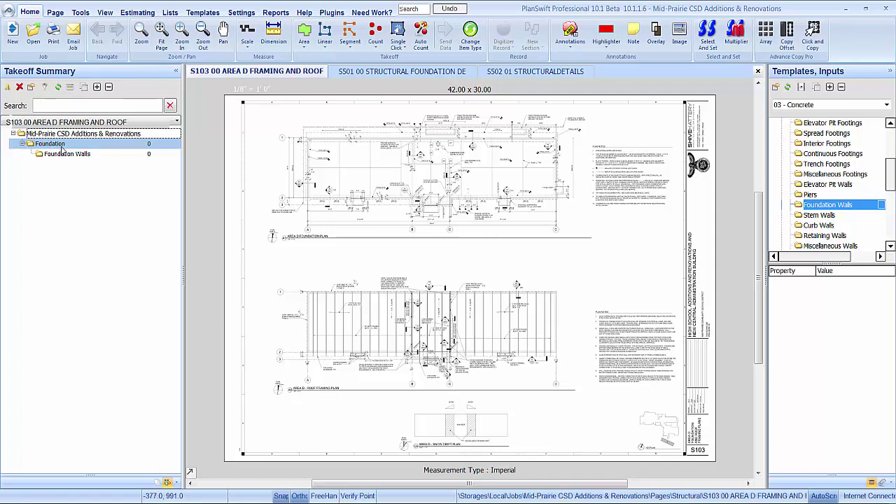
pyautogui.click(81, 157)
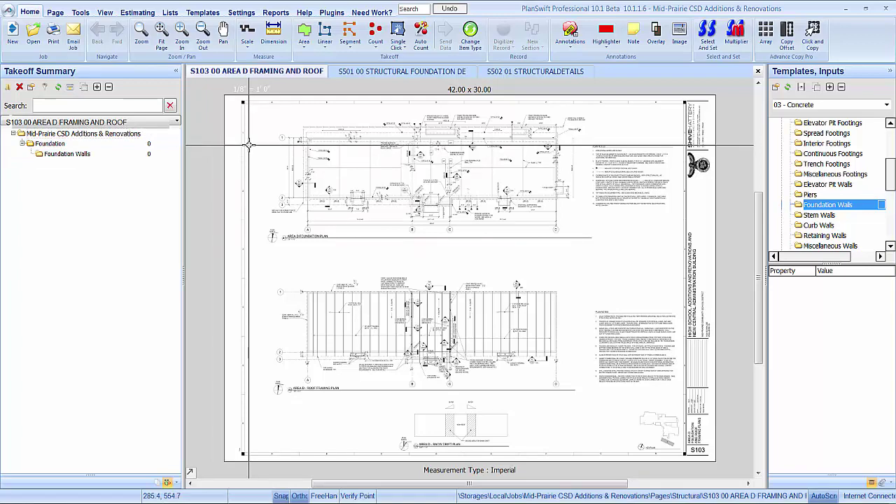
# Examine the Area D foundation plan on sheet S103 for the wall layout, footing and wall elevations, and section references
pyautogui.scroll(3, 308, 123)
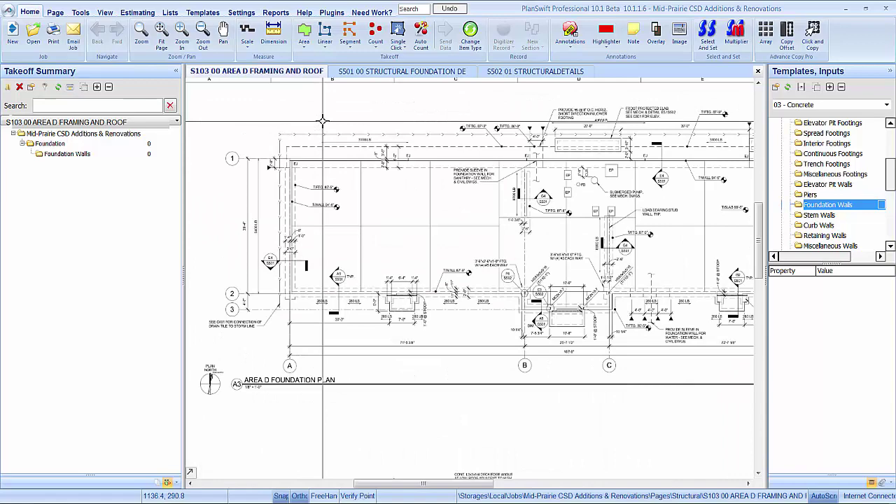
pyautogui.scroll(3, 305, 128)
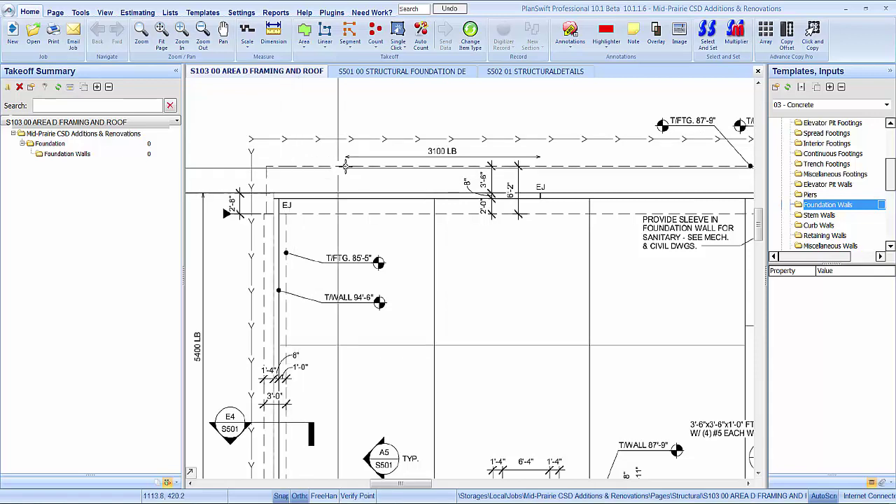
pyautogui.scroll(-3, 351, 212)
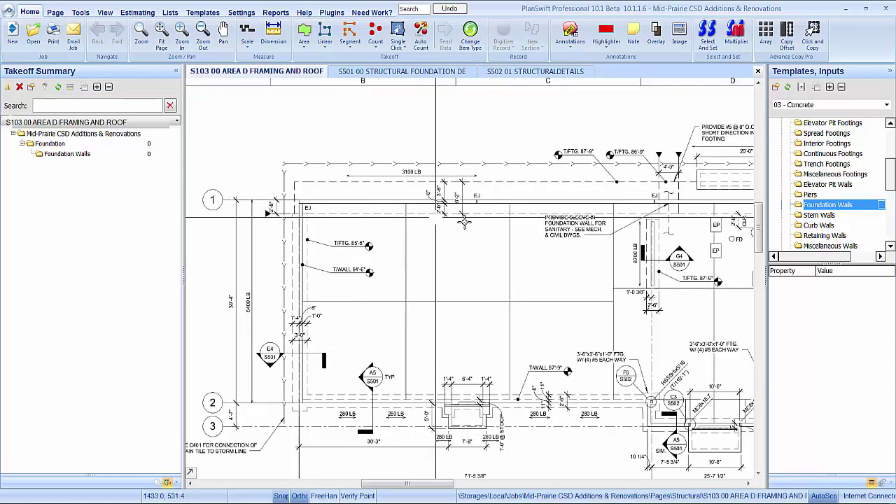
pyautogui.scroll(2, 554, 182)
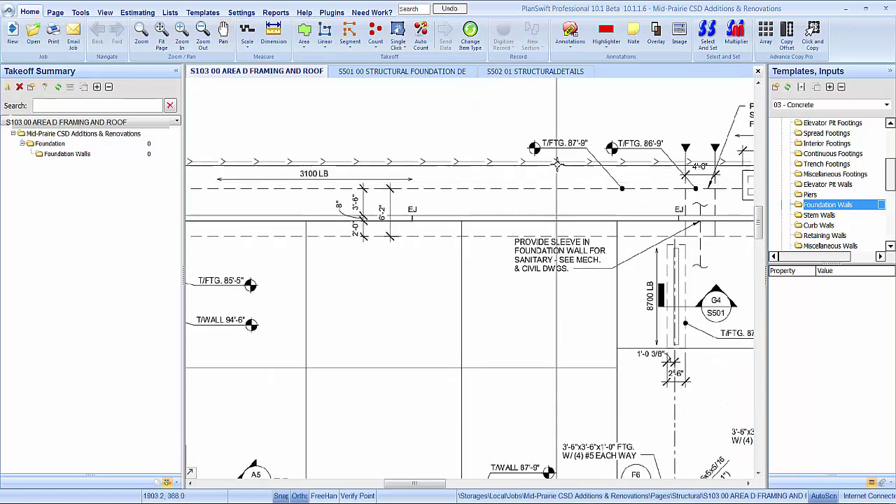
pyautogui.scroll(-1, 557, 162)
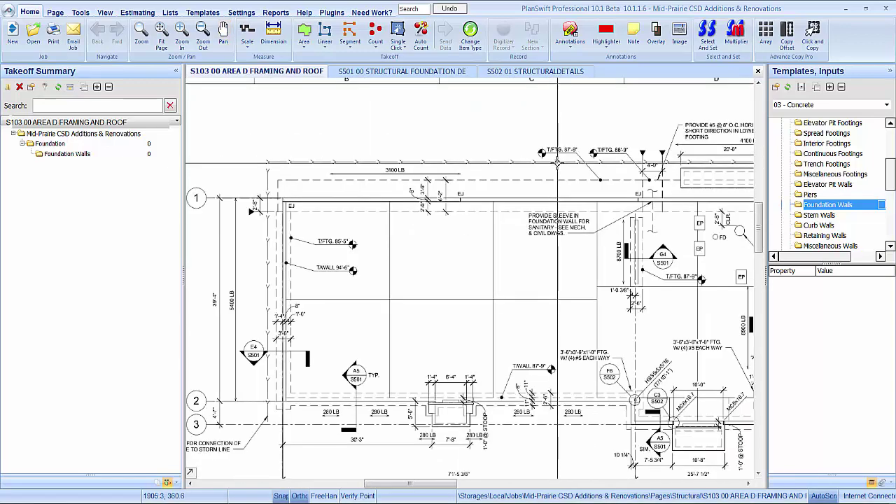
pyautogui.moveTo(628, 186); pyautogui.dragTo(513, 175)
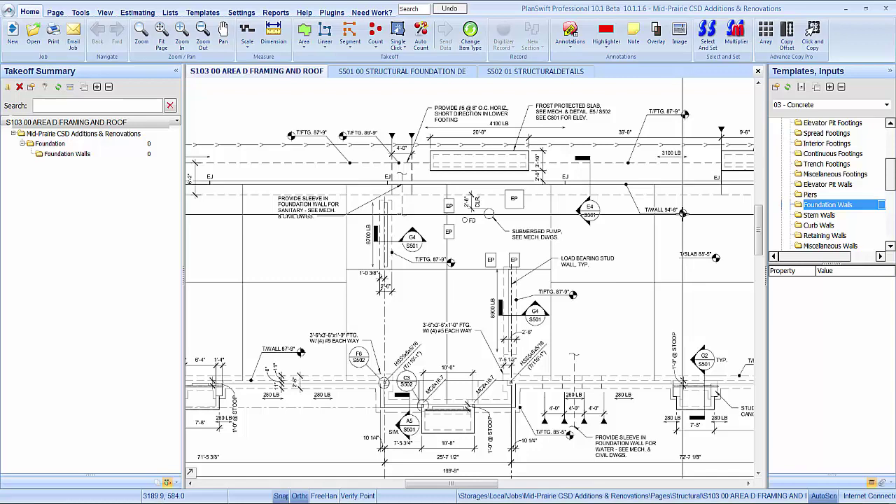
pyautogui.scroll(-2, 459, 213)
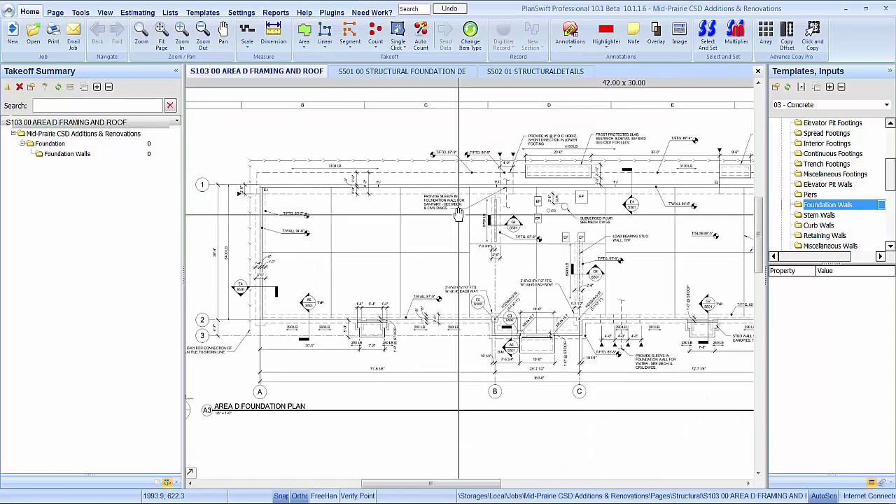
pyautogui.scroll(5, 641, 205)
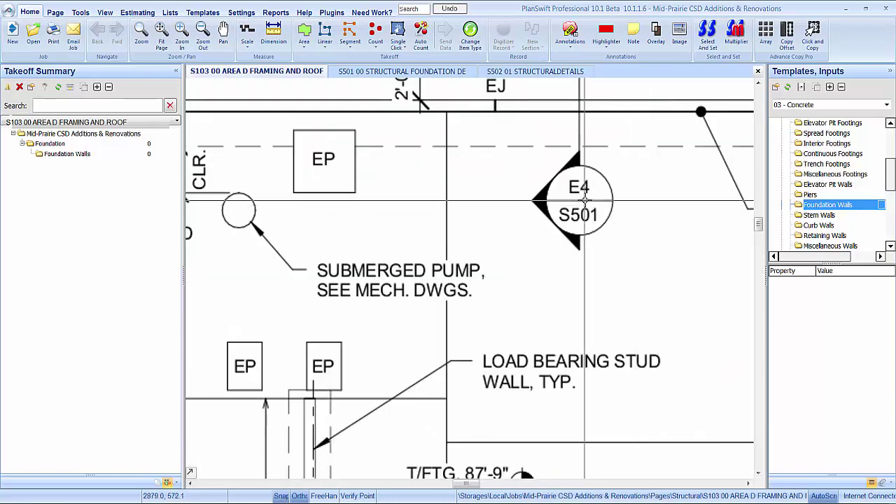
# Examine detail E4, Typical Concrete Retaining Wall, on sheet S501 for the wall's construction and reinforcing
pyautogui.click(441, 72)
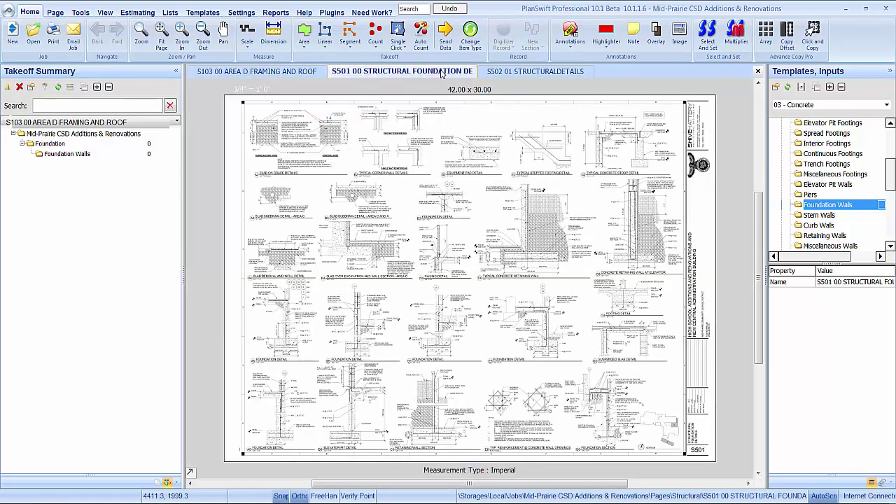
pyautogui.scroll(5, 380, 176)
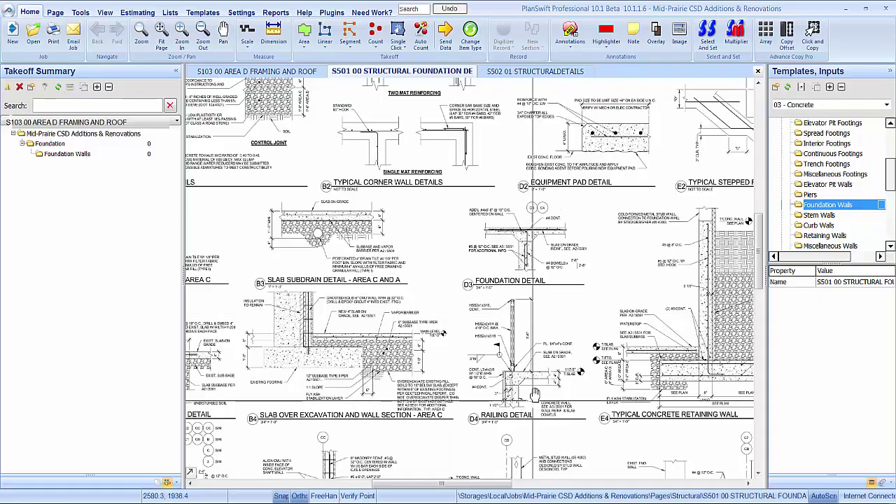
pyautogui.moveTo(525, 396)
pyautogui.mouseDown()
pyautogui.moveTo(536, 369)
pyautogui.moveTo(439, 313)
pyautogui.mouseUp()
pyautogui.scroll(5, 461, 243)
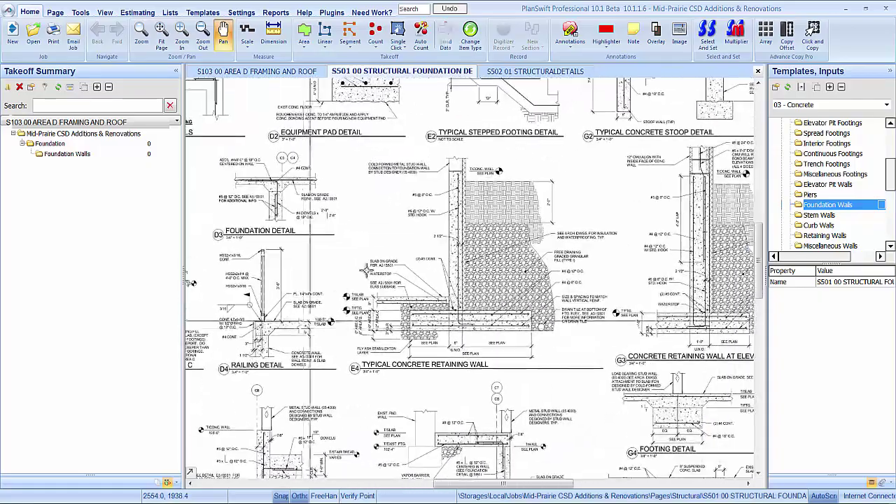
pyautogui.moveTo(460, 244)
pyautogui.mouseDown()
pyautogui.moveTo(441, 286)
pyautogui.moveTo(420, 298)
pyautogui.mouseUp()
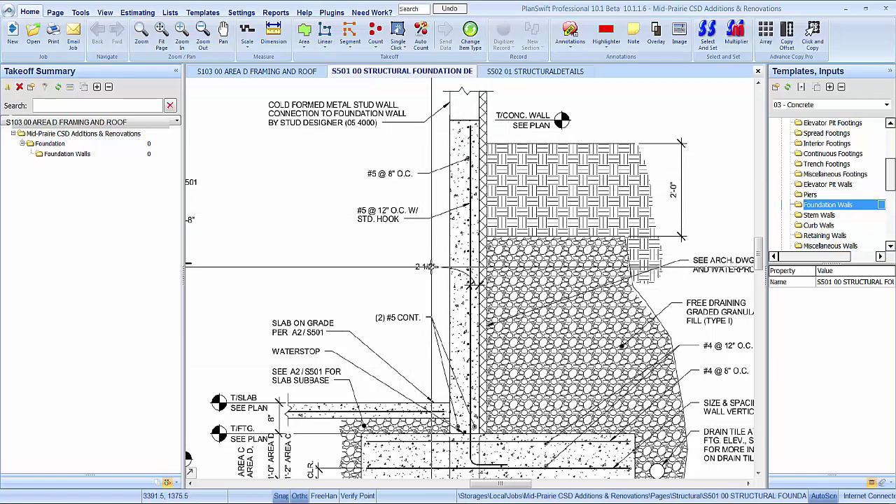
pyautogui.moveTo(383, 313); pyautogui.dragTo(388, 292)
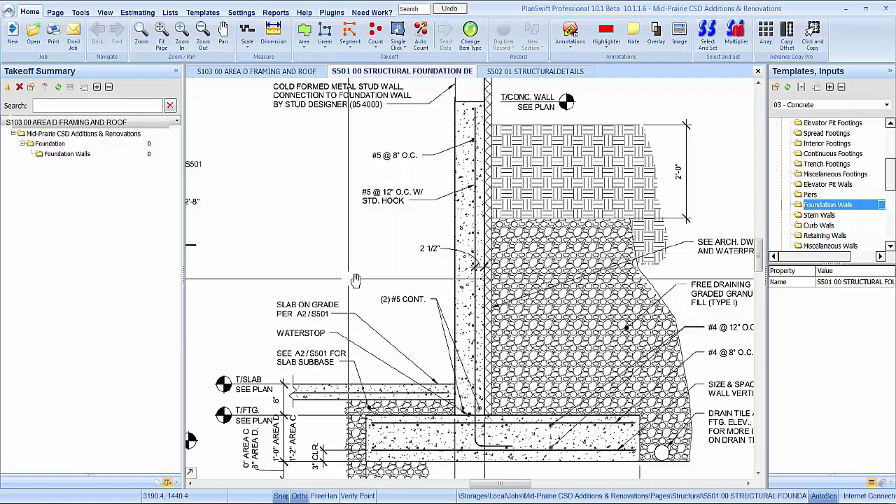
# Add a Poured Wall item to the Foundation Walls folder of sheet S103 as an 8" thick, 6'9" high foundation wall
pyautogui.click(249, 72)
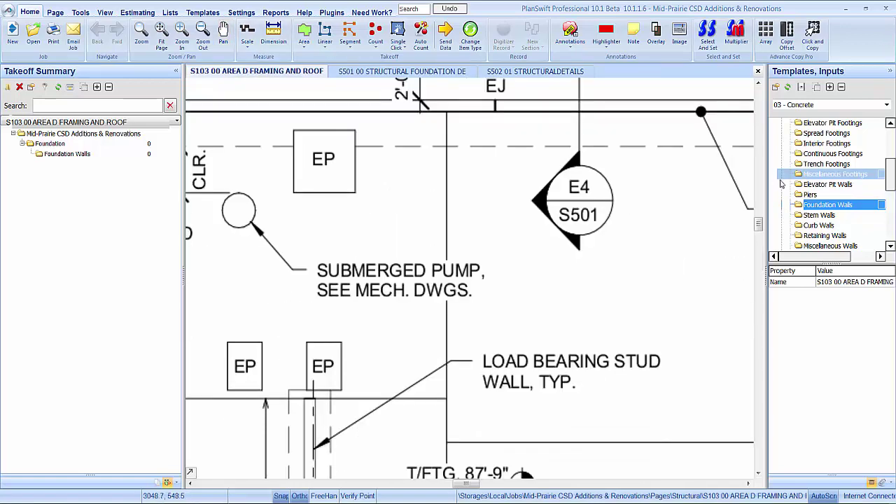
pyautogui.scroll(-6, 799, 181)
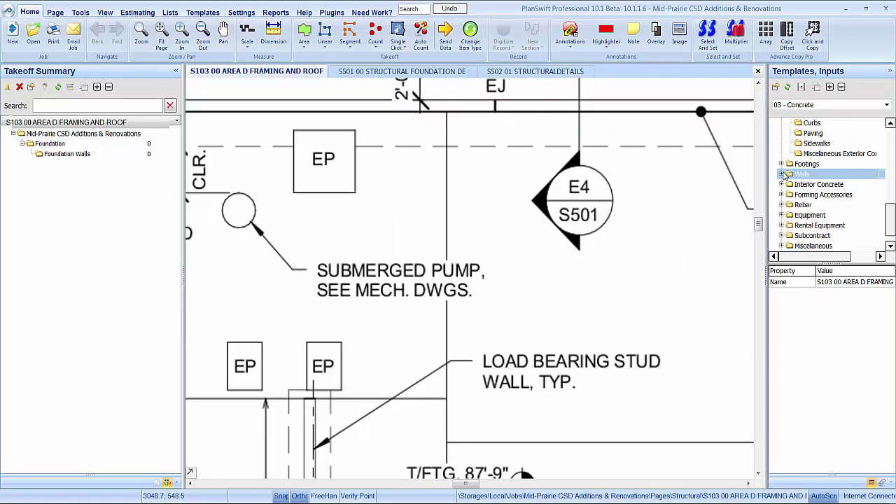
pyautogui.click(782, 175)
pyautogui.click(820, 194)
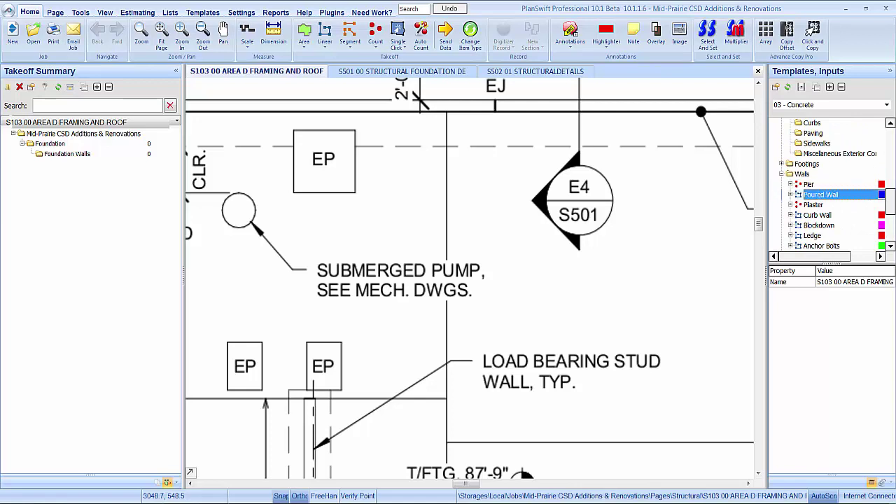
pyautogui.click(91, 160)
pyautogui.click(86, 153)
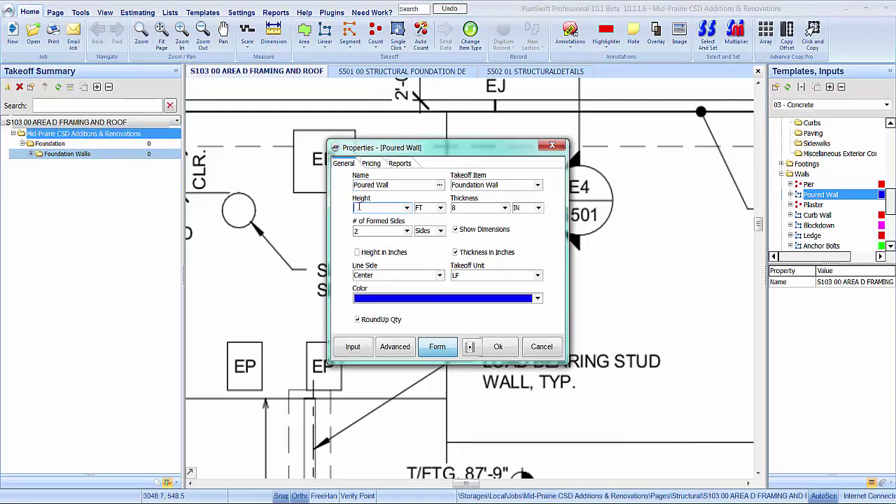
pyautogui.click(406, 208)
pyautogui.click(373, 252)
pyautogui.click(497, 346)
# Start the foundation wall takeoff at the footing line just below the plan's upper-left corner, offset 4" from the wall's outer face to its centreline
pyautogui.scroll(-3, 472, 252)
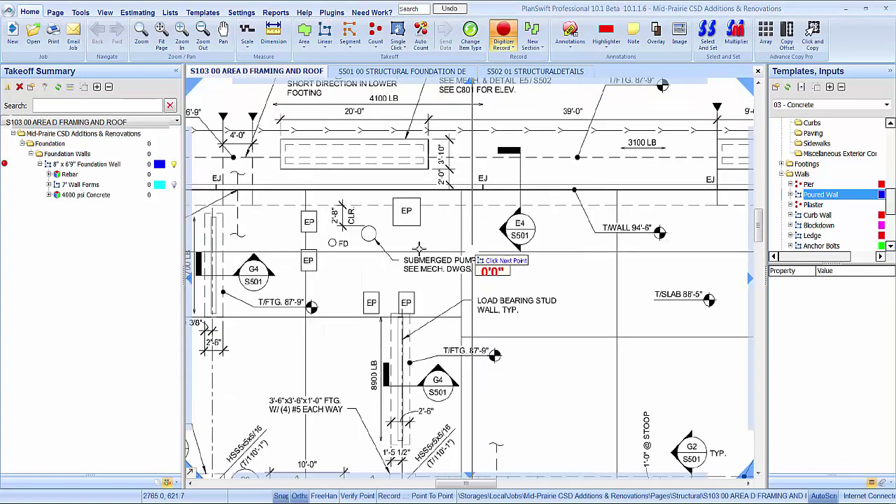
pyautogui.scroll(2, 352, 293)
pyautogui.moveTo(353, 292); pyautogui.dragTo(552, 283)
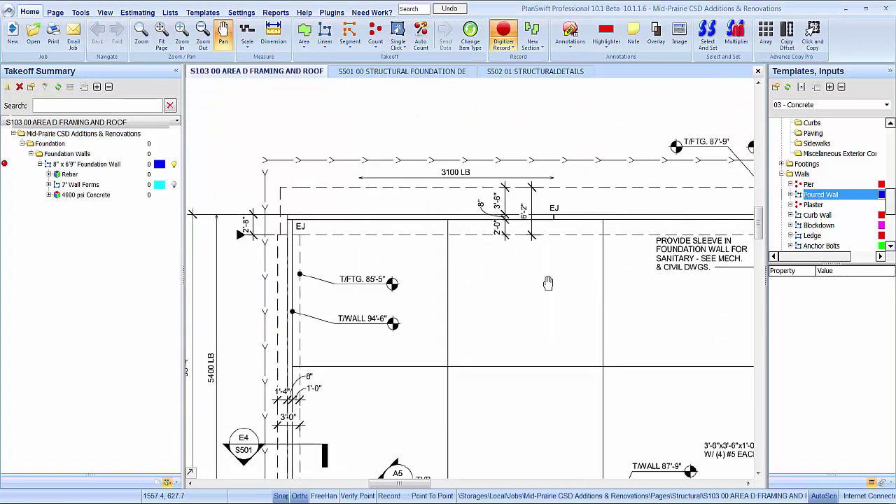
pyautogui.scroll(5, 264, 242)
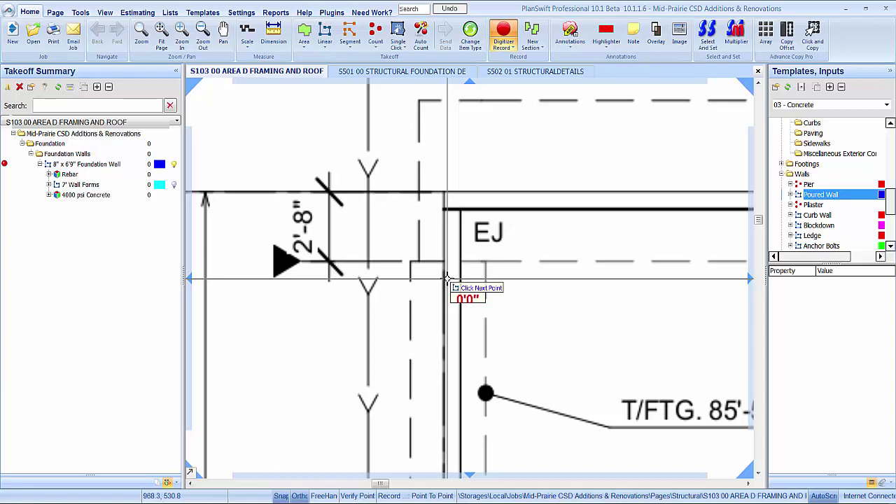
pyautogui.scroll(4, 448, 279)
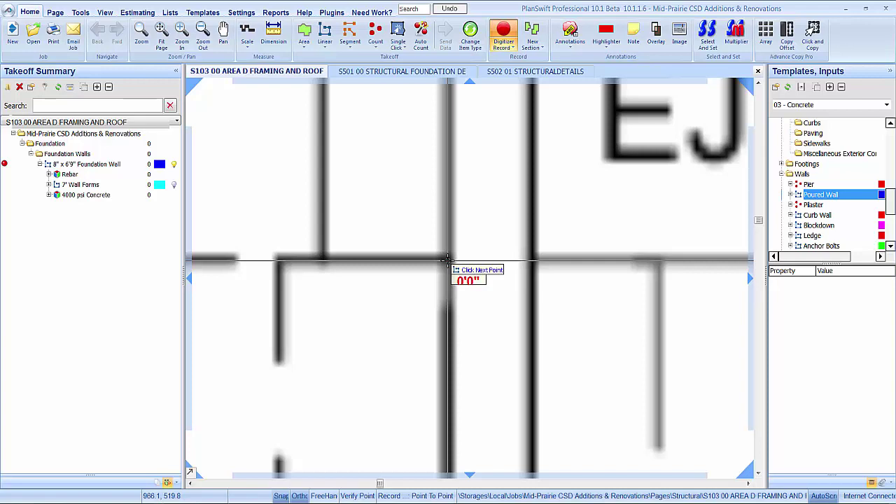
pyautogui.write('4')
pyautogui.press('Return')
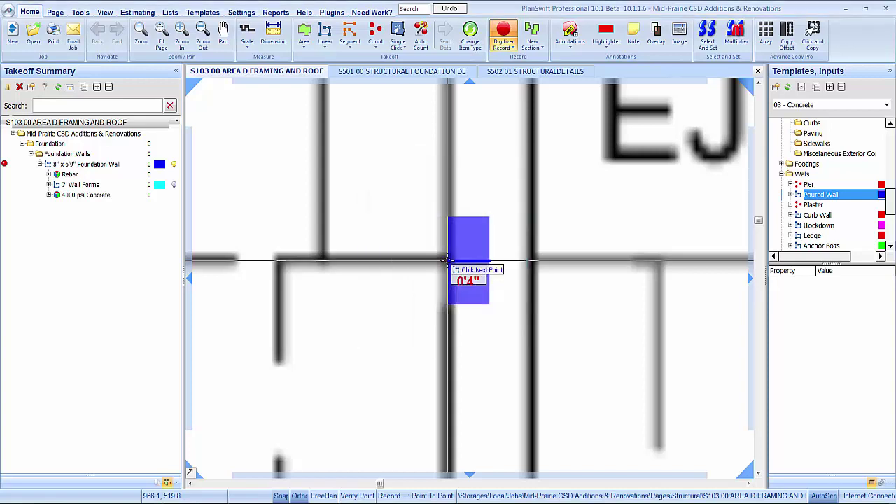
# Add a 2'4" wall segment running up along the centreline to the upper-left corner of the Area D plan
pyautogui.scroll(-1, 446, 260)
pyautogui.scroll(-1, 447, 261)
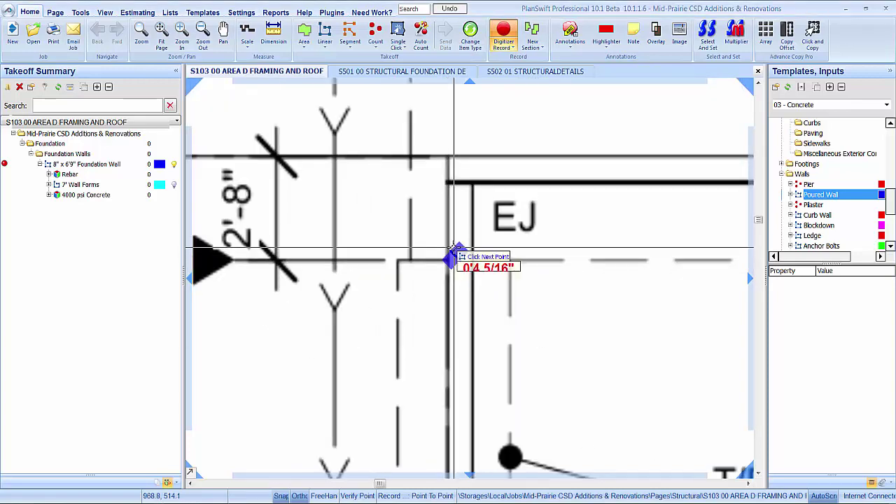
pyautogui.write('2')
pyautogui.press('Tab')
pyautogui.write('4')
pyautogui.press('Return')
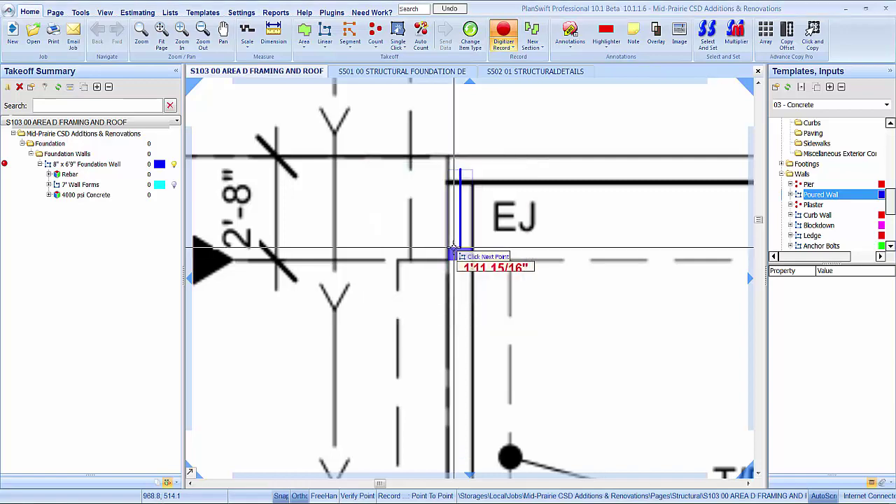
# Continue the foundation wall 72'7" along the upper exterior wall to the start of the lower footing section
pyautogui.scroll(-2, 453, 250)
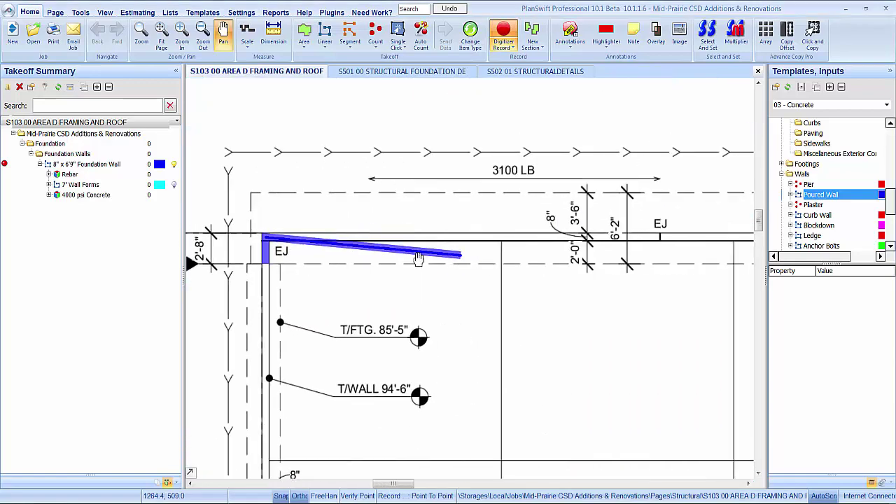
pyautogui.scroll(-2, 347, 266)
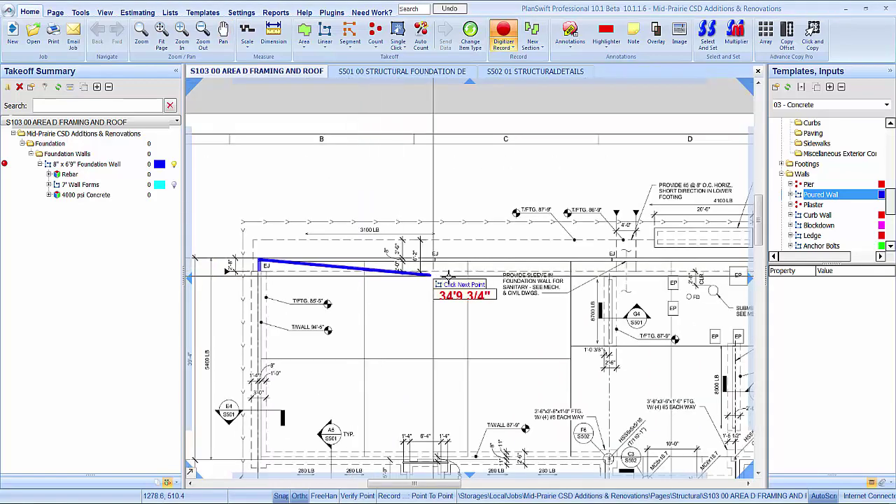
pyautogui.scroll(4, 514, 283)
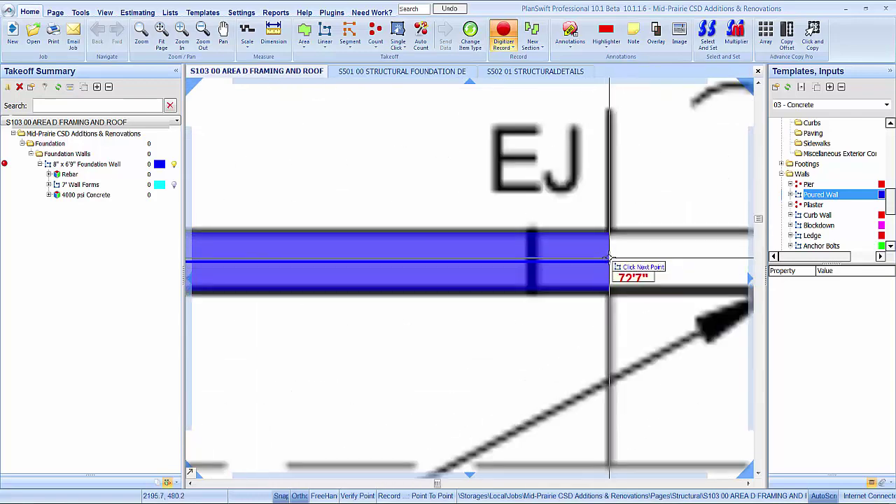
pyautogui.write('72')
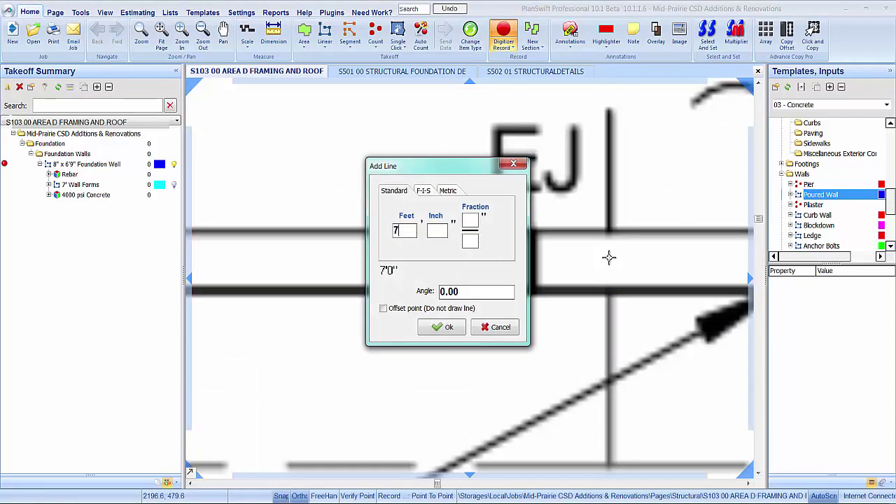
pyautogui.press('Tab')
pyautogui.write('1')
pyautogui.press('Return')
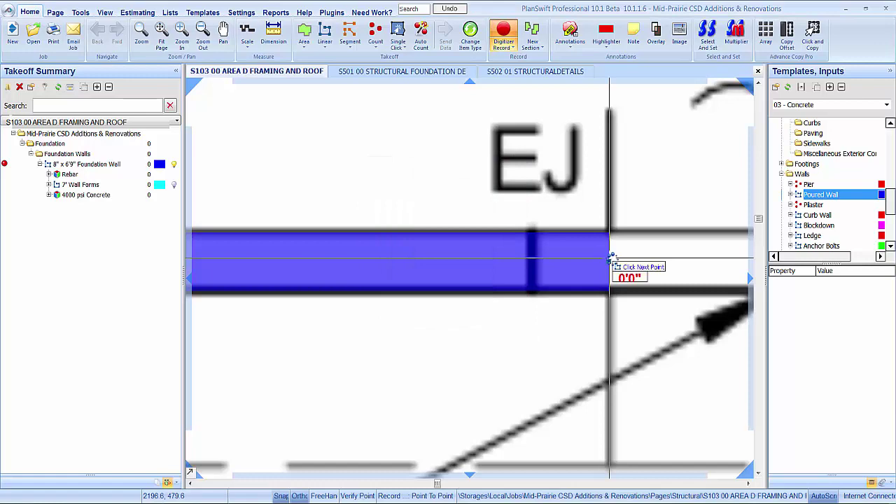
# Skip the 4' lower footing section with an offset point, add a 62'9" wall segment up to the next footing change, and end the takeoff
pyautogui.write('4')
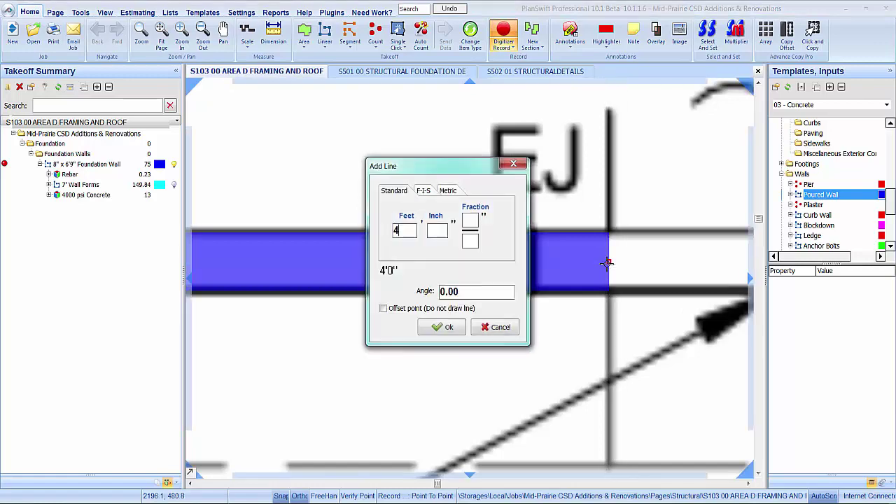
pyautogui.press('Return')
pyautogui.scroll(-5, 606, 263)
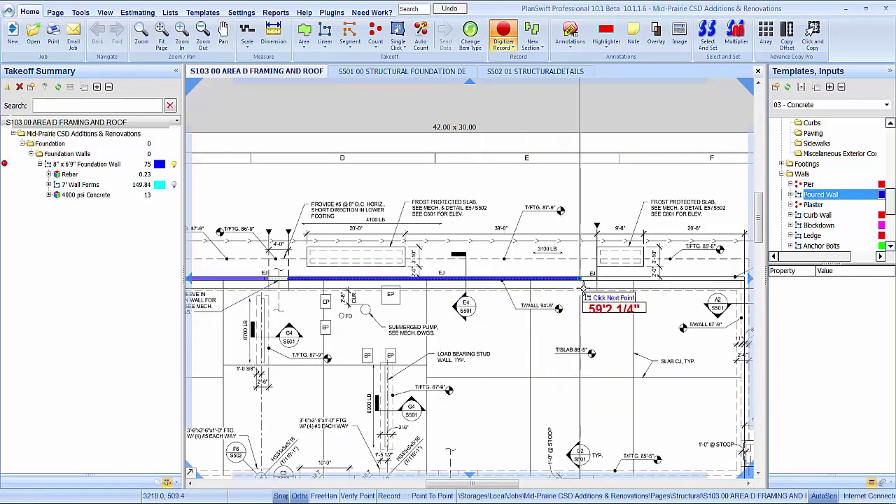
pyautogui.scroll(3, 592, 278)
pyautogui.scroll(3, 593, 278)
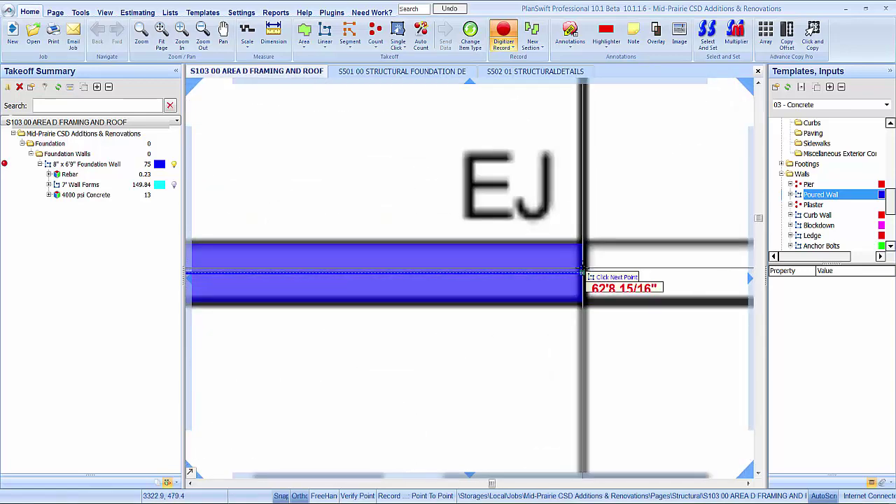
pyautogui.write('62')
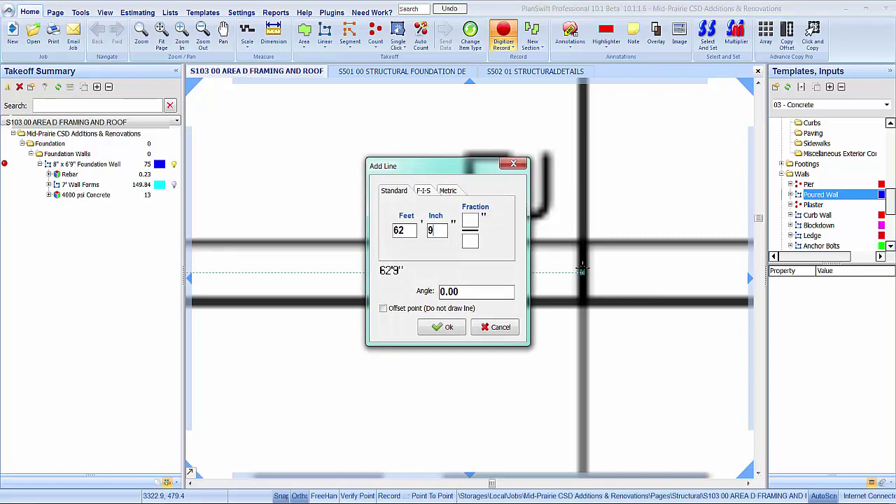
pyautogui.press('Return')
pyautogui.press('Escape')
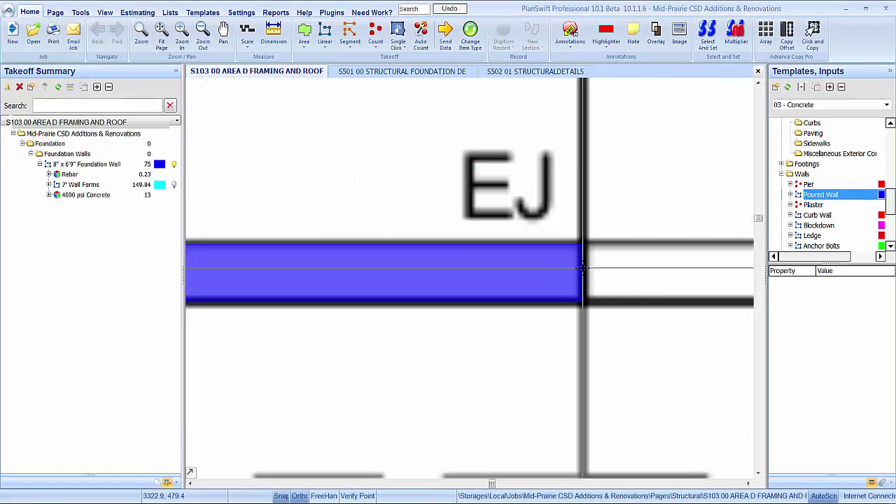
# Set the on-center spacing of the foundation wall's Rebar assembly to 8 inches
pyautogui.scroll(-5, 583, 268)
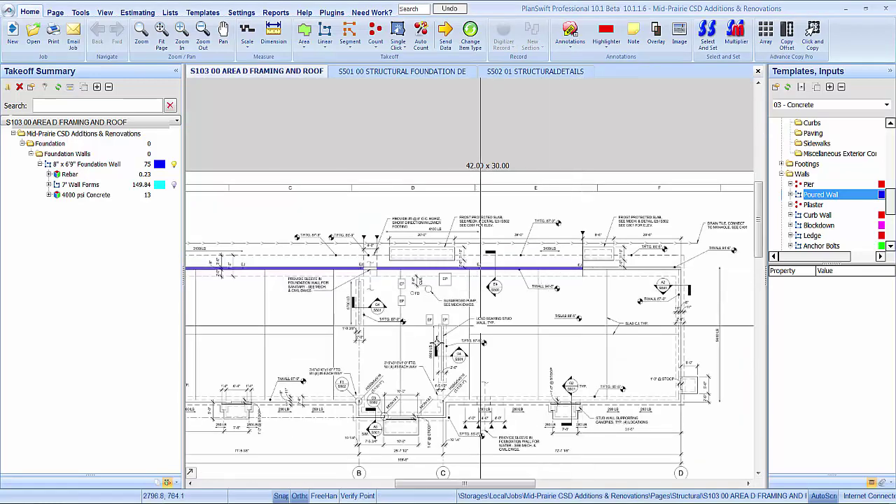
pyautogui.moveTo(387, 349); pyautogui.dragTo(491, 327)
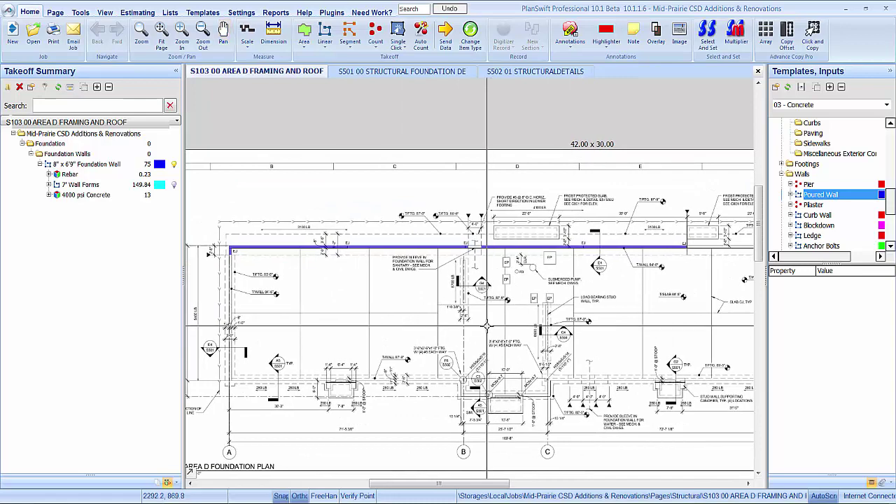
pyautogui.click(85, 175)
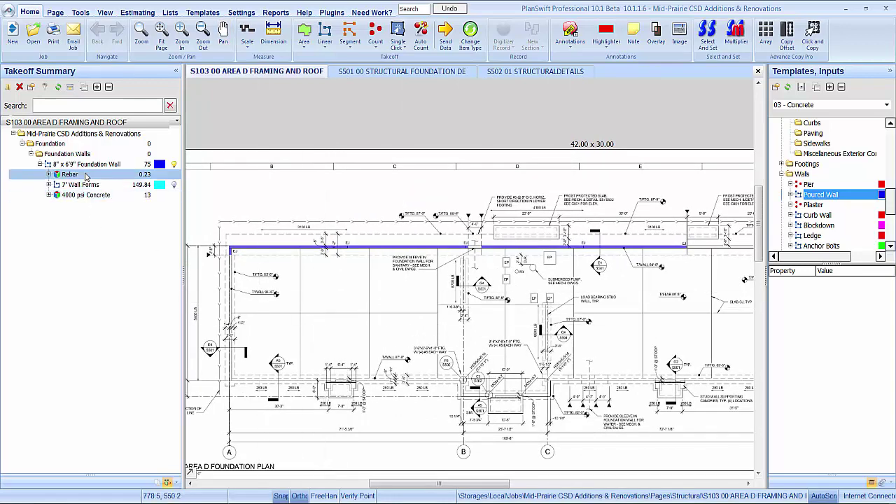
pyautogui.rightClick(86, 175)
pyautogui.click(105, 180)
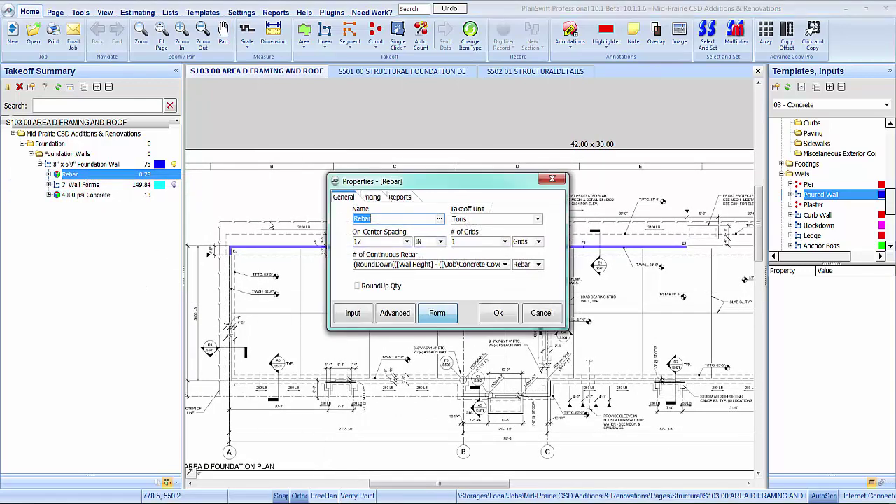
pyautogui.press('Tab')
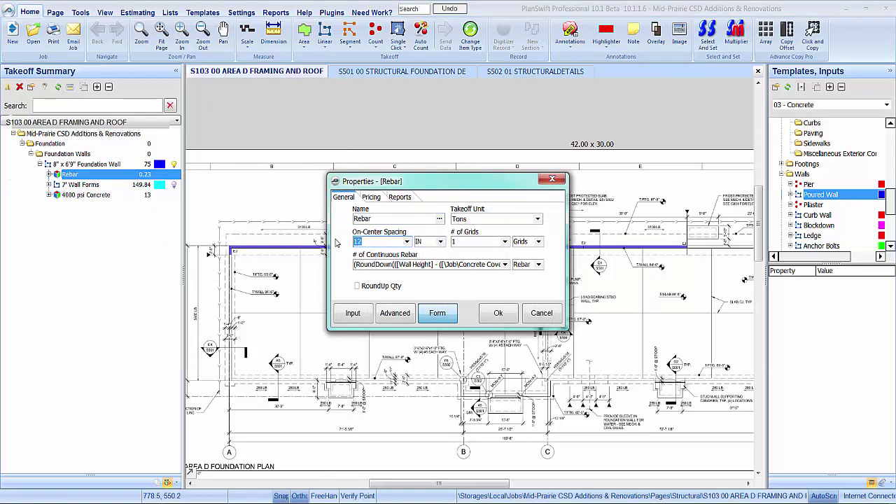
pyautogui.write('8')
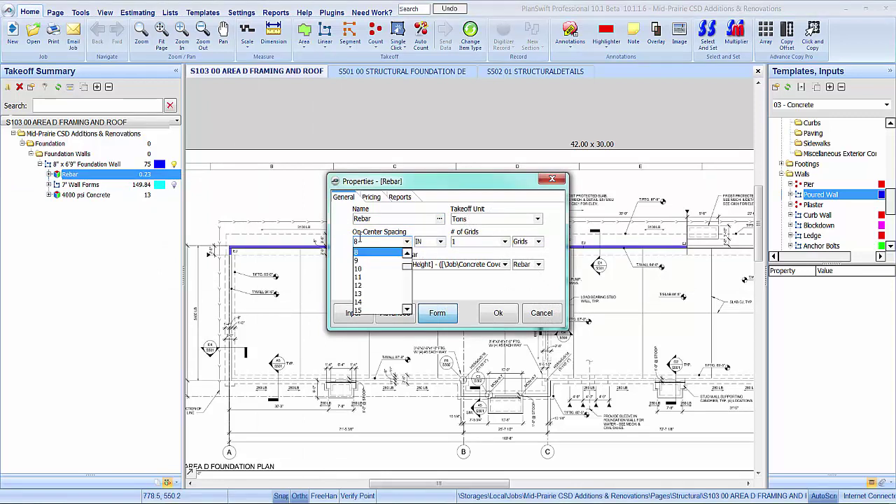
pyautogui.click(385, 240)
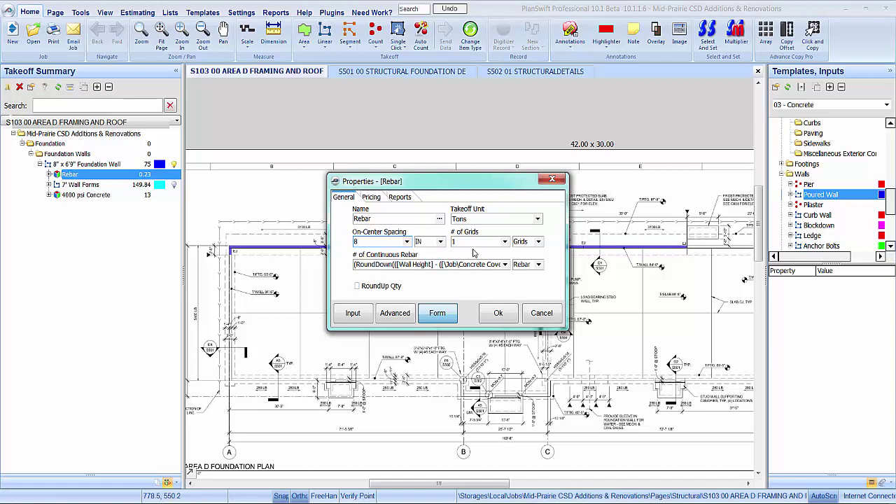
pyautogui.click(421, 264)
pyautogui.click(505, 264)
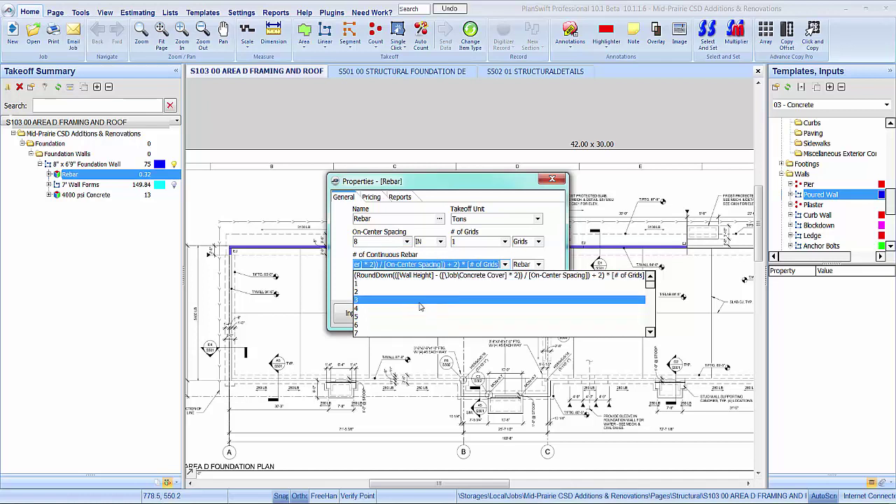
pyautogui.click(478, 217)
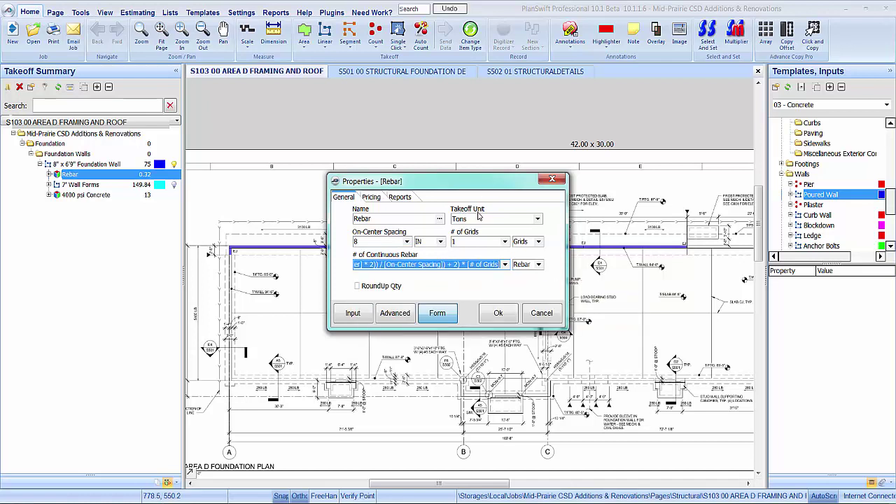
pyautogui.click(497, 313)
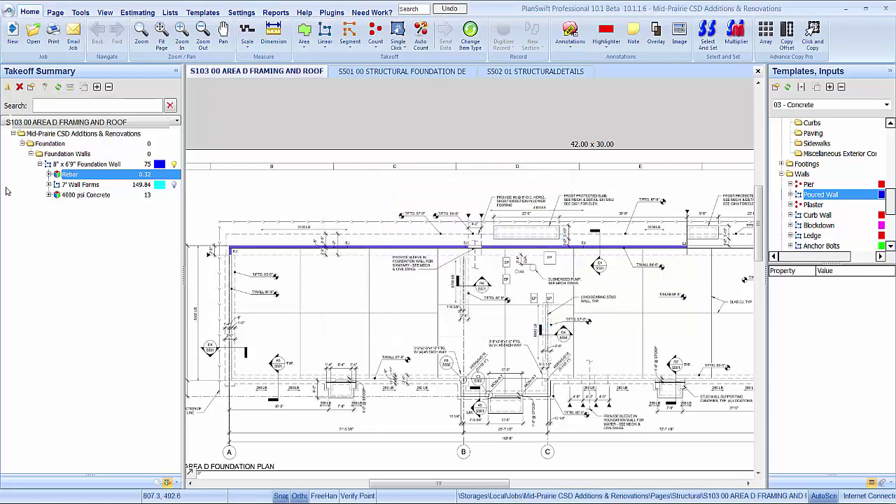
# Change the material of the #4 Rebar part under the wall's Rebar assembly to #5 Rebar
pyautogui.click(83, 184)
pyautogui.rightClick(83, 184)
pyautogui.click(117, 271)
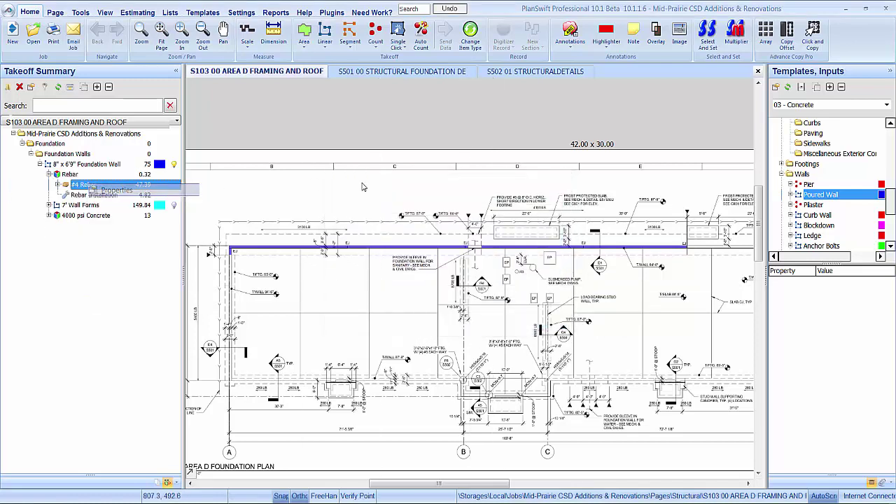
pyautogui.click(537, 218)
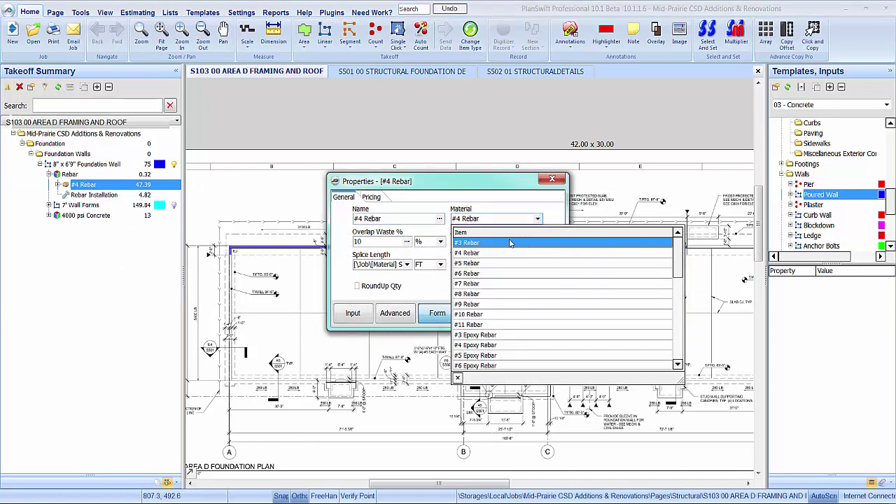
pyautogui.click(494, 264)
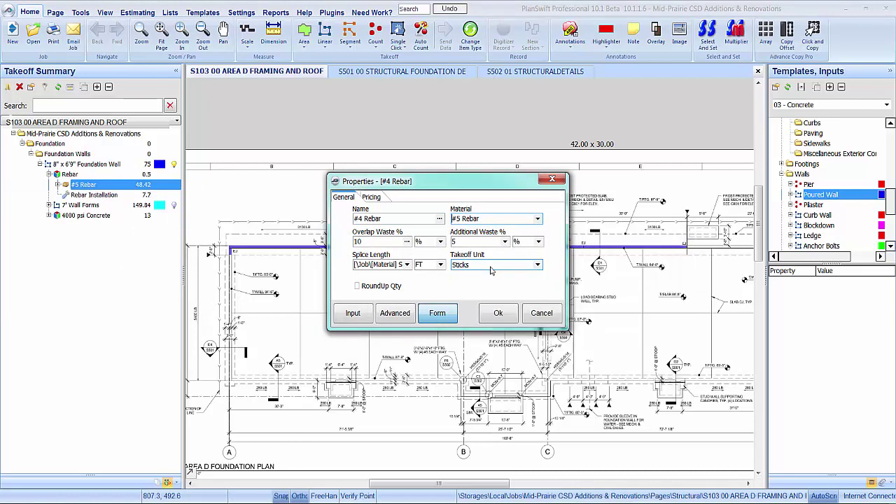
pyautogui.click(498, 314)
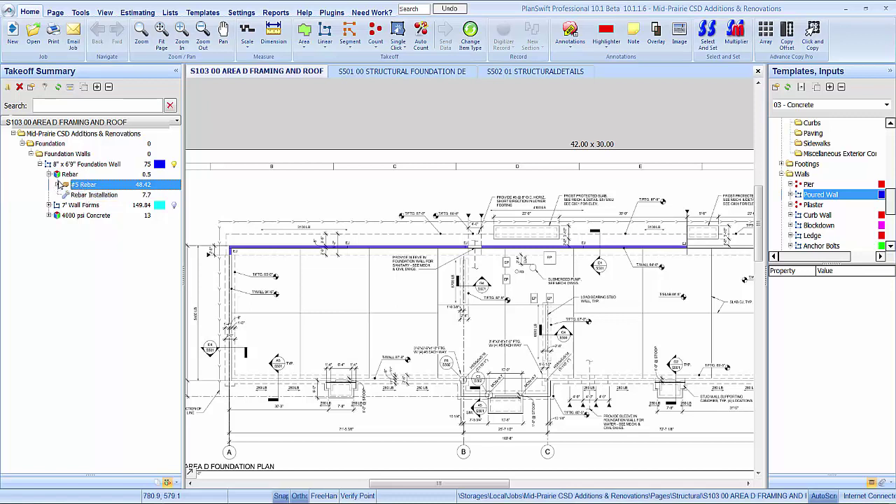
# Record one Corner Bar point under #5 Rebar at the wall's upper-left corner, and collapse the rebar breakdown
pyautogui.click(58, 184)
pyautogui.click(4, 204)
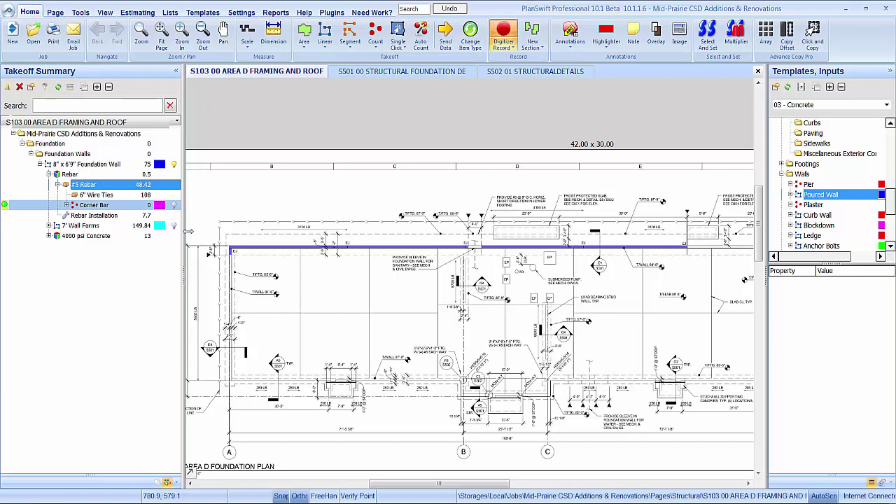
pyautogui.scroll(5, 326, 276)
pyautogui.click(345, 260)
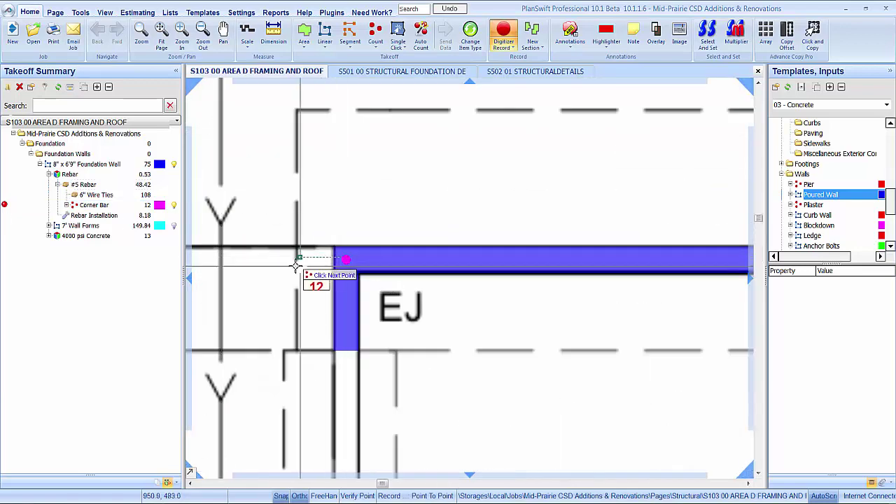
pyautogui.press('Escape')
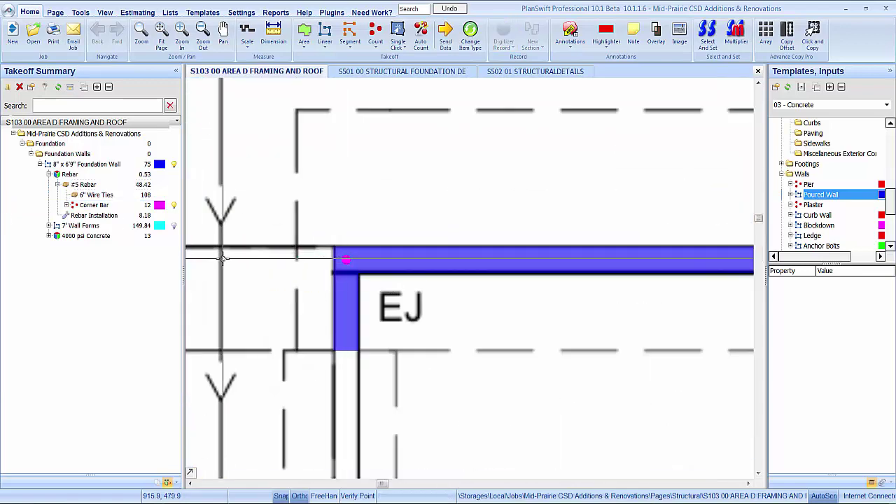
pyautogui.click(58, 185)
pyautogui.click(50, 174)
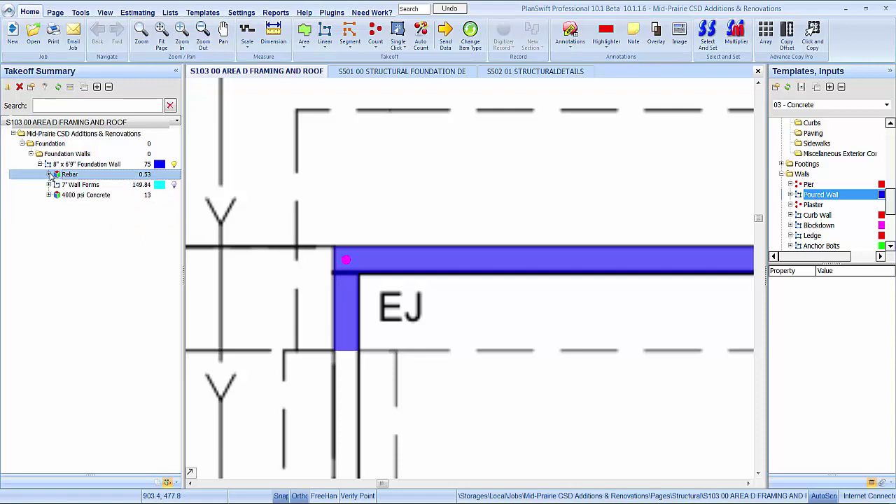
# Review the parts under the foundation wall's 7' Wall Forms and collapse them again
pyautogui.click(74, 186)
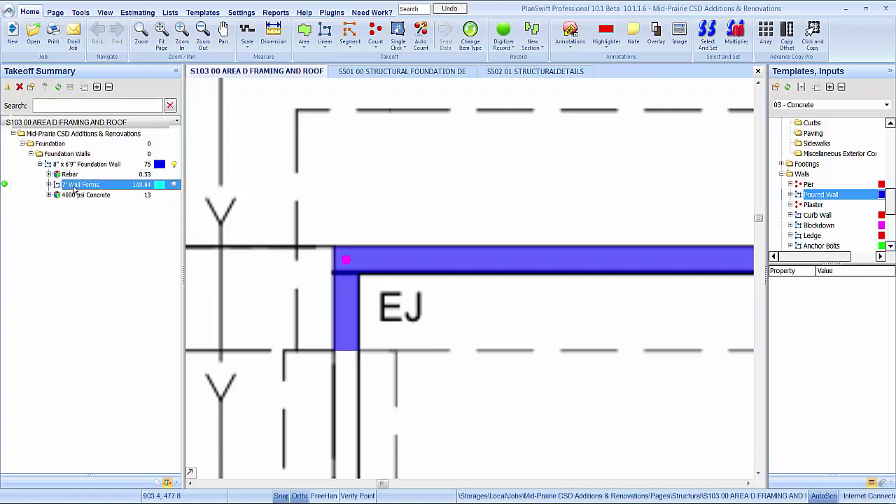
pyautogui.click(49, 185)
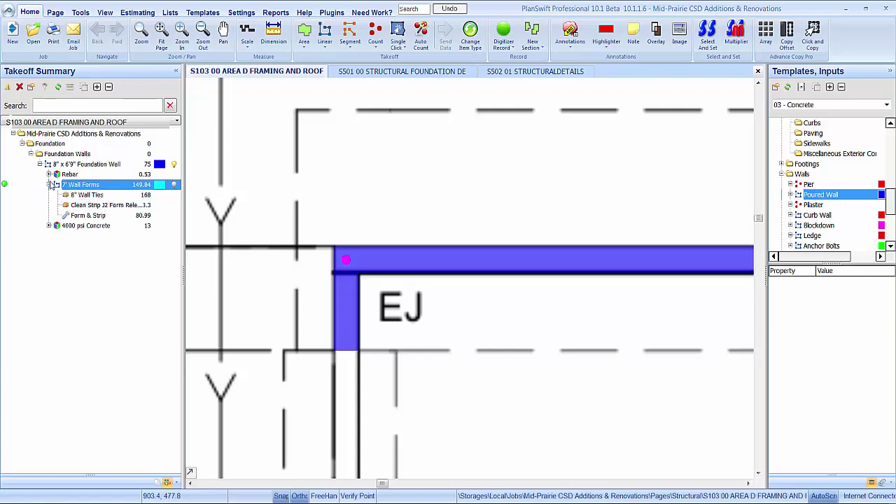
pyautogui.click(49, 185)
# Set the foundation wall's 4000 psi Concrete to use the Pump option and accept its properties
pyautogui.rightClick(68, 195)
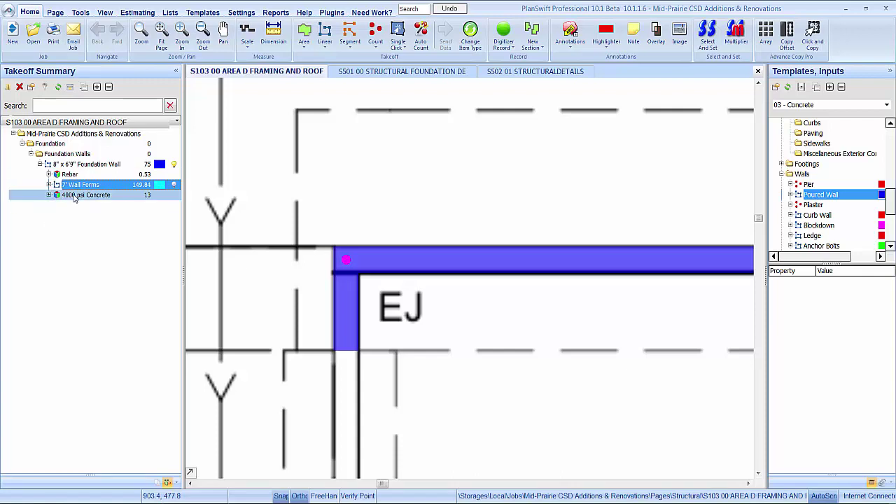
pyautogui.click(79, 200)
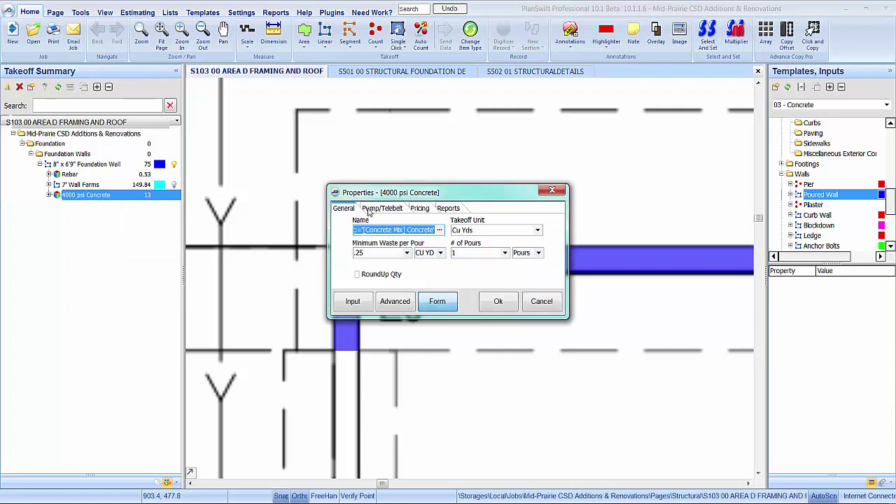
pyautogui.click(371, 209)
pyautogui.click(358, 250)
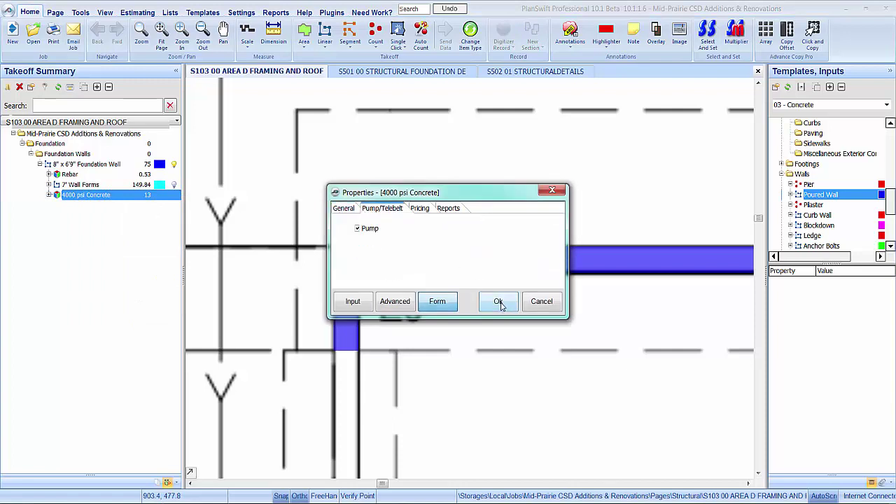
pyautogui.click(498, 302)
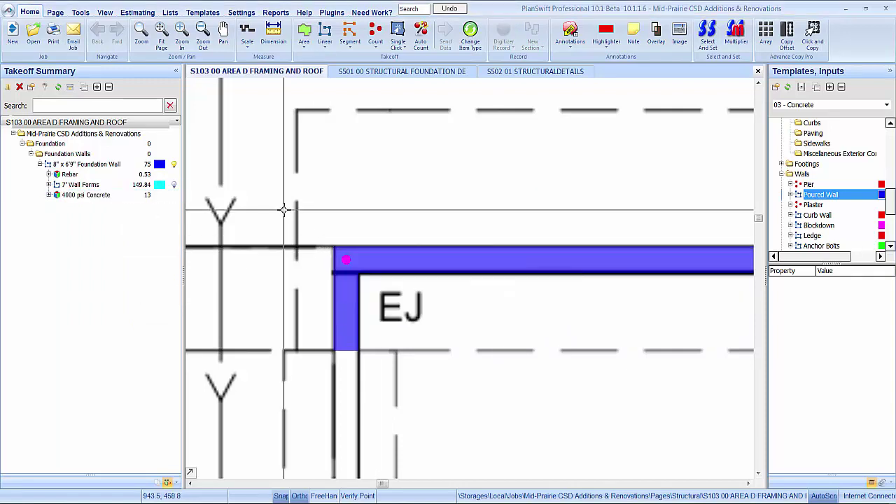
# Add the linear Waterstop from the Forming Accessories templates to the 8" x 6'9" Foundation Wall as 1" x 3/4" Swellstop Waterstop
pyautogui.scroll(3, 346, 320)
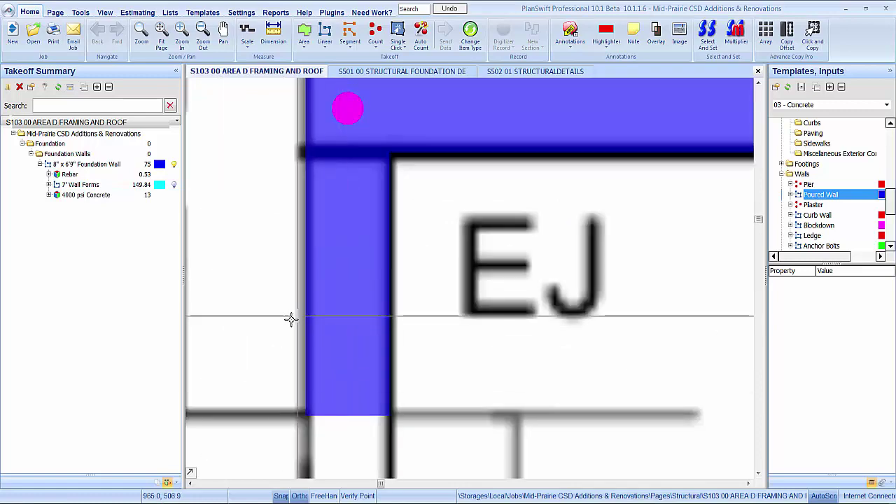
pyautogui.scroll(-5, 272, 329)
pyautogui.scroll(-8, 271, 329)
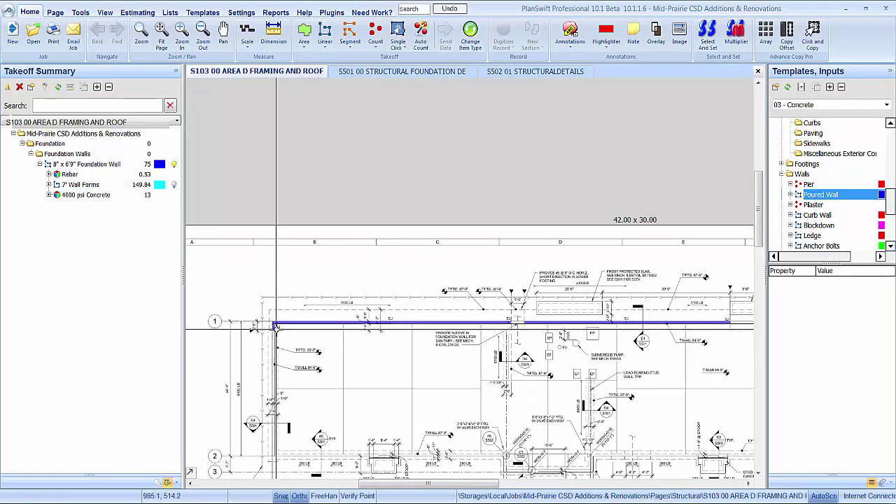
pyautogui.moveTo(450, 293); pyautogui.dragTo(446, 273)
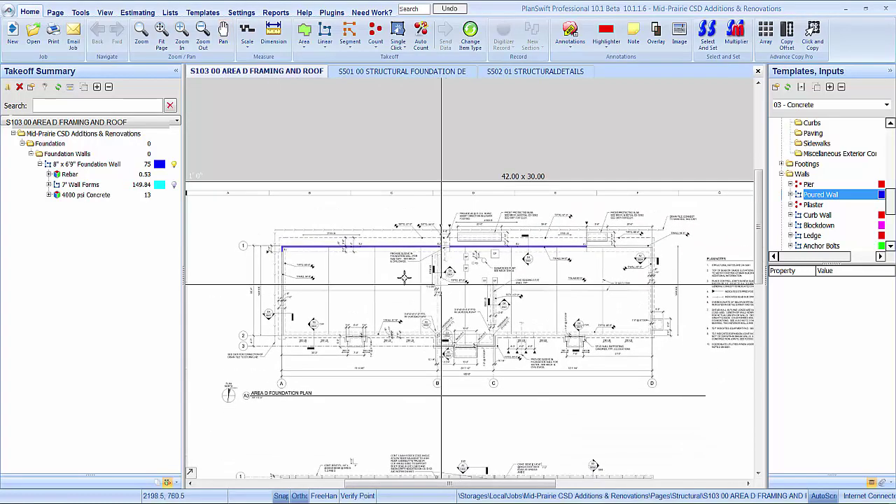
pyautogui.moveTo(248, 216); pyautogui.dragTo(274, 192)
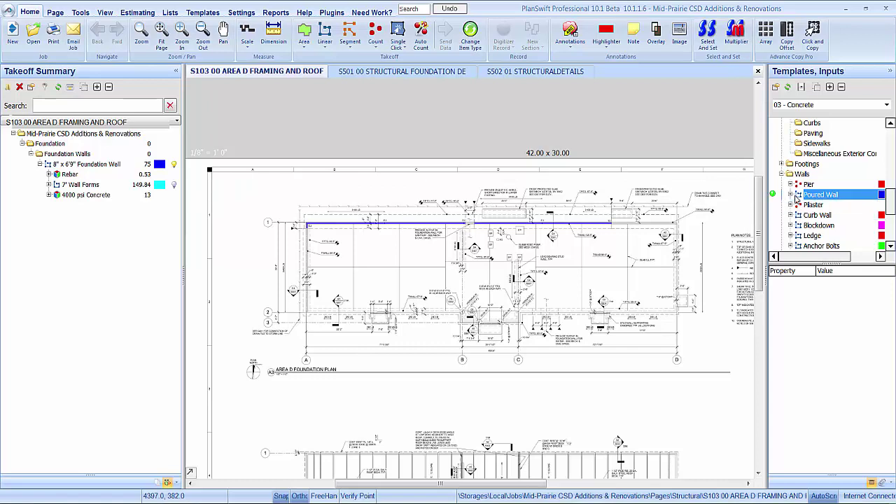
pyautogui.scroll(-4, 796, 200)
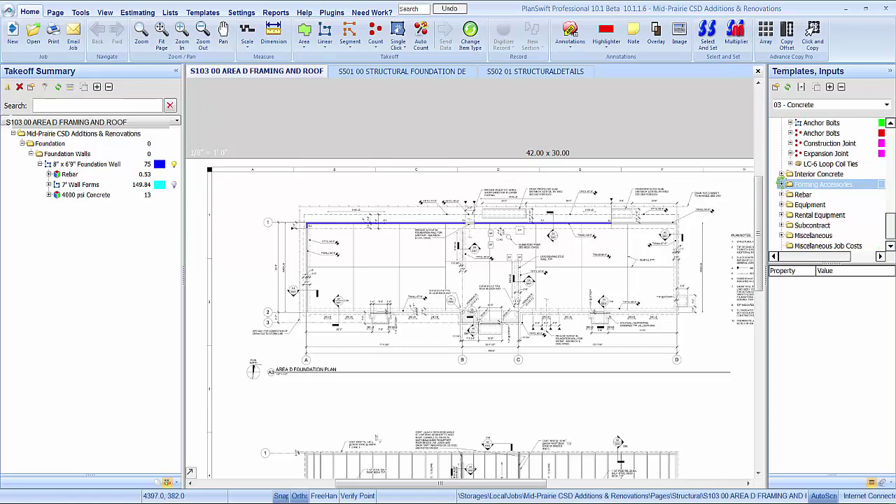
pyautogui.click(781, 183)
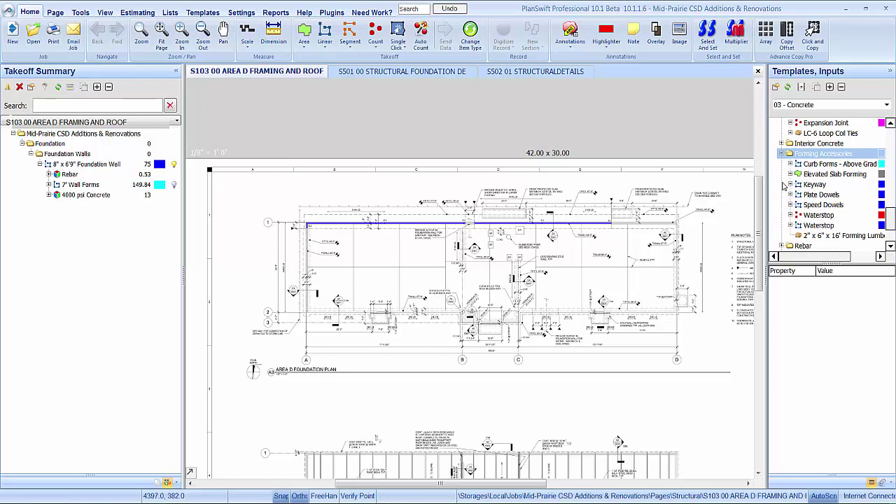
pyautogui.click(817, 224)
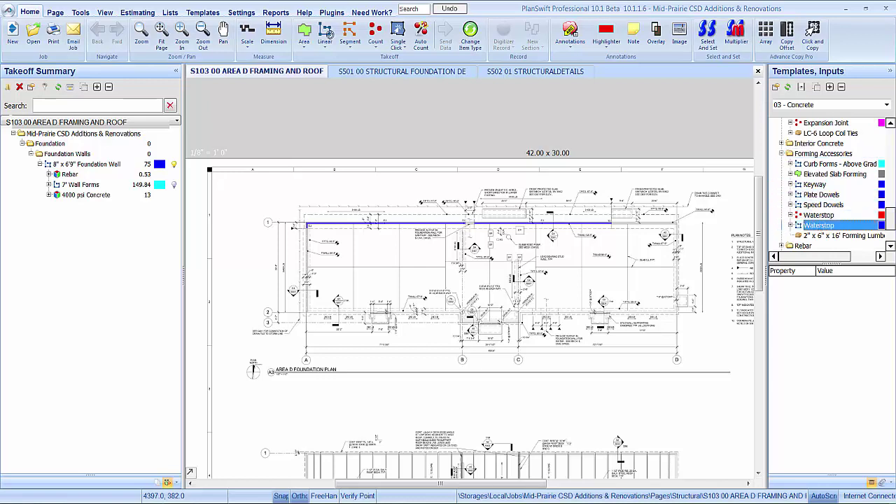
pyautogui.click(87, 164)
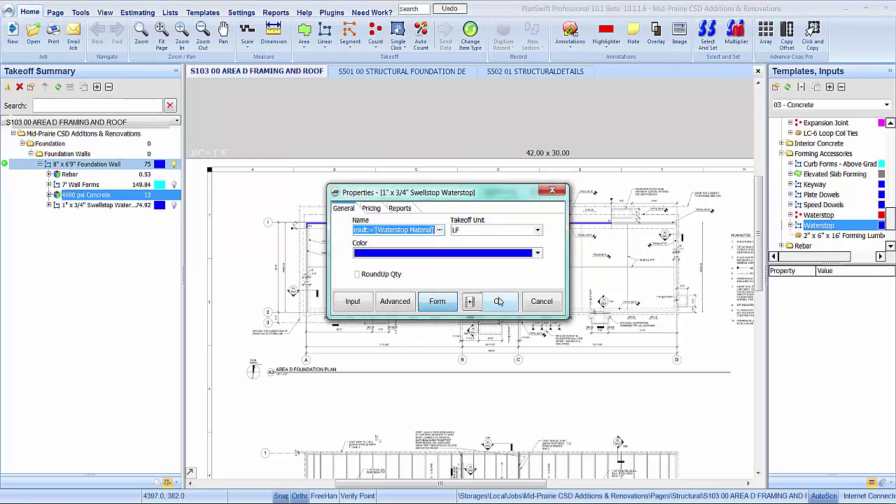
pyautogui.click(497, 301)
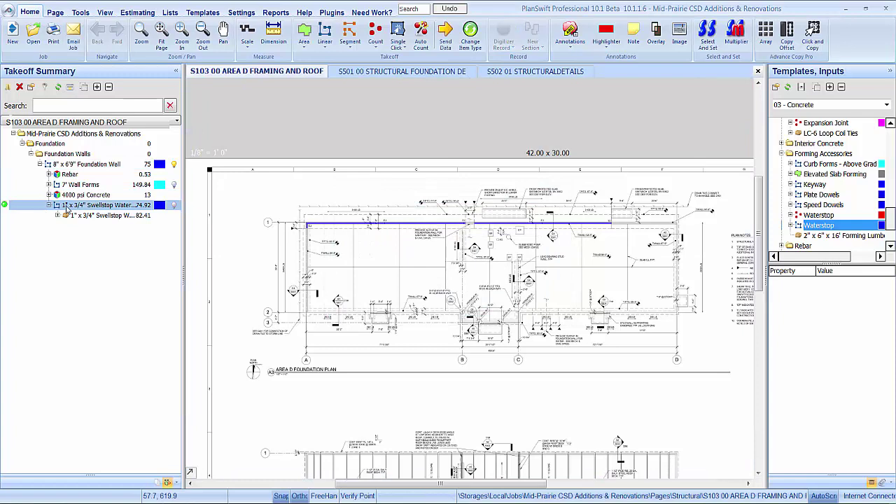
# Move the Swellstop waterstop above Rebar in the foundation wall's parts and check the wall detail on the S501 sheet
pyautogui.moveTo(64, 205); pyautogui.dragTo(68, 175)
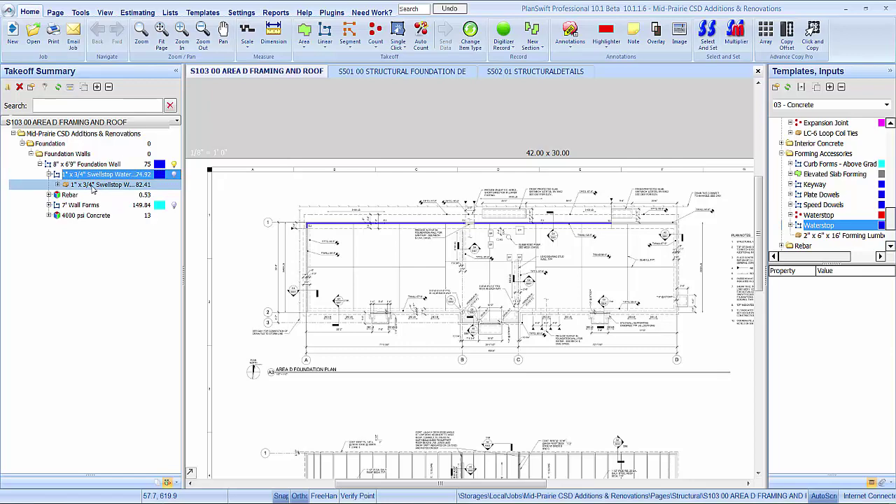
pyautogui.click(410, 73)
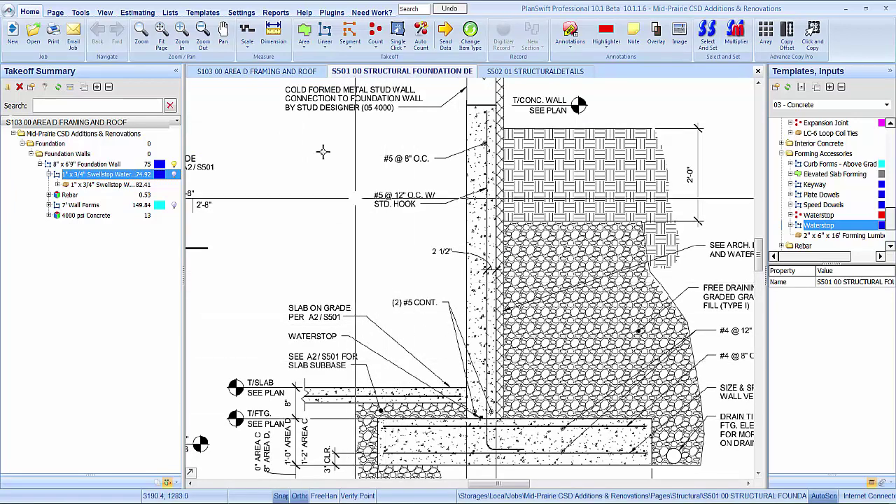
pyautogui.click(263, 71)
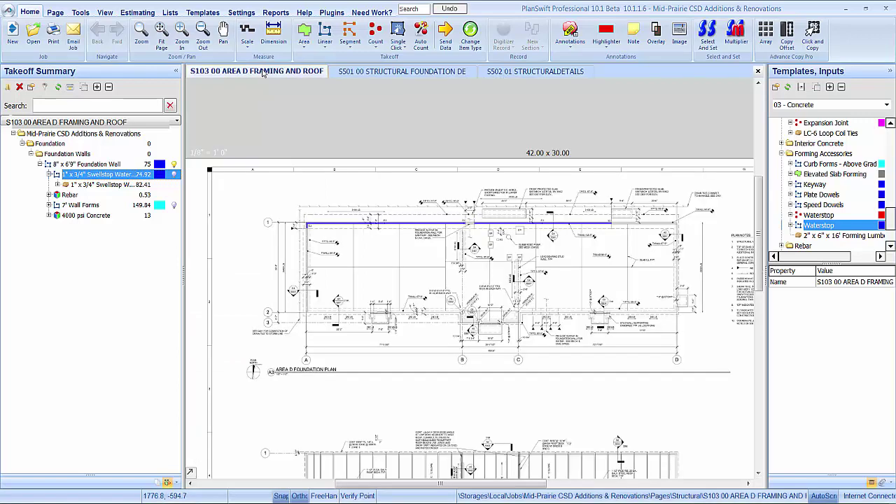
pyautogui.click(109, 184)
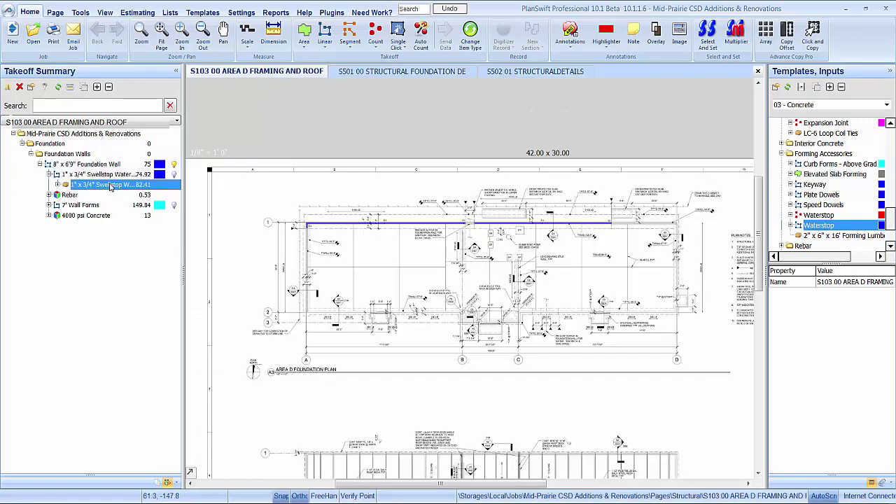
pyautogui.click(49, 174)
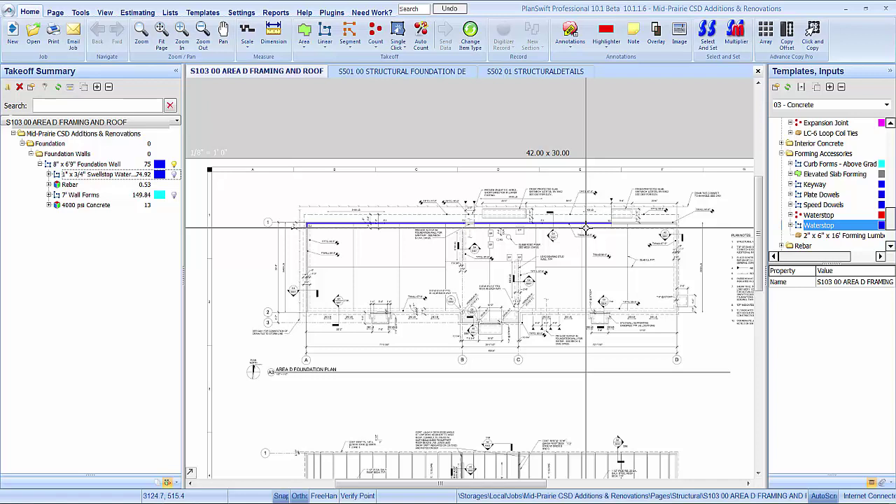
# Collapse the 8" x 6'9" Foundation Wall's parts and examine the skipped 4'-0" lower footing section on the Area D foundation plan
pyautogui.doubleClick(587, 228)
pyautogui.moveTo(496, 287); pyautogui.dragTo(474, 278)
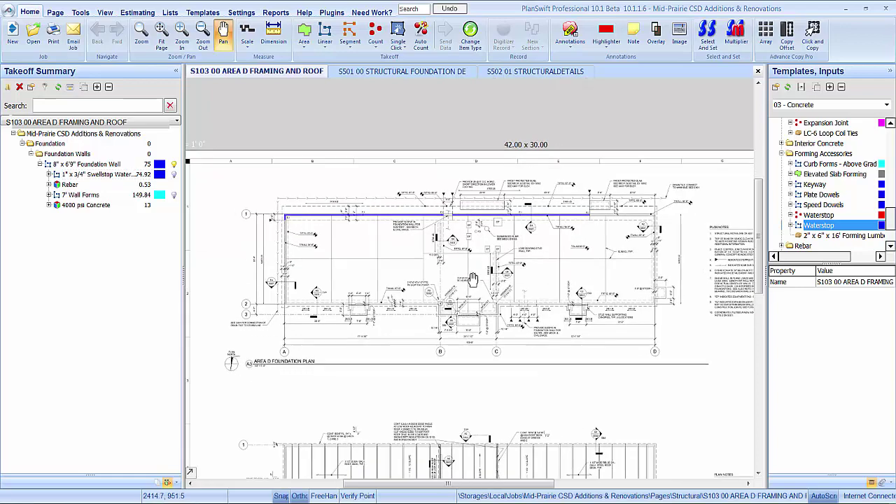
pyautogui.click(49, 174)
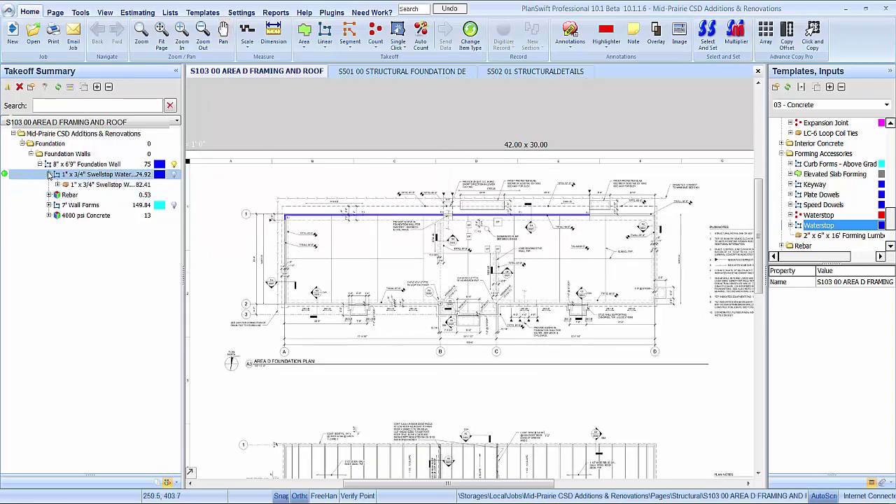
pyautogui.click(40, 163)
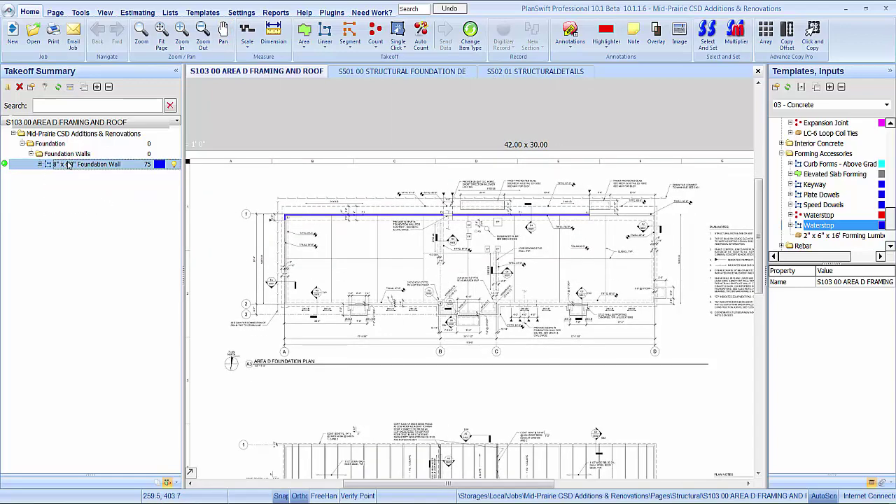
pyautogui.click(68, 164)
pyautogui.scroll(5, 313, 217)
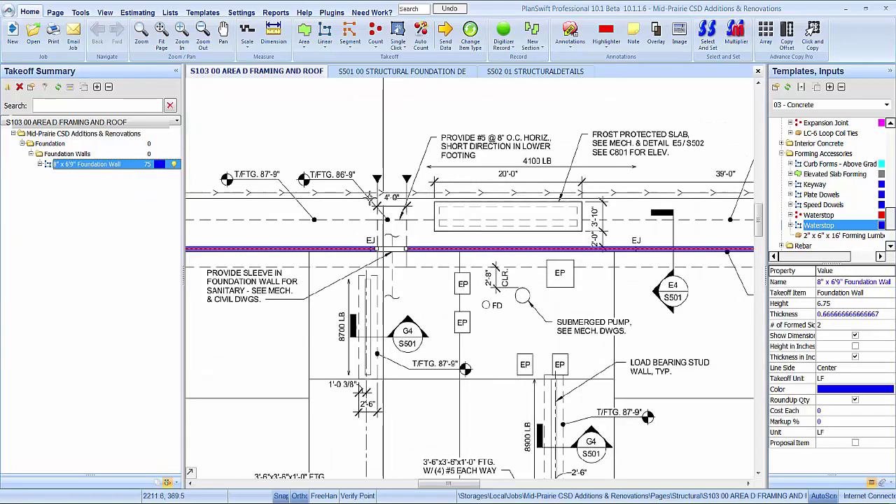
pyautogui.moveTo(355, 202); pyautogui.dragTo(448, 216)
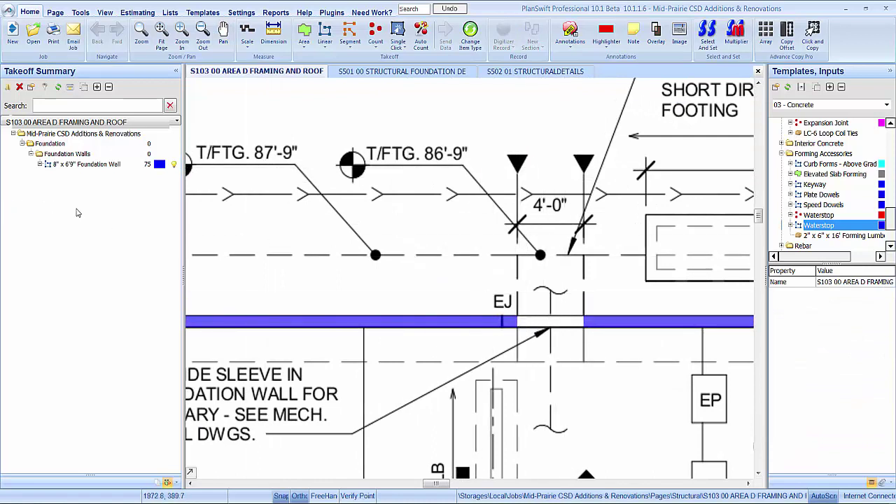
# Duplicate the 8" x 6'9" Foundation Wall and give the copy a height of 7.75 FT and a bright green color
pyautogui.click(70, 165)
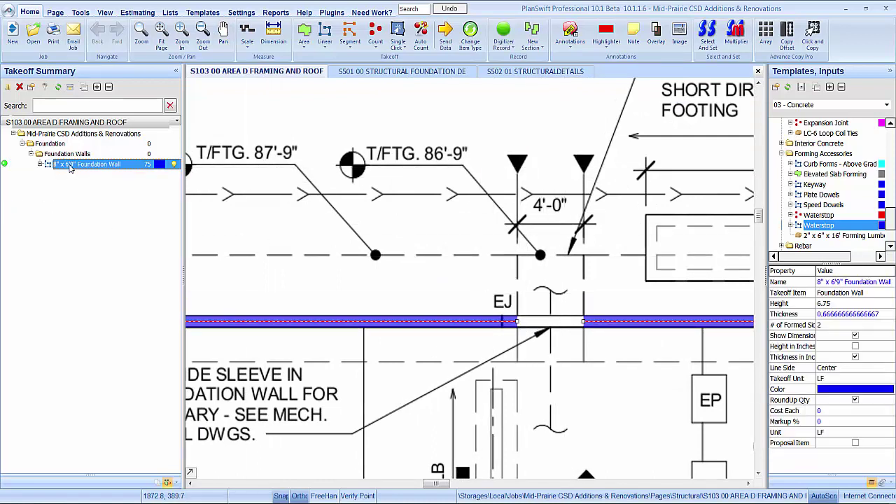
pyautogui.rightClick(70, 167)
pyautogui.click(89, 256)
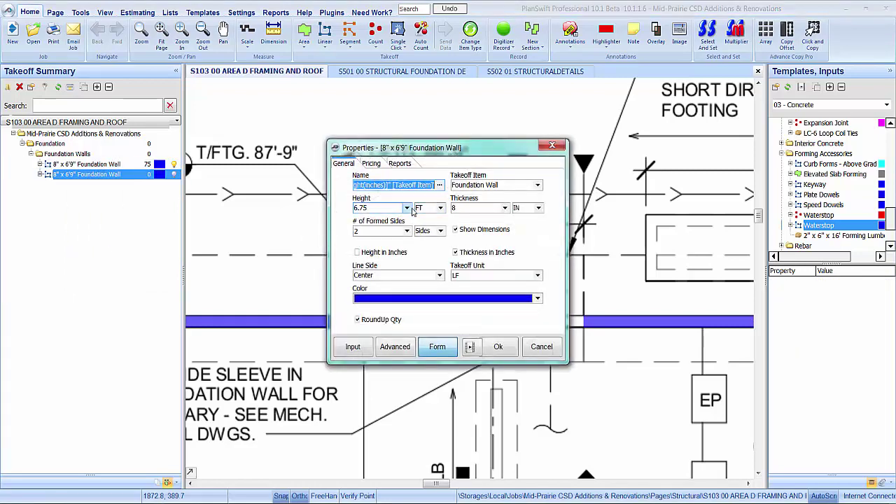
pyautogui.click(407, 209)
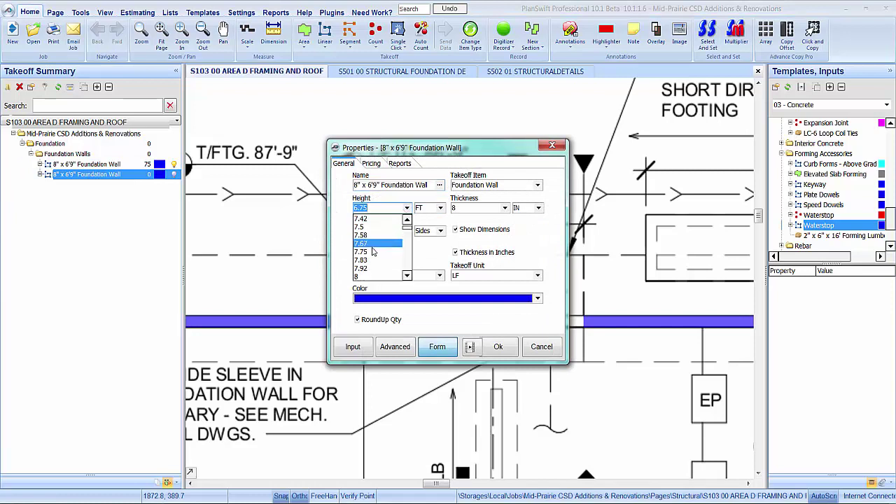
pyautogui.click(373, 252)
pyautogui.click(438, 302)
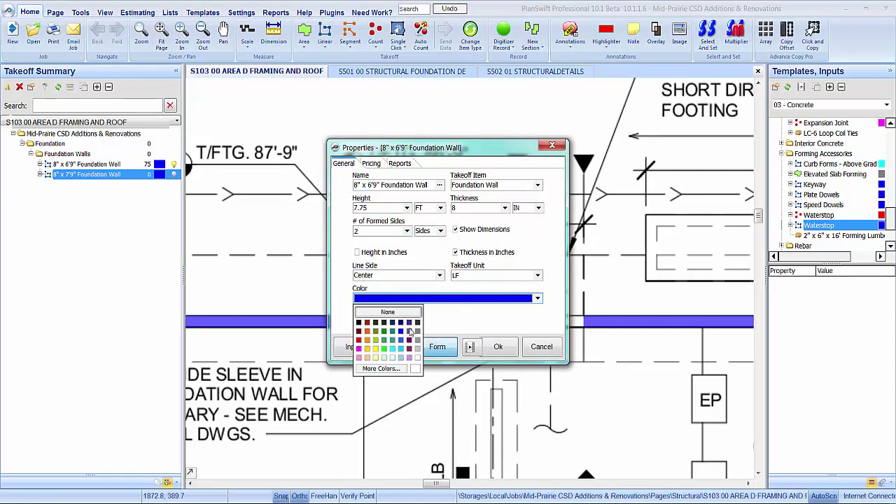
pyautogui.click(384, 348)
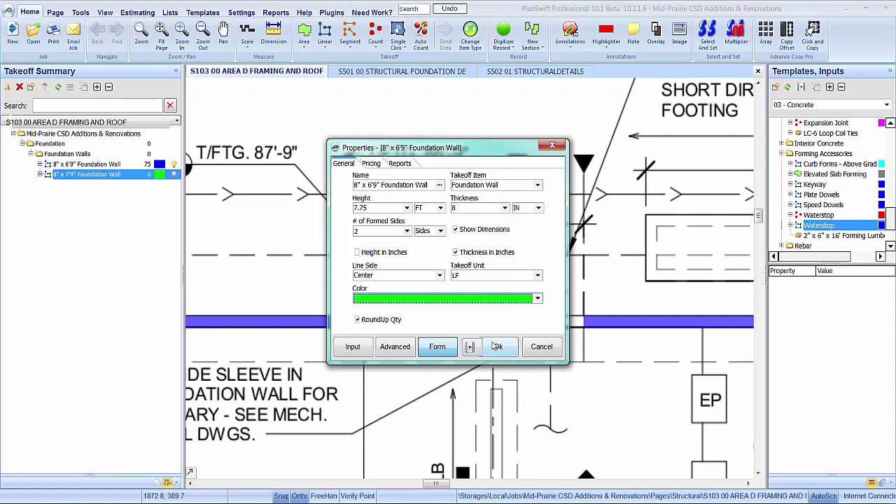
pyautogui.click(497, 346)
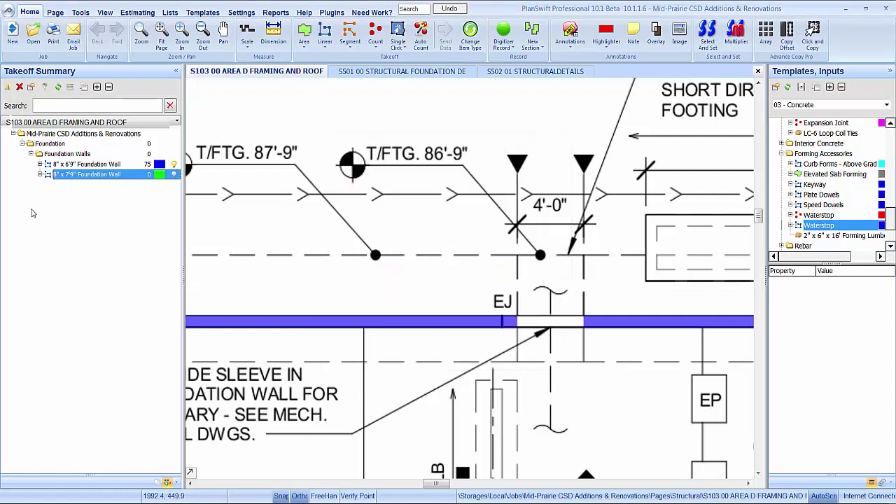
# Record a 4' segment of the 8" x 7'9" Foundation Wall across the lower footing gap between the two blue wall segments
pyautogui.click(5, 175)
pyautogui.click(517, 322)
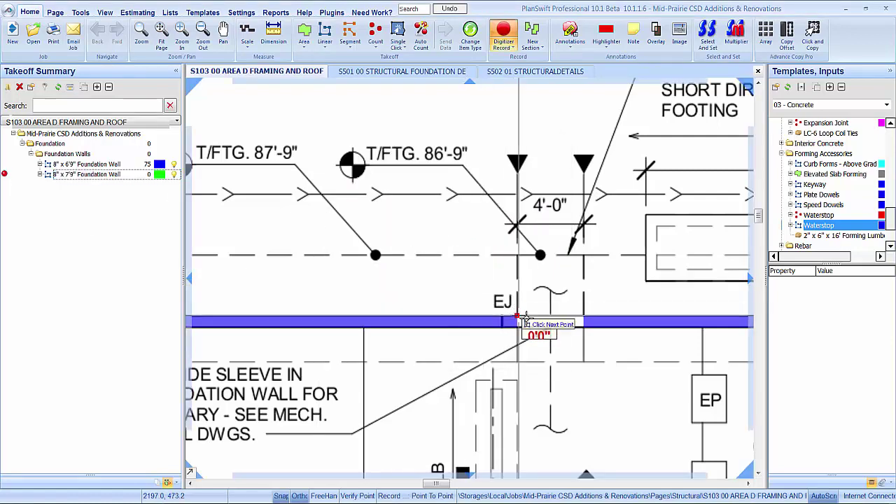
pyautogui.doubleClick(583, 322)
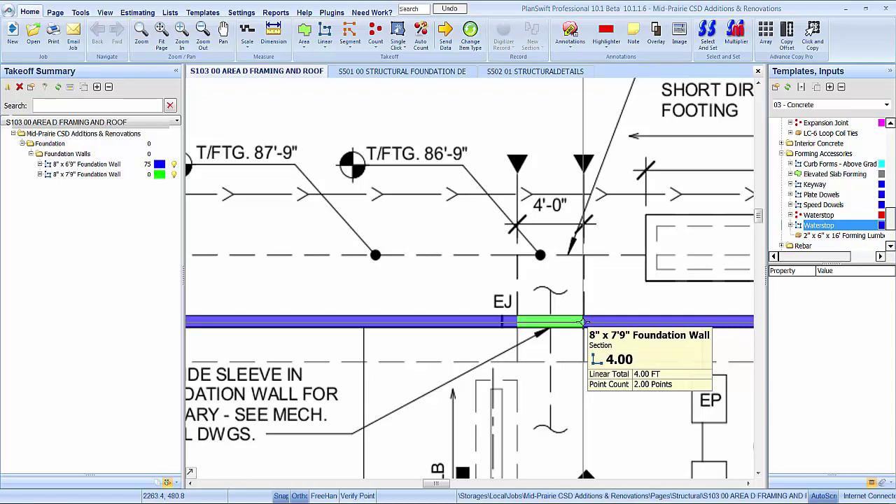
pyautogui.moveTo(574, 356); pyautogui.dragTo(471, 352)
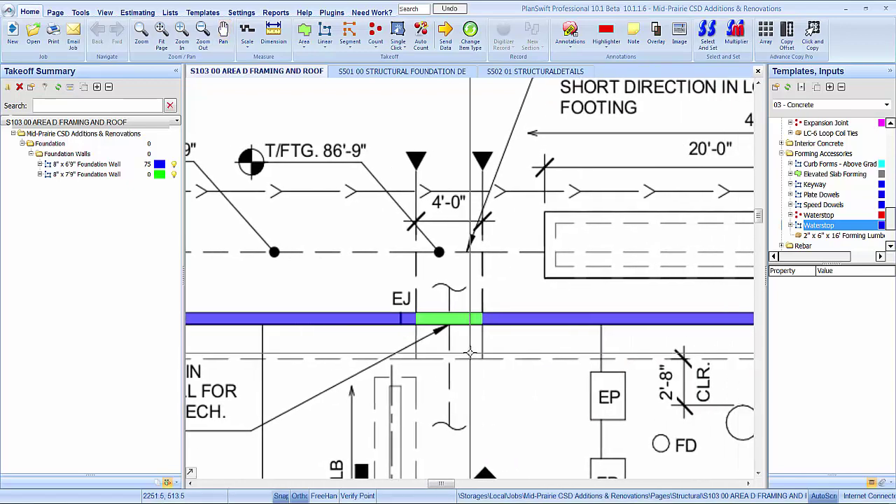
pyautogui.moveTo(471, 351); pyautogui.dragTo(395, 346)
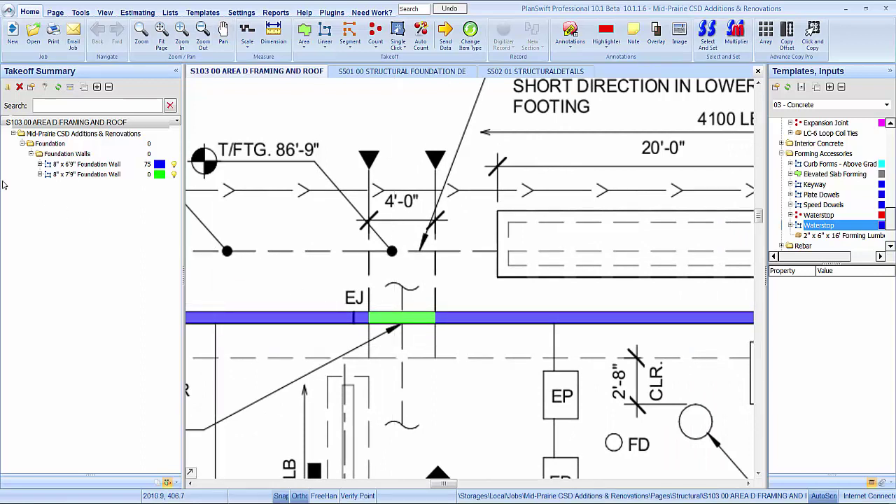
# Expand the 8" x 7'9" Foundation Wall's parts and change its 1" x 3/4" Swellstop Waterstop color to magenta
pyautogui.click(39, 175)
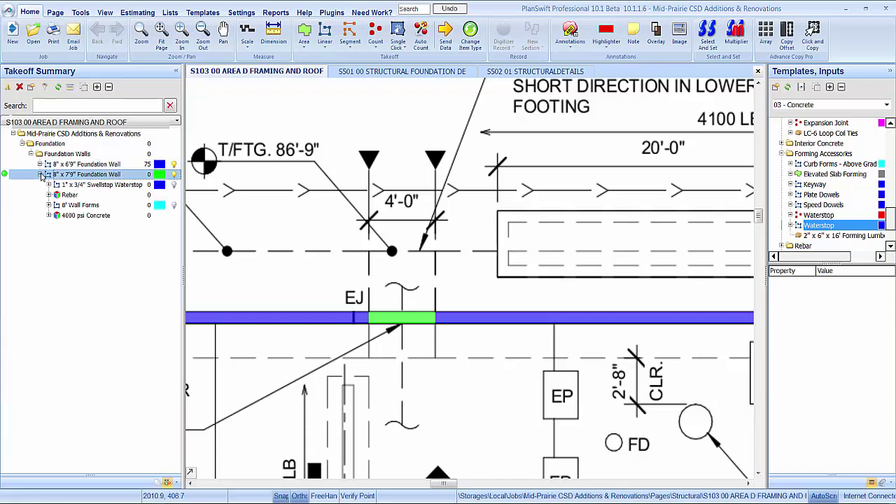
pyautogui.click(48, 184)
pyautogui.click(5, 175)
pyautogui.click(160, 185)
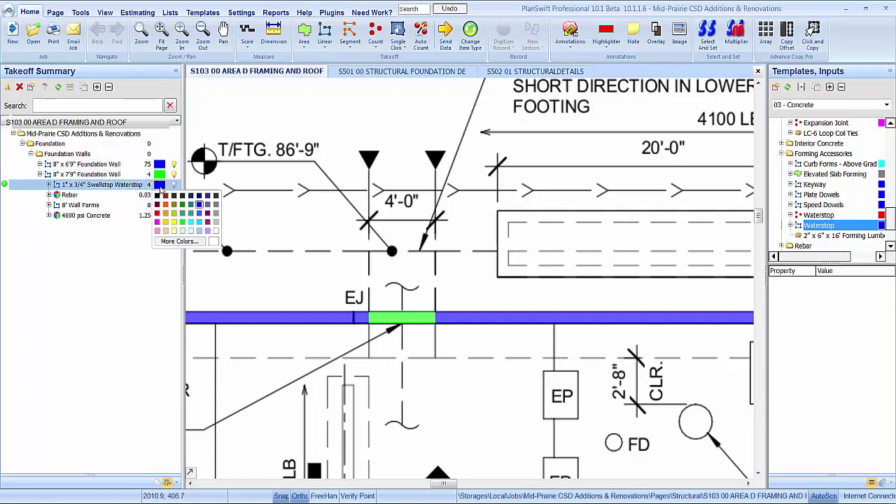
pyautogui.click(158, 223)
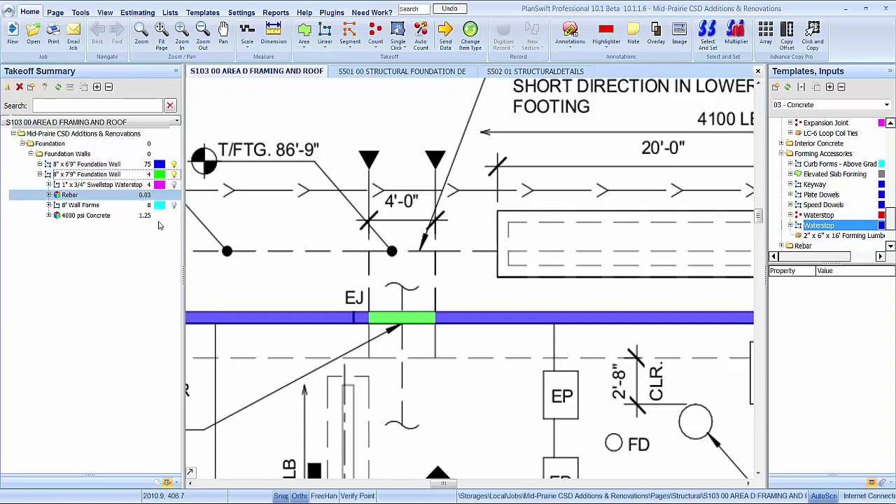
# Record Swellstop waterstop from the green wall's left end, 1' at 180° and 6' back at 0°, and collapse the wall's parts
pyautogui.click(4, 185)
pyautogui.scroll(2, 368, 321)
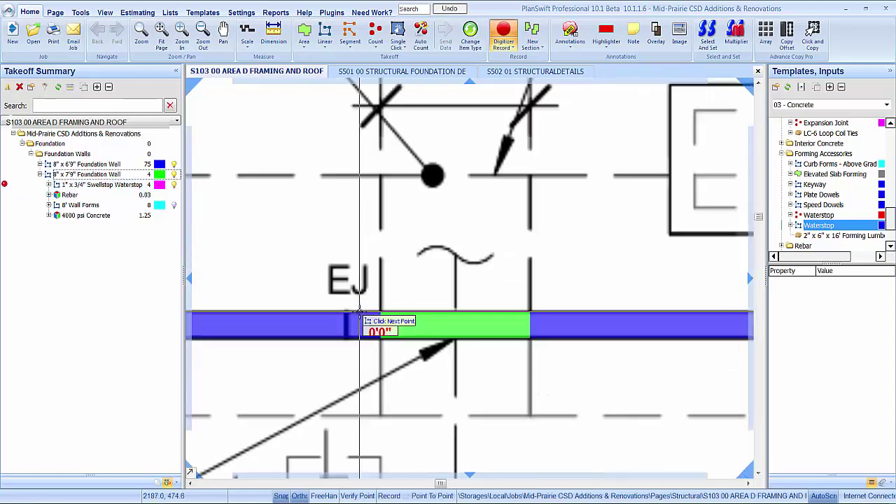
pyautogui.click(381, 324)
pyautogui.press('1')
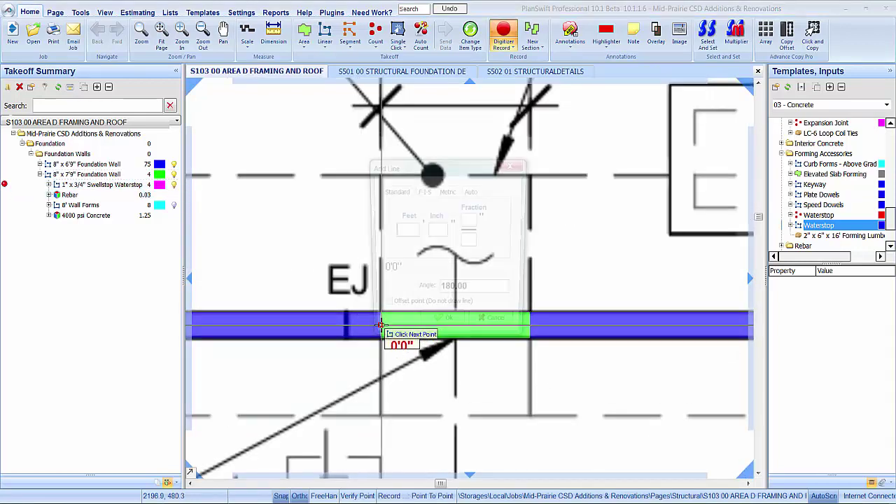
pyautogui.press('Return')
pyautogui.press('6')
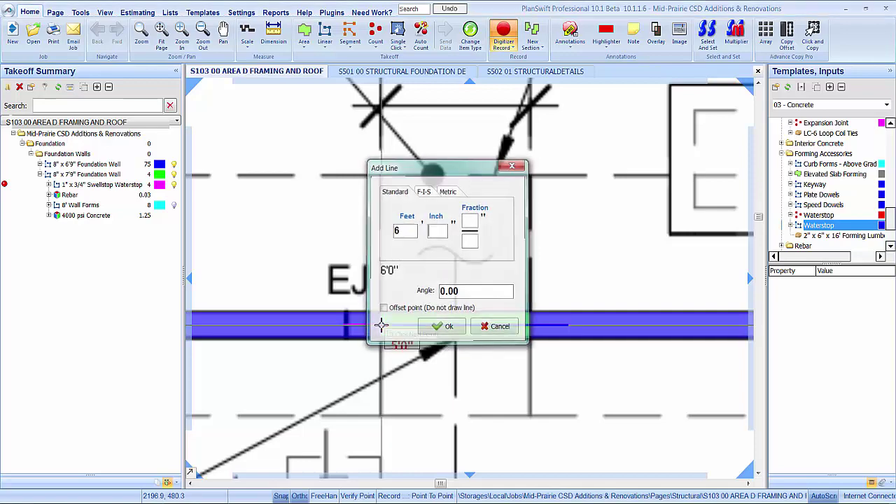
pyautogui.press('Return')
pyautogui.press('Escape')
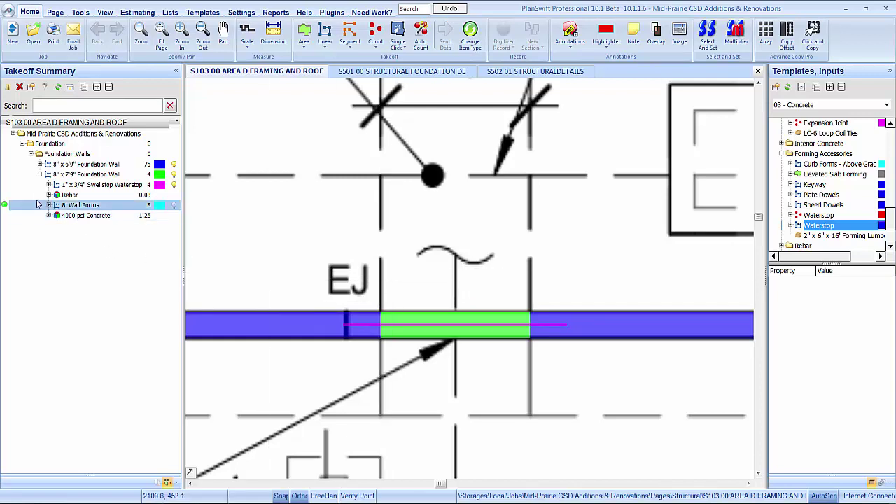
pyautogui.click(38, 175)
pyautogui.click(40, 174)
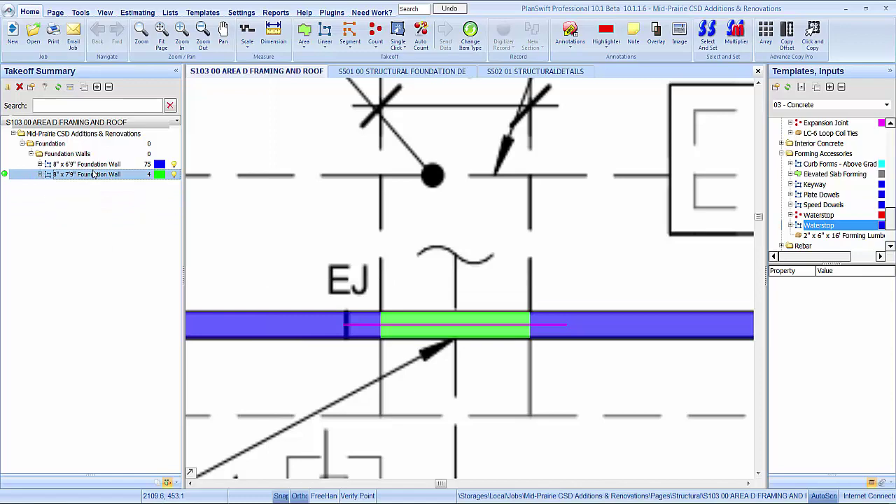
# Examine the footing and wall elevations between the last blue segment's expansion joint and the upper-right building corner
pyautogui.click(231, 198)
pyautogui.scroll(-3, 287, 223)
pyautogui.scroll(-5, 287, 223)
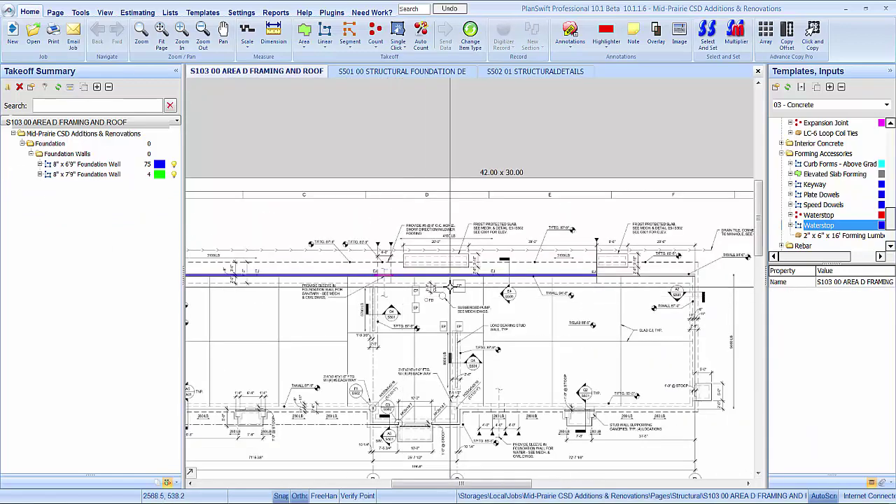
pyautogui.scroll(3, 578, 259)
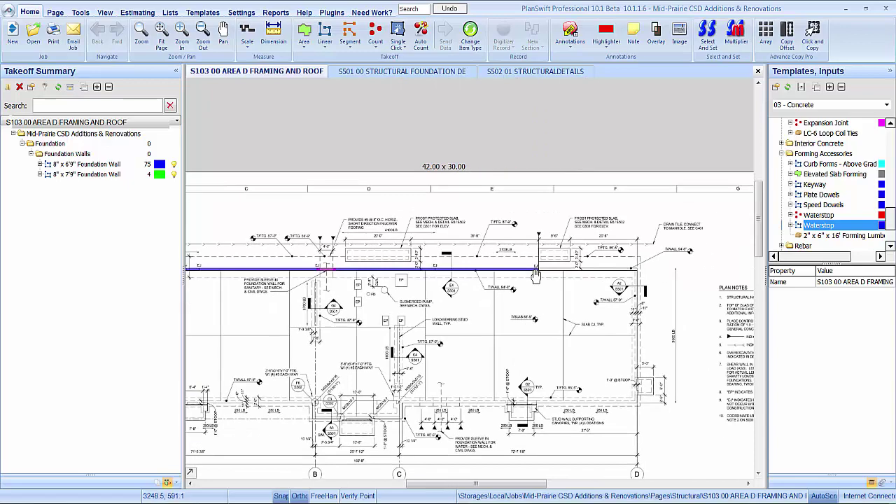
pyautogui.scroll(2, 579, 259)
pyautogui.moveTo(572, 270); pyautogui.dragTo(347, 277)
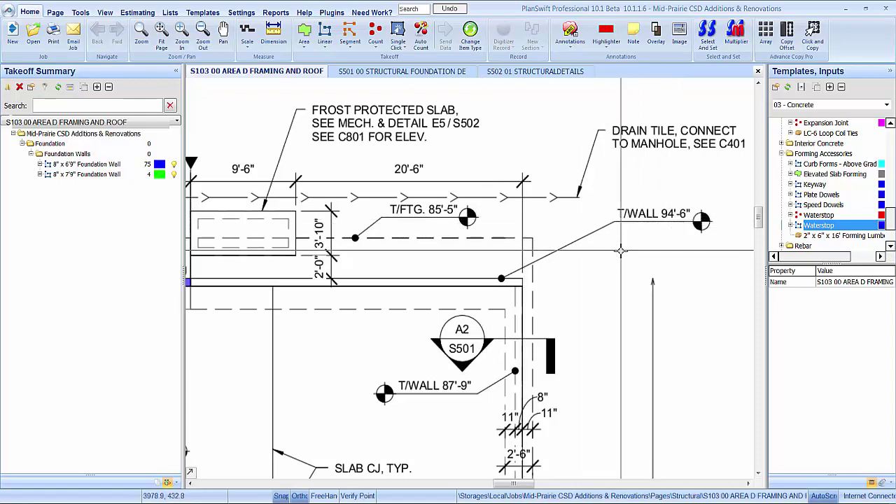
pyautogui.press('Left')
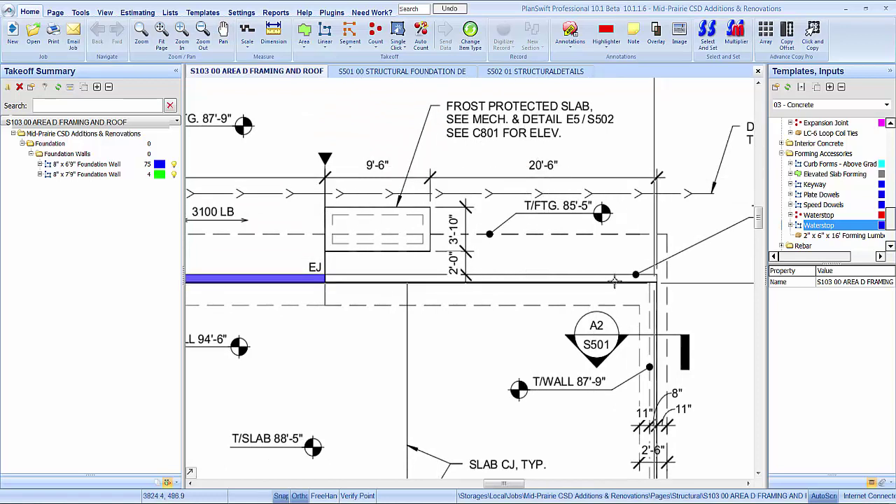
# Duplicate the 8" x 7'9" Foundation Wall and give the copy a light purple color and a height of 9.08 FT
pyautogui.click(54, 175)
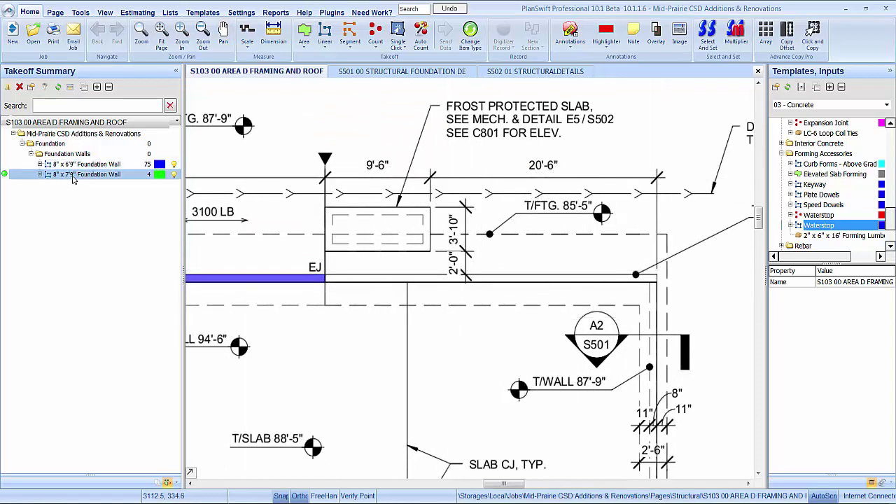
pyautogui.rightClick(74, 179)
pyautogui.click(105, 261)
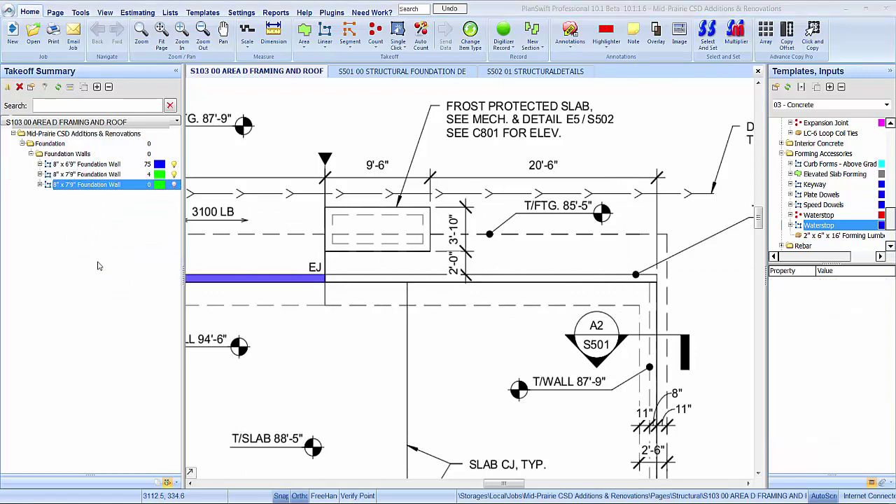
pyautogui.click(454, 297)
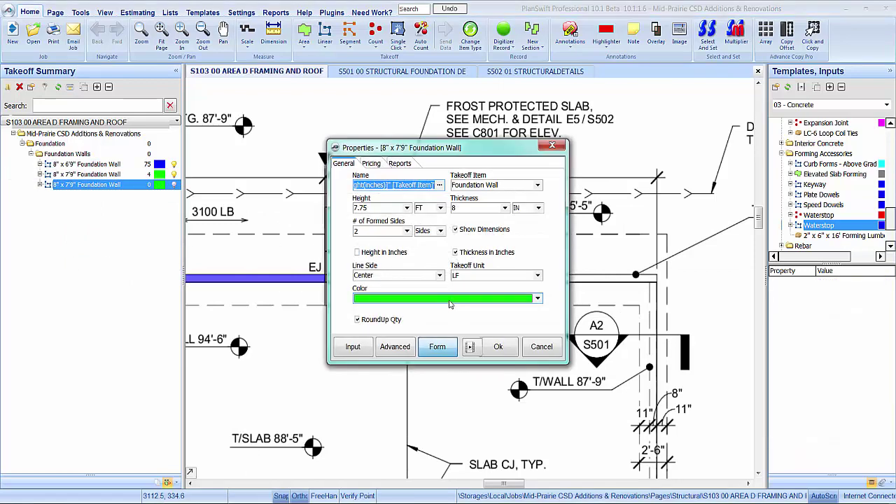
pyautogui.click(411, 358)
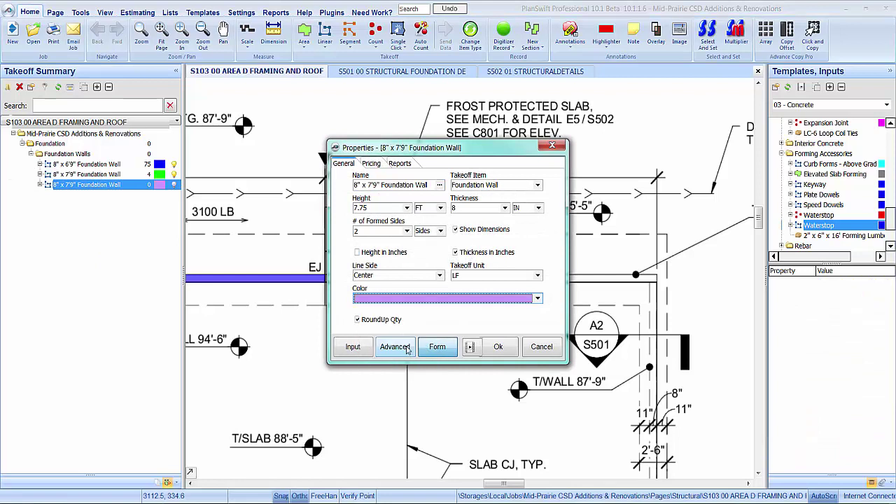
pyautogui.click(407, 208)
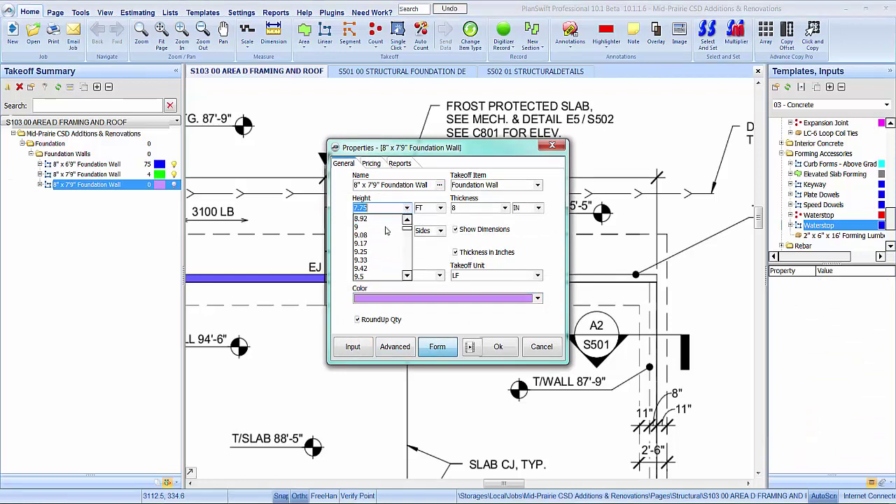
pyautogui.click(381, 235)
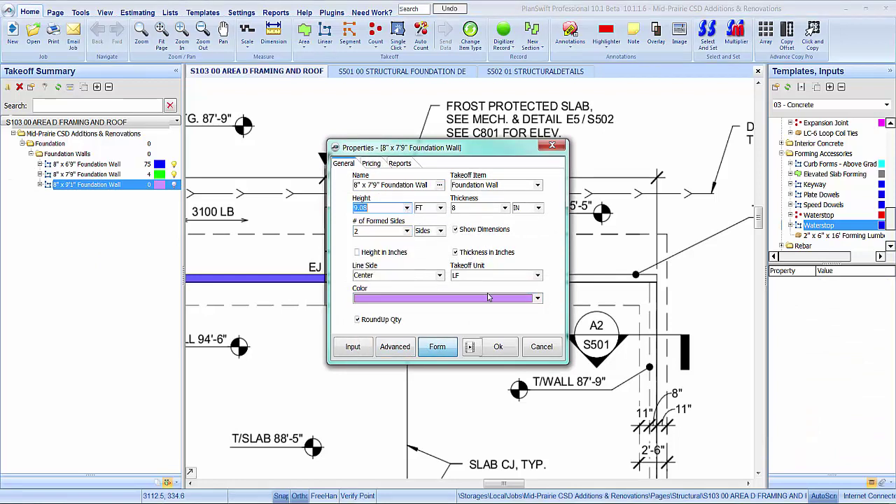
pyautogui.click(497, 346)
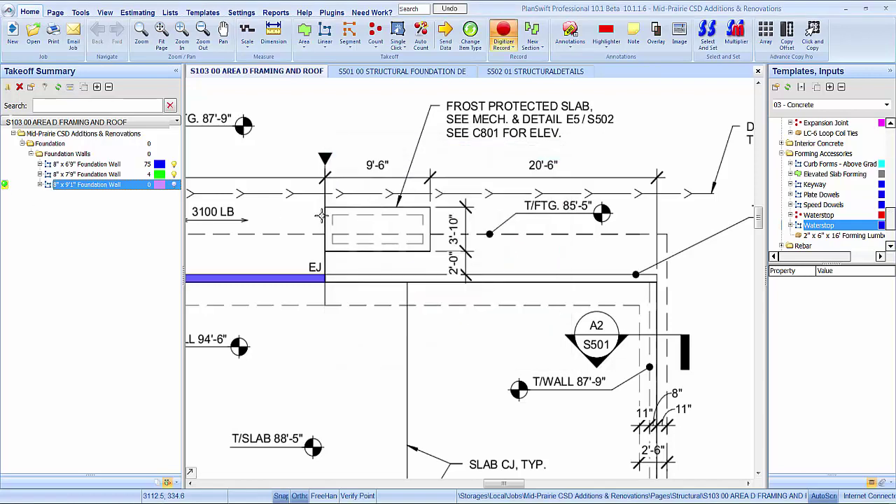
# Record a 30' segment of the 8" x 9'1" Foundation Wall from the blue wall's end at the expansion joint to the corner
pyautogui.scroll(2, 348, 275)
pyautogui.scroll(1, 347, 275)
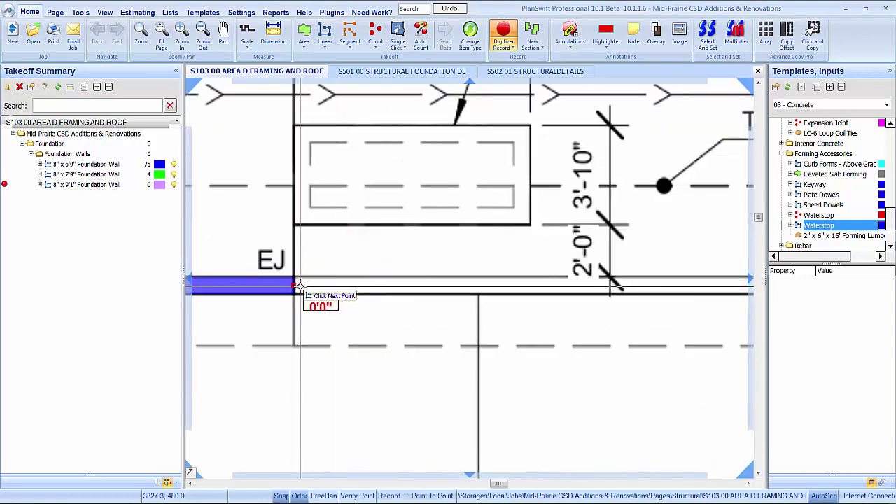
pyautogui.write('30')
pyautogui.press('Return')
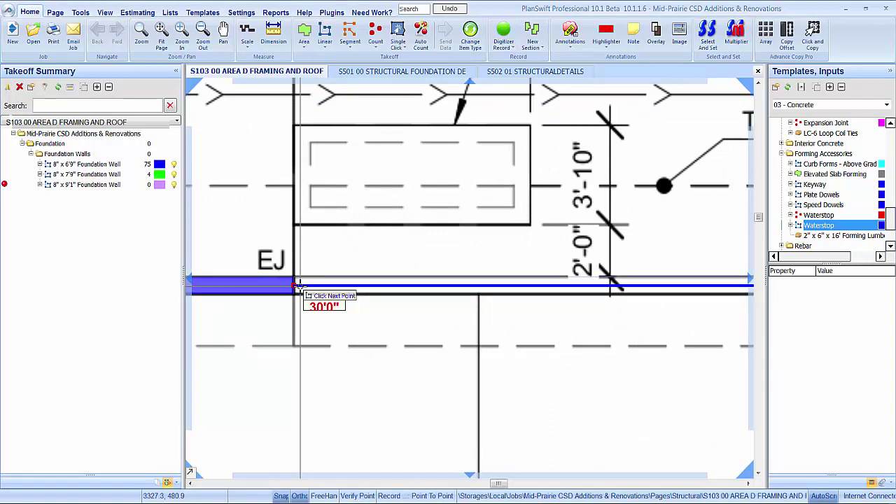
pyautogui.press('Escape')
pyautogui.scroll(-2, 317, 279)
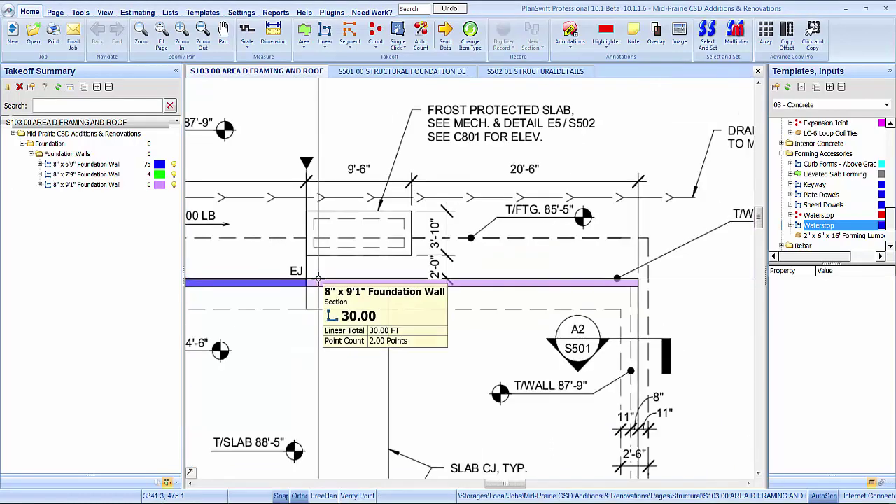
# Refresh the quantities of the 8" x 9'1" and 8" x 6'9" Foundation Walls by briefly starting and stopping recording on each
pyautogui.click(100, 185)
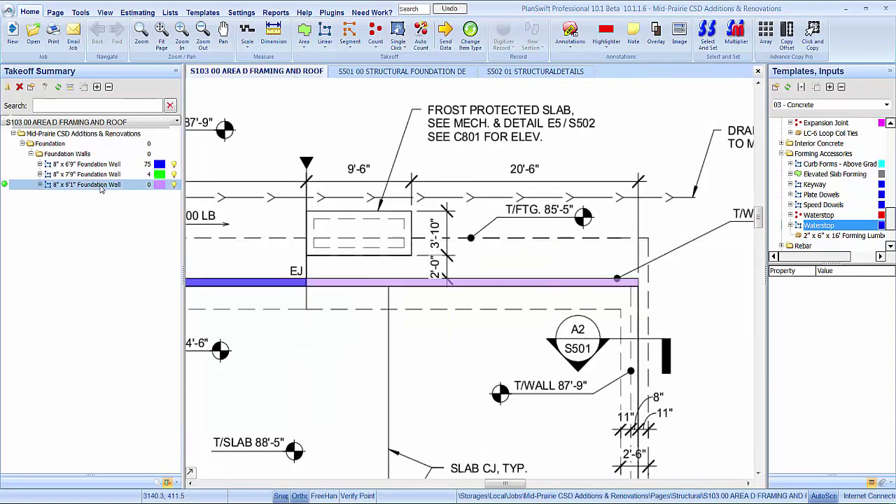
pyautogui.click(5, 185)
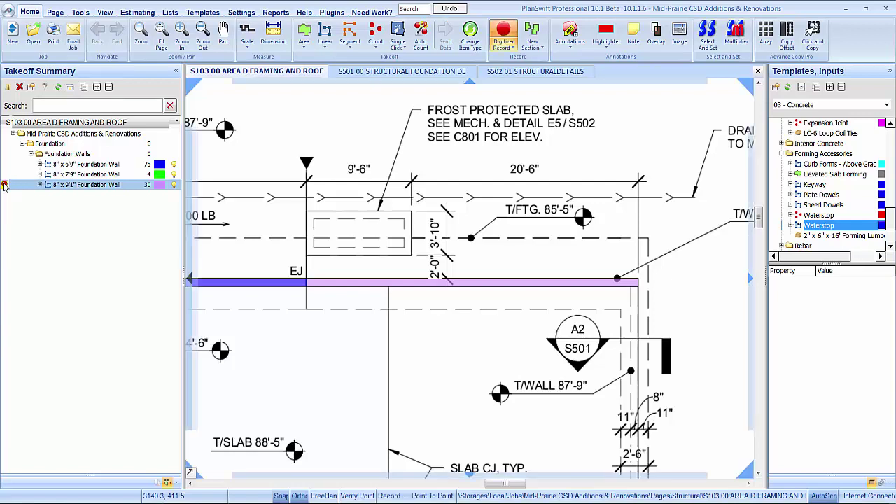
pyautogui.click(5, 185)
pyautogui.click(5, 164)
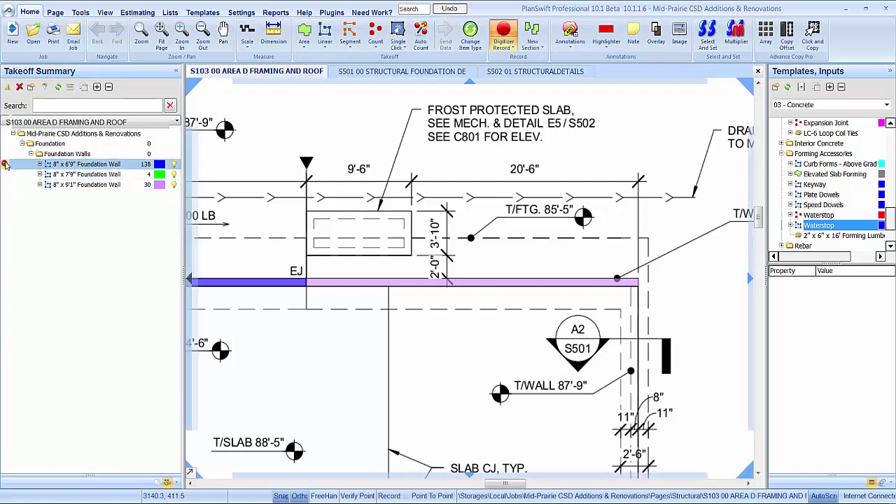
pyautogui.click(5, 164)
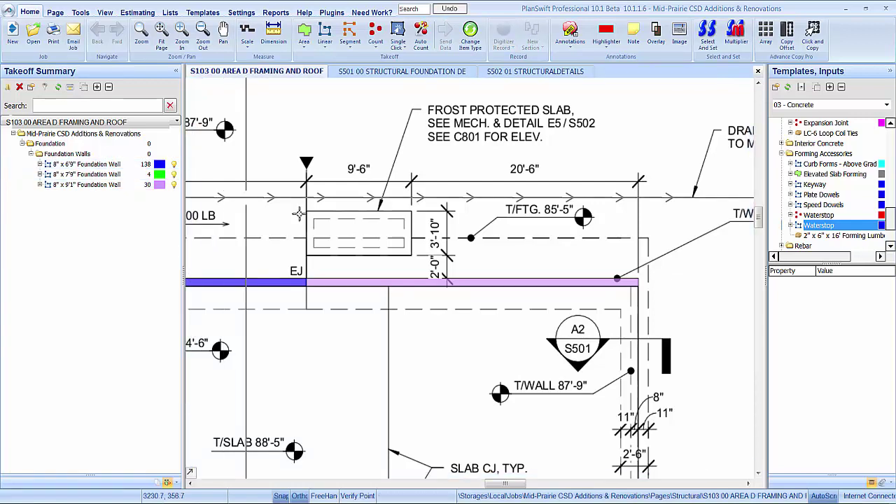
# Examine the wall running down from the upper-right corner on S103 and check its A2 detail reference on the S501 sheet
pyautogui.scroll(-2, 448, 222)
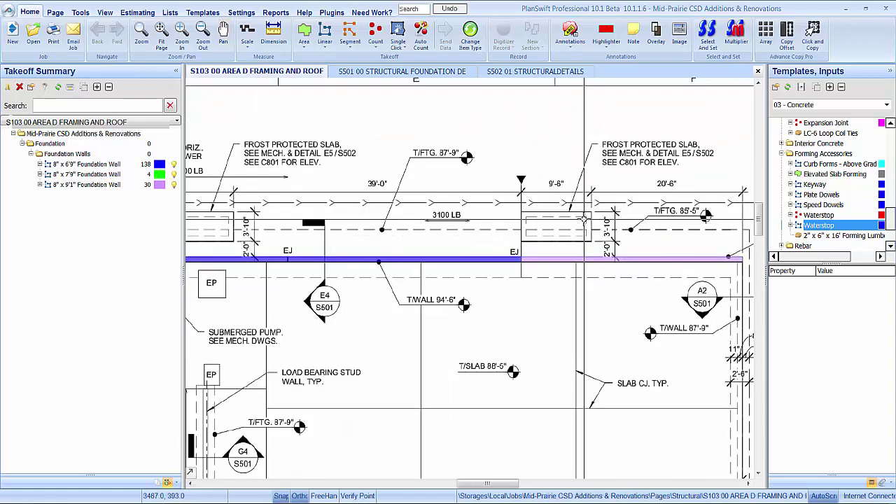
pyautogui.scroll(-1, 583, 219)
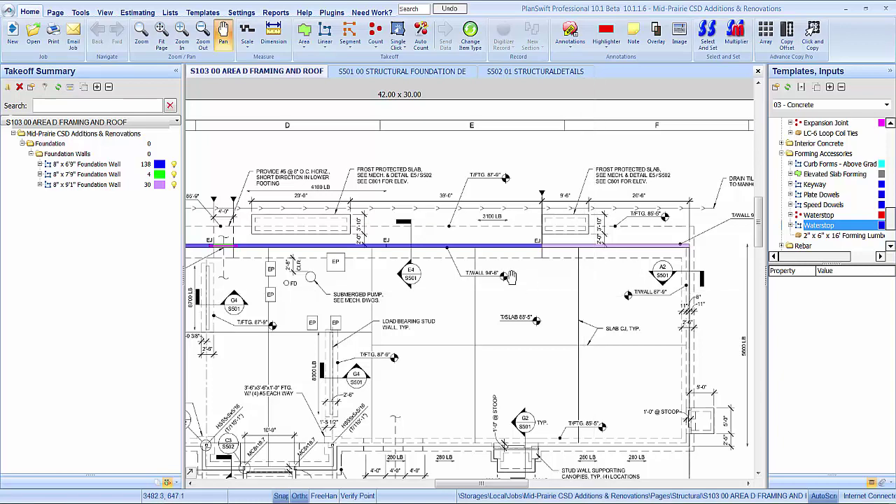
pyautogui.scroll(3, 568, 298)
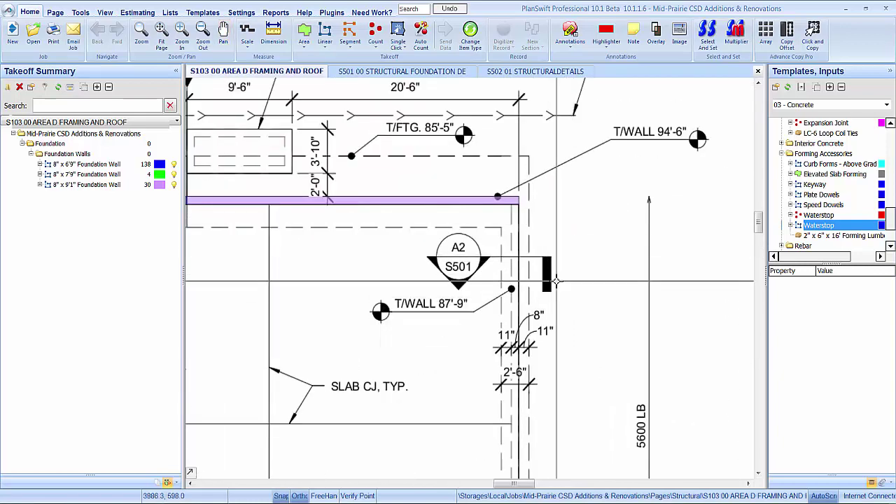
pyautogui.moveTo(537, 315); pyautogui.dragTo(528, 355)
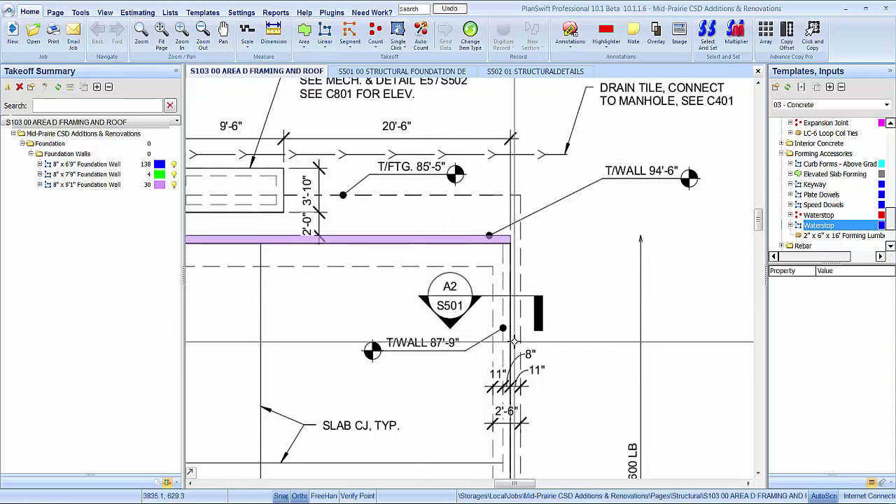
pyautogui.moveTo(511, 338); pyautogui.dragTo(536, 287)
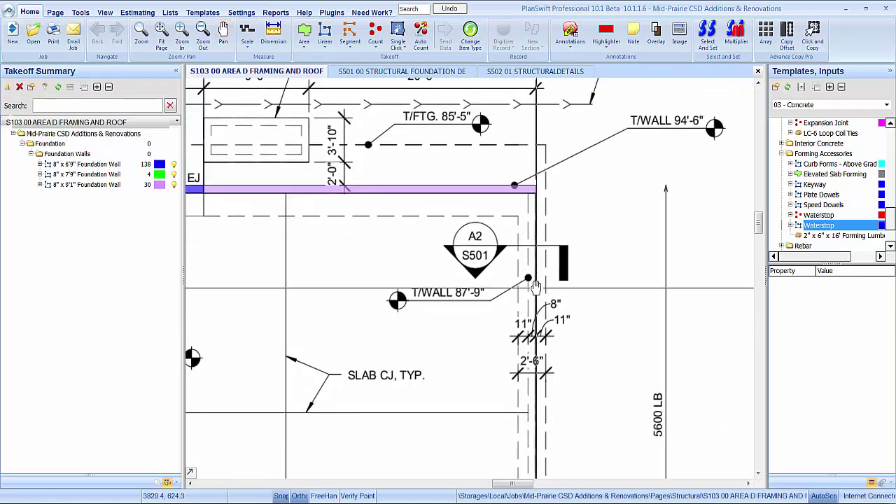
pyautogui.click(389, 73)
pyautogui.scroll(-5, 512, 323)
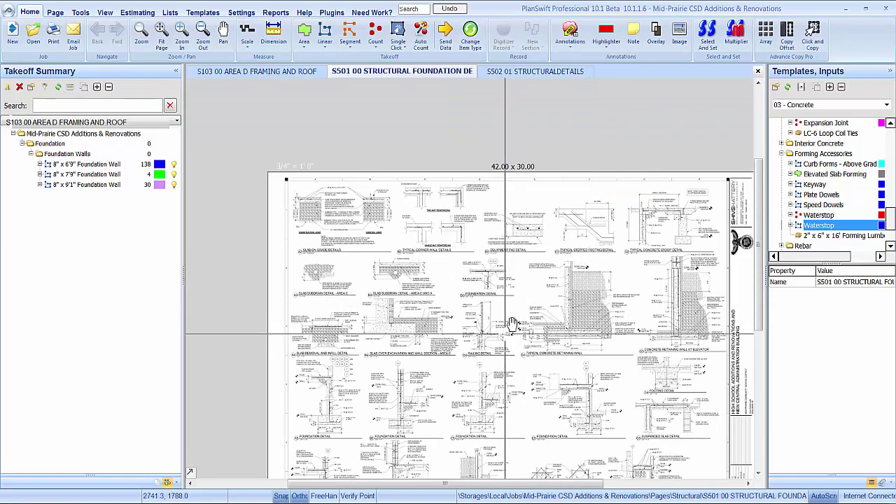
pyautogui.scroll(4, 320, 280)
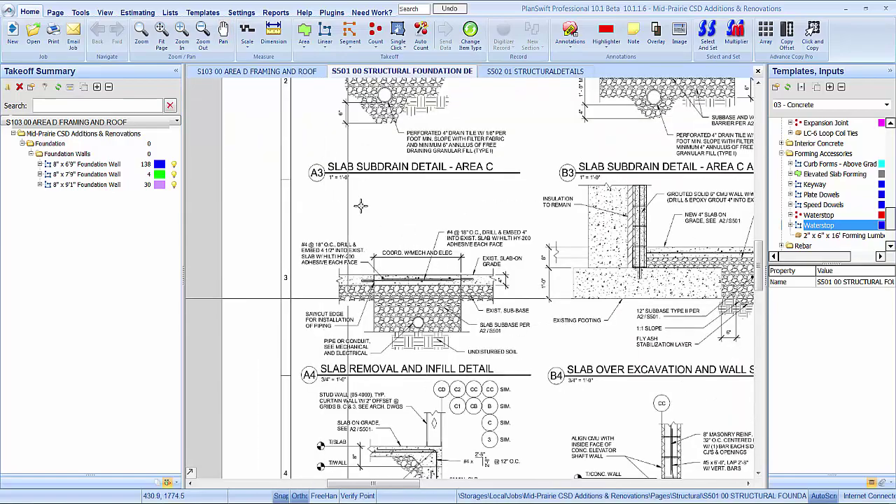
pyautogui.scroll(5, 361, 205)
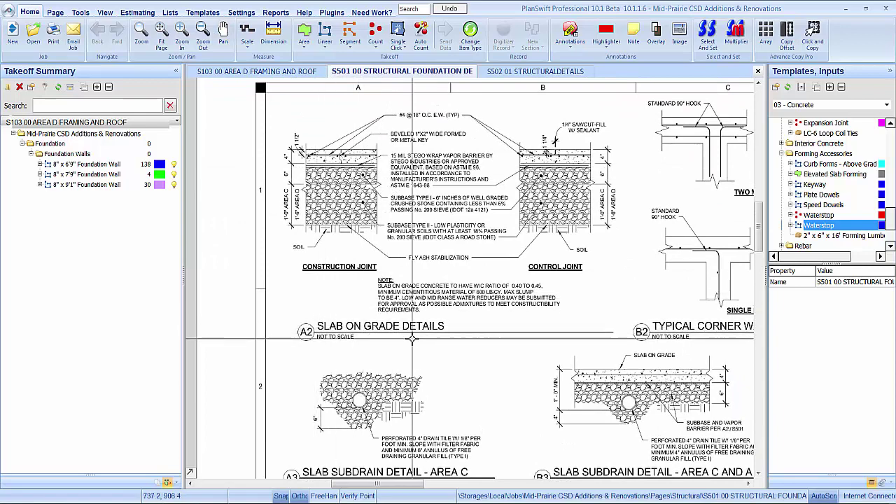
pyautogui.click(273, 71)
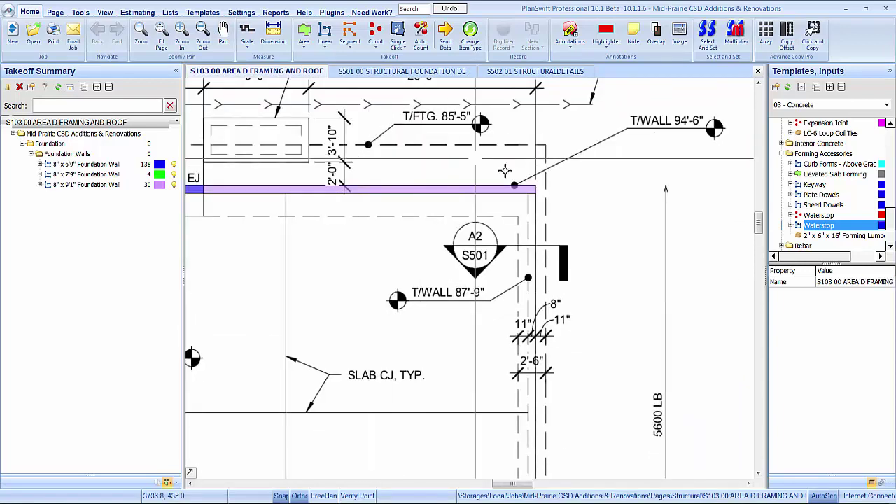
# Examine the wall elevations and section references along the lower foundation wall of Area D on S103
pyautogui.scroll(-3, 505, 170)
pyautogui.scroll(2, 553, 287)
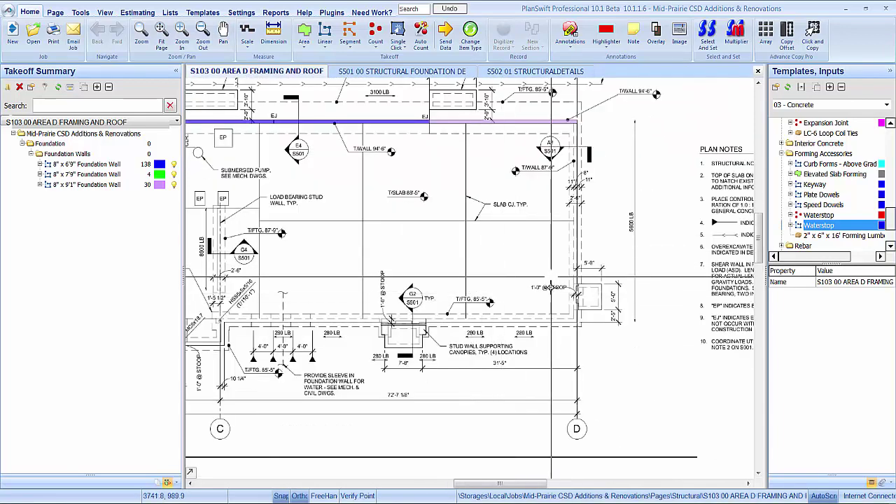
pyautogui.scroll(1, 417, 334)
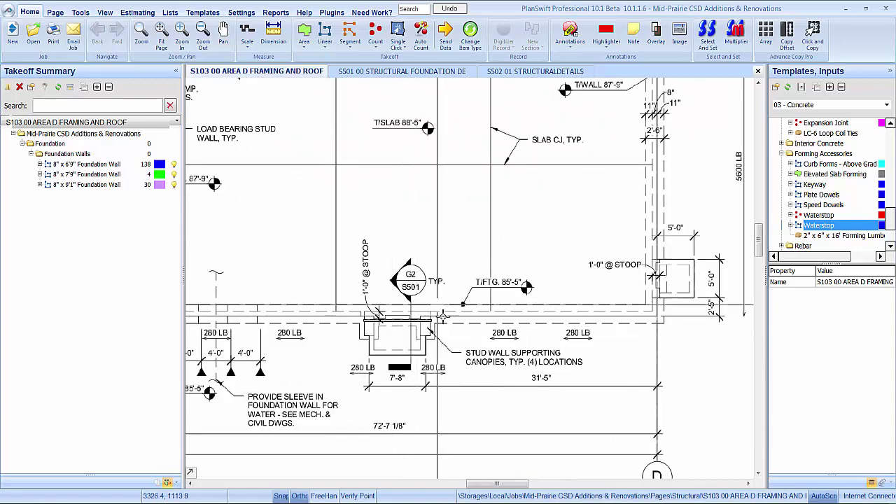
pyautogui.scroll(-2, 348, 321)
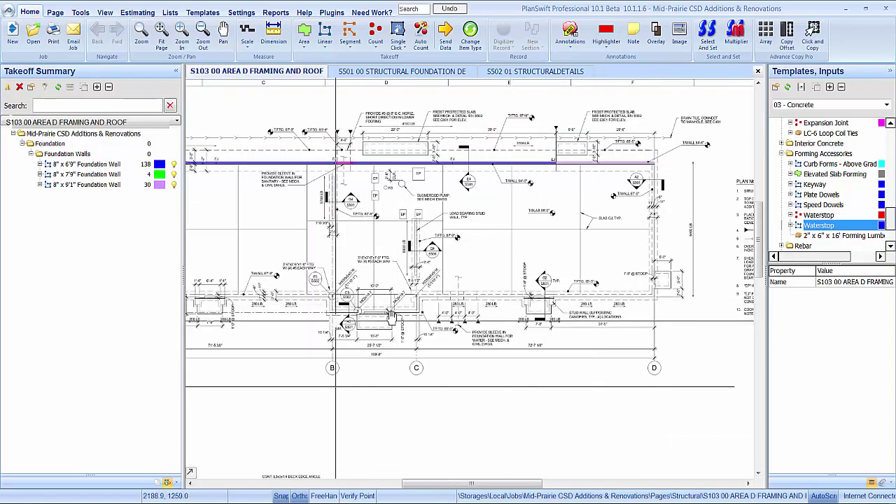
pyautogui.scroll(2, 363, 313)
pyautogui.scroll(1, 308, 300)
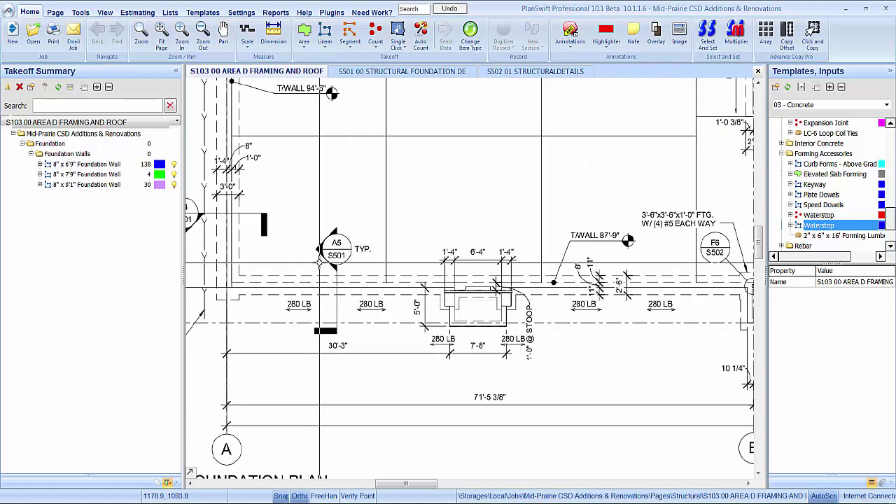
pyautogui.scroll(-1, 308, 300)
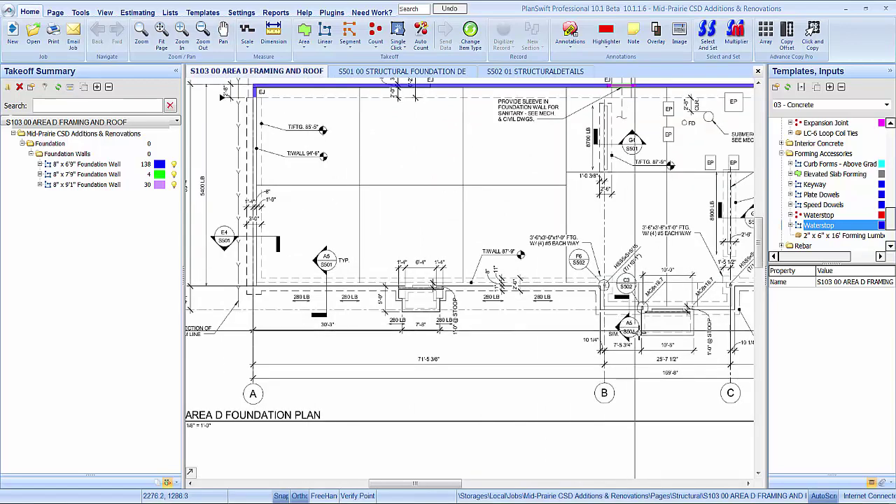
pyautogui.scroll(2, 640, 334)
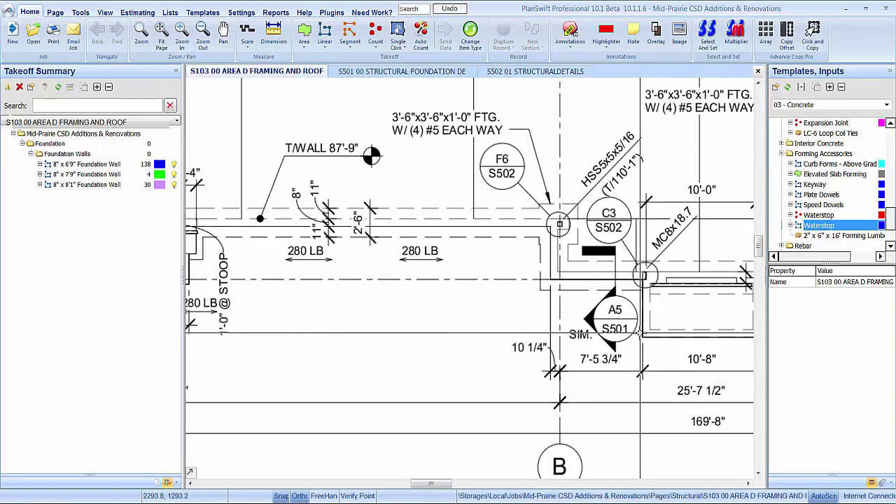
# Check the A5 foundation detail on the S501 sheet and return to the upper-right corner of the S103 plan
pyautogui.click(431, 72)
pyautogui.scroll(-3, 514, 154)
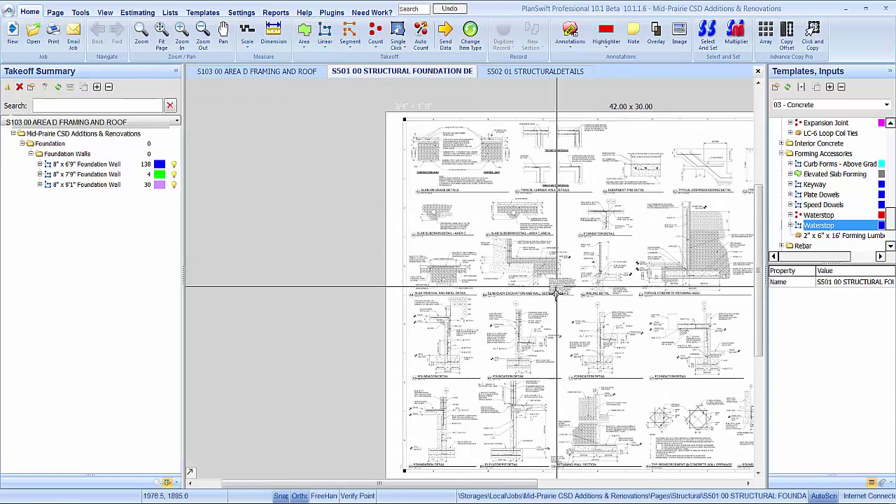
pyautogui.scroll(2, 560, 240)
pyautogui.scroll(5, 323, 369)
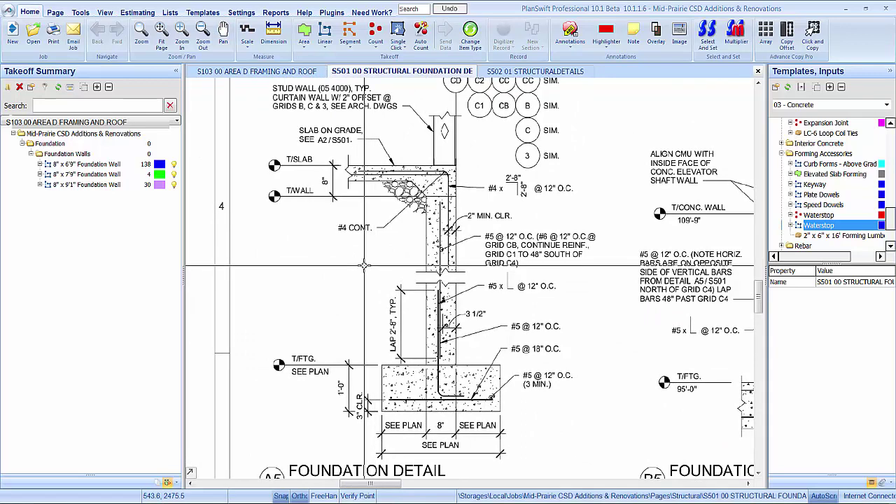
pyautogui.scroll(2, 364, 264)
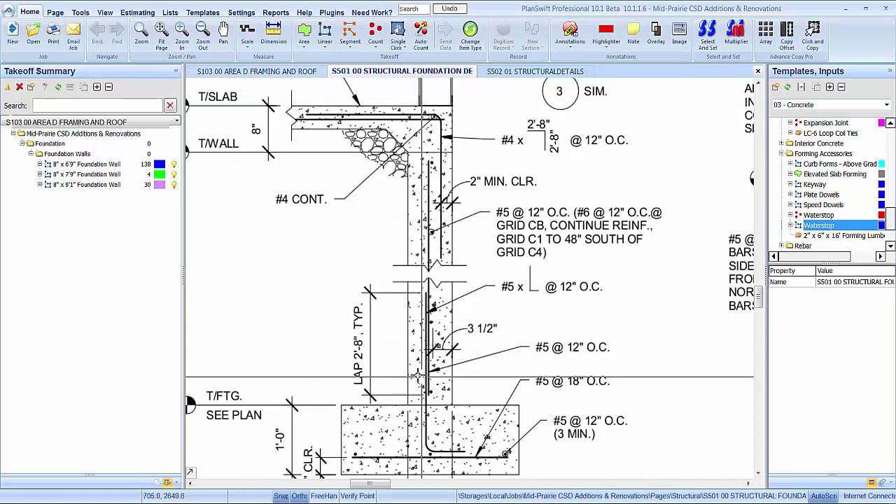
pyautogui.click(303, 72)
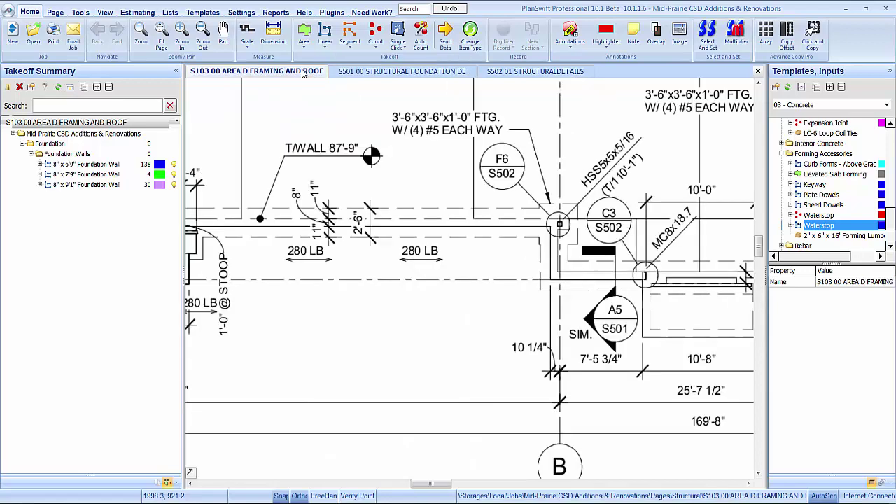
pyautogui.scroll(-3, 365, 253)
pyautogui.moveTo(577, 175); pyautogui.dragTo(413, 292)
pyautogui.scroll(3, 530, 208)
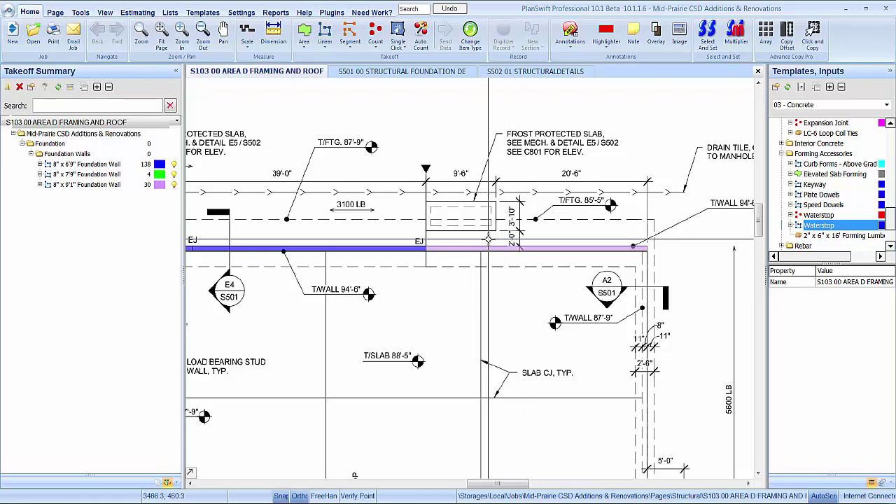
pyautogui.scroll(-3, 488, 239)
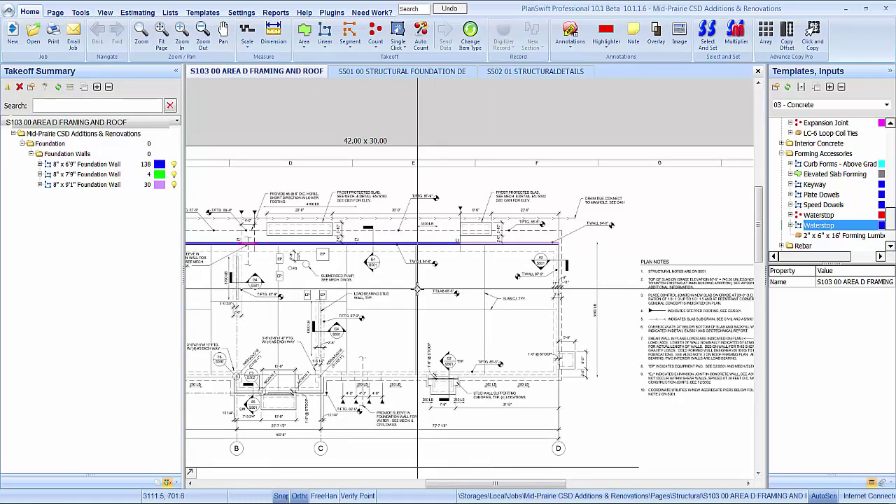
pyautogui.moveTo(416, 288)
pyautogui.mouseDown()
pyautogui.moveTo(602, 270)
pyautogui.moveTo(407, 280)
pyautogui.mouseUp()
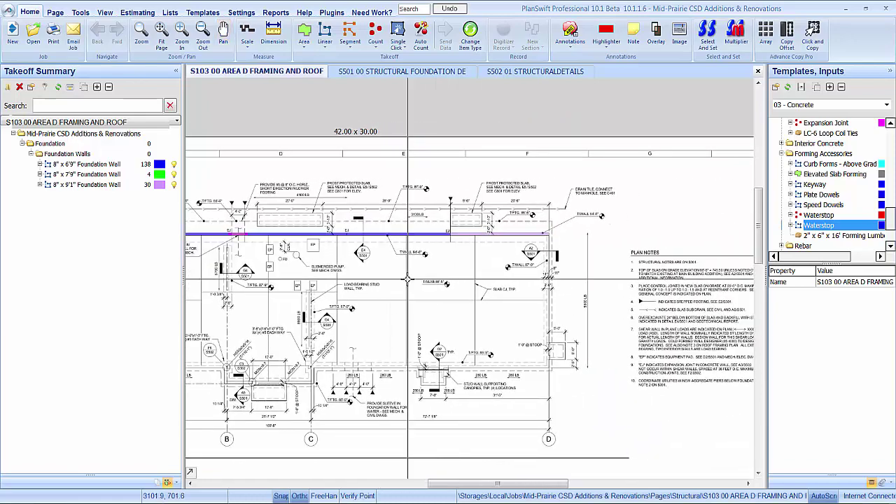
pyautogui.scroll(3, 490, 222)
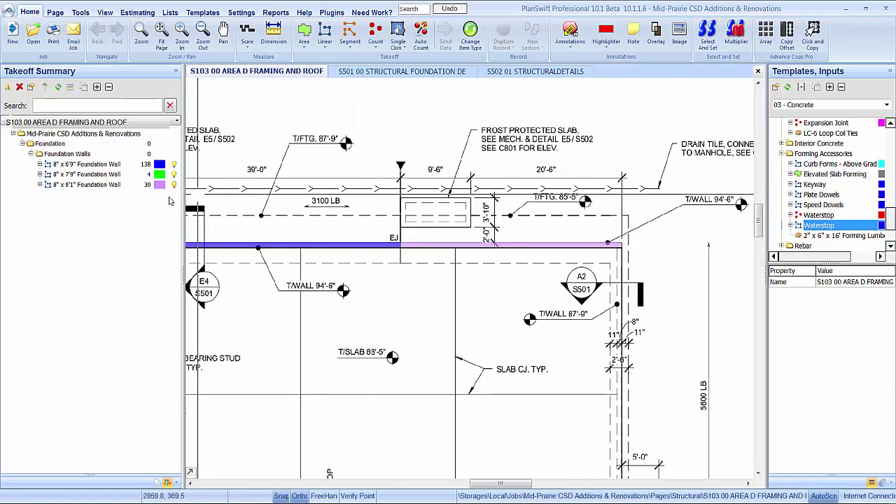
# Duplicate the 8" x 9'1" Foundation Wall and give the copy a cyan color and a height of 2.33 FT
pyautogui.click(96, 184)
pyautogui.rightClick(96, 184)
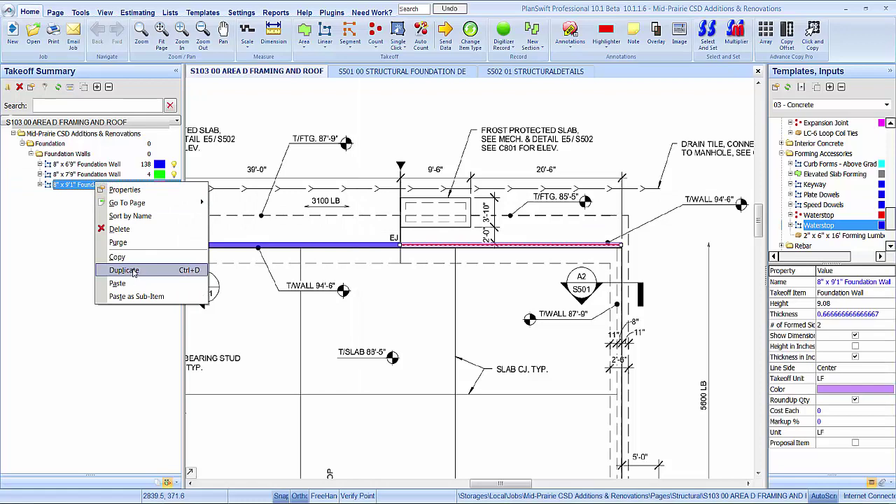
pyautogui.click(133, 272)
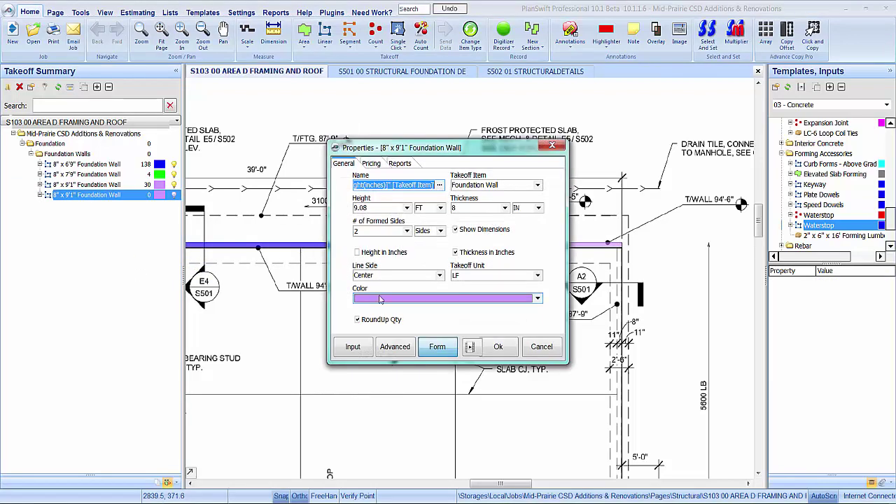
pyautogui.click(380, 300)
pyautogui.click(396, 340)
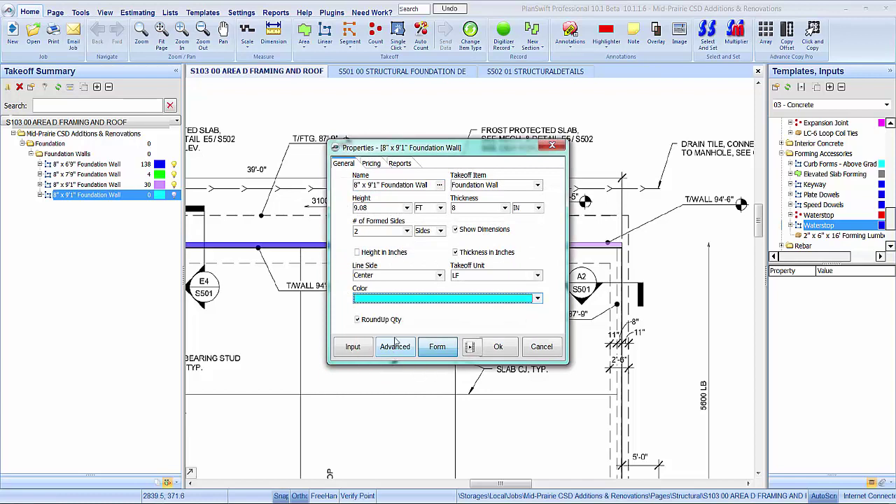
pyautogui.click(408, 209)
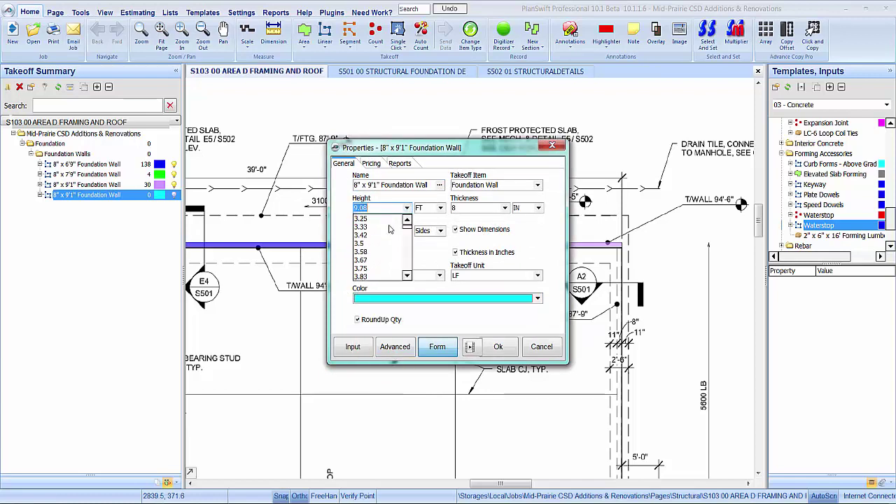
pyautogui.click(385, 227)
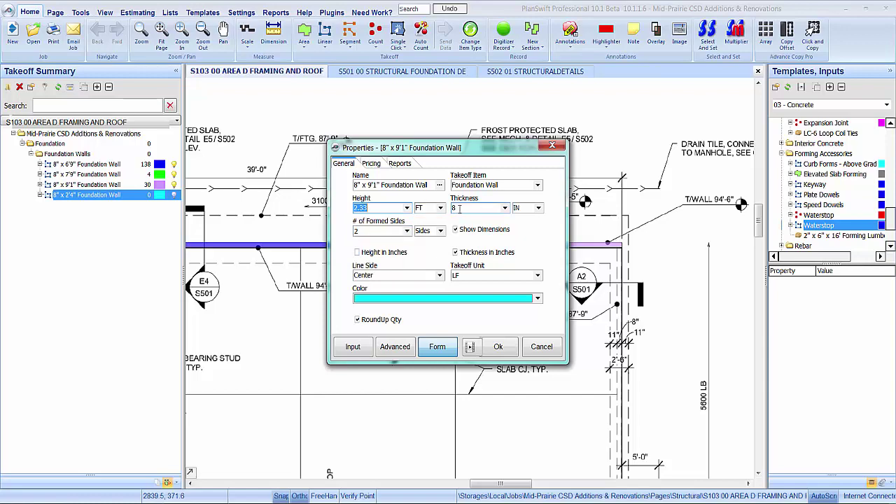
pyautogui.click(498, 346)
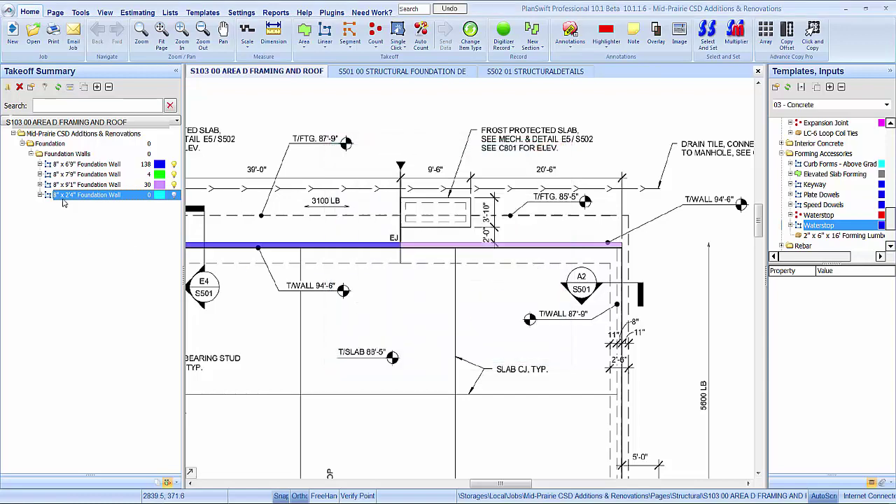
# Set the on-center spacing of the 8" x 2'4" Foundation Wall's Rebar to 12 IN
pyautogui.click(40, 194)
pyautogui.rightClick(70, 215)
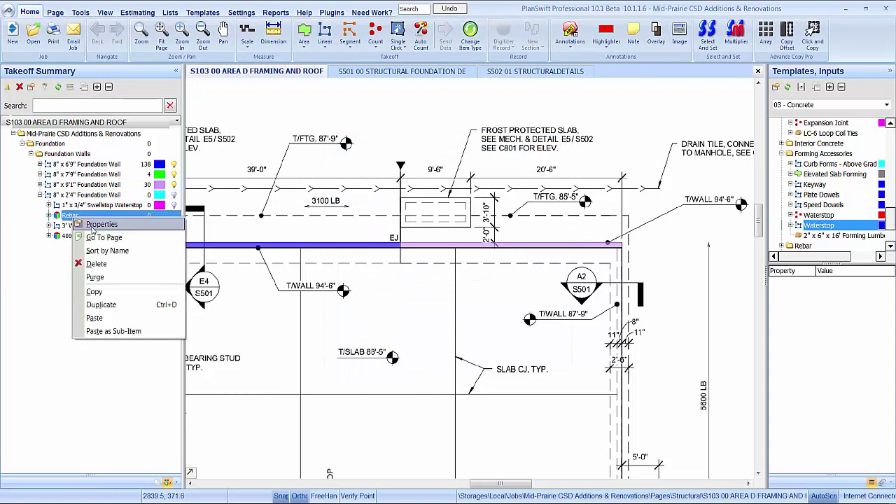
pyautogui.click(277, 216)
pyautogui.click(369, 241)
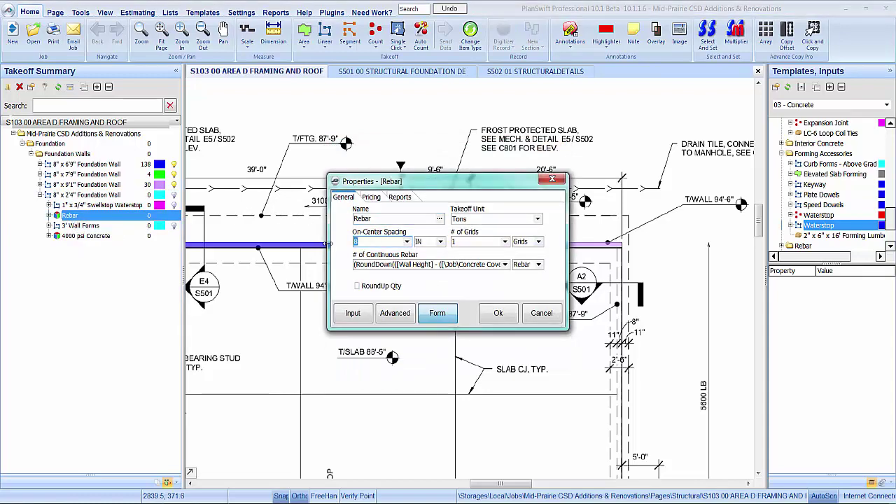
pyautogui.write('1')
pyautogui.click(406, 242)
pyautogui.write('2')
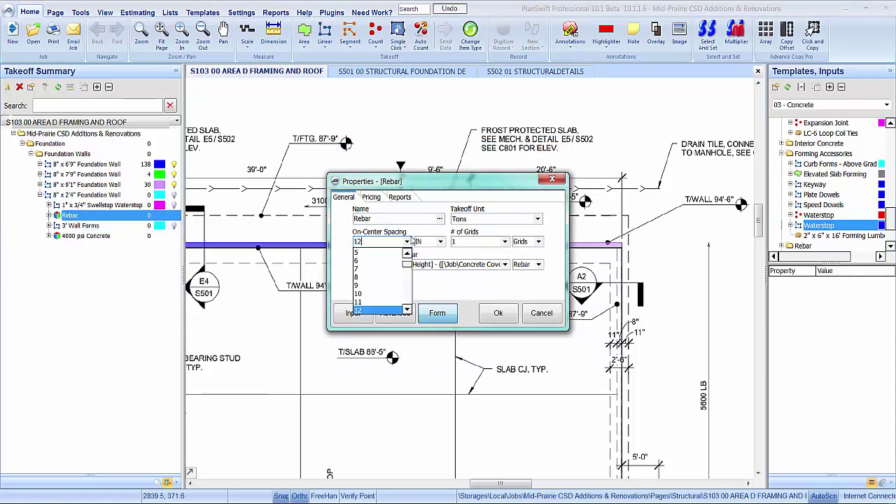
pyautogui.click(498, 313)
pyautogui.click(498, 313)
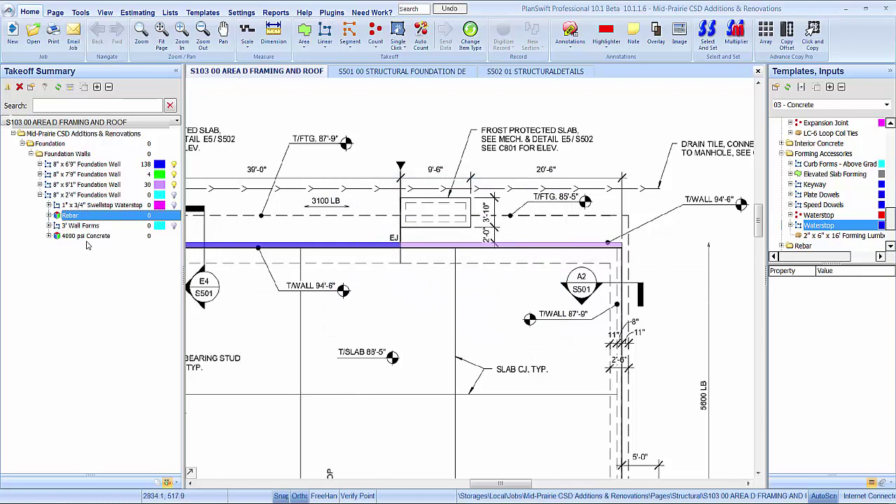
# Delete the 1" x 3/4" Swellstop Waterstop from the 8" x 2'4" Foundation Wall
pyautogui.click(98, 205)
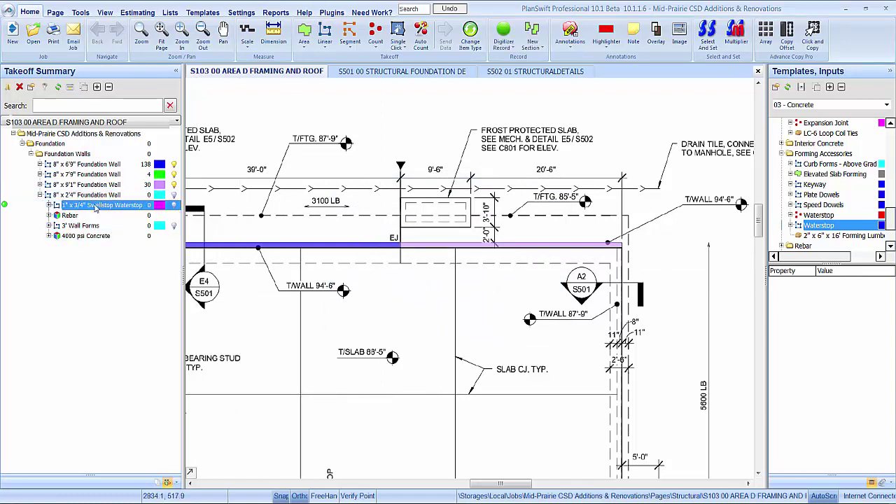
pyautogui.rightClick(96, 203)
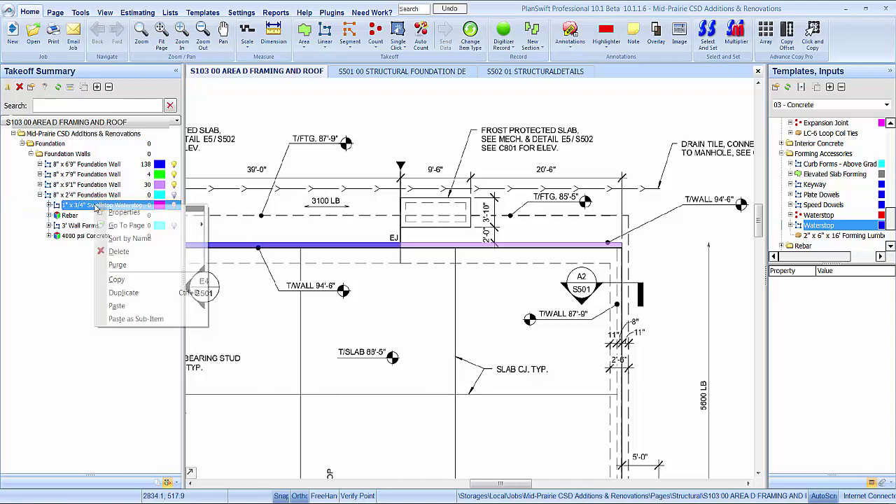
pyautogui.click(118, 252)
pyautogui.click(486, 261)
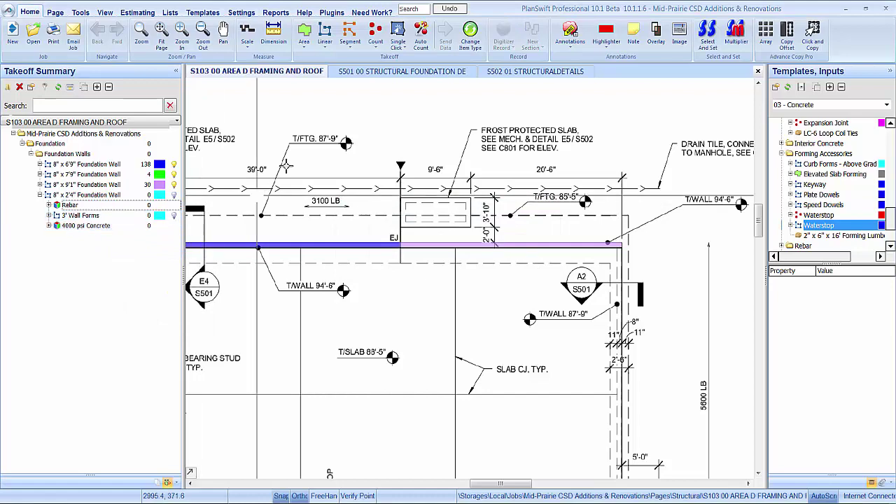
# Check the bent bars in S501's A5 detail and add Hook Ties from the Linear Rebar Items to the 8" x 2'4" wall's Rebar
pyautogui.click(401, 70)
pyautogui.scroll(1, 352, 199)
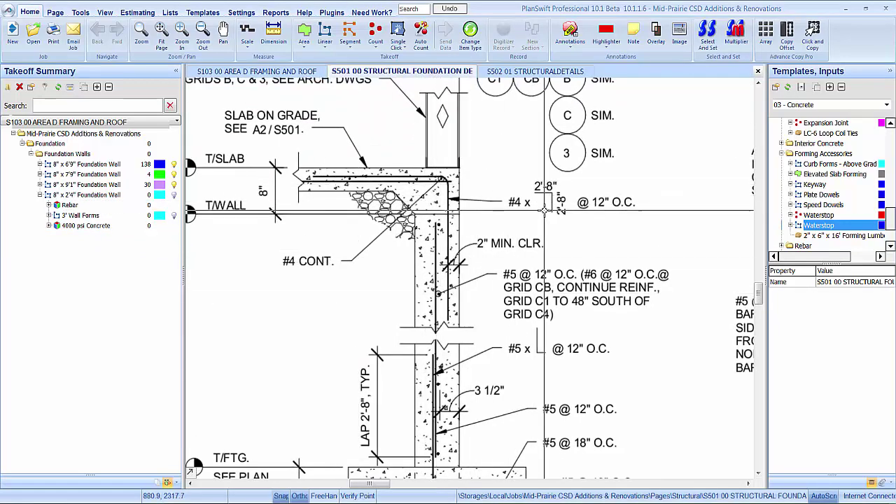
pyautogui.click(69, 204)
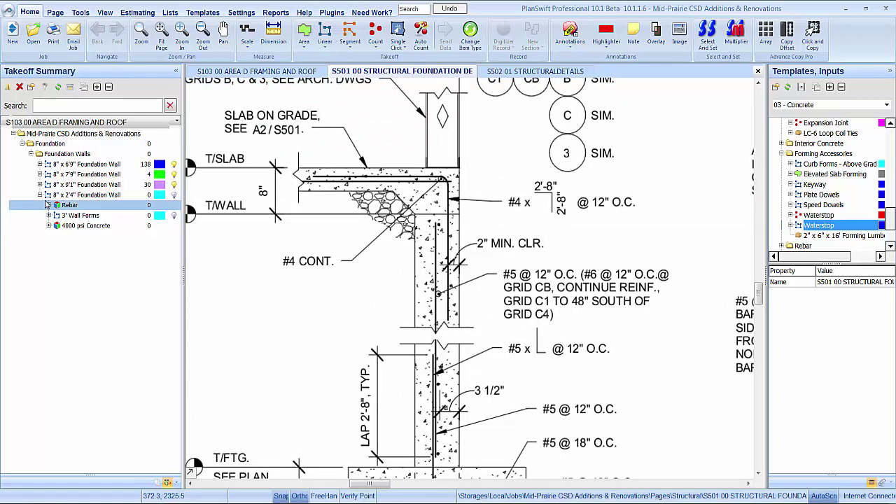
pyautogui.click(49, 204)
pyautogui.scroll(-1, 793, 198)
pyautogui.scroll(-1, 793, 198)
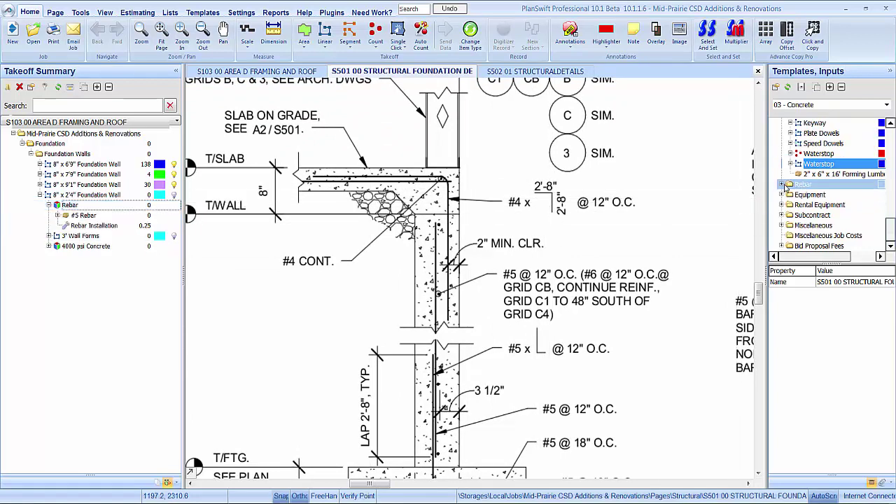
pyautogui.click(782, 184)
pyautogui.click(790, 205)
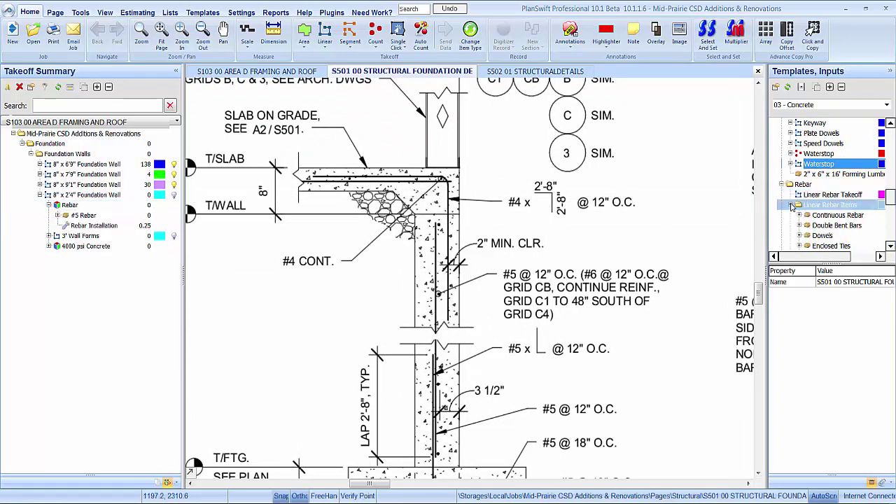
pyautogui.scroll(-2, 812, 210)
pyautogui.click(831, 216)
pyautogui.click(827, 205)
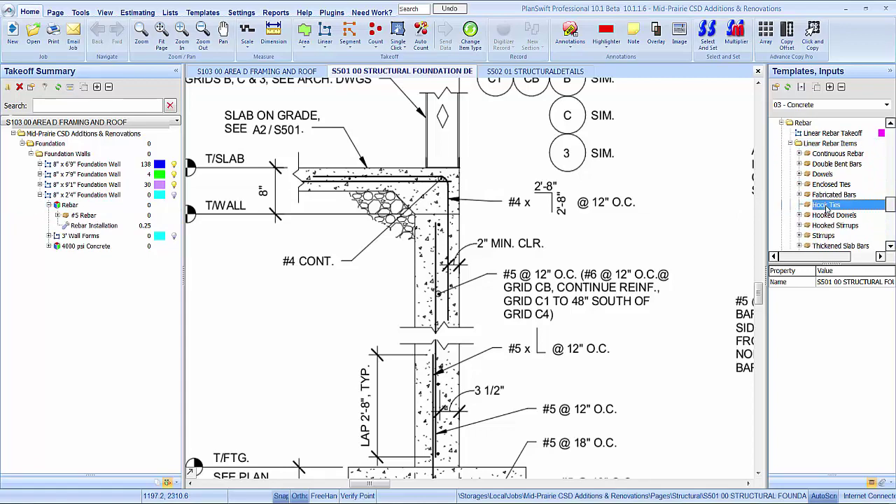
pyautogui.moveTo(828, 206); pyautogui.dragTo(94, 212)
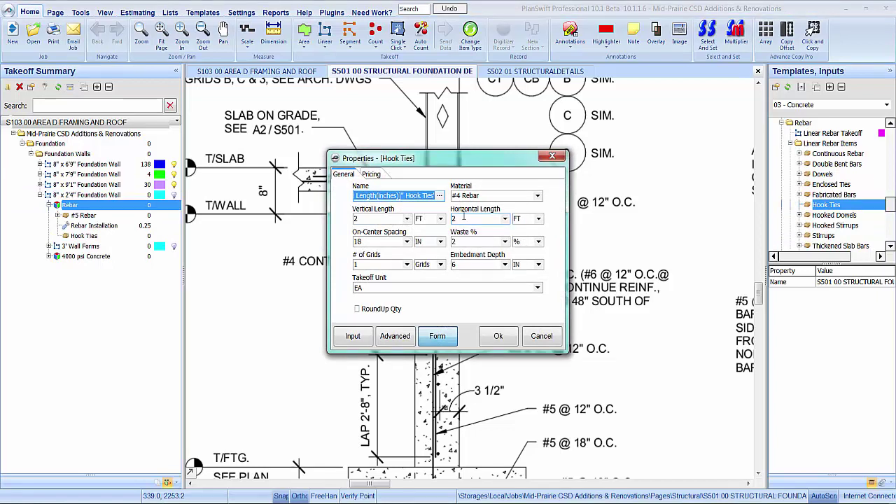
# Set the Hook Ties to 2.67 FT vertical and horizontal lengths and 12 IN on-center spacing, and move them above Rebar Installation
pyautogui.click(406, 219)
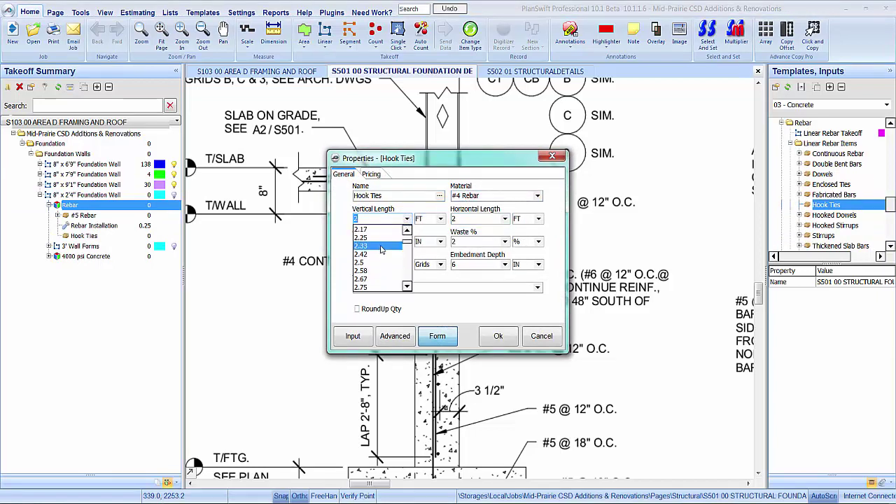
pyautogui.click(377, 277)
pyautogui.click(504, 218)
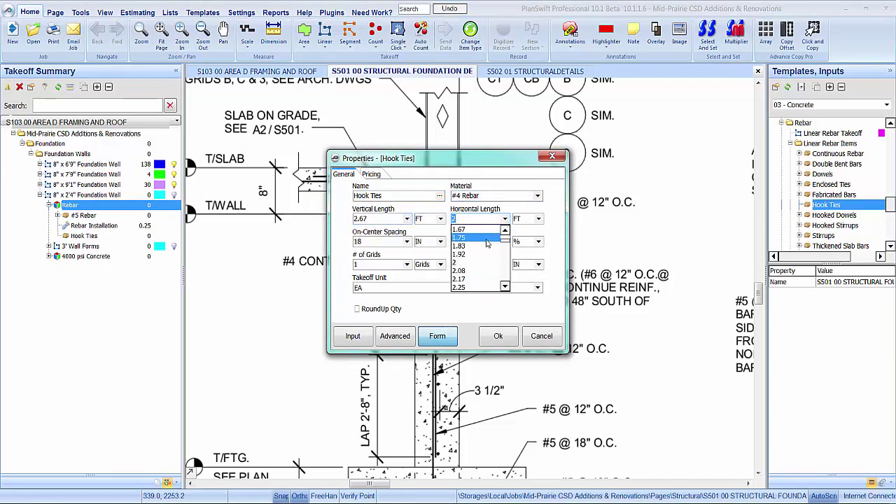
pyautogui.click(477, 258)
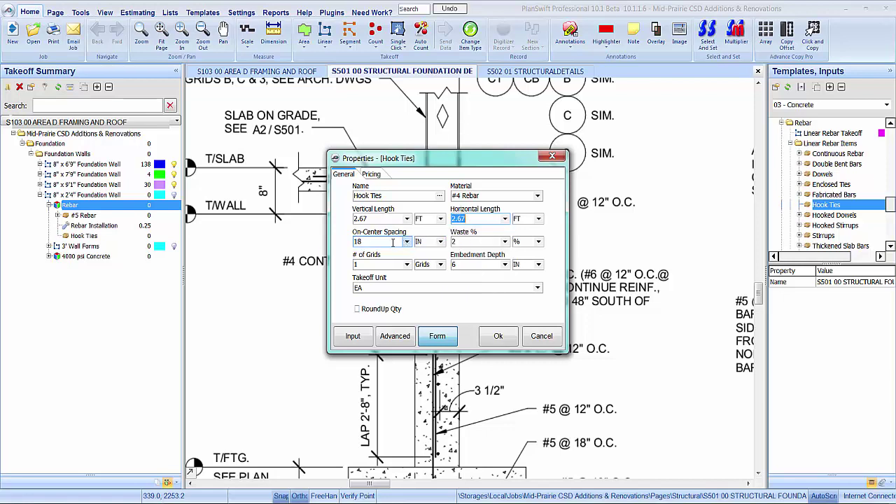
pyautogui.click(368, 241)
pyautogui.press('BackSpace')
pyautogui.write('2')
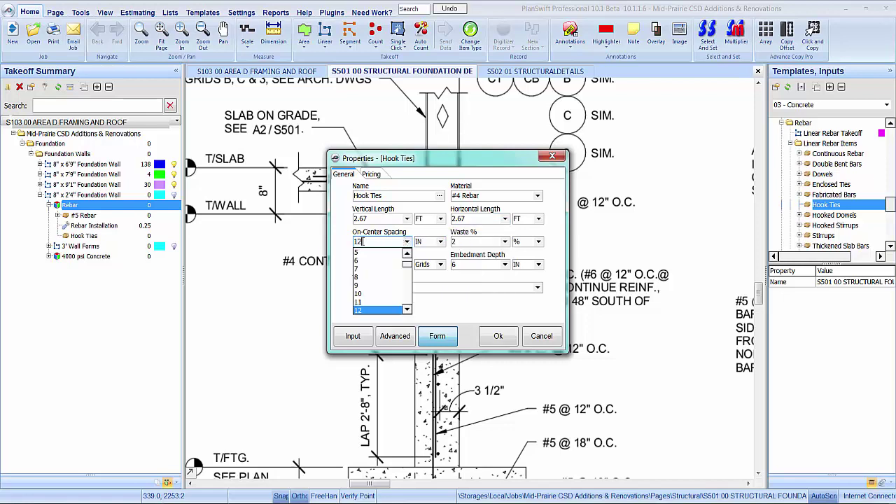
pyautogui.click(368, 241)
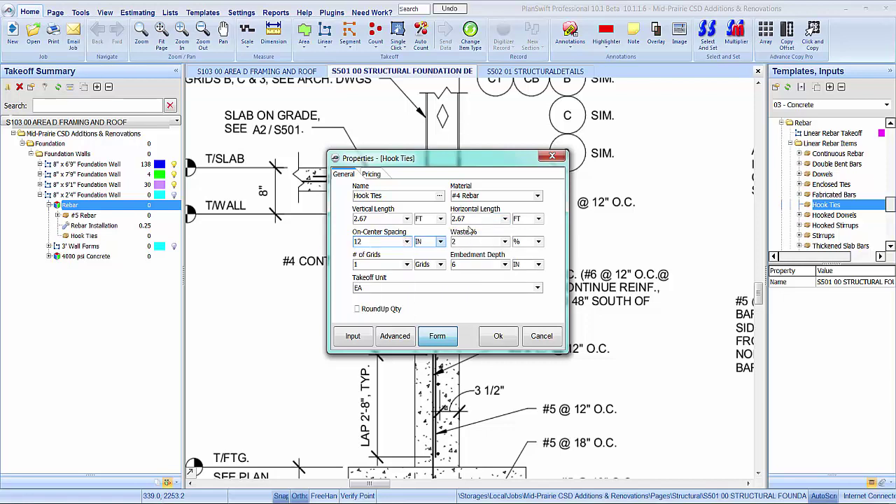
pyautogui.click(495, 333)
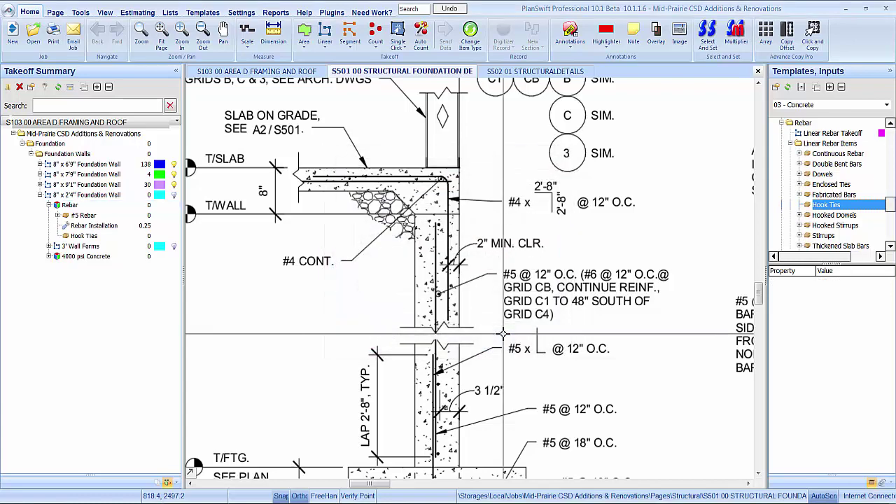
pyautogui.moveTo(73, 235); pyautogui.dragTo(79, 229)
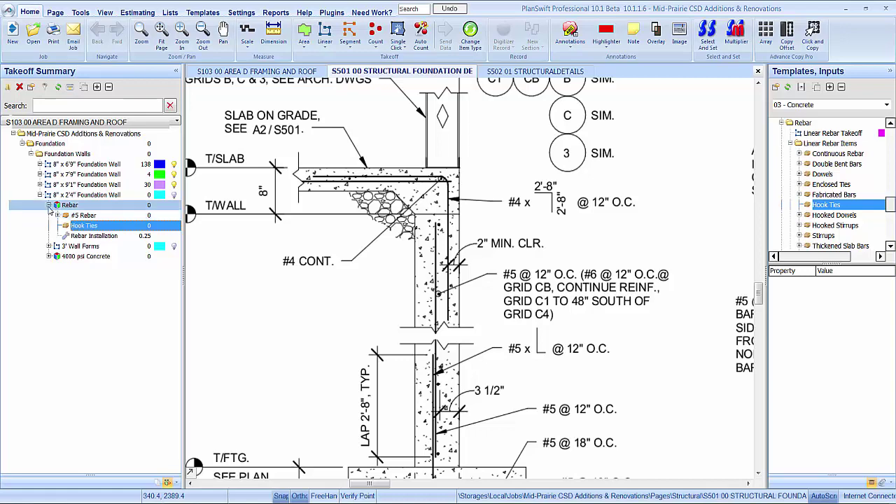
# Start recording the 8" x 2'4" Foundation Wall on S103 with a 4" offset at 180 degrees from the corner below the 8" x 9'1" wall
pyautogui.click(265, 72)
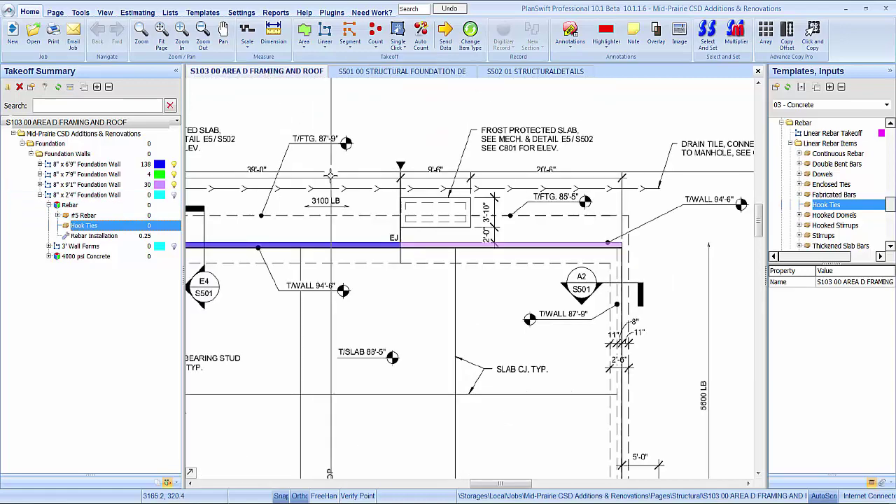
pyautogui.click(4, 195)
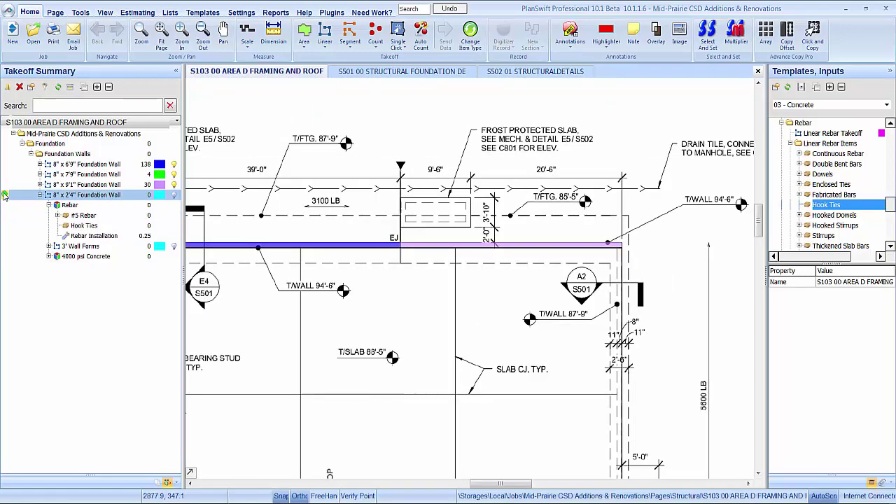
pyautogui.scroll(5, 638, 243)
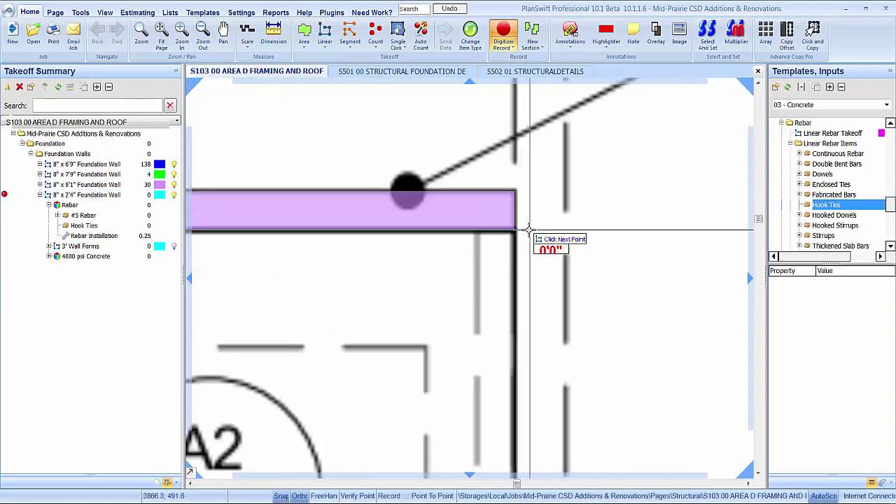
pyautogui.write('4')
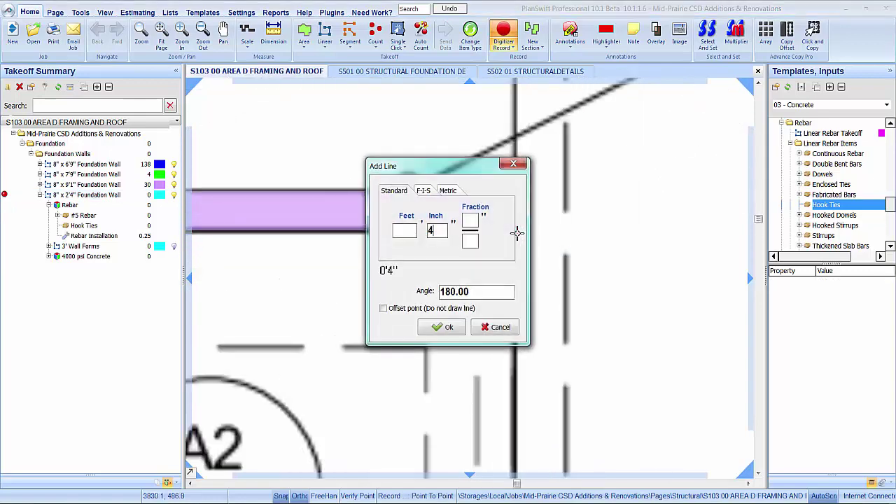
pyautogui.press('Return')
# Draw a 31'3" segment of the 8" x 2'4" Foundation Wall down from the corner to the near edge of the 5'-0" stoop
pyautogui.scroll(-4, 516, 233)
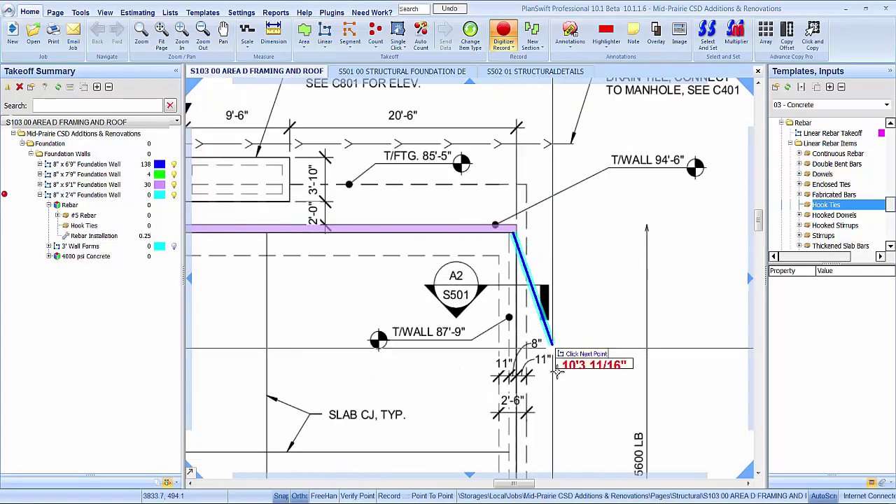
pyautogui.scroll(-3, 544, 296)
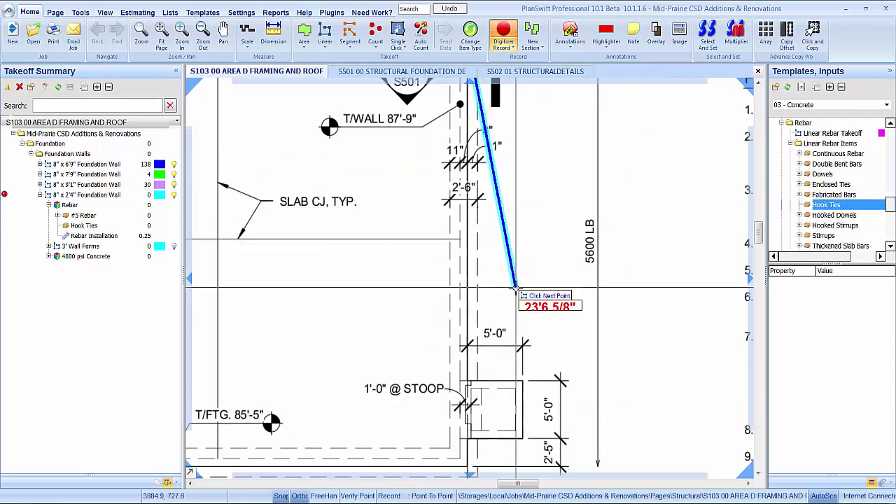
pyautogui.scroll(-3, 503, 308)
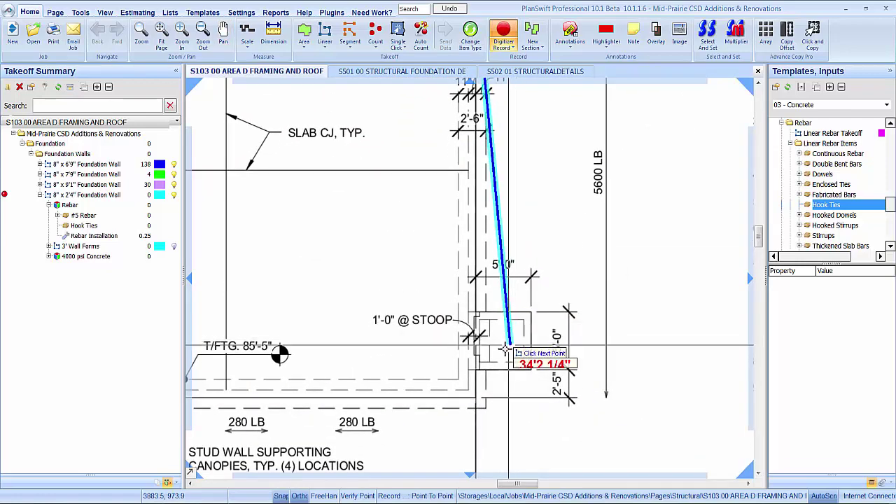
pyautogui.scroll(1, 490, 343)
pyautogui.scroll(2, 505, 328)
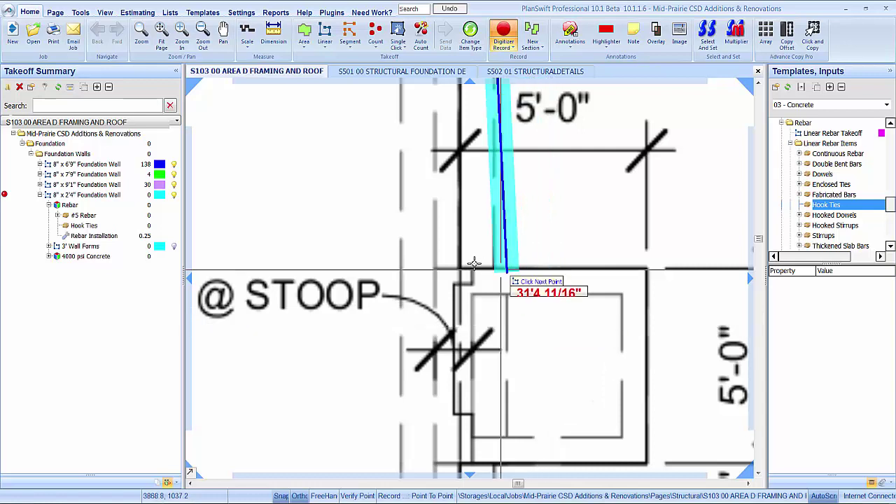
pyautogui.scroll(3, 454, 253)
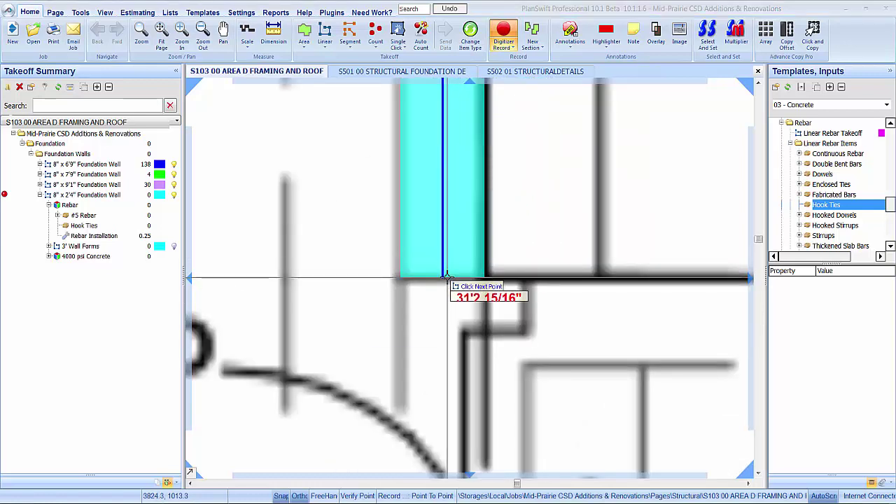
pyautogui.write('31')
pyautogui.write('3')
pyautogui.press('Return')
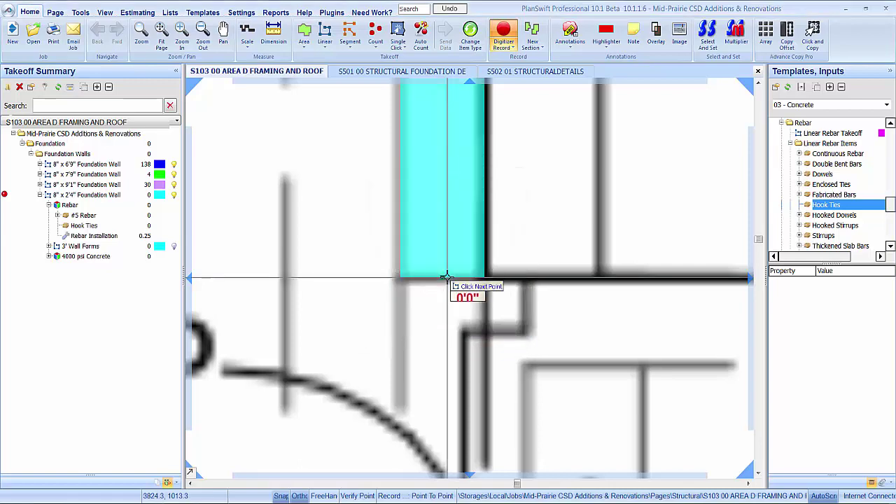
# Skip the 5'-0" stoop opening with a 5' offset at 270 degrees and add the 2'5" wall segment below it
pyautogui.scroll(-4, 437, 276)
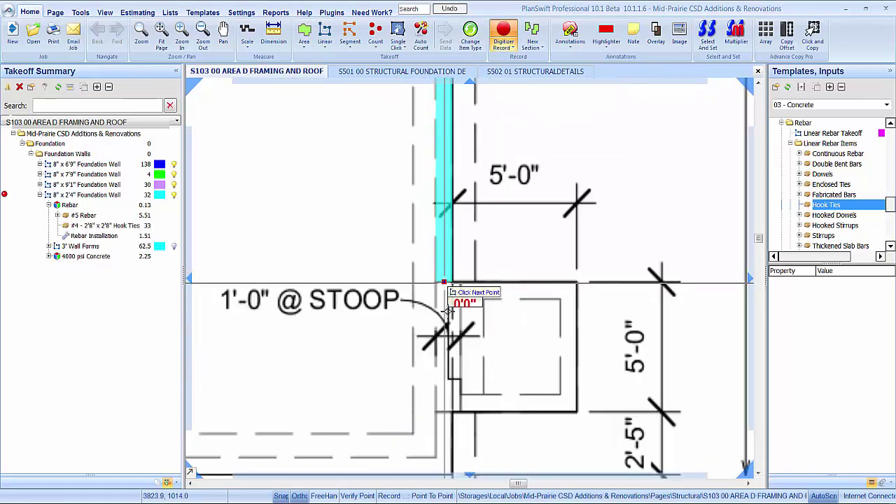
pyautogui.write('5')
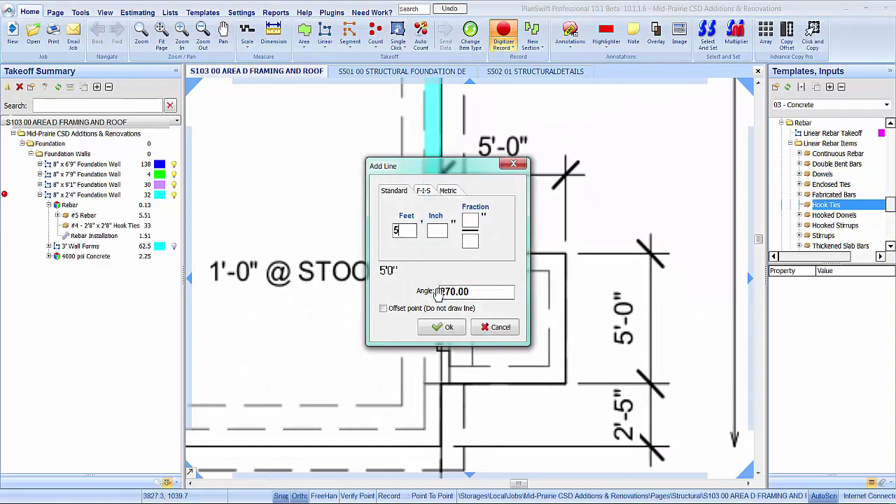
pyautogui.press('Return')
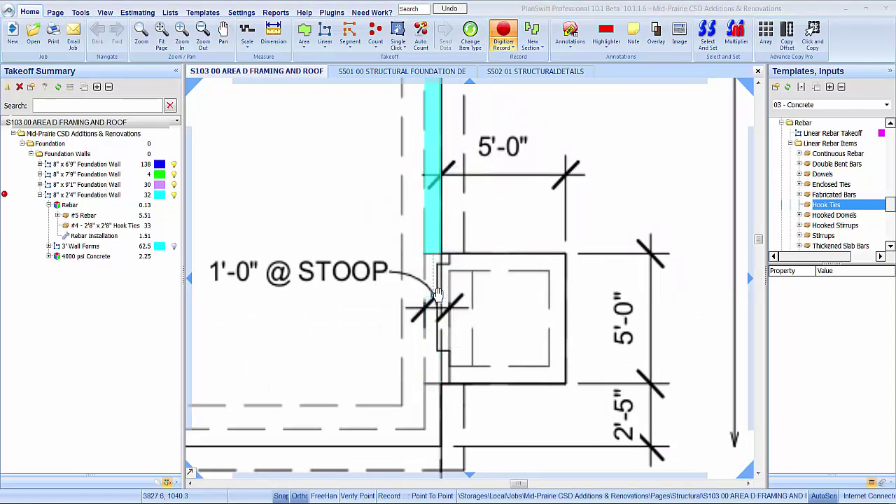
pyautogui.write('2')
pyautogui.press('Return')
# Draw a 31'5" segment of the 8" x 2'4" Foundation Wall at 180 degrees from the lower corner to the stoop at section G2
pyautogui.scroll(-4, 436, 294)
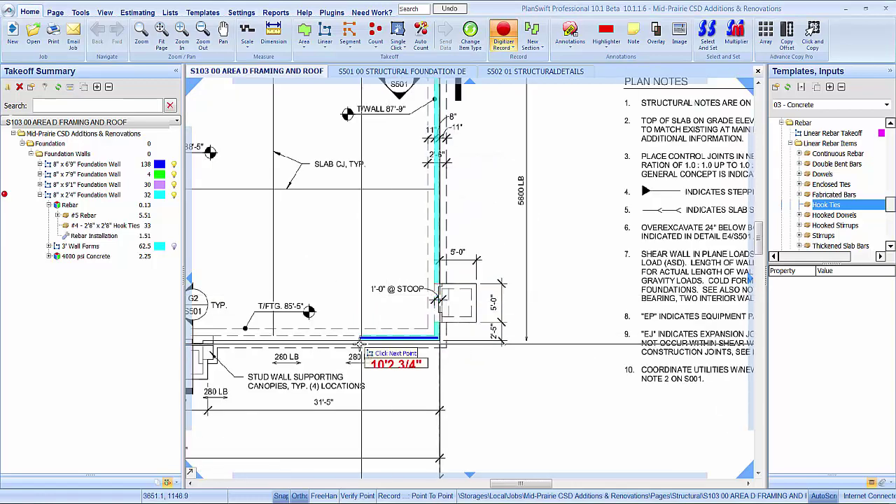
pyautogui.moveTo(349, 340); pyautogui.dragTo(545, 318)
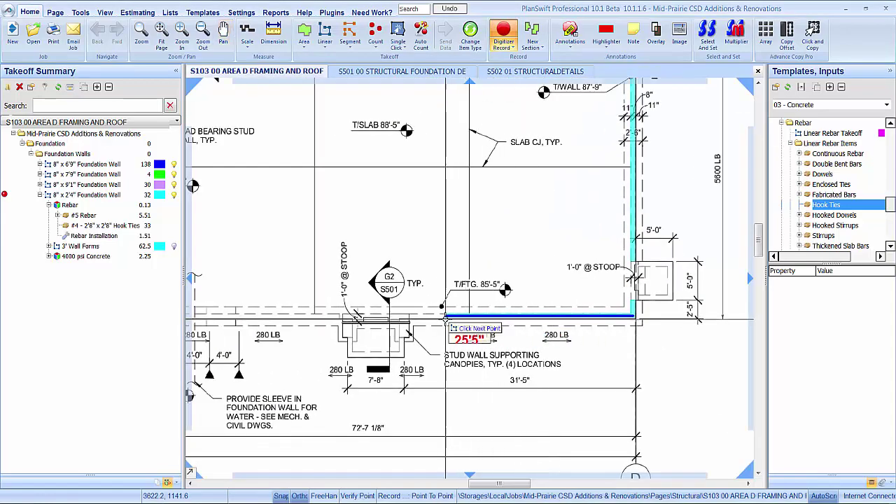
pyautogui.scroll(2, 445, 320)
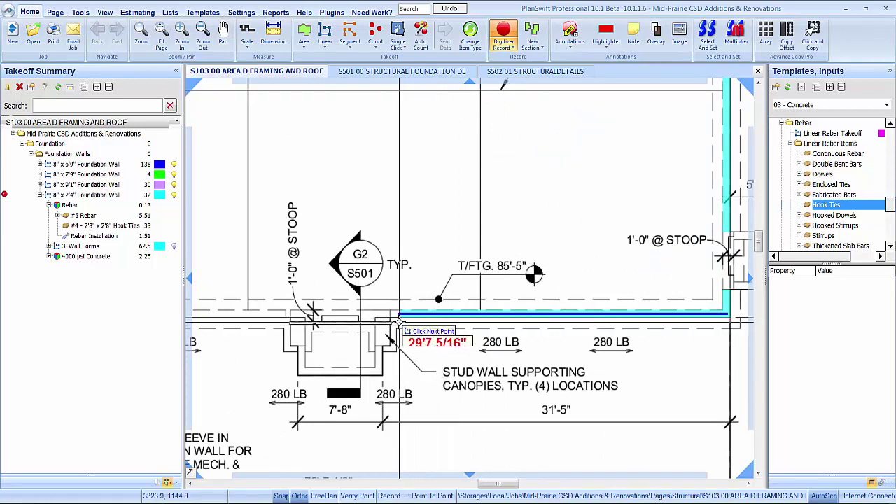
pyautogui.moveTo(399, 323); pyautogui.dragTo(352, 332)
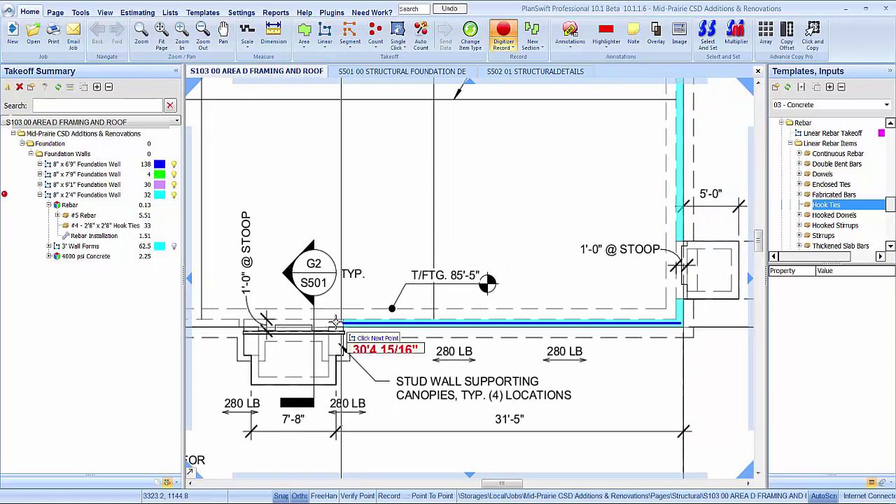
pyautogui.scroll(3, 352, 329)
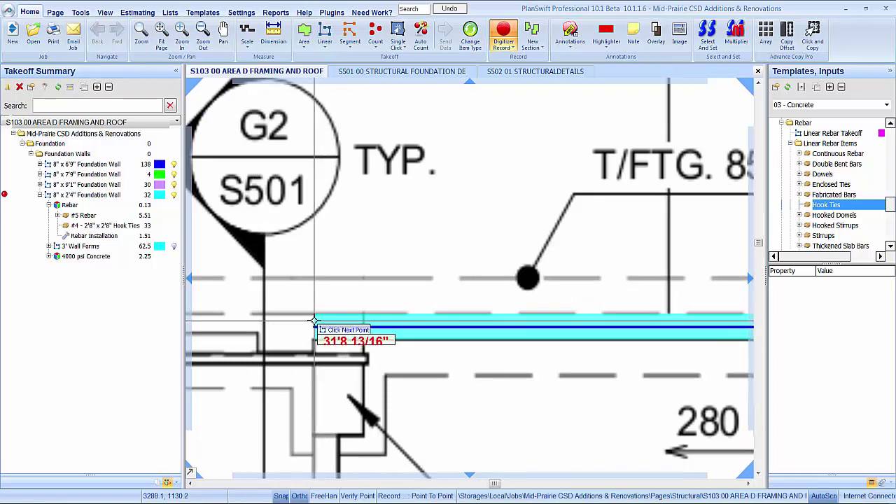
pyautogui.write('31')
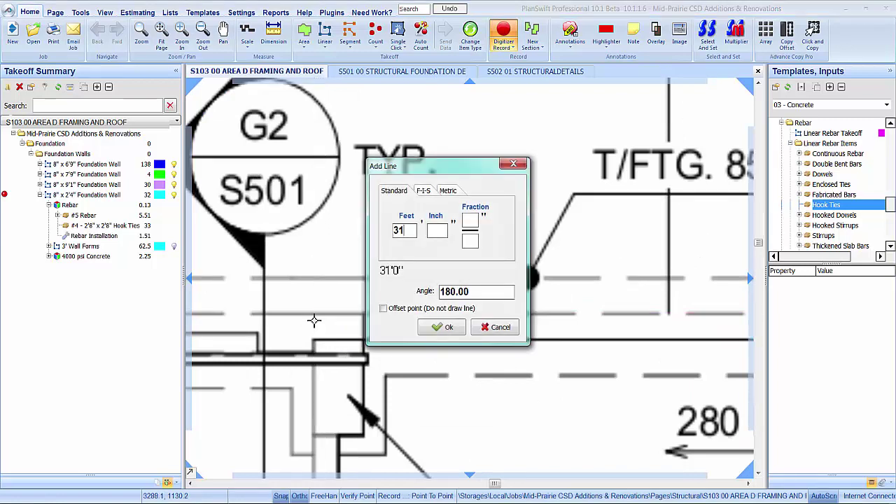
pyautogui.press('Return')
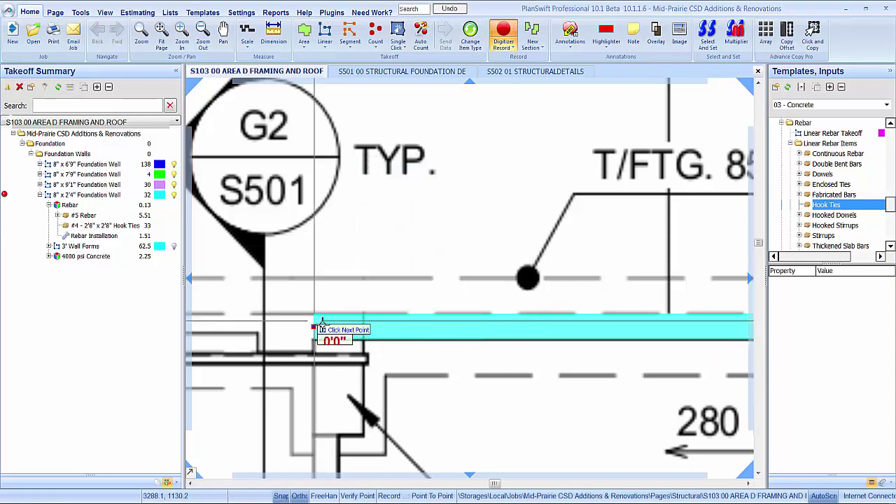
# Skip the stoop opening at section G2 with an offset of about 6'4" to its far edge
pyautogui.moveTo(298, 321); pyautogui.dragTo(550, 303)
pyautogui.scroll(-1, 550, 303)
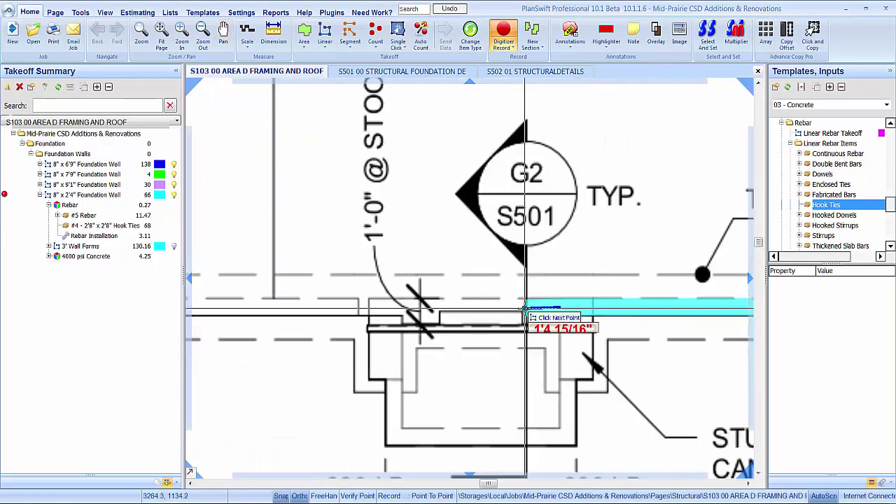
pyautogui.scroll(-2, 524, 308)
pyautogui.scroll(3, 494, 308)
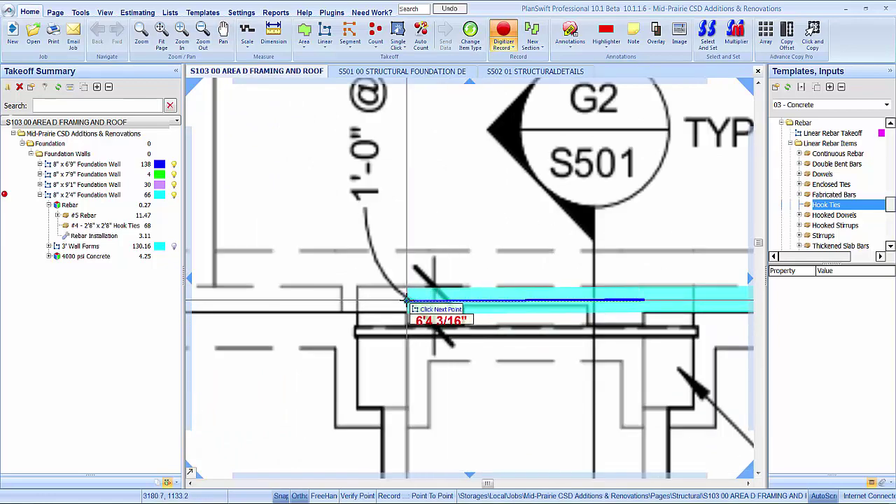
pyautogui.write('6')
pyautogui.press('Return')
# Draw a 15'10" segment of the 8" x 2'4" Foundation Wall at 180 degrees from the G2 stoop to the first footing step
pyautogui.scroll(-5, 407, 299)
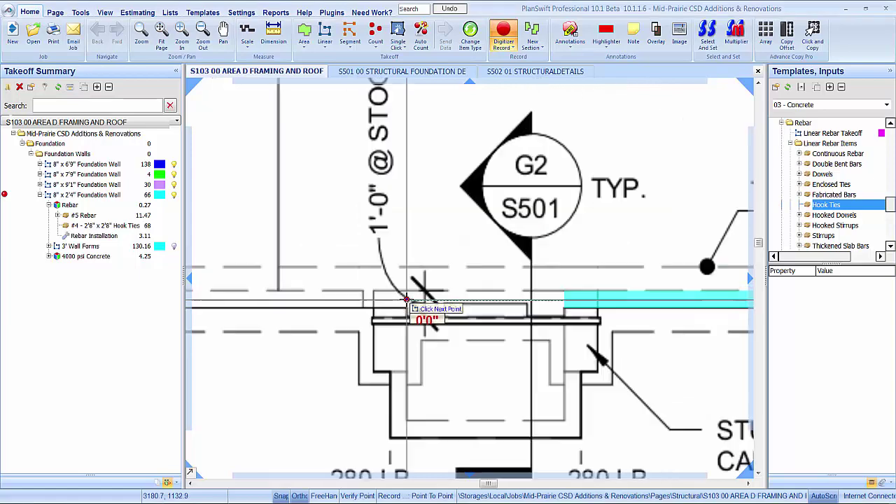
pyautogui.scroll(5, 359, 299)
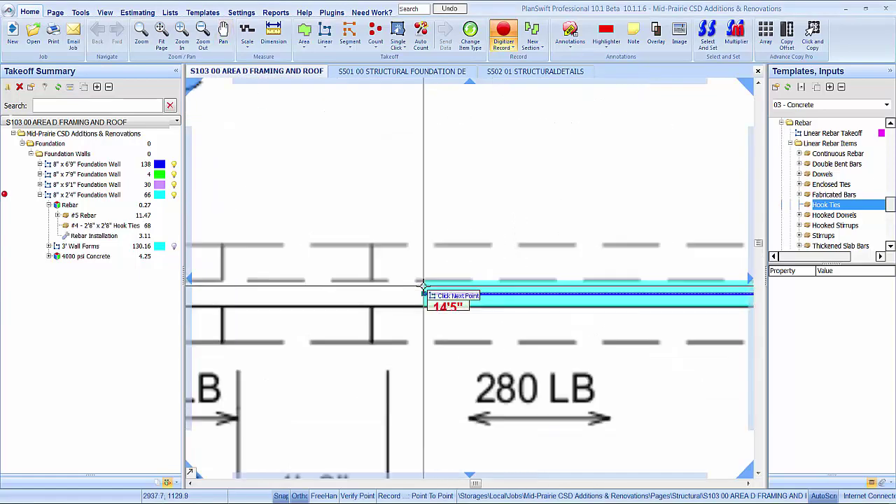
pyautogui.scroll(3, 370, 294)
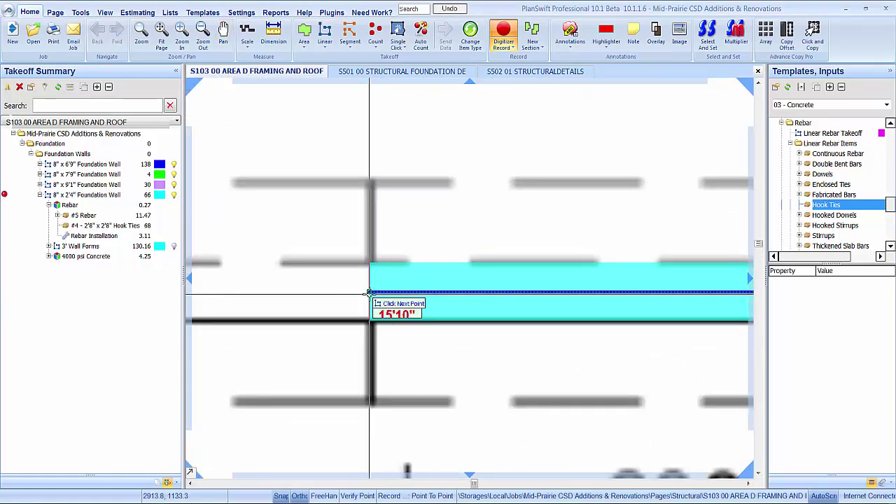
pyautogui.scroll(-3, 369, 294)
pyautogui.scroll(4, 369, 293)
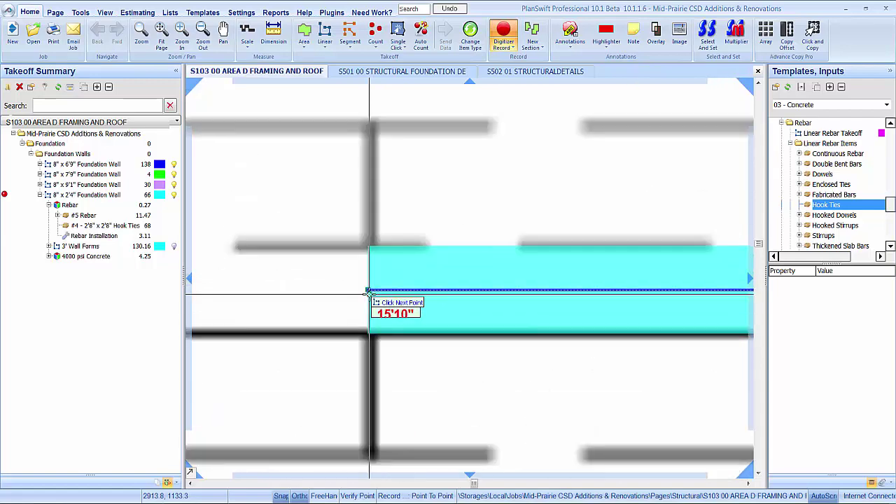
pyautogui.scroll(-4, 369, 293)
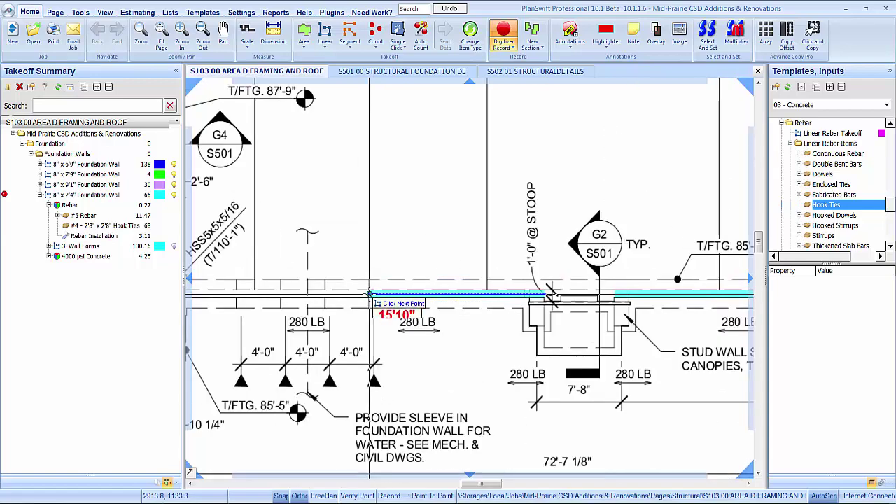
pyautogui.write('1')
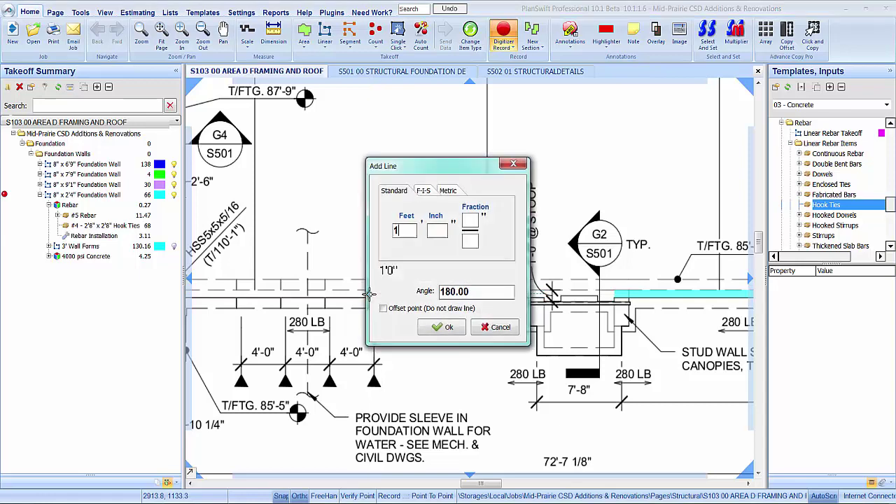
pyautogui.write('10')
pyautogui.press('Return')
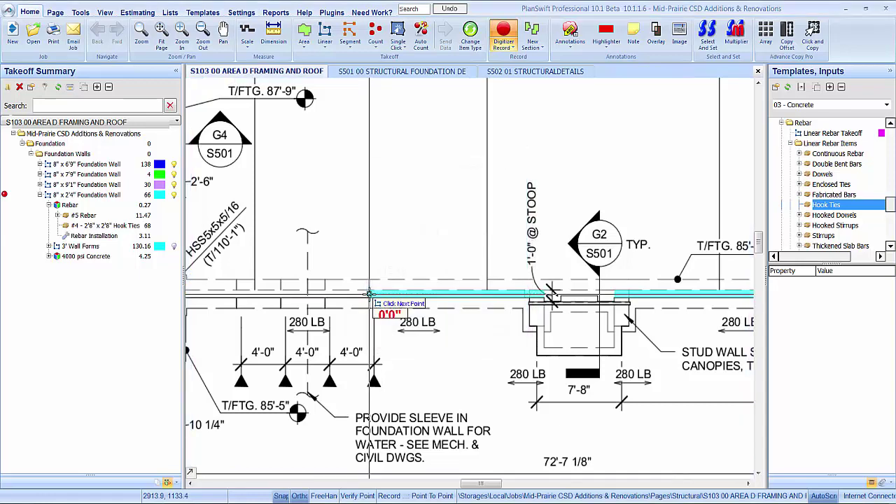
# Skip the three 4'-0" footing steps around the water sleeve with a 12' offset at 180 degrees
pyautogui.scroll(-3, 369, 293)
pyautogui.scroll(3, 508, 283)
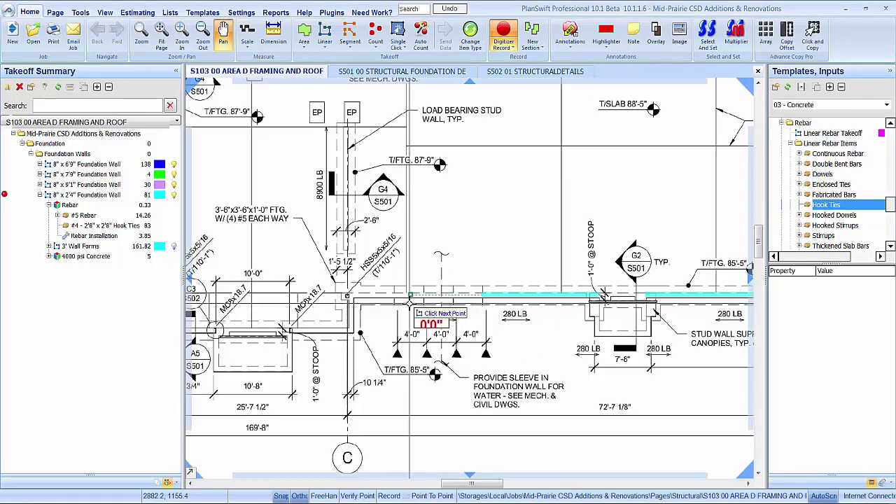
pyautogui.scroll(3, 516, 292)
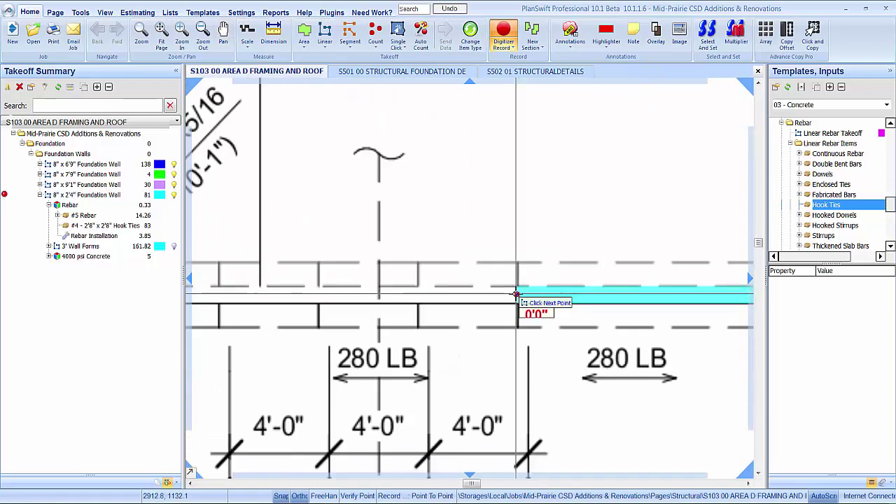
pyautogui.scroll(-2, 516, 294)
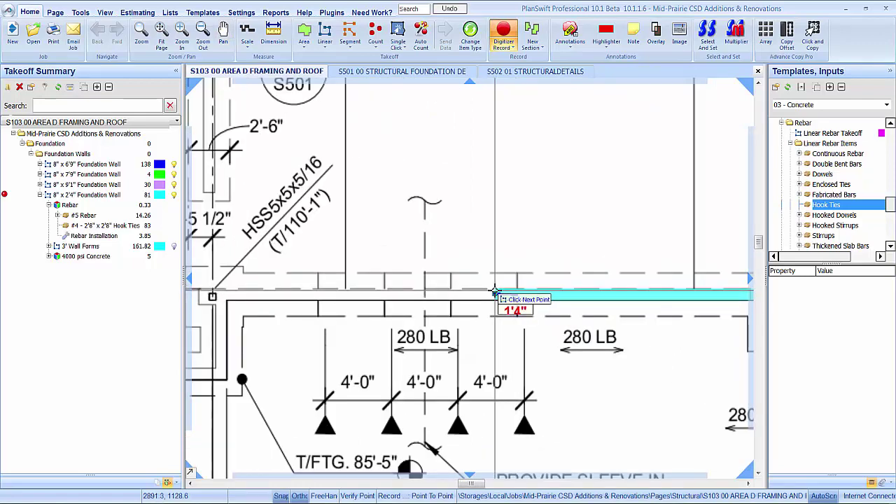
pyautogui.press('l')
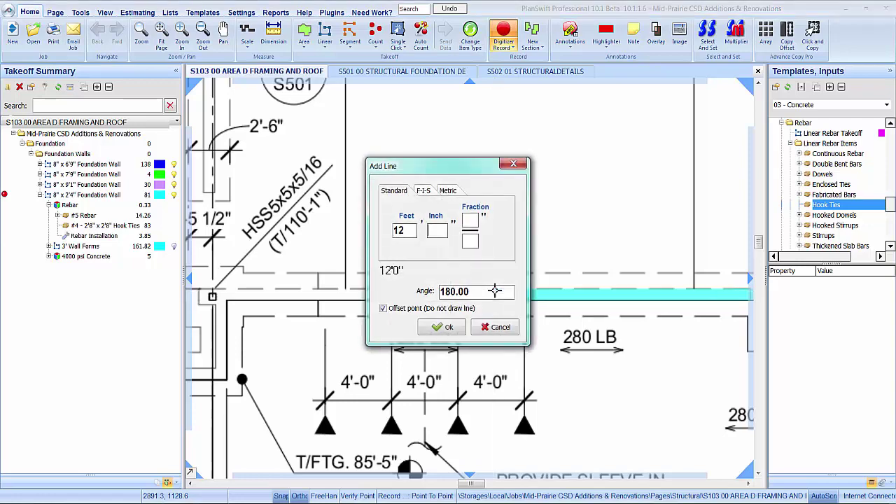
pyautogui.press('Return')
# End the next wall segment at the corner by grid D and move that end point 72'7" at 180 degrees
pyautogui.scroll(-2, 495, 290)
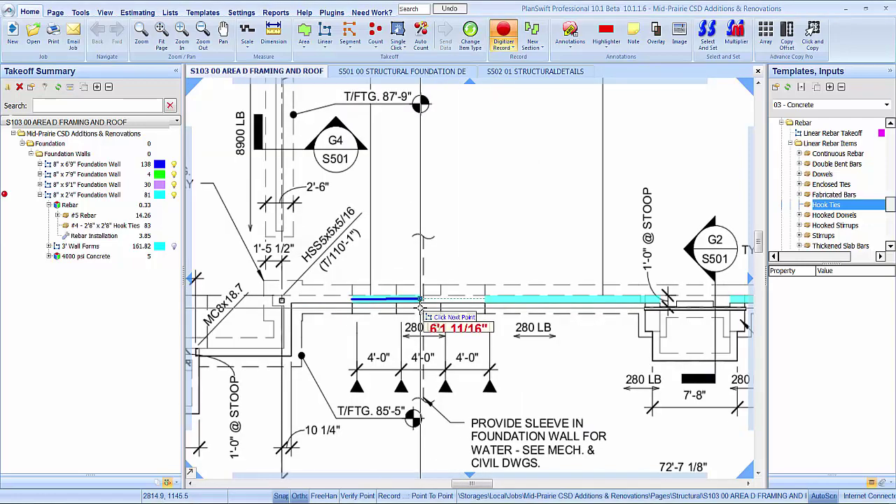
pyautogui.scroll(-2, 420, 307)
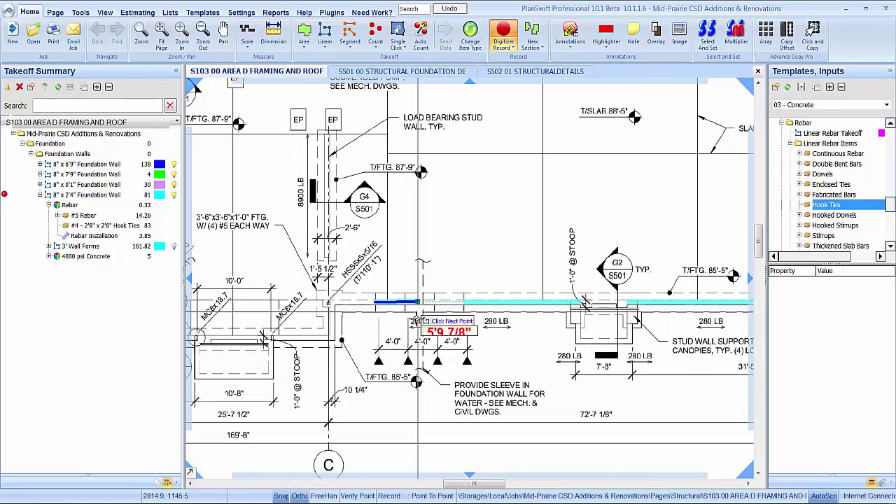
pyautogui.moveTo(423, 336); pyautogui.dragTo(360, 336)
pyautogui.scroll(-2, 361, 338)
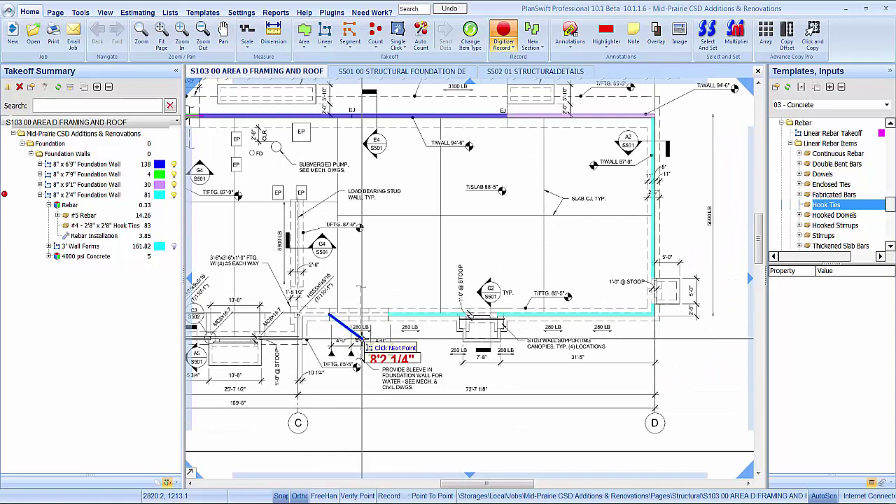
pyautogui.scroll(4, 655, 315)
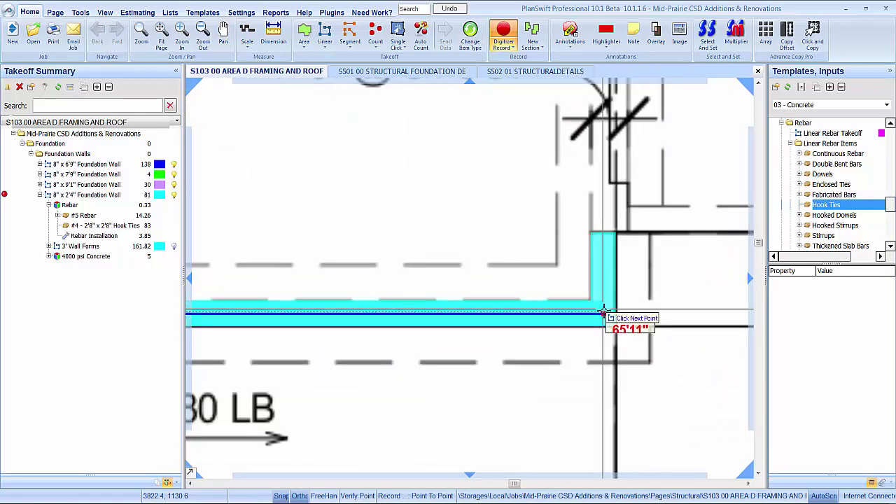
pyautogui.doubleClick(603, 313)
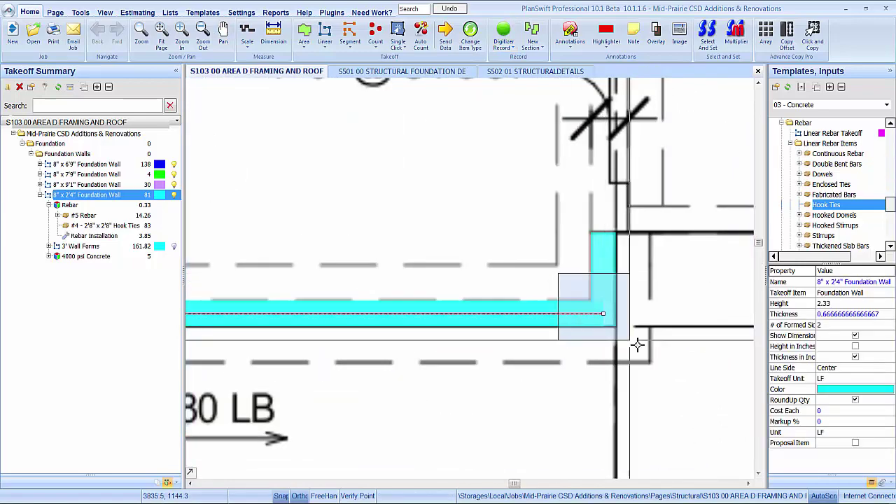
pyautogui.write('7')
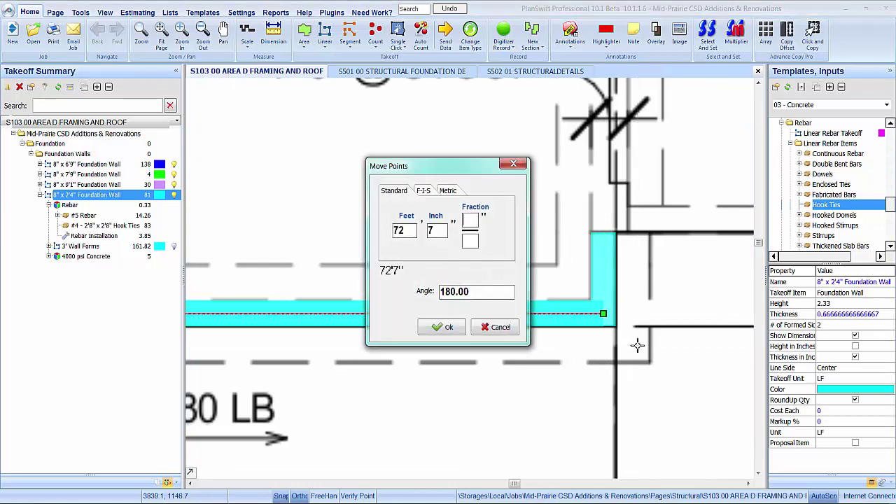
pyautogui.press('Return')
# Move the end point near grid C back at 0 degrees onto the centerline of the wall beside the column
pyautogui.scroll(-4, 455, 315)
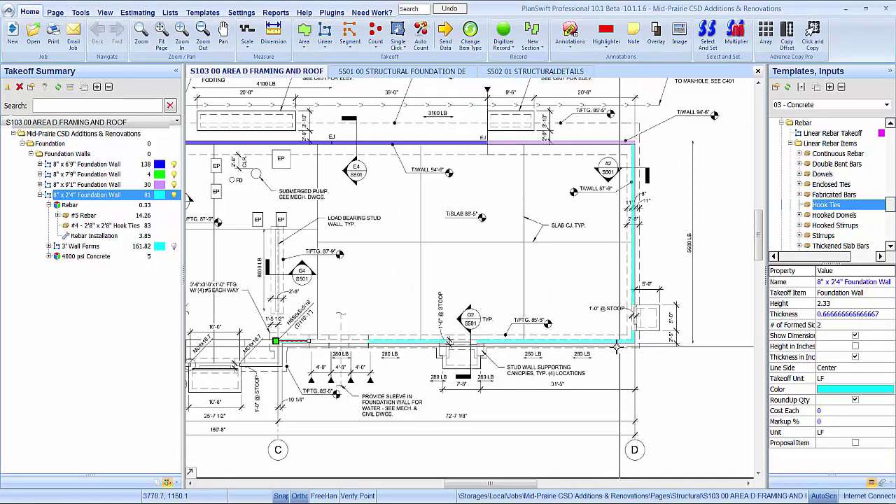
pyautogui.scroll(4, 275, 353)
pyautogui.scroll(3, 276, 354)
pyautogui.scroll(-1, 283, 343)
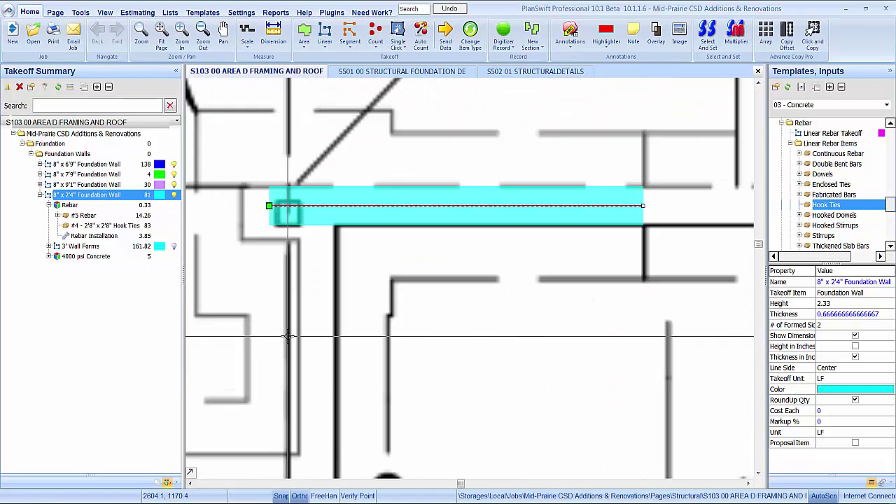
pyautogui.press('Right')
pyautogui.press('Tab')
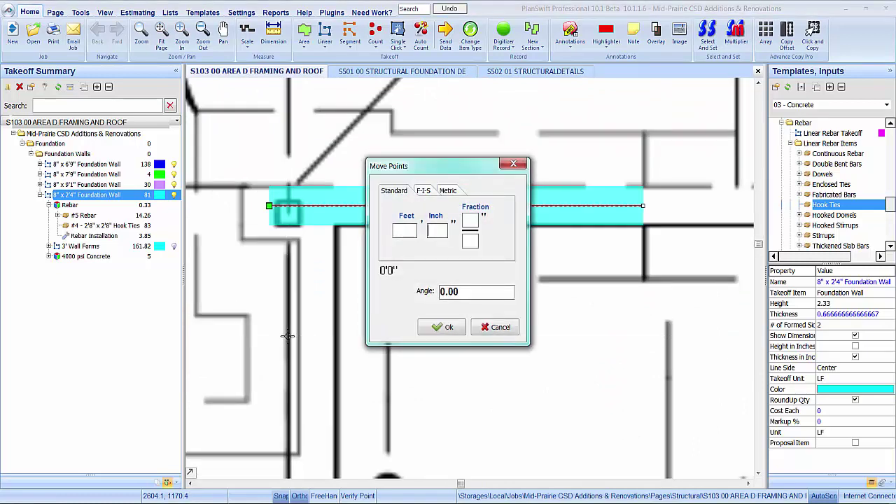
pyautogui.press('Return')
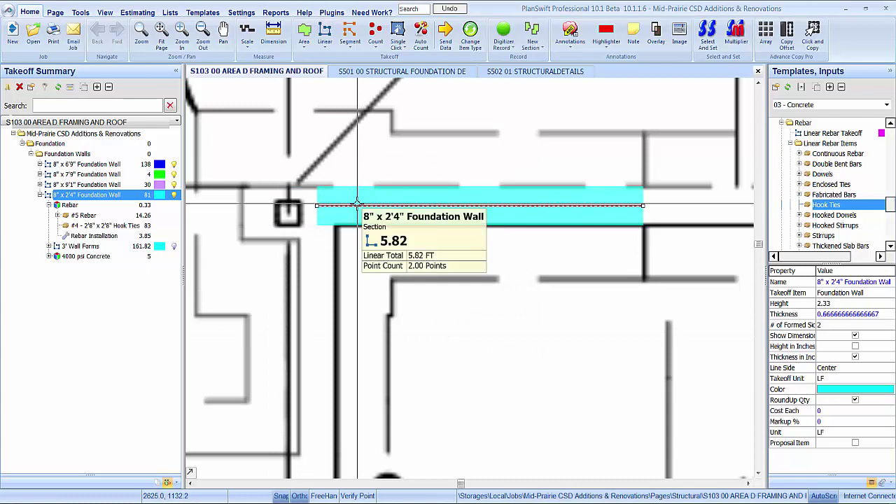
# Resume the wall from the end point near grid C and add a 4'7" segment at 270 degrees, matching the grid 2-to-3 dimension
pyautogui.doubleClick(357, 204)
pyautogui.click(316, 205)
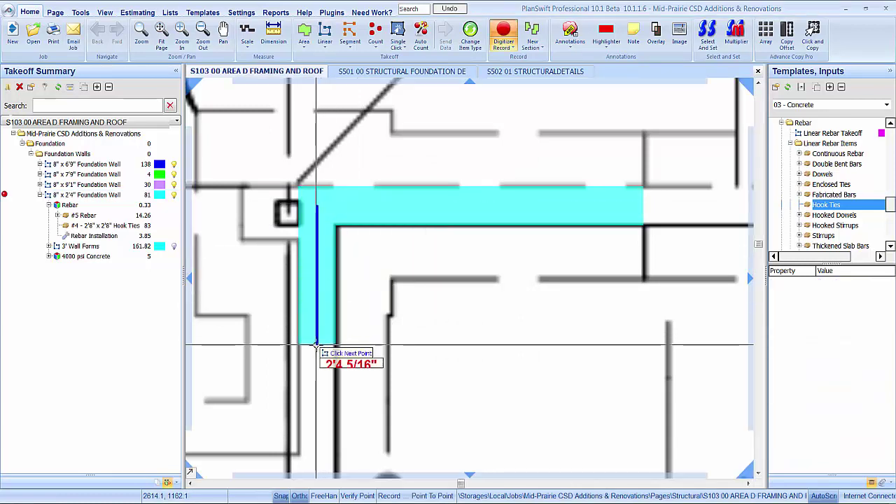
pyautogui.scroll(-4, 382, 210)
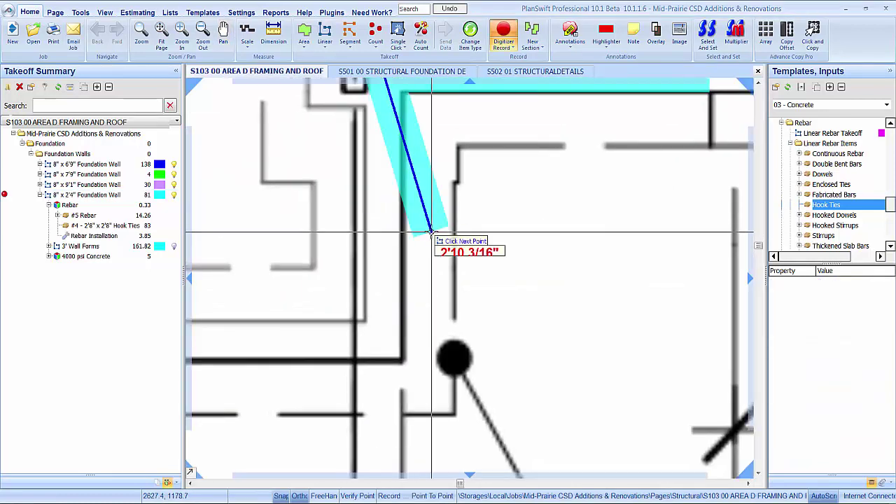
pyautogui.moveTo(392, 354); pyautogui.dragTo(612, 338)
pyautogui.scroll(-2, 613, 338)
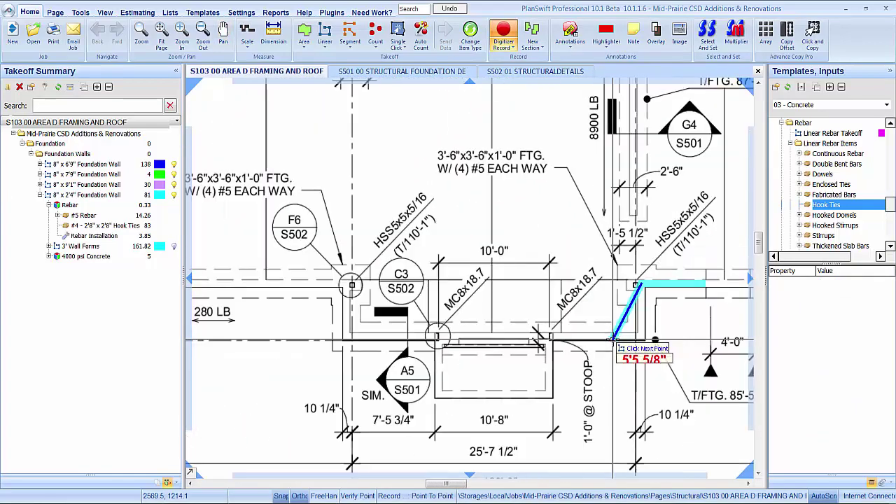
pyautogui.scroll(-3, 612, 339)
pyautogui.scroll(1, 595, 360)
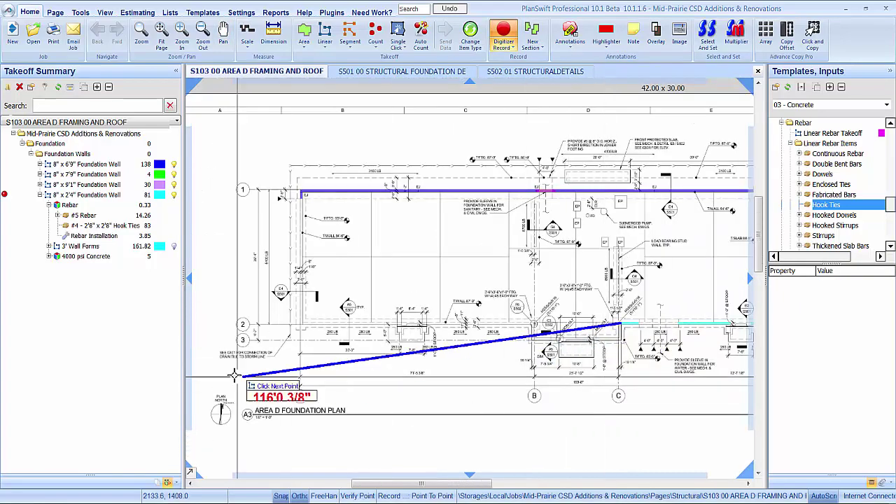
pyautogui.scroll(2, 279, 340)
pyautogui.scroll(-4, 278, 340)
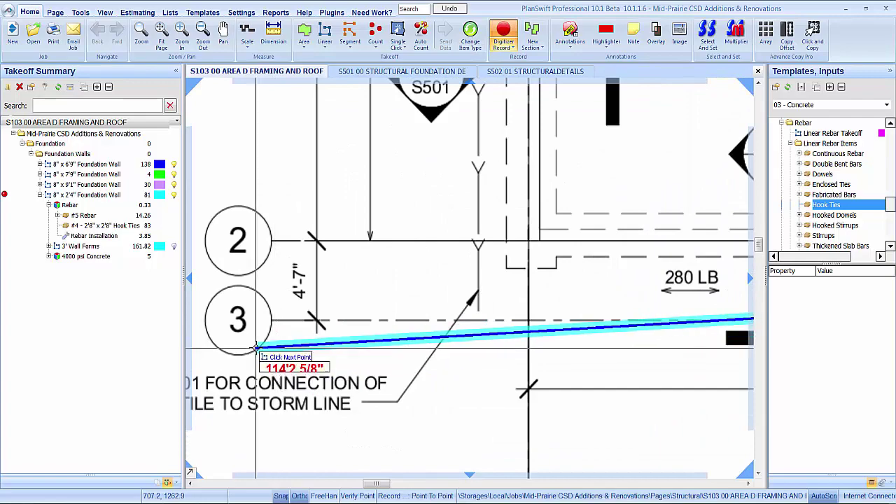
pyautogui.scroll(-1, 263, 338)
pyautogui.scroll(5, 628, 350)
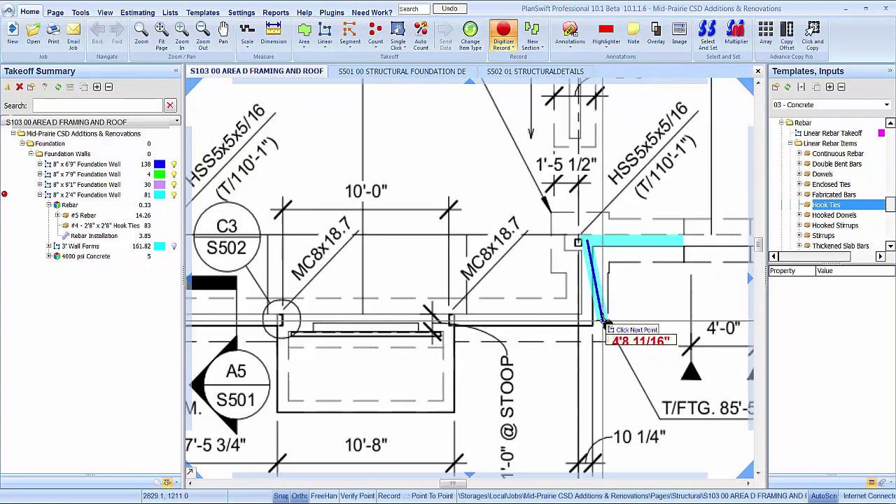
pyautogui.write('4')
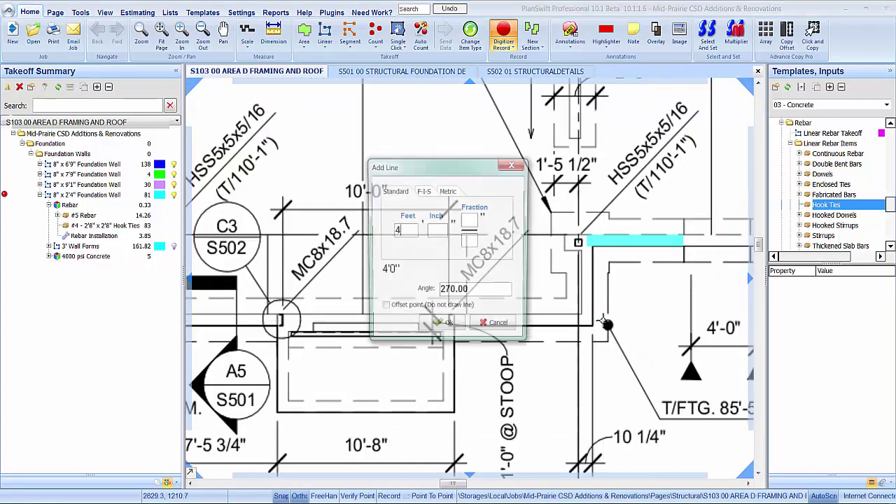
pyautogui.press('Tab')
pyautogui.write('7')
pyautogui.press('Return')
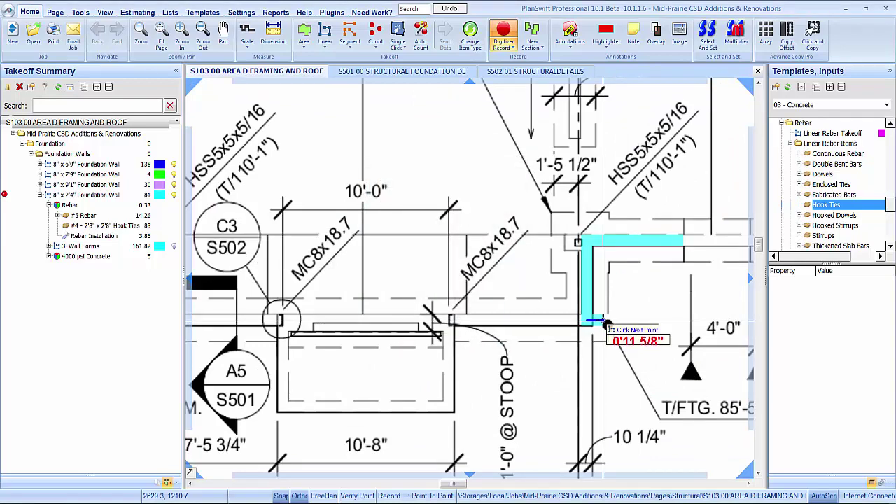
# Draw an 8' wall segment from the lower corner near grid C to the near edge of the 10'-8" stoop
pyautogui.scroll(-2, 606, 322)
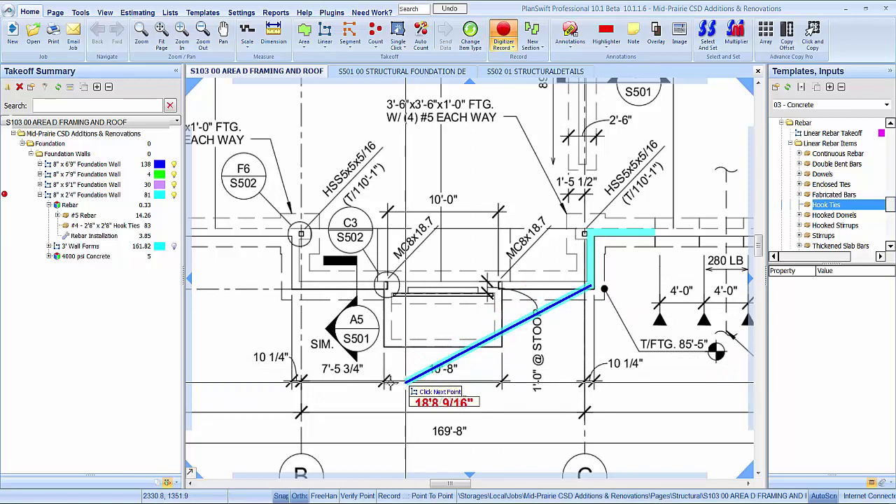
pyautogui.scroll(3, 464, 286)
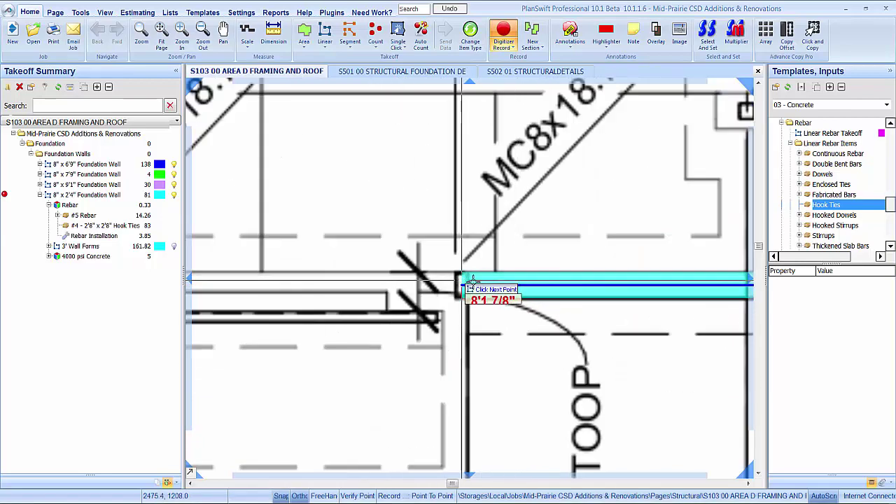
pyautogui.scroll(3, 471, 280)
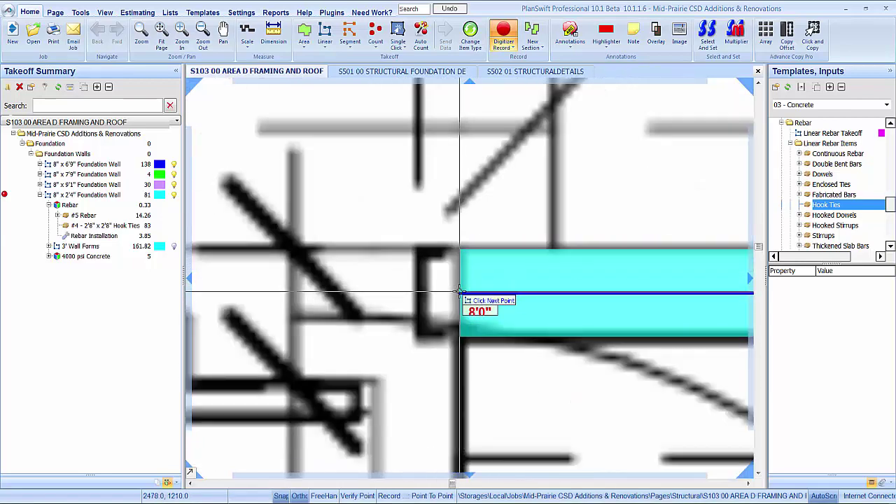
pyautogui.write('8')
pyautogui.press('Return')
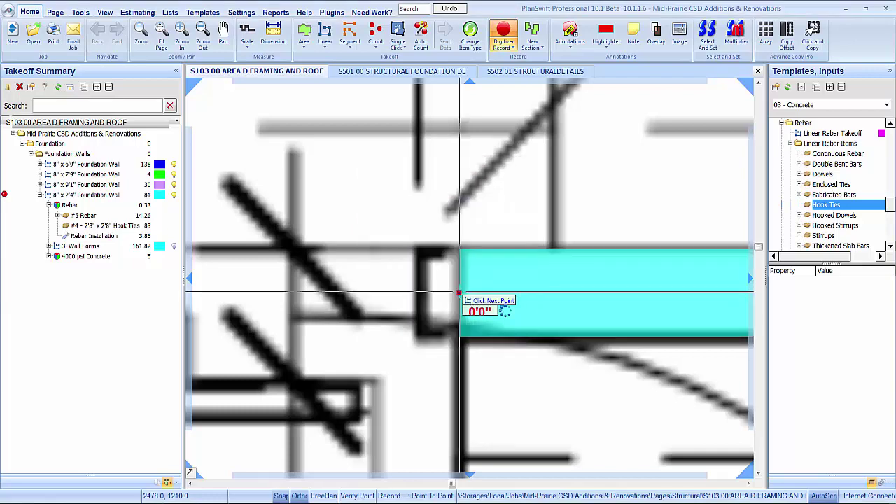
# Skip the stoop opening by offsetting the wall's next point 10'8" at 180 degrees without drawing a line
pyautogui.scroll(-3, 459, 292)
pyautogui.moveTo(459, 292); pyautogui.dragTo(591, 272)
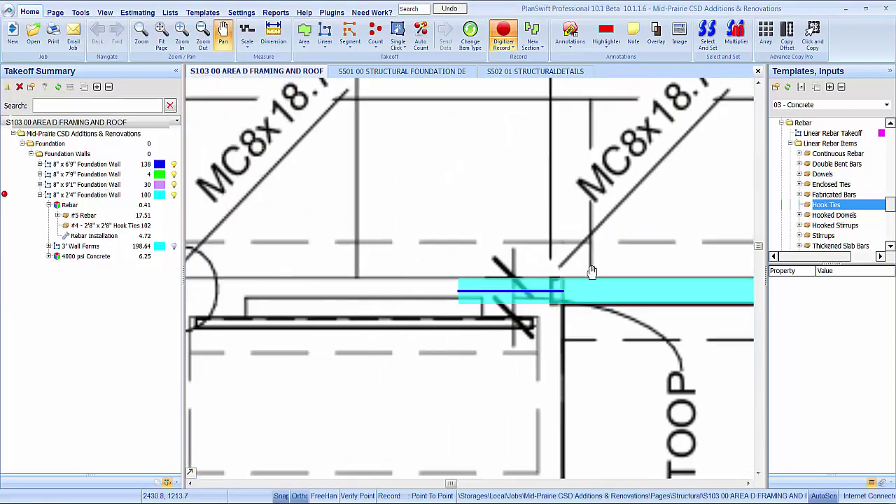
pyautogui.scroll(-2, 591, 272)
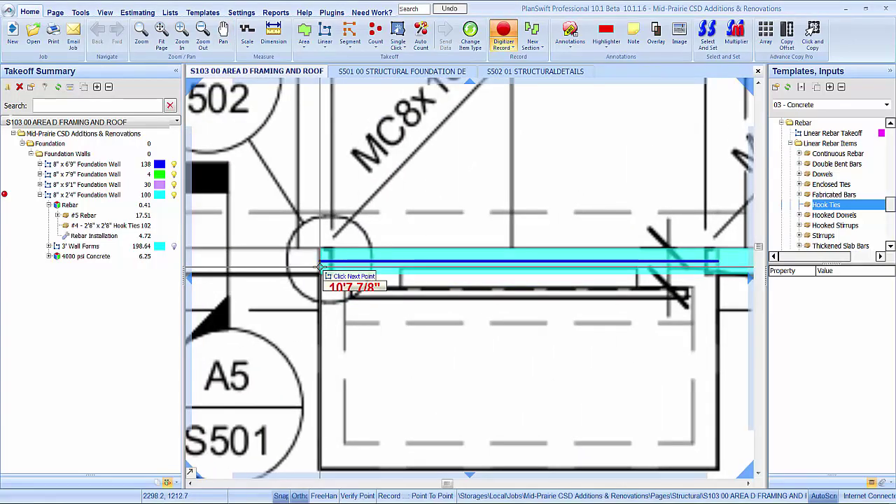
pyautogui.write('10')
pyautogui.press('Tab')
pyautogui.write('8')
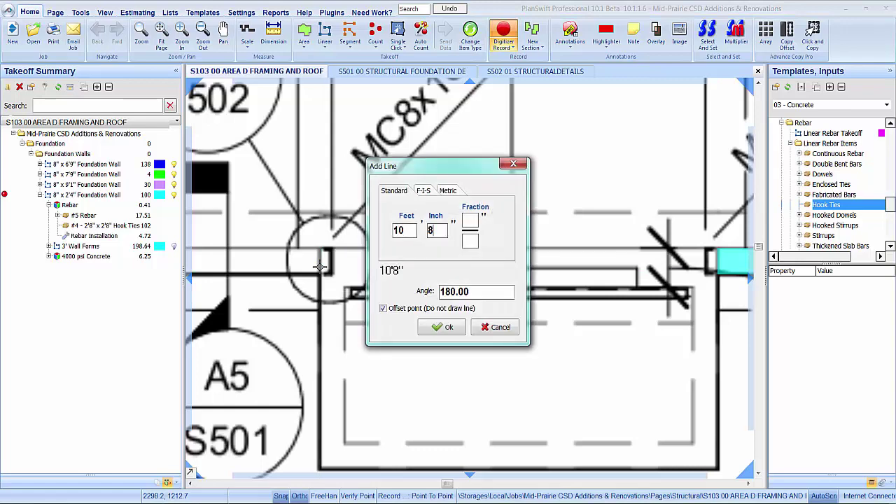
pyautogui.press('Return')
# Draw an 8' wall segment from the far edge of the 10'-8" stoop to the lower corner near grid B
pyautogui.scroll(-3, 316, 269)
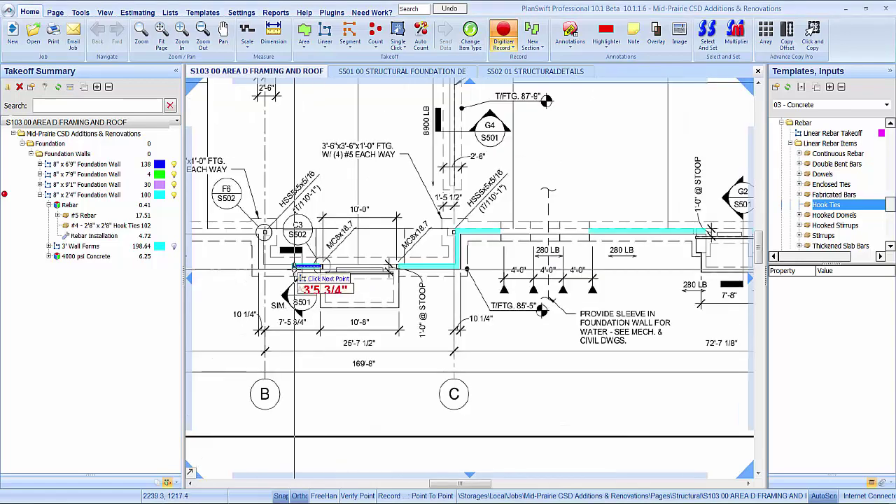
pyautogui.write('8')
pyautogui.press('Return')
# Add a 4'7" wall segment from the lower corner near grid B up to the wall line beside the column
pyautogui.scroll(3, 294, 269)
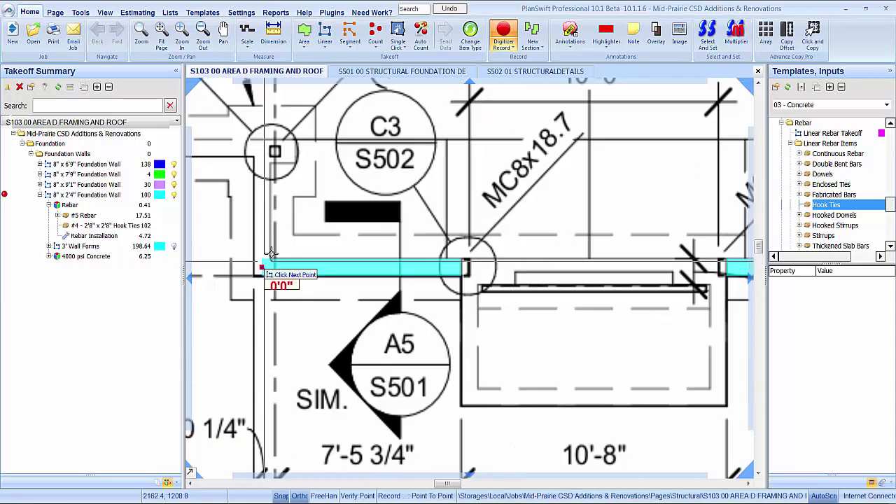
pyautogui.scroll(3, 272, 252)
pyautogui.scroll(-2, 385, 228)
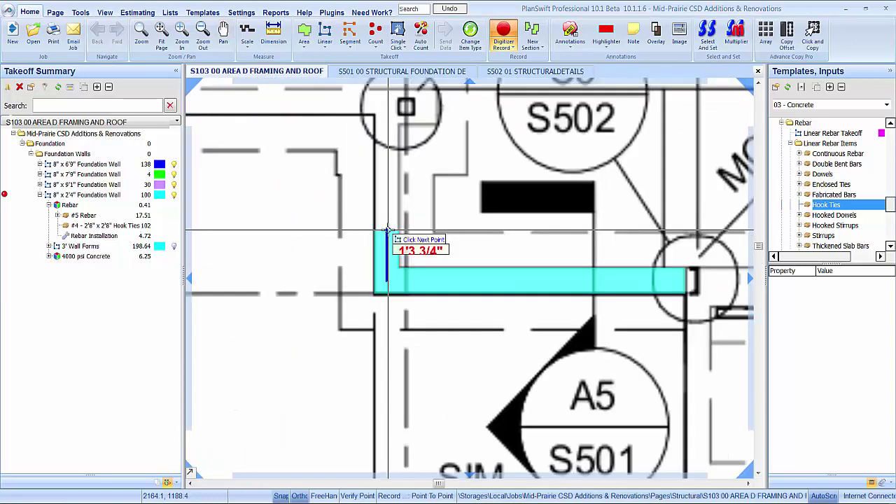
pyautogui.write('4')
pyautogui.press('Tab')
pyautogui.write('7')
pyautogui.press('Return')
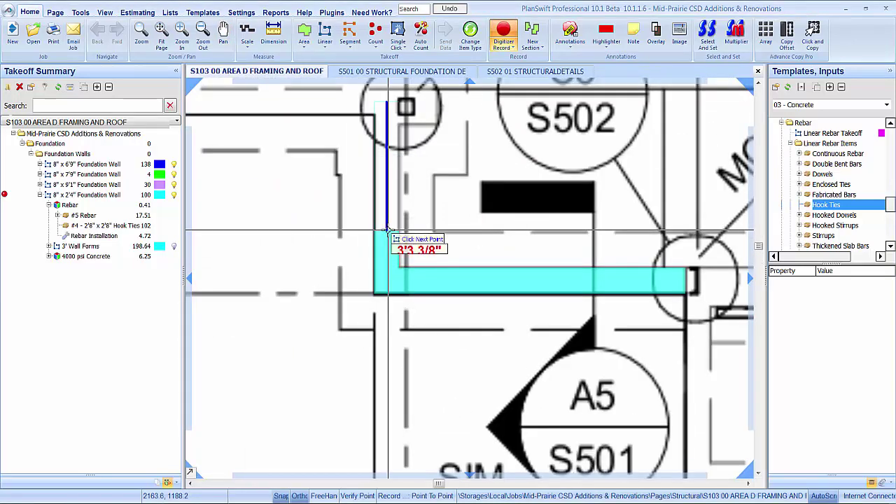
# Draw a 71'5 3/8" wall segment at 180 degrees from grid B toward grid A and finish the takeoff line
pyautogui.scroll(-3, 387, 231)
pyautogui.scroll(3, 391, 234)
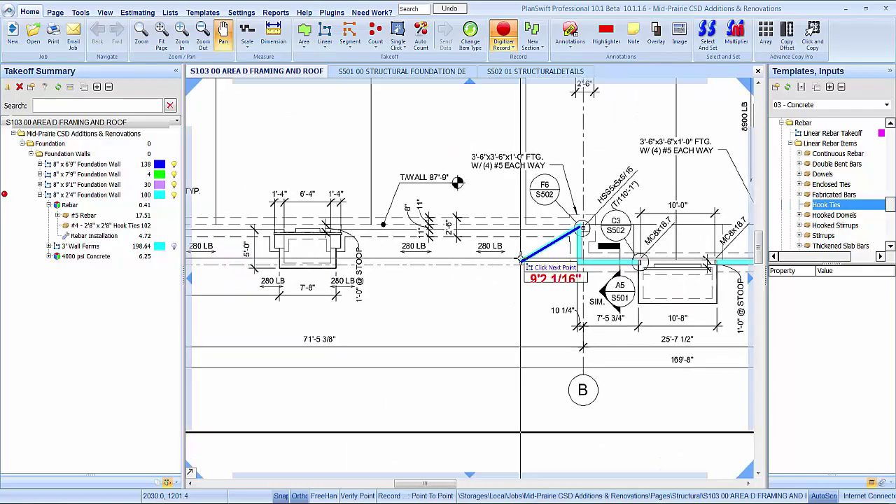
pyautogui.scroll(-3, 490, 259)
pyautogui.moveTo(497, 270)
pyautogui.mouseDown()
pyautogui.moveTo(565, 248)
pyautogui.moveTo(579, 289)
pyautogui.moveTo(501, 306)
pyautogui.moveTo(490, 321)
pyautogui.mouseUp()
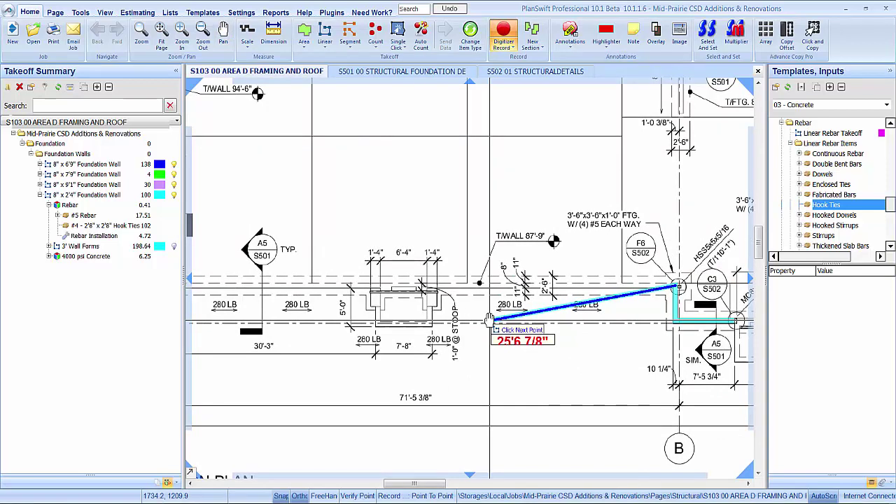
pyautogui.scroll(-1, 490, 320)
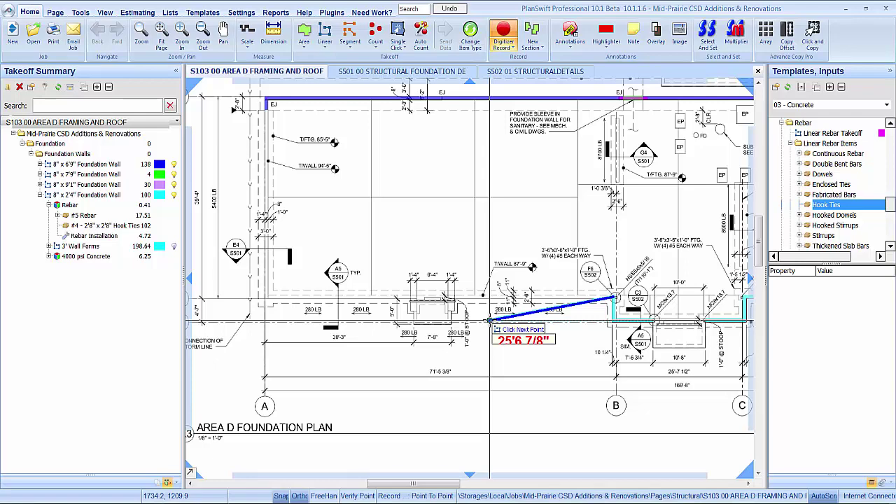
pyautogui.write('71')
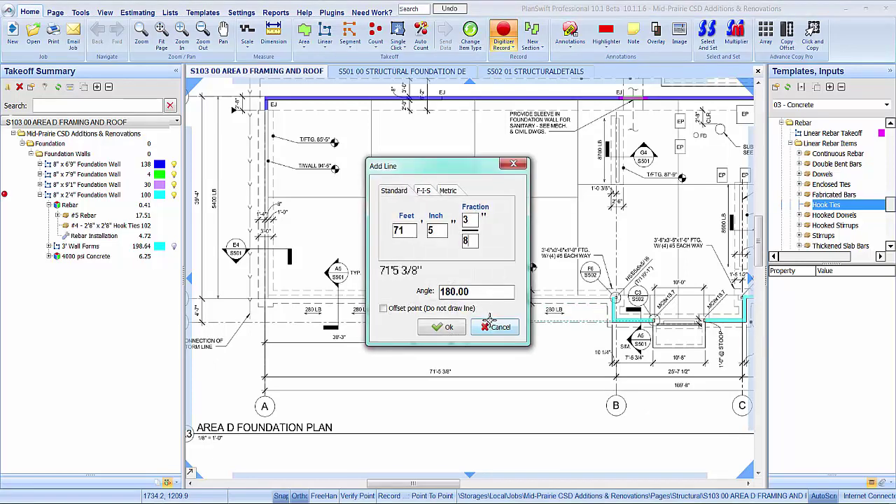
pyautogui.click(490, 322)
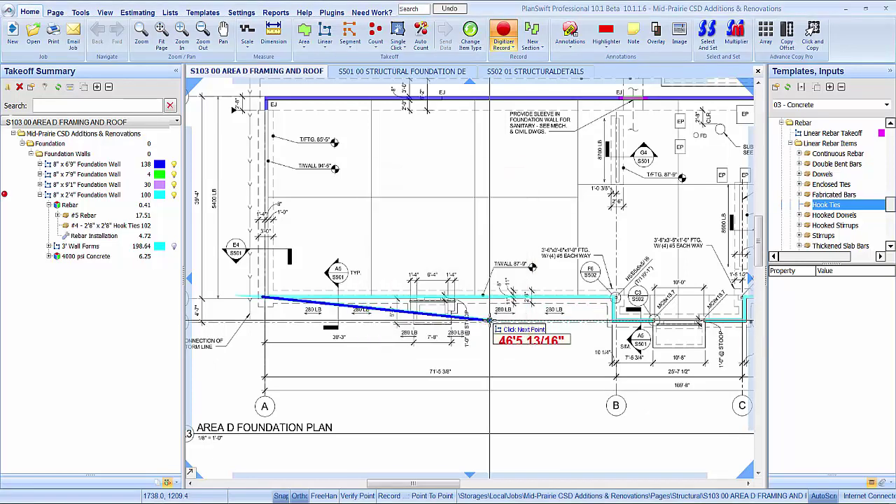
pyautogui.press('Escape')
# Move the end point near grid A 10" at 0 degrees and 4" farther to the inner face of the grid A wall
pyautogui.scroll(6, 469, 301)
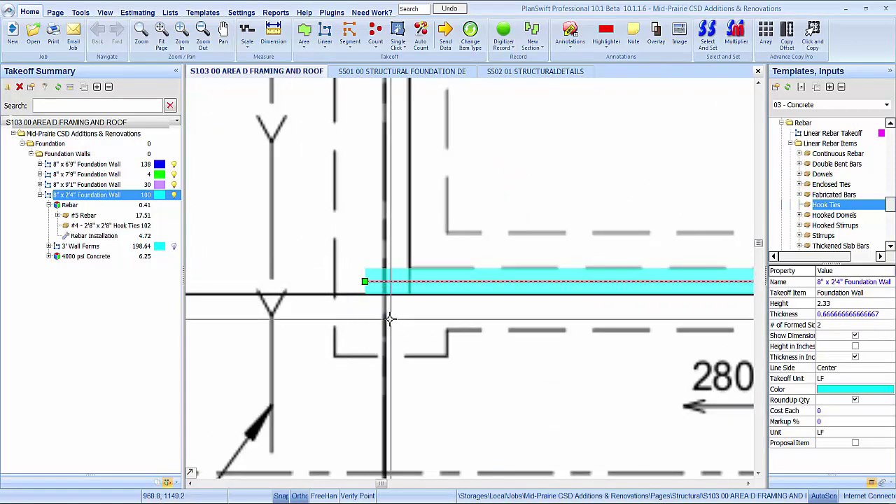
pyautogui.scroll(-3, 336, 287)
pyautogui.write('10')
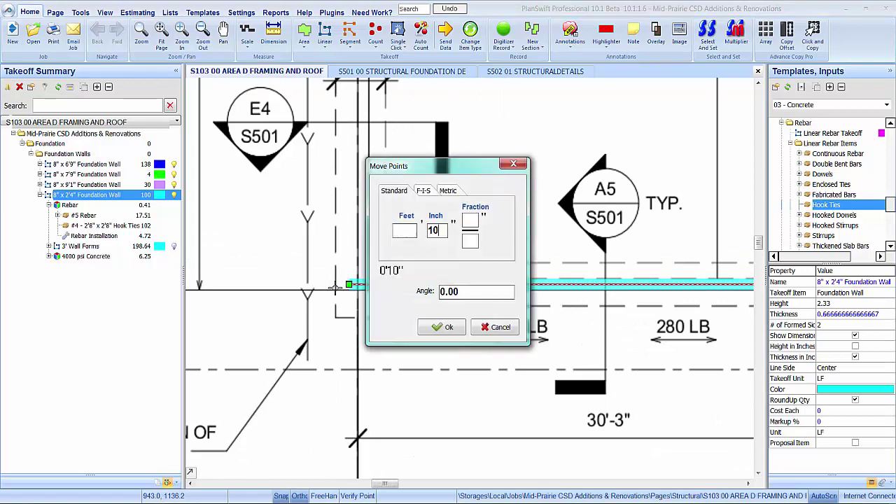
pyautogui.press('Return')
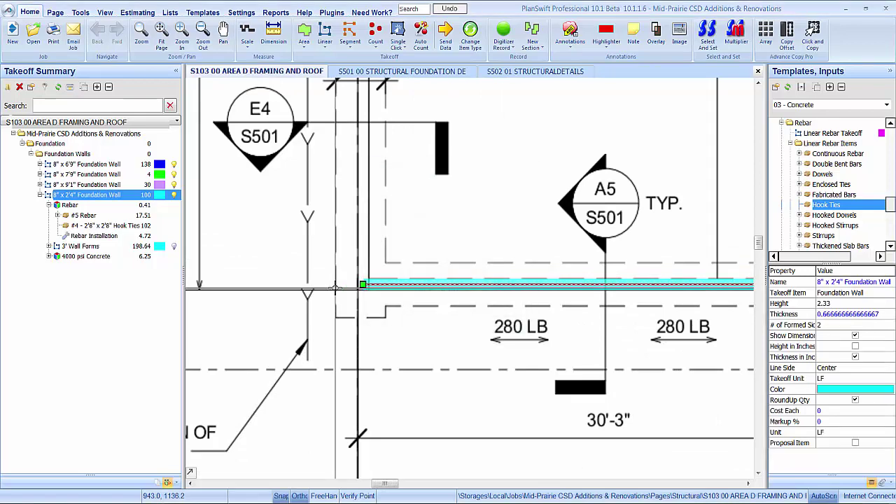
pyautogui.write('4')
pyautogui.press('Return')
pyautogui.scroll(-2, 336, 287)
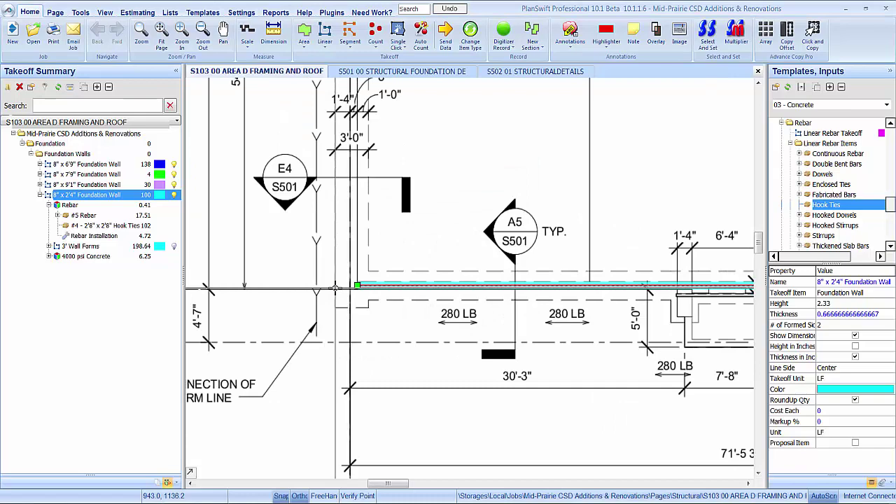
# Shift the end point 8" back to the wall's outer face at grid A and move it 30'11" at 0 degrees to the stoop opening
pyautogui.press('Left')
pyautogui.write('8')
pyautogui.press('Return')
pyautogui.press('Right')
pyautogui.write('31')
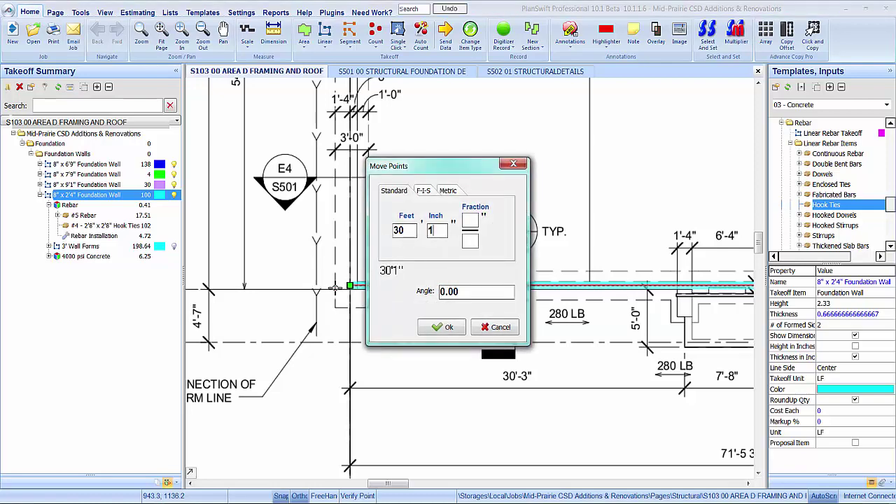
pyautogui.write('1')
pyautogui.press('Return')
# Move the end point at 0 degrees across the 6'-4" stoop opening to its far side, nearer grid B
pyautogui.press('Right')
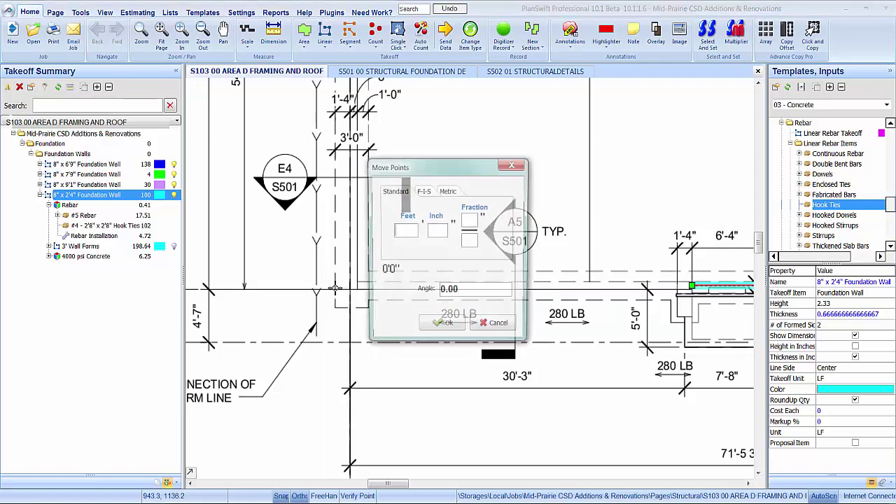
pyautogui.write('8')
pyautogui.press('Return')
pyautogui.scroll(-3, 335, 287)
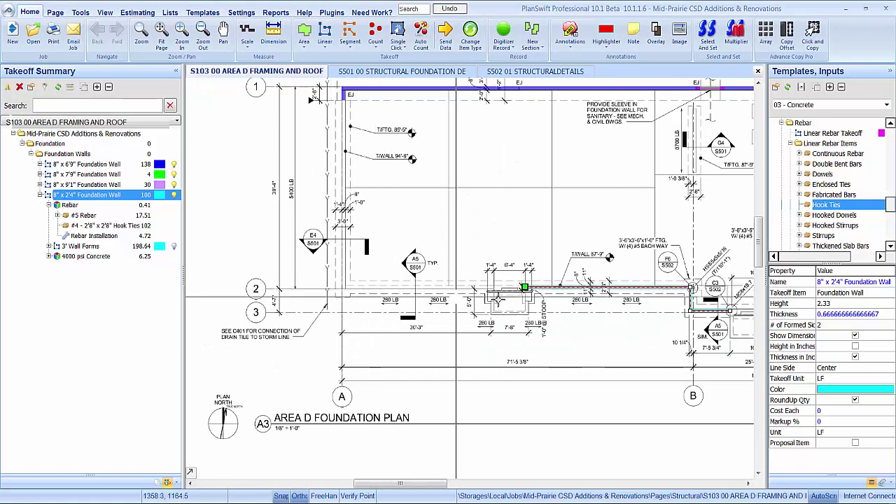
# Resume the wall from the end point at the stoop opening and offset 6'4" at 180 degrees without drawing a line
pyautogui.scroll(4, 515, 295)
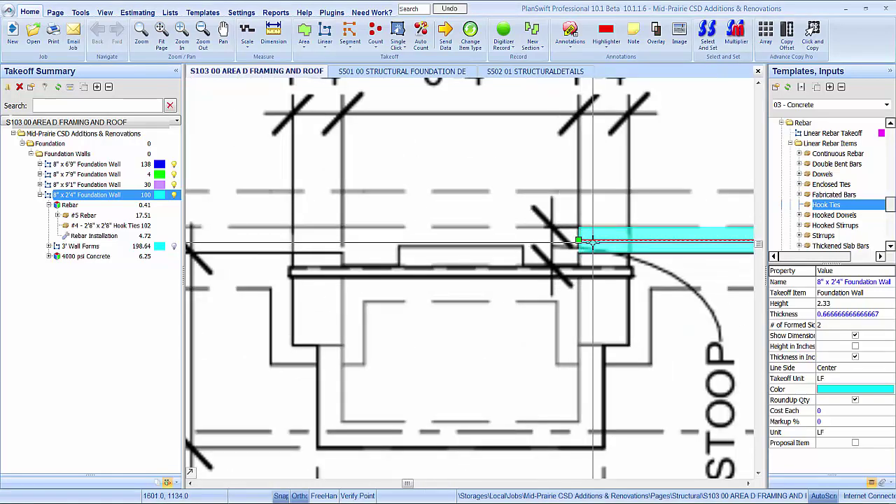
pyautogui.click(576, 243)
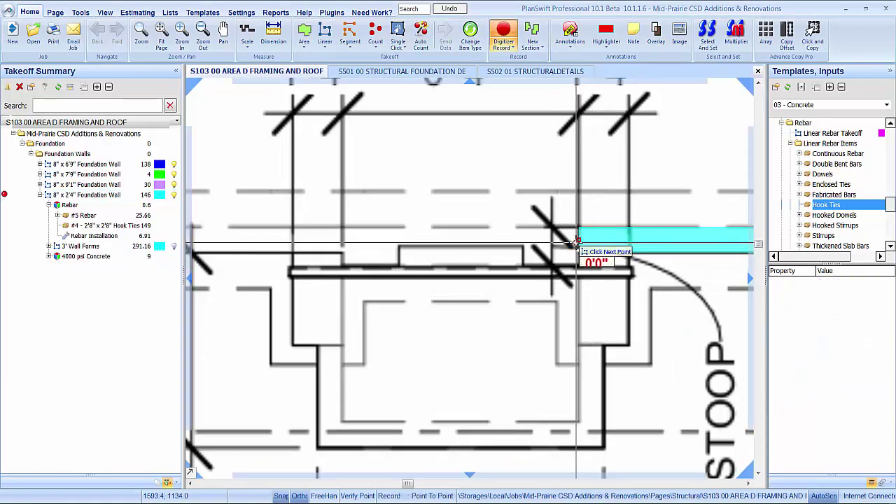
pyautogui.write('6')
pyautogui.press('Tab')
pyautogui.write('4')
pyautogui.press('Return')
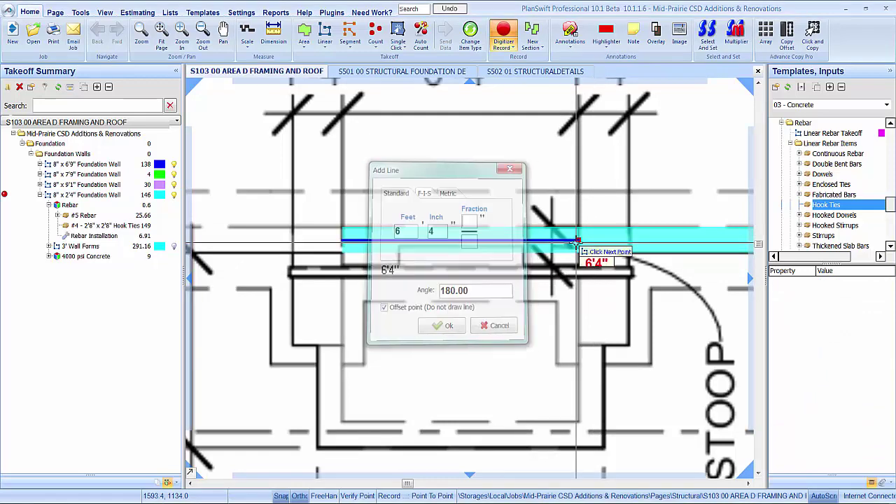
# Draw a 30'3" wall segment at 180 degrees from the stoop opening to the grid A wall and end the takeoff
pyautogui.scroll(-3, 576, 242)
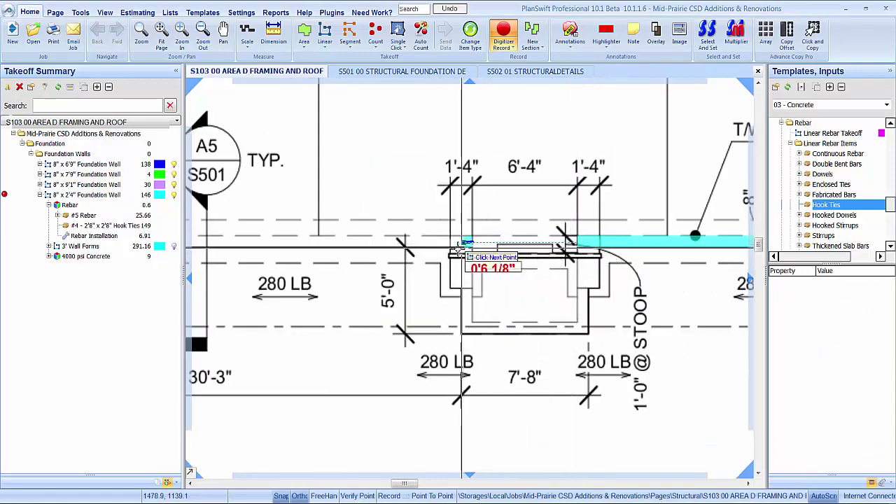
pyautogui.moveTo(317, 266); pyautogui.dragTo(524, 264)
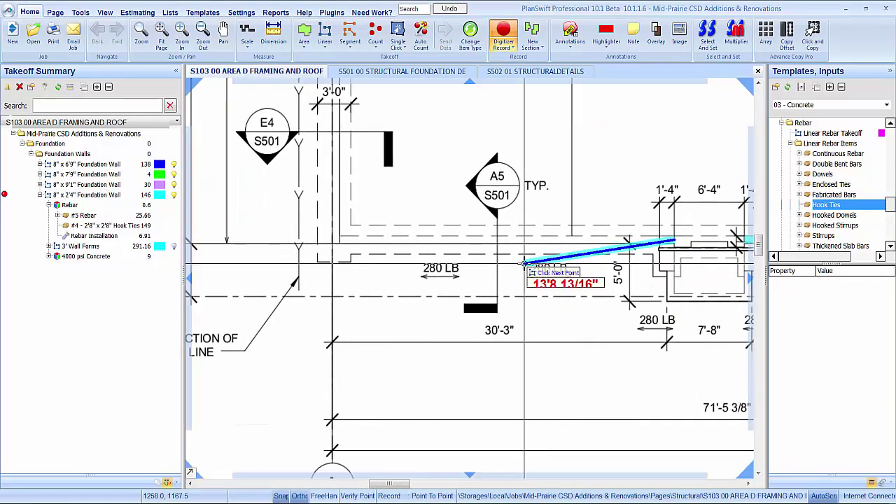
pyautogui.write('30')
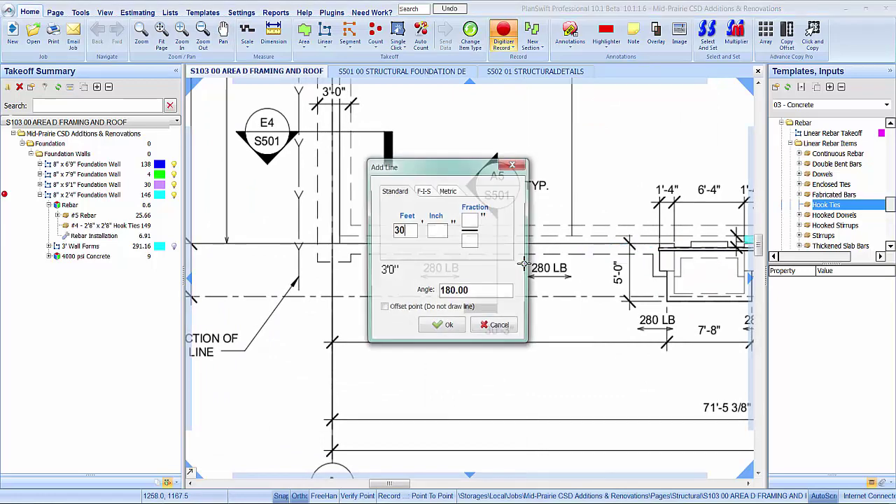
pyautogui.press('Tab')
pyautogui.write('3')
pyautogui.press('Return')
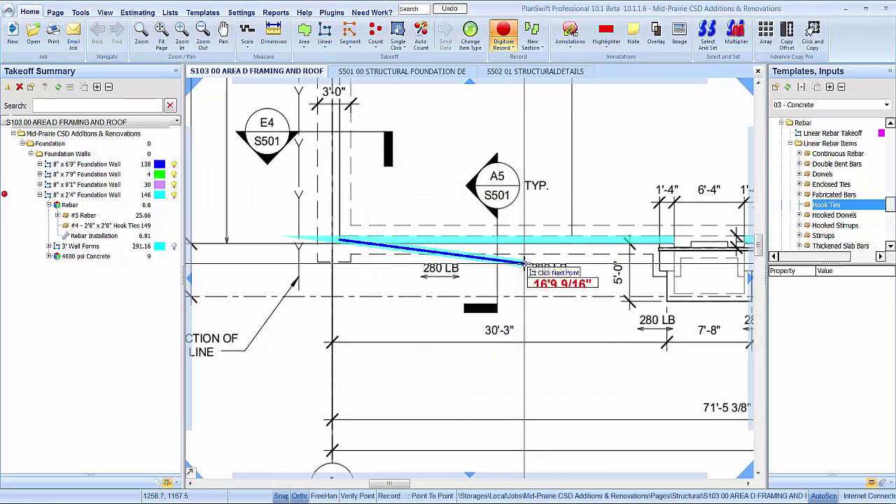
pyautogui.press('Escape')
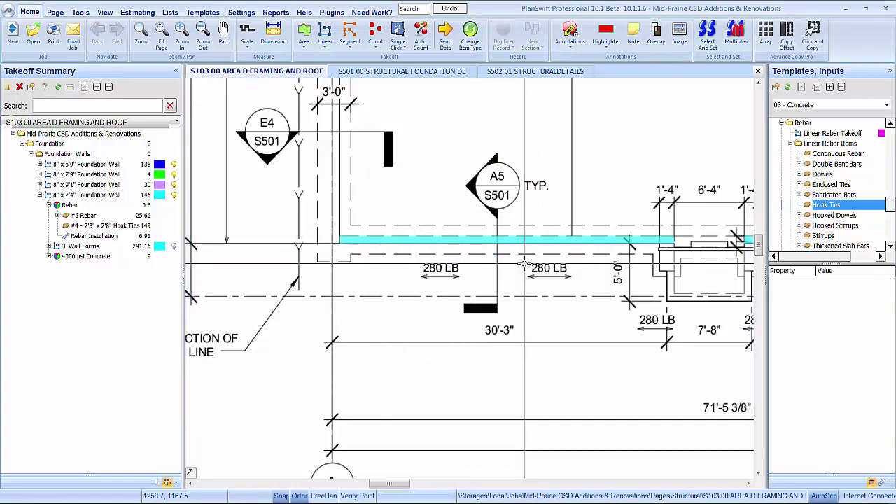
# Review the traced foundation walls on the Area D plan, checking the stoop openings near grid D and the section reference there
pyautogui.scroll(-5, 532, 273)
pyautogui.moveTo(545, 290); pyautogui.dragTo(520, 304)
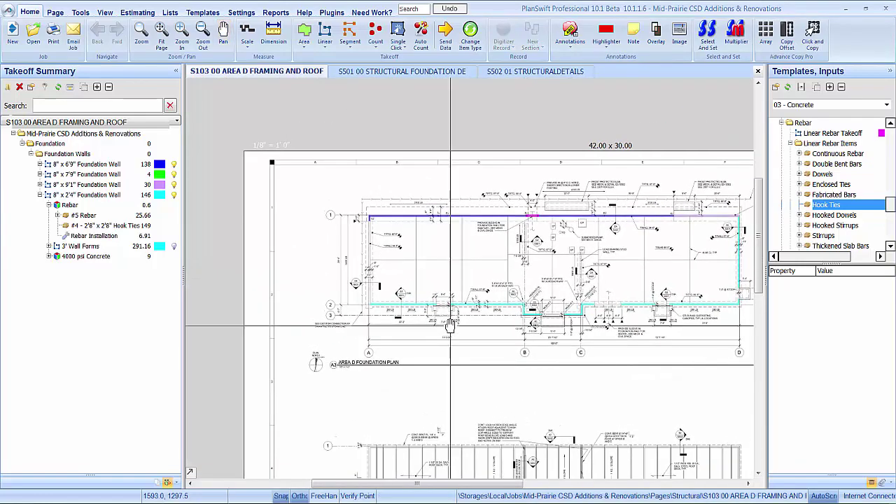
pyautogui.scroll(3, 529, 321)
pyautogui.scroll(6, 530, 290)
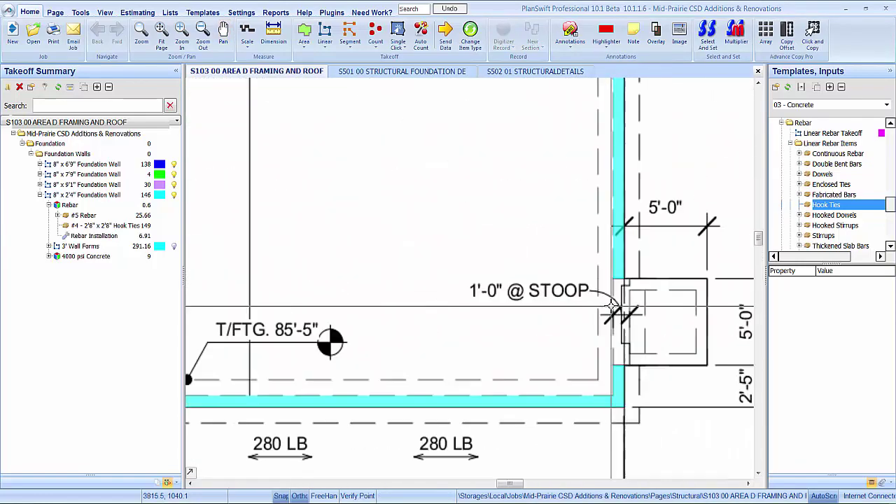
pyautogui.scroll(-5, 523, 290)
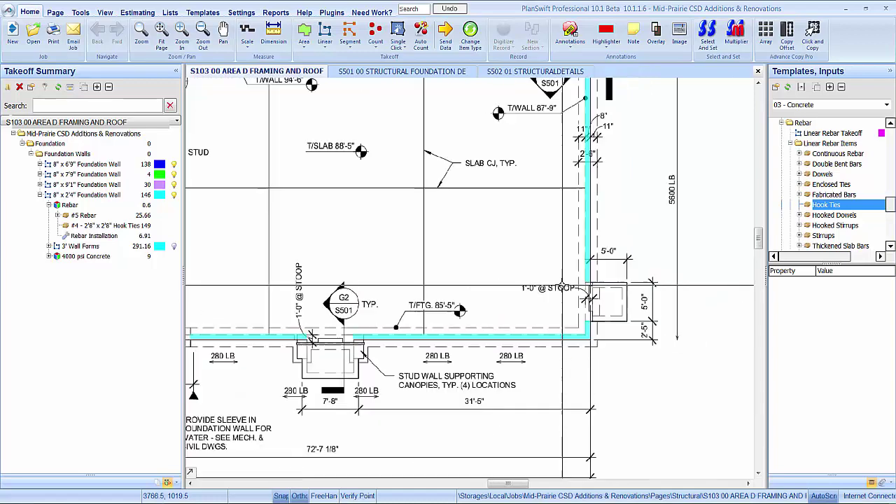
pyautogui.scroll(5, 341, 330)
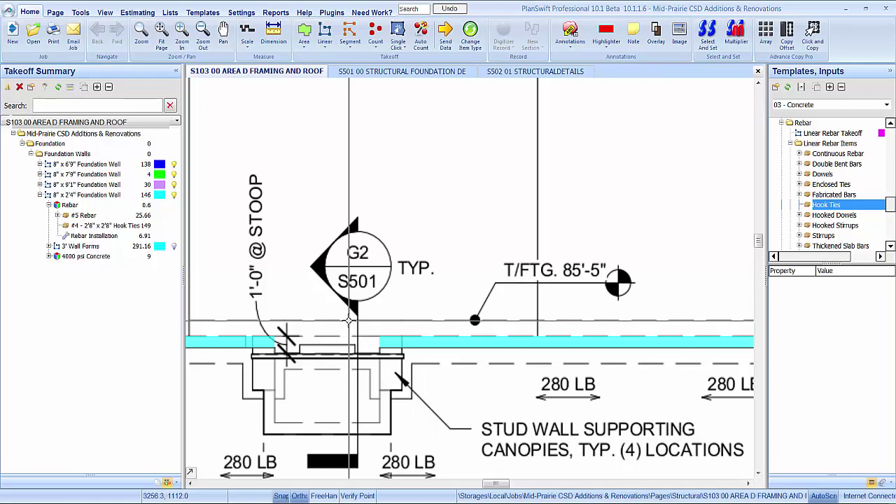
# Examine the typical concrete stoop detail G2 on the S501 structural foundation details sheet for its wall and reinforcing requirements
pyautogui.click(437, 71)
pyautogui.scroll(-1, 440, 178)
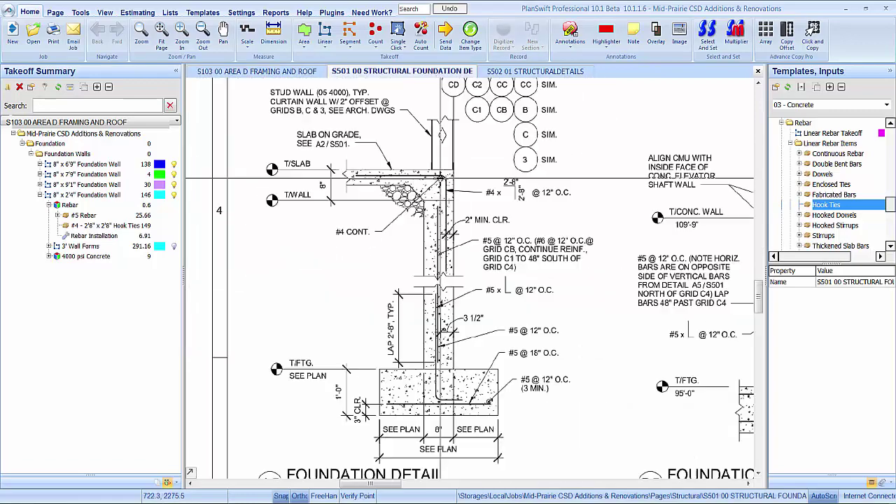
pyautogui.scroll(-5, 441, 179)
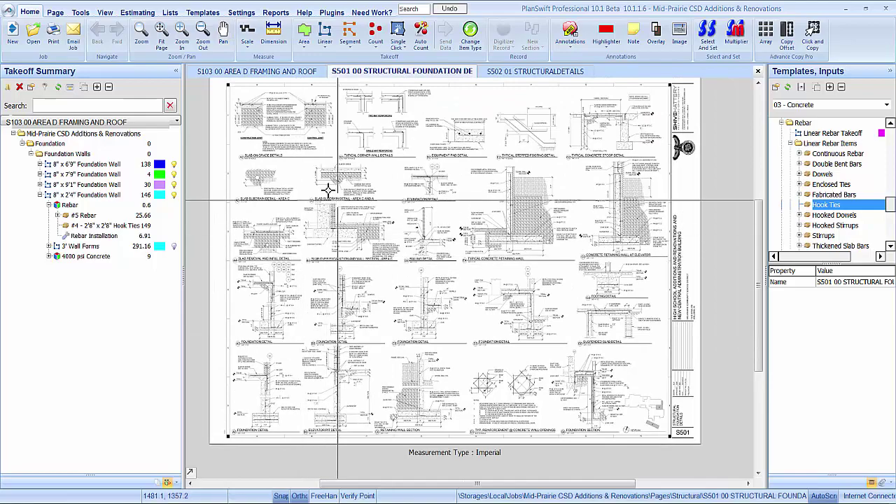
pyautogui.scroll(4, 551, 241)
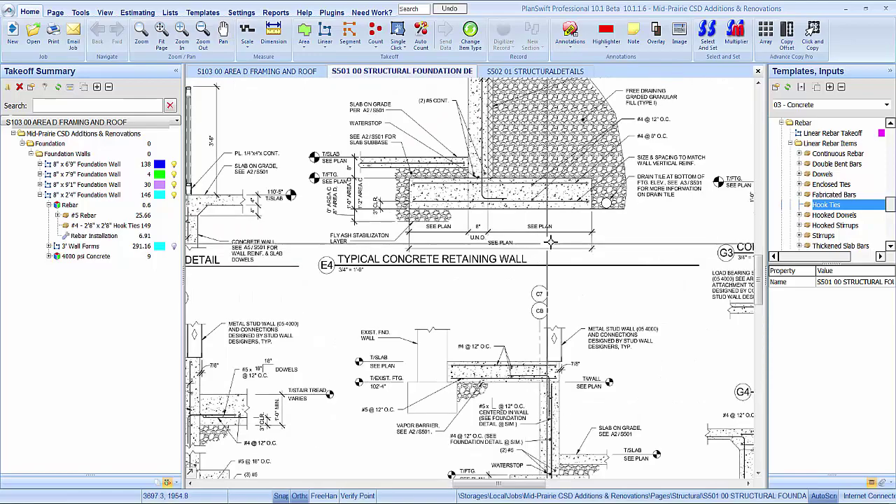
pyautogui.moveTo(533, 217); pyautogui.dragTo(309, 342)
pyautogui.moveTo(546, 212); pyautogui.dragTo(504, 326)
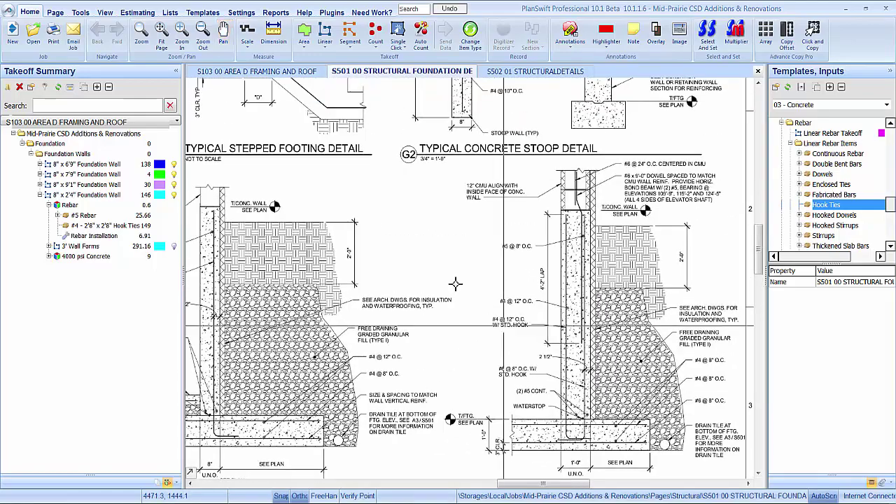
pyautogui.moveTo(420, 186); pyautogui.dragTo(369, 372)
pyautogui.scroll(1, 586, 160)
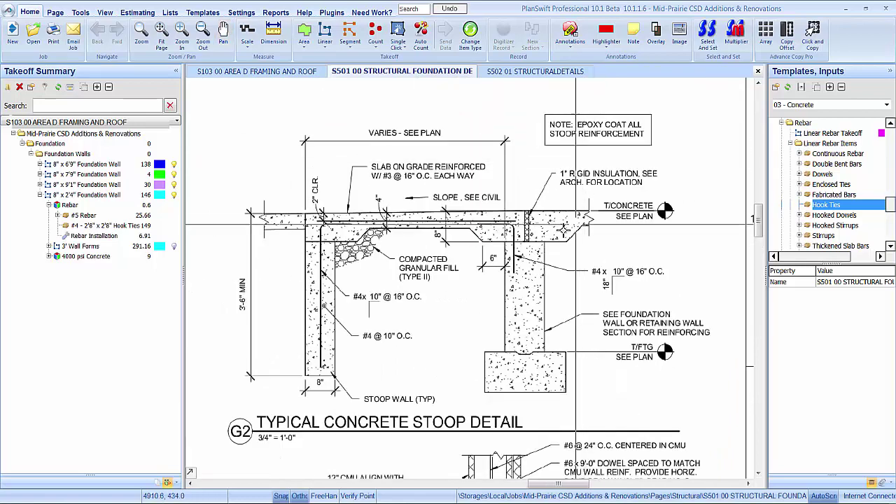
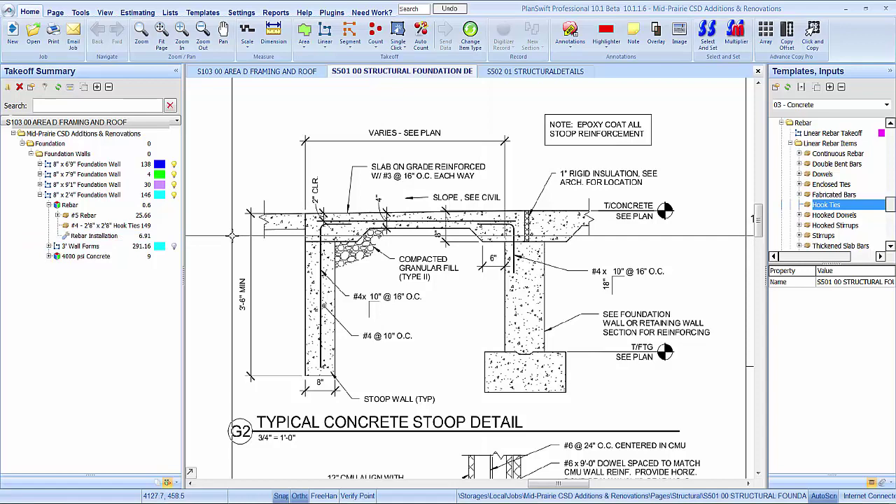
# Duplicate the 8" x 2'4" Foundation Wall on the Area D plan, setting the copy's thickness to 12 inches and its color to red
pyautogui.click(284, 71)
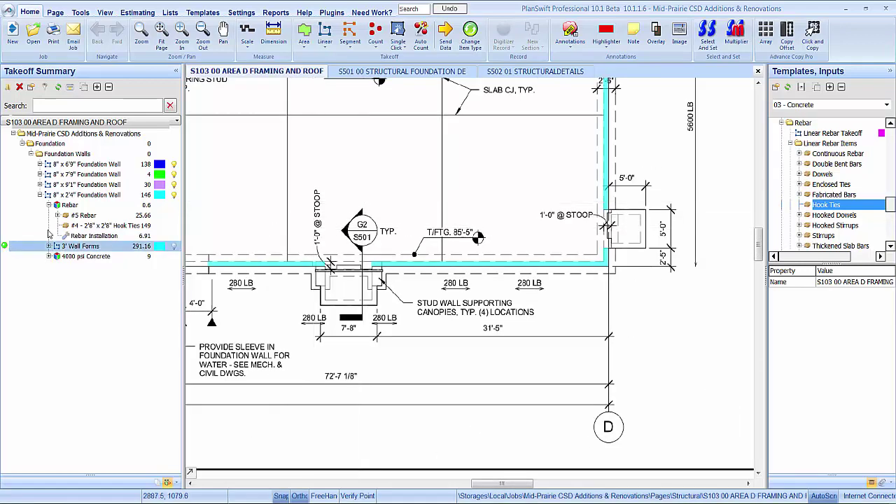
pyautogui.rightClick(75, 198)
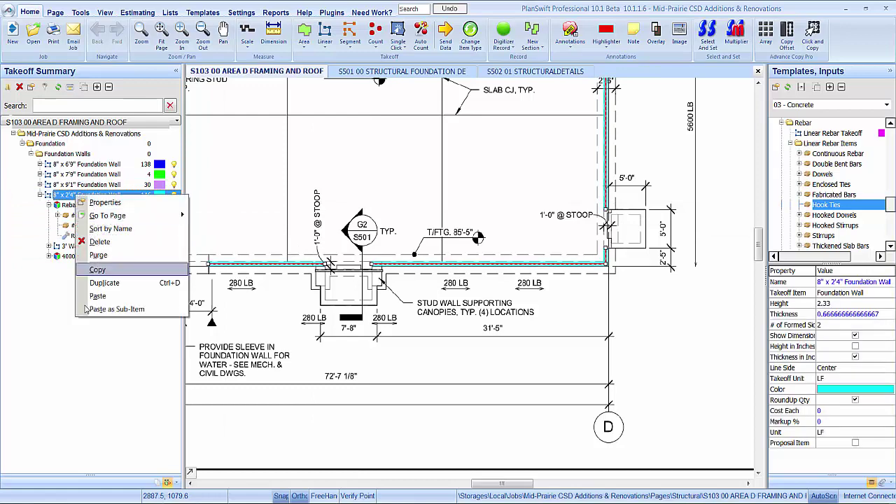
pyautogui.click(103, 283)
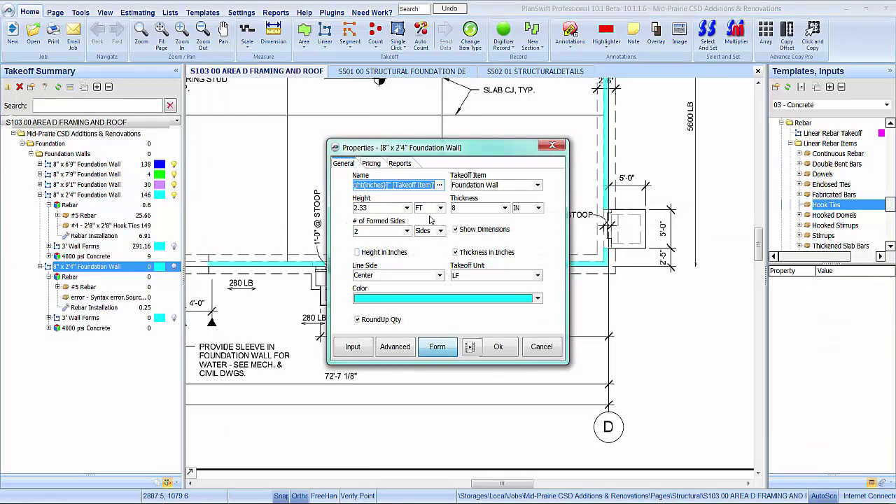
pyautogui.write('12')
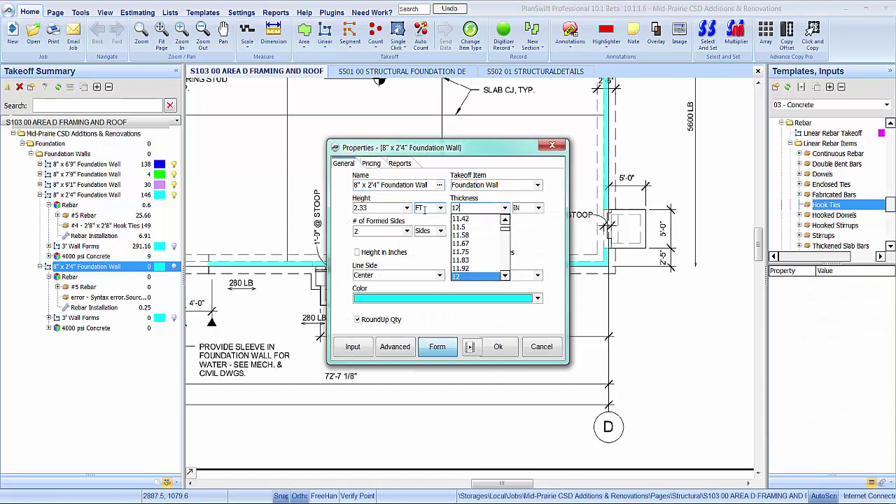
pyautogui.click(414, 303)
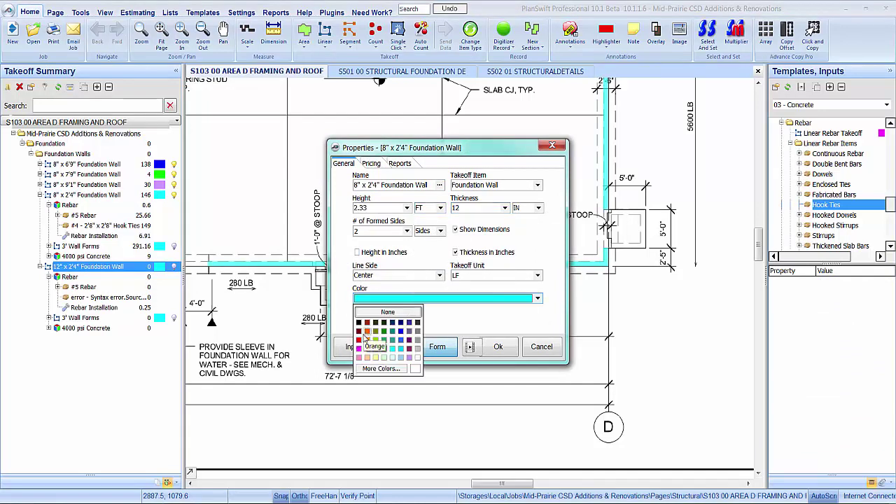
pyautogui.click(359, 339)
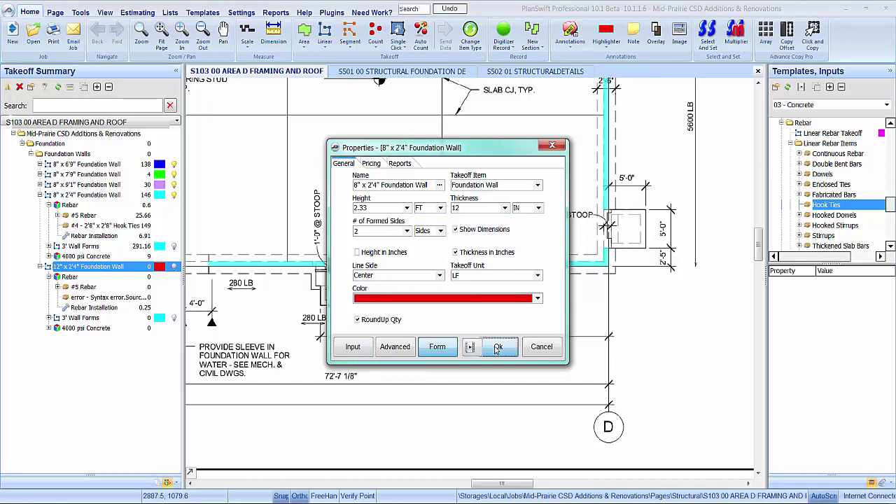
pyautogui.click(473, 353)
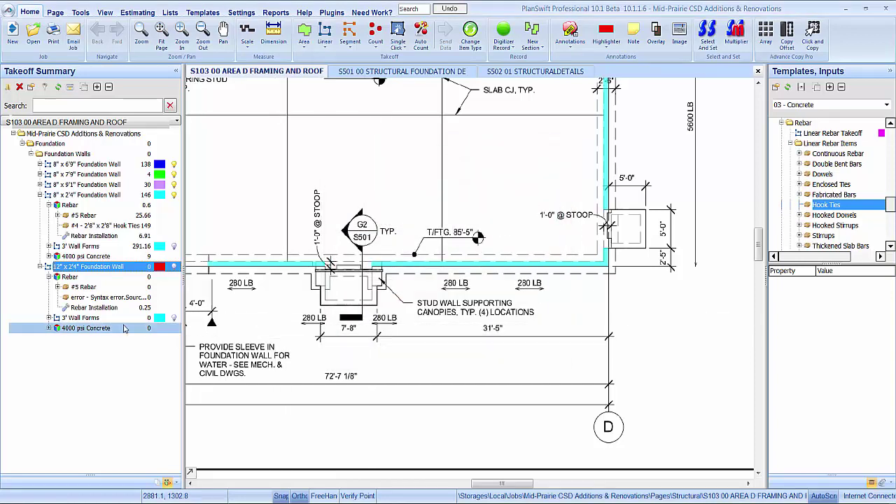
# Bring up the stoop detail on S501 and duplicate the #4 hook ties item in the 12" x 2'4" wall's rebar
pyautogui.rightClick(105, 299)
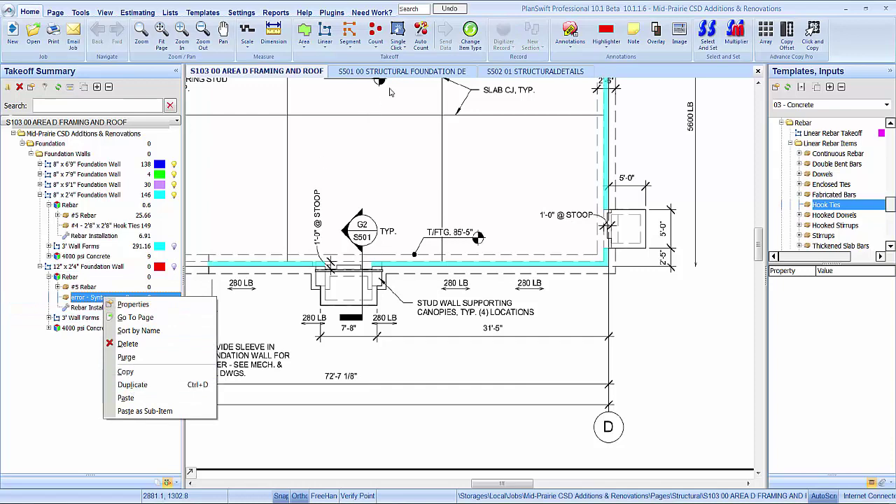
pyautogui.click(135, 317)
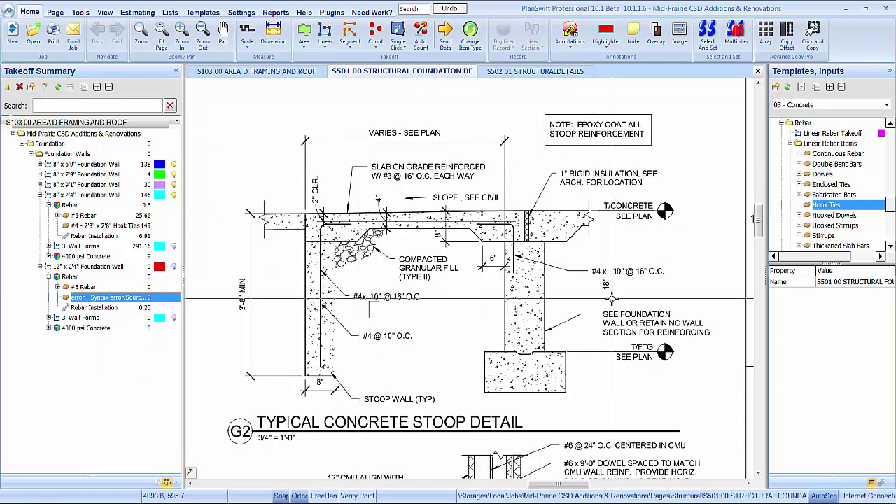
pyautogui.rightClick(96, 298)
pyautogui.click(122, 384)
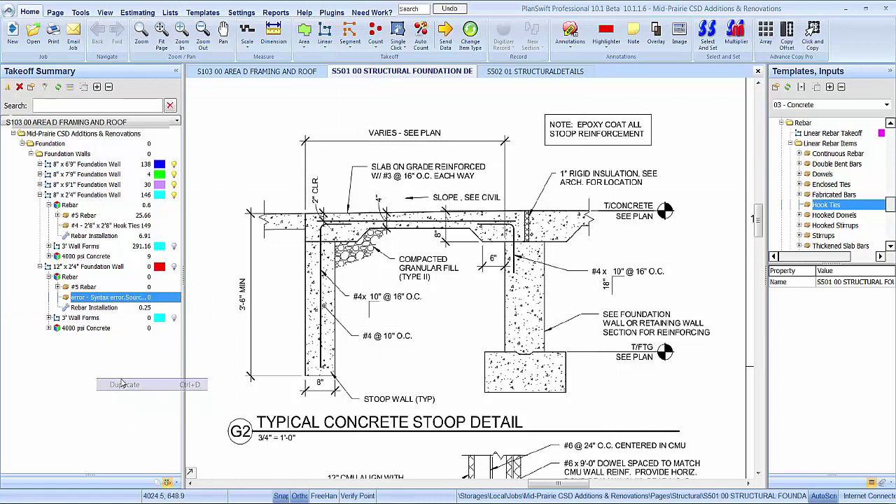
# Set the duplicated hook ties to 1.5 ft vertical length, 0.83 ft horizontal length and 16 in on-center spacing
pyautogui.click(407, 219)
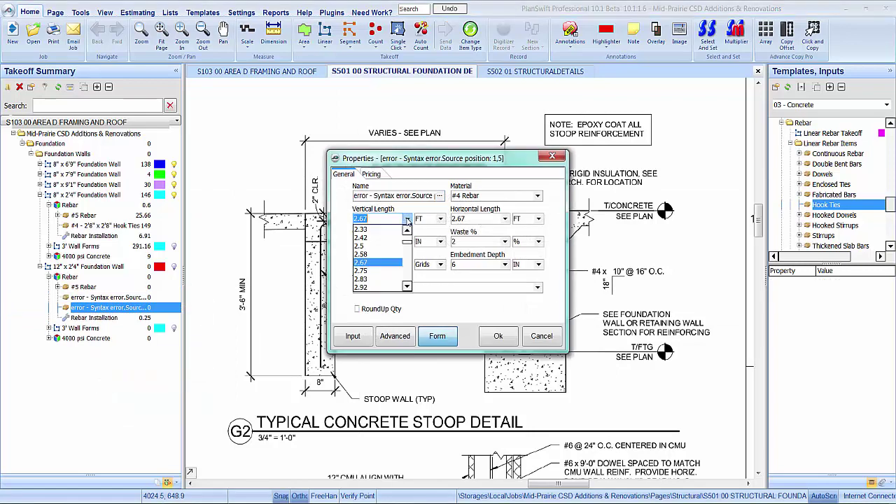
pyautogui.click(382, 248)
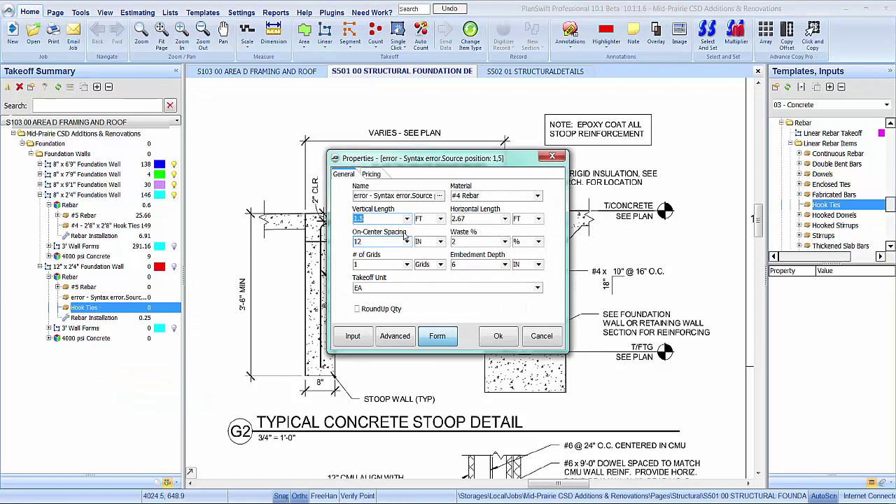
pyautogui.click(505, 219)
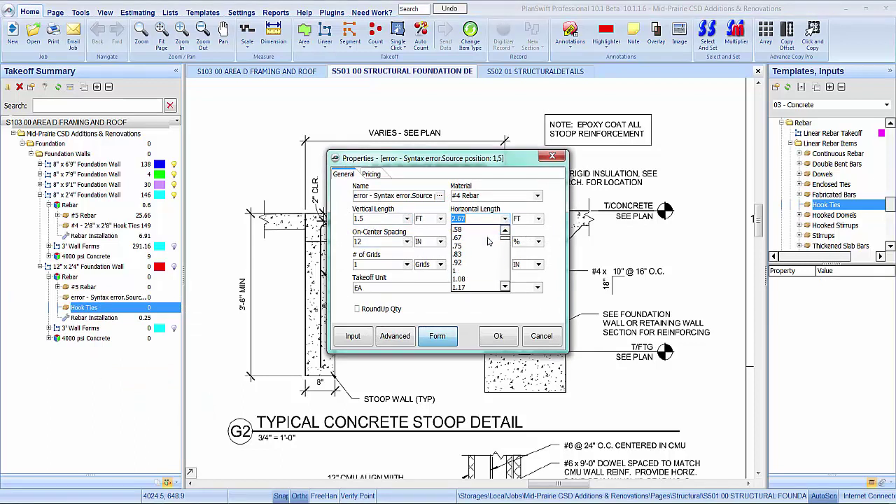
pyautogui.click(468, 254)
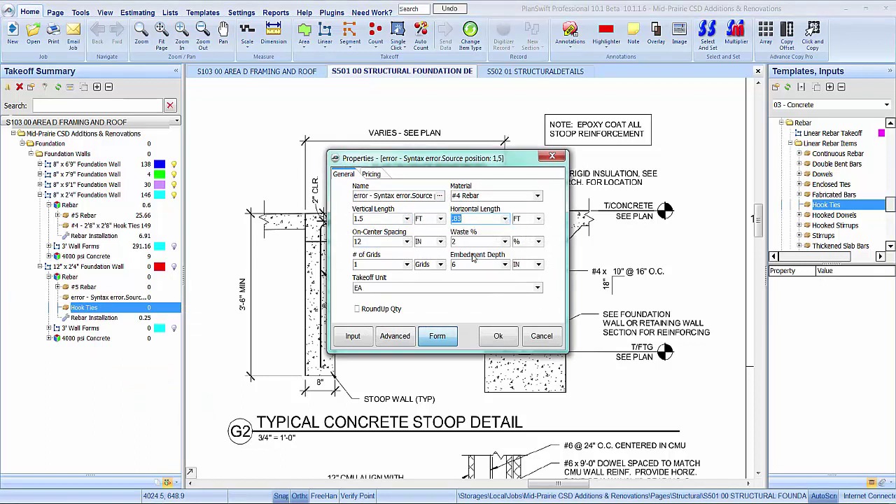
pyautogui.click(407, 242)
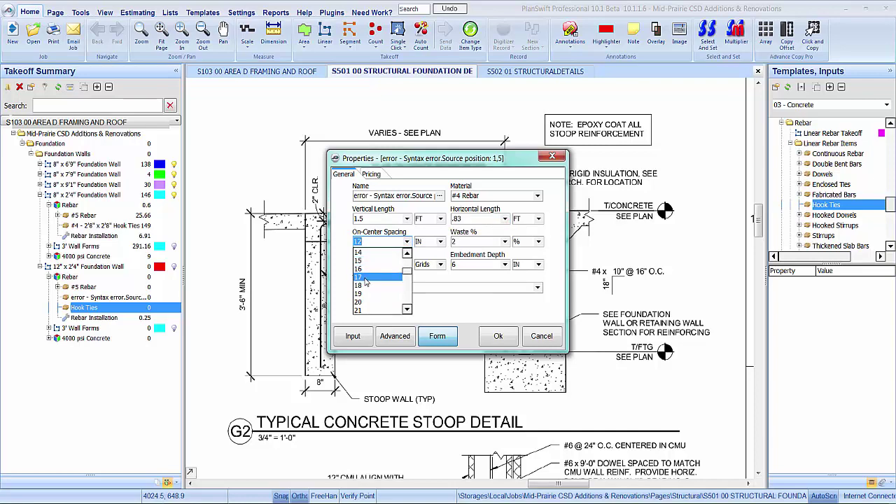
pyautogui.click(373, 269)
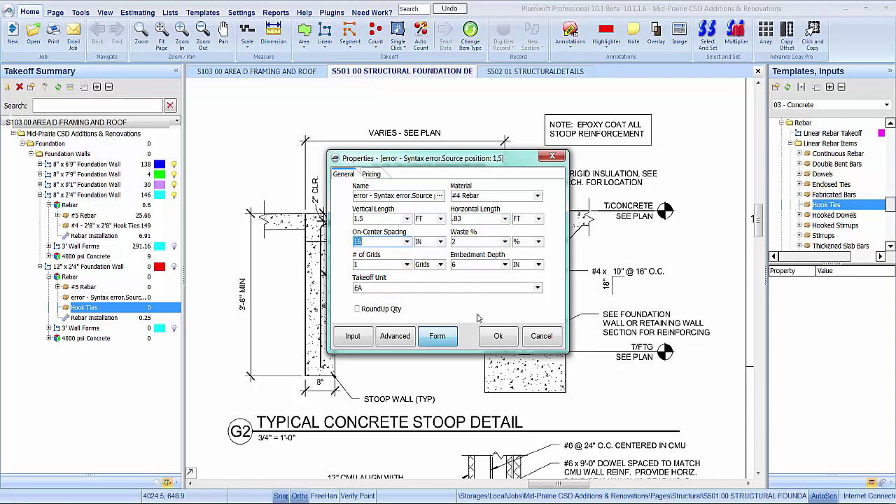
pyautogui.click(495, 336)
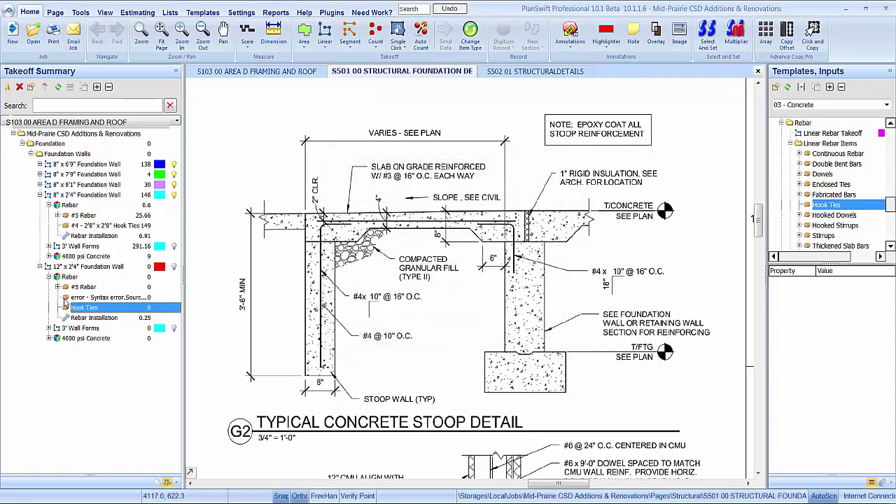
# Change the wall tie material in the 12" x 2'4" wall's 3' Wall Forms to 12" Wall Ties
pyautogui.click(109, 298)
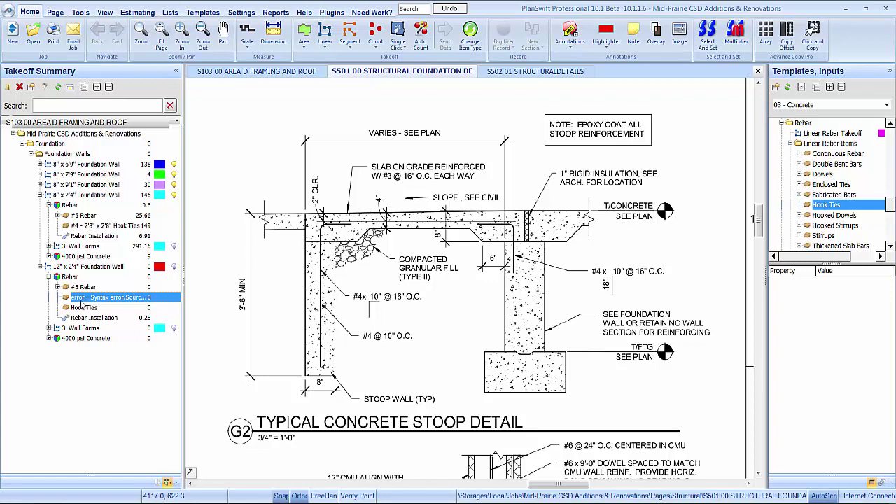
pyautogui.click(63, 277)
pyautogui.click(47, 276)
pyautogui.click(39, 270)
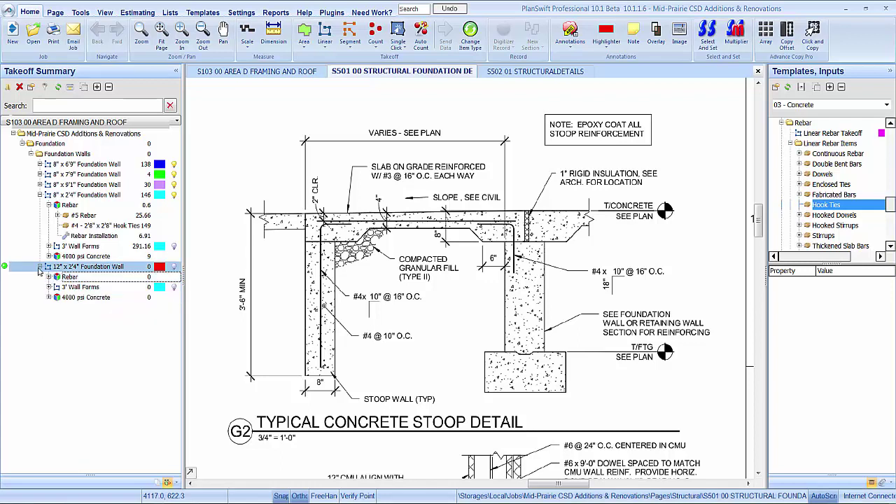
pyautogui.click(49, 287)
pyautogui.click(70, 297)
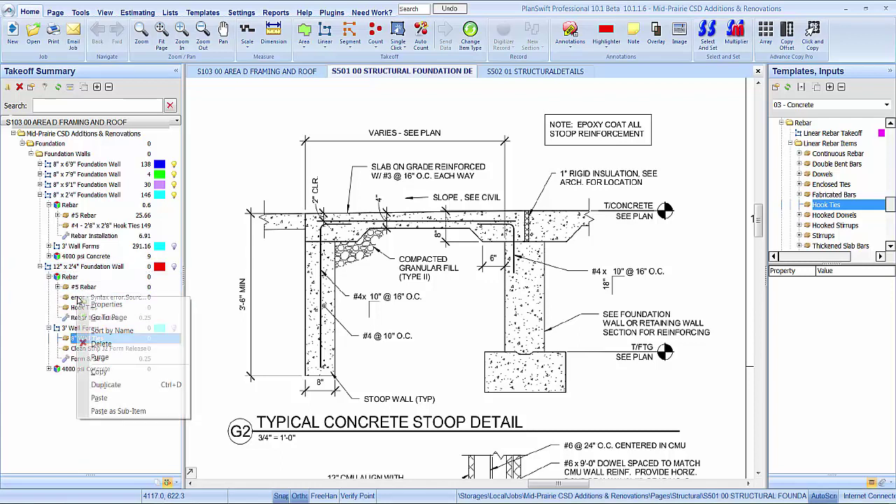
pyautogui.rightClick(78, 298)
pyautogui.click(105, 304)
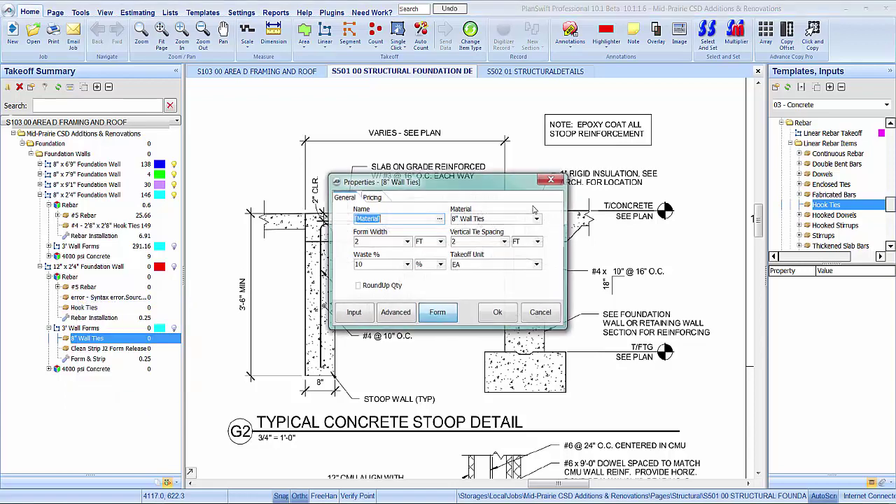
pyautogui.click(538, 219)
pyautogui.click(472, 277)
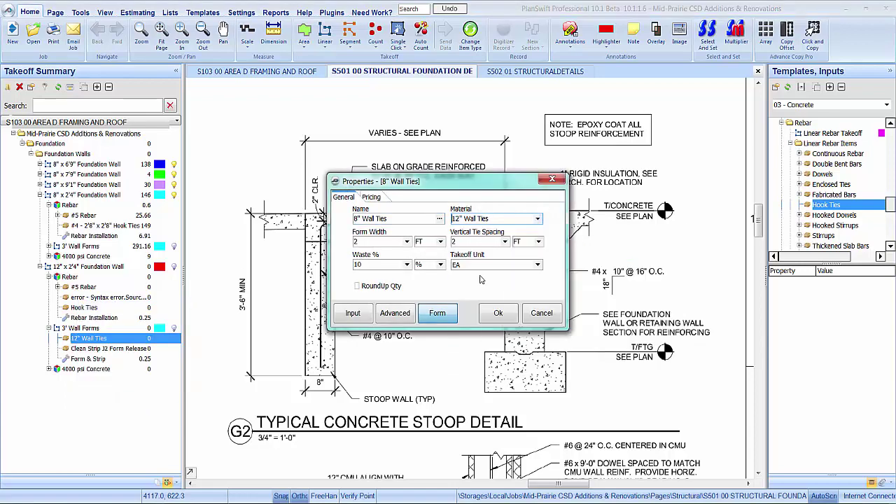
pyautogui.click(492, 312)
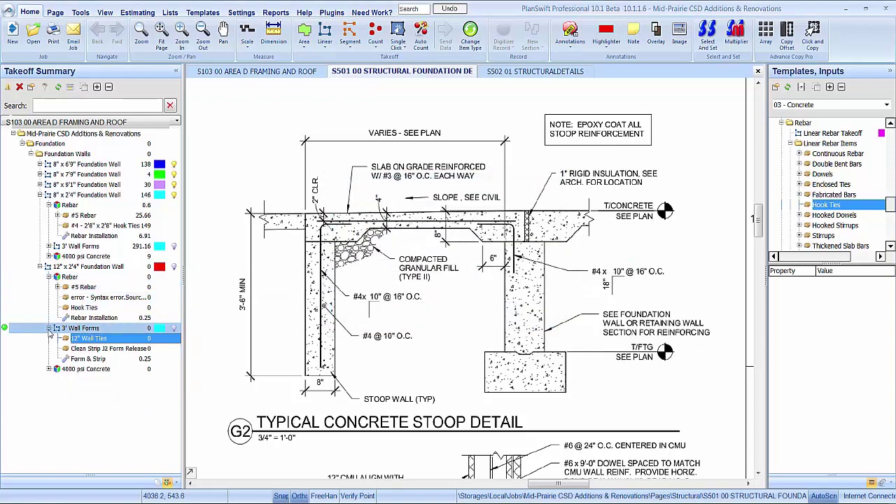
pyautogui.click(44, 267)
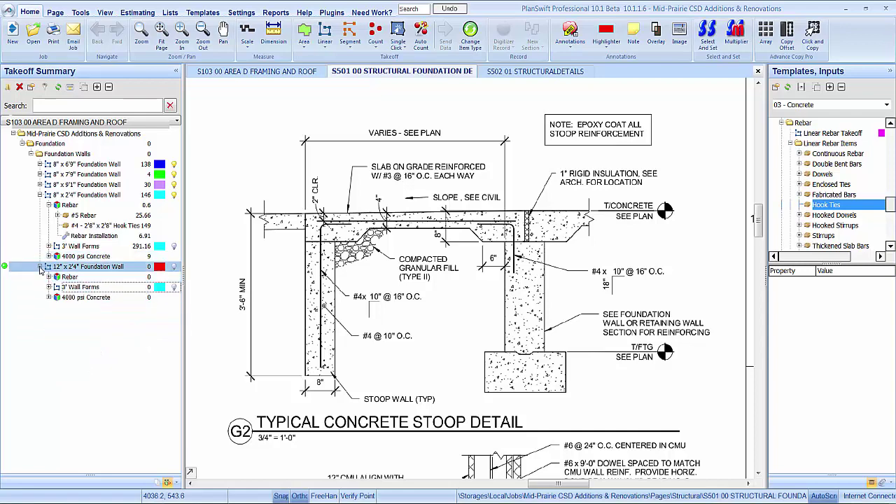
pyautogui.click(40, 267)
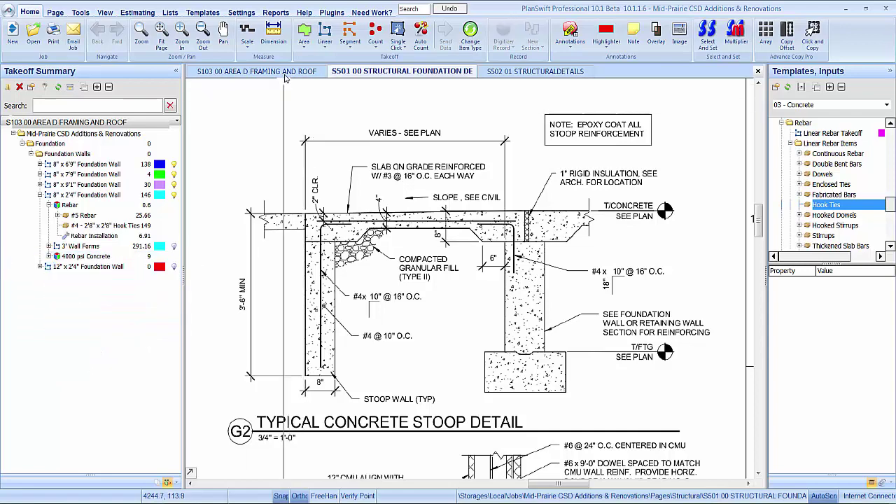
# Record a 12" x 2'4" Foundation Wall segment about 5 ft long across the stoop opening near grid D on the Area D plan
pyautogui.click(256, 70)
pyautogui.click(6, 267)
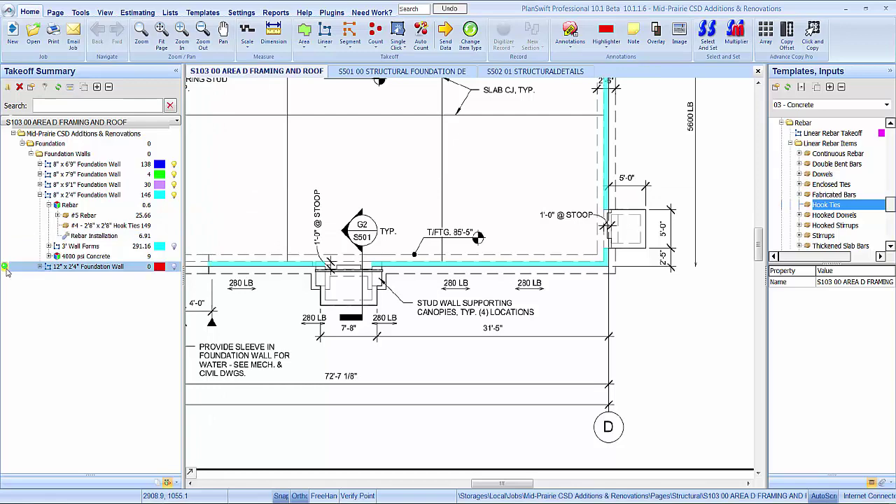
pyautogui.click(611, 210)
pyautogui.scroll(3, 611, 210)
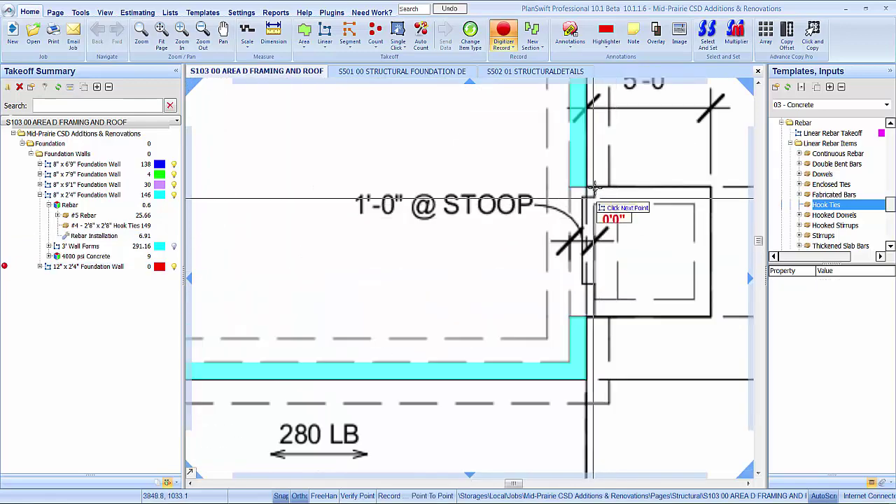
pyautogui.click(590, 310)
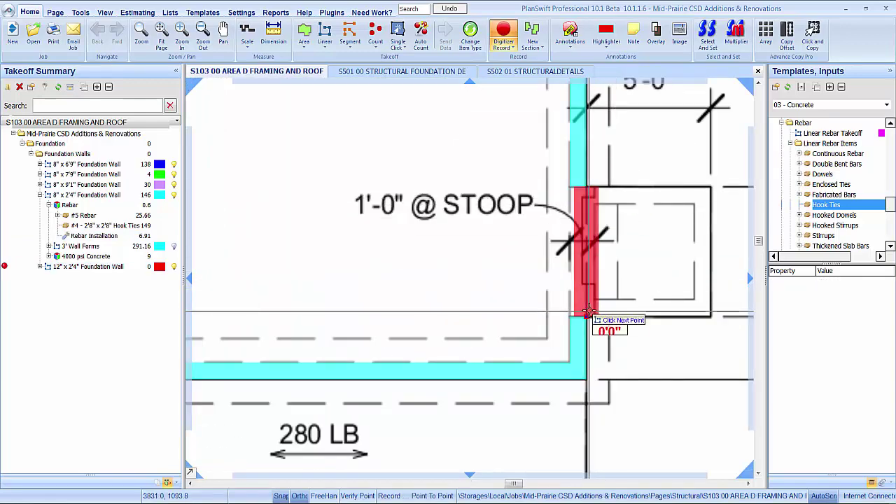
pyautogui.scroll(-3, 590, 310)
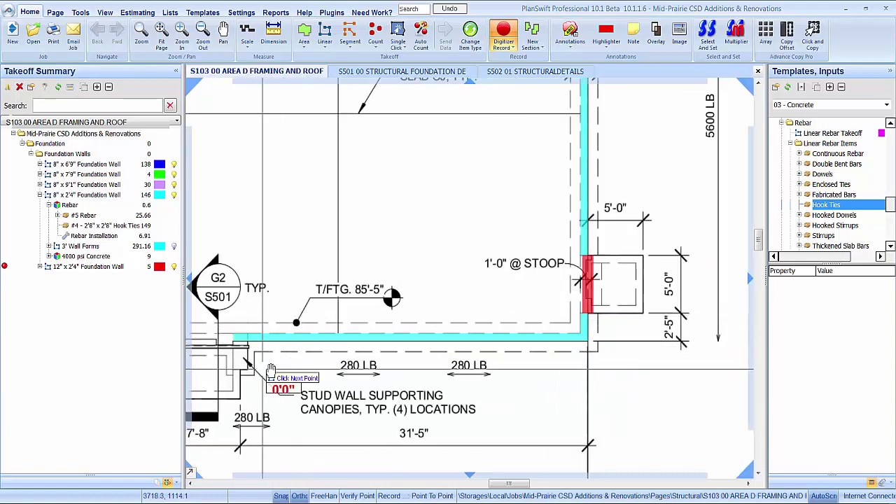
# Record 12" x 2'4" Foundation Wall segments across the three remaining stoop openings along grids 2 and 3 on the Area D plan
pyautogui.scroll(3, 496, 343)
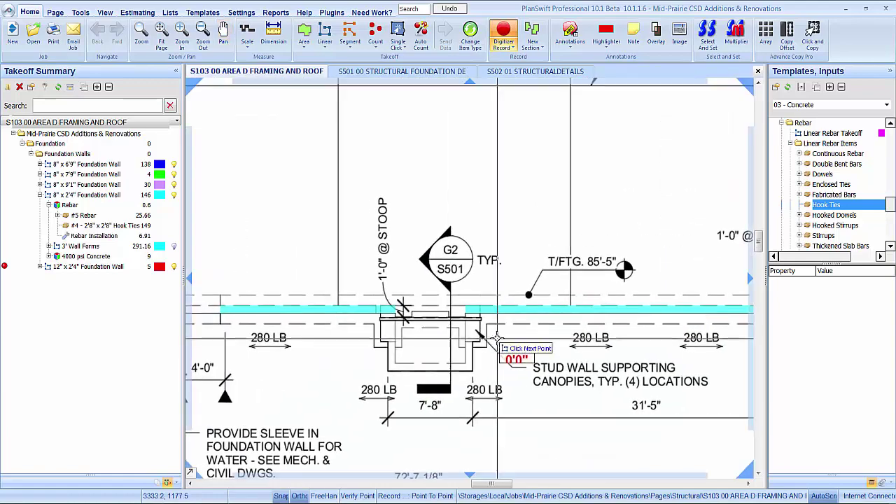
pyautogui.click(402, 313)
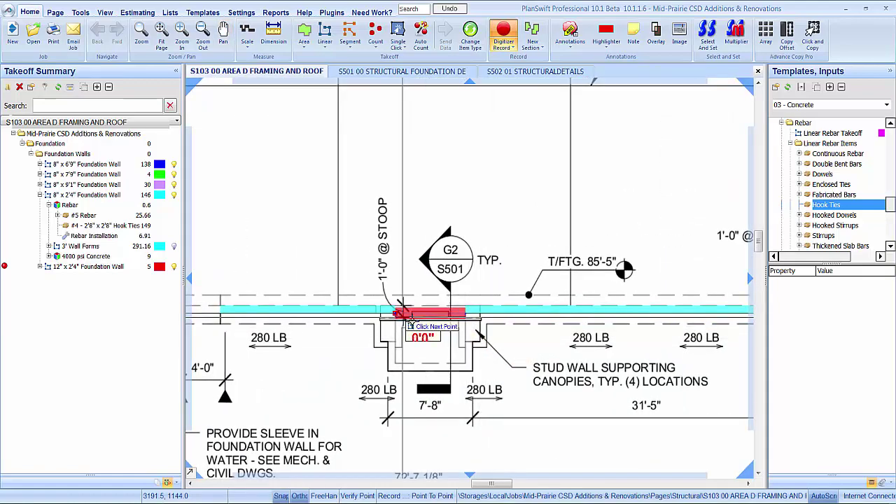
pyautogui.scroll(-3, 402, 313)
pyautogui.scroll(3, 519, 323)
pyautogui.scroll(2, 520, 323)
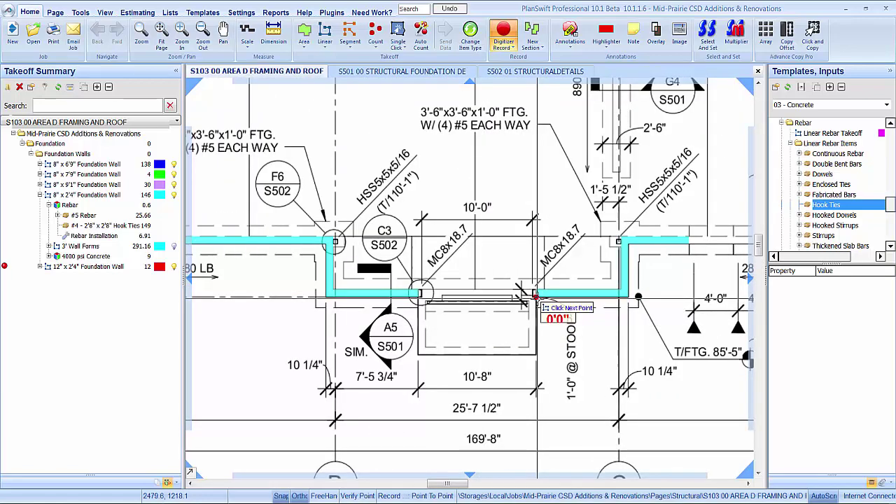
pyautogui.click(424, 299)
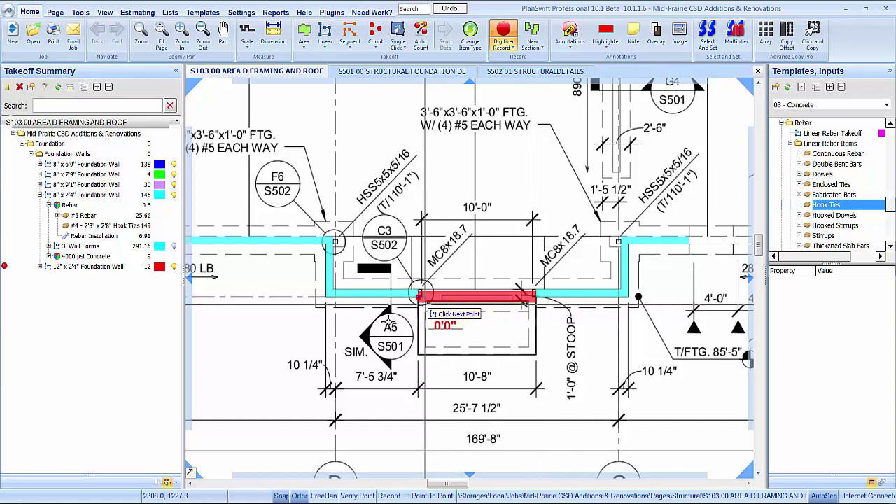
pyautogui.moveTo(273, 315); pyautogui.dragTo(497, 321)
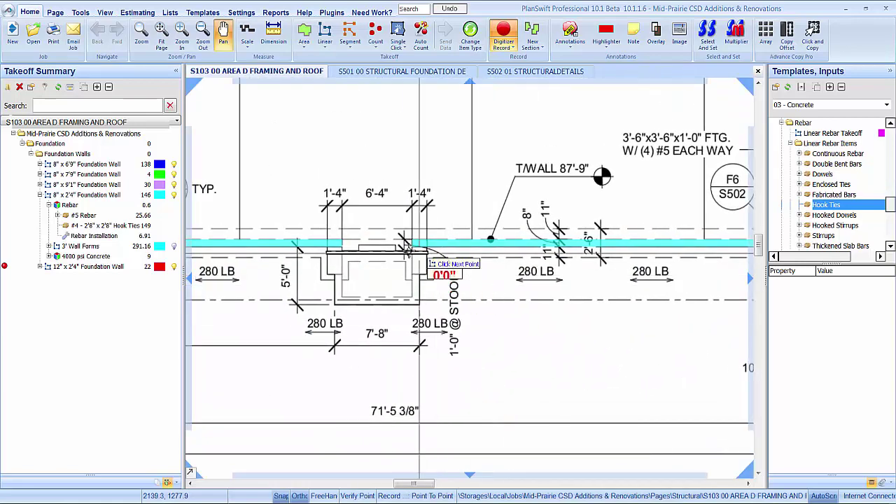
pyautogui.doubleClick(345, 257)
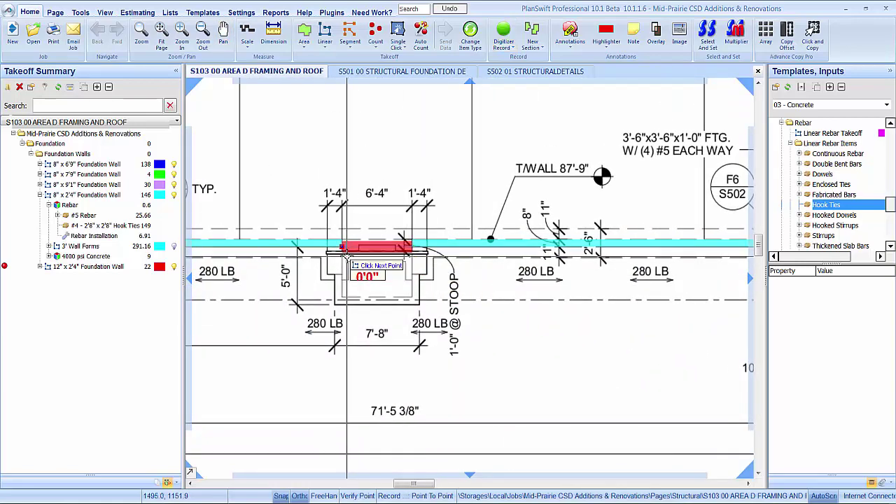
# Select the three 12" wall stoop segments along grids 2 and 3 and nudge them inward to line up with the adjoining 8" wall's inner face
pyautogui.click(114, 270)
pyautogui.scroll(-5, 337, 289)
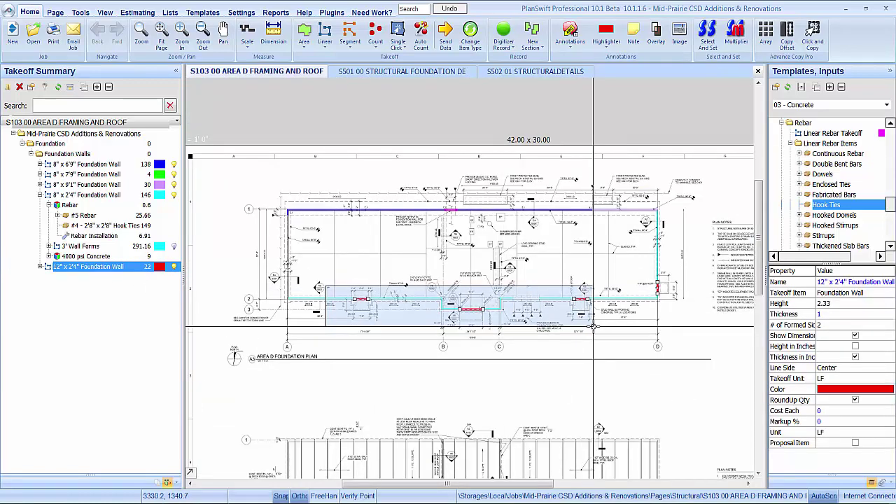
pyautogui.click(482, 310)
pyautogui.scroll(5, 483, 312)
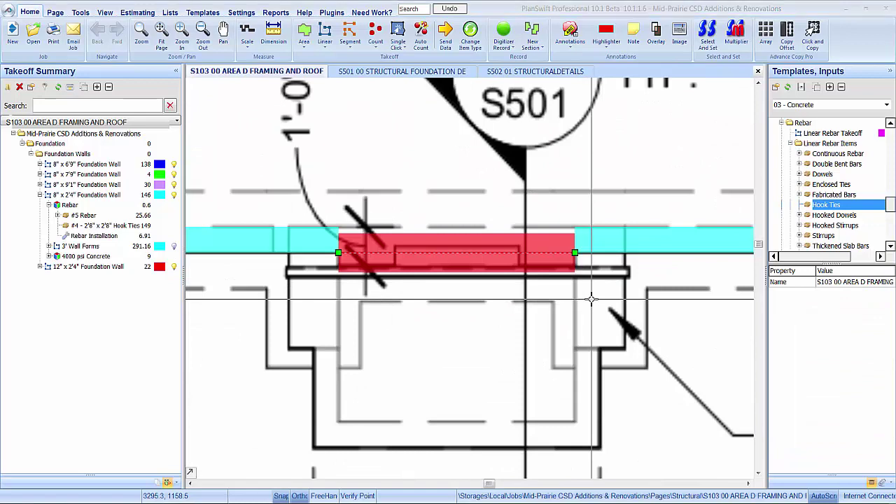
pyautogui.press('Up')
pyautogui.press('Return')
pyautogui.scroll(-5, 575, 309)
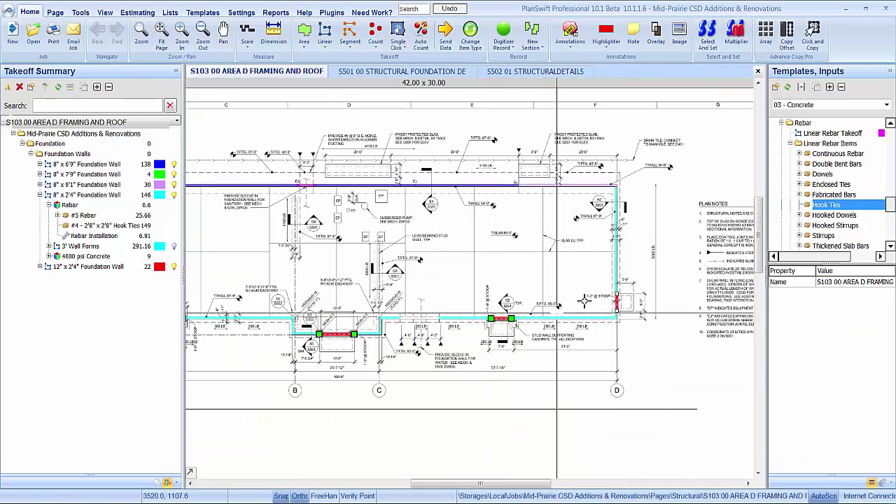
# Nudge the 12" wall stoop segment on grid D inward to line up with the adjoining 8" wall's inner face
pyautogui.scroll(3, 724, 362)
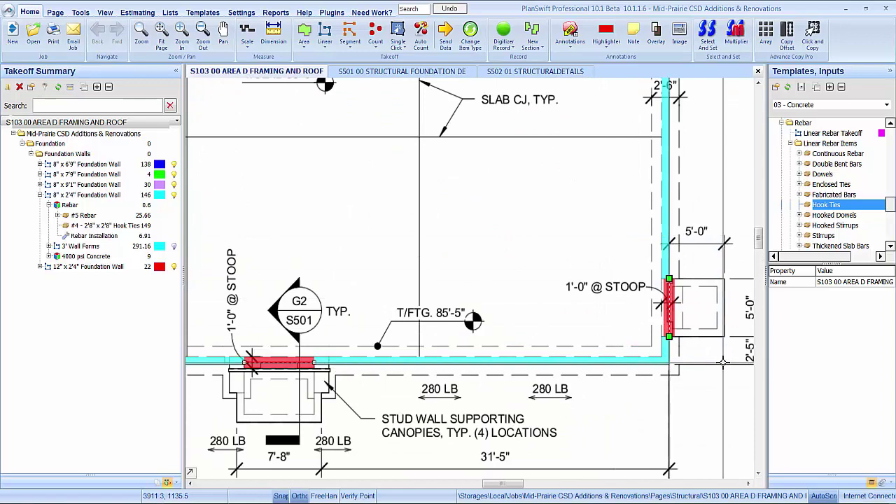
pyautogui.press('Left')
pyautogui.press('Return')
pyautogui.scroll(-5, 724, 362)
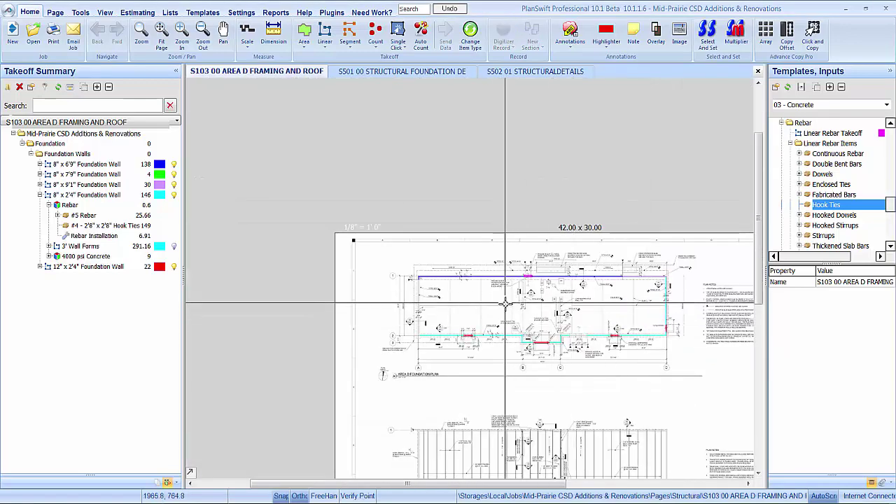
# Examine the open 4'-0" wall sections at the water sleeve between grids C and D and the adjoining 8" x 2'4" wall
pyautogui.moveTo(508, 319); pyautogui.dragTo(466, 291)
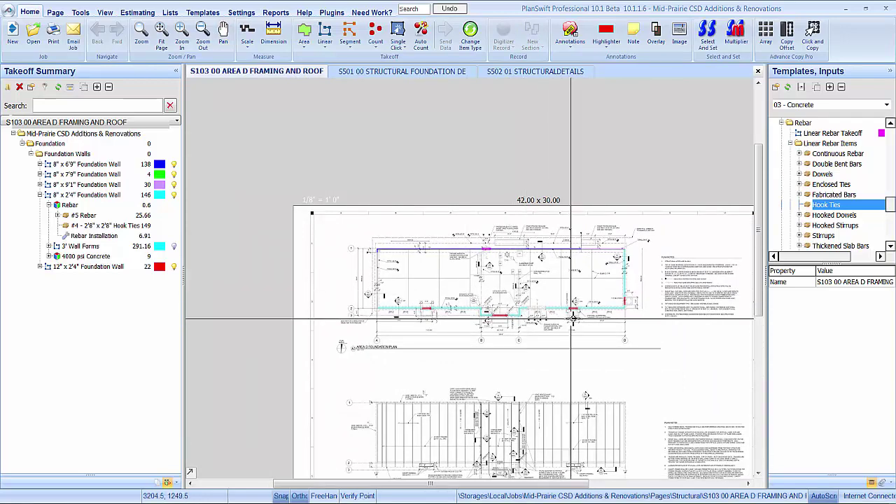
pyautogui.scroll(5, 560, 312)
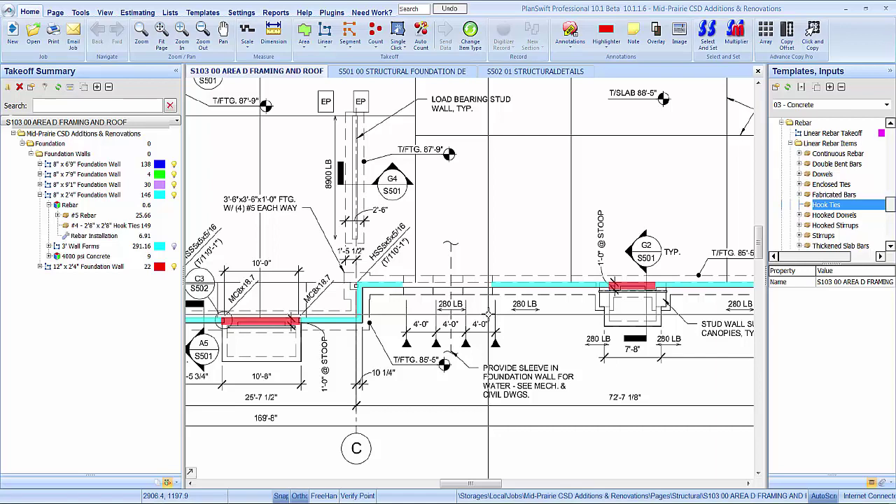
pyautogui.moveTo(489, 314); pyautogui.dragTo(471, 314)
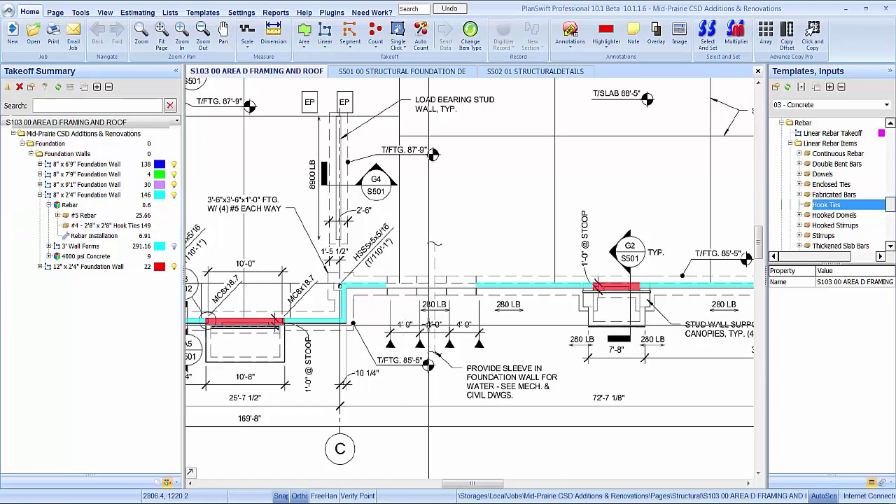
pyautogui.scroll(3, 434, 310)
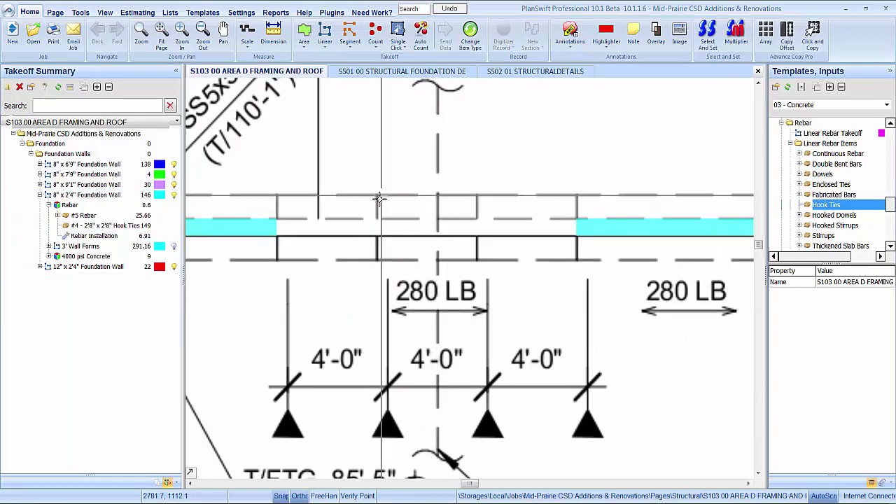
pyautogui.click(475, 236)
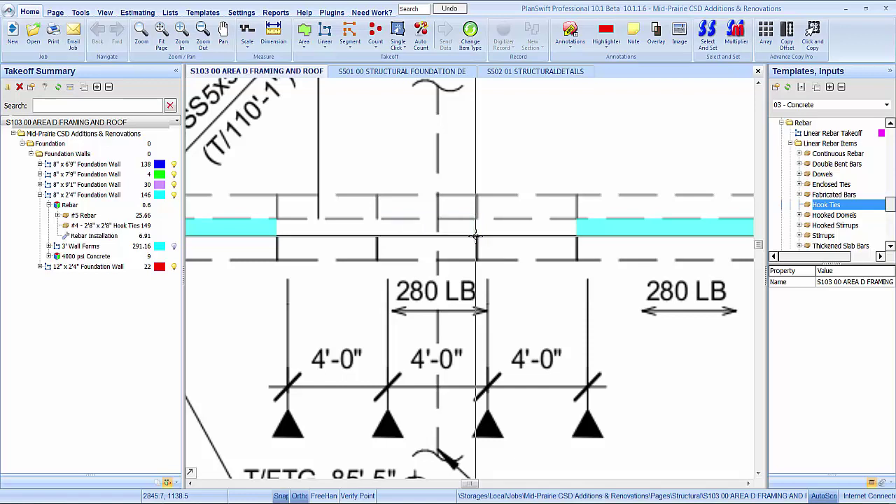
pyautogui.click(110, 197)
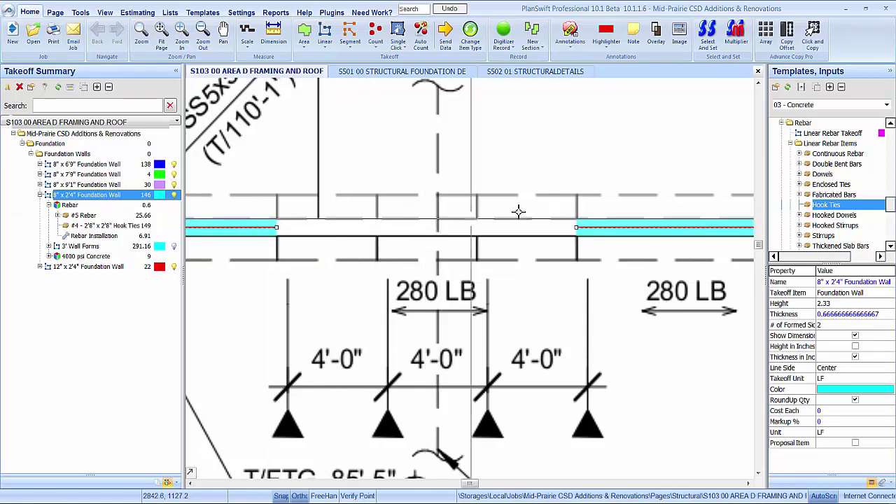
pyautogui.click(360, 296)
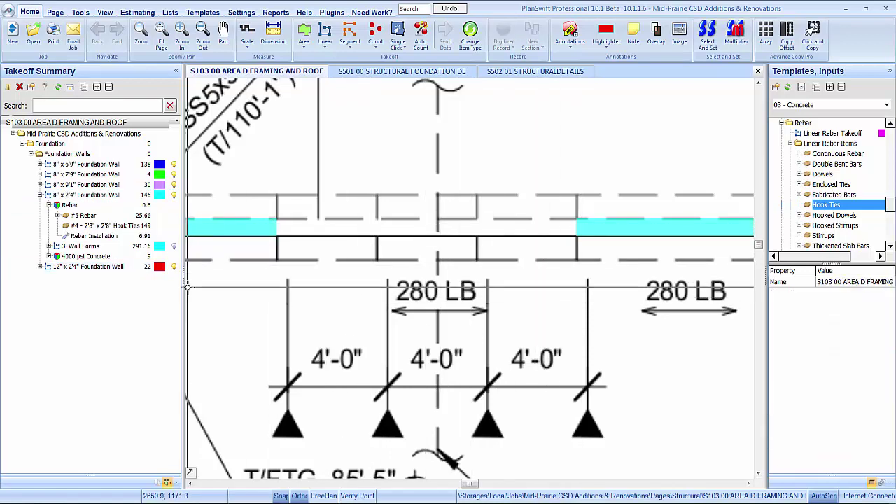
# Collapse the 8" x 2'4" Foundation Wall's sub-items and duplicate that wall item
pyautogui.click(49, 205)
pyautogui.click(41, 195)
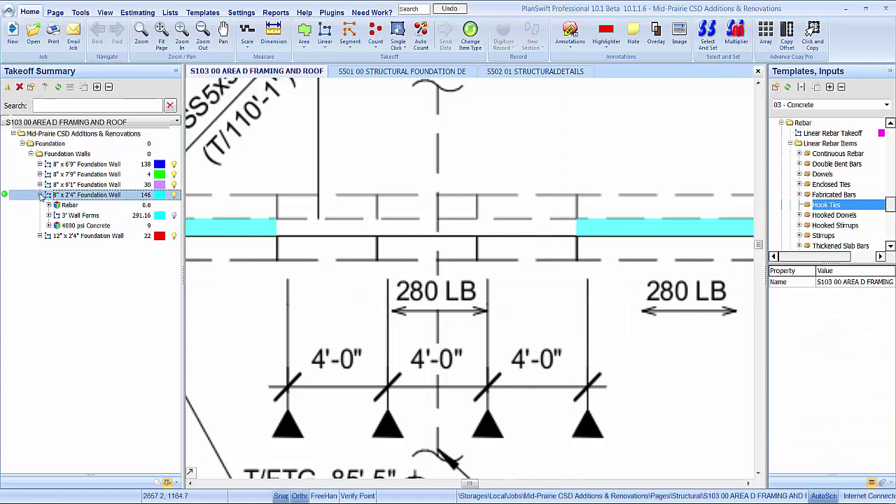
pyautogui.click(40, 195)
pyautogui.rightClick(69, 197)
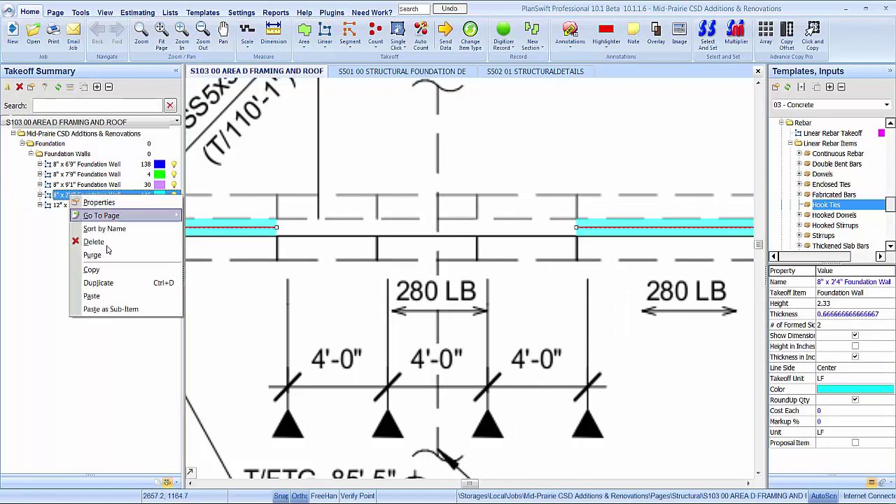
pyautogui.click(98, 283)
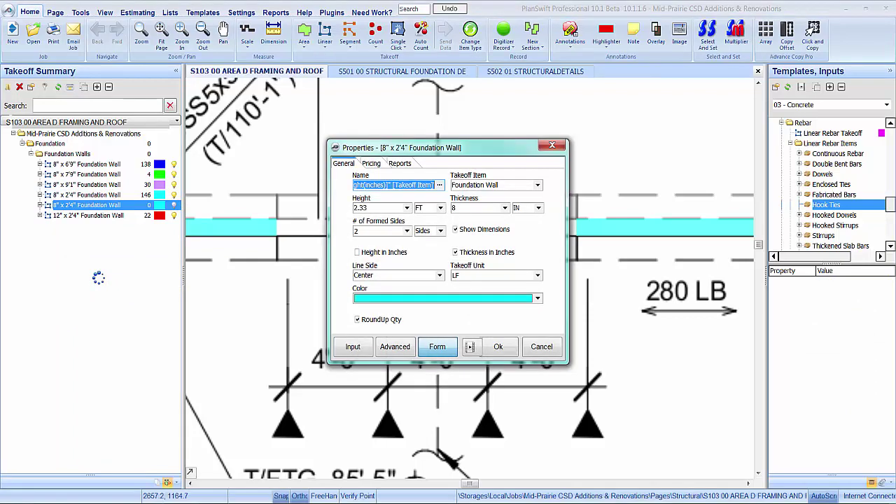
# Set the duplicated 8" wall's height to 3.83 ft and its color to magenta
pyautogui.click(411, 209)
pyautogui.click(408, 208)
pyautogui.scroll(-3, 376, 245)
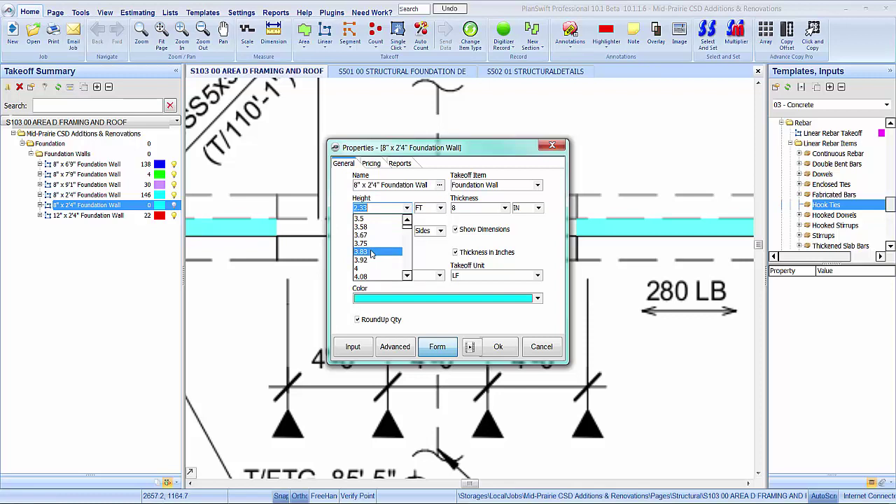
pyautogui.click(372, 252)
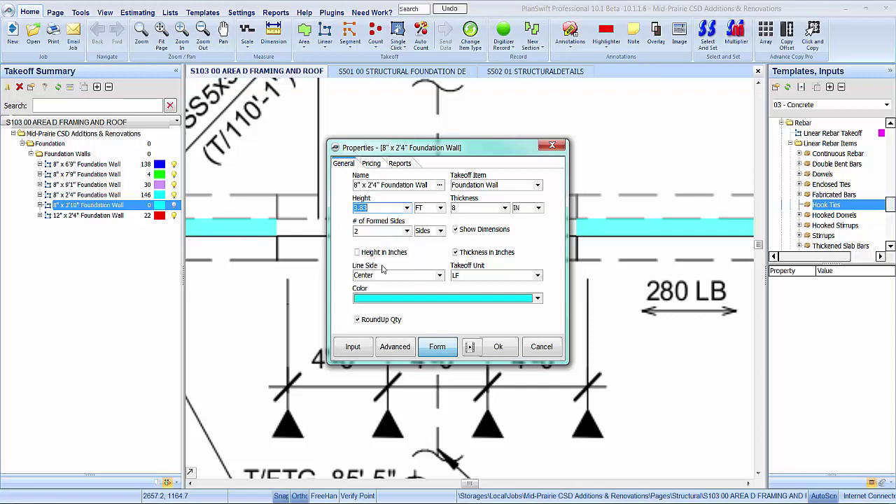
pyautogui.click(396, 298)
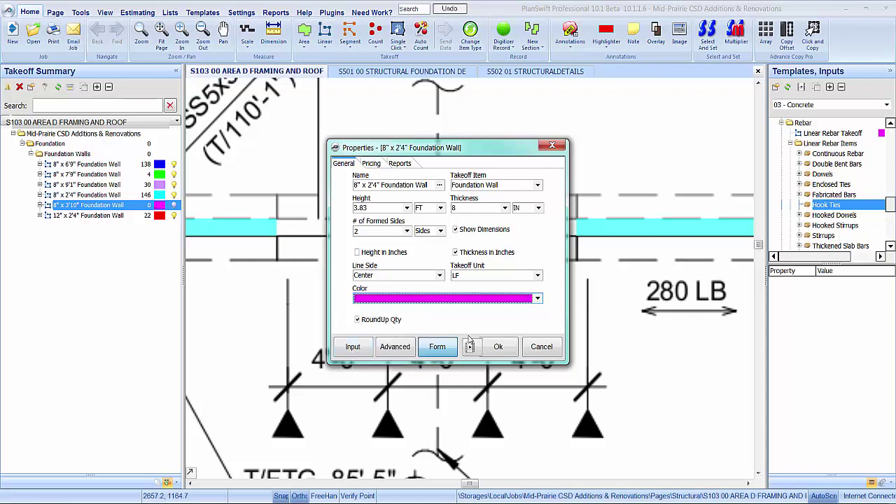
pyautogui.click(358, 348)
pyautogui.click(499, 348)
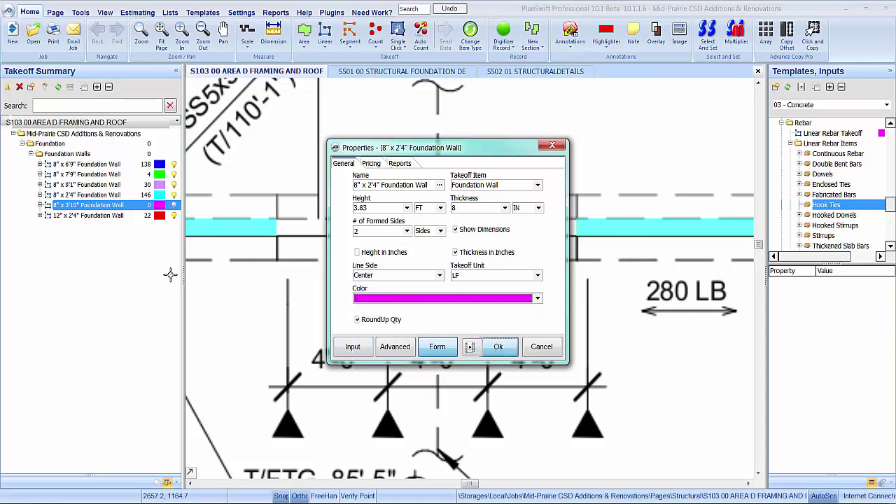
# Record two 4 ft segments of 8" x 3'10" Foundation Wall, one at each end of the gap around the water sleeve
pyautogui.click(4, 205)
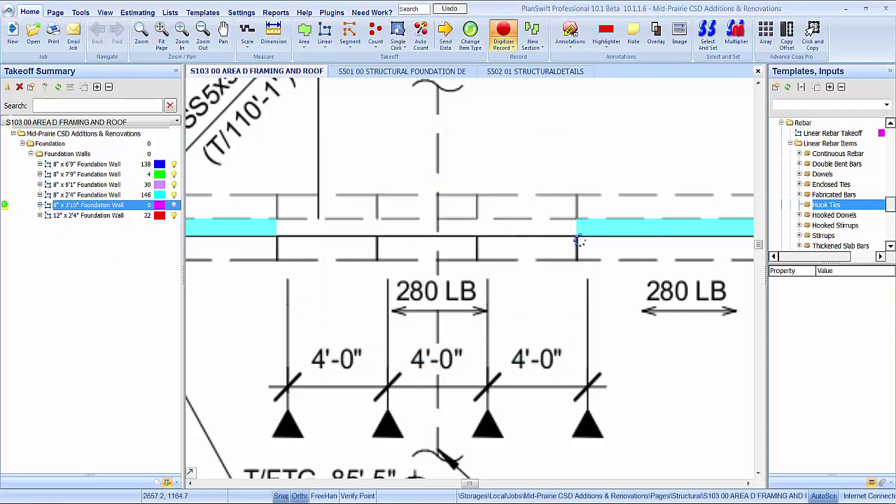
pyautogui.click(580, 226)
pyautogui.write('4')
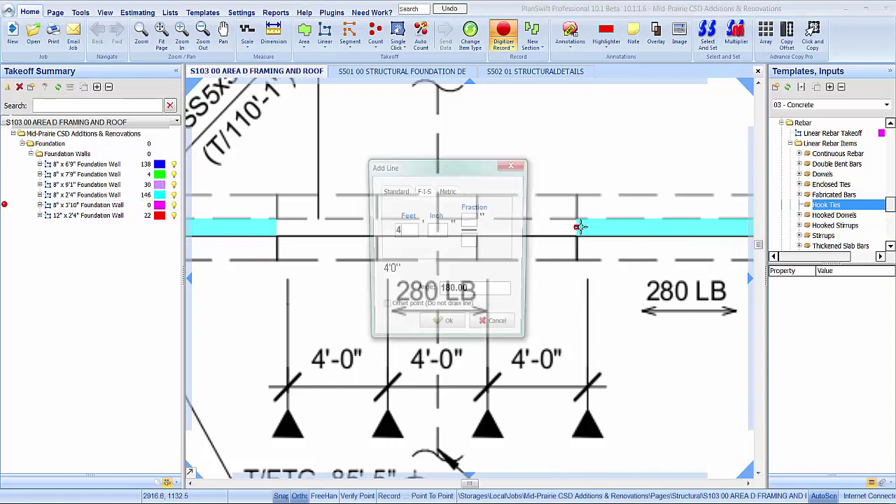
pyautogui.press('Left')
pyautogui.press('n')
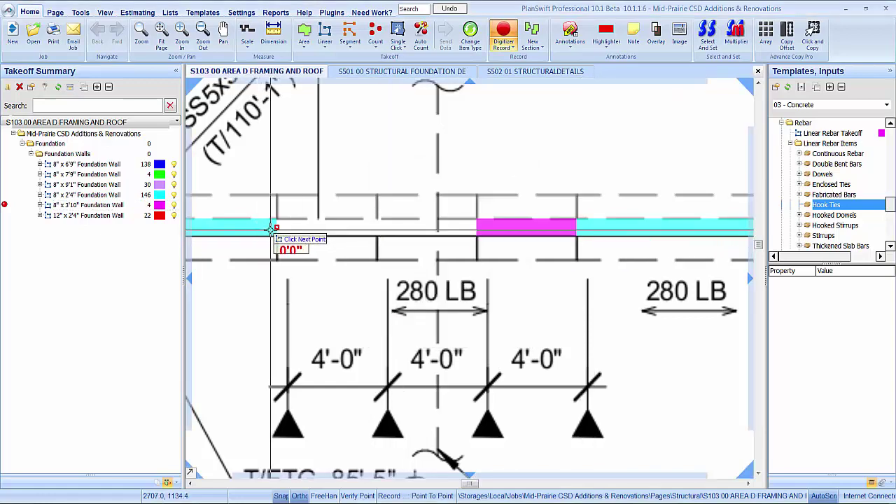
pyautogui.click(273, 227)
pyautogui.press('Return')
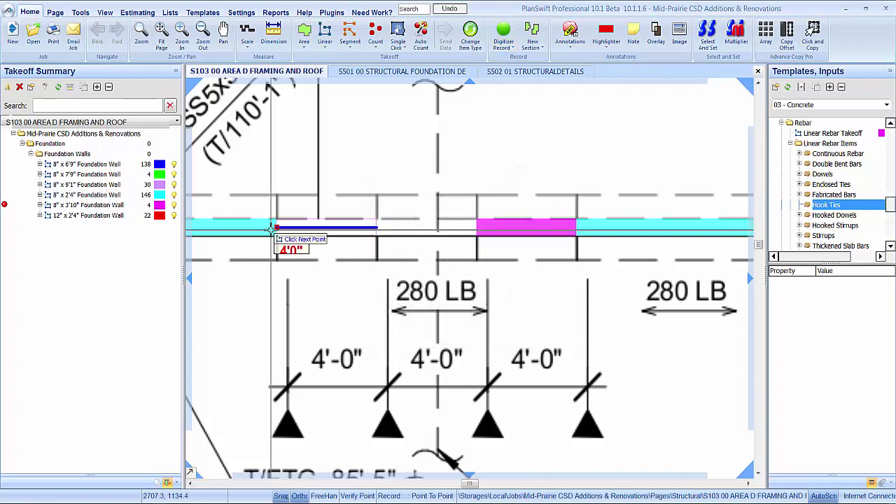
pyautogui.press('Escape')
# Duplicate the 8" x 3'10" Foundation Wall item
pyautogui.click(65, 206)
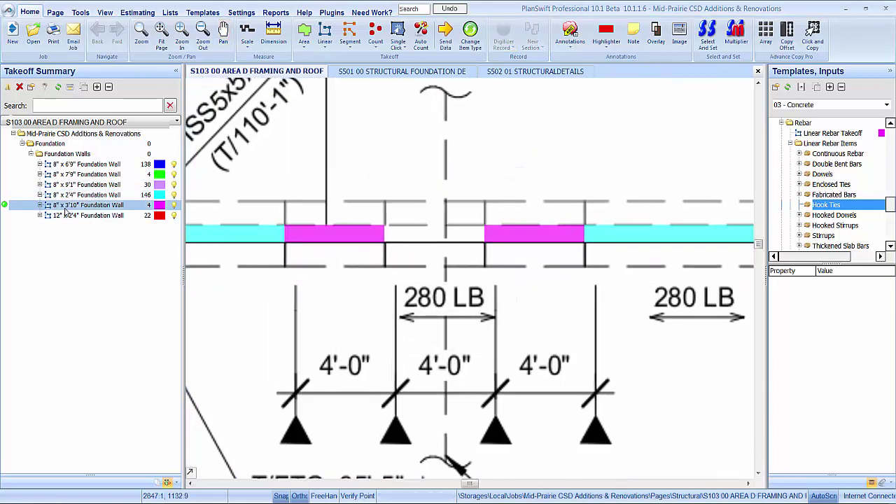
pyautogui.click(69, 205)
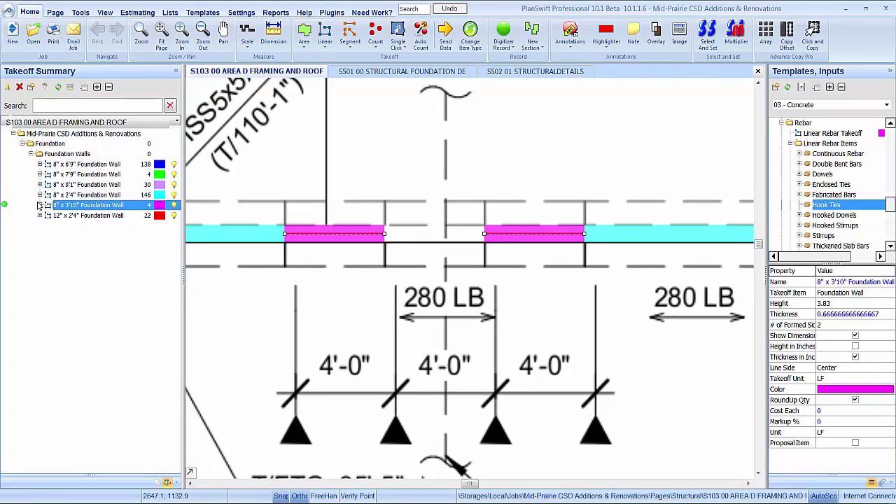
pyautogui.rightClick(63, 205)
pyautogui.click(93, 288)
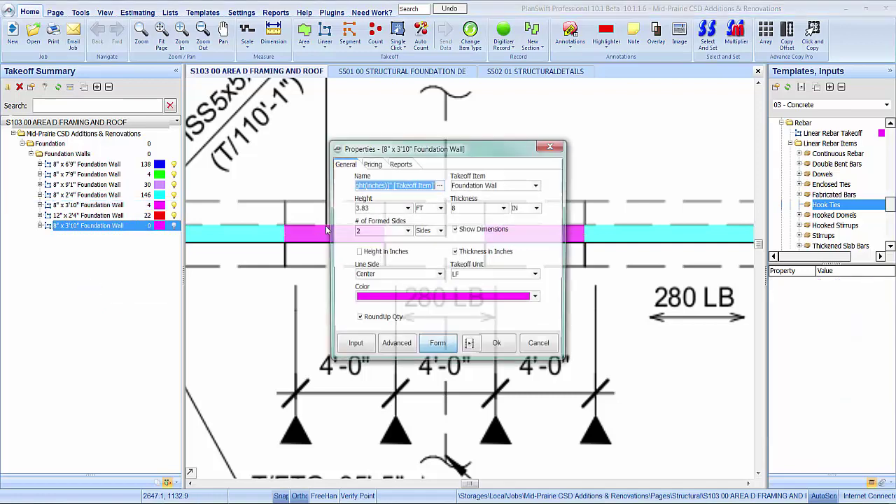
# Set the duplicated 8" wall's height to 5.33 ft and its color to pale blue
pyautogui.click(406, 210)
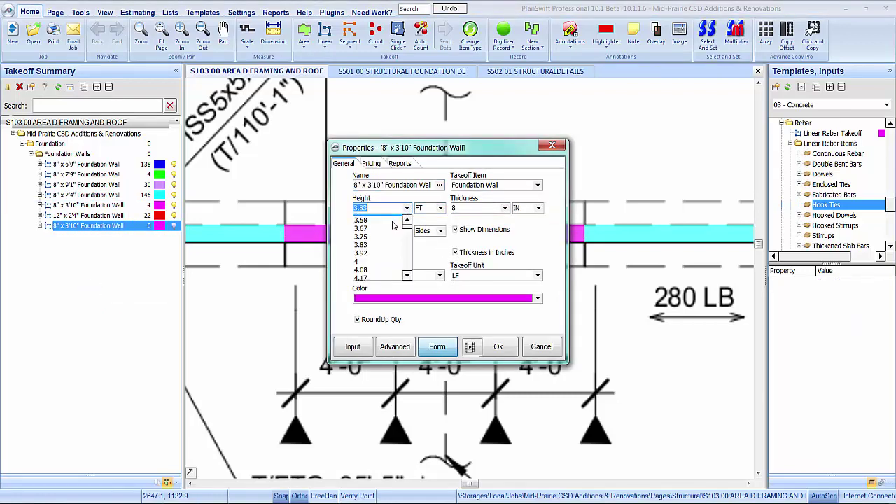
pyautogui.scroll(-5, 384, 234)
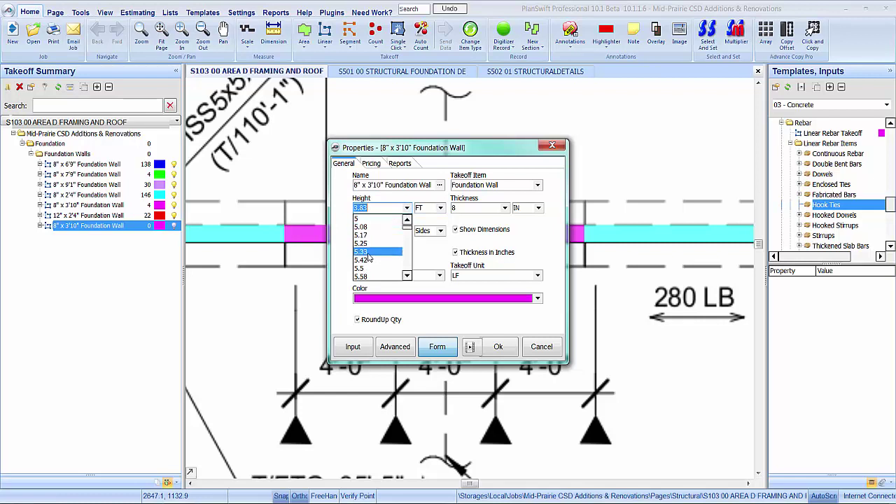
pyautogui.click(383, 252)
pyautogui.click(382, 299)
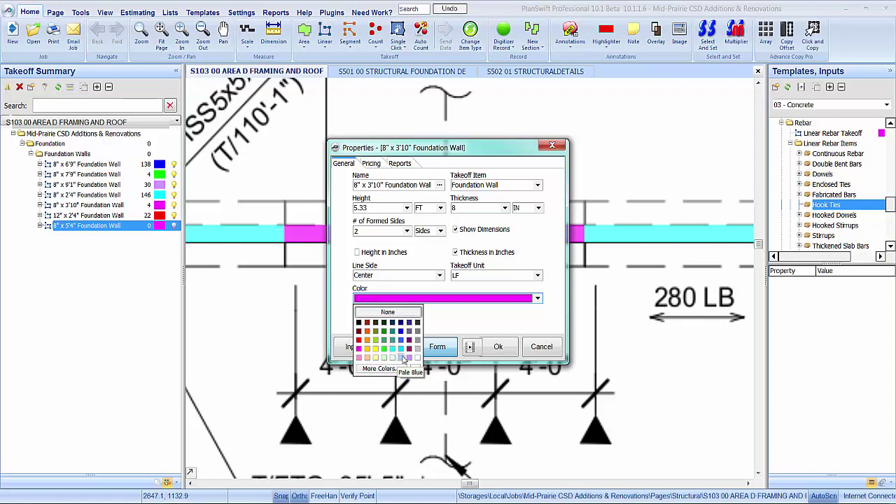
pyautogui.click(388, 311)
pyautogui.click(498, 347)
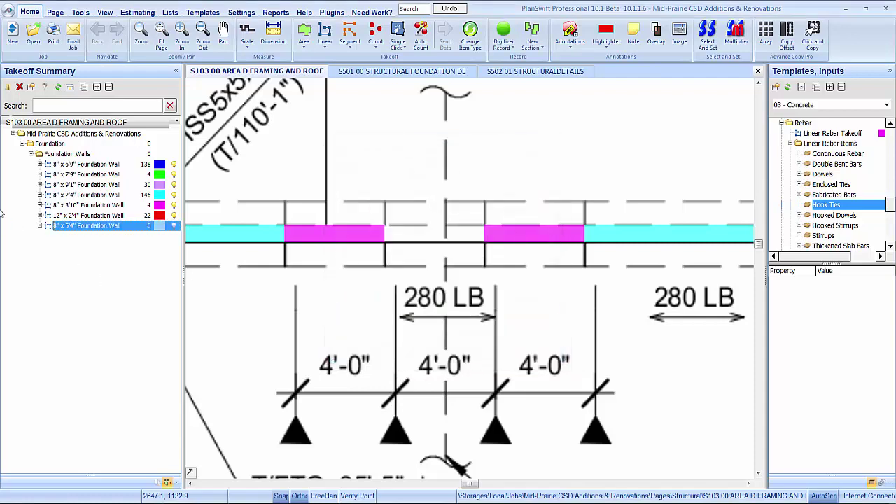
# Record the 4 ft middle segment at the water sleeve as 8" x 5'4" Foundation Wall, between the two magenta segments
pyautogui.click(383, 233)
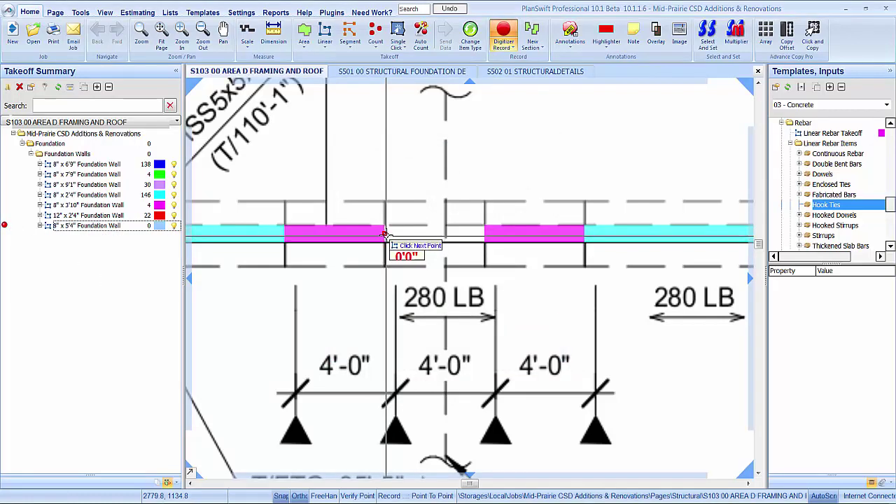
pyautogui.doubleClick(483, 232)
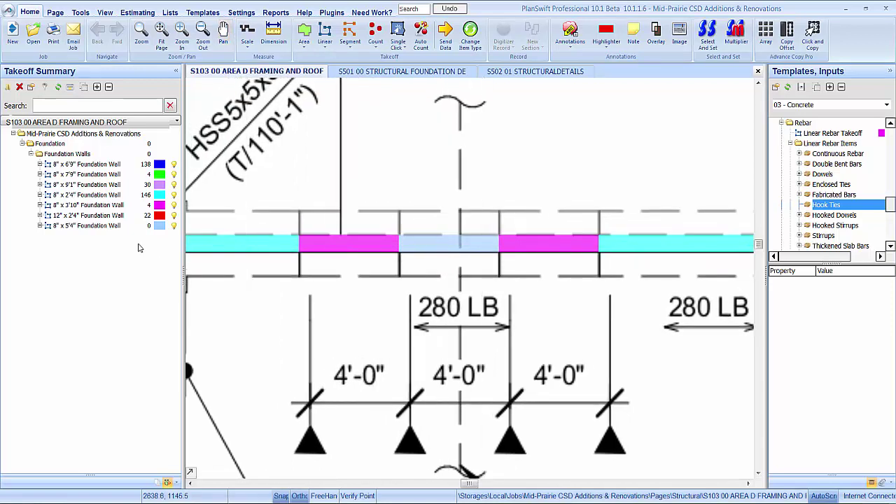
pyautogui.click(77, 226)
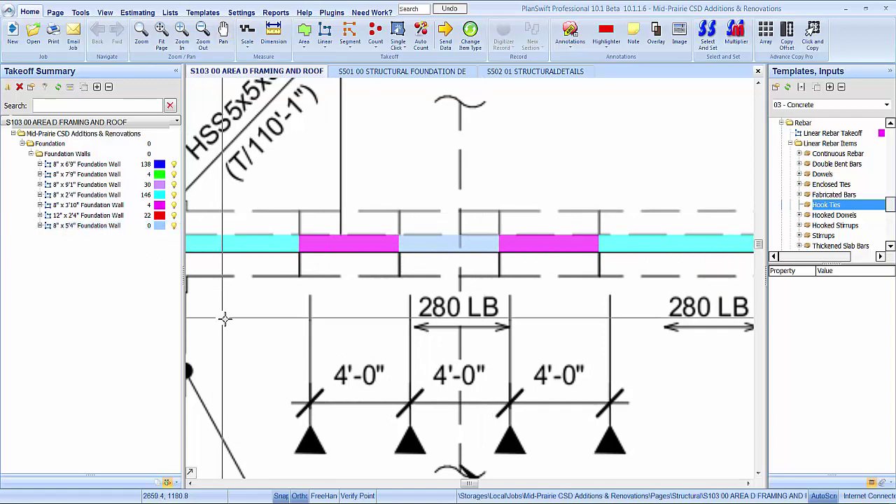
# Add a segment about 36'8" long along the wall at grid A to the existing 8" x 9'1" Foundation Wall item
pyautogui.scroll(-4, 250, 261)
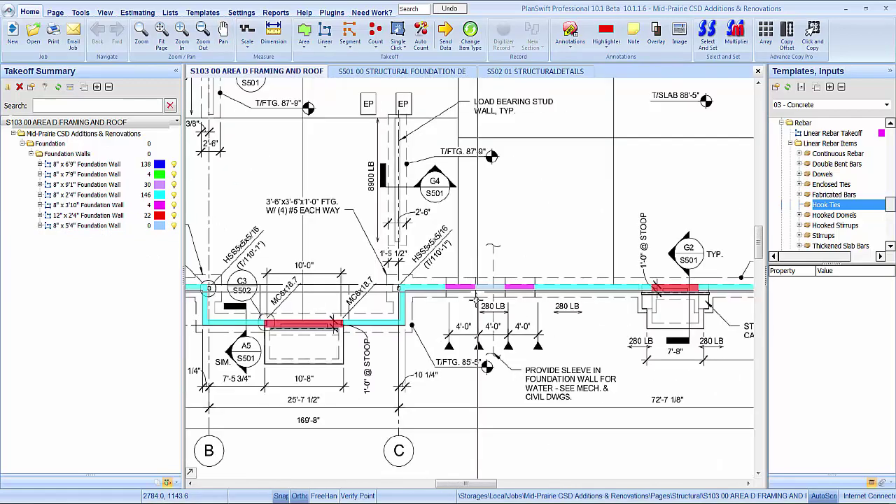
pyautogui.scroll(-3, 476, 300)
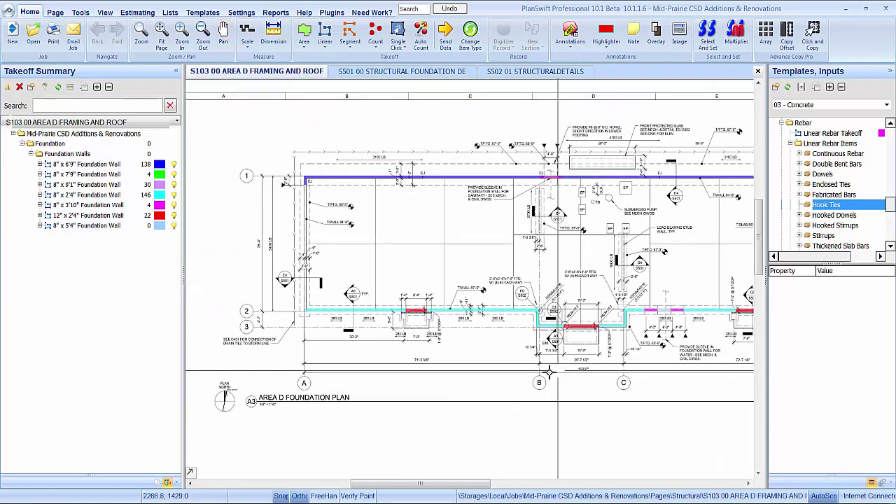
pyautogui.scroll(4, 349, 227)
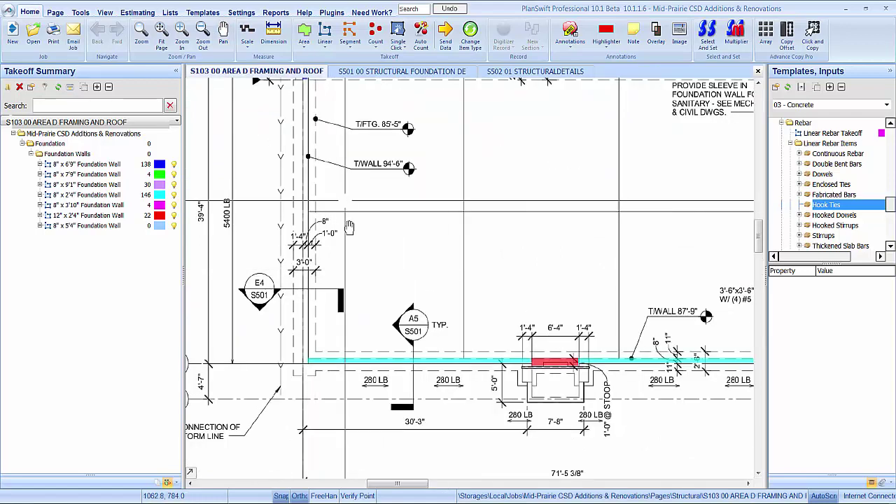
pyautogui.scroll(2, 349, 228)
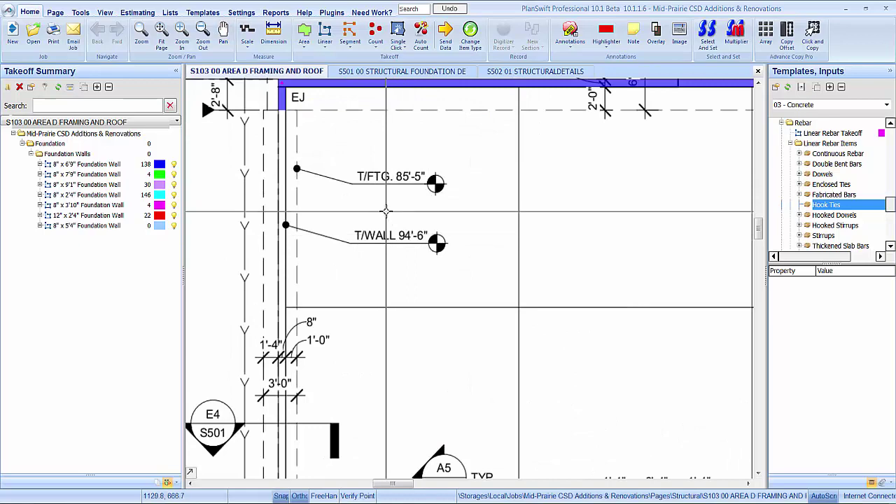
pyautogui.scroll(-5, 352, 232)
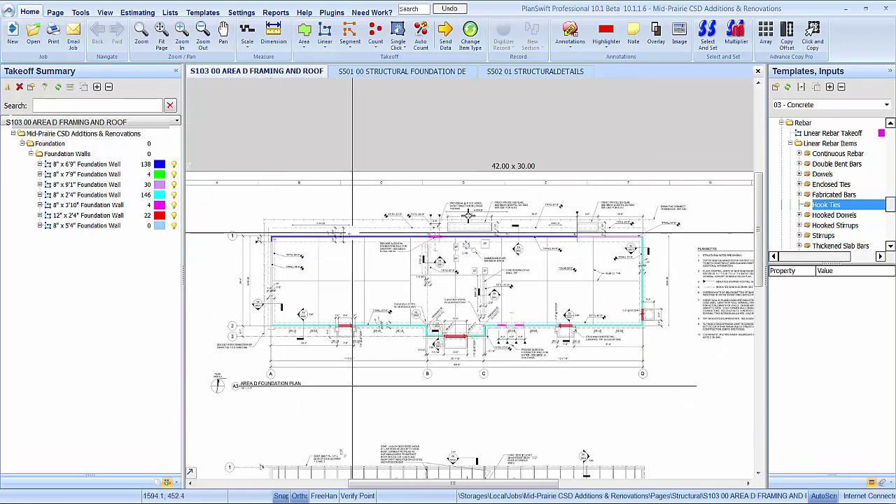
pyautogui.scroll(5, 352, 231)
pyautogui.moveTo(597, 242); pyautogui.dragTo(331, 238)
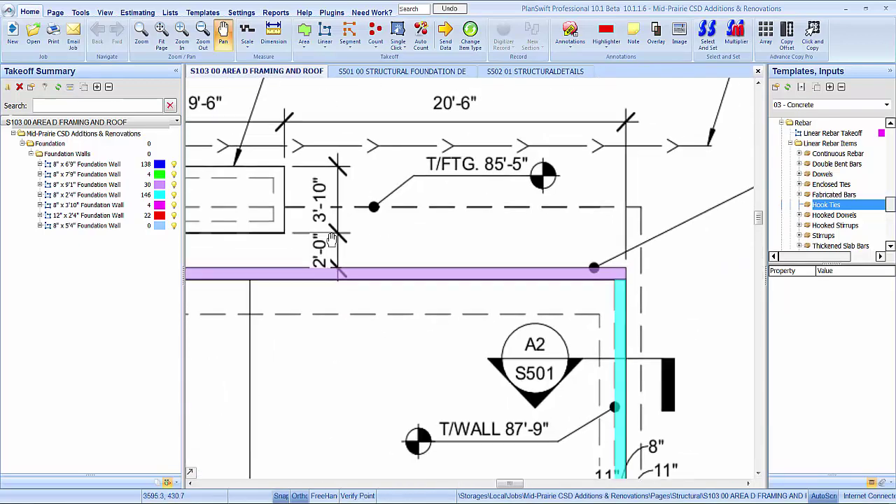
pyautogui.scroll(-2, 332, 238)
pyautogui.click(329, 273)
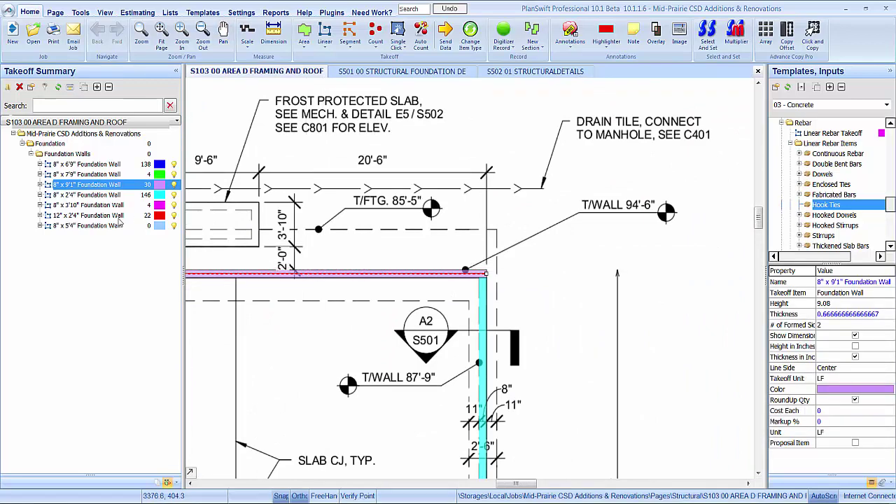
pyautogui.click(4, 185)
pyautogui.scroll(-3, 500, 236)
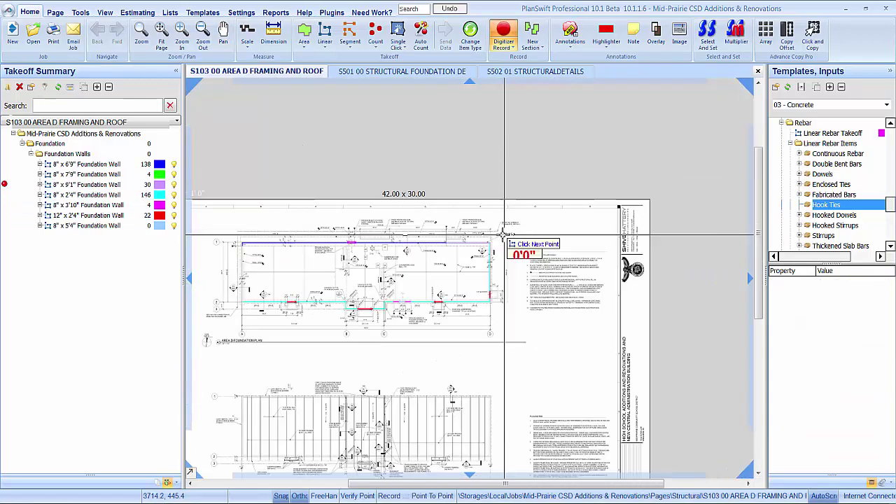
pyautogui.scroll(5, 241, 234)
pyautogui.scroll(3, 241, 243)
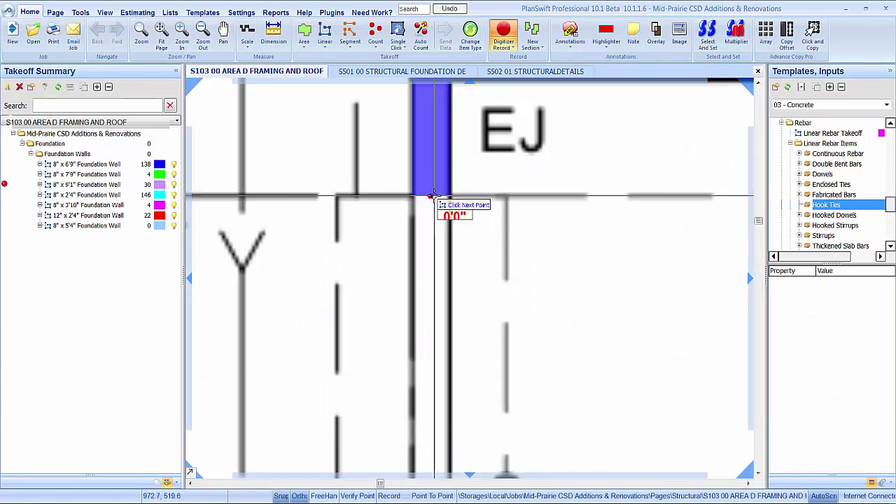
pyautogui.scroll(-3, 430, 200)
pyautogui.scroll(5, 427, 392)
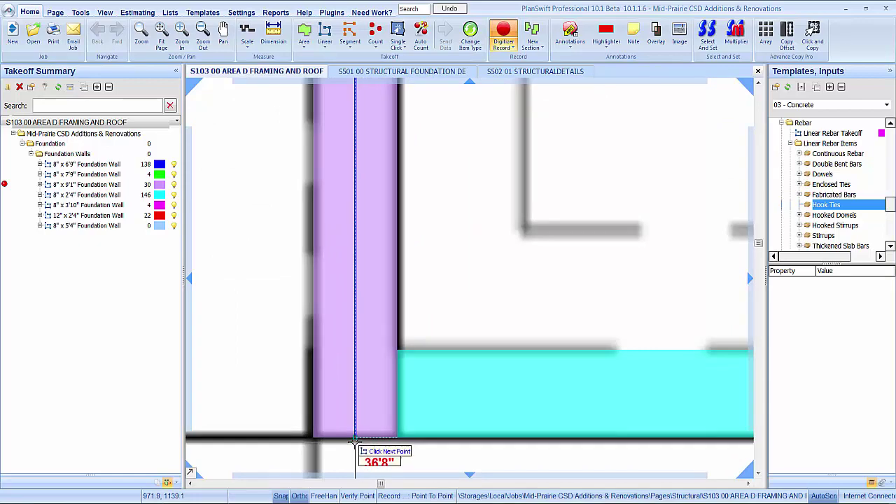
pyautogui.doubleClick(355, 441)
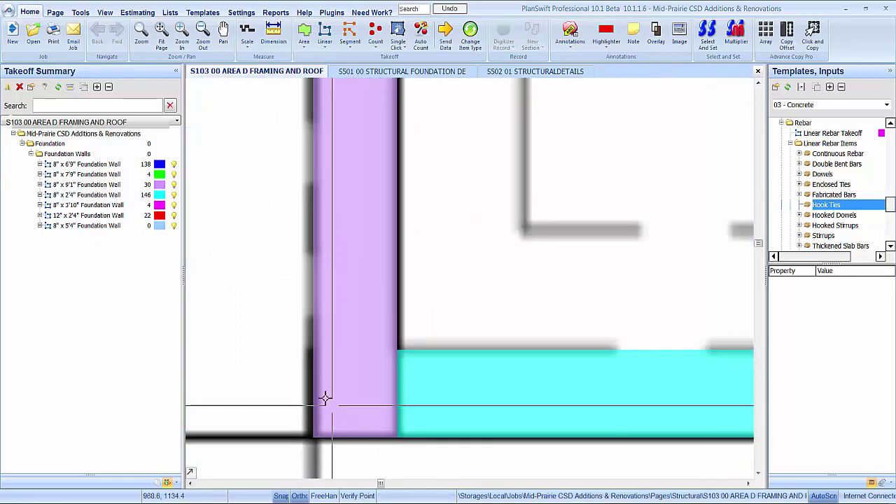
# Start a Pilaster takeoff from the Walls templates for the stud wall supports at the G2/S501 stoop
pyautogui.scroll(-5, 324, 397)
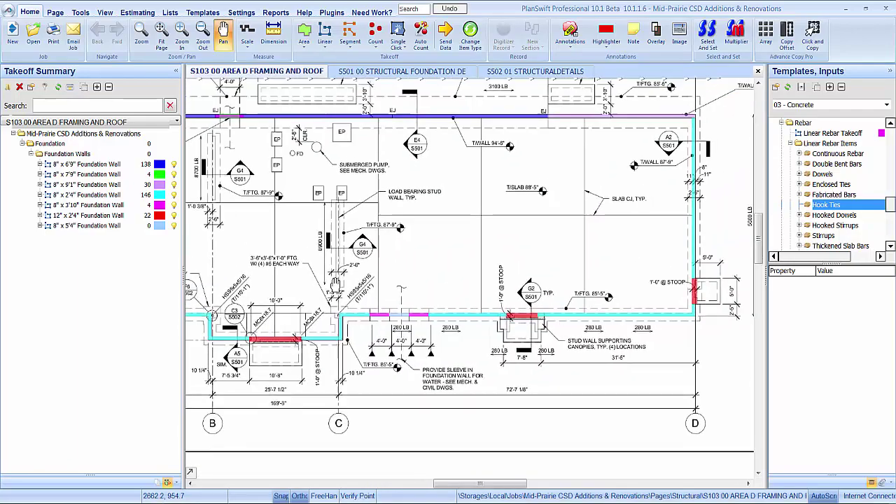
pyautogui.scroll(3, 469, 339)
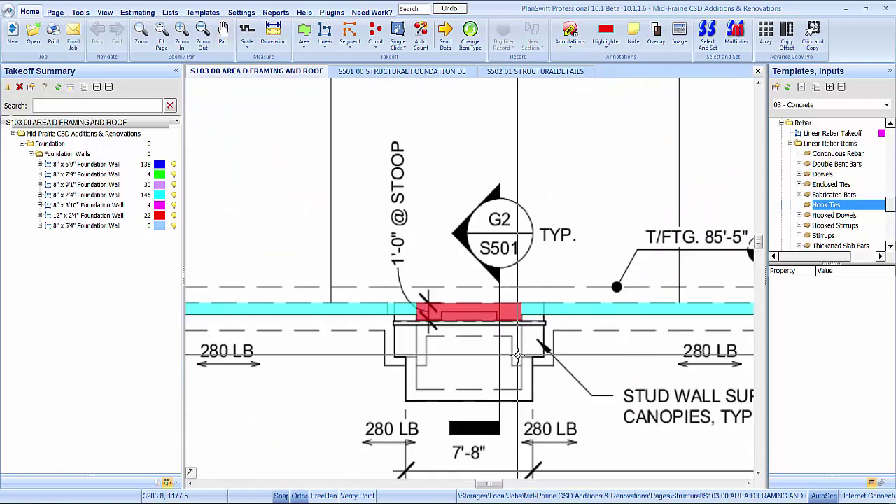
pyautogui.moveTo(462, 337); pyautogui.dragTo(339, 280)
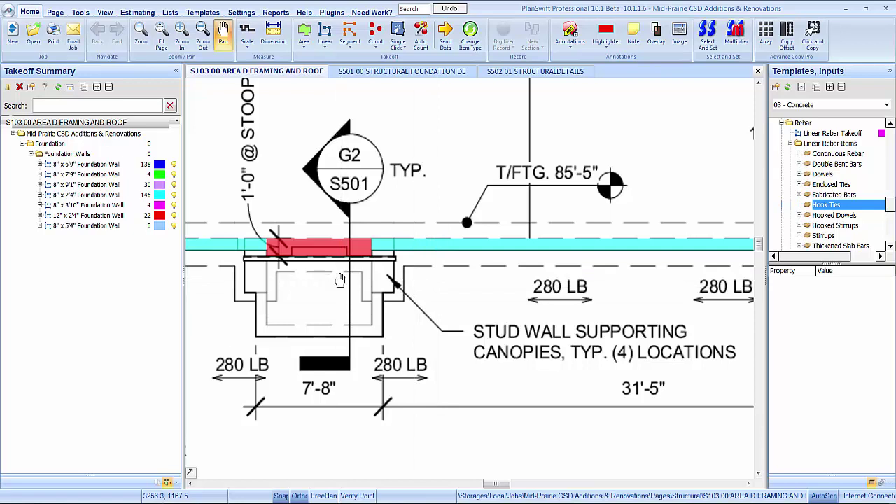
pyautogui.moveTo(341, 279); pyautogui.dragTo(343, 282)
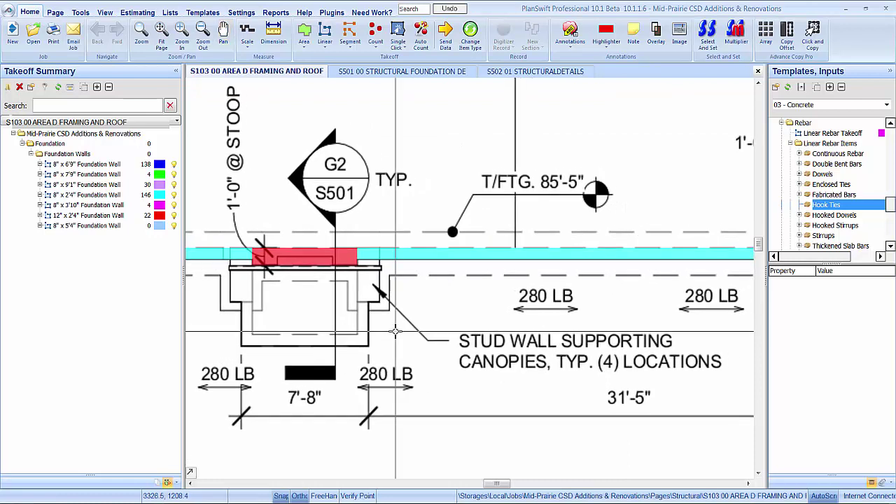
pyautogui.scroll(8, 824, 180)
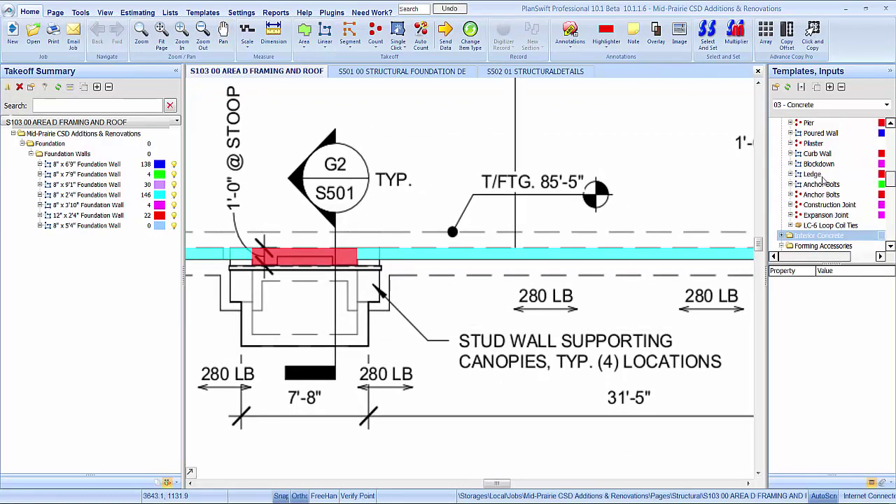
pyautogui.scroll(1, 823, 179)
pyautogui.click(816, 175)
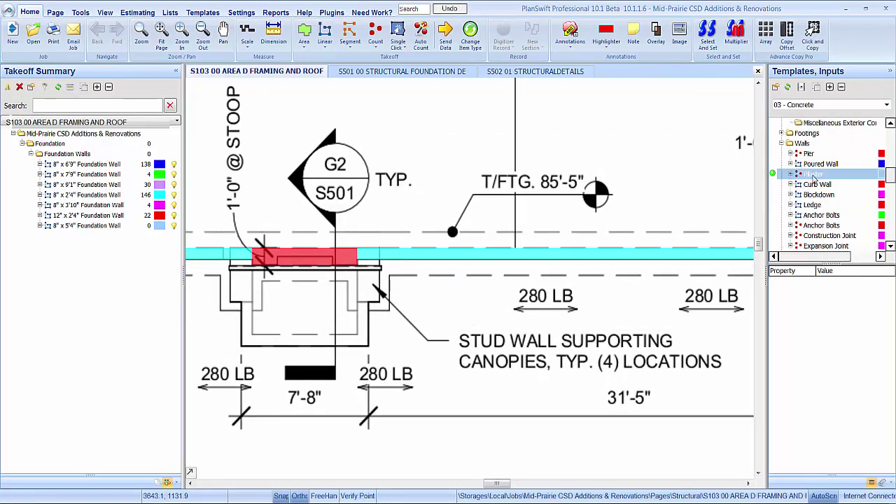
pyautogui.click(814, 177)
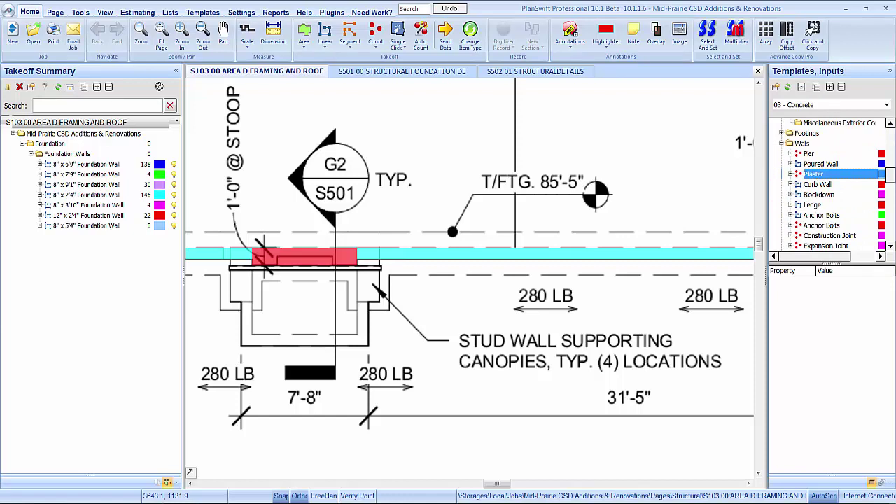
# Add a Pilaster takeoff to the 8" x 2'4" Foundation Wall with length 3 ft, width 1.33 ft and height [..\Height]
pyautogui.click(102, 194)
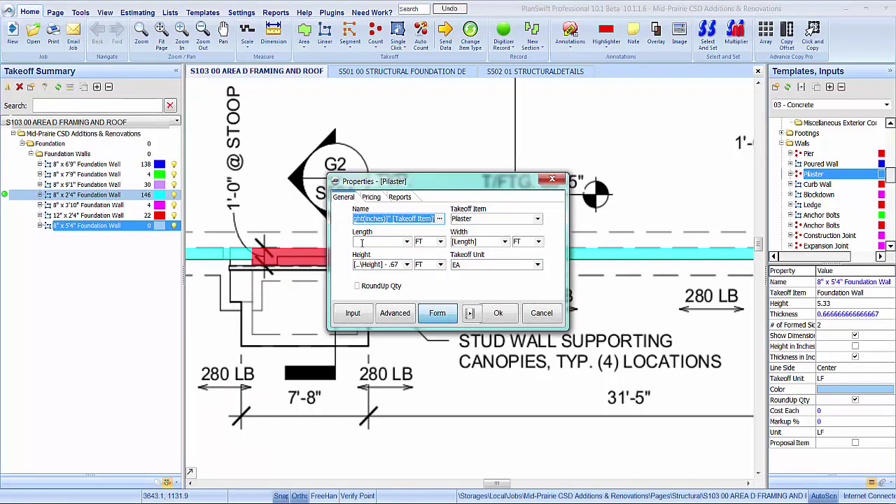
pyautogui.click(364, 243)
pyautogui.write('3')
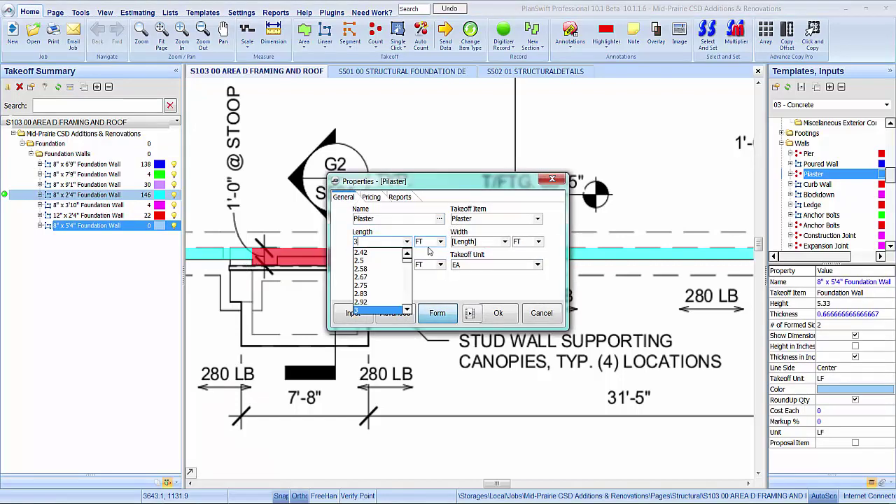
pyautogui.click(497, 240)
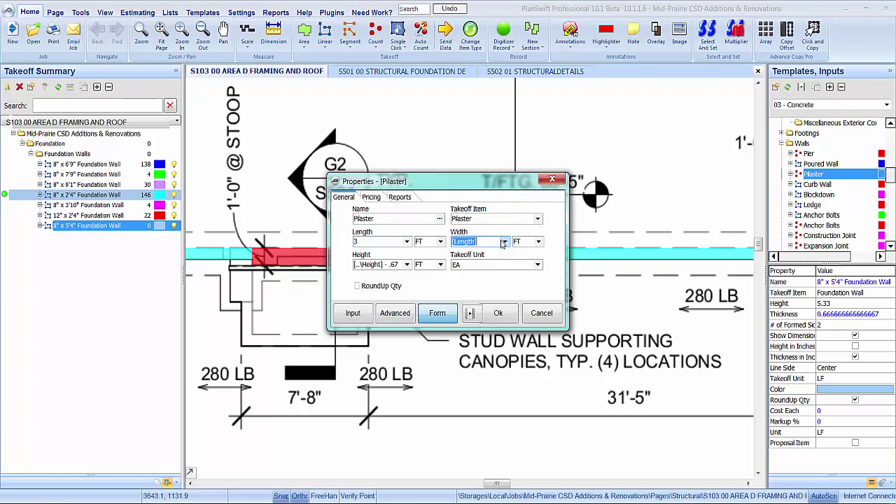
pyautogui.click(504, 242)
pyautogui.scroll(3, 482, 258)
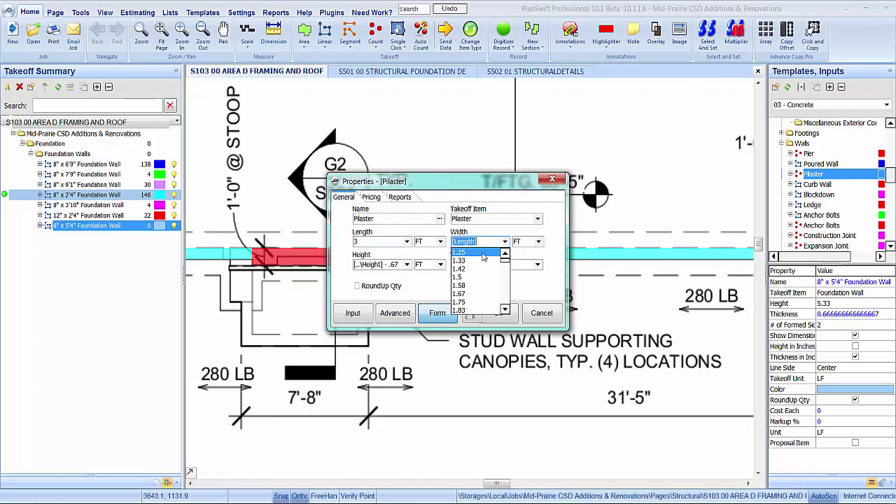
pyautogui.click(476, 261)
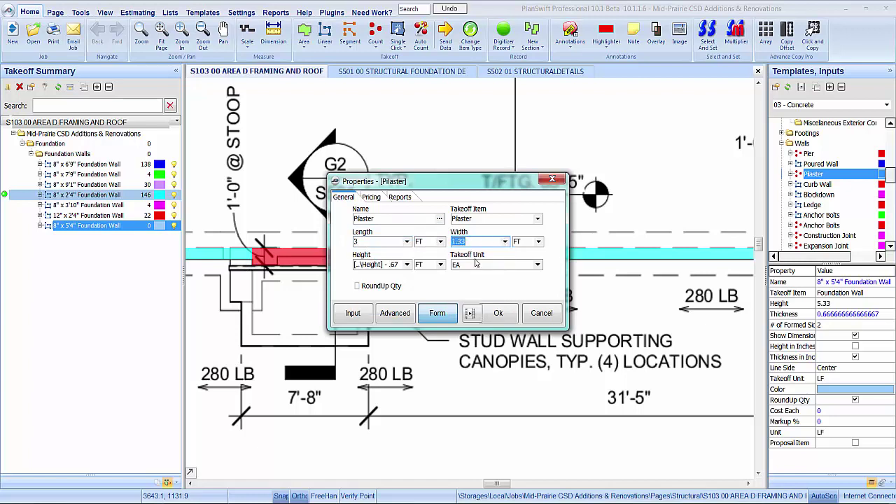
pyautogui.click(406, 264)
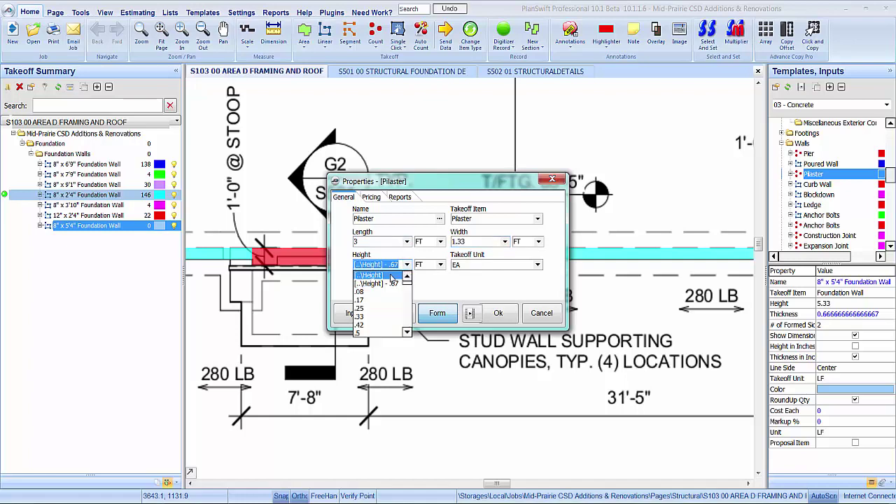
pyautogui.click(383, 273)
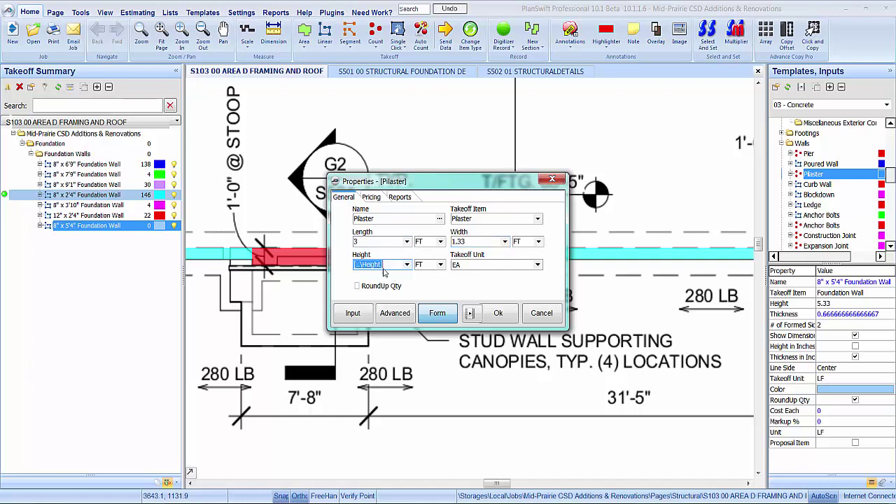
pyautogui.click(492, 314)
# Place one 36" x 16" x 2'4" Pilaster at the left end of the red wall at the stoop marked 6'-4"
pyautogui.scroll(-4, 567, 303)
pyautogui.scroll(-2, 567, 303)
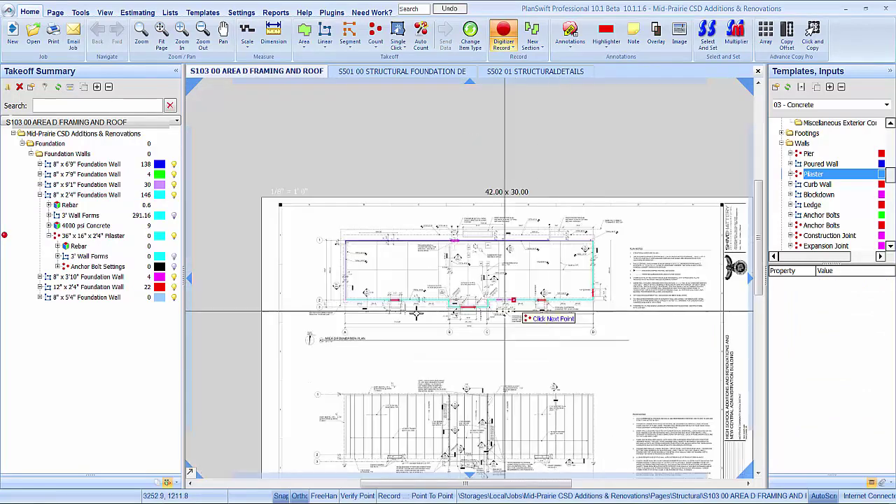
pyautogui.scroll(6, 546, 297)
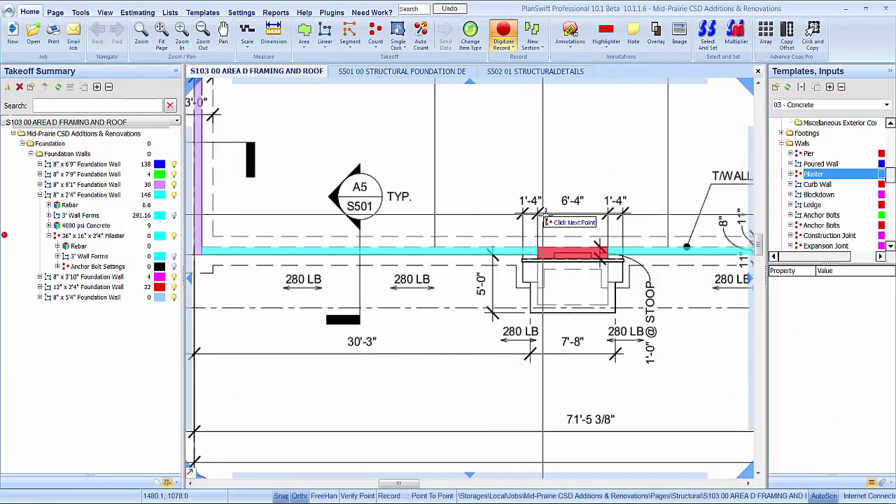
pyautogui.scroll(4, 524, 247)
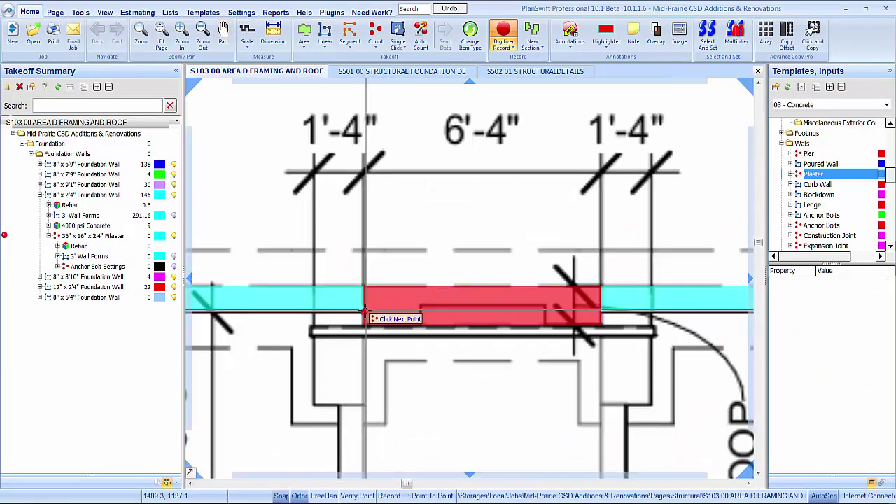
pyautogui.click(364, 312)
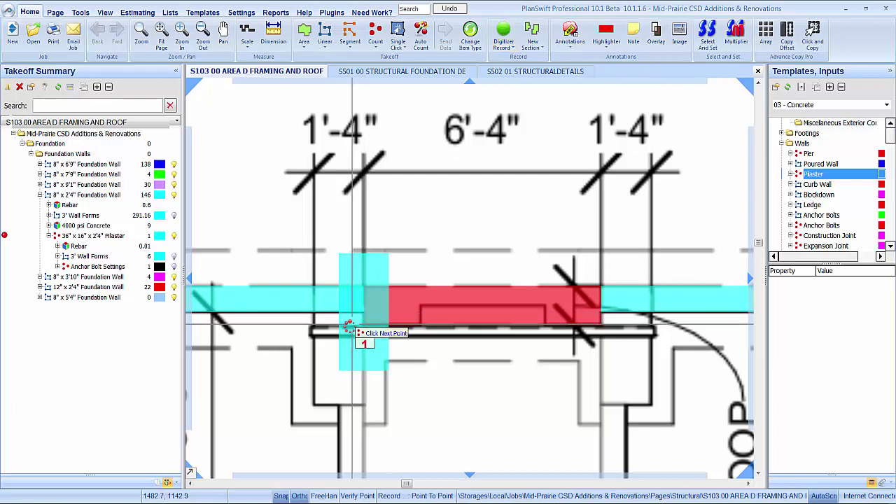
pyautogui.press('Escape')
# Move the placed pilaster left into its 1'-4" wide outline and down 10" at an angle of 270°
pyautogui.click(349, 327)
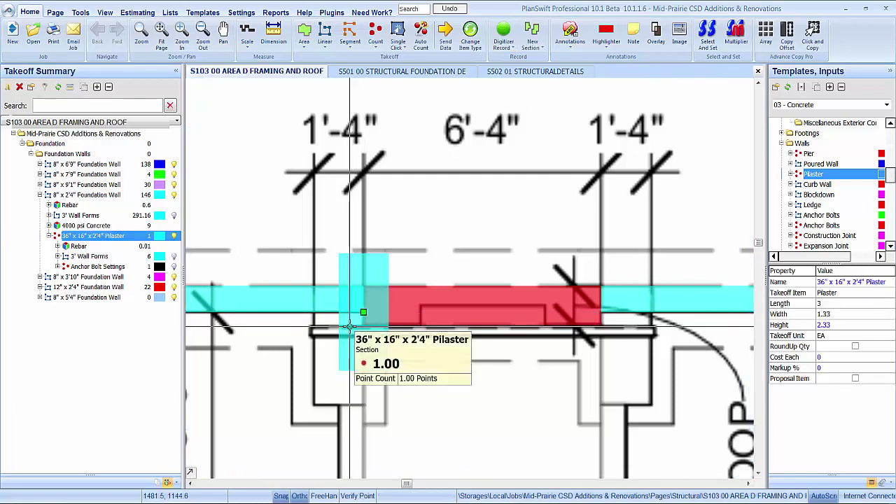
pyautogui.press('m')
pyautogui.press('Return')
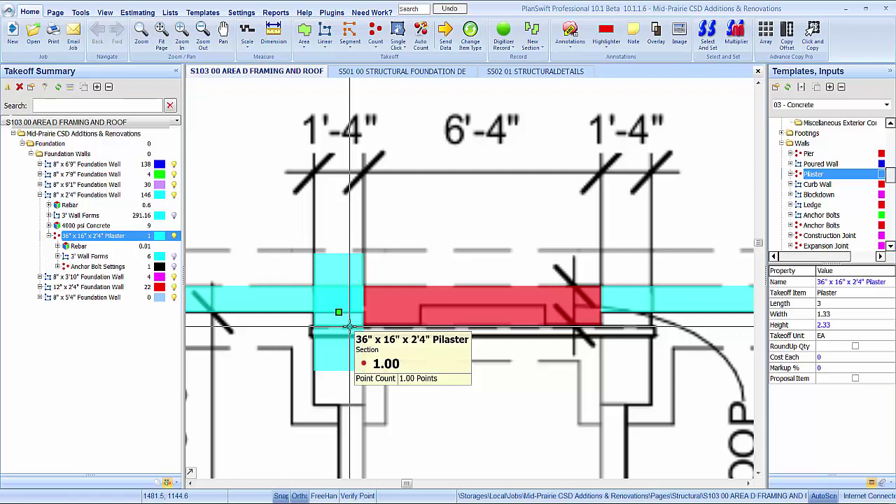
pyautogui.press('Down')
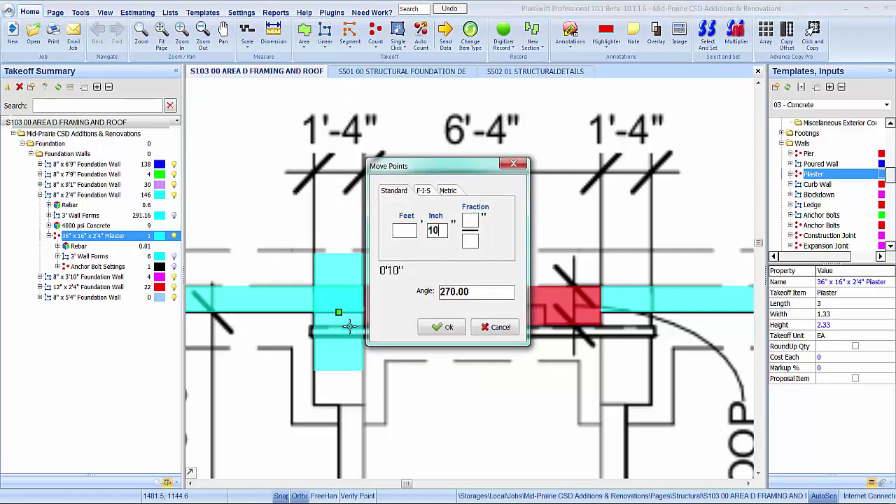
pyautogui.press('Return')
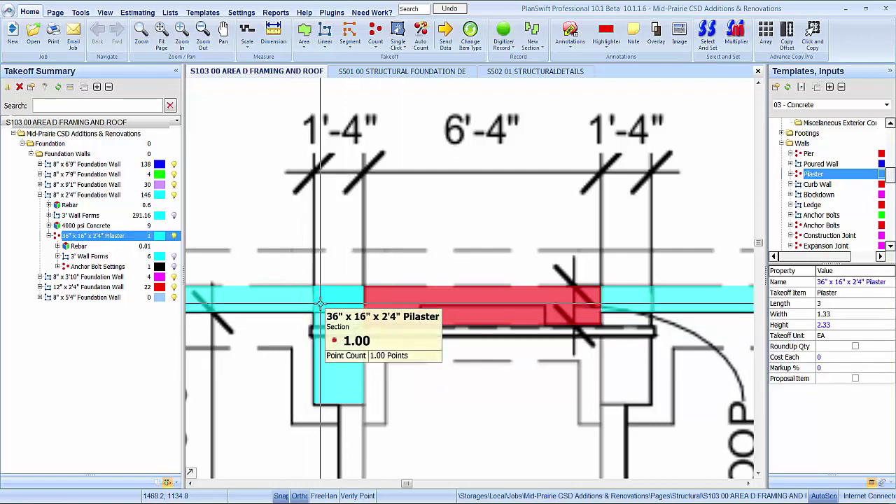
# Copy the pilaster once, 7'8" away at angle 0, to the other side of the same stoop
pyautogui.press('m')
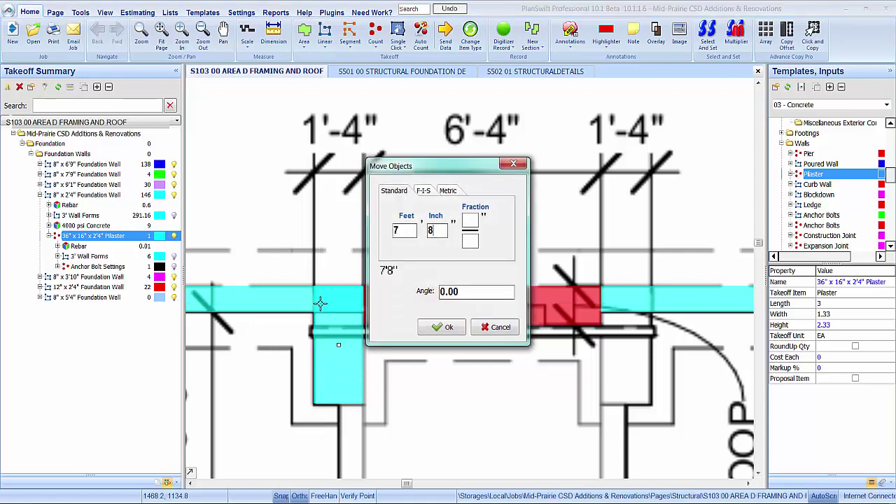
pyautogui.press('Return')
pyautogui.press('Return')
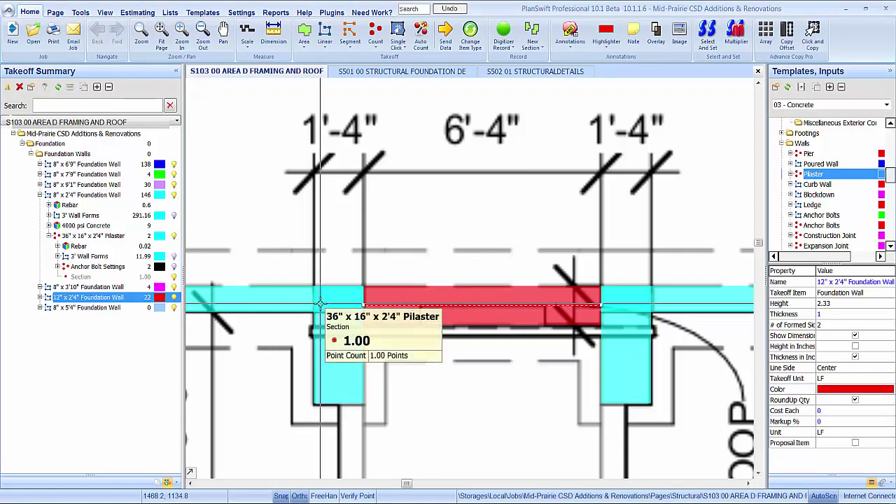
pyautogui.moveTo(467, 404); pyautogui.dragTo(424, 354)
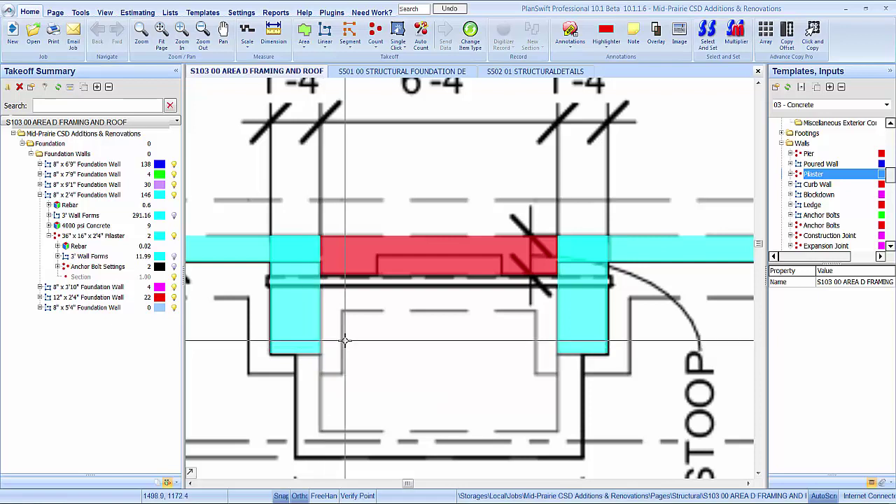
pyautogui.moveTo(377, 350); pyautogui.dragTo(351, 345)
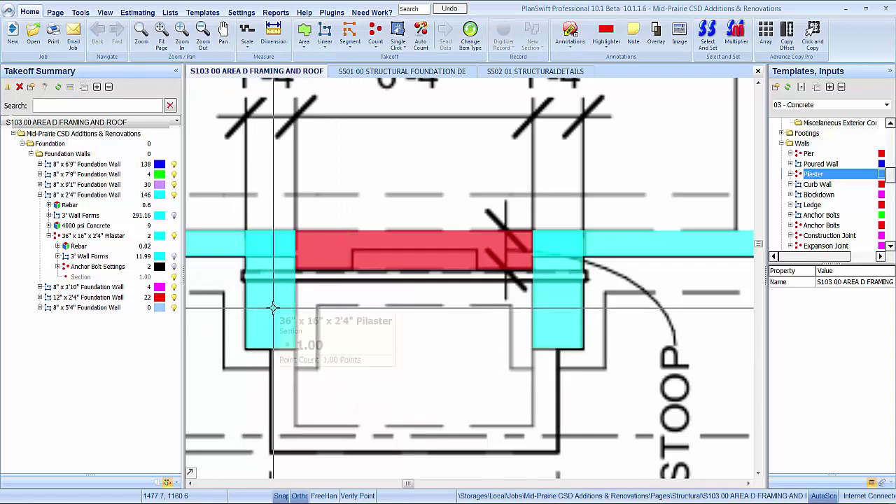
# Resume recording the 36" x 16" x 2'4" Pilaster and place one at the left end of the red wall at the G2/S501 stoop
pyautogui.scroll(-4, 297, 329)
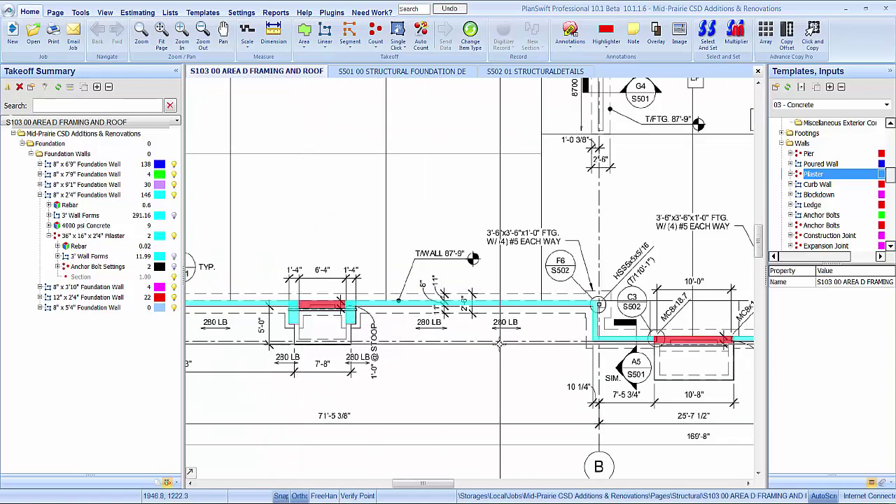
pyautogui.scroll(-1, 500, 344)
pyautogui.moveTo(484, 368); pyautogui.dragTo(312, 310)
pyautogui.moveTo(650, 326); pyautogui.dragTo(549, 340)
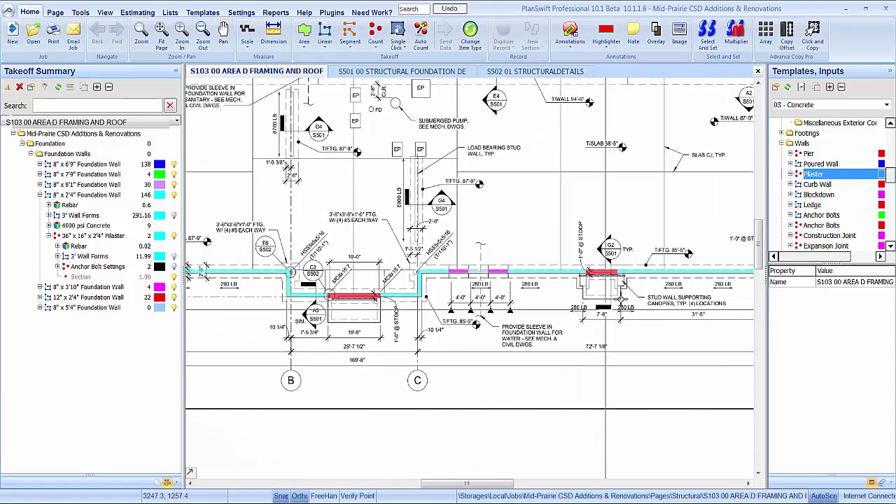
pyautogui.scroll(3, 622, 298)
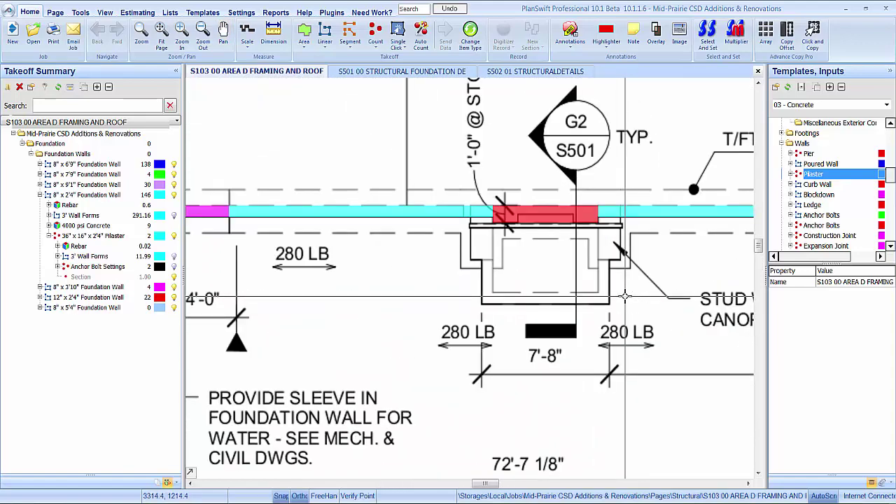
pyautogui.moveTo(625, 297); pyautogui.dragTo(562, 315)
pyautogui.click(78, 287)
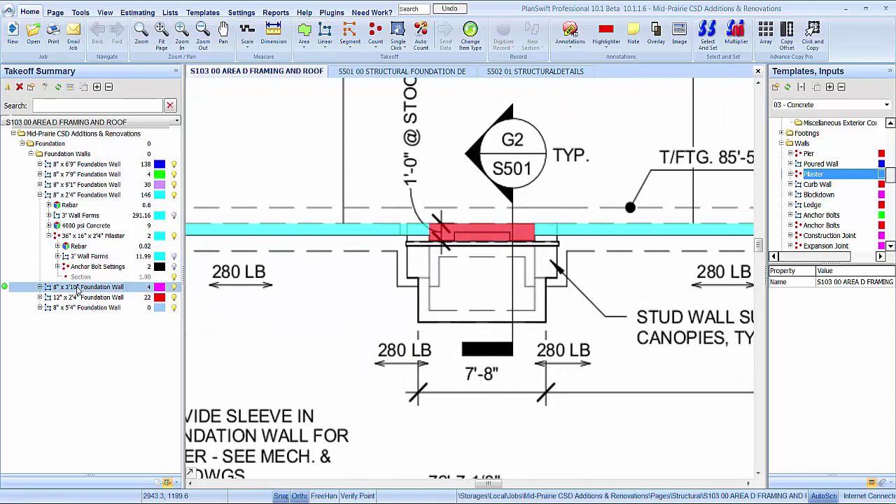
pyautogui.click(87, 236)
pyautogui.click(5, 238)
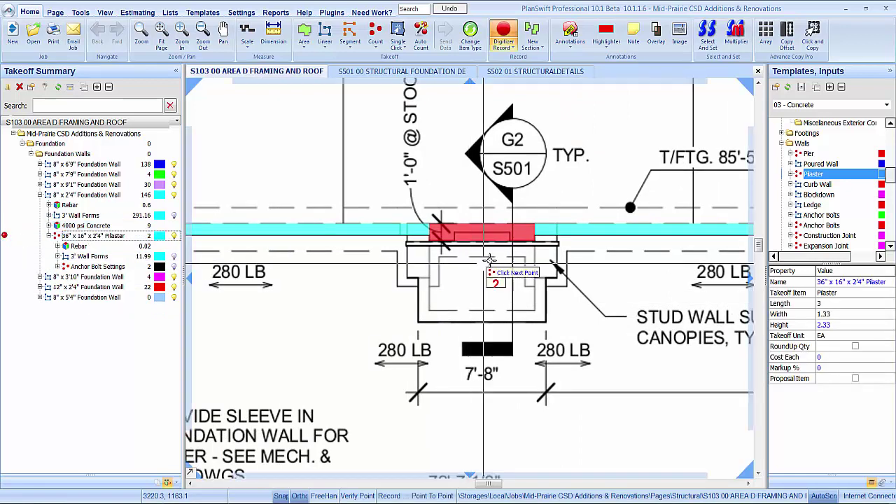
pyautogui.click(432, 232)
# Move the G2/S501 stoop's new pilaster left into its outline and down 10" at an angle of 270°
pyautogui.click(425, 242)
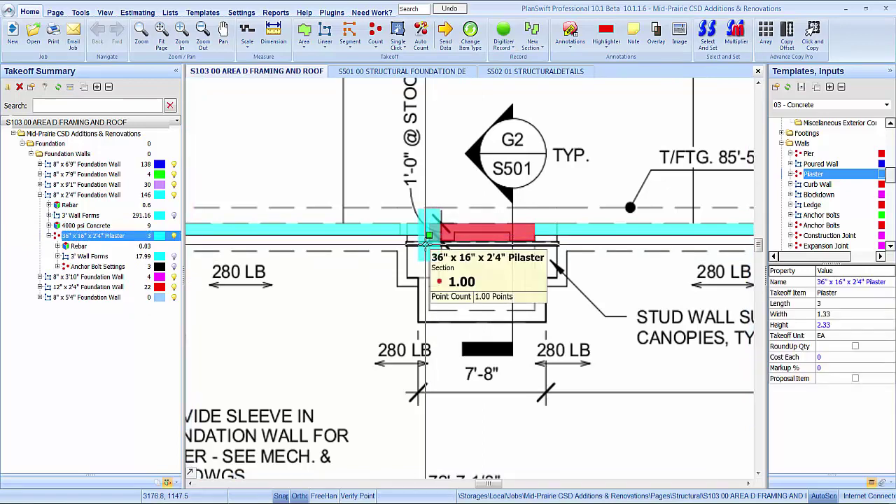
pyautogui.press('Left')
pyautogui.press('Return')
pyautogui.press('Down')
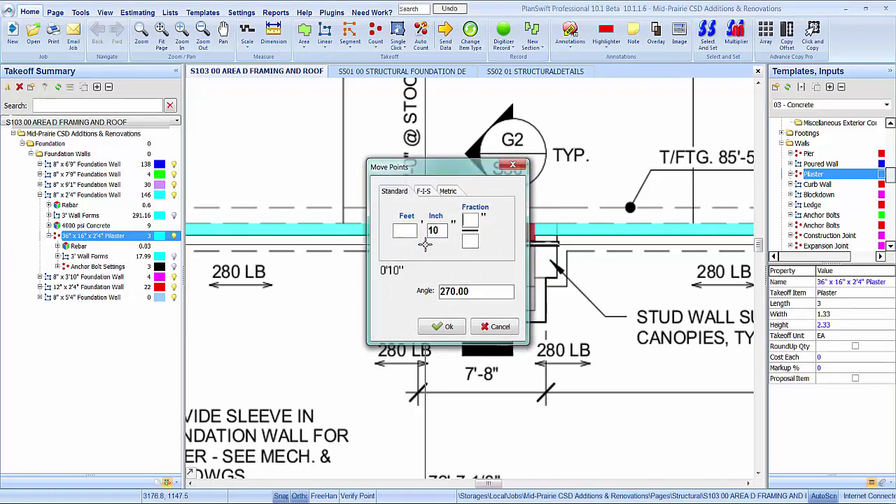
pyautogui.press('Return')
pyautogui.scroll(3, 483, 291)
pyautogui.press('Escape')
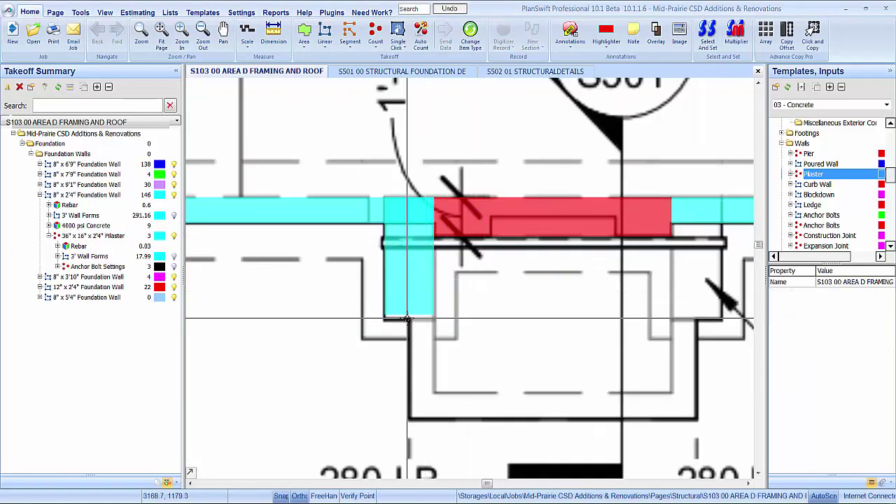
# Copy the G2/S501 stoop's left pilaster once at angle 0 across the 7'-8" stoop to its other side and inspect the copy's alignment
pyautogui.scroll(3, 413, 321)
pyautogui.scroll(-1, 413, 320)
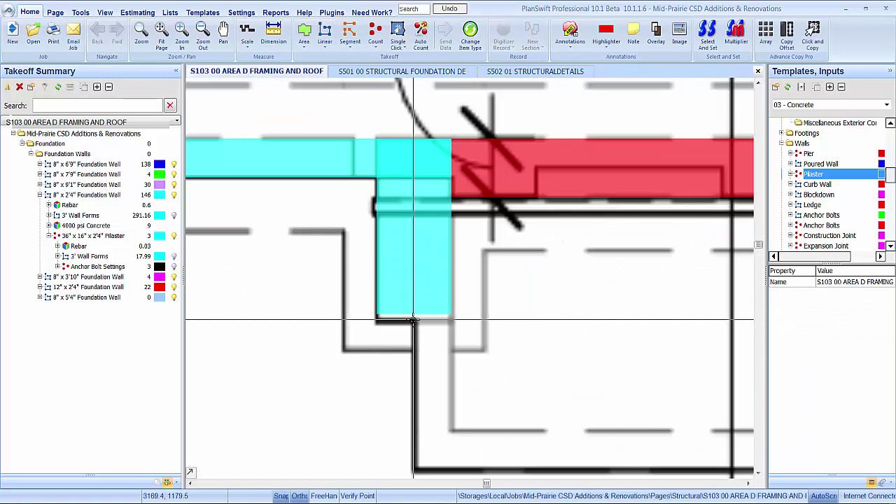
pyautogui.scroll(-1, 447, 298)
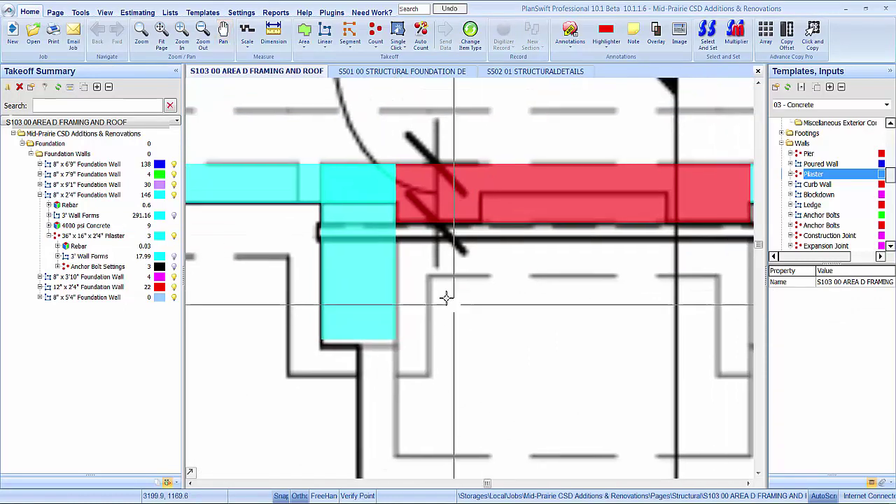
pyautogui.click(354, 252)
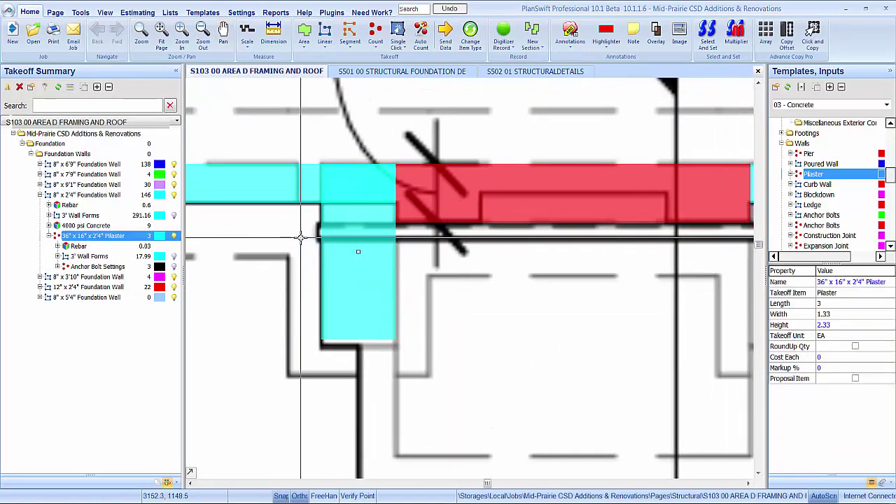
pyautogui.write('7')
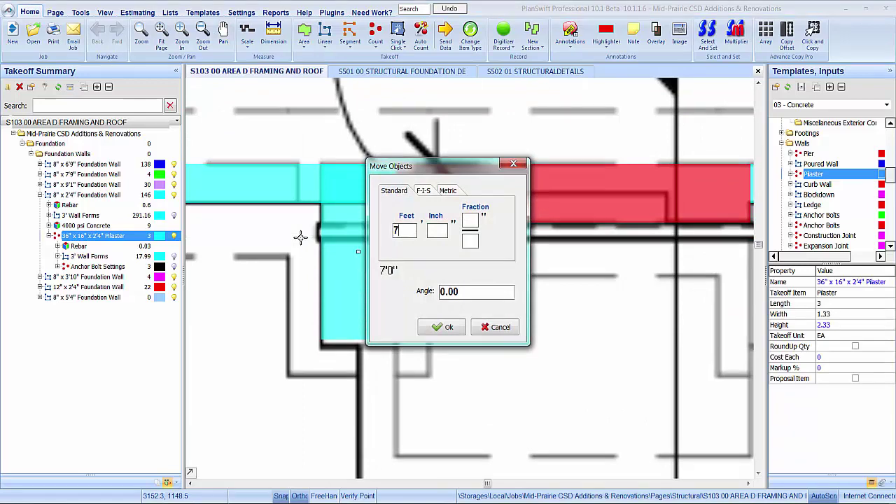
pyautogui.press('Return')
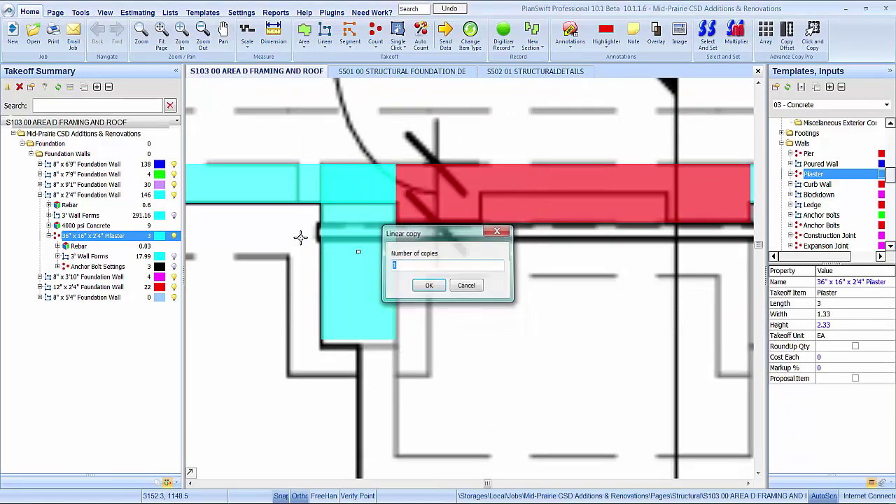
pyautogui.press('Return')
pyautogui.scroll(3, 389, 260)
pyautogui.moveTo(284, 250); pyautogui.dragTo(442, 248)
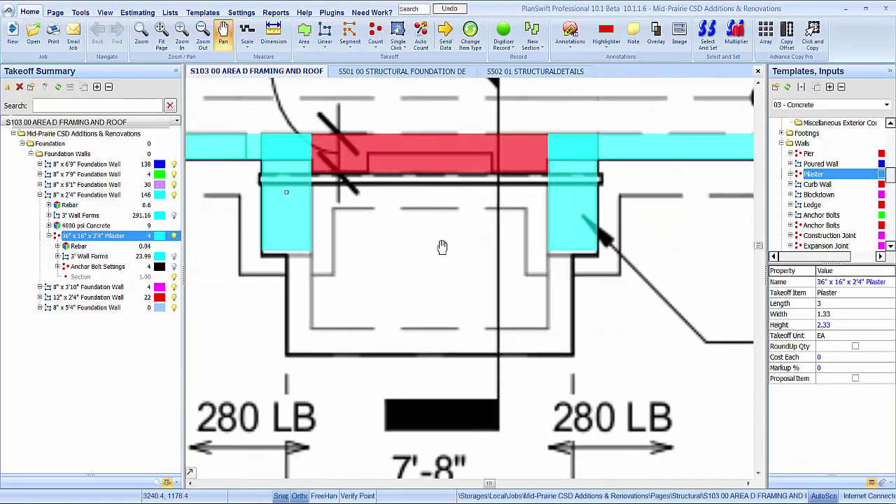
pyautogui.click(443, 247)
pyautogui.scroll(3, 536, 199)
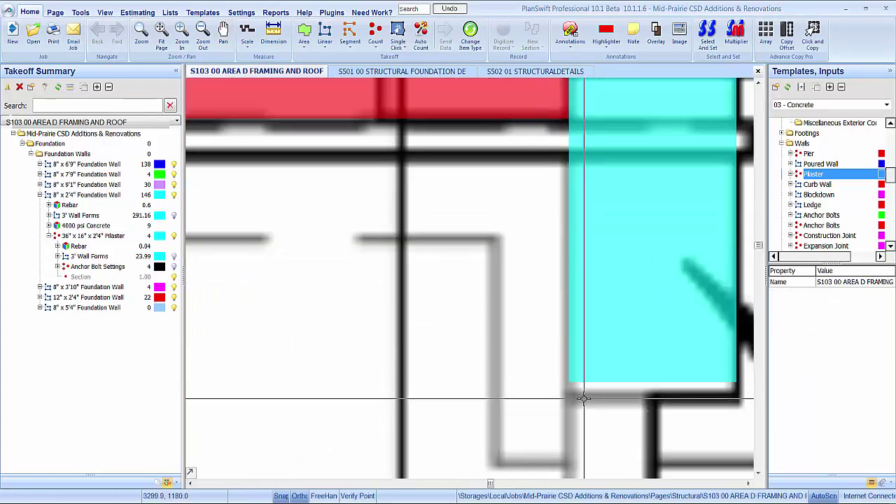
pyautogui.scroll(-1, 558, 385)
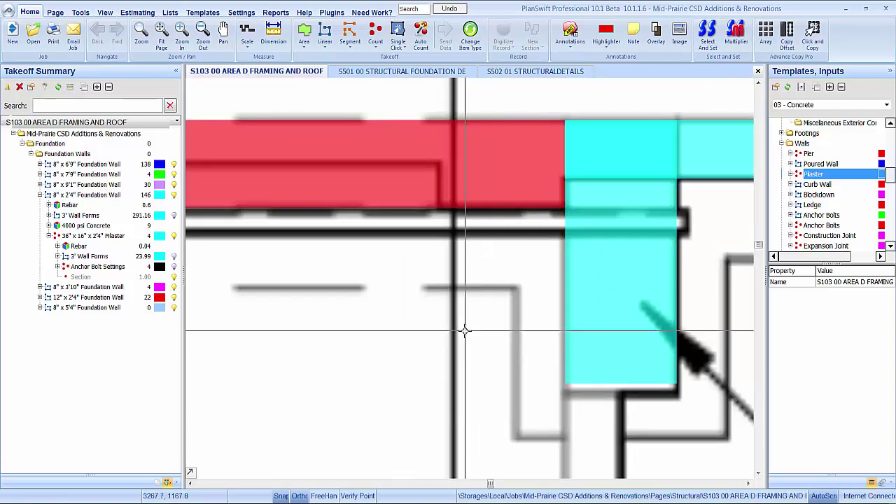
# Delete the Anchor Bolt Settings from the 36" x 16" x 2'4" Pilaster in the takeoff summary
pyautogui.scroll(-1, 464, 330)
pyautogui.click(82, 238)
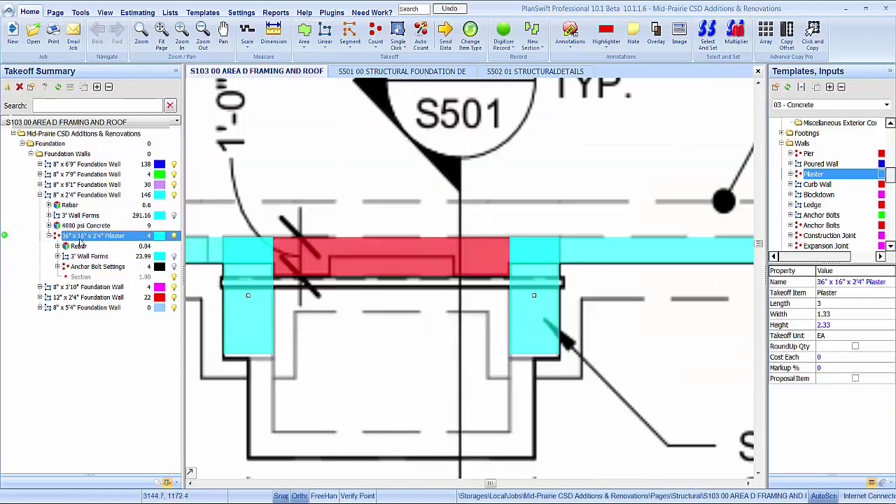
pyautogui.click(88, 266)
pyautogui.rightClick(88, 266)
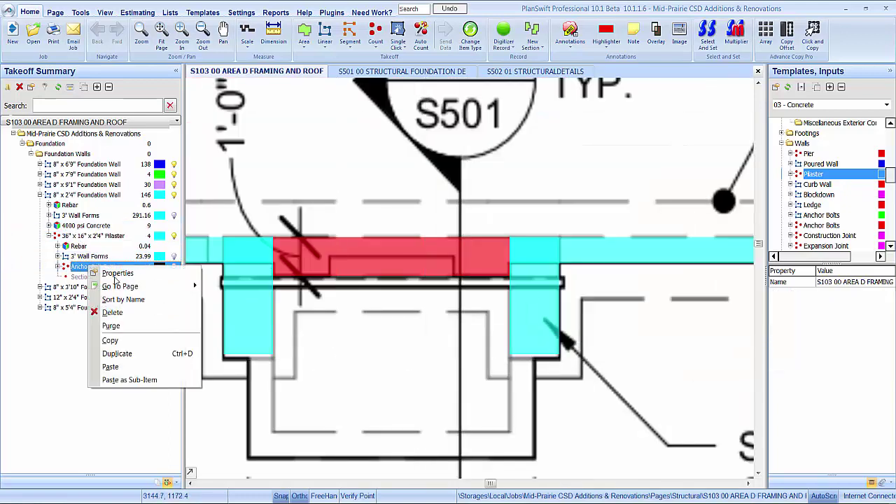
pyautogui.click(112, 313)
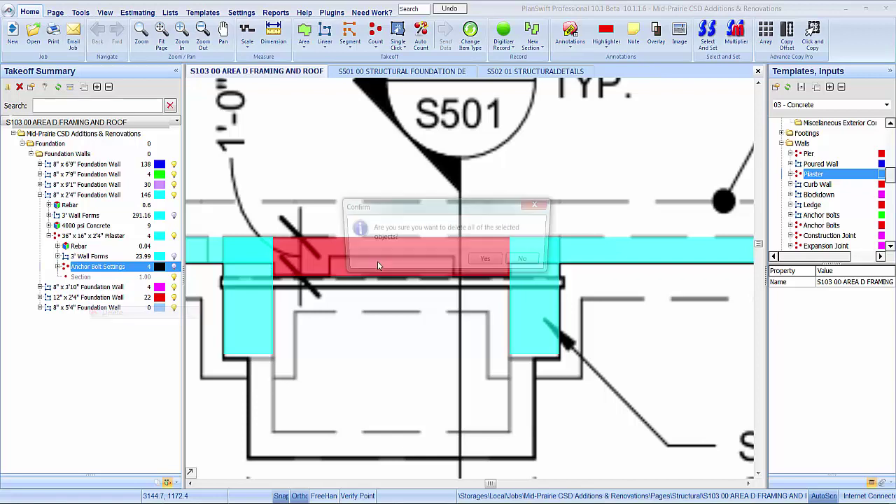
pyautogui.click(481, 261)
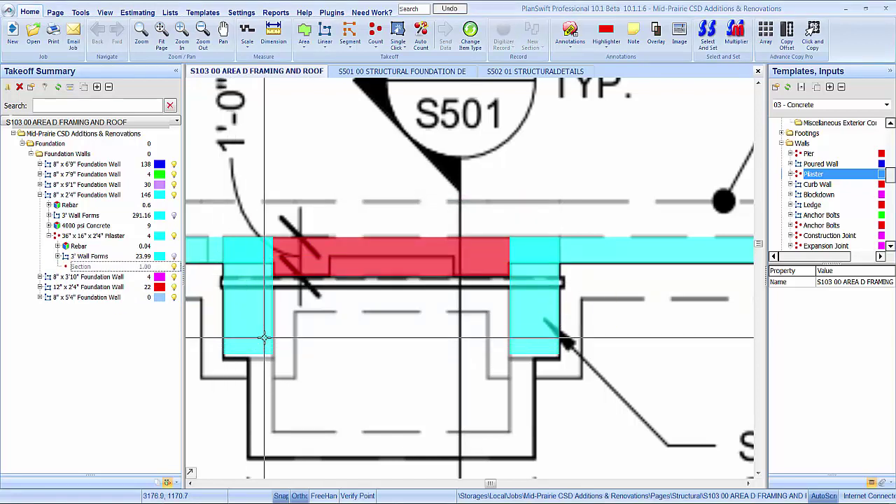
# Collapse the 36" x 16" x 2'4" Pilaster and its parent 8" x 2'4" Foundation Wall in the takeoff summary
pyautogui.moveTo(264, 338)
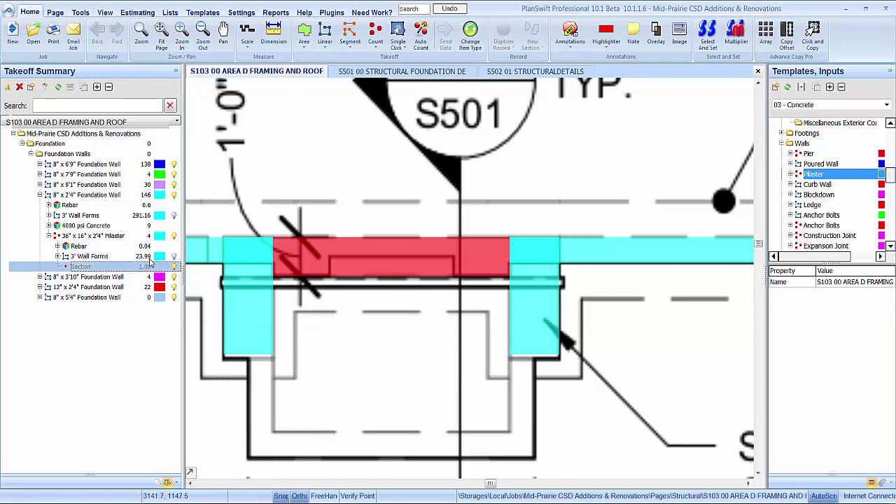
pyautogui.click(49, 236)
pyautogui.click(40, 196)
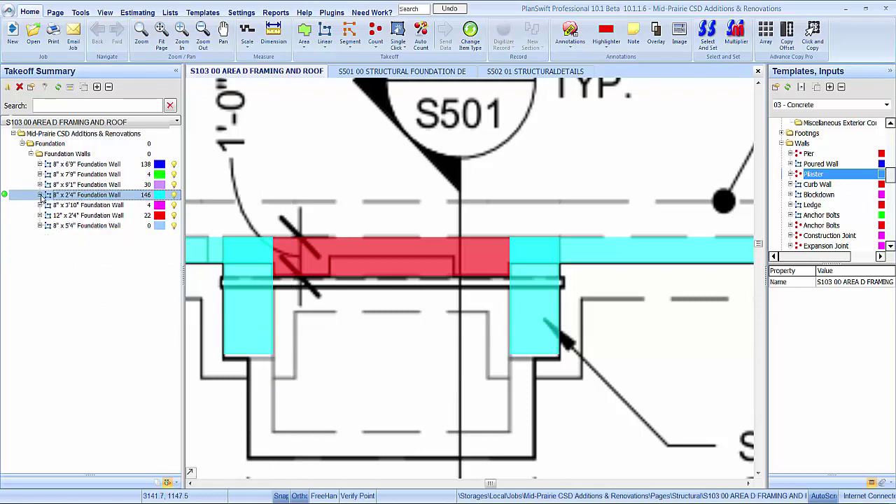
pyautogui.click(336, 184)
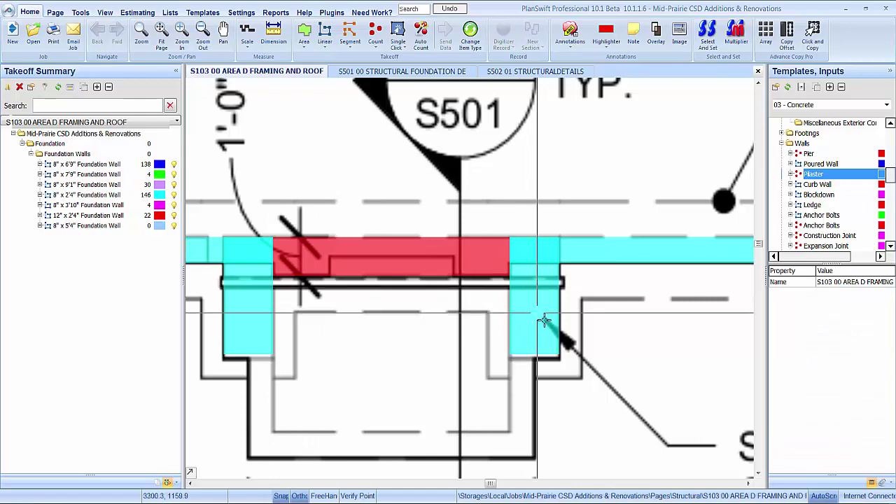
# Find the F6/S502 callout at grid B's wall corner and examine base plate plan detail F6 on sheet S502 for the pilaster dimensions
pyautogui.scroll(-3, 592, 329)
pyautogui.scroll(-2, 468, 331)
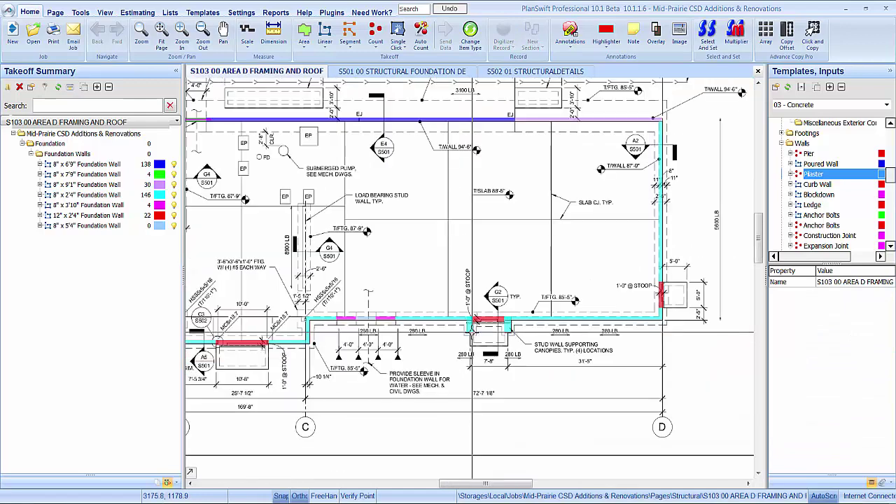
pyautogui.moveTo(355, 377); pyautogui.dragTo(511, 380)
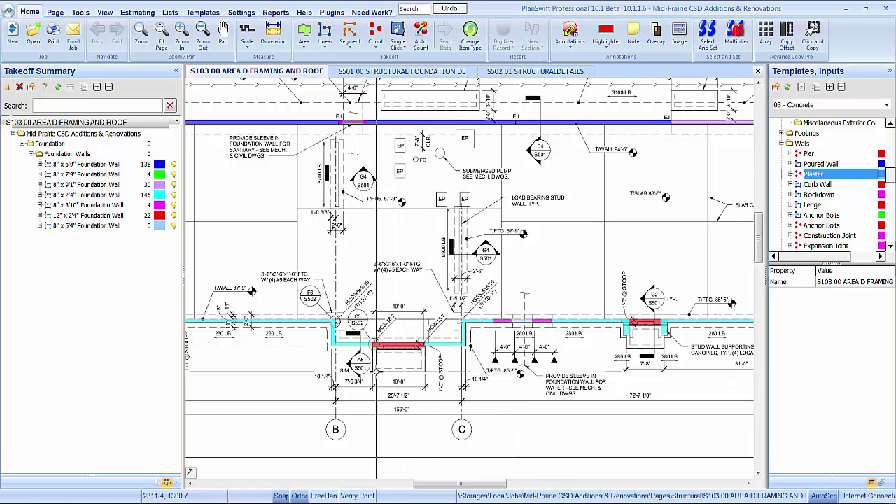
pyautogui.scroll(3, 339, 328)
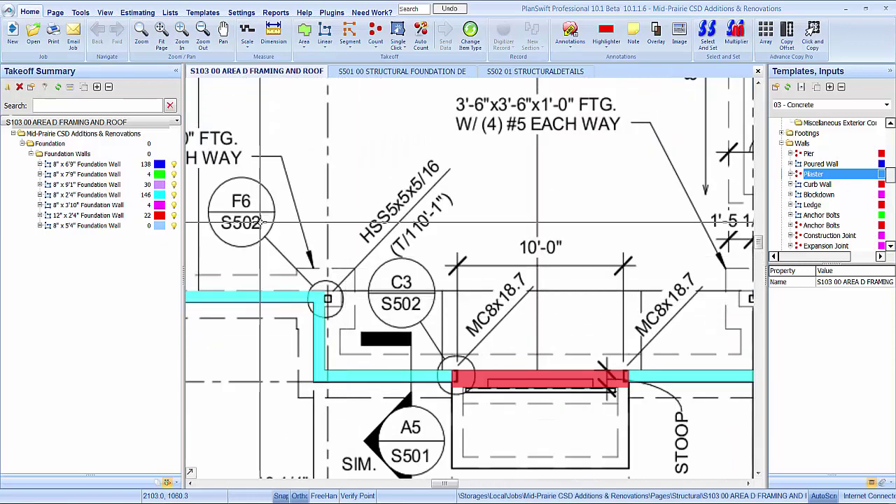
pyautogui.moveTo(277, 231); pyautogui.dragTo(319, 246)
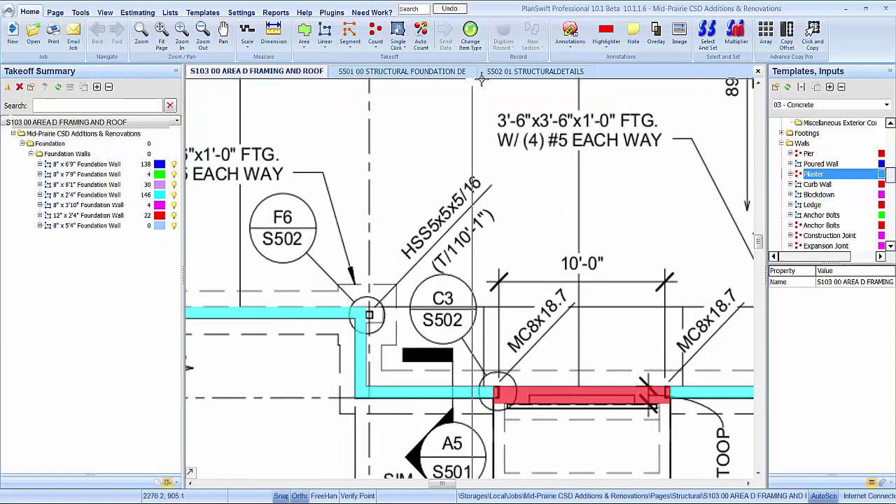
pyautogui.click(535, 71)
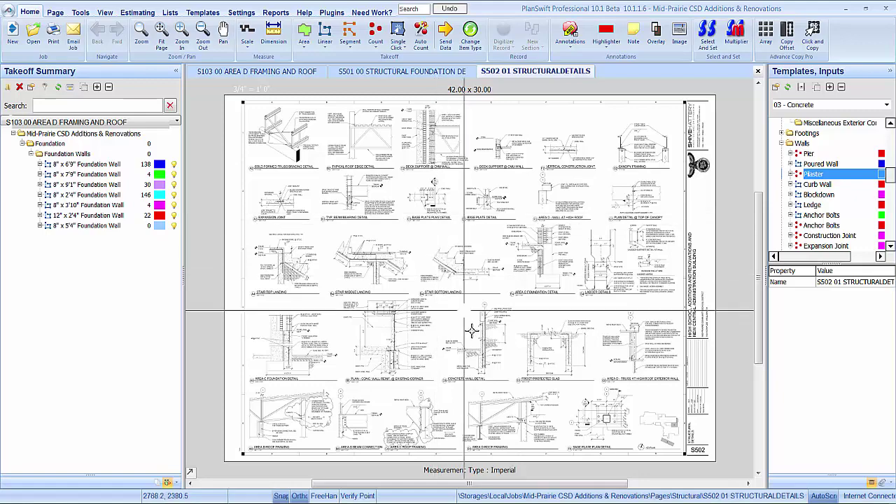
pyautogui.scroll(2, 455, 280)
pyautogui.scroll(1, 445, 269)
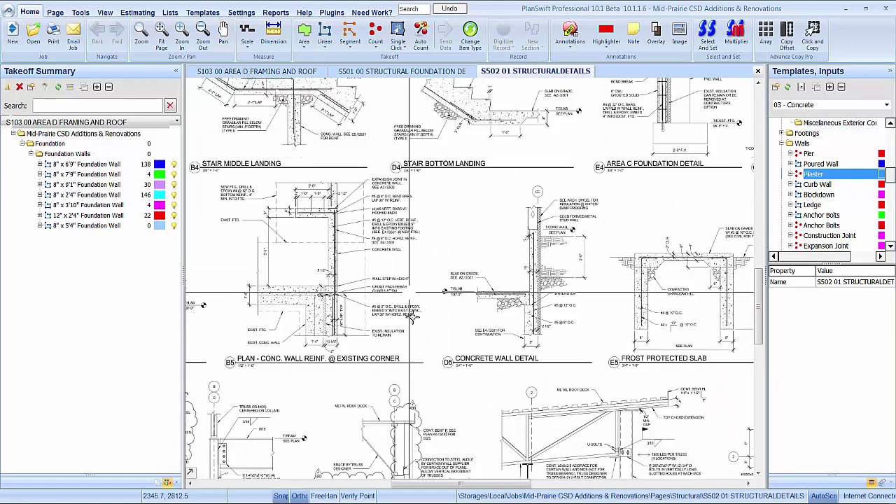
pyautogui.scroll(-1, 580, 398)
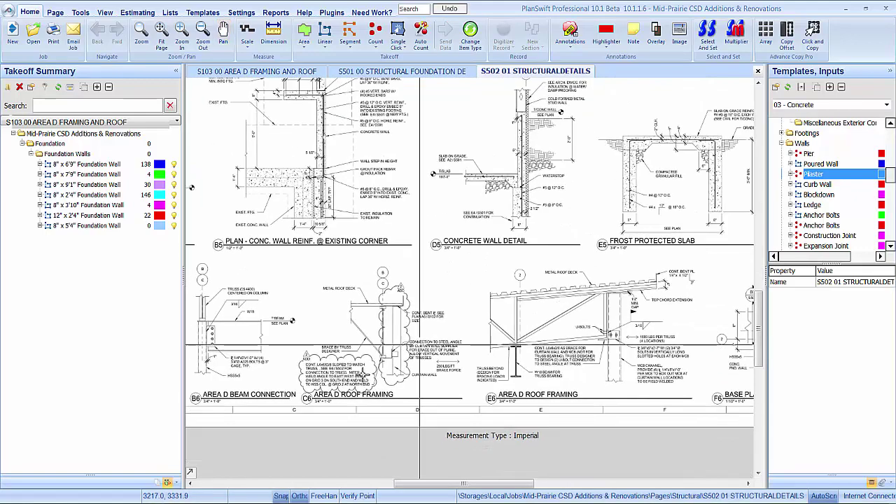
pyautogui.moveTo(560, 405)
pyautogui.mouseDown()
pyautogui.moveTo(345, 403)
pyautogui.moveTo(290, 345)
pyautogui.mouseUp()
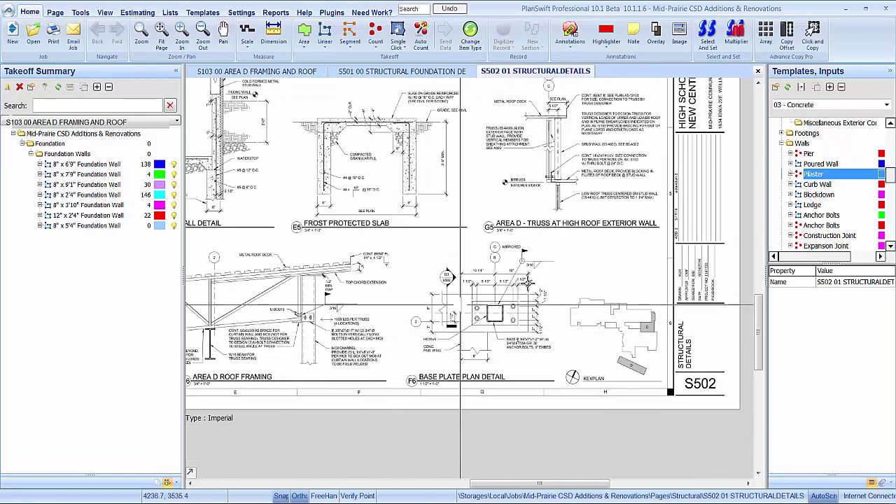
pyautogui.scroll(4, 500, 318)
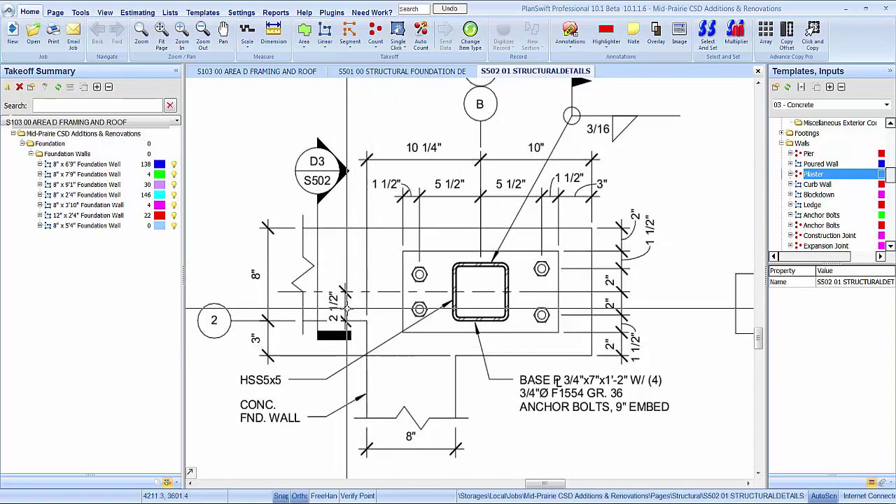
# Return to sheet S103 and start a new Pilaster under the 8" x 2'4" Foundation Wall with a length of 11 IN
pyautogui.click(295, 72)
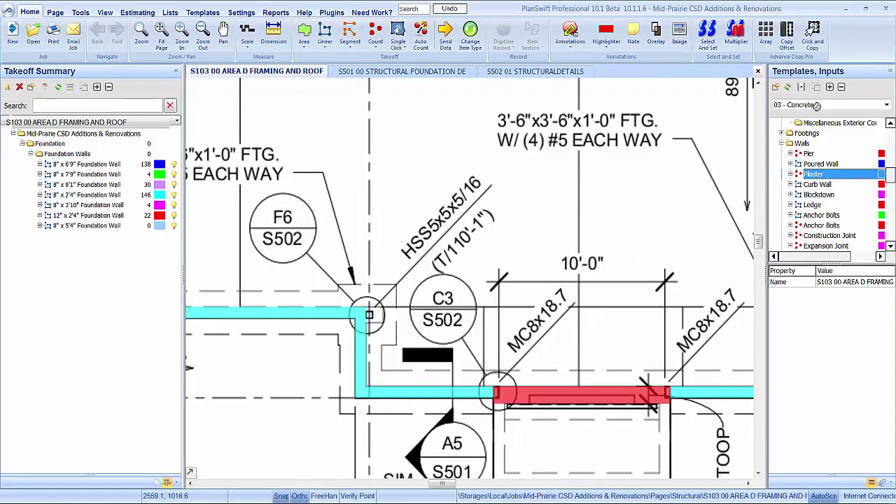
pyautogui.click(83, 196)
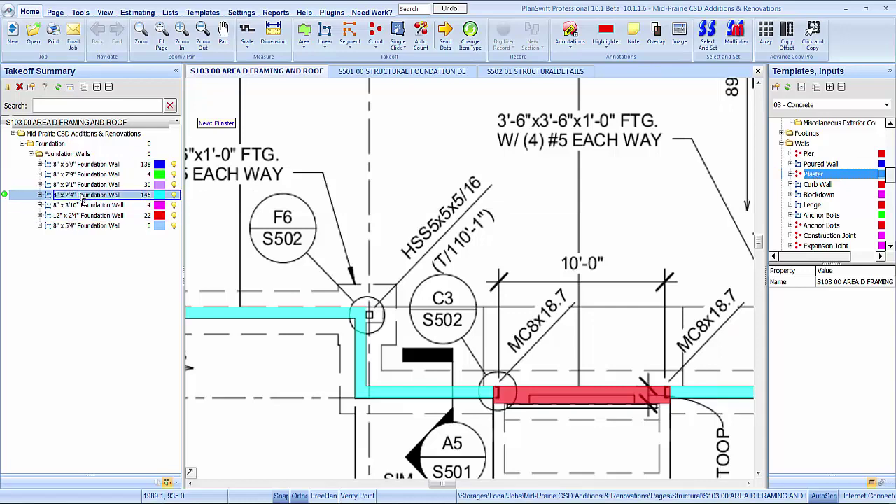
pyautogui.doubleClick(83, 196)
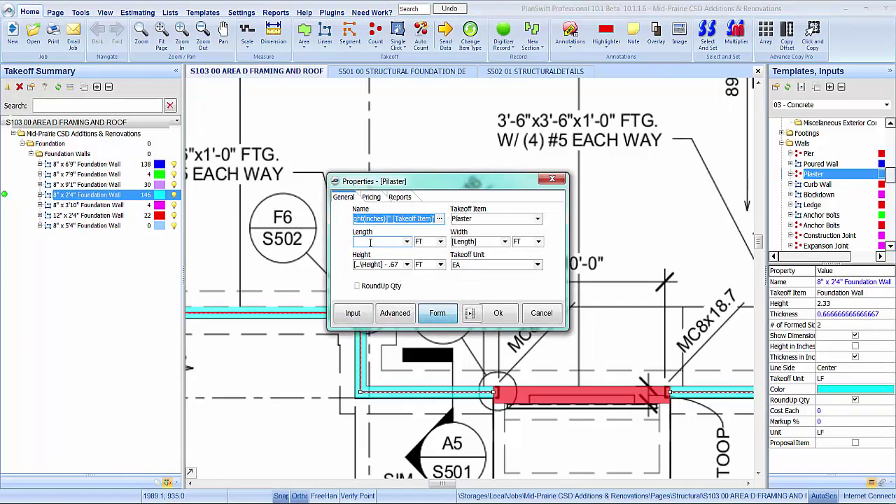
pyautogui.click(371, 242)
pyautogui.write('11')
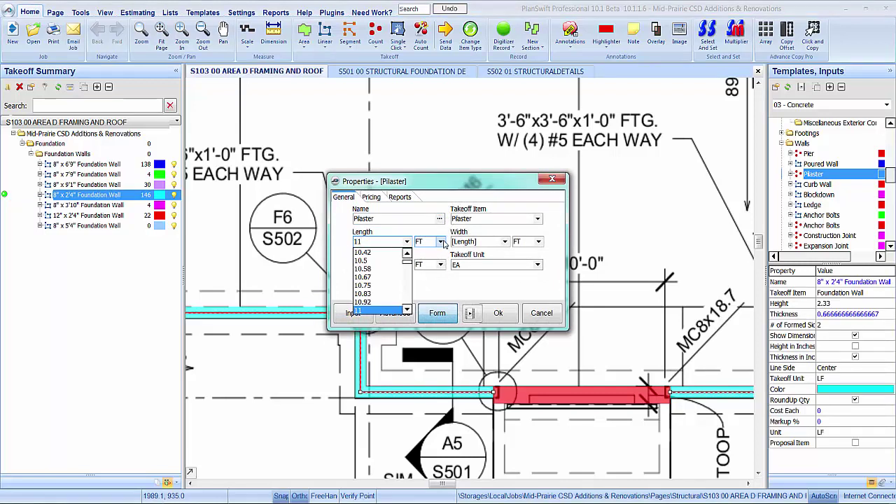
pyautogui.click(441, 242)
pyautogui.click(433, 252)
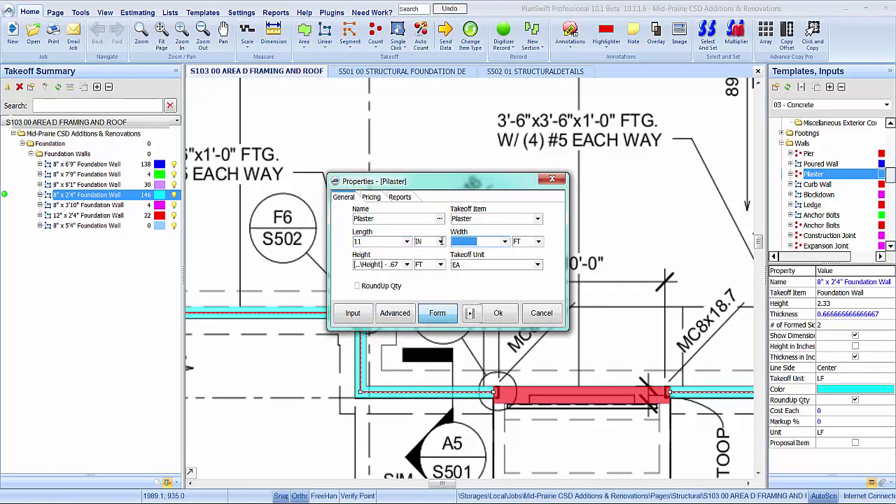
# Set the new pilaster's width to 20.25 IN and its height to the parent's [..\Height], and accept the properties
pyautogui.write('20.25')
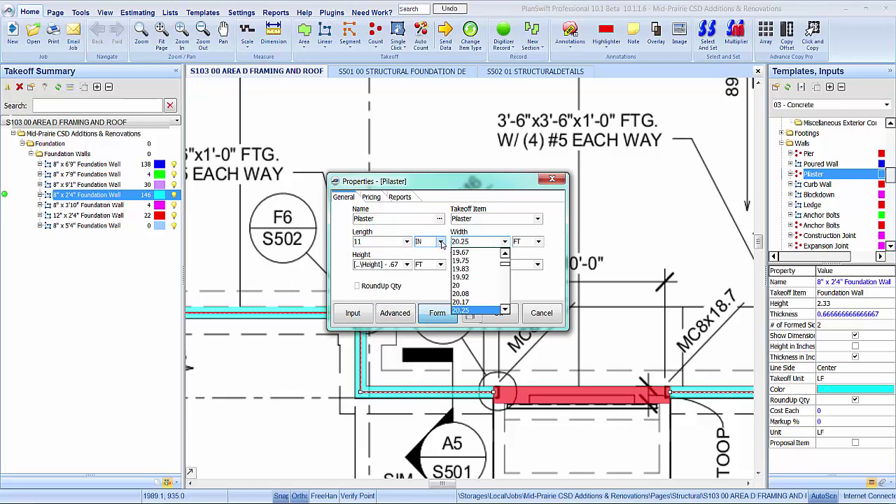
pyautogui.click(537, 241)
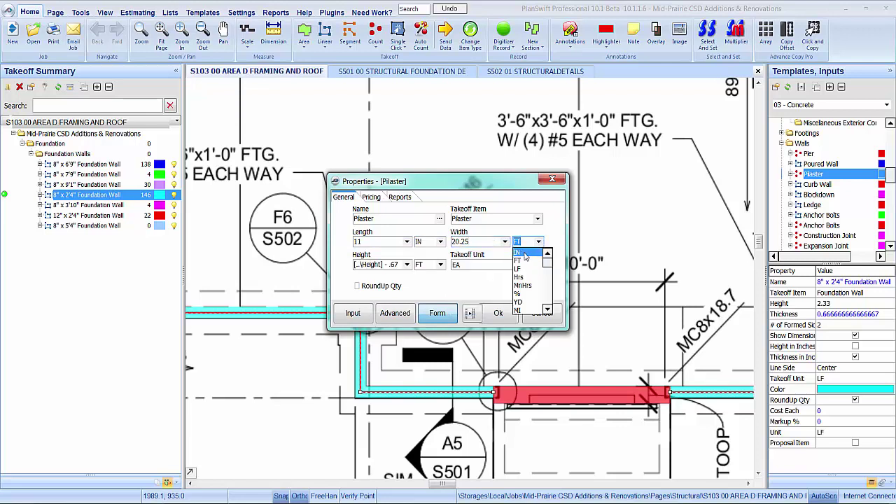
pyautogui.click(525, 253)
pyautogui.click(407, 264)
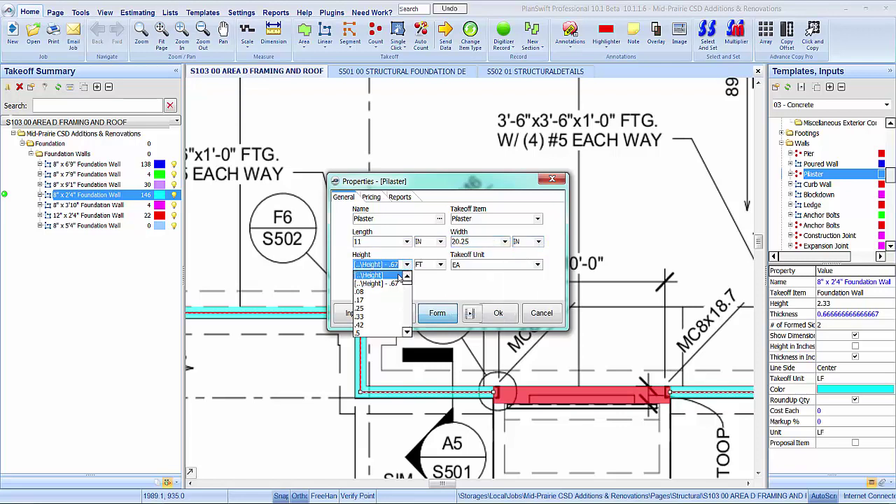
pyautogui.click(397, 276)
pyautogui.click(500, 316)
# Place one 11" x 20" x 2'4" Pilaster at the grid B wall corner and one at the grid C wall corner
pyautogui.scroll(5, 358, 308)
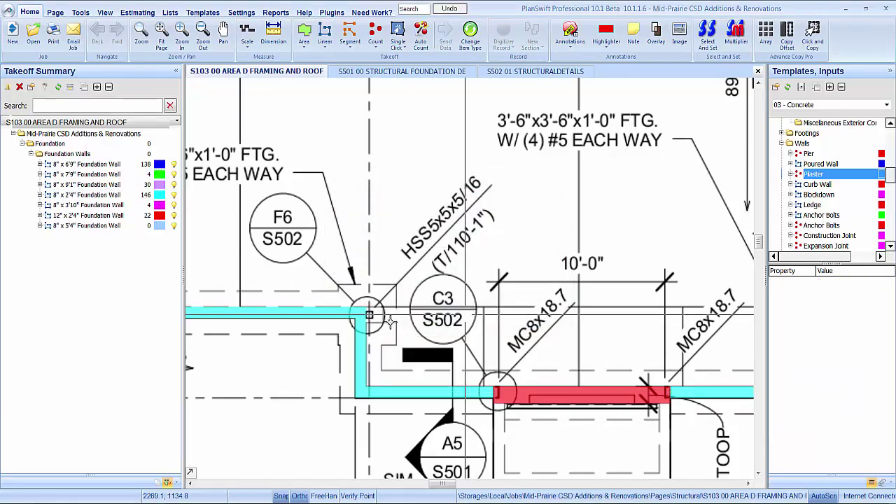
pyautogui.click(340, 298)
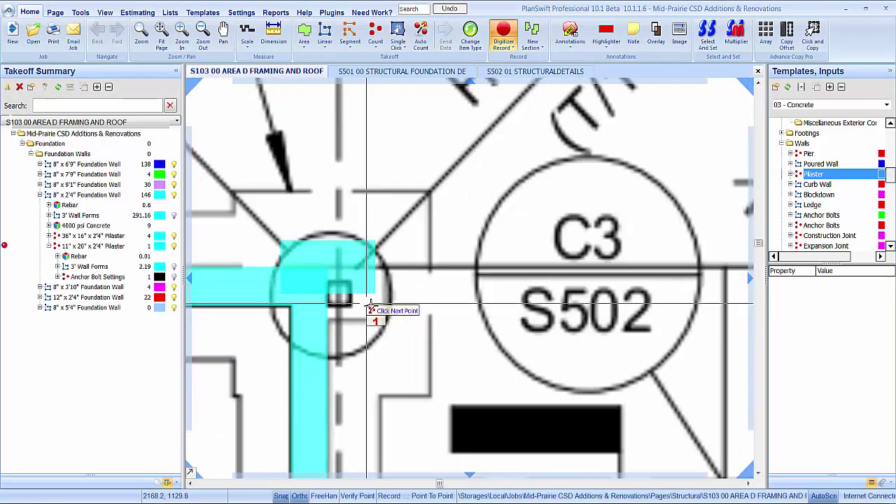
pyautogui.scroll(-5, 336, 304)
pyautogui.moveTo(458, 301); pyautogui.dragTo(302, 296)
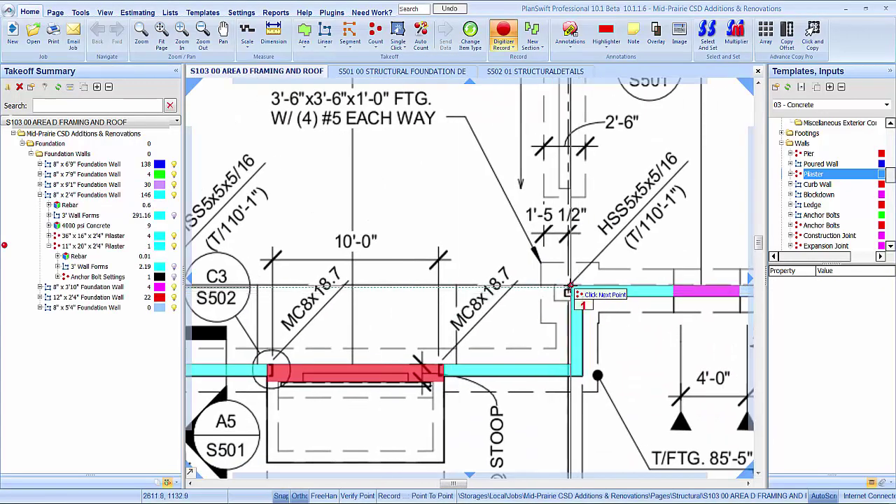
pyautogui.click(571, 286)
pyautogui.scroll(-4, 571, 286)
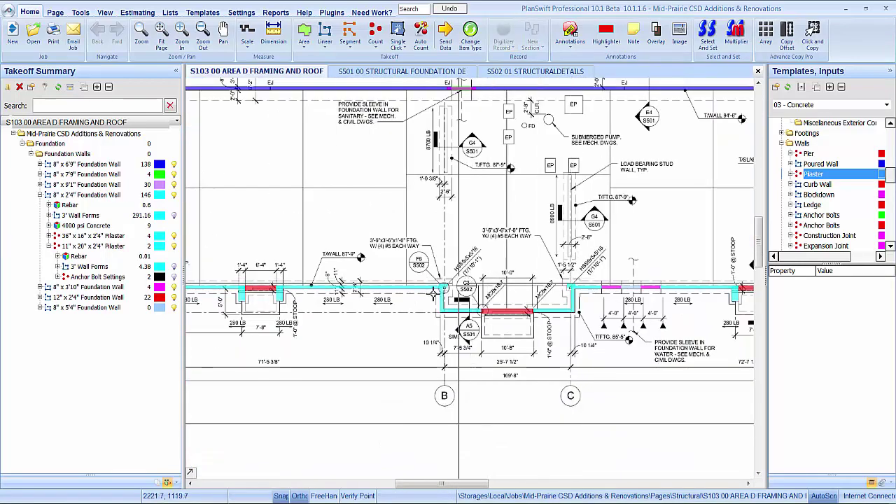
# Move the grid B corner pilaster 5 1/2" down at an angle of 270° and 2 1/4" right at an angle of 0°
pyautogui.scroll(7, 532, 240)
pyautogui.click(506, 243)
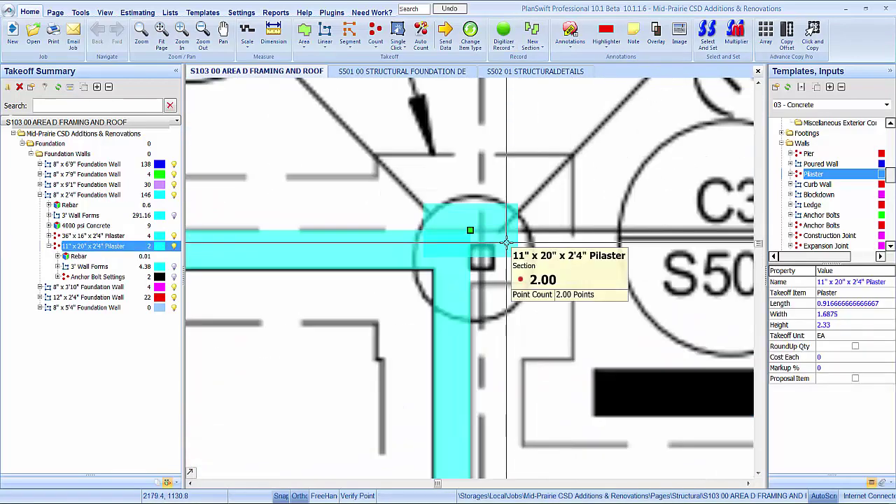
pyautogui.press('Down')
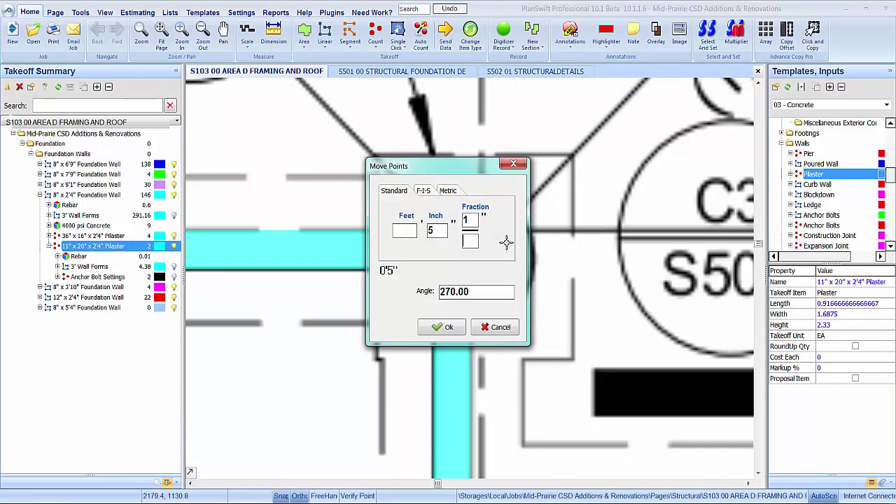
pyautogui.press('Return')
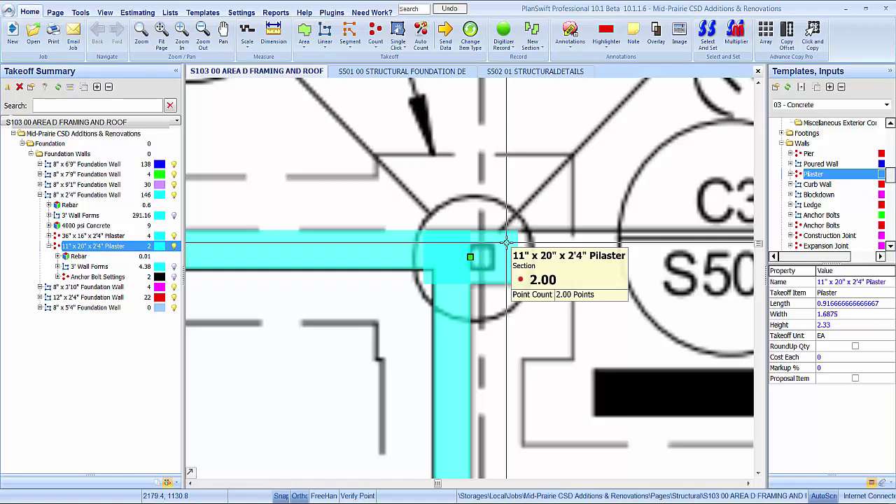
pyautogui.press('m')
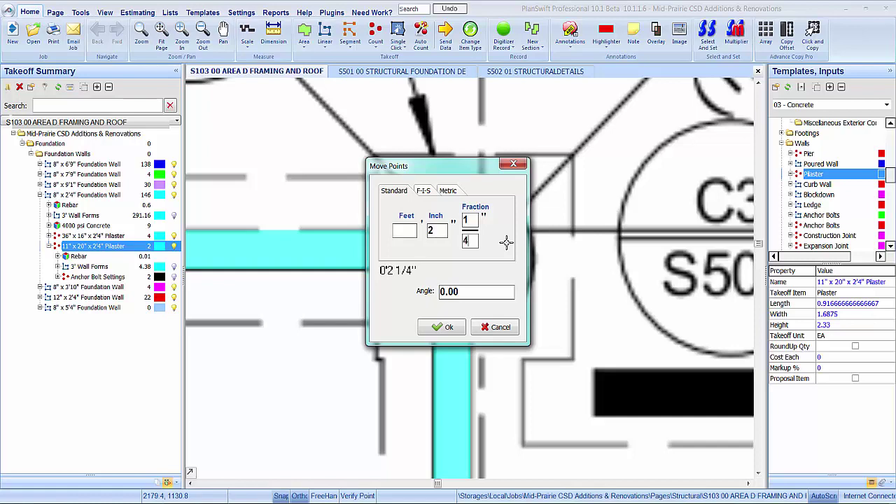
pyautogui.press('Return')
pyautogui.scroll(2, 452, 274)
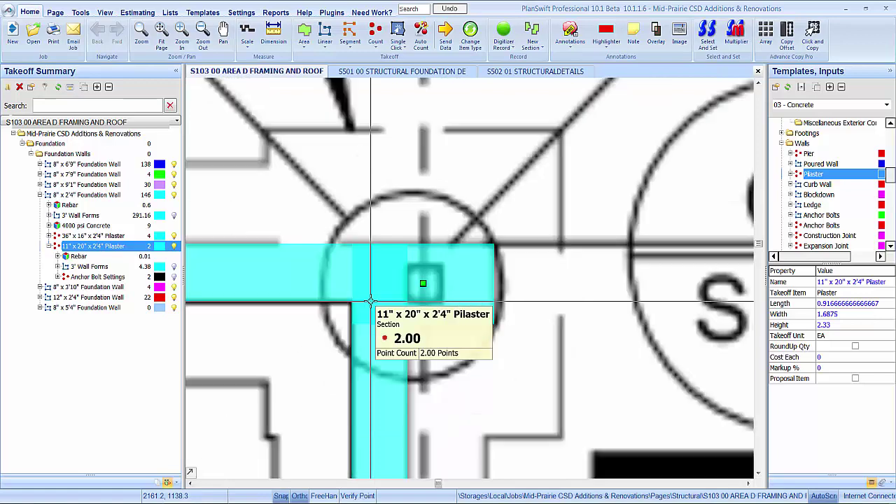
# Move the grid C corner pilaster 5 1/2" down at an angle of 270° and 2 1/4" left at an angle of 180°
pyautogui.scroll(-3, 371, 301)
pyautogui.scroll(3, 637, 196)
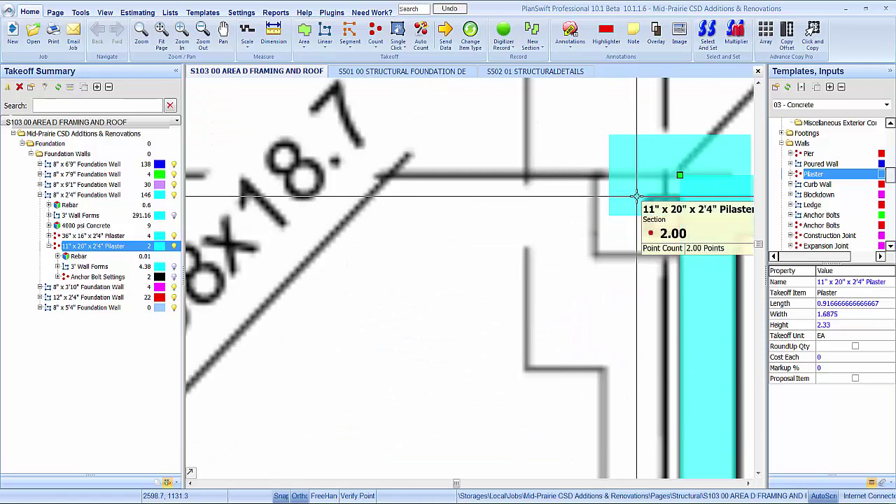
pyautogui.press('Down')
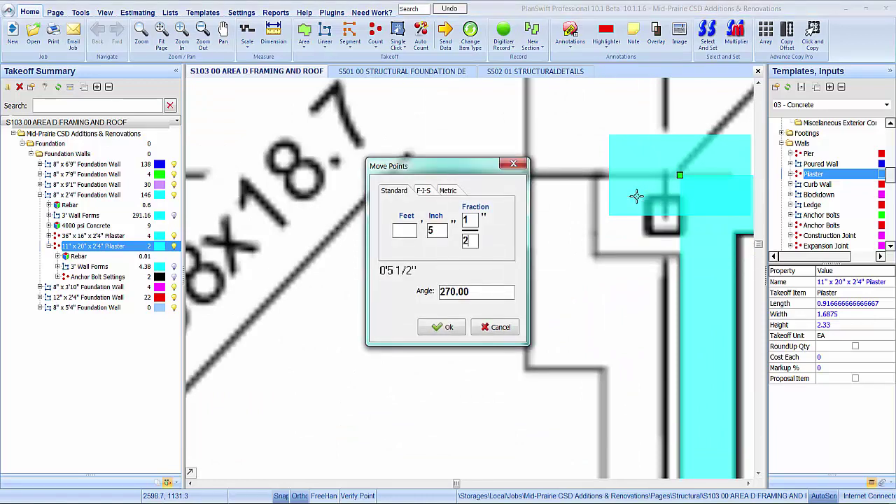
pyautogui.press('Return')
pyautogui.press('Left')
pyautogui.write('2')
pyautogui.press('Tab')
pyautogui.write('1')
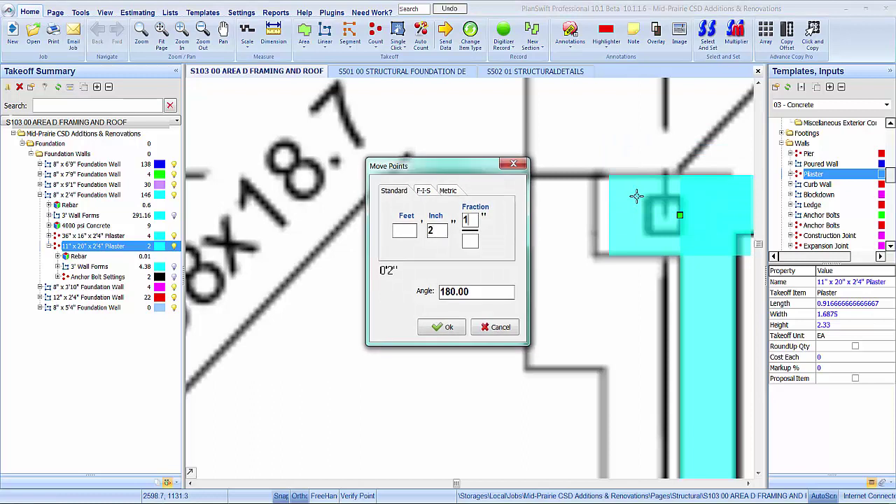
pyautogui.press('Return')
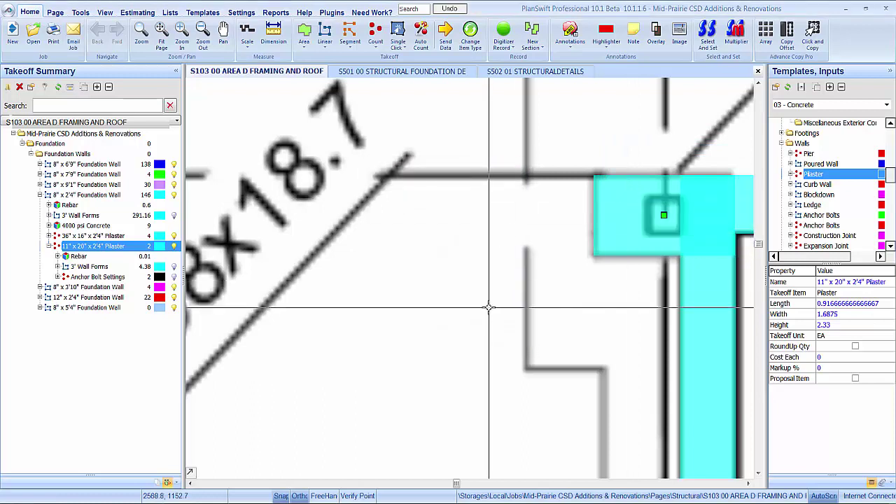
# Nudge the grid C corner pilaster 1/8" right at an angle of 0° and the grid B corner pilaster slightly left
pyautogui.press('Right')
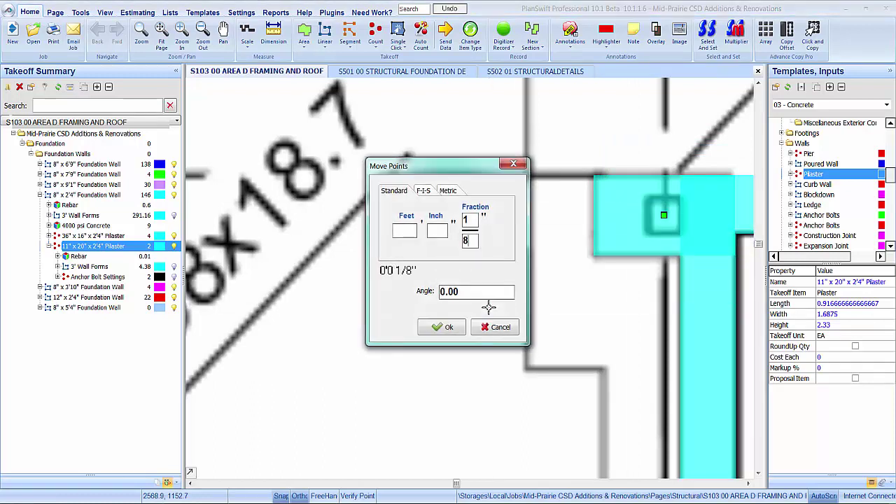
pyautogui.press('Return')
pyautogui.scroll(-5, 488, 307)
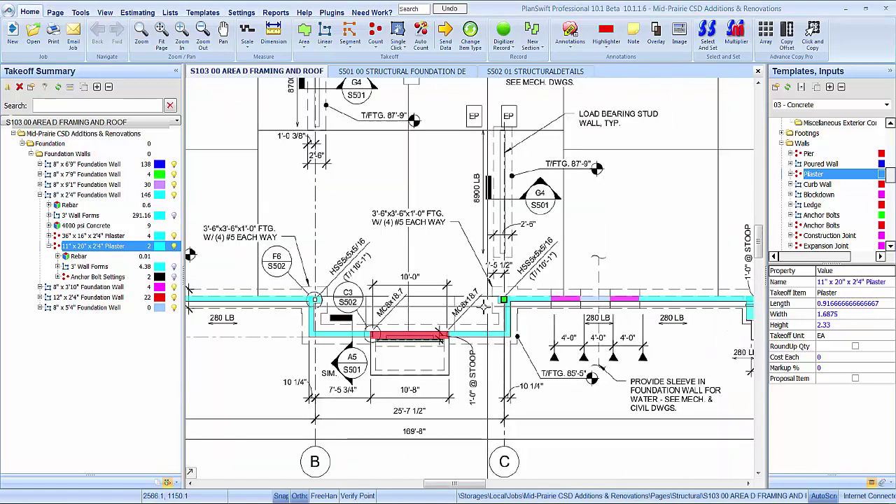
pyautogui.scroll(5, 255, 229)
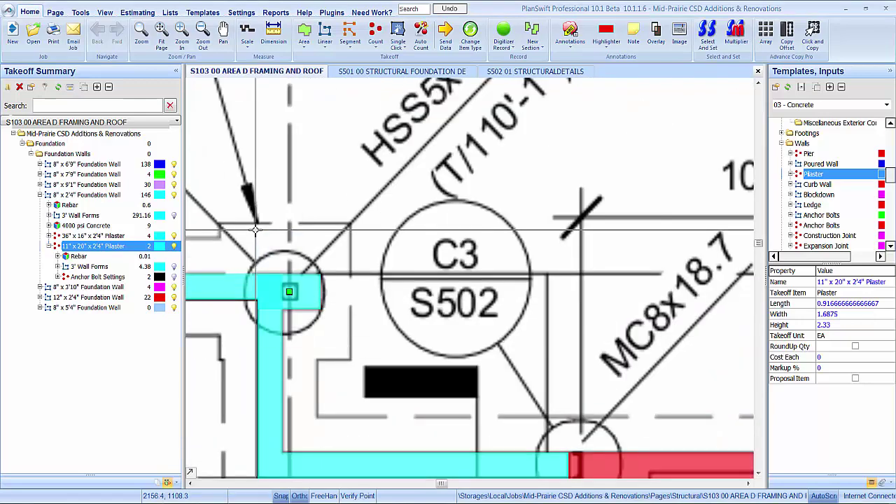
pyautogui.press('Left')
pyautogui.press('Return')
pyautogui.scroll(3, 248, 301)
pyautogui.press('Escape')
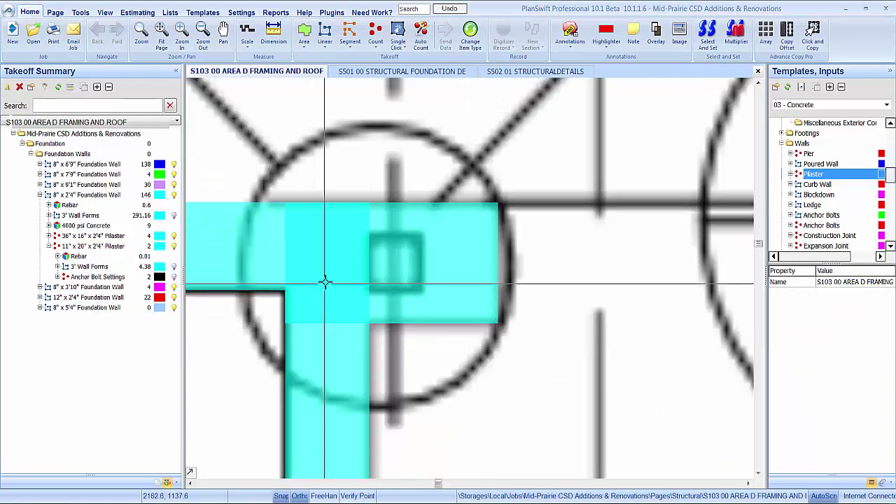
# Review the pilasters along the 8" x 2'4" foundation wall from grid A to grid C and the detail references at the stoop
pyautogui.scroll(-3, 420, 350)
pyautogui.scroll(4, 356, 256)
pyautogui.scroll(-3, 469, 207)
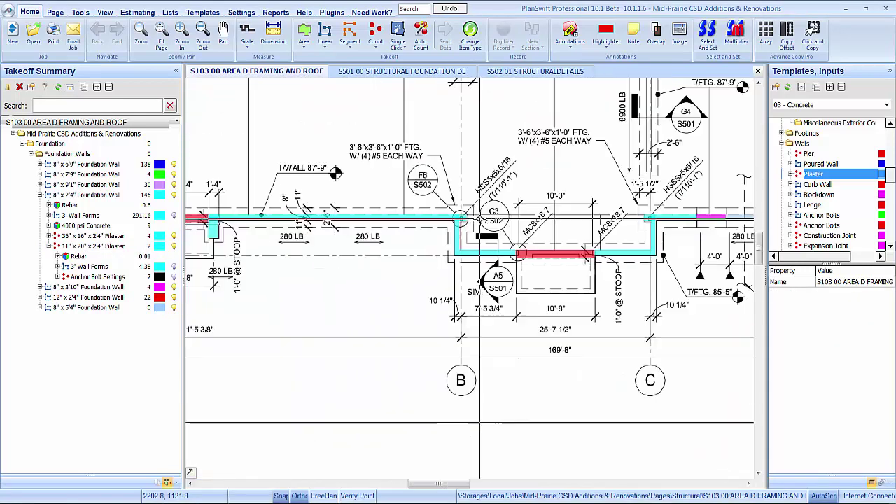
pyautogui.scroll(-3, 416, 257)
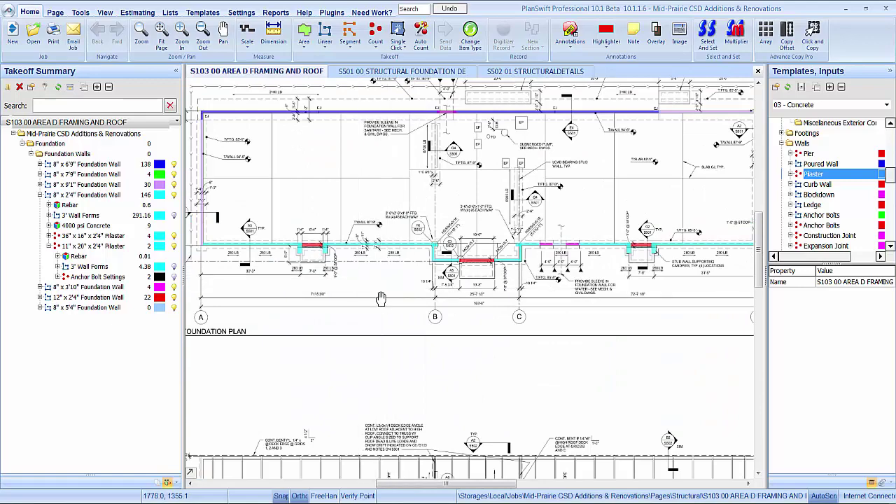
pyautogui.scroll(4, 309, 250)
pyautogui.scroll(-2, 309, 250)
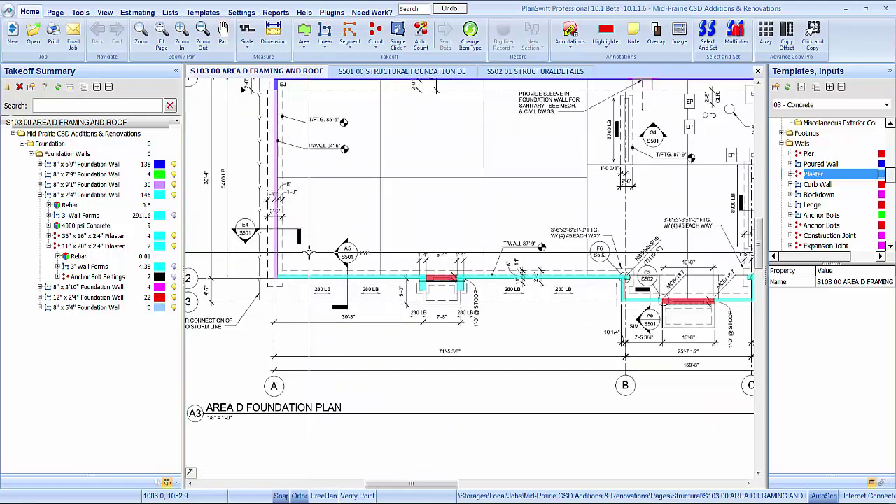
pyautogui.scroll(-1, 364, 238)
pyautogui.scroll(1, 415, 230)
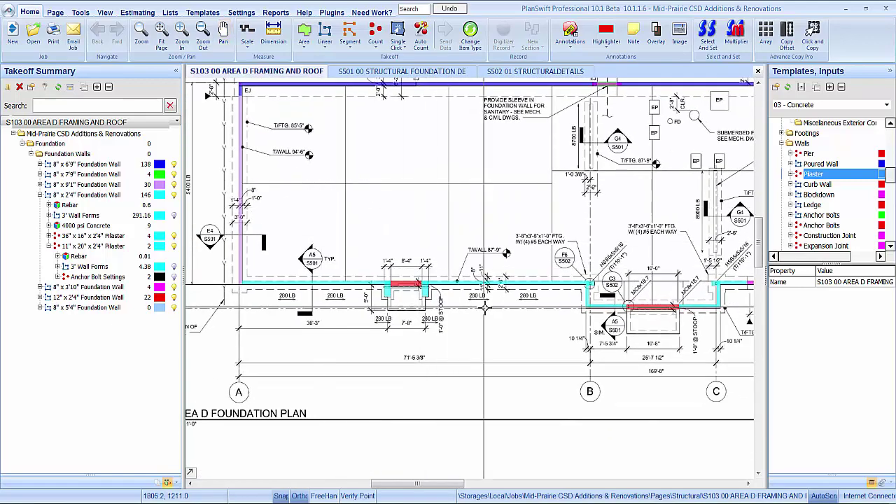
pyautogui.scroll(4, 630, 298)
pyautogui.moveTo(566, 246); pyautogui.dragTo(438, 272)
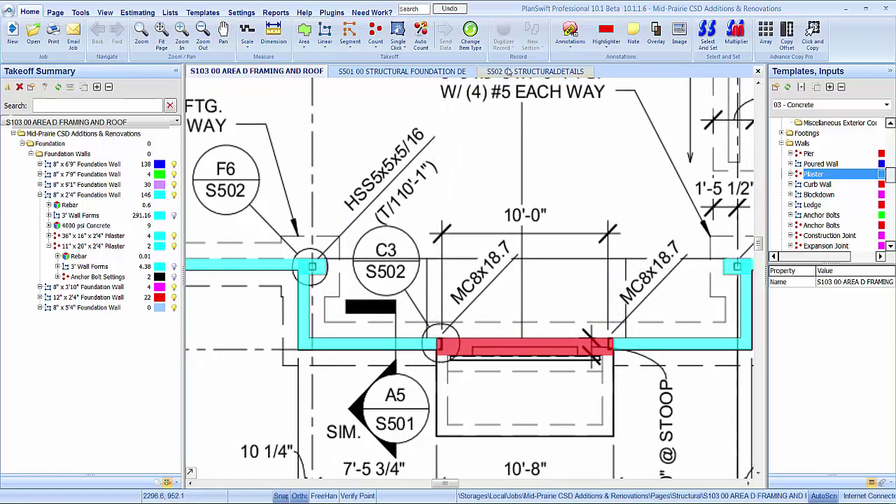
# Examine base plate plan detail C3 and base plate detail D3 on sheet S502 for the plate size and anchor bolts
pyautogui.click(509, 72)
pyautogui.scroll(-3, 488, 233)
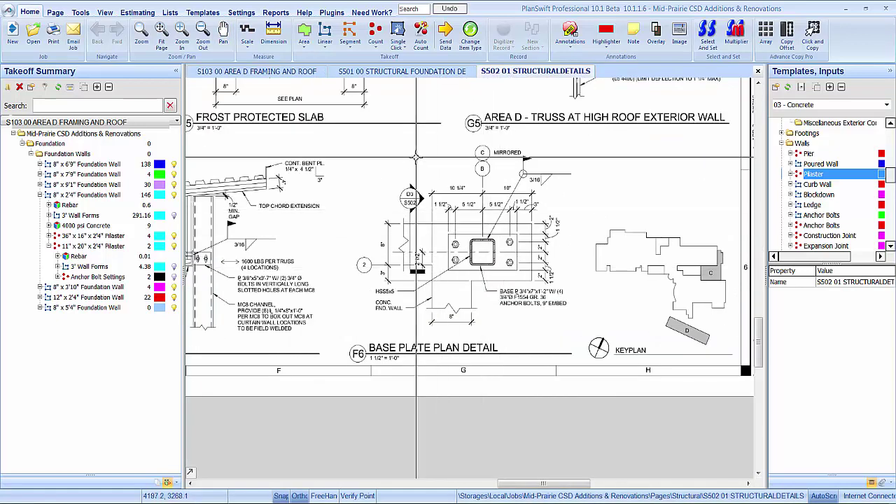
pyautogui.scroll(-5, 501, 271)
pyautogui.scroll(-2, 461, 312)
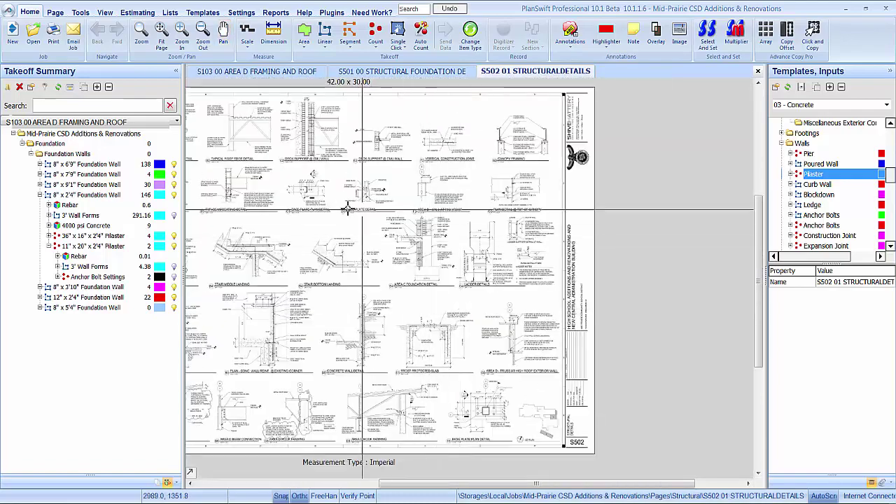
pyautogui.scroll(4, 441, 311)
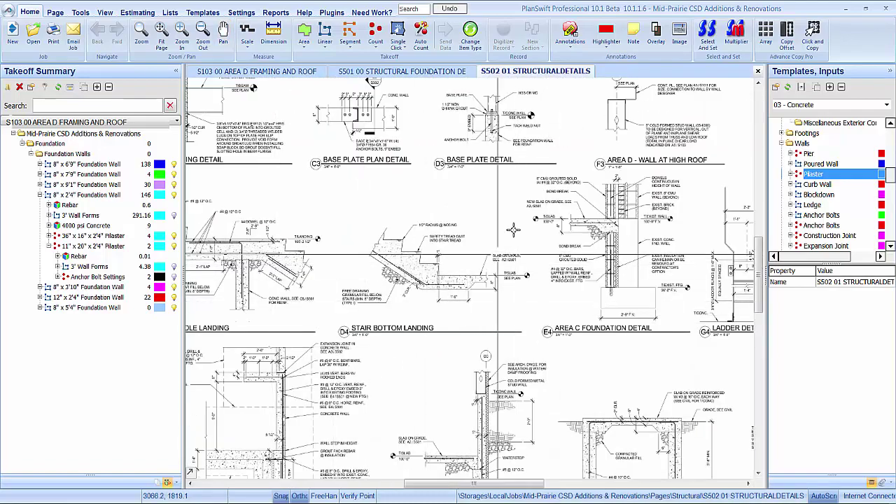
pyautogui.scroll(4, 403, 249)
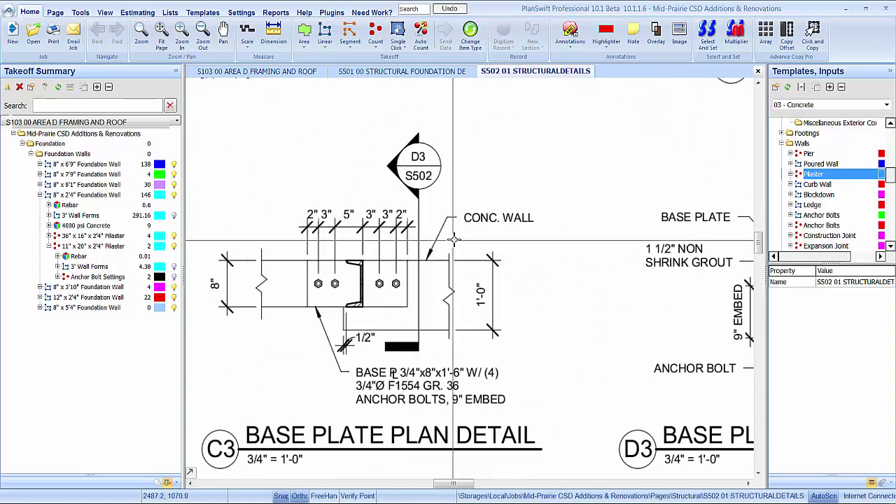
pyautogui.moveTo(454, 238); pyautogui.dragTo(466, 230)
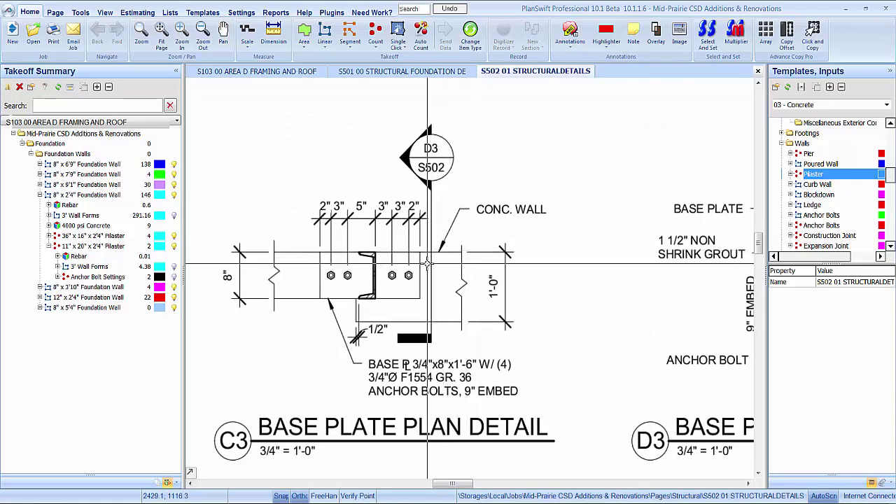
pyautogui.scroll(-2, 427, 263)
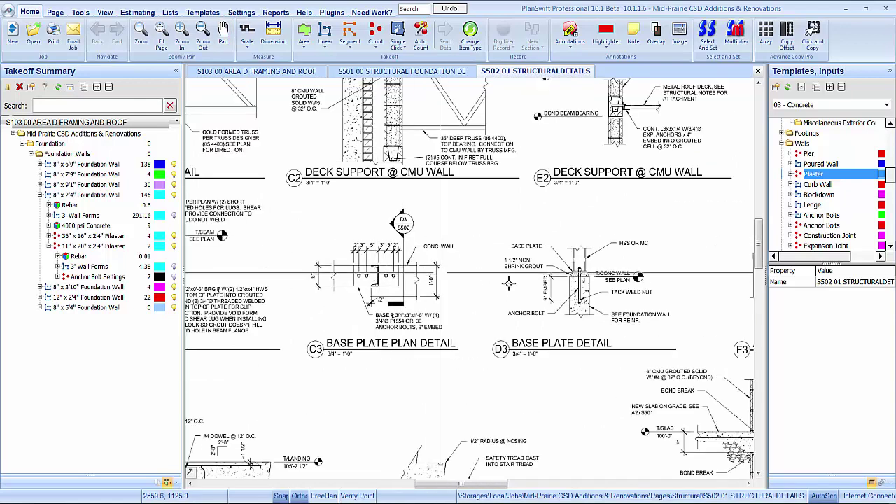
pyautogui.scroll(2, 612, 294)
pyautogui.scroll(-3, 613, 294)
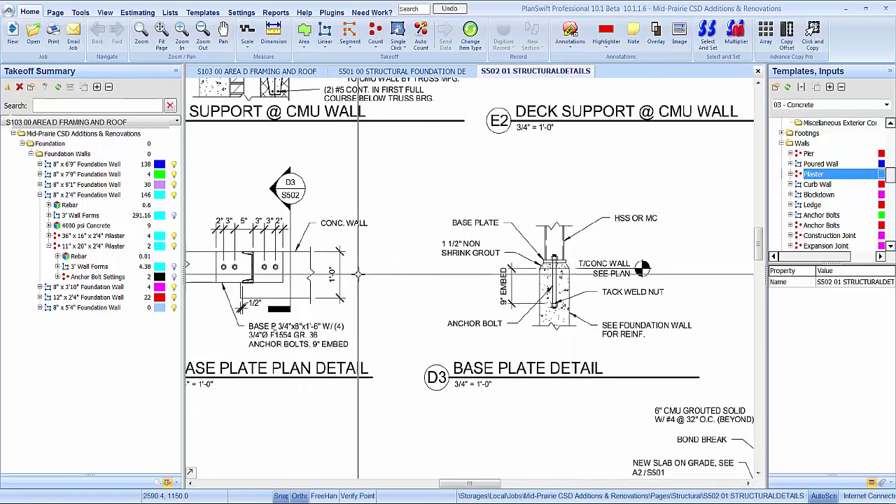
# Return to sheet S103 and add the Pier template's Anchor Bolt Settings under the 8" x 2'4" Foundation Wall
pyautogui.click(276, 72)
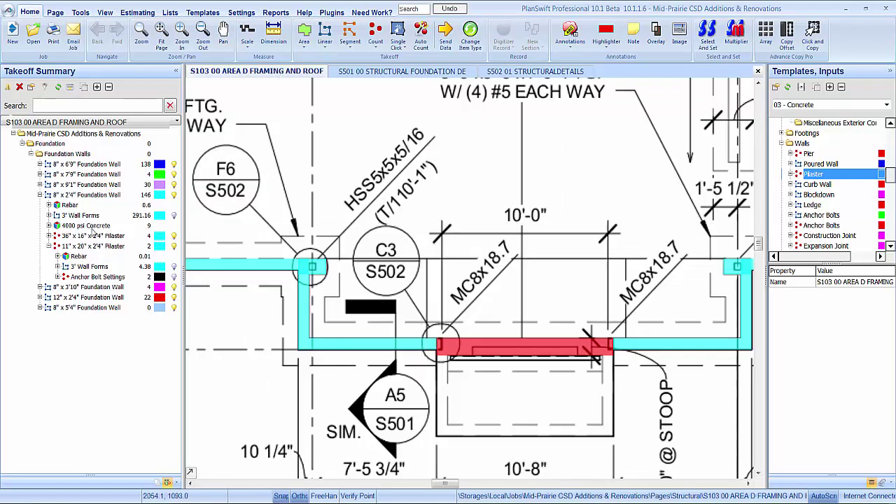
pyautogui.click(41, 246)
pyautogui.click(46, 195)
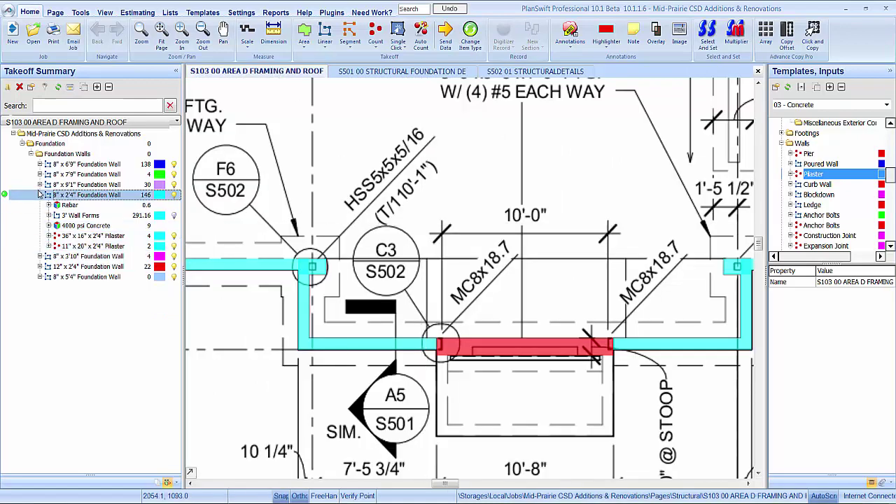
pyautogui.click(40, 194)
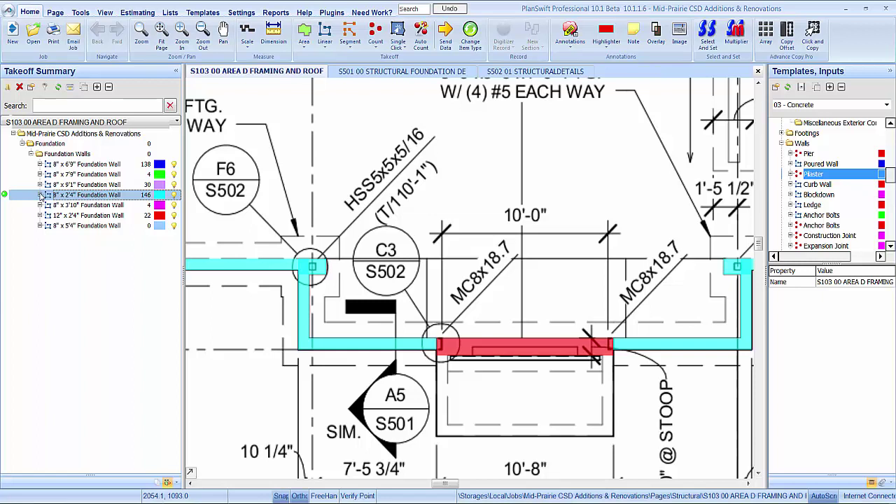
pyautogui.click(40, 195)
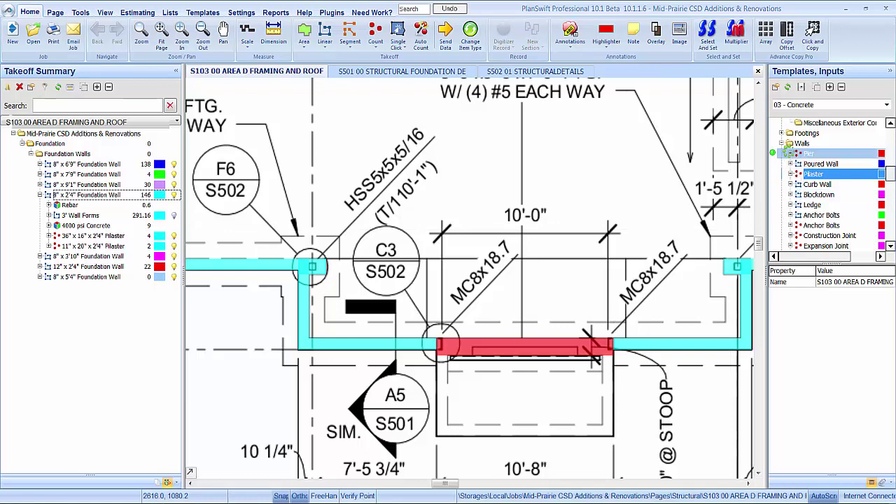
pyautogui.click(790, 153)
pyautogui.click(840, 194)
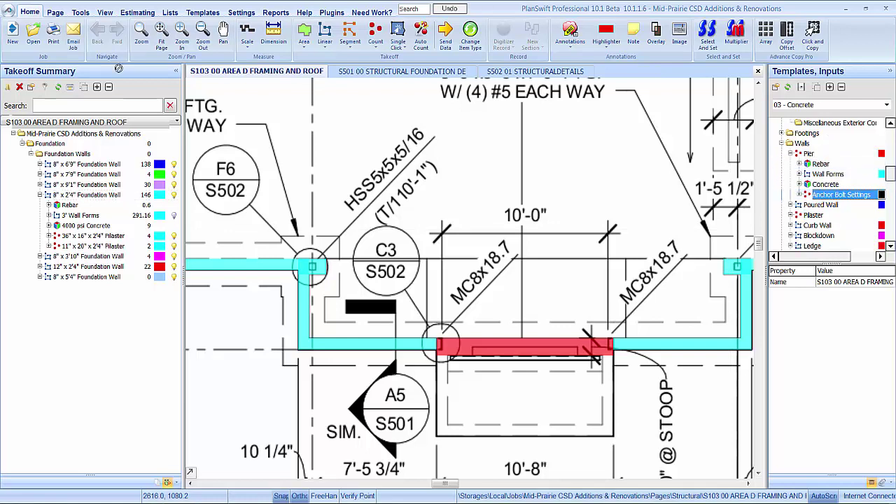
pyautogui.click(80, 197)
pyautogui.moveTo(77, 202); pyautogui.dragTo(73, 197)
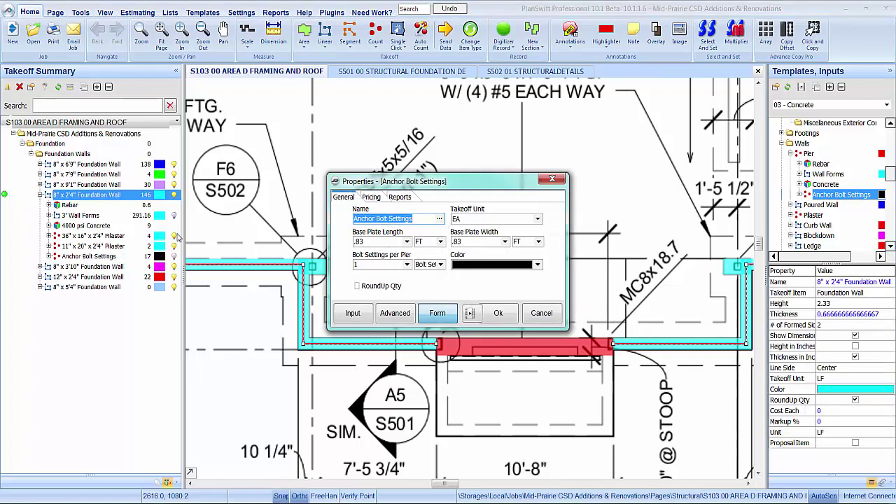
# Set the anchor bolt base plate length to .67 FT and width to 1.5 FT, and accept the properties
pyautogui.click(406, 241)
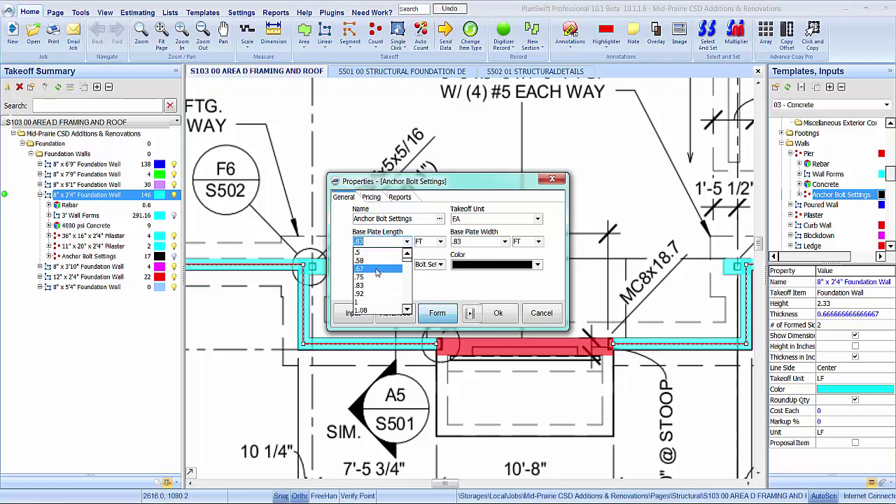
pyautogui.click(378, 274)
pyautogui.click(505, 241)
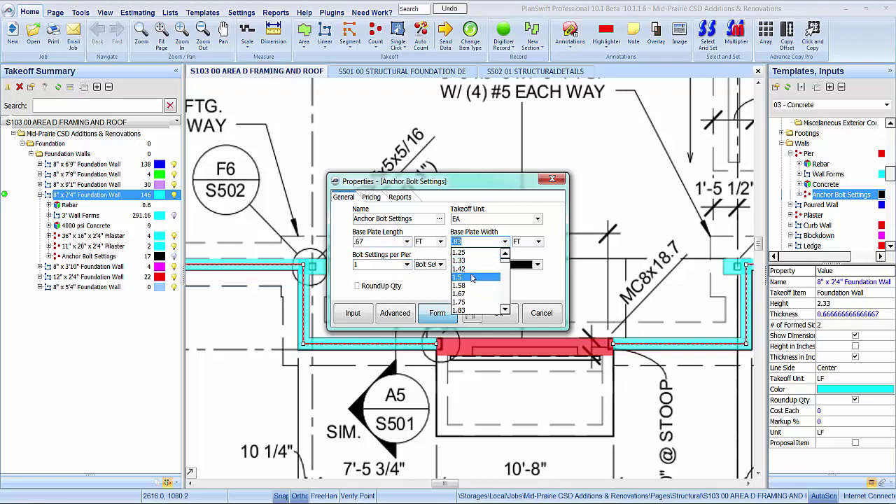
pyautogui.click(472, 277)
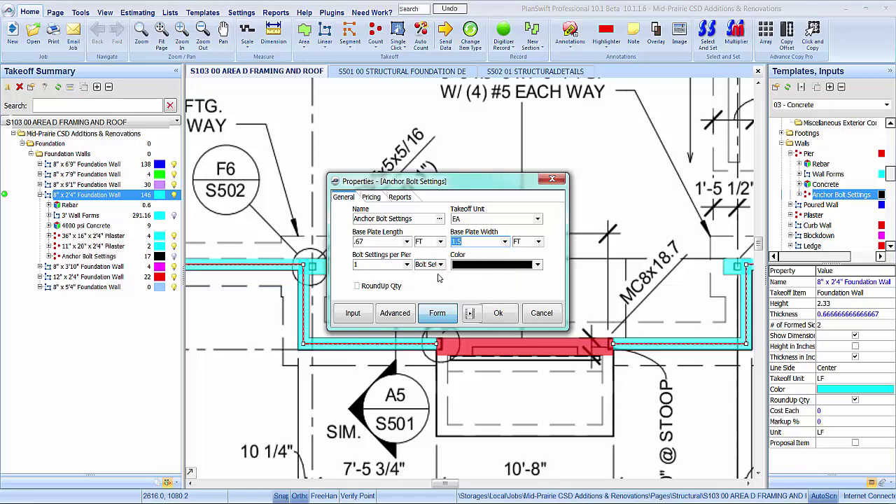
pyautogui.click(496, 313)
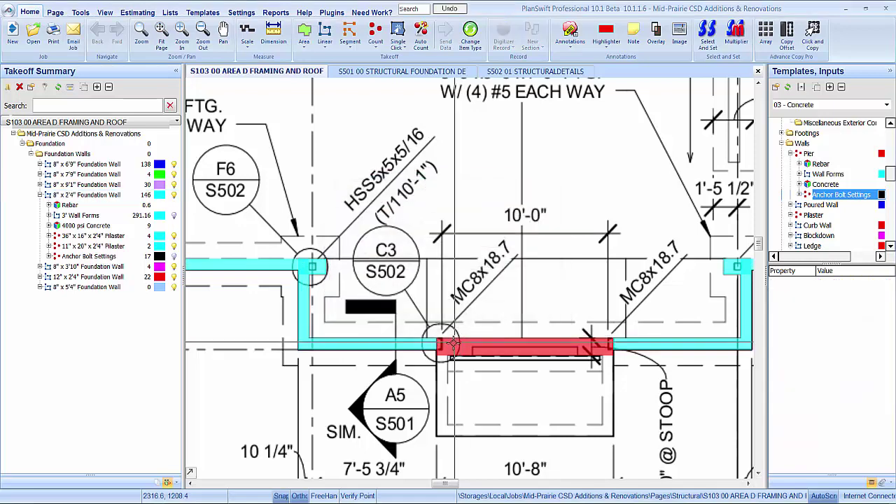
# Place one anchor bolt setting at each MC8x18.7 post, at both ends of the 12" x 2'4" wall between grids B and C
pyautogui.scroll(2, 452, 354)
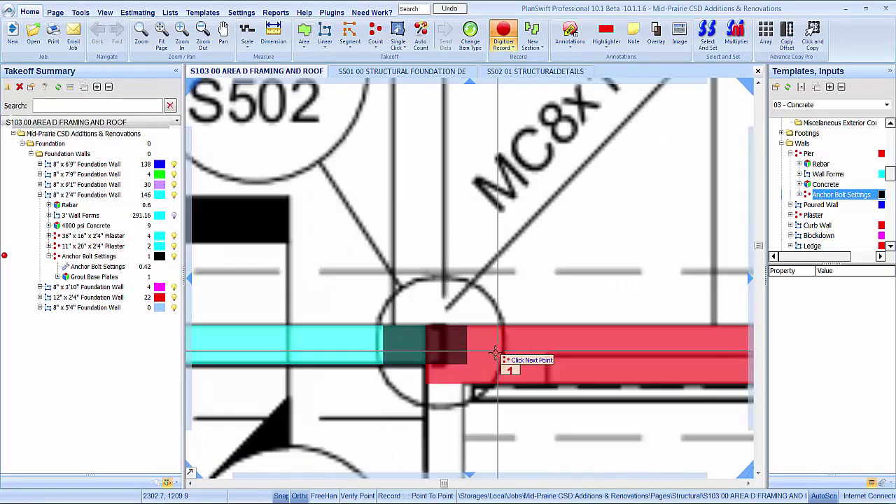
pyautogui.scroll(-1, 392, 389)
pyautogui.moveTo(737, 327); pyautogui.dragTo(517, 275)
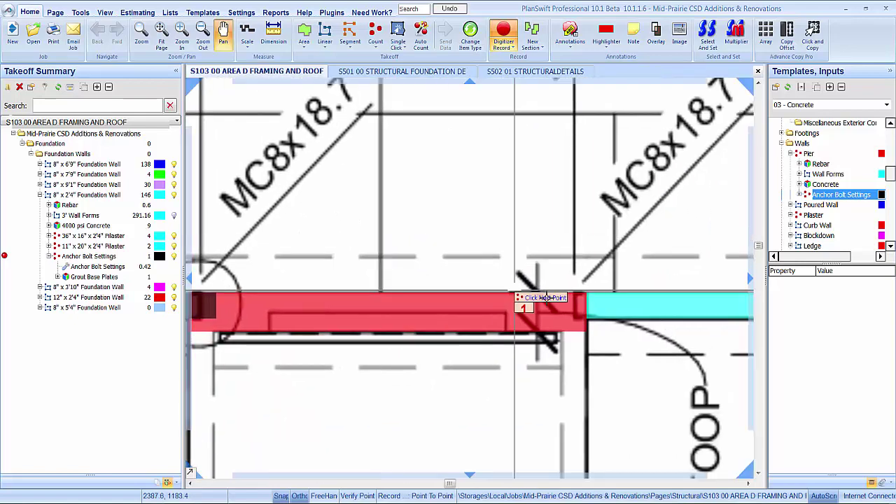
pyautogui.click(585, 305)
pyautogui.press('Escape')
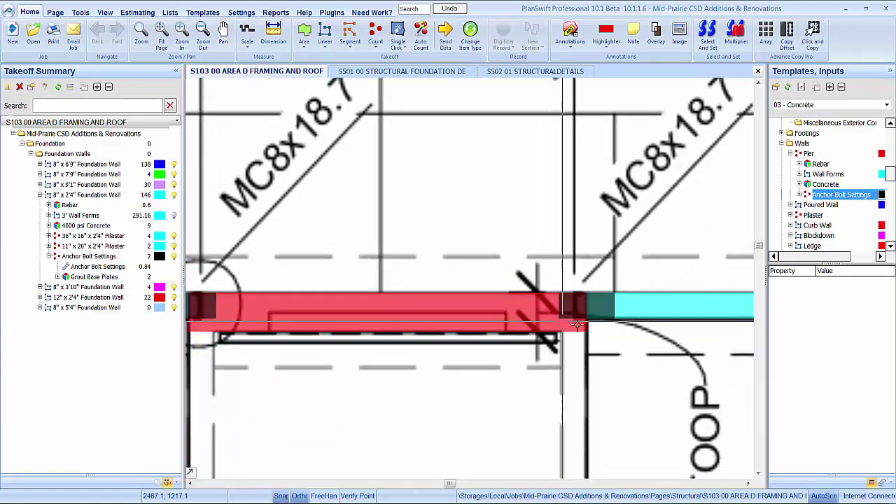
# Review the Anchor Bolt Settings and Grout Base Plates sub-items, and collapse the 8" x 2'4" Foundation Wall group
pyautogui.scroll(3, 581, 305)
pyautogui.click(70, 258)
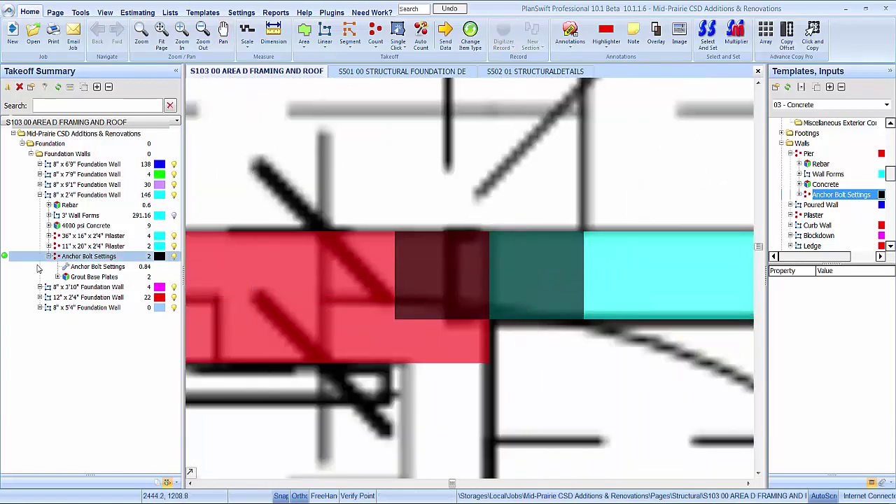
pyautogui.click(88, 269)
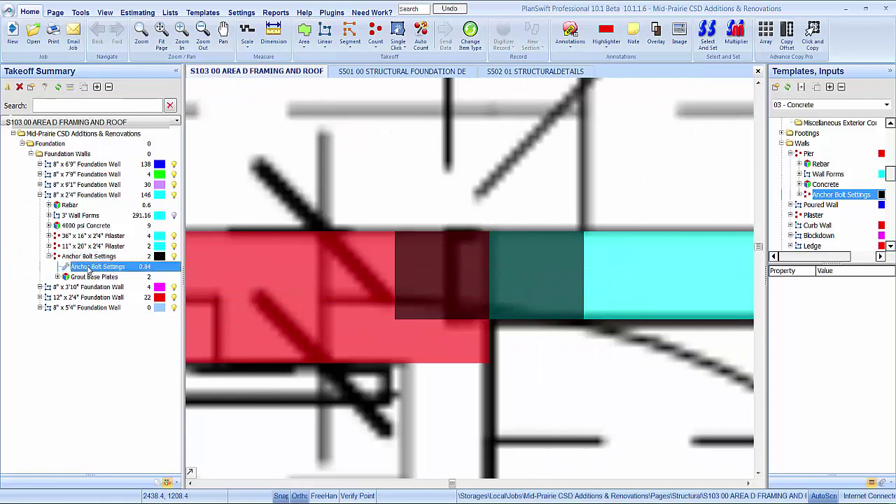
pyautogui.click(57, 277)
pyautogui.click(95, 298)
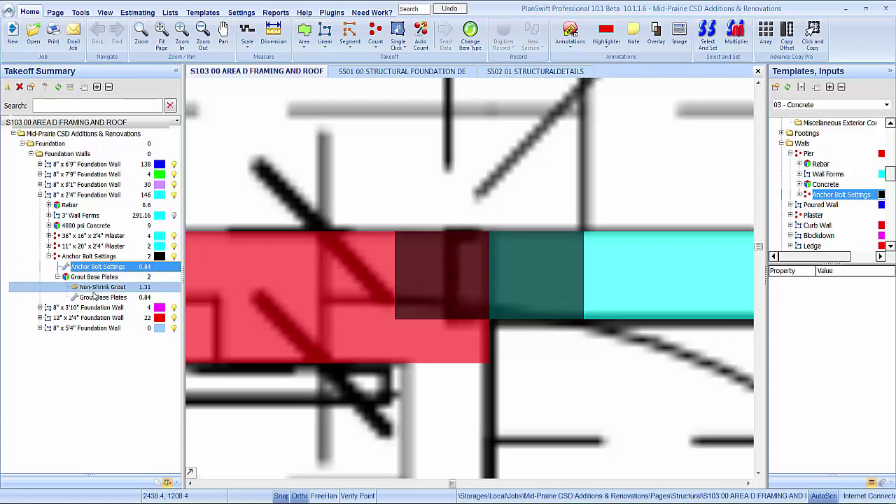
pyautogui.click(60, 277)
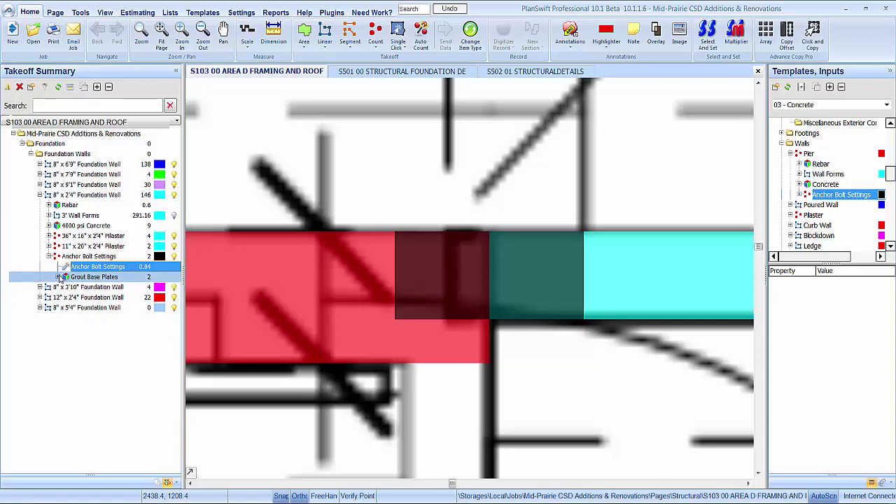
pyautogui.click(49, 256)
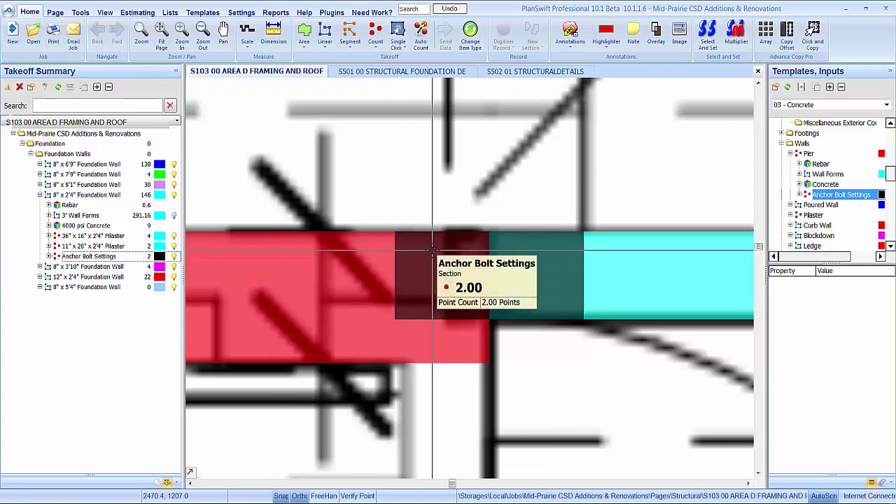
pyautogui.click(84, 246)
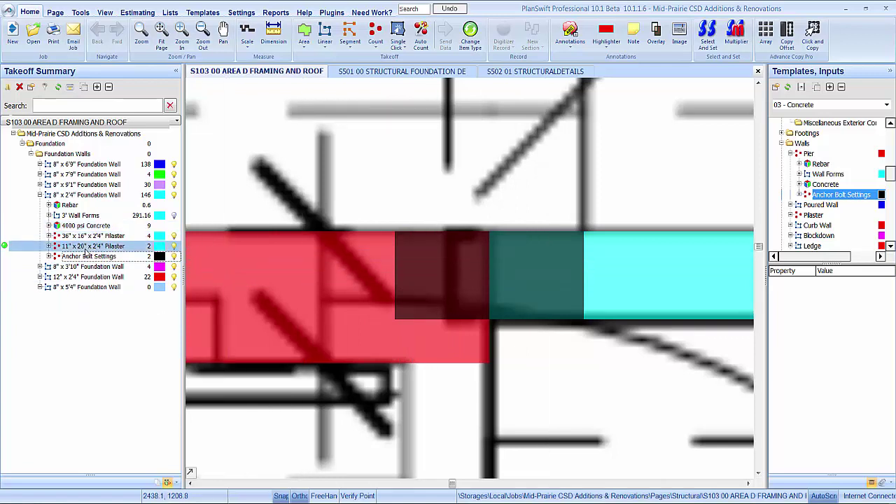
pyautogui.click(79, 236)
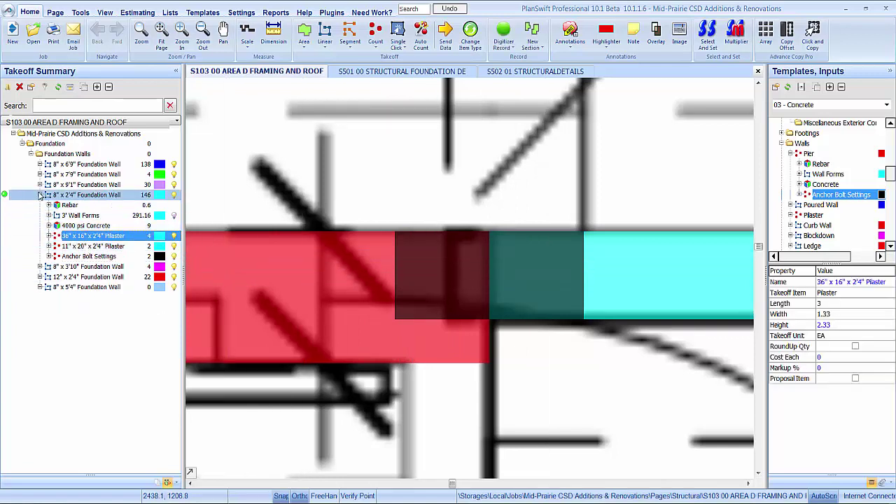
pyautogui.doubleClick(73, 195)
# Inspect the foundation plan from the MC8x18.7 posts to the EJ marks near grid 1, and locate the Expansion Joint template
pyautogui.click(640, 296)
pyautogui.scroll(-6, 615, 322)
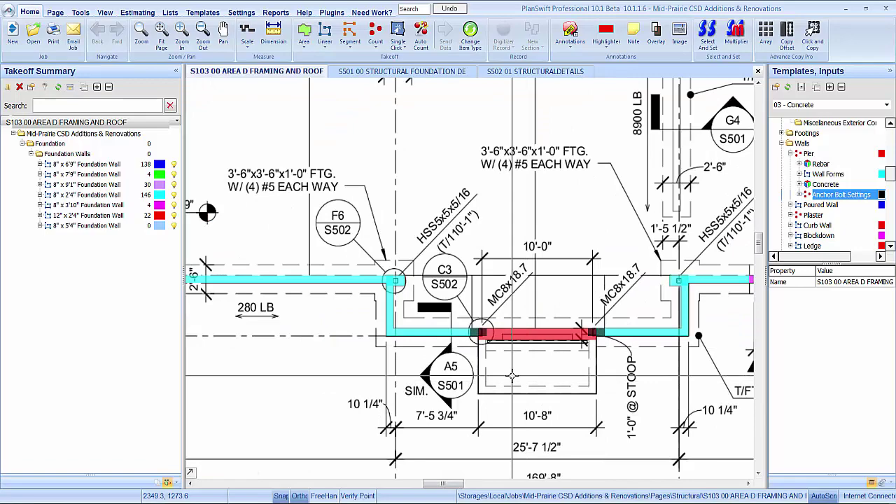
pyautogui.scroll(-3, 511, 376)
pyautogui.moveTo(352, 313); pyautogui.dragTo(544, 362)
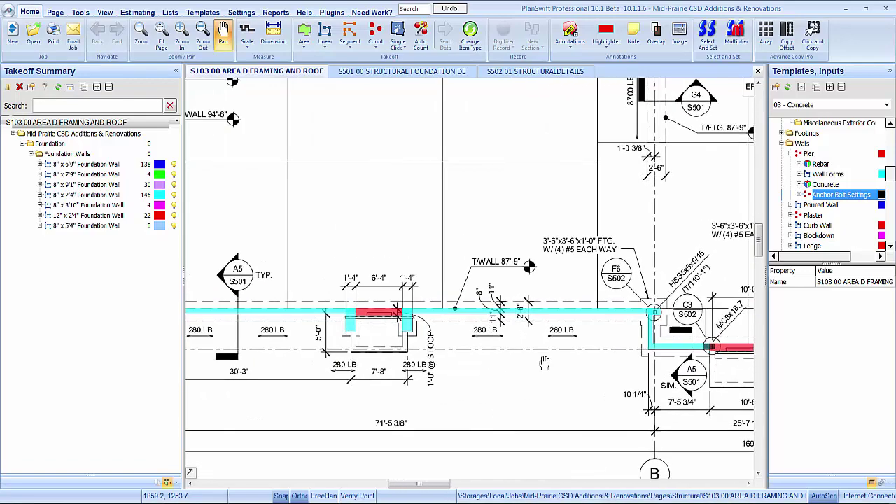
pyautogui.scroll(4, 518, 363)
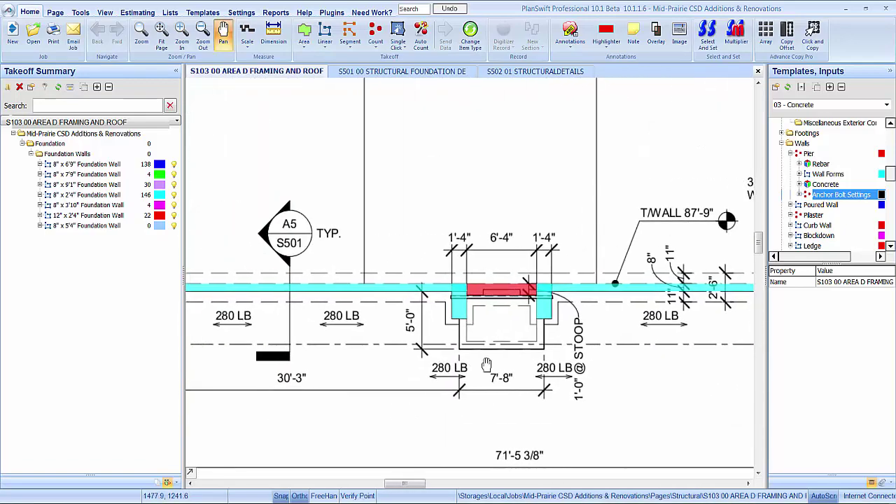
pyautogui.moveTo(327, 345); pyautogui.dragTo(472, 363)
pyautogui.press('Escape')
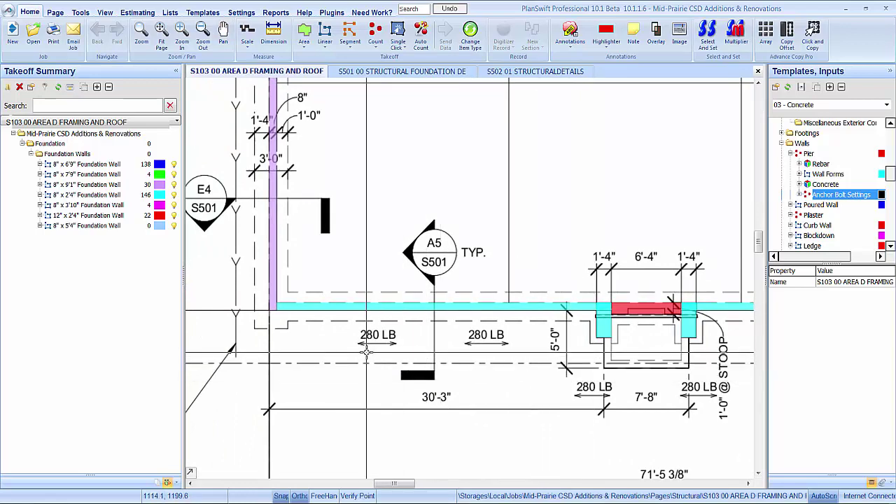
pyautogui.scroll(5, 347, 203)
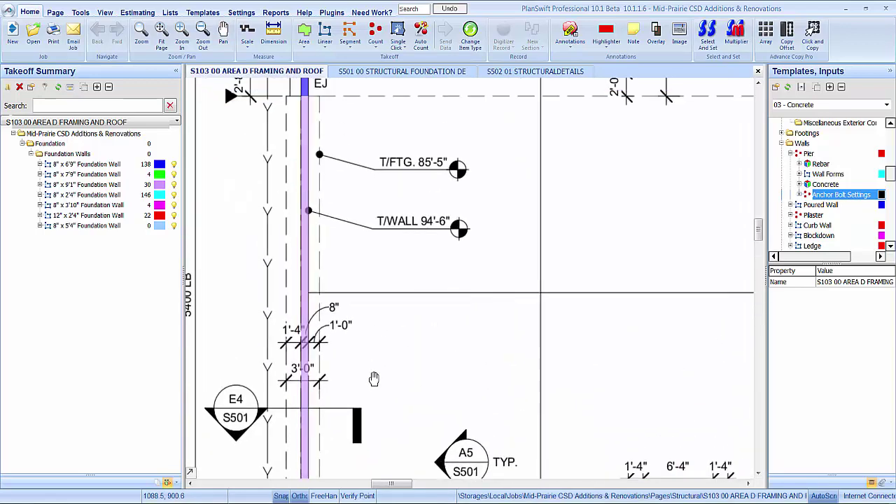
pyautogui.moveTo(343, 188); pyautogui.dragTo(326, 286)
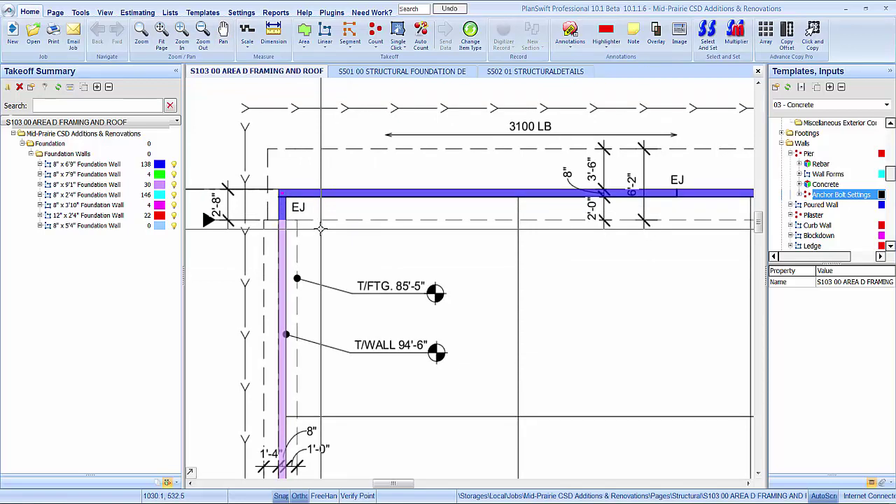
pyautogui.scroll(-1, 799, 185)
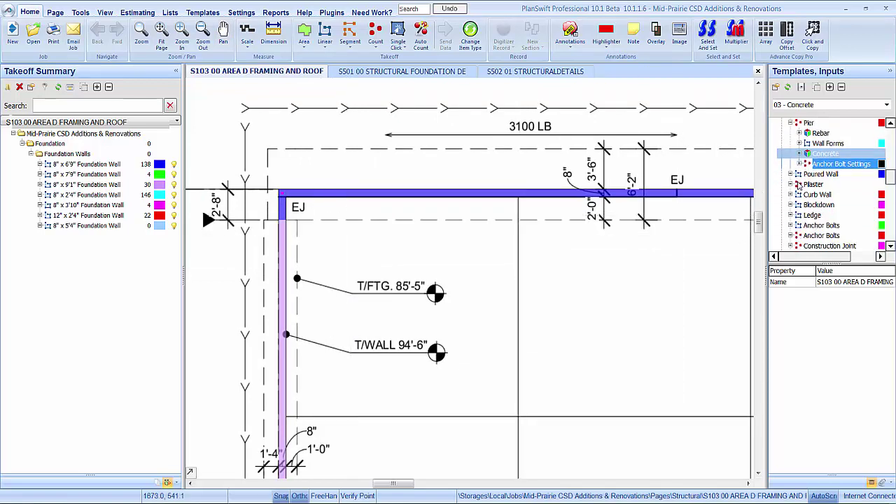
pyautogui.scroll(-1, 799, 184)
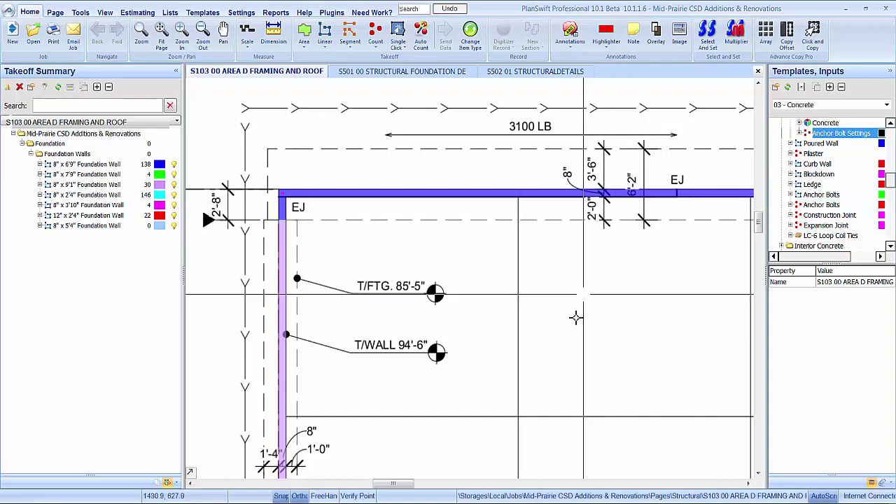
# Read plan note 9 on sheet S103 for the expansion joint spacing and detail references
pyautogui.scroll(-1, 378, 228)
pyautogui.scroll(-2, 378, 228)
pyautogui.scroll(4, 650, 150)
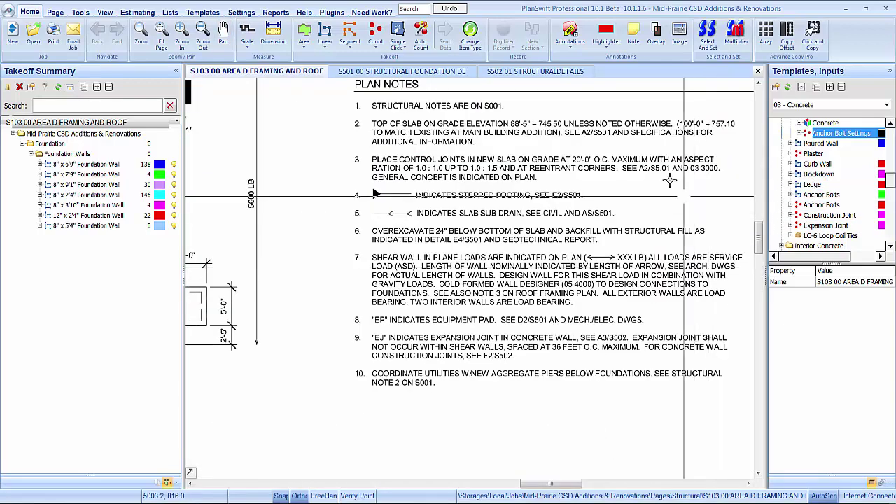
pyautogui.scroll(-1, 399, 171)
pyautogui.scroll(-1, 400, 172)
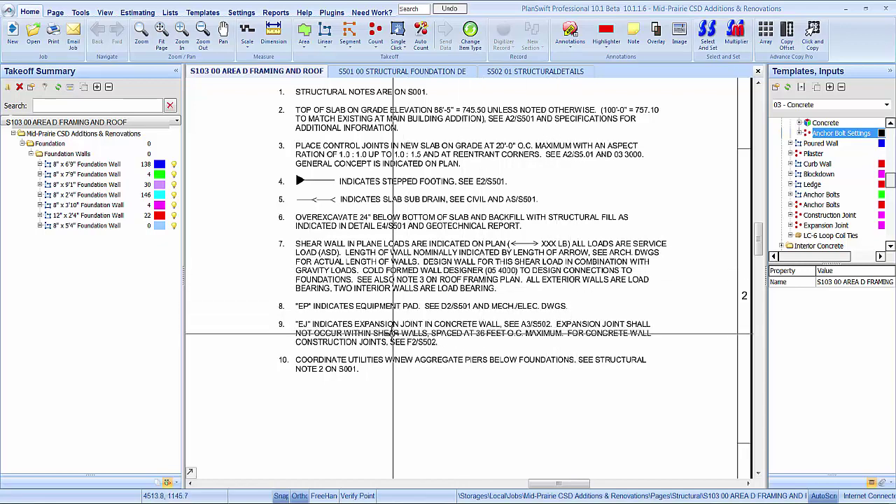
pyautogui.scroll(3, 532, 329)
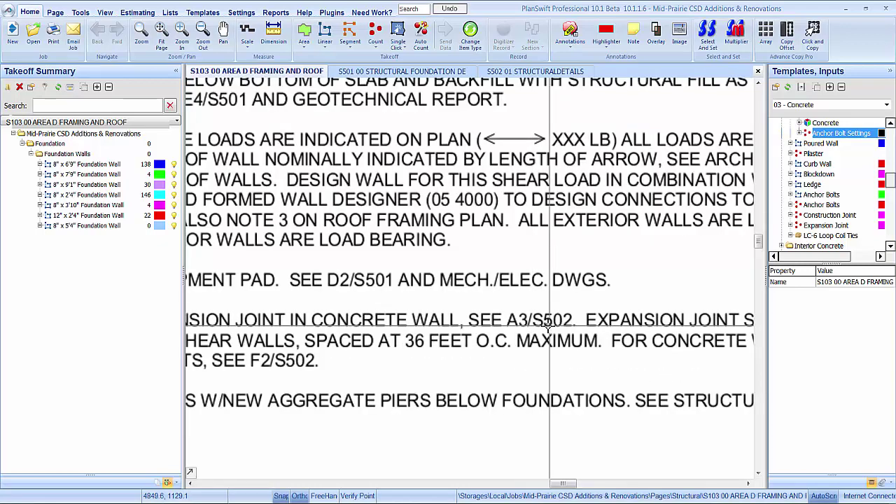
pyautogui.scroll(-2, 546, 325)
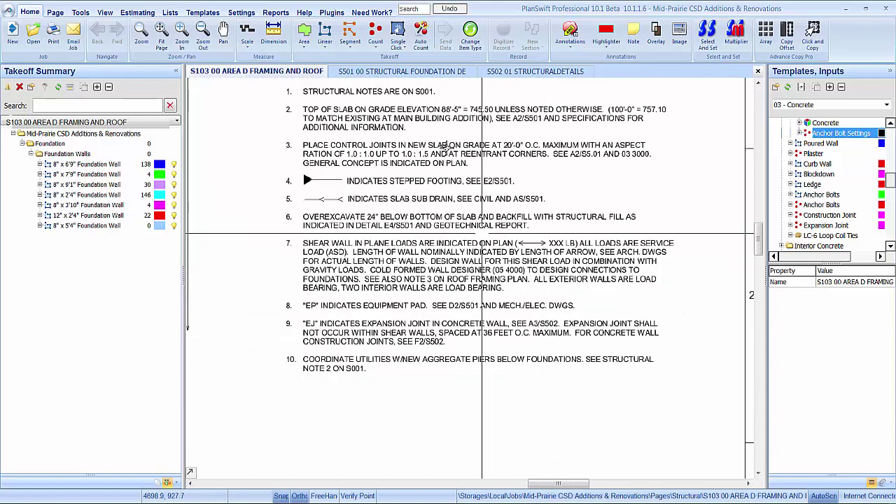
# Examine expansion joint detail A3 on sheet S502 for the sealant, expansion material and waterstop
pyautogui.click(516, 72)
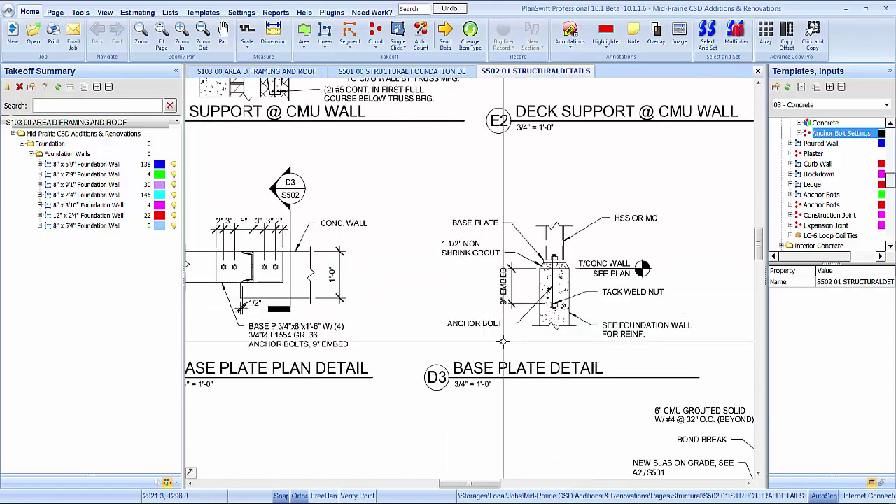
pyautogui.scroll(-3, 513, 334)
pyautogui.moveTo(350, 336); pyautogui.dragTo(485, 284)
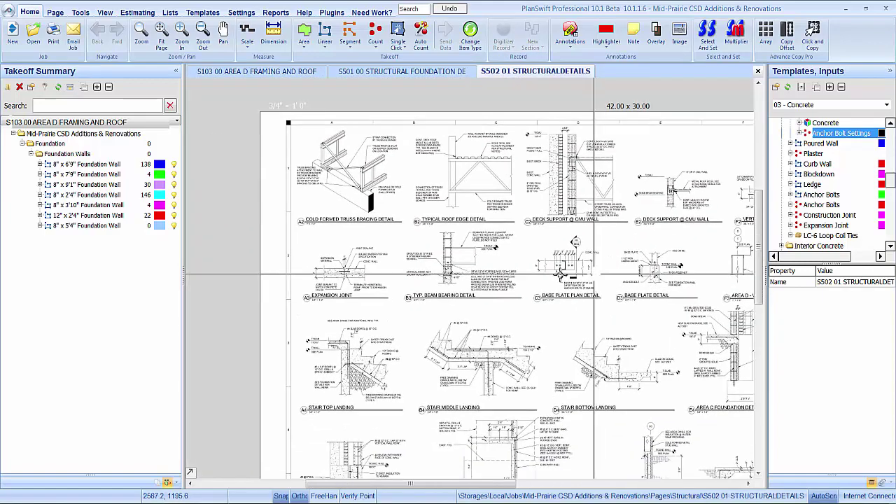
pyautogui.scroll(5, 369, 280)
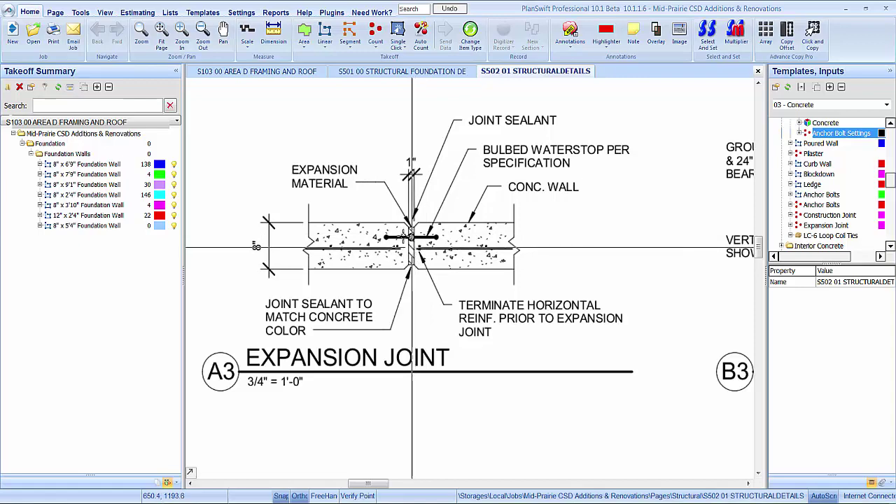
# Return to sheet S103 and add the Expansion Joint template under the 8" x 6'9" Foundation Wall
pyautogui.click(283, 73)
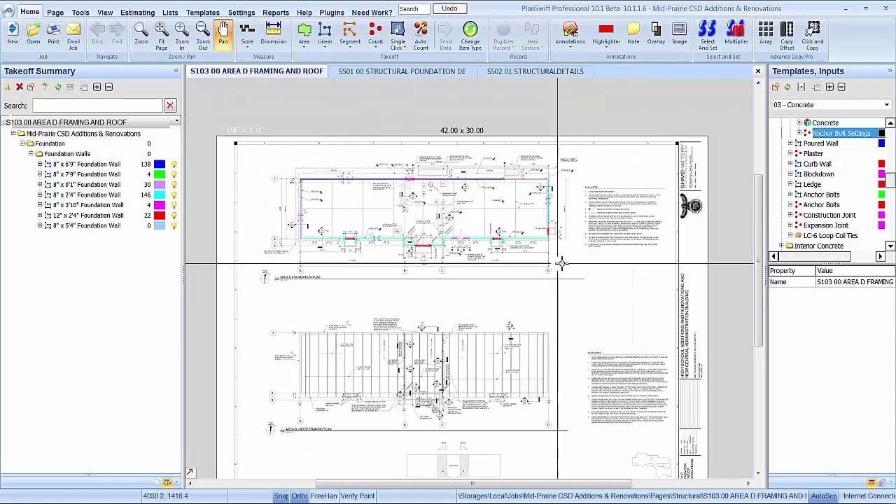
pyautogui.click(810, 226)
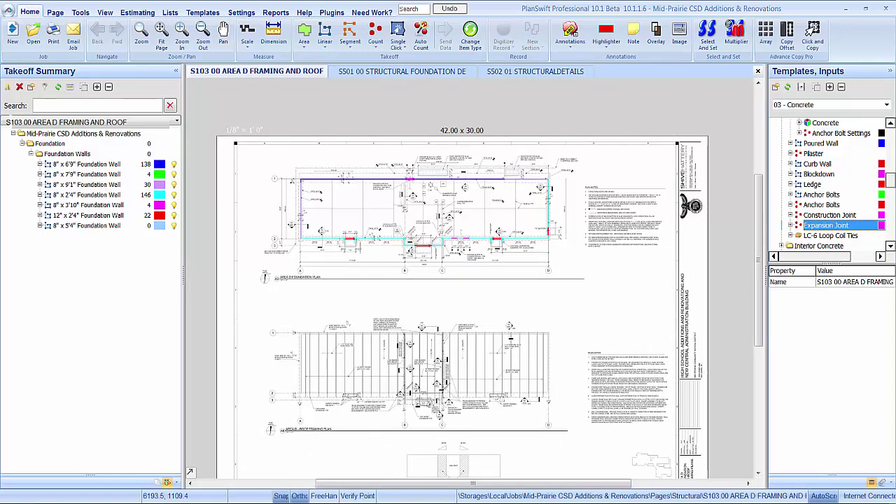
pyautogui.click(89, 165)
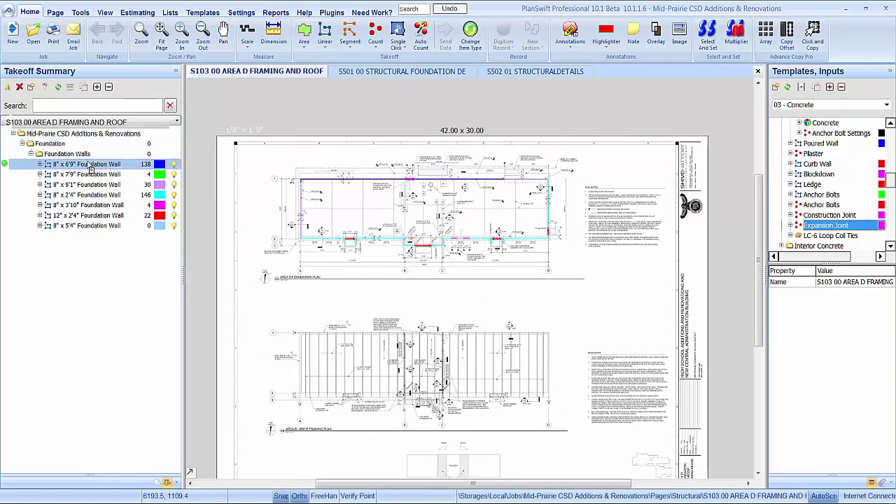
pyautogui.moveTo(810, 227); pyautogui.dragTo(89, 164)
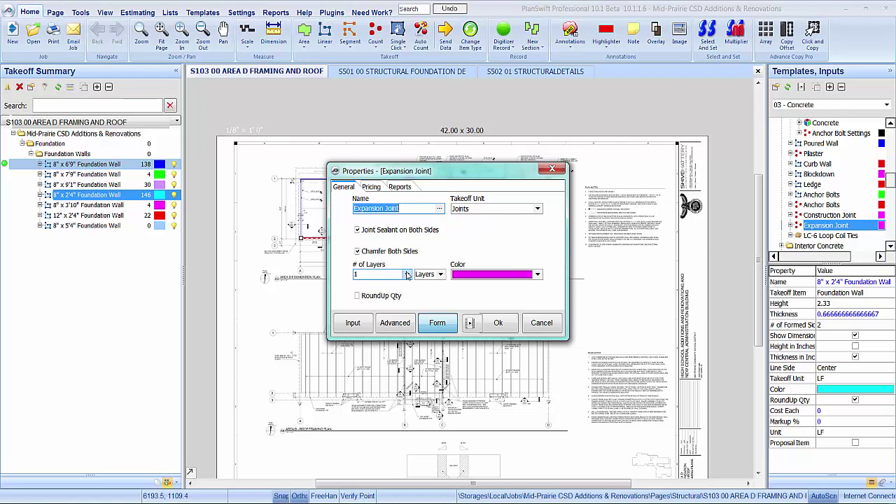
# Set the expansion joint's number of layers to 2 and accept the properties
pyautogui.click(407, 275)
pyautogui.click(390, 293)
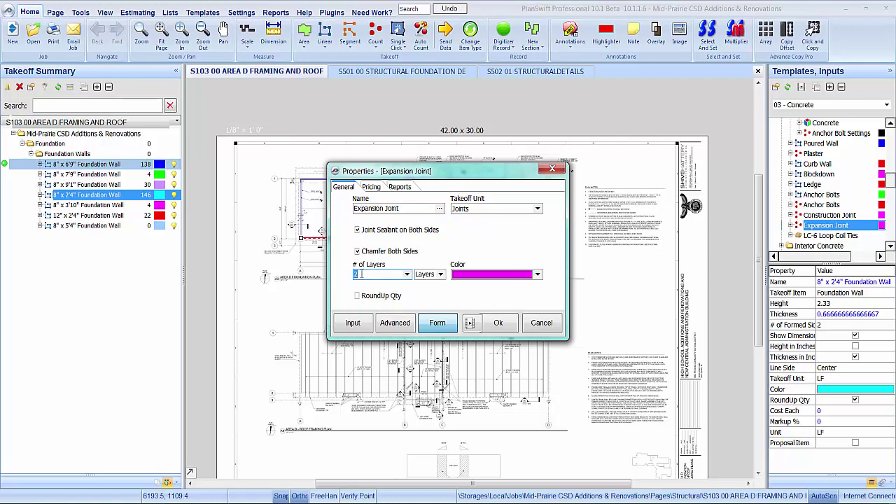
pyautogui.click(493, 328)
# Place expansion joints at the EJ mark by the grid 1 and A corner and at the following EJ mark along the grid 1 wall
pyautogui.scroll(5, 278, 233)
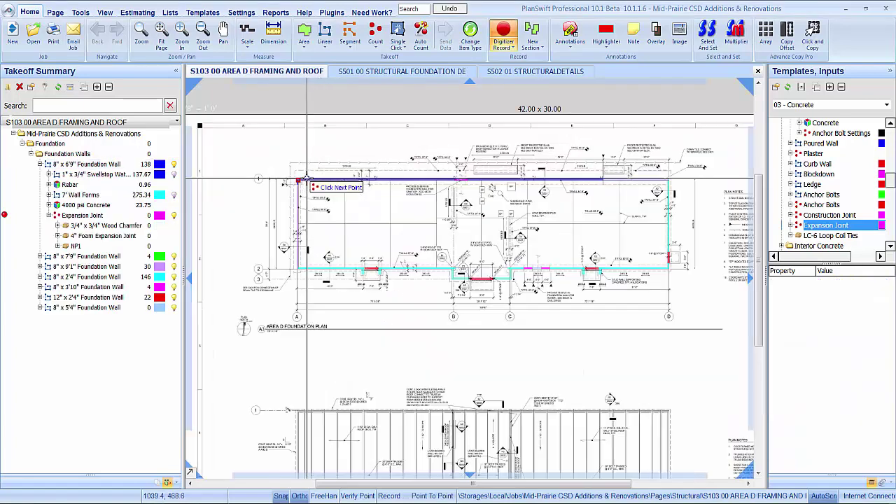
pyautogui.scroll(4, 278, 233)
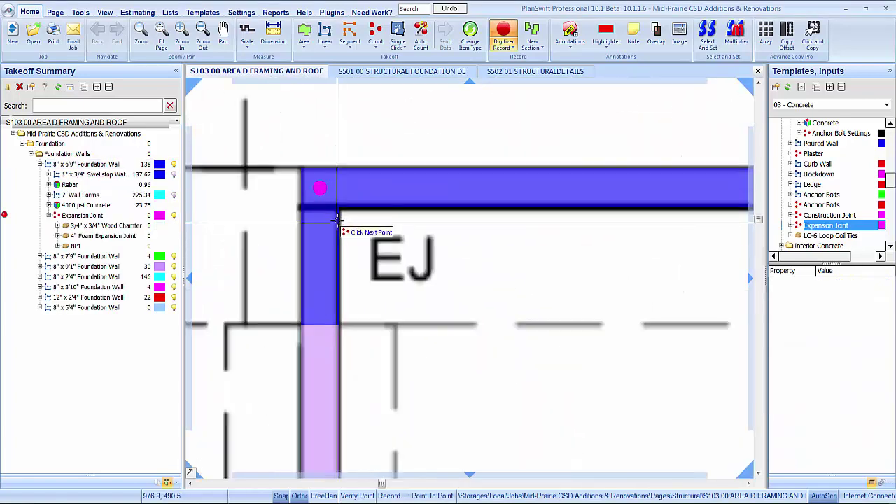
pyautogui.click(338, 208)
pyautogui.scroll(-5, 339, 208)
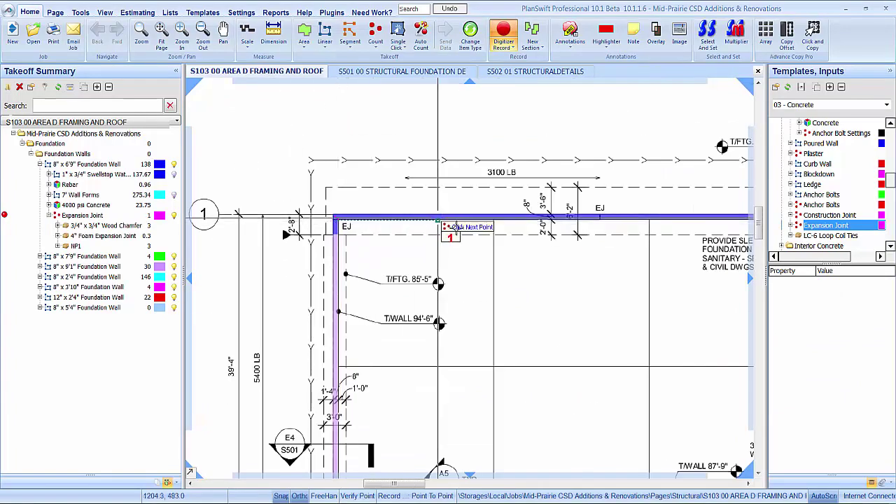
pyautogui.scroll(5, 559, 213)
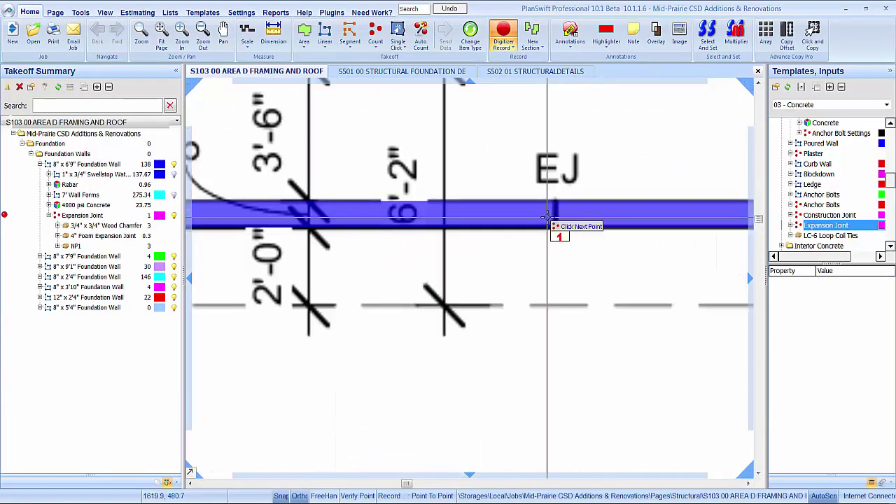
pyautogui.click(559, 212)
# Place expansion joints at the EJ mark beside the 8" x 7'9" wall and at the one near section E4 on the grid 1 wall
pyautogui.scroll(-5, 560, 213)
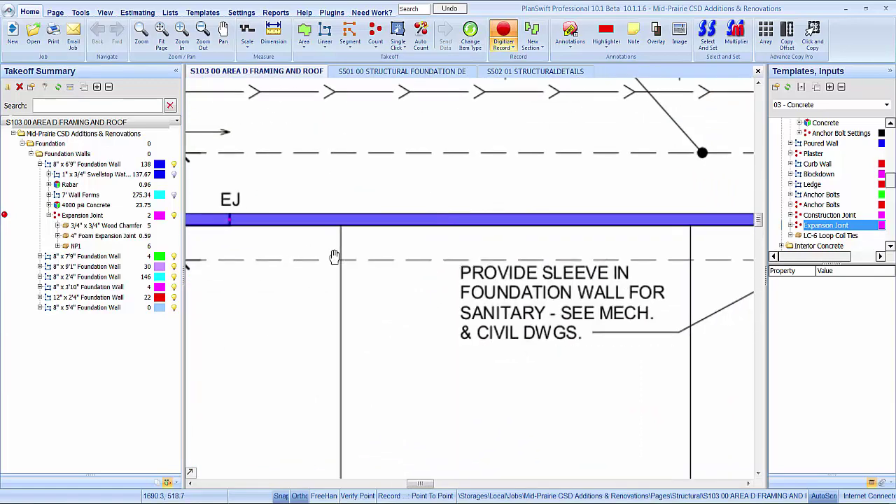
pyautogui.scroll(5, 410, 247)
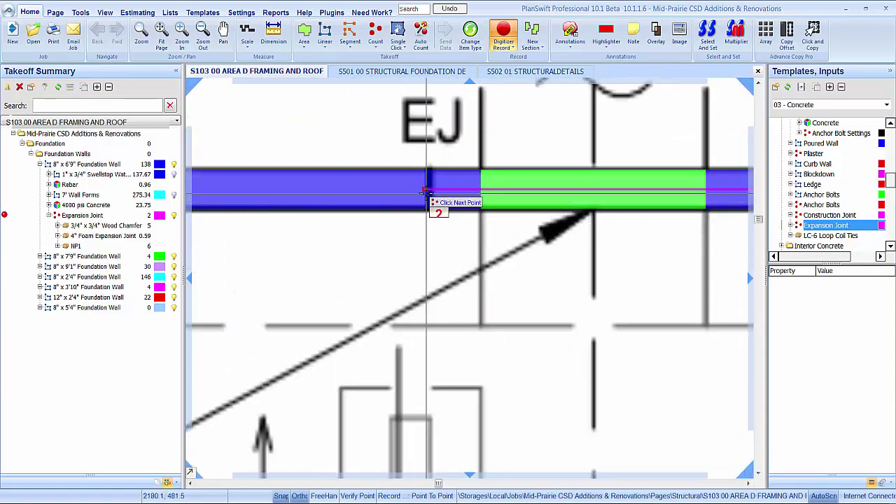
pyautogui.click(423, 246)
pyautogui.scroll(-5, 420, 246)
pyautogui.scroll(5, 511, 250)
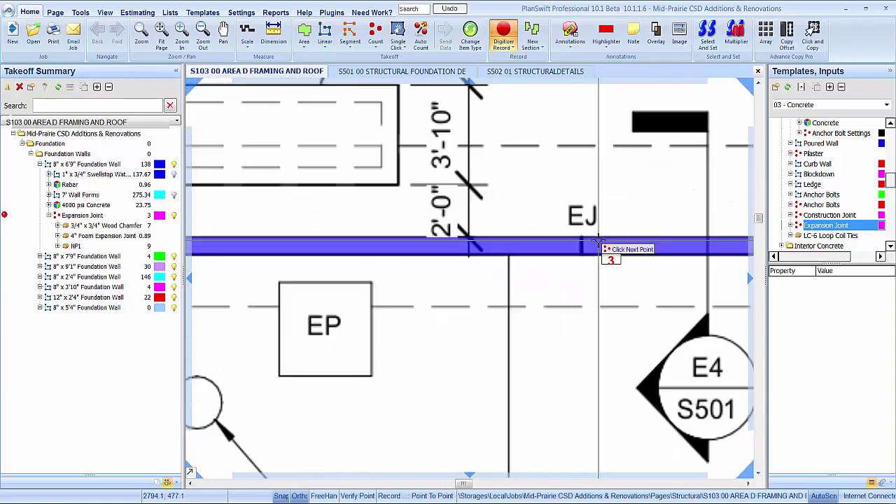
pyautogui.scroll(3, 572, 246)
pyautogui.click(586, 247)
pyautogui.scroll(-5, 586, 250)
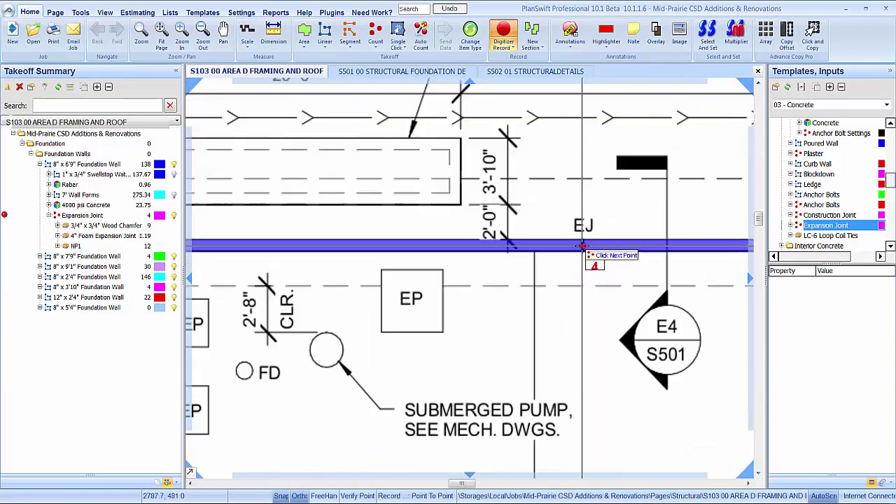
# Place an expansion joint at the EJ mark where the 8" x 6'9" wall meets the 8" x 9'1" wall, ending the count
pyautogui.scroll(6, 666, 273)
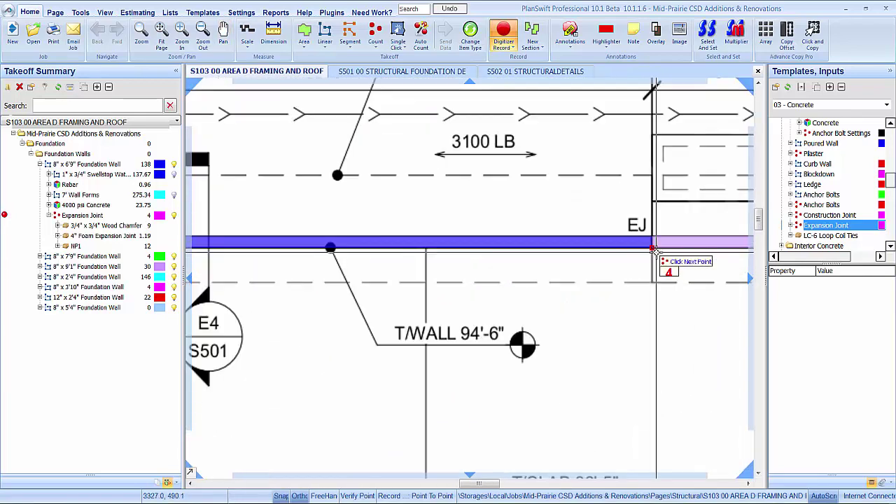
pyautogui.scroll(-2, 652, 272)
pyautogui.scroll(2, 436, 254)
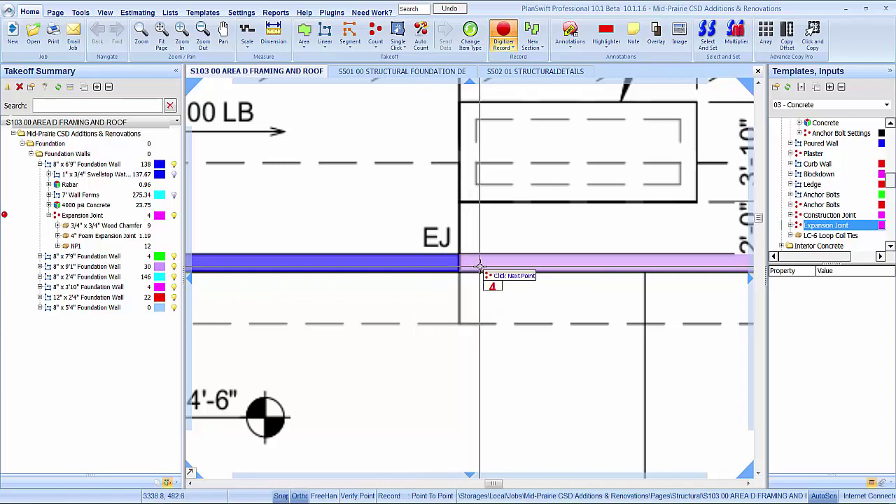
pyautogui.click(459, 264)
pyautogui.scroll(-3, 462, 266)
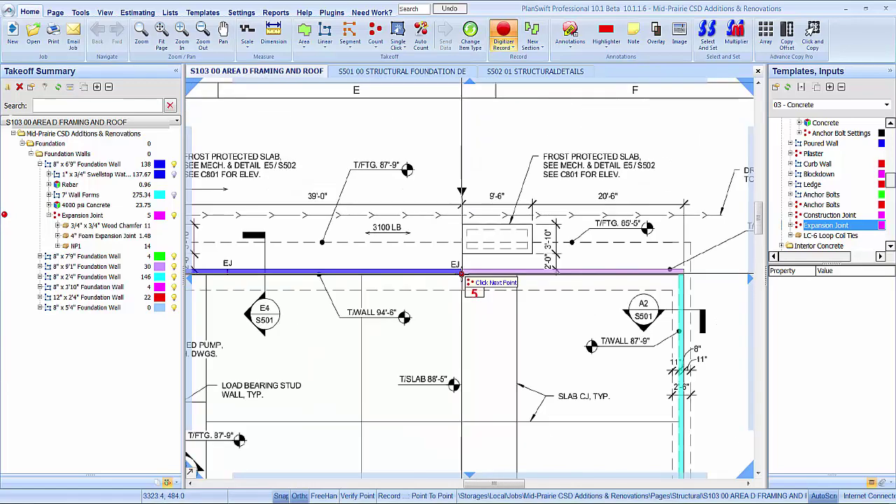
pyautogui.scroll(3, 672, 287)
pyautogui.scroll(-3, 652, 319)
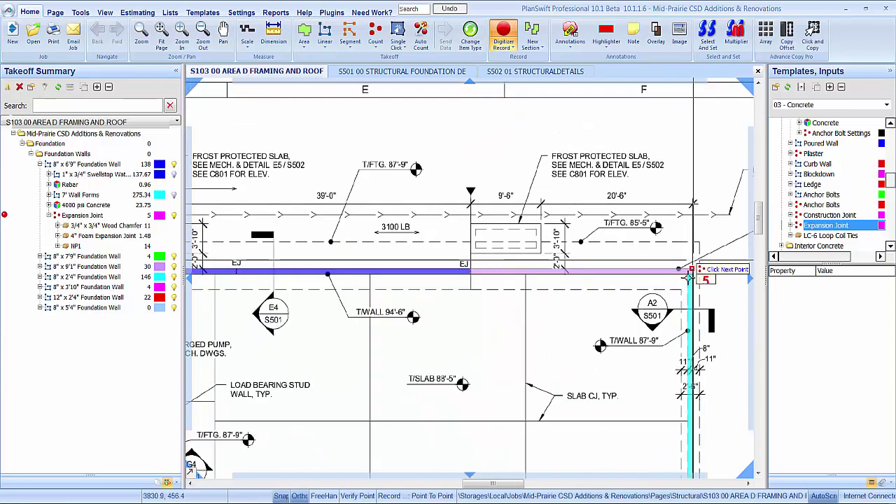
pyautogui.press('Escape')
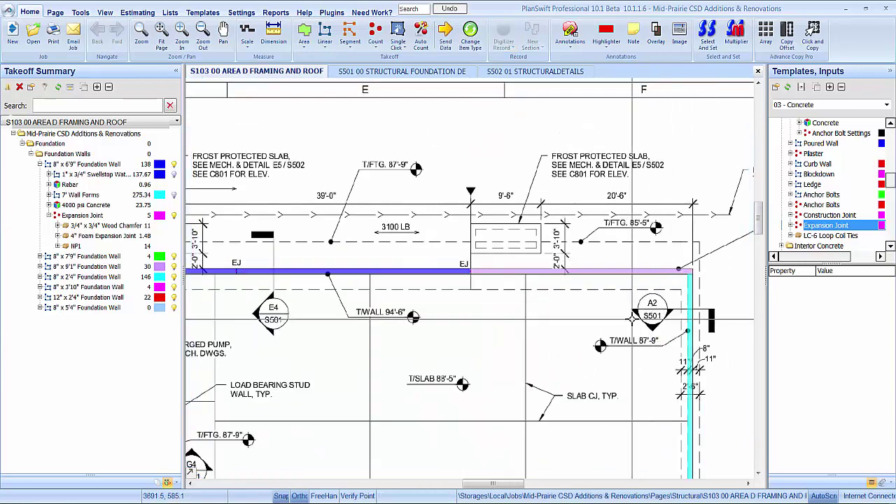
# Add the 1" x 3/4" Swellstop Waterstop from the count-type Waterstop template in Forming Accessories to the Expansion Joint item
pyautogui.scroll(-4, 798, 199)
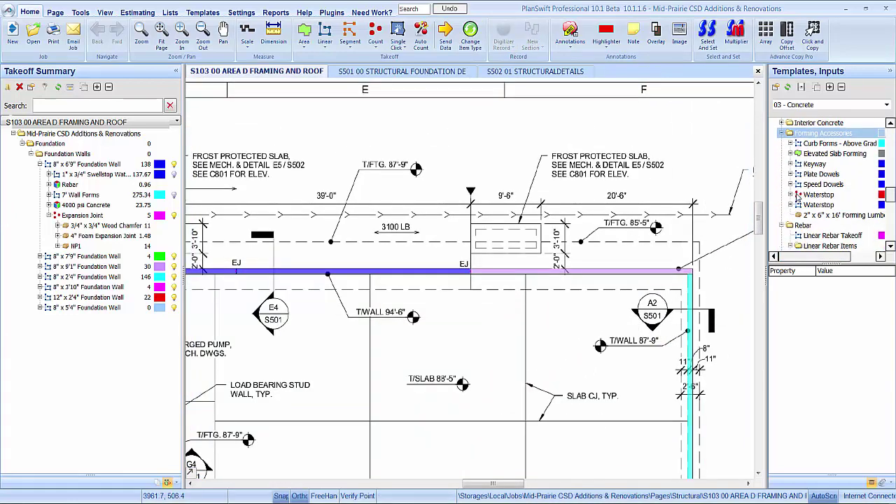
pyautogui.click(794, 197)
pyautogui.doubleClick(791, 204)
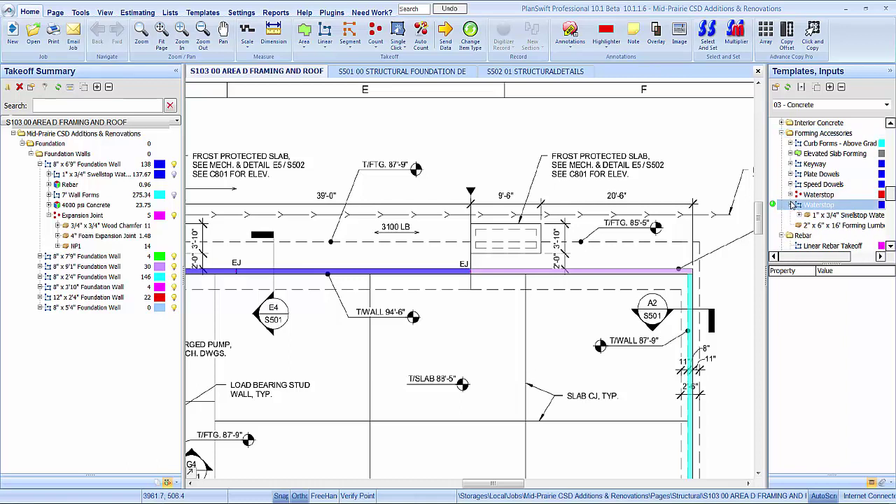
pyautogui.click(791, 195)
pyautogui.click(789, 195)
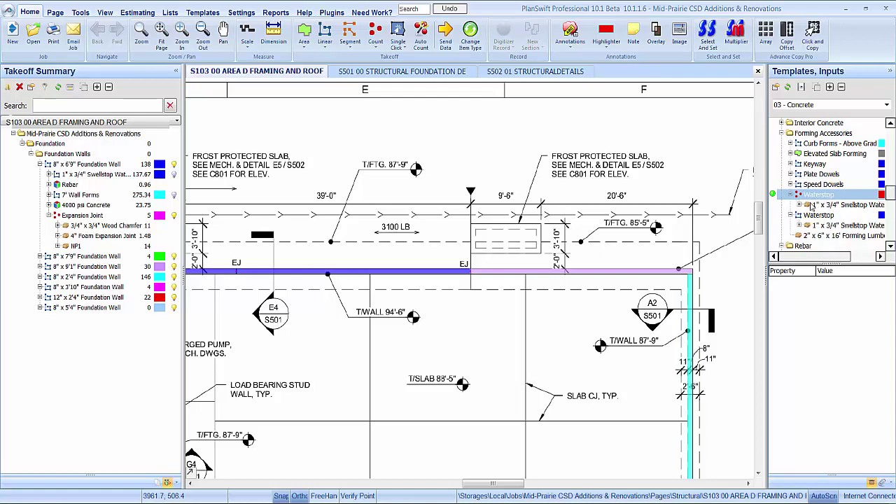
pyautogui.click(819, 205)
pyautogui.moveTo(127, 98); pyautogui.dragTo(93, 218)
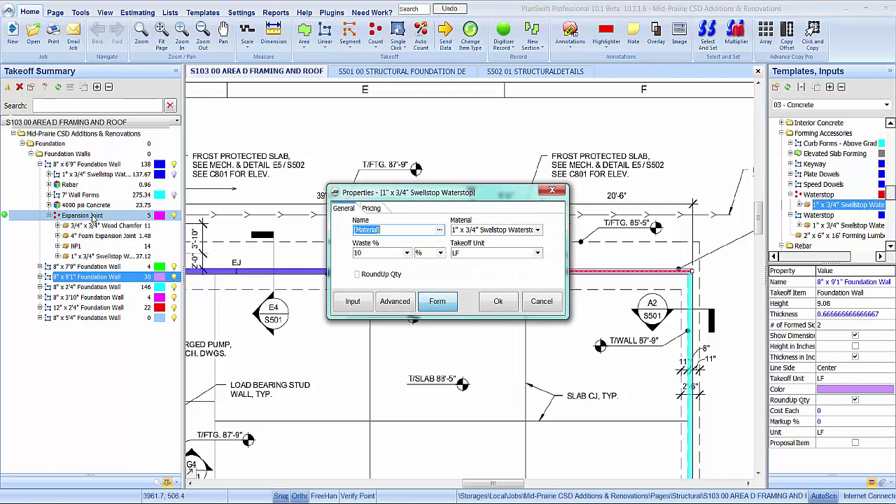
# Set the new waterstop's material to 6" x 3/8" PVC Ribbed Waterstop and check its sub-items
pyautogui.click(537, 230)
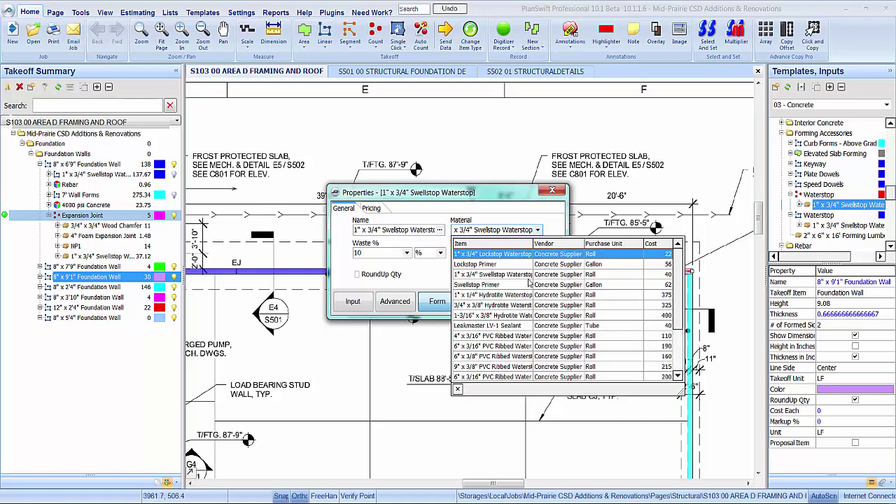
pyautogui.click(505, 357)
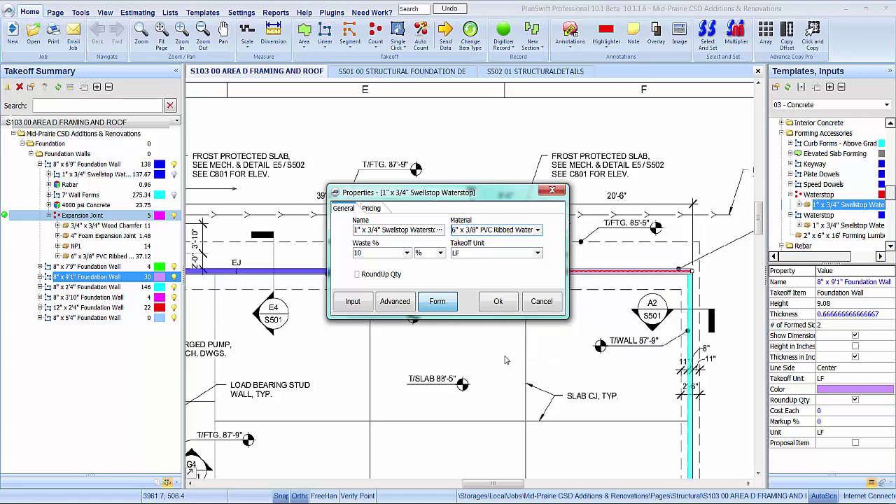
pyautogui.click(498, 303)
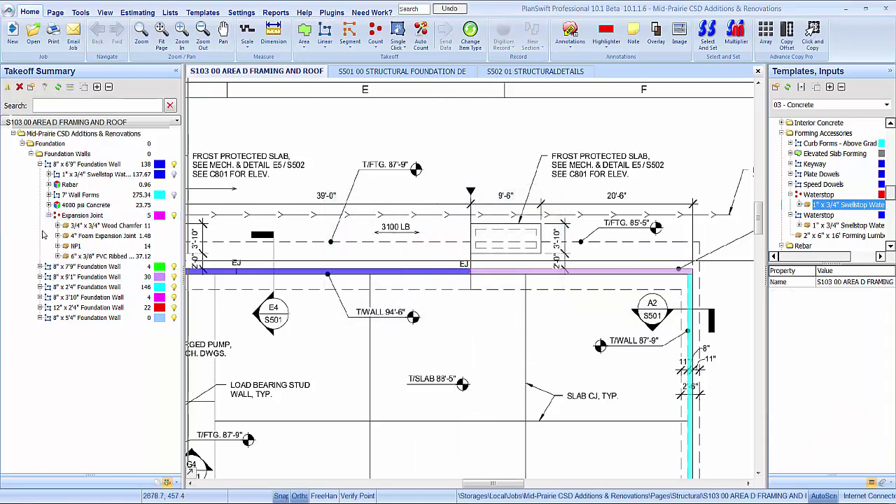
pyautogui.click(63, 256)
pyautogui.click(58, 256)
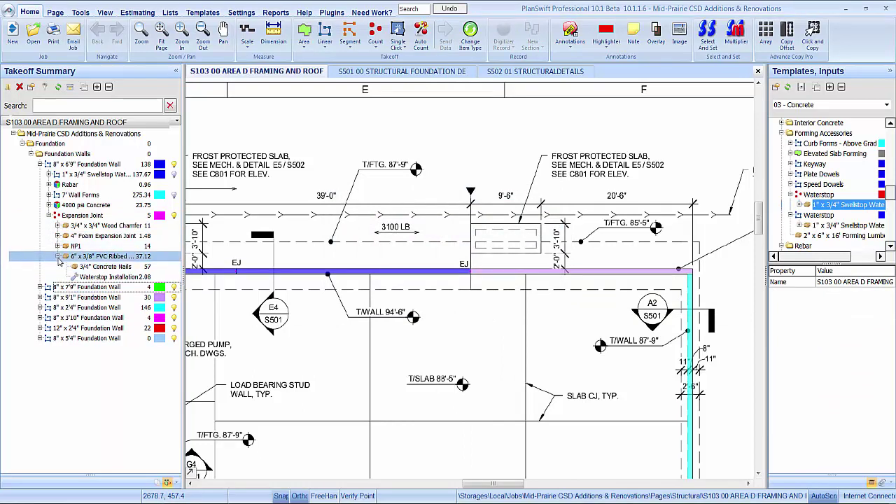
pyautogui.click(59, 257)
pyautogui.click(51, 217)
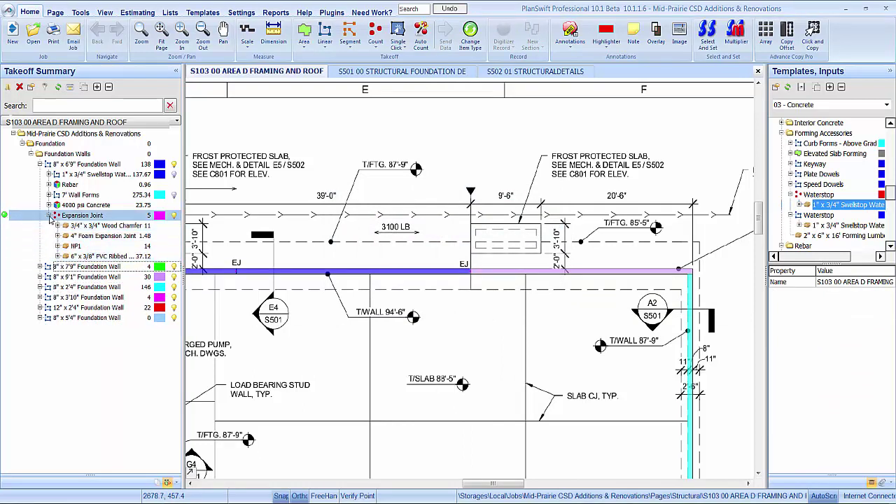
# Change the material of the expansion joint's 4" foam part to 8" Foam Expansion Joint
pyautogui.click(76, 225)
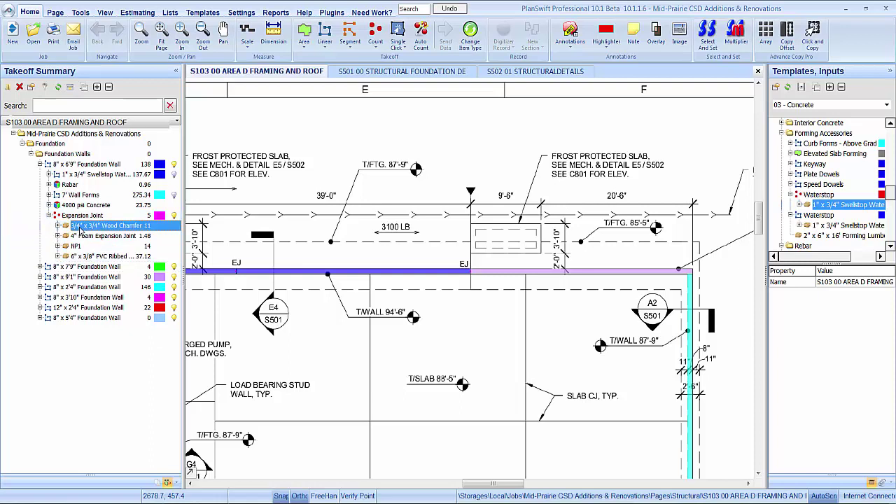
pyautogui.click(89, 239)
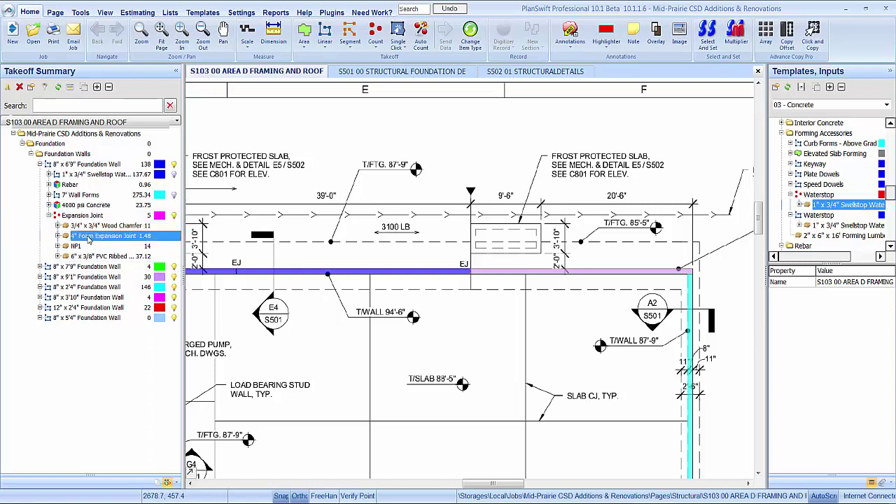
pyautogui.rightClick(89, 239)
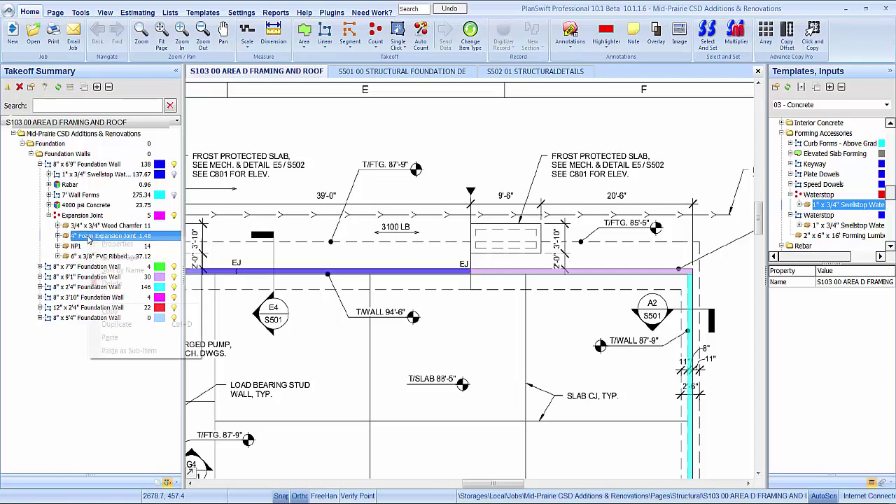
pyautogui.click(112, 244)
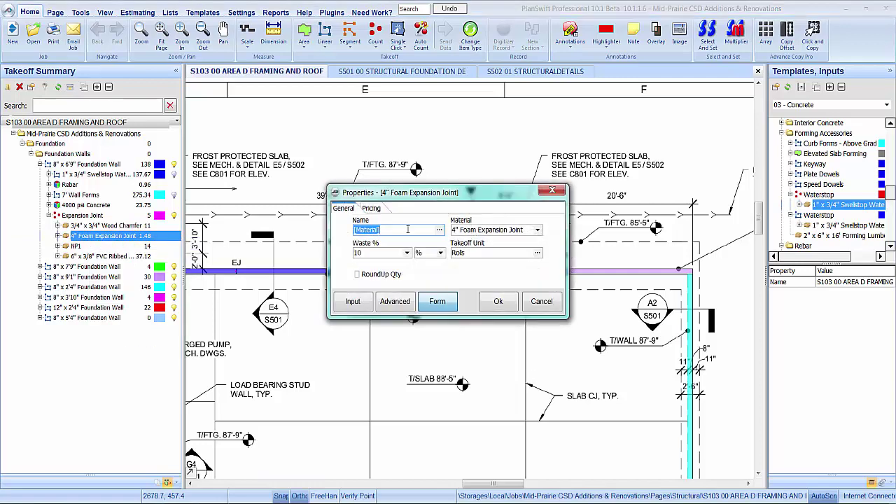
pyautogui.click(537, 229)
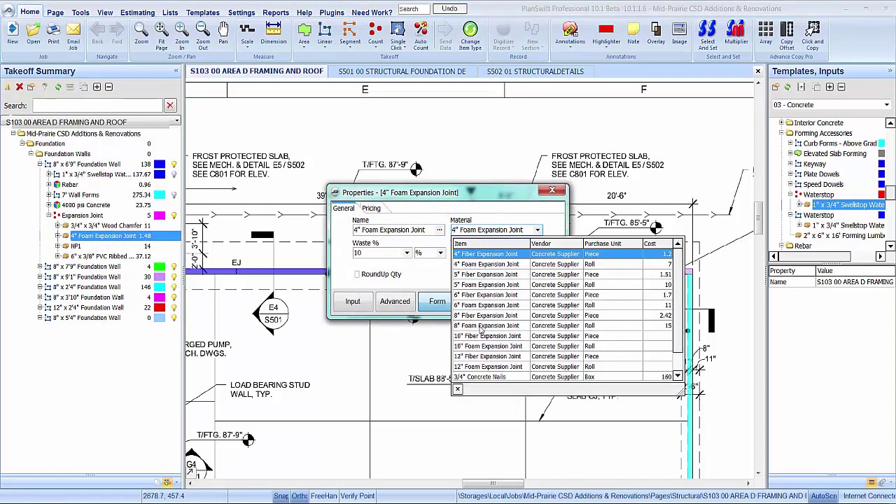
pyautogui.click(482, 327)
pyautogui.click(493, 302)
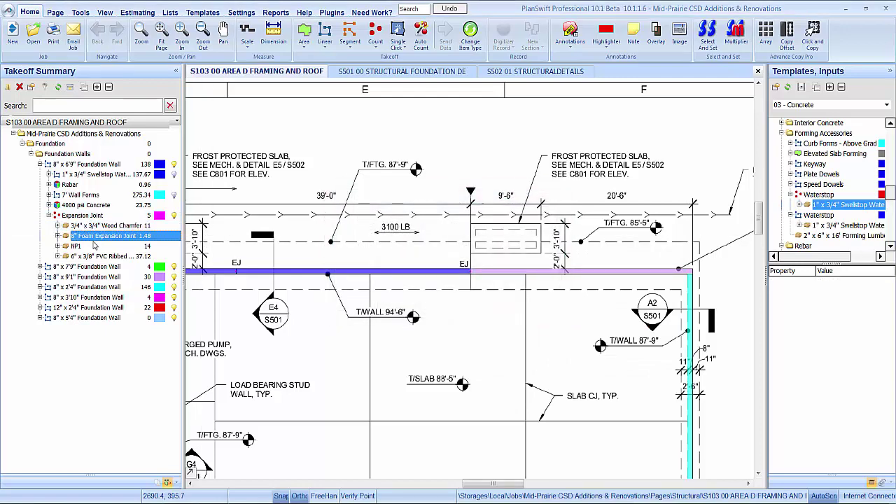
# Review the expansion joint's NP1 and waterstop parts and its properties against expansion joint detail A3 on sheet S502
pyautogui.click(57, 247)
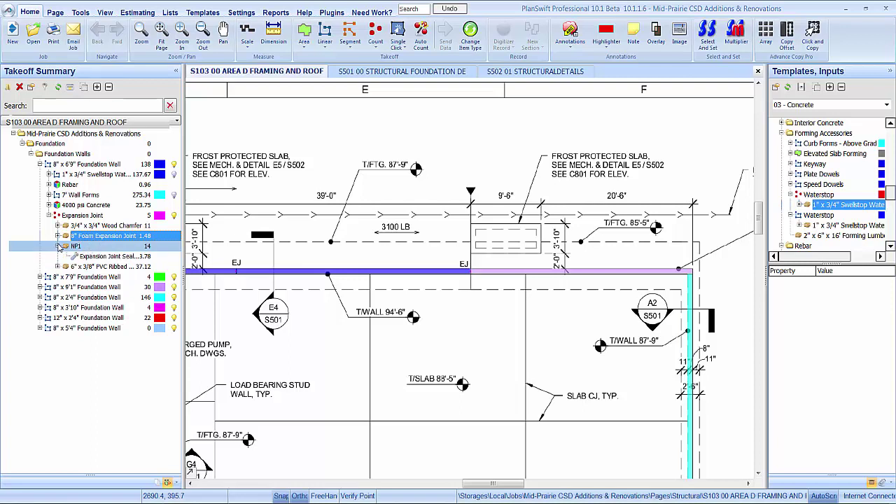
pyautogui.click(57, 246)
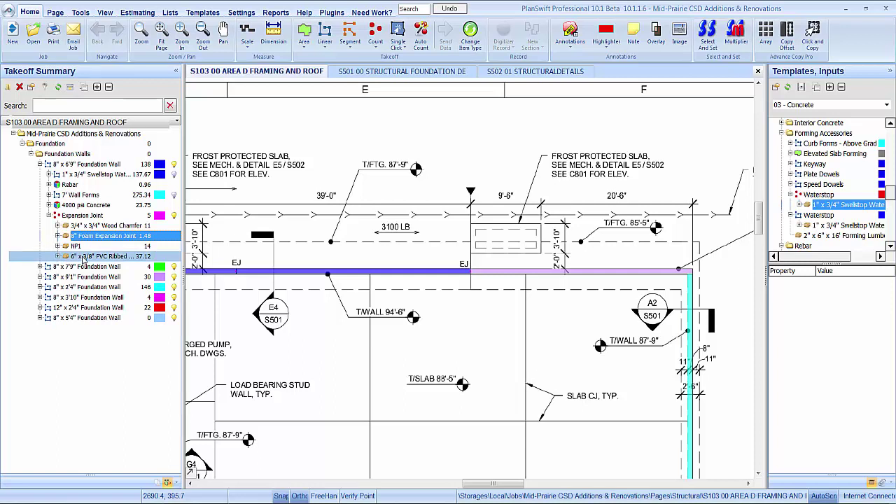
pyautogui.click(83, 257)
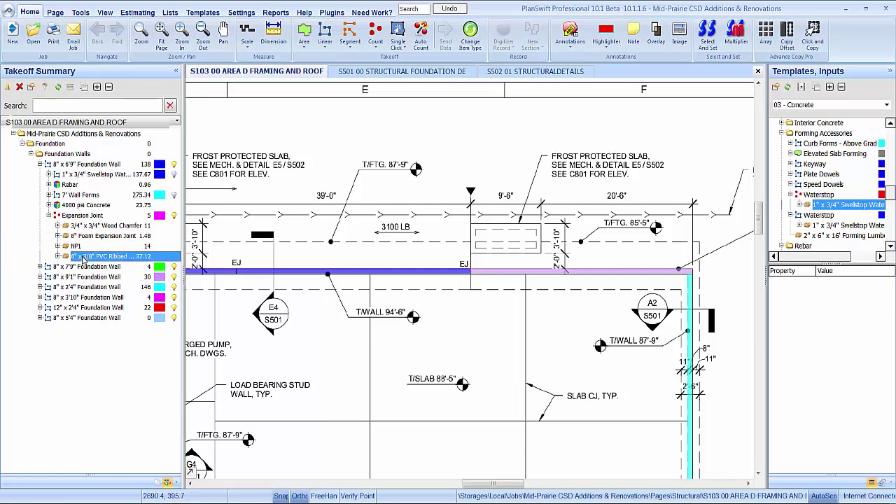
pyautogui.click(93, 217)
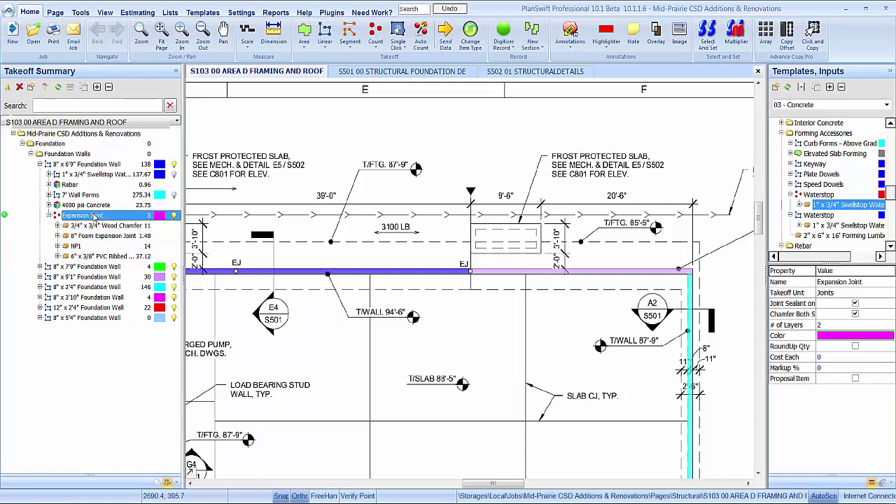
pyautogui.click(49, 215)
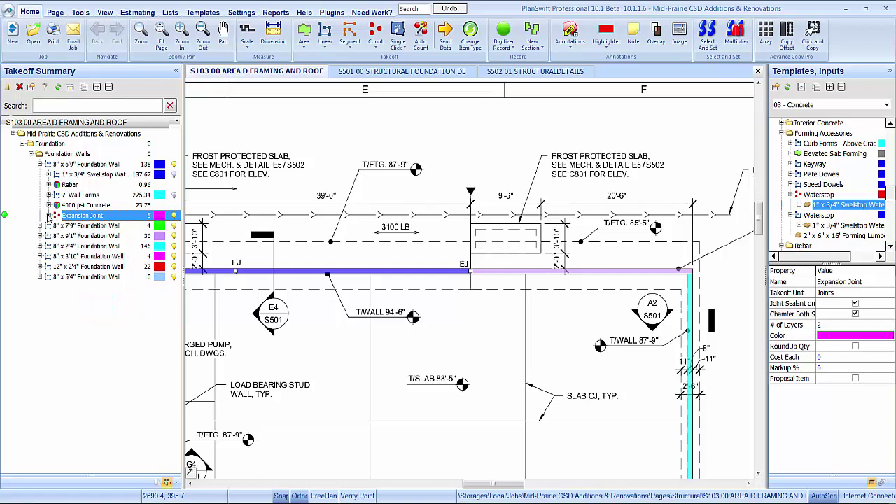
pyautogui.click(515, 73)
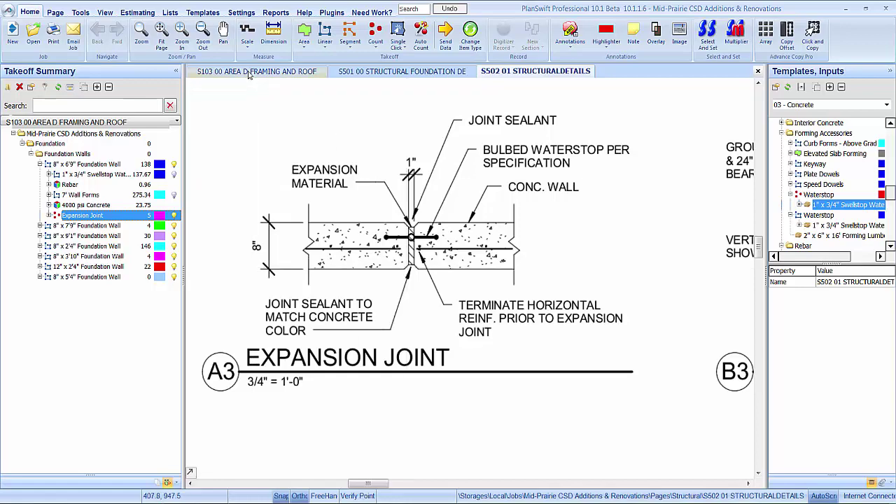
# Return to sheet S103 and collapse the 8" x 6'9" Foundation Wall in the takeoff list
pyautogui.click(256, 70)
pyautogui.click(56, 164)
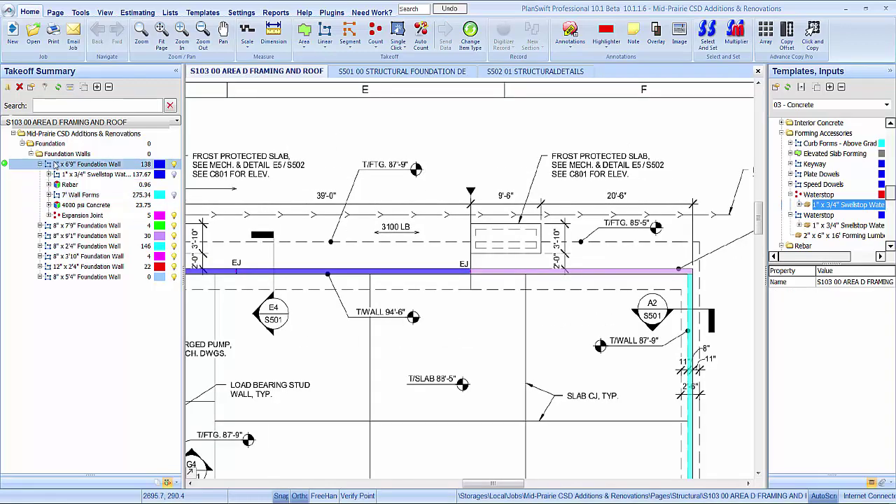
pyautogui.click(39, 164)
pyautogui.click(78, 165)
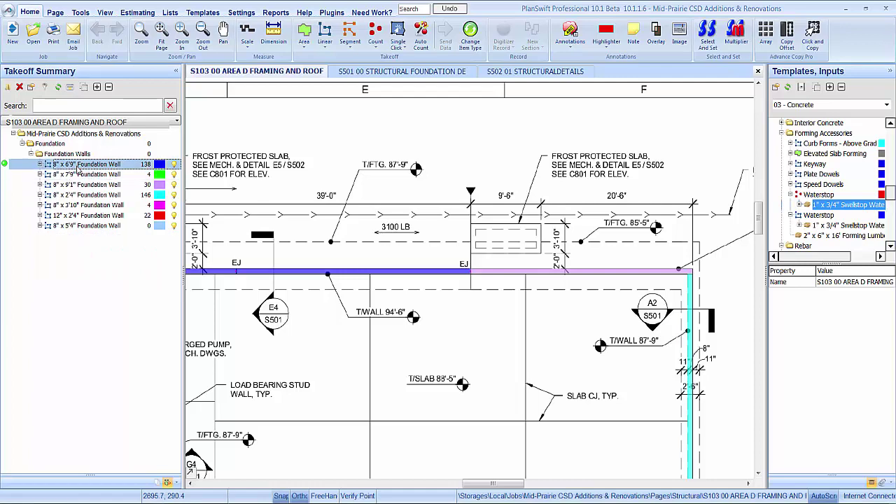
pyautogui.click(591, 228)
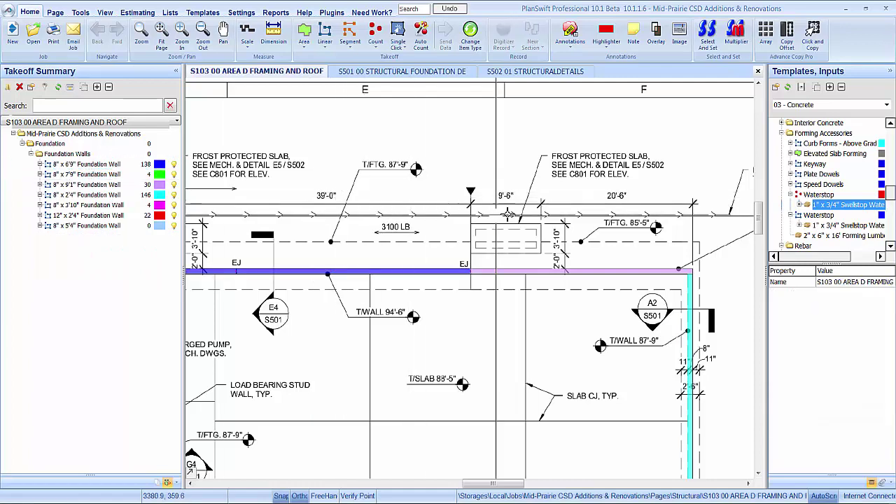
# Move the expansion joint point at the inside of the grid 1 and A corner 4 inches at an angle of 180
pyautogui.scroll(-4, 592, 227)
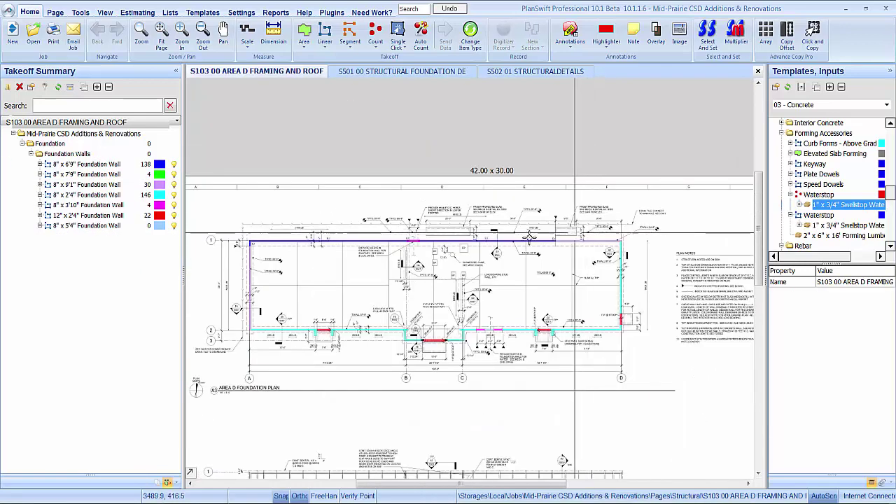
pyautogui.scroll(6, 302, 246)
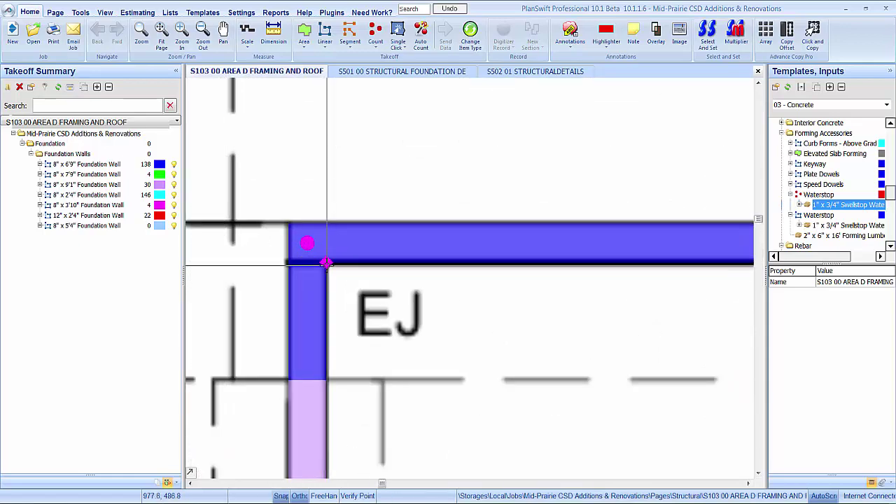
pyautogui.click(326, 262)
pyautogui.press('Left')
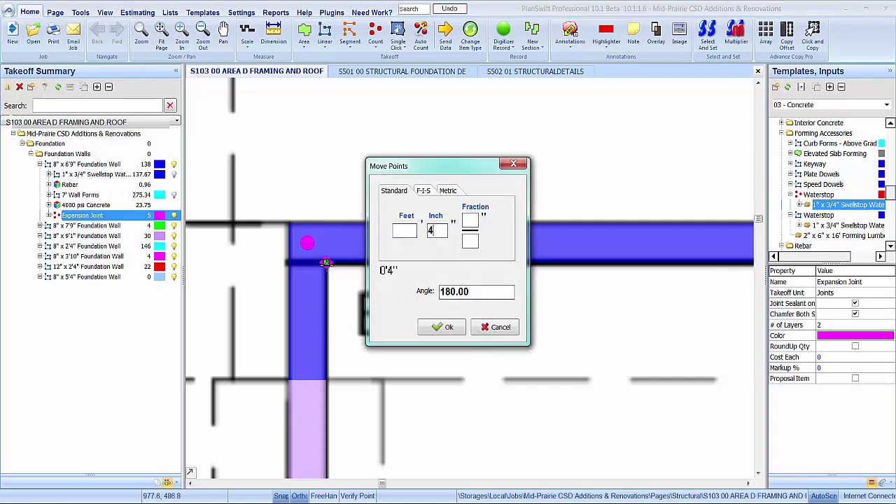
pyautogui.press('Return')
pyautogui.click(365, 289)
pyautogui.scroll(-6, 364, 290)
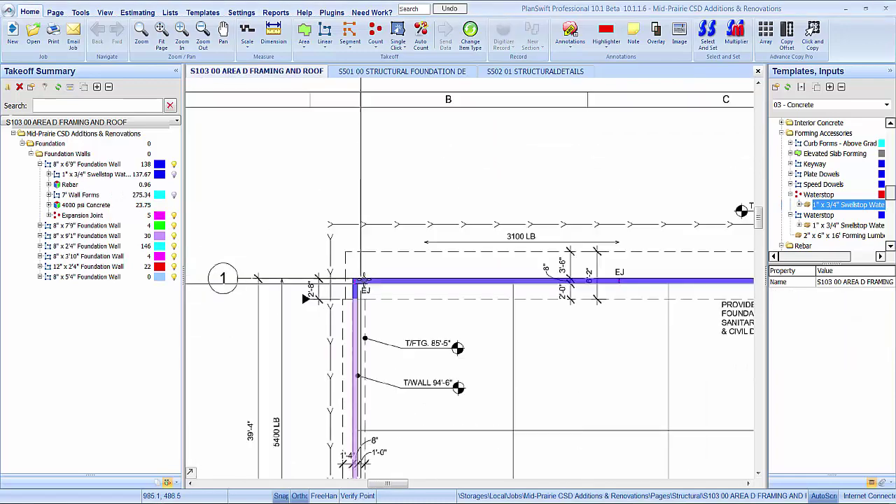
pyautogui.moveTo(511, 394)
pyautogui.mouseDown()
pyautogui.moveTo(445, 236)
pyautogui.moveTo(446, 296)
pyautogui.moveTo(395, 260)
pyautogui.moveTo(439, 265)
pyautogui.mouseUp()
pyautogui.scroll(-3, 395, 260)
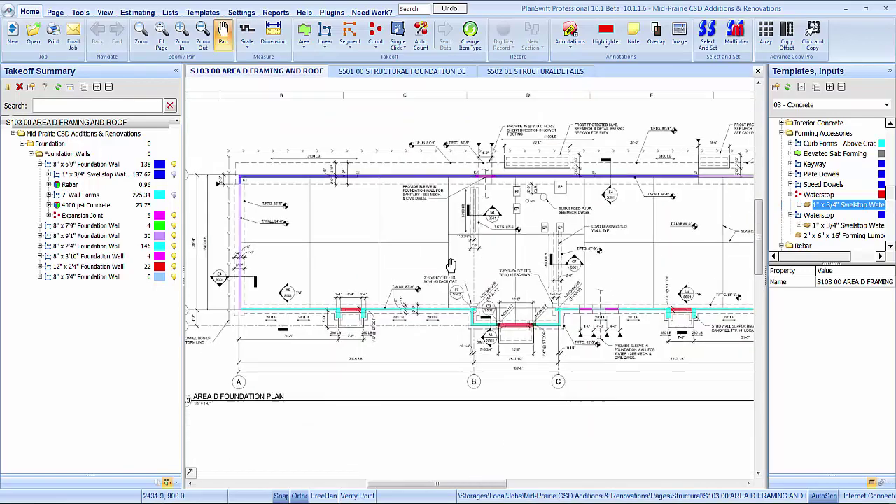
pyautogui.scroll(2, 439, 265)
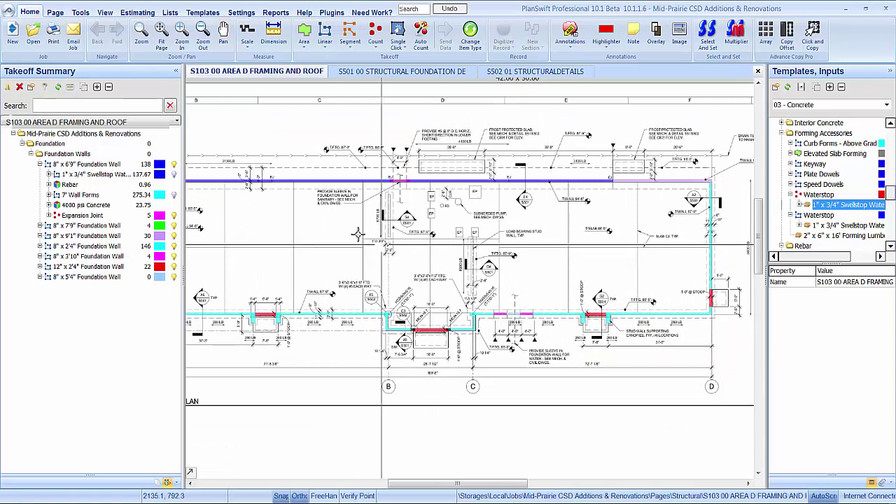
# Collapse the 8" x 6'9" Foundation Wall in the takeoff list and review the traced walls across the Area D foundation plan
pyautogui.click(61, 165)
pyautogui.click(39, 164)
pyautogui.click(67, 175)
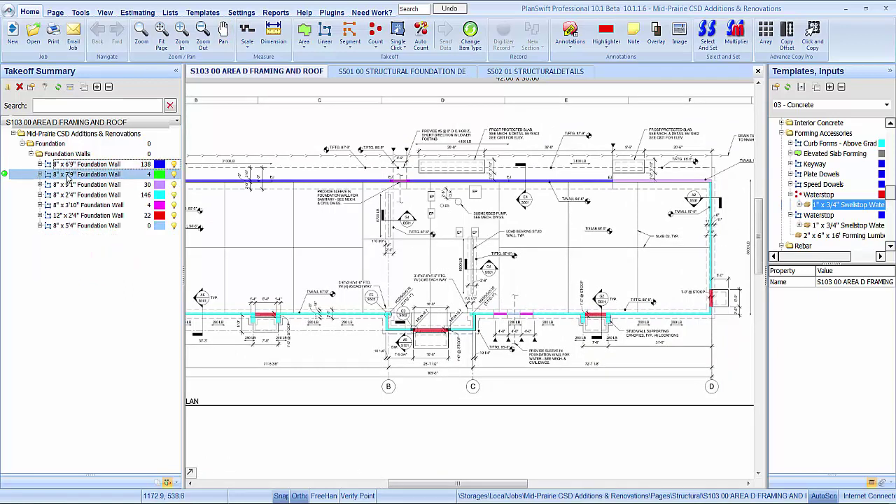
pyautogui.click(221, 221)
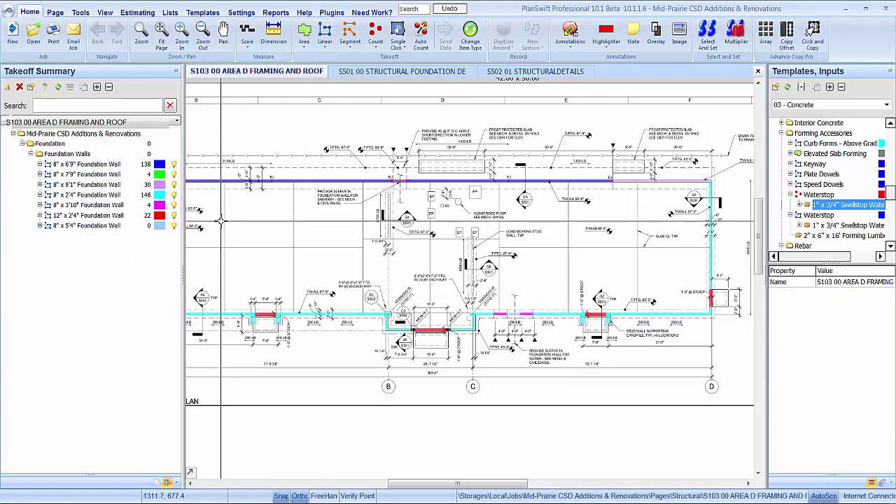
pyautogui.moveTo(221, 221); pyautogui.dragTo(346, 233)
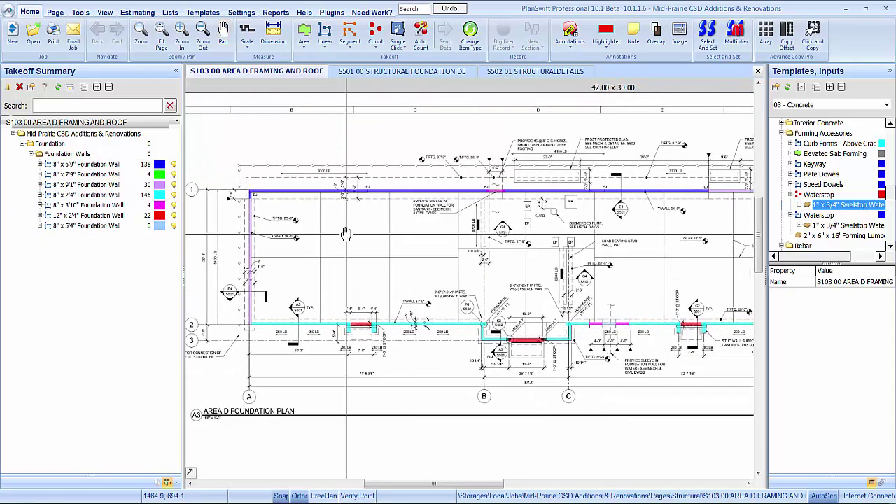
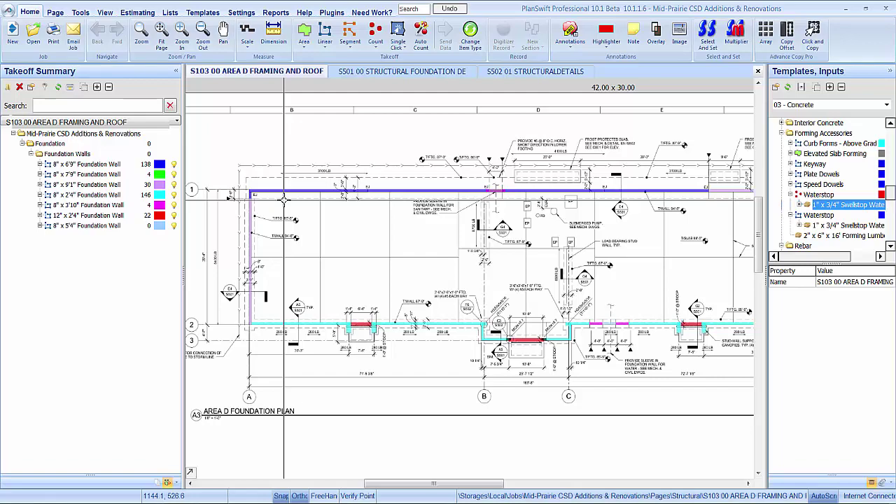
pyautogui.scroll(3, 523, 172)
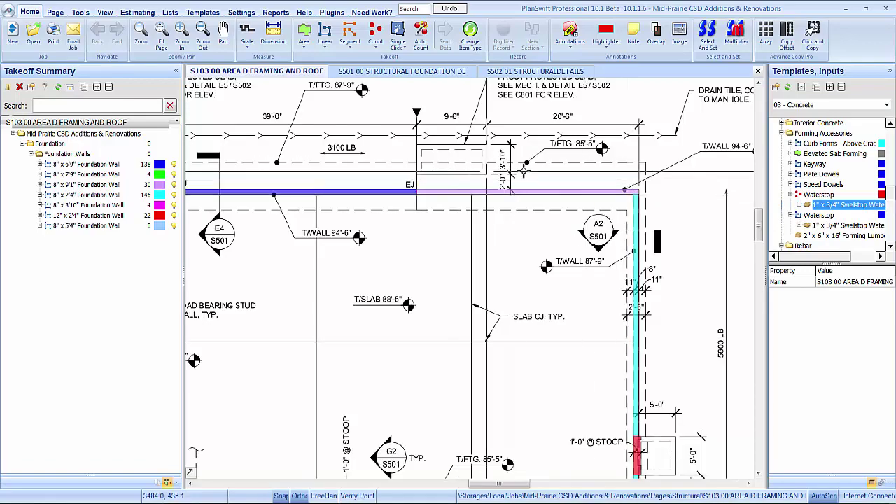
pyautogui.scroll(-5, 523, 171)
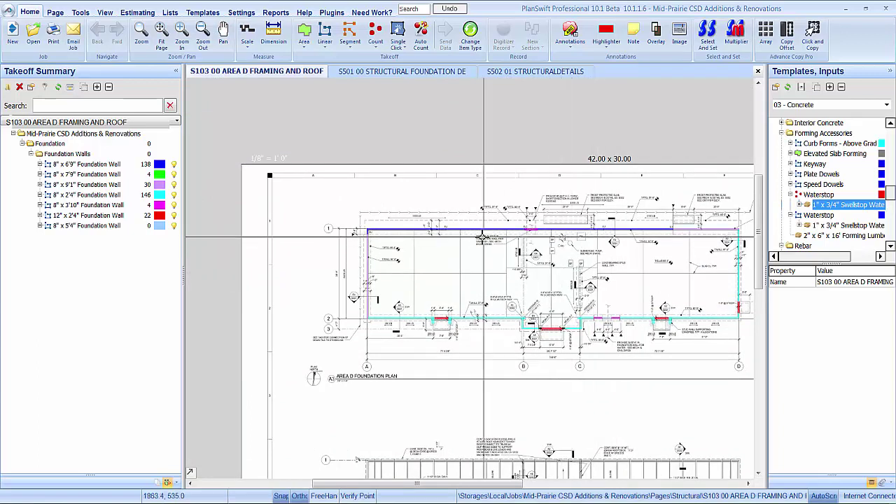
pyautogui.moveTo(427, 238); pyautogui.dragTo(376, 238)
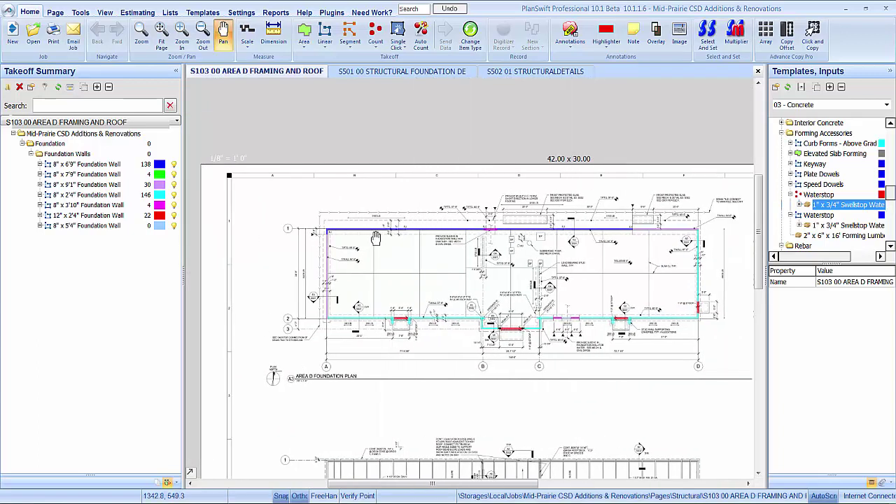
pyautogui.moveTo(399, 270); pyautogui.dragTo(391, 258)
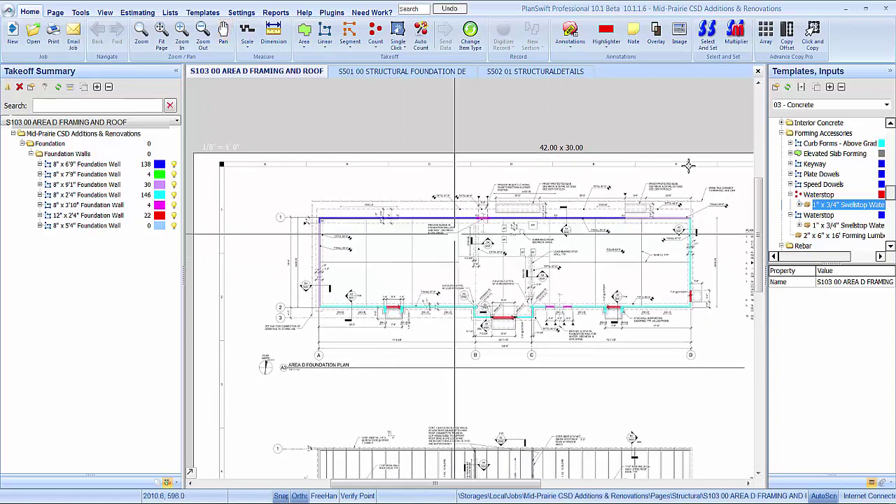
# Add the Pump/Telebelt item from the Subcontract templates to the Foundation Walls folder in the takeoff list
pyautogui.scroll(-5, 815, 175)
pyautogui.scroll(-10, 815, 175)
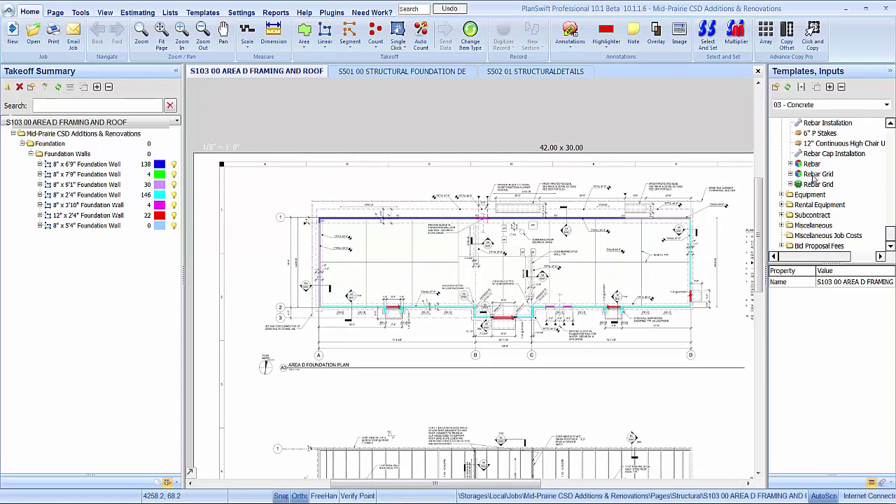
pyautogui.click(785, 215)
pyautogui.click(782, 215)
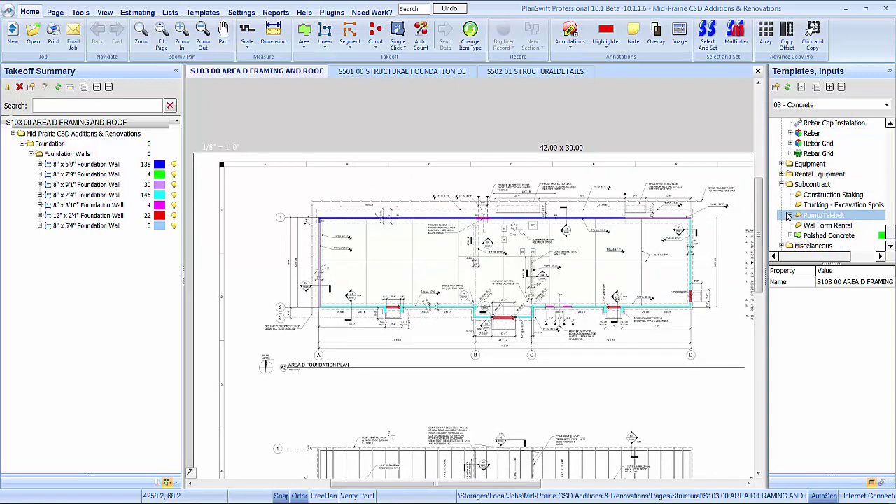
pyautogui.click(810, 217)
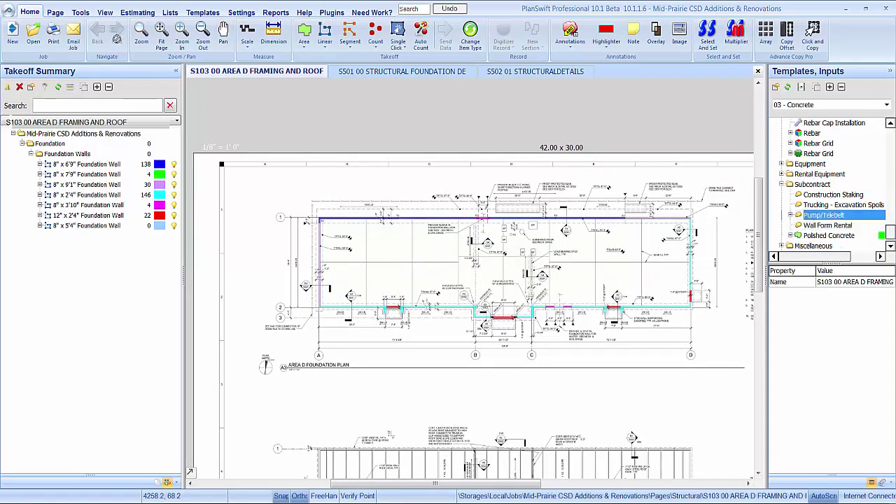
pyautogui.click(62, 155)
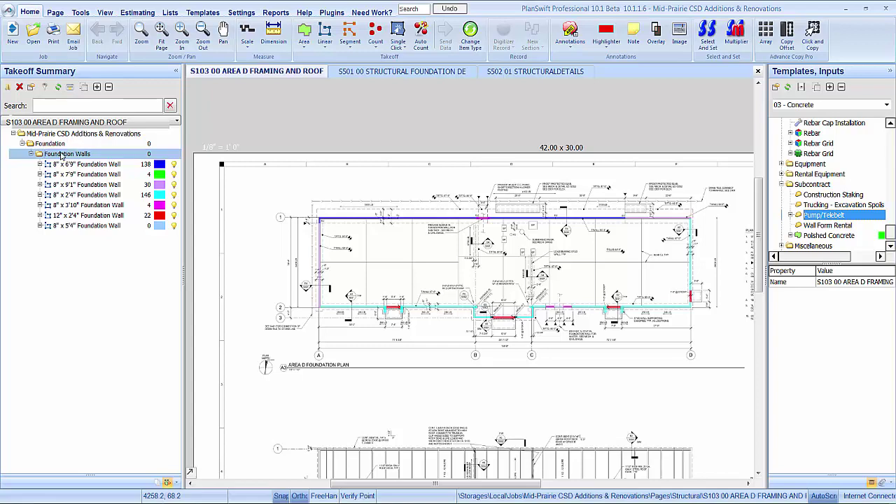
pyautogui.click(84, 174)
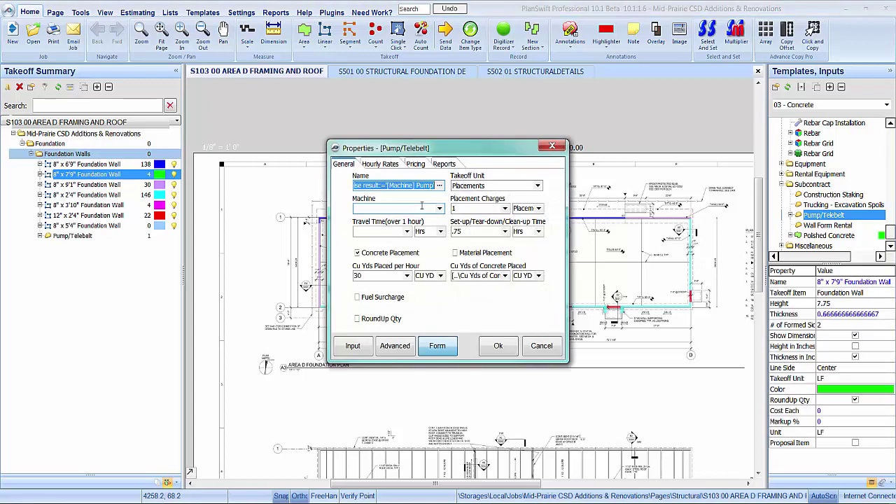
# Configure the pump item with machine 47M, 5 placement charges and 50 cubic yards placed per hour
pyautogui.click(439, 209)
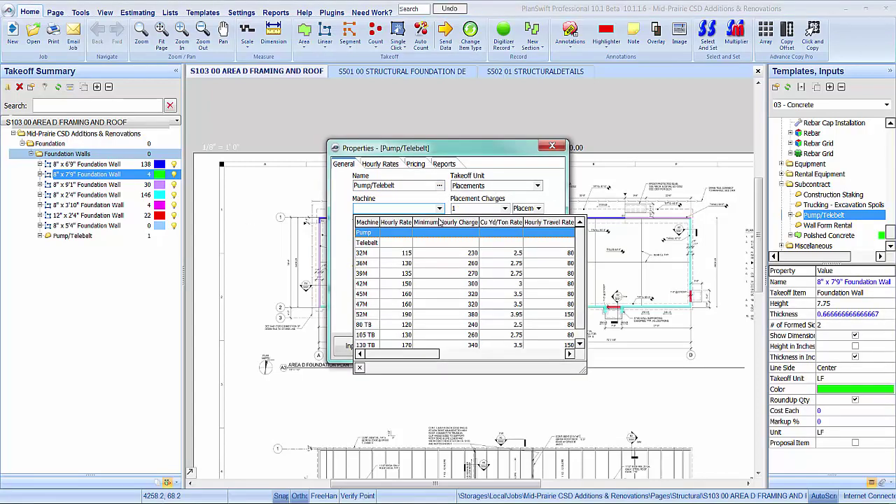
pyautogui.click(369, 304)
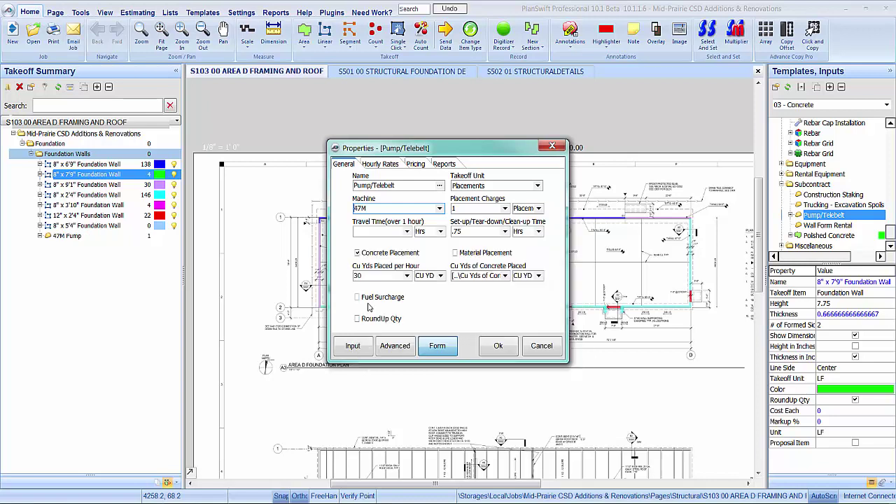
pyautogui.click(503, 208)
pyautogui.click(460, 260)
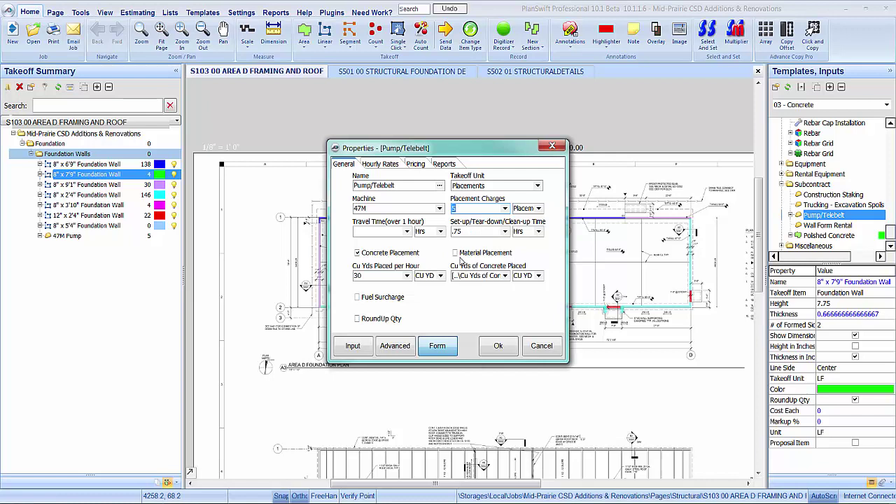
pyautogui.click(407, 276)
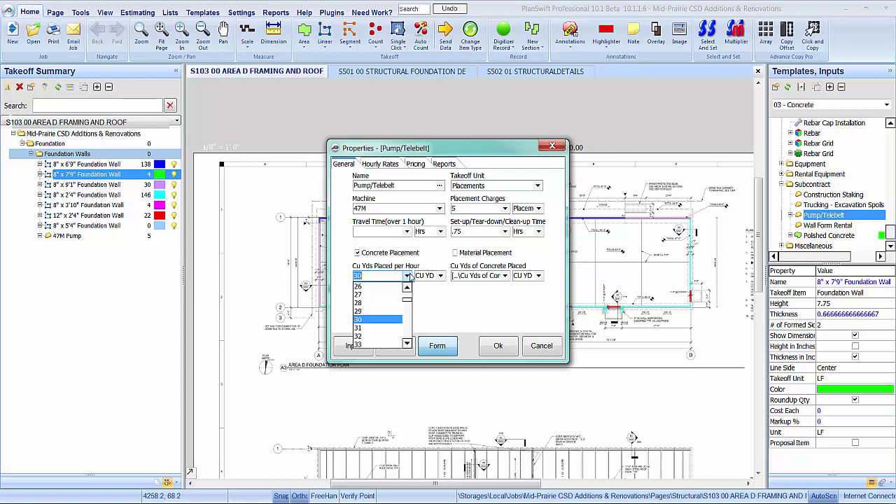
pyautogui.scroll(-7, 378, 301)
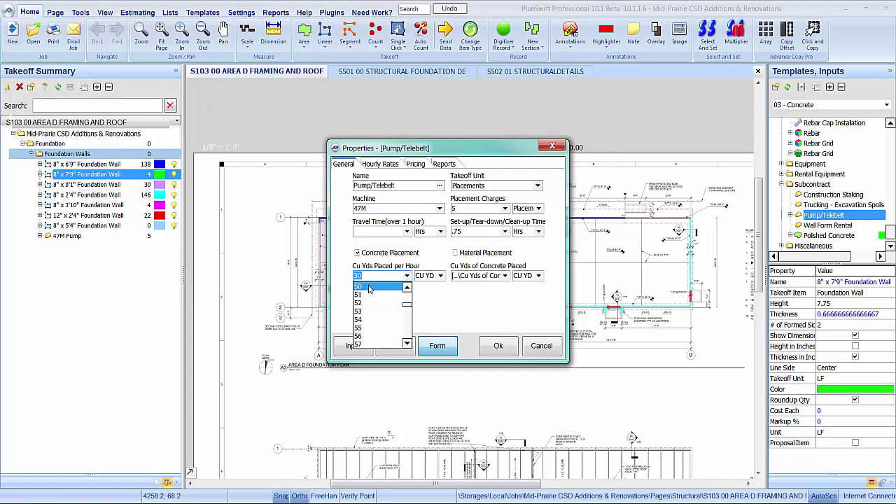
pyautogui.click(371, 287)
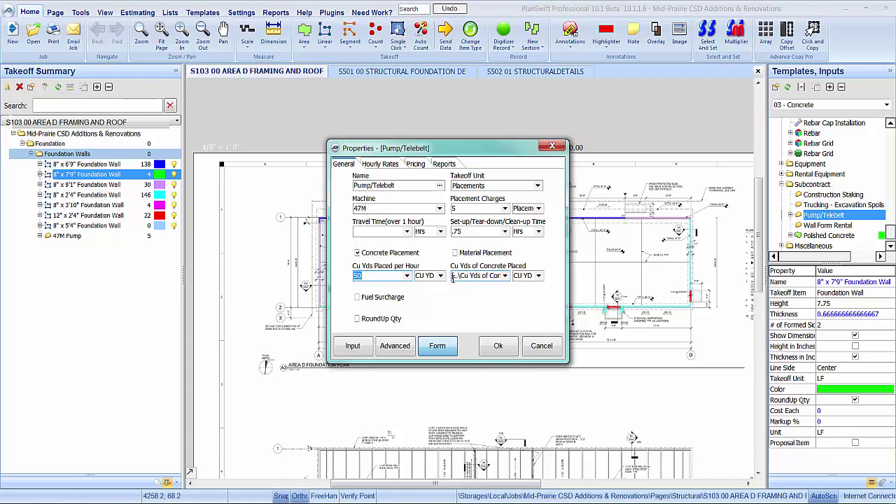
pyautogui.click(499, 344)
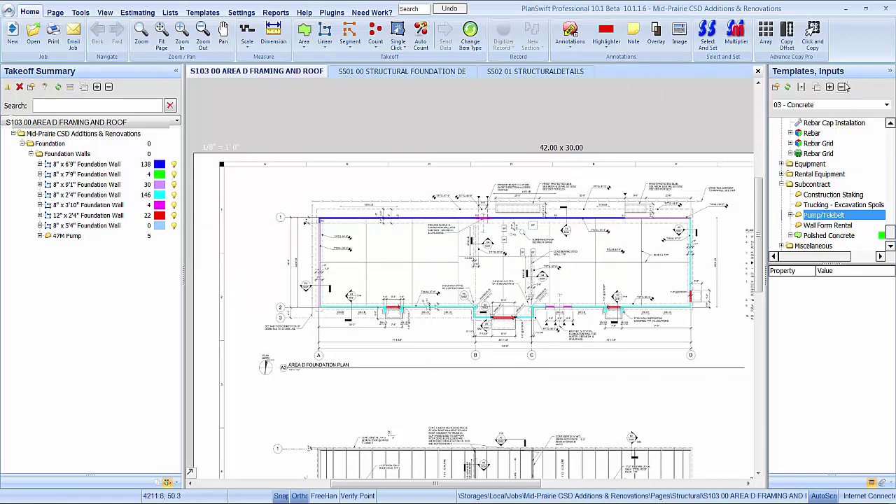
# Add a Continuous Footings group folder with default properties to the Foundation folder and expand the Footings templates
pyautogui.click(843, 87)
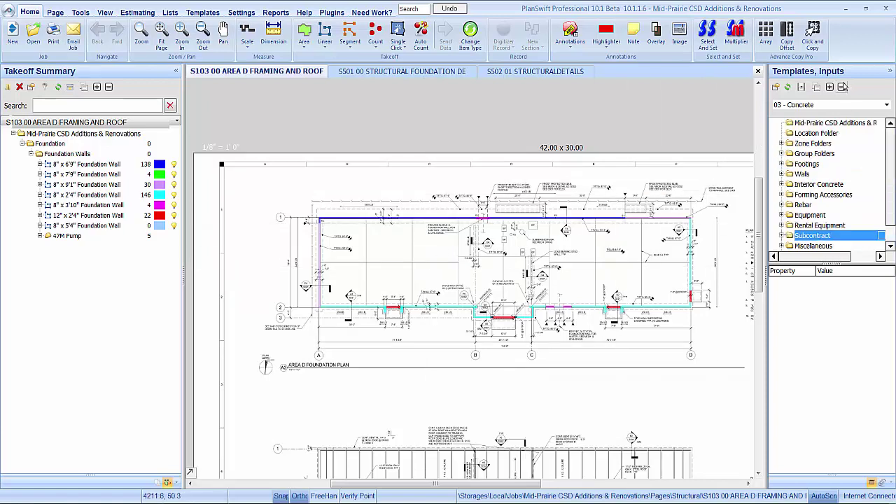
pyautogui.click(782, 154)
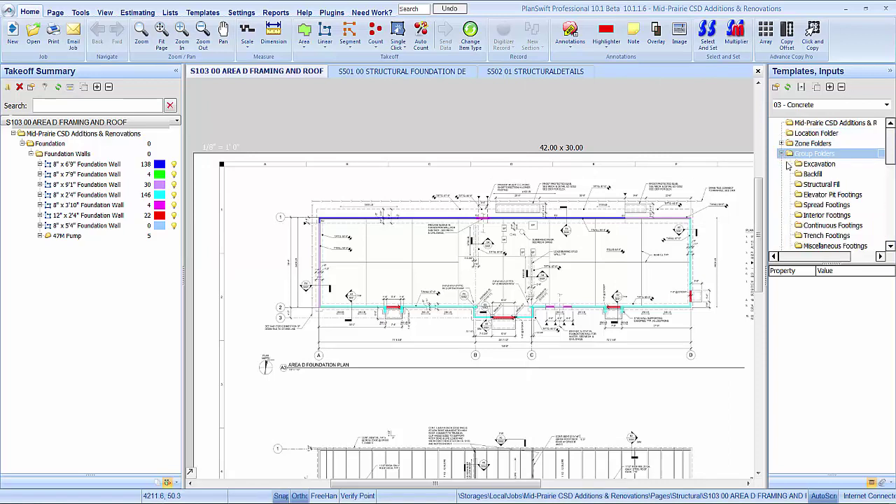
pyautogui.moveTo(821, 231); pyautogui.dragTo(96, 146)
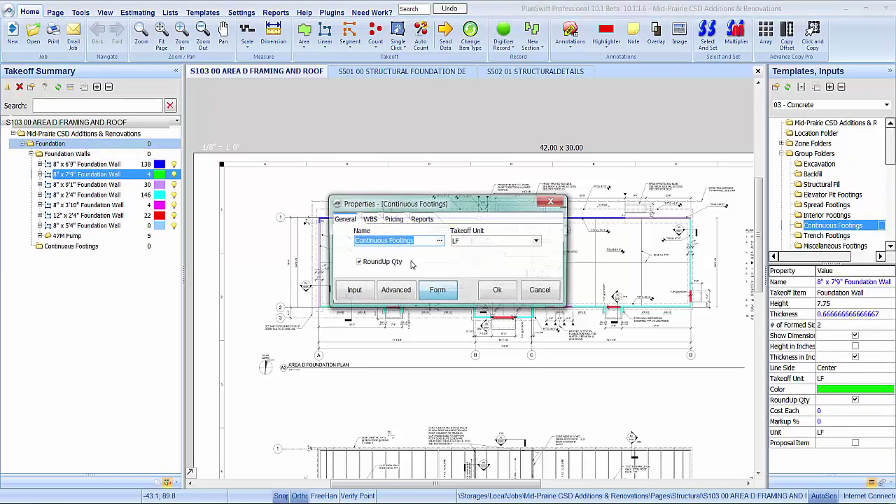
pyautogui.click(494, 293)
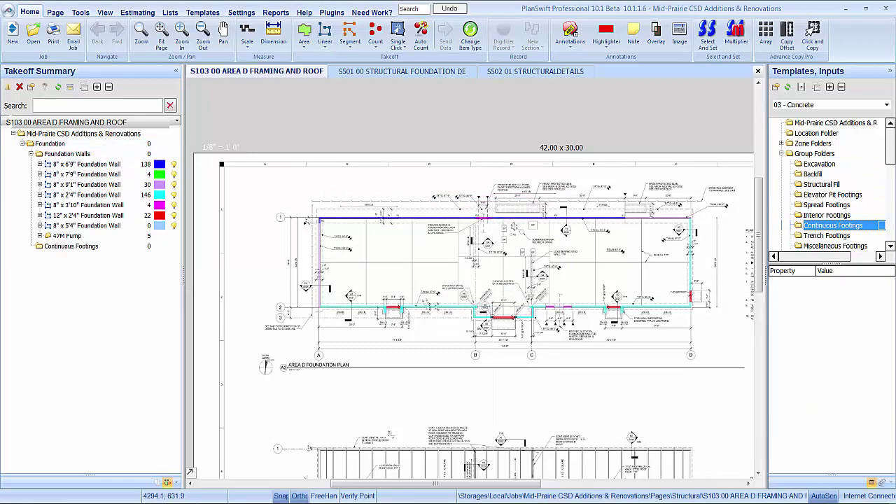
pyautogui.click(781, 153)
pyautogui.click(781, 164)
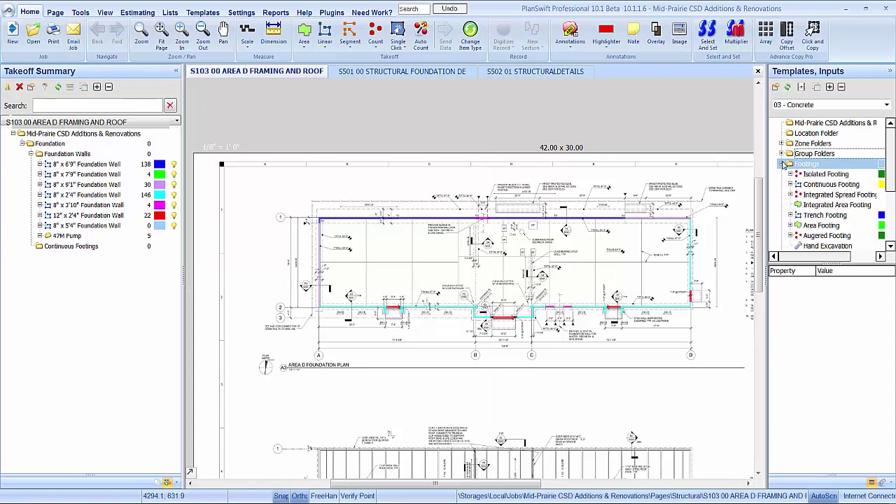
# Examine the continuous footing width and wall offset dimensions along grid line 2, west of grid B, on sheet S103
pyautogui.scroll(2, 398, 335)
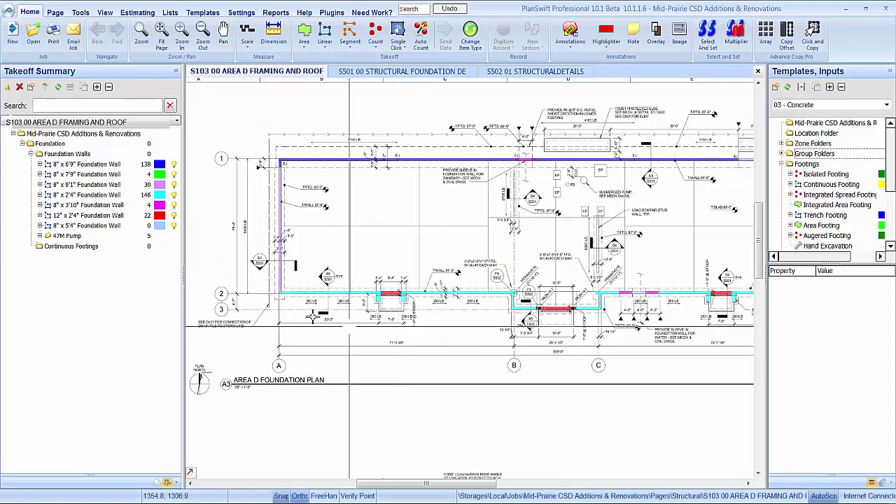
pyautogui.scroll(1, 307, 289)
pyautogui.scroll(1, 490, 294)
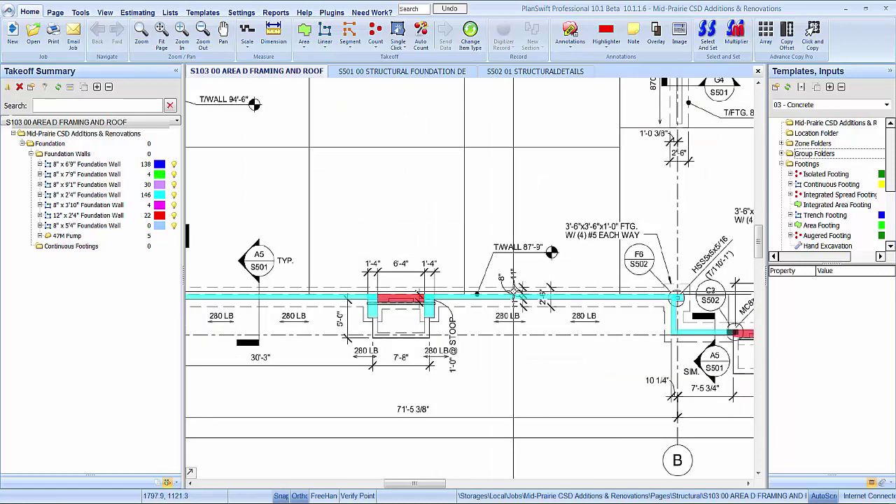
pyautogui.scroll(2, 550, 262)
pyautogui.scroll(-1, 550, 262)
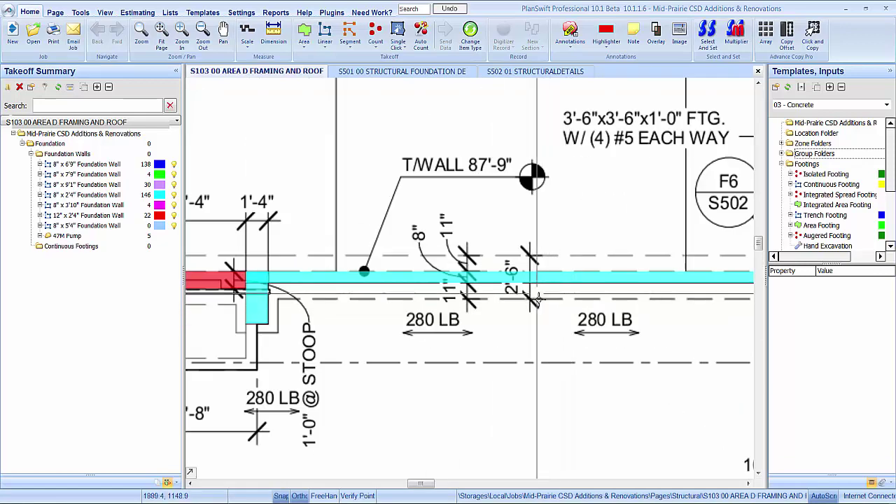
pyautogui.scroll(-1, 539, 274)
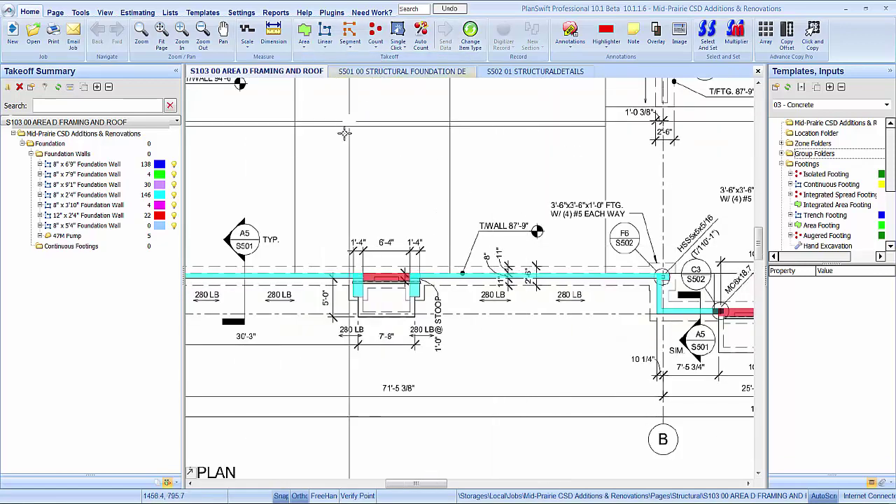
# Examine the footing thickness, bar sizes, spacing and clearance in foundation detail A5 on sheet S501
pyautogui.click(372, 74)
pyautogui.scroll(-2, 441, 190)
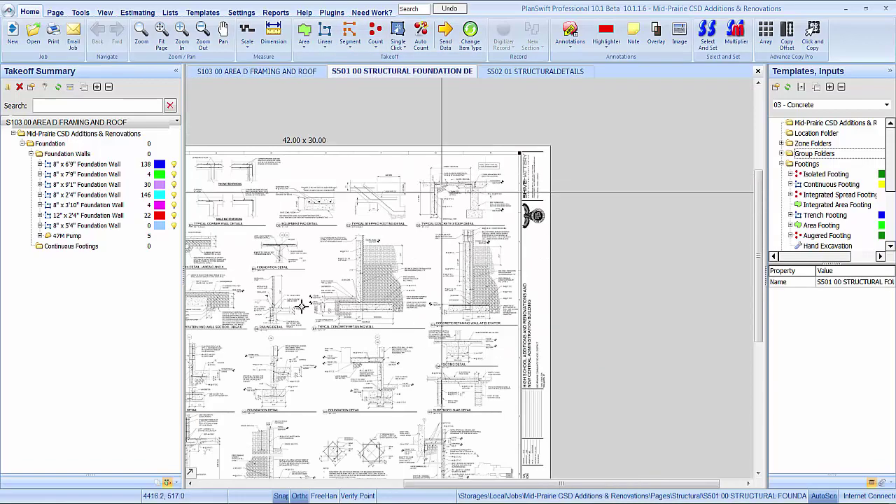
pyautogui.scroll(3, 396, 166)
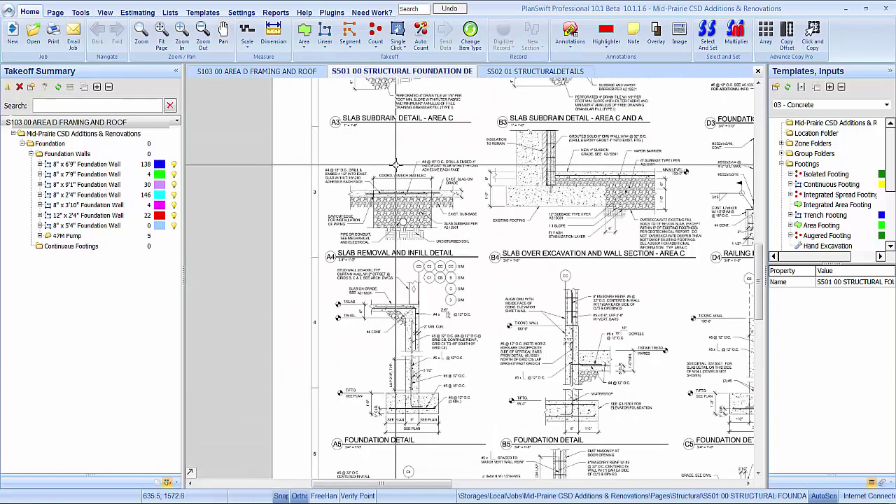
pyautogui.scroll(2, 400, 212)
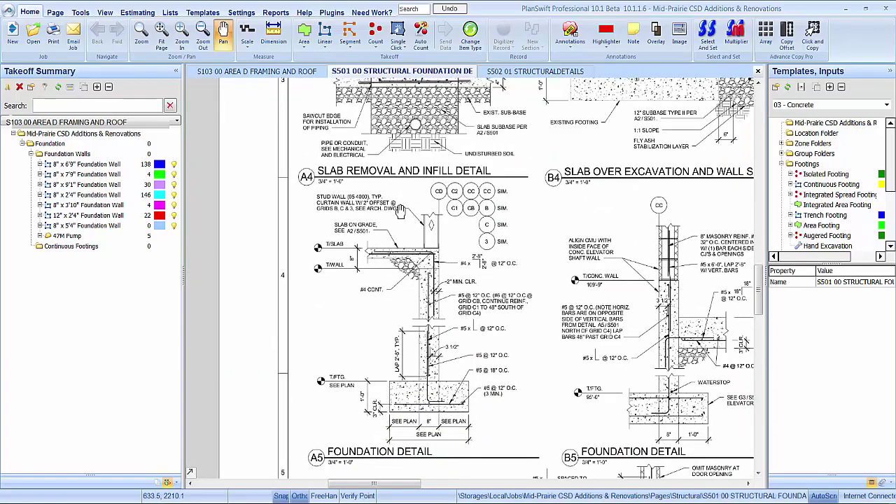
pyautogui.scroll(4, 411, 310)
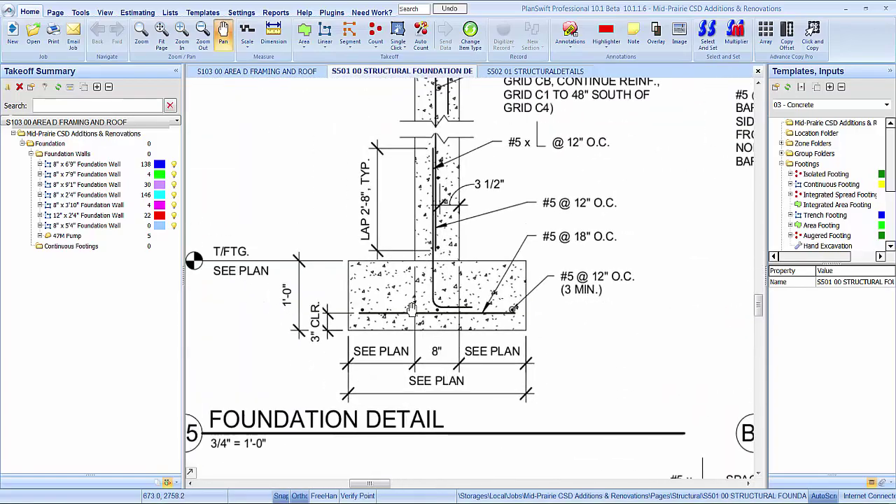
pyautogui.moveTo(411, 310); pyautogui.dragTo(451, 327)
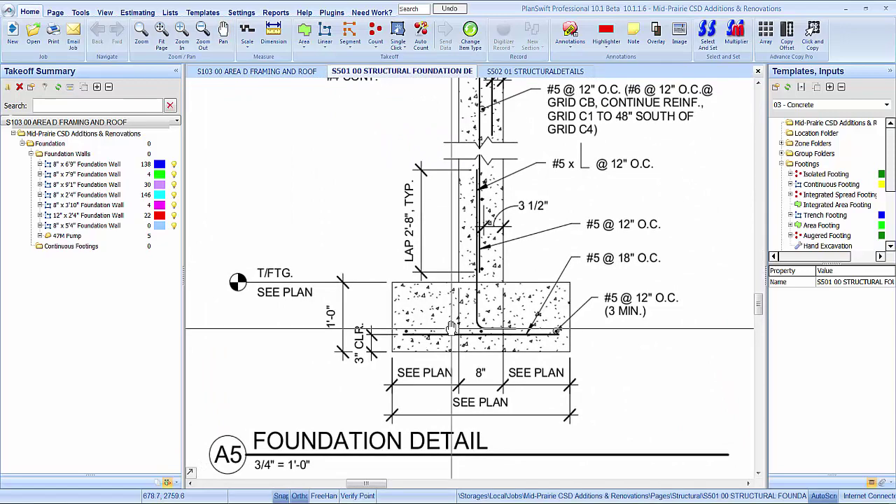
pyautogui.moveTo(430, 240); pyautogui.dragTo(432, 256)
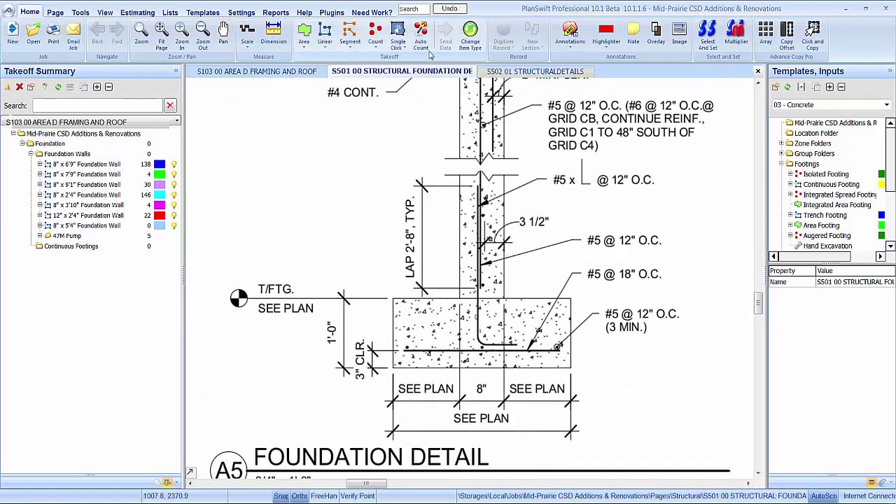
# On sheet S103, add a Continuous Footing to the Continuous Footings folder with 2.5 ft width and 12 in thickness
pyautogui.click(288, 72)
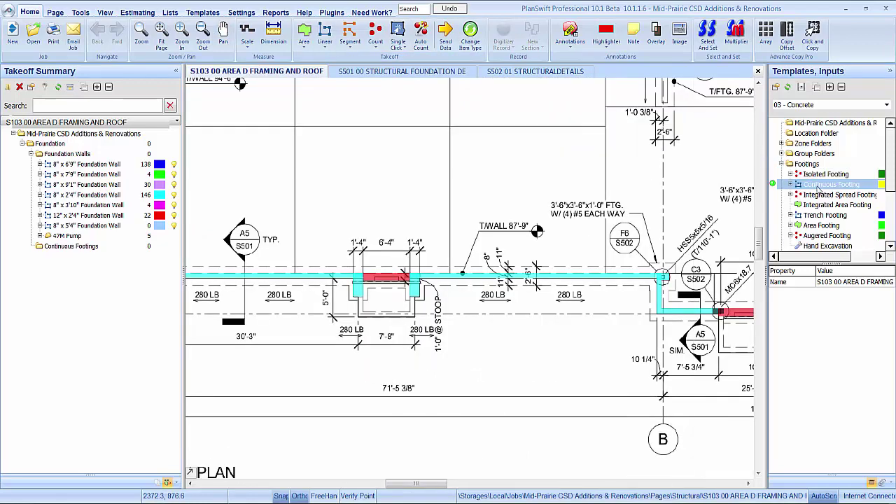
pyautogui.moveTo(817, 187); pyautogui.dragTo(56, 251)
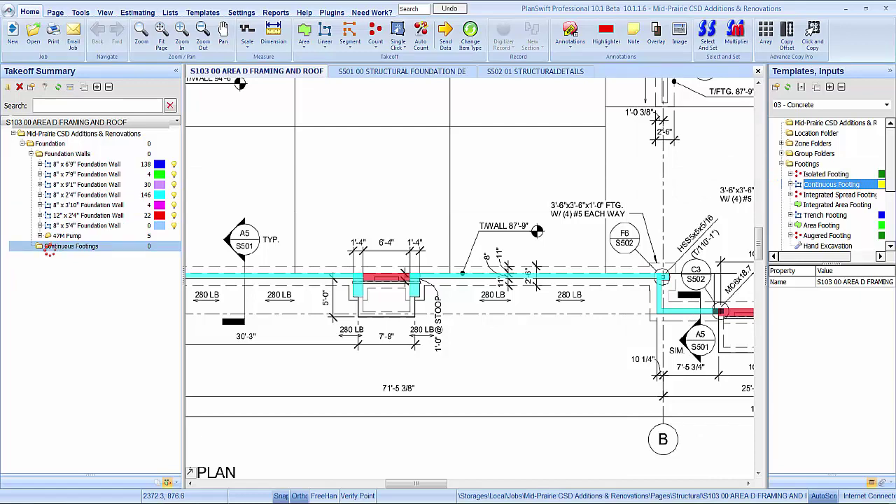
pyautogui.click(371, 205)
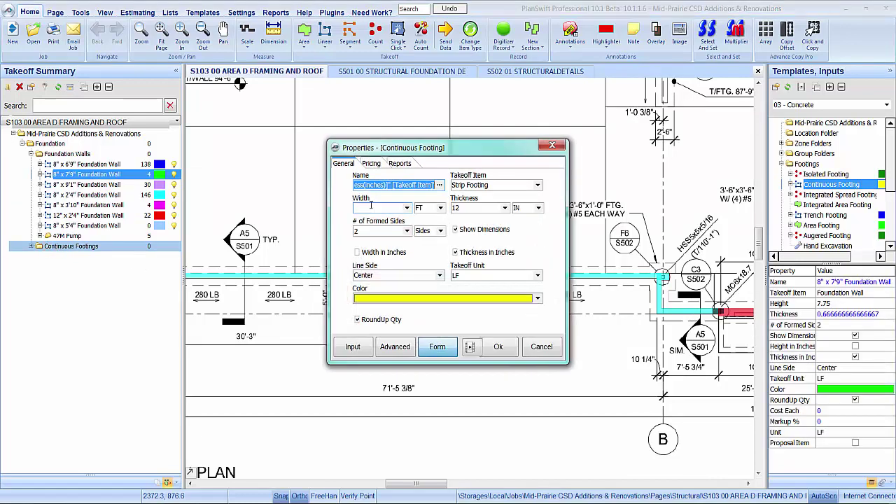
pyautogui.write('2')
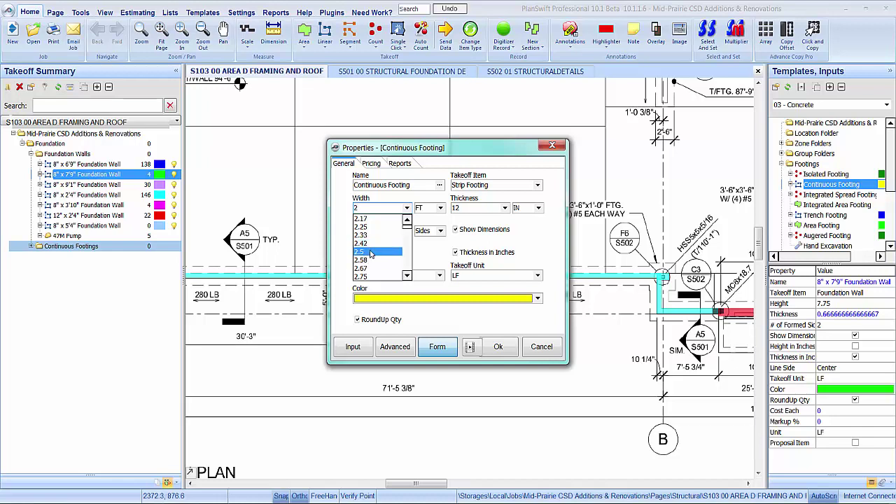
pyautogui.click(369, 252)
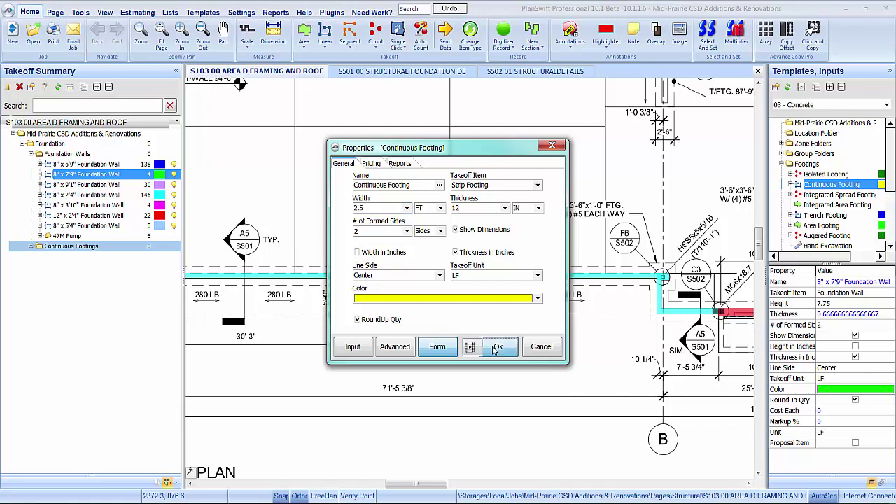
pyautogui.click(497, 347)
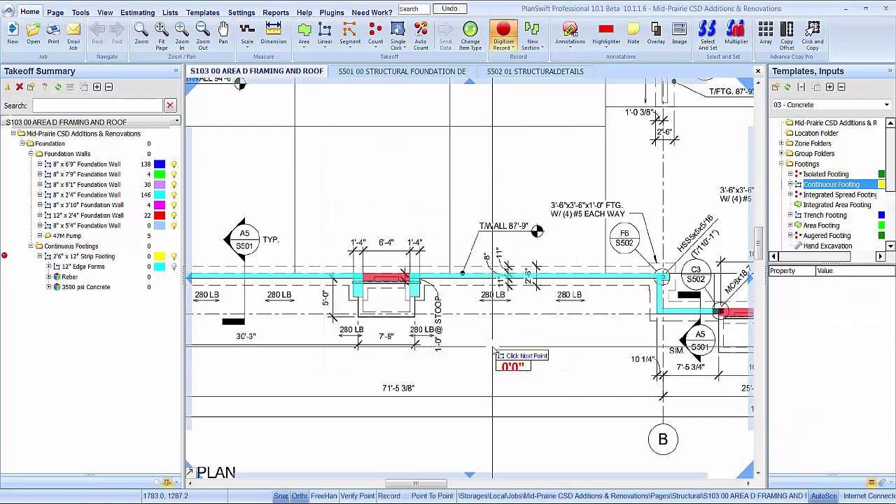
# Start the strip footing 1'-0" inside the grid A wall face and run it along the south wall to the corner at grid B
pyautogui.scroll(5, 434, 358)
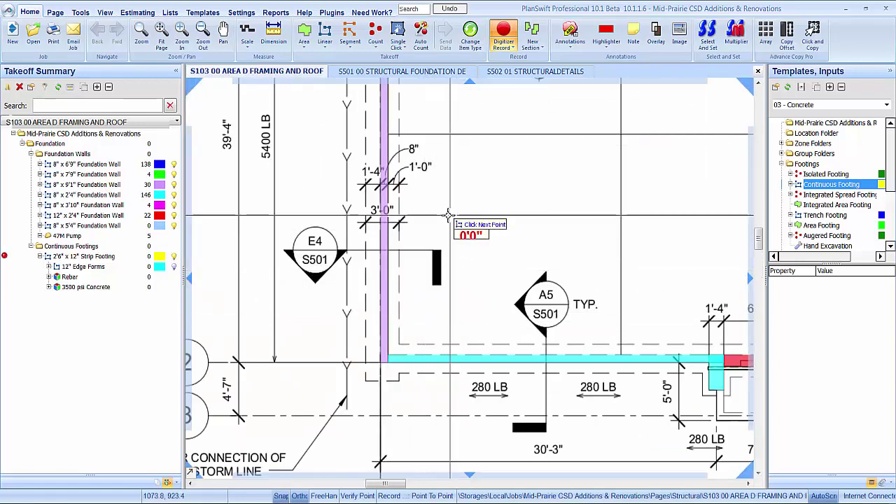
pyautogui.scroll(4, 427, 206)
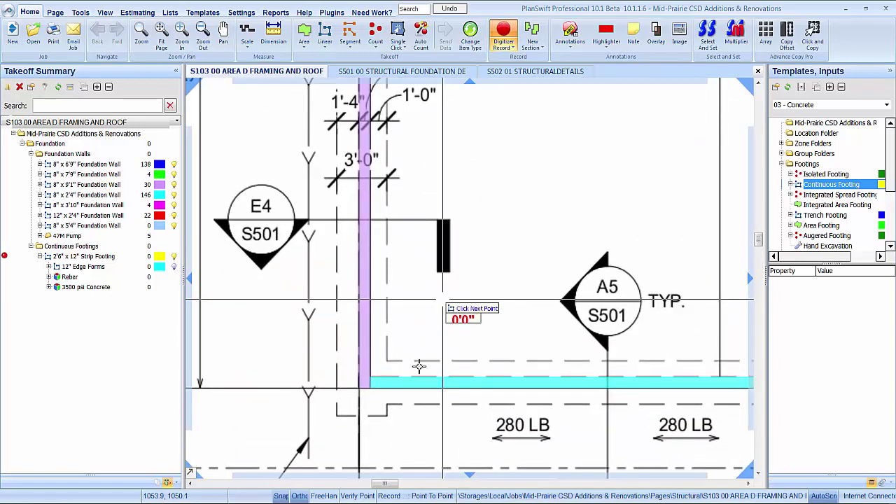
pyautogui.scroll(3, 382, 416)
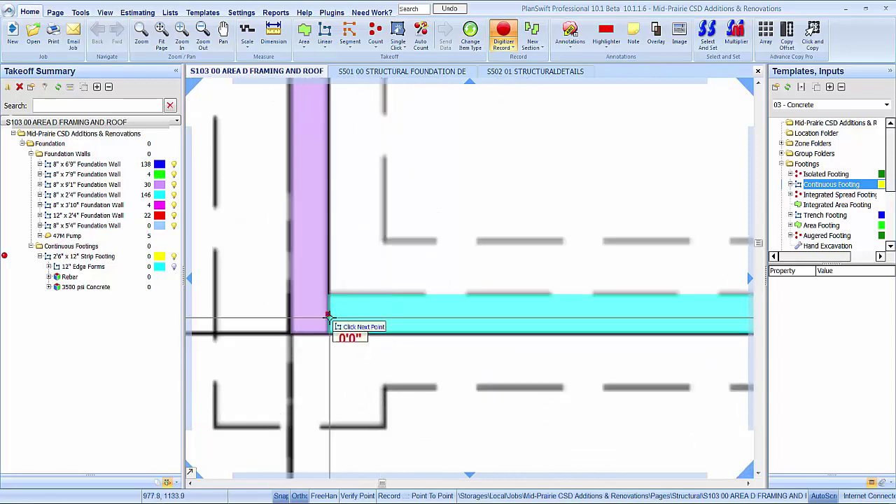
pyautogui.write('10')
pyautogui.press('Return')
pyautogui.scroll(-3, 455, 320)
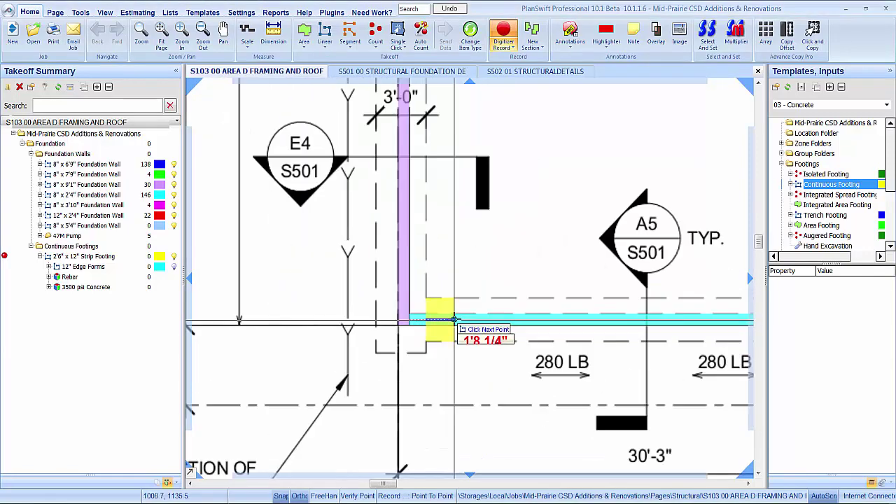
pyautogui.scroll(-4, 455, 320)
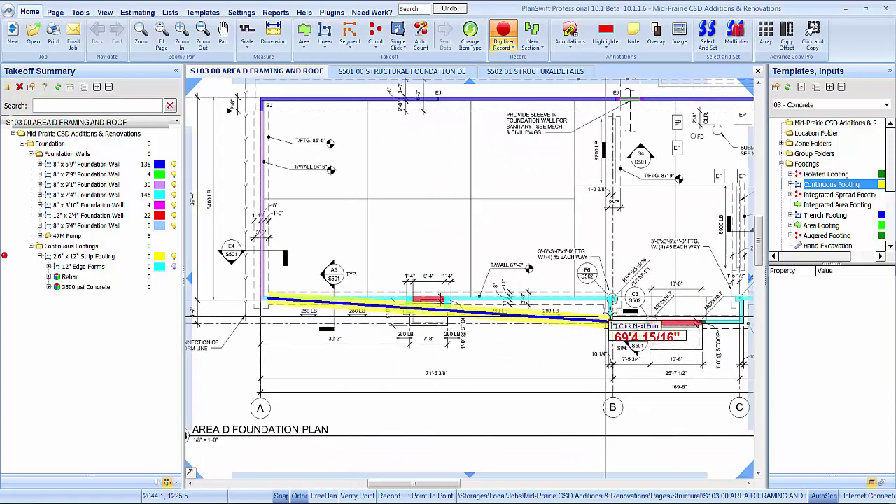
pyautogui.scroll(5, 610, 301)
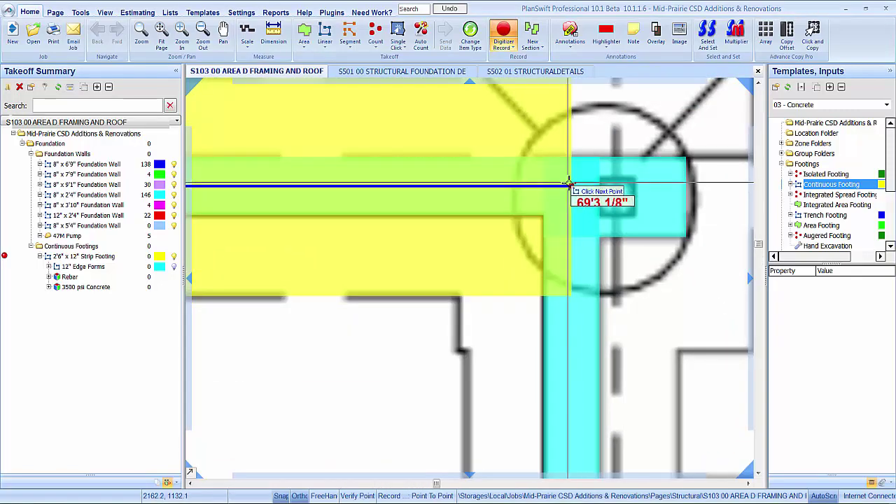
pyautogui.click(570, 184)
# Trace the strip footing around the stoop recess between grids B and C, following the wall centerline
pyautogui.scroll(-3, 576, 251)
pyautogui.scroll(3, 576, 244)
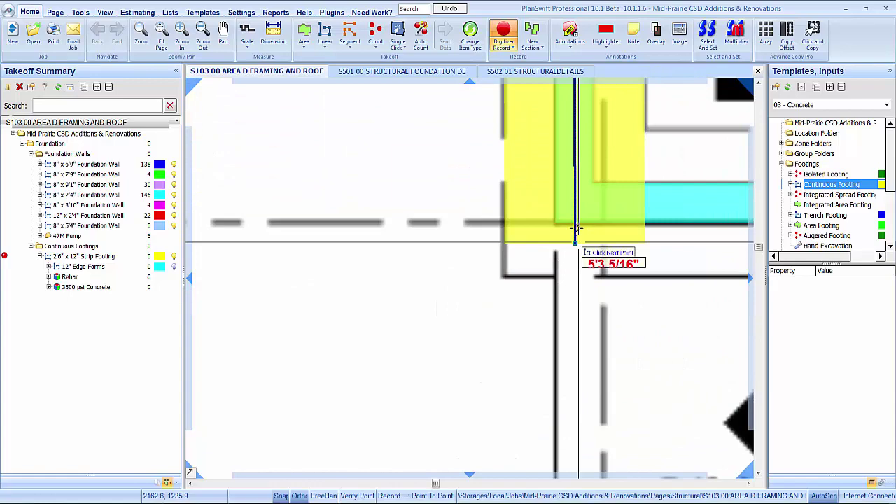
pyautogui.click(575, 205)
pyautogui.scroll(-4, 576, 210)
pyautogui.scroll(2, 651, 271)
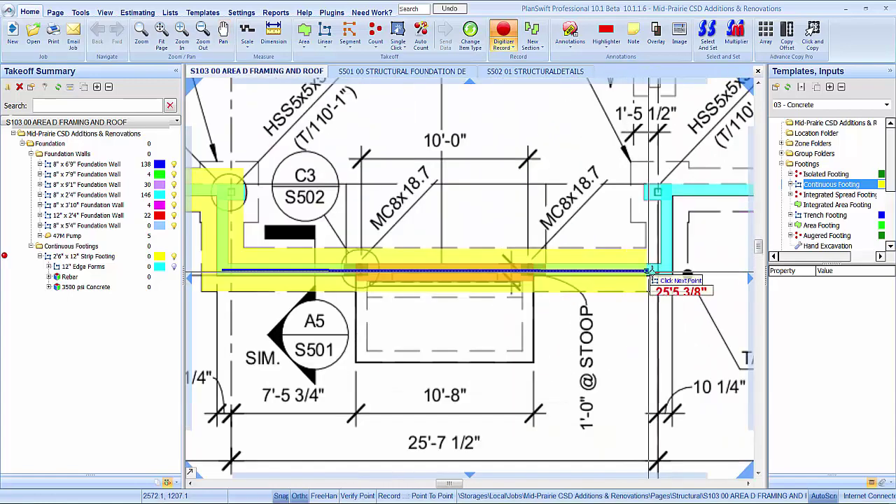
pyautogui.click(667, 270)
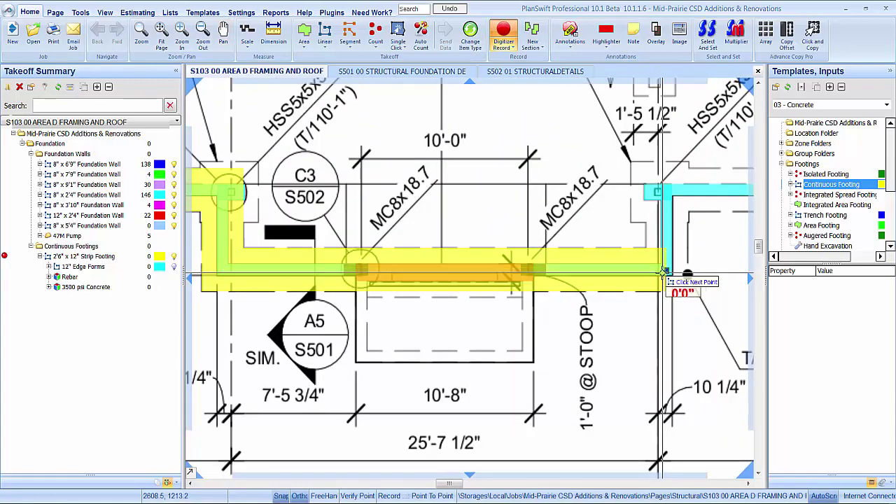
pyautogui.click(667, 190)
# Trace the strip footing east from grid C through the three 4'-0" stepped sections to the corner at grid D
pyautogui.scroll(-3, 667, 193)
pyautogui.scroll(3, 560, 252)
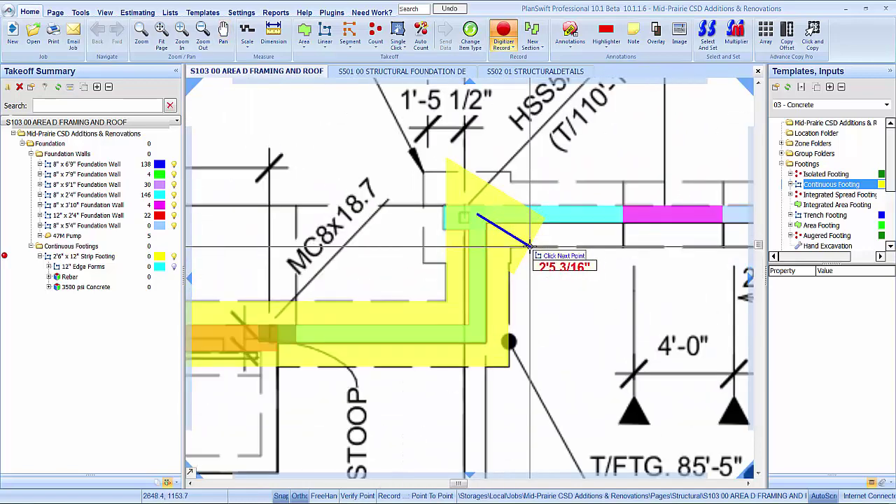
pyautogui.scroll(-2, 529, 245)
pyautogui.scroll(2, 549, 255)
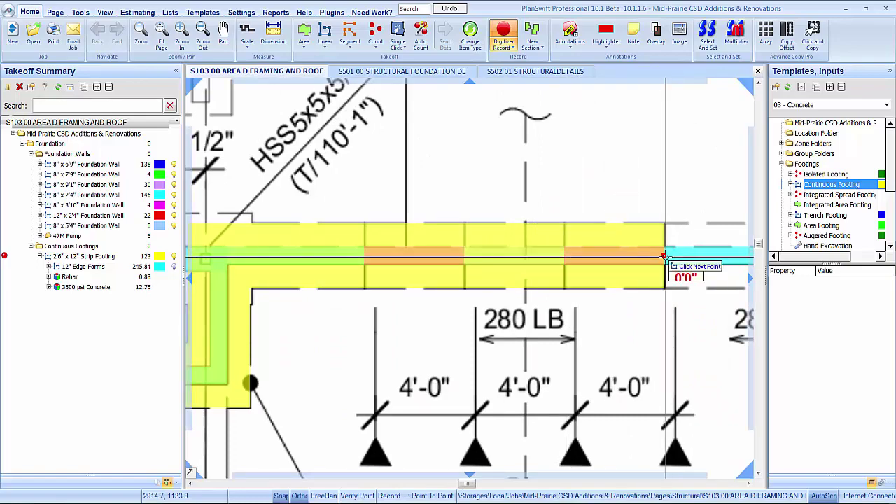
pyautogui.scroll(-5, 663, 255)
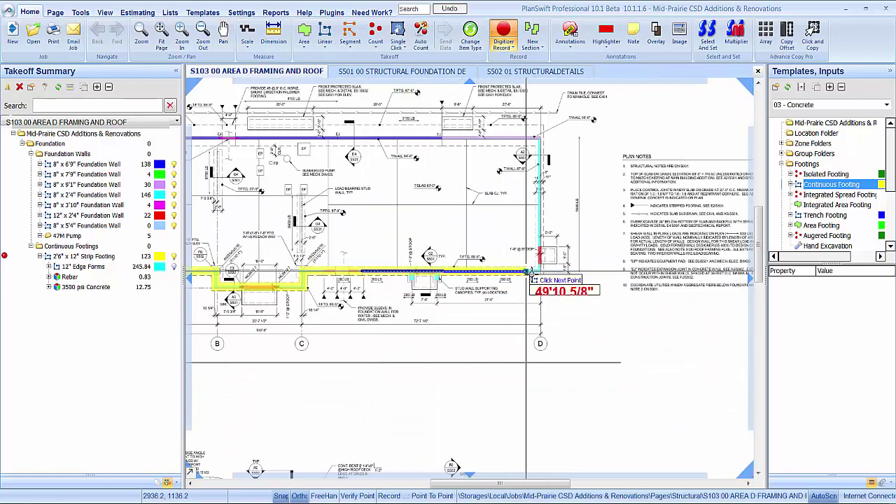
pyautogui.scroll(5, 531, 271)
pyautogui.click(575, 252)
# Run the strip footing north along the grid D wall, ending 2'-0" short of the north wall's inner face, and finish recording
pyautogui.scroll(-5, 575, 252)
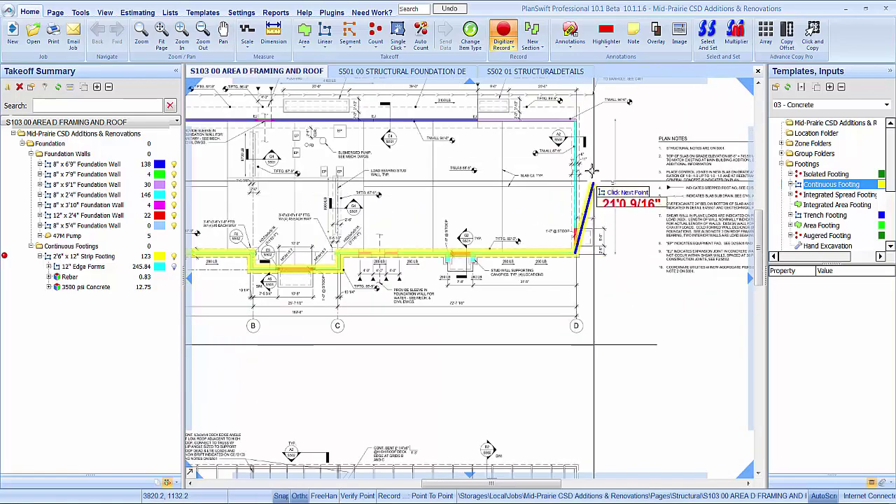
pyautogui.scroll(5, 564, 147)
pyautogui.scroll(-5, 638, 196)
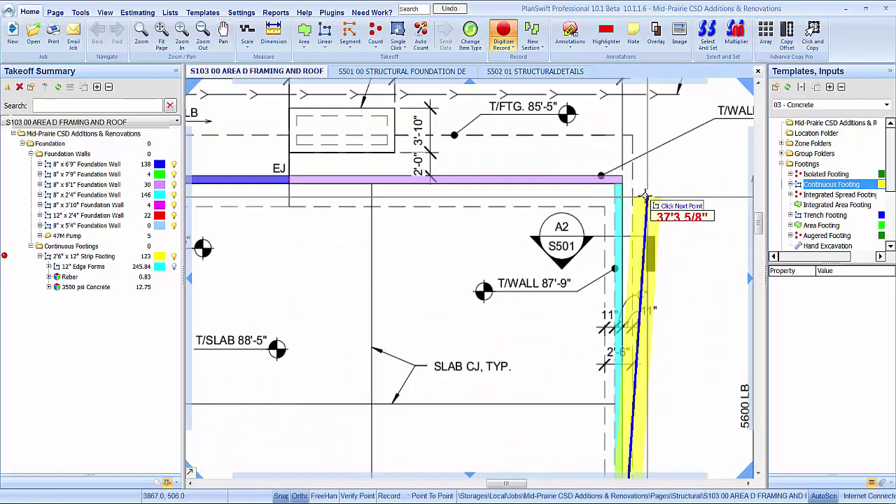
pyautogui.moveTo(408, 244); pyautogui.dragTo(574, 259)
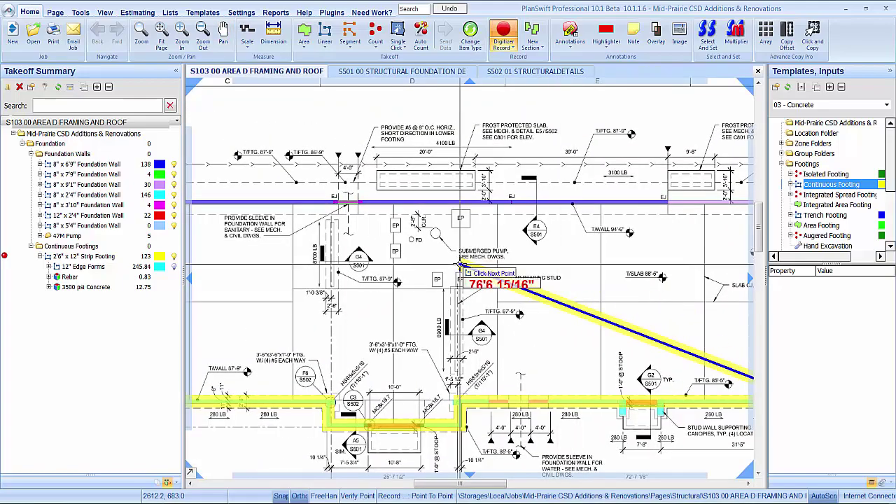
pyautogui.moveTo(436, 259); pyautogui.dragTo(372, 232)
pyautogui.scroll(3, 299, 222)
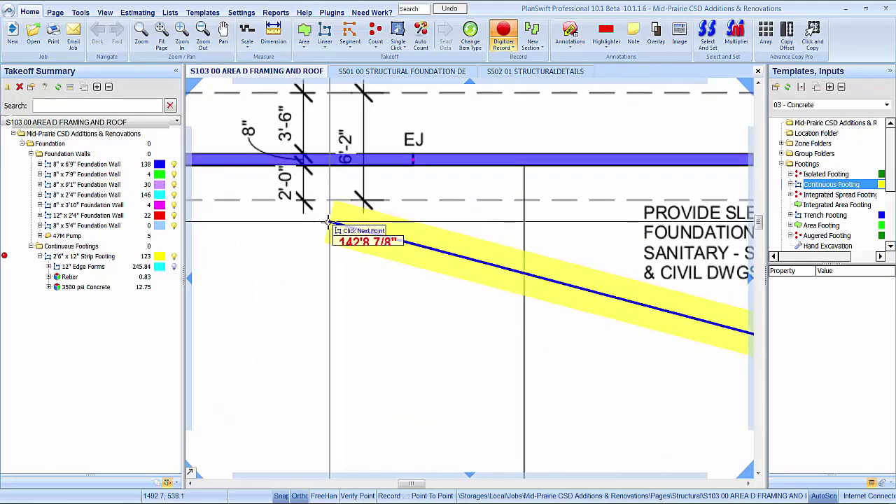
pyautogui.scroll(-4, 306, 166)
pyautogui.scroll(4, 505, 172)
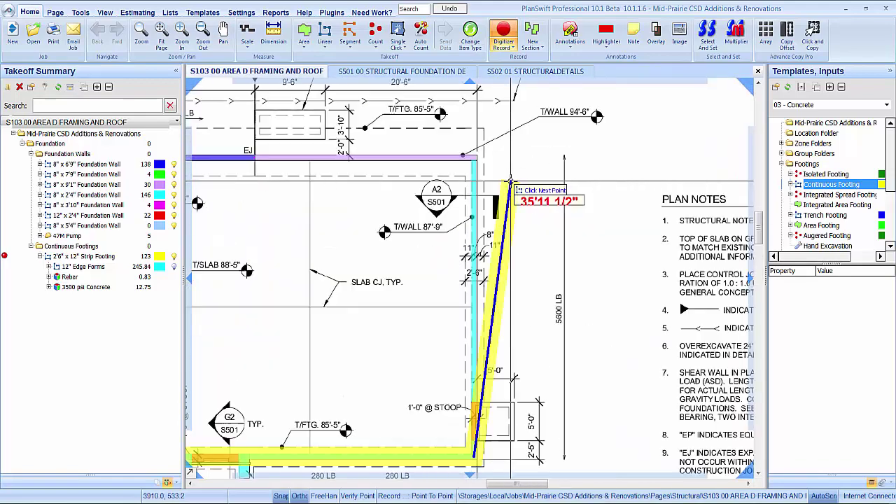
pyautogui.scroll(3, 402, 114)
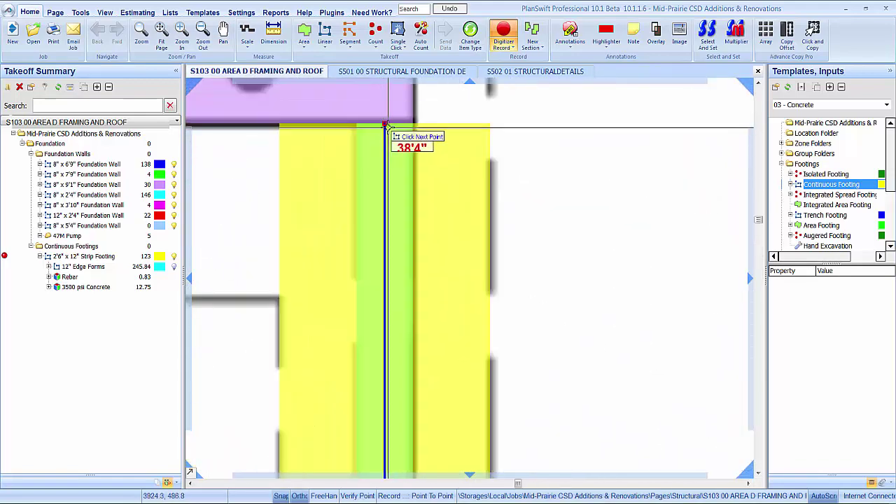
pyautogui.write('36')
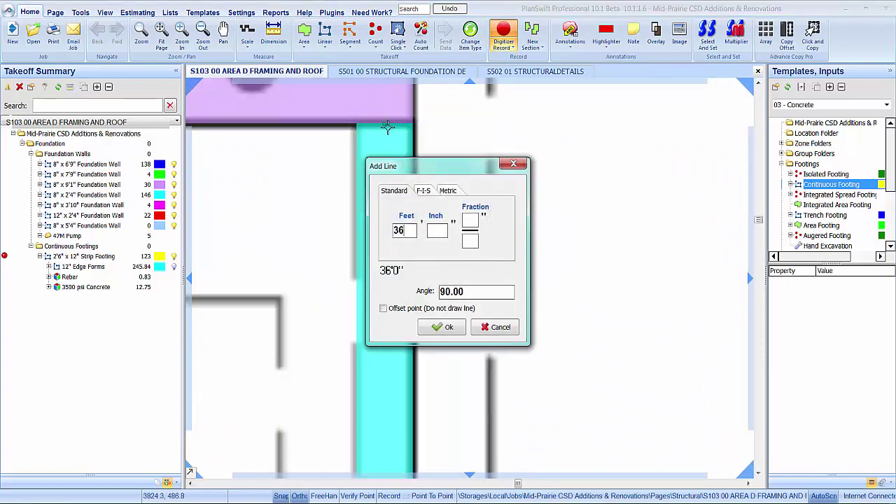
pyautogui.press('Return')
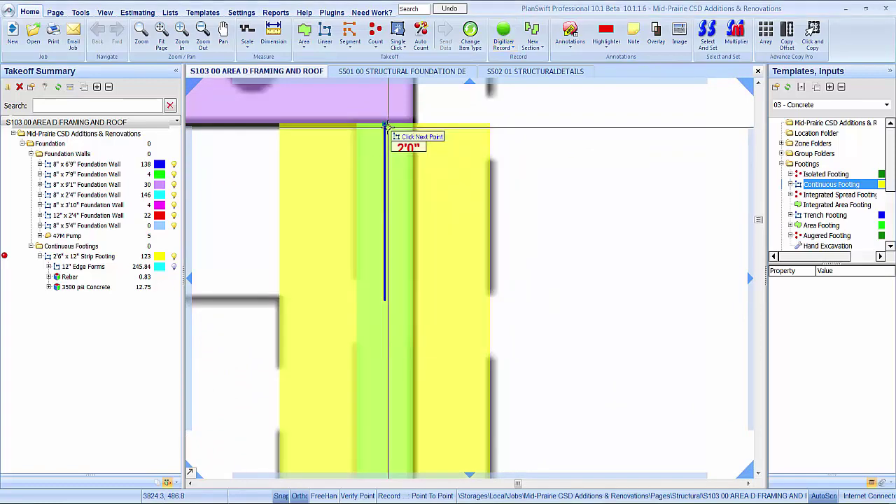
pyautogui.press('Escape')
# Extend both ends of the middle 4'-0" strip footing section east of grid C by 1 ft to overlap its neighbours
pyautogui.scroll(-5, 450, 180)
pyautogui.scroll(4, 507, 251)
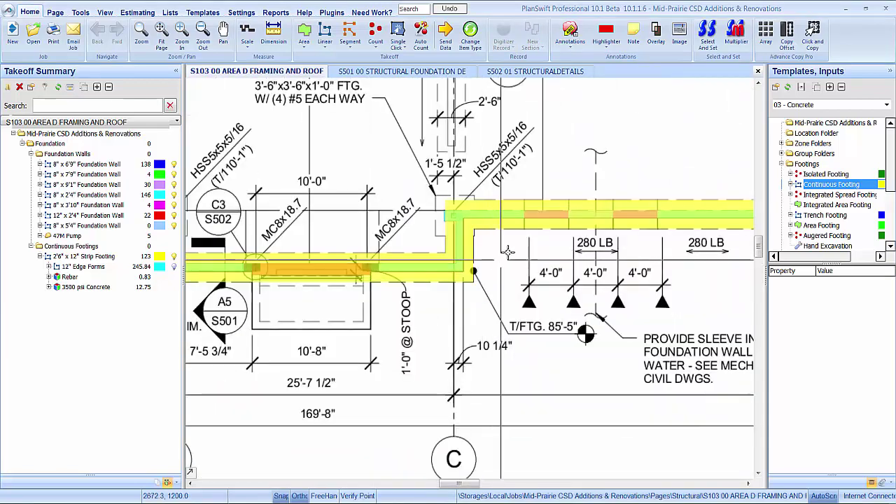
pyautogui.scroll(3, 508, 251)
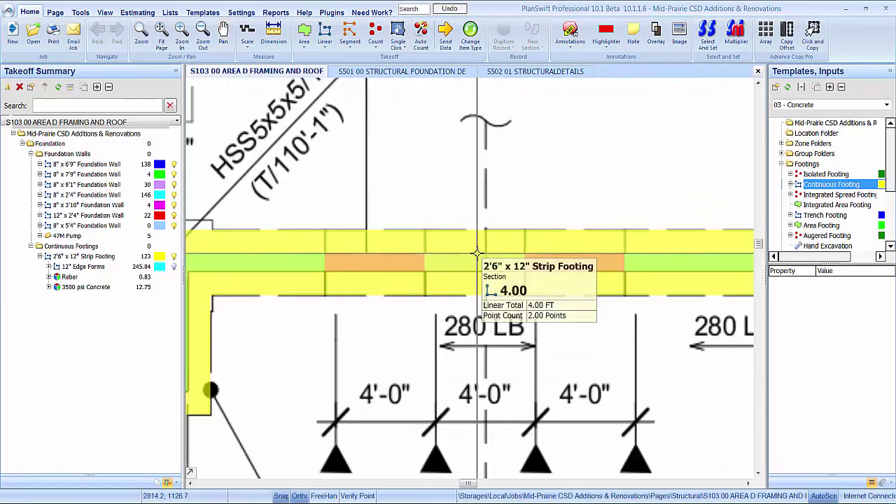
pyautogui.click(477, 252)
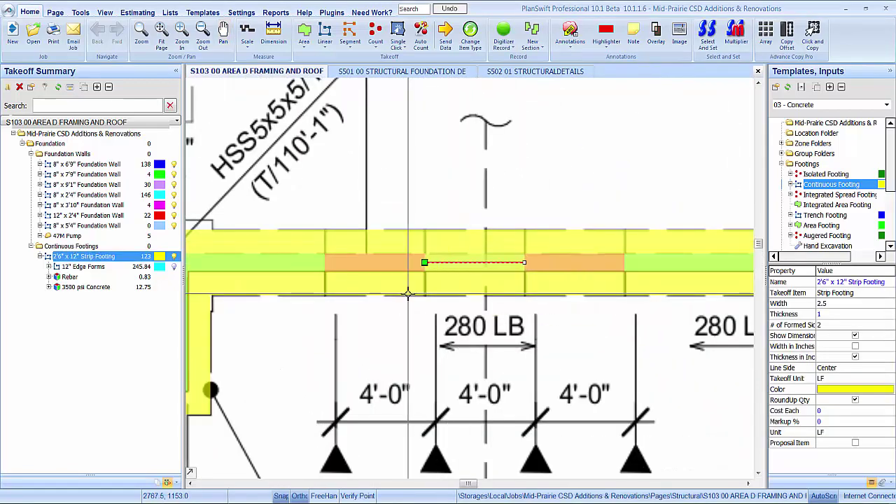
pyautogui.moveTo(408, 294)
pyautogui.write('1')
pyautogui.press('Return')
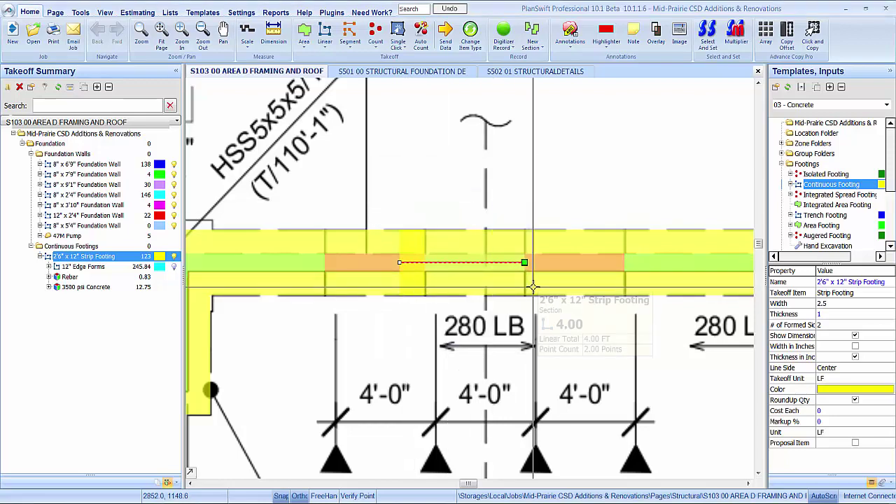
pyautogui.write('1')
pyautogui.press('Return')
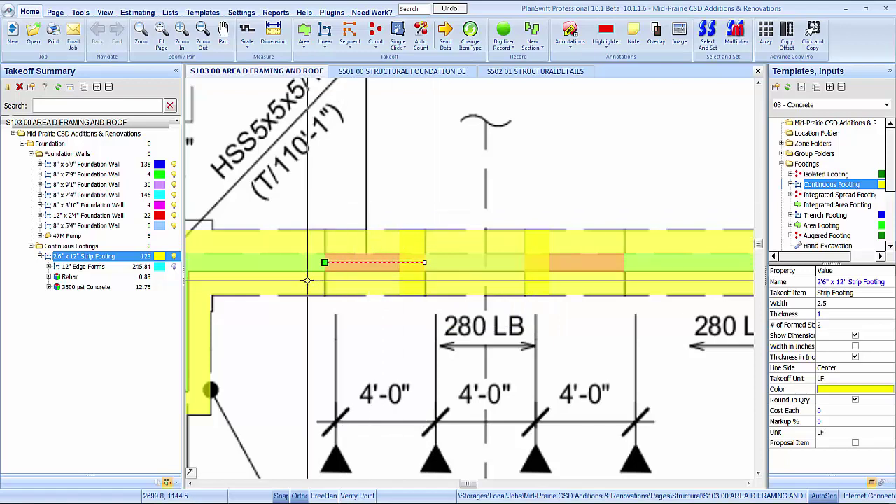
# Extend the outer ends of the west and east 4'-0" strip footing sections by 1 ft each
pyautogui.write('1')
pyautogui.press('Return')
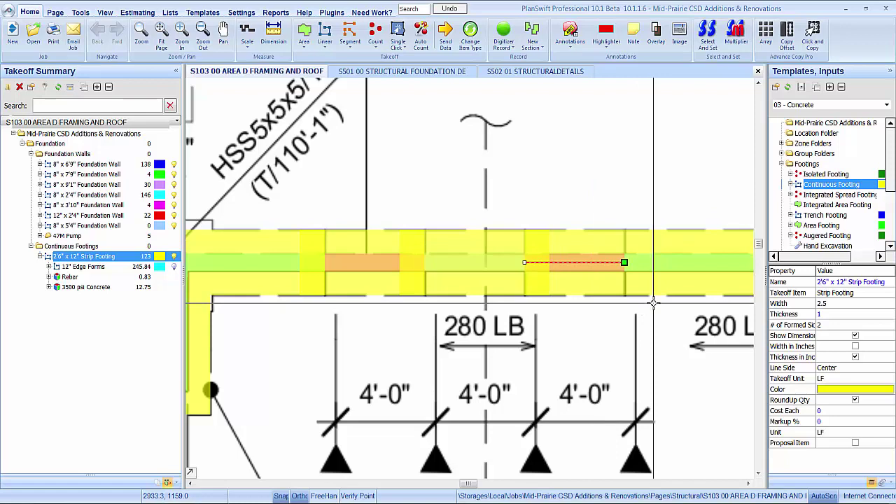
pyautogui.press('Right')
pyautogui.press('Return')
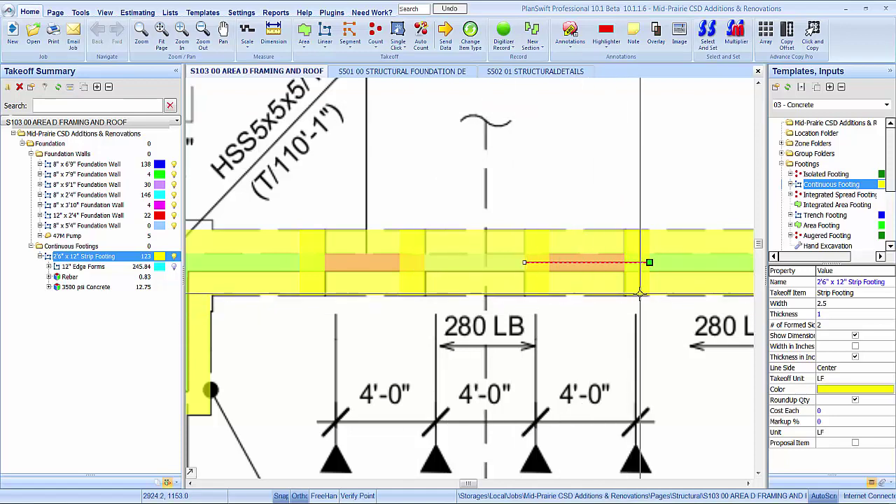
# Examine the typical stepped footing detail E2 on sheet S501, checking the overlap zone beneath the step
pyautogui.hotkey('ctrl', 'Tab')
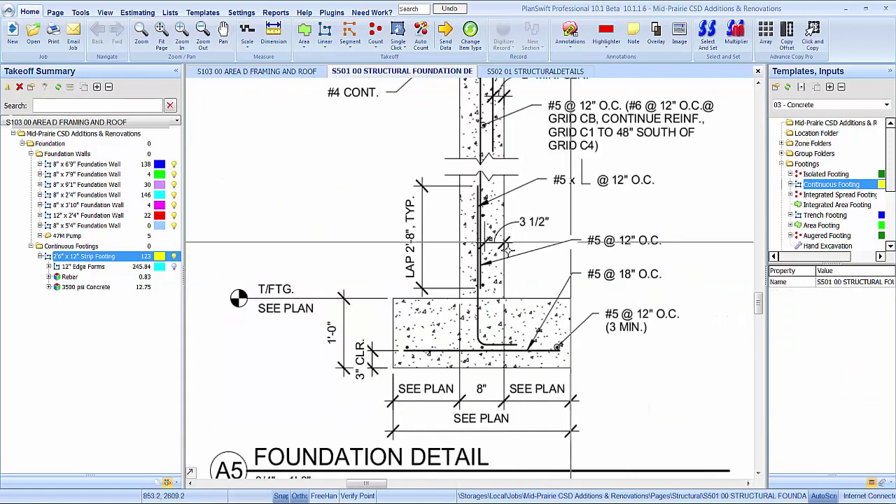
pyautogui.scroll(-5, 508, 248)
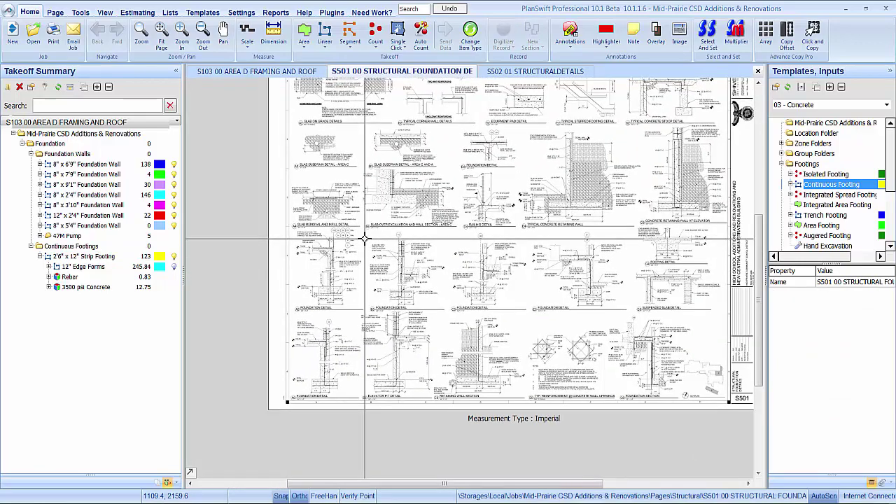
pyautogui.scroll(2, 366, 252)
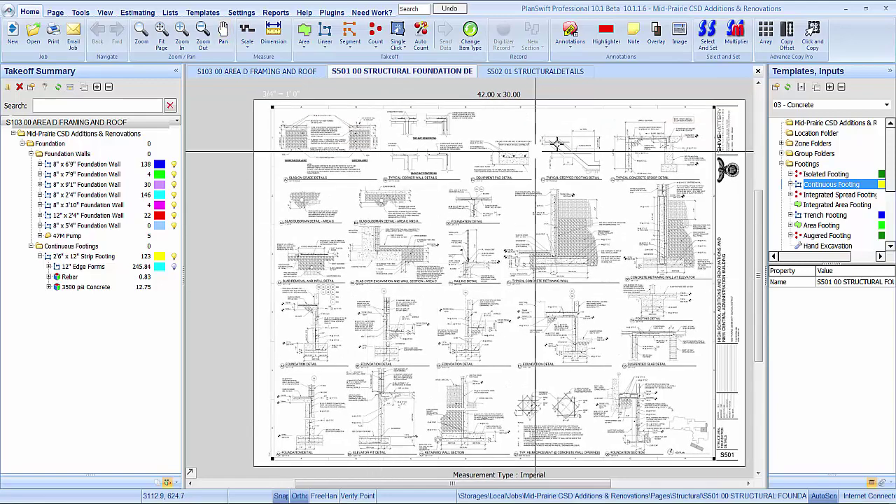
pyautogui.scroll(5, 558, 140)
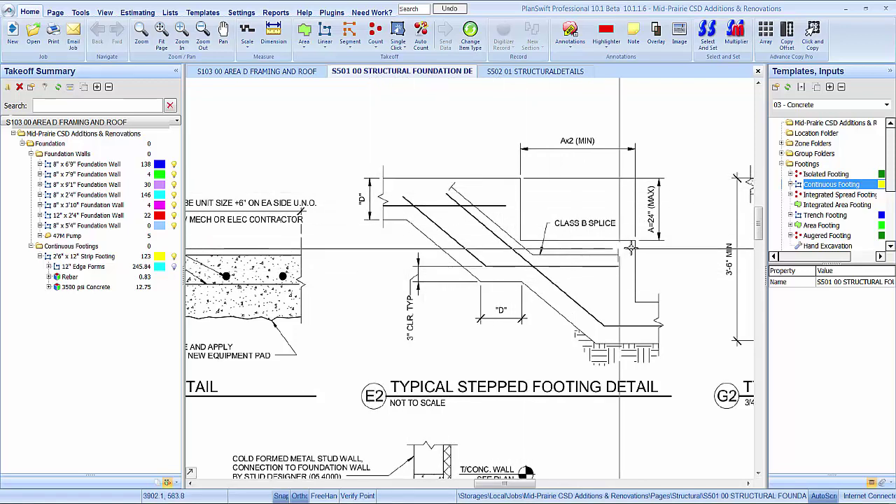
pyautogui.moveTo(638, 238); pyautogui.dragTo(478, 283)
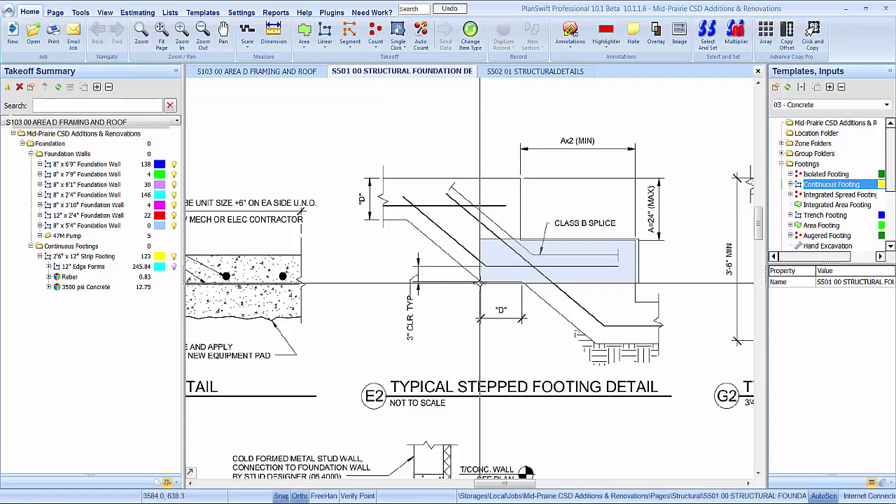
pyautogui.moveTo(479, 283); pyautogui.dragTo(480, 283)
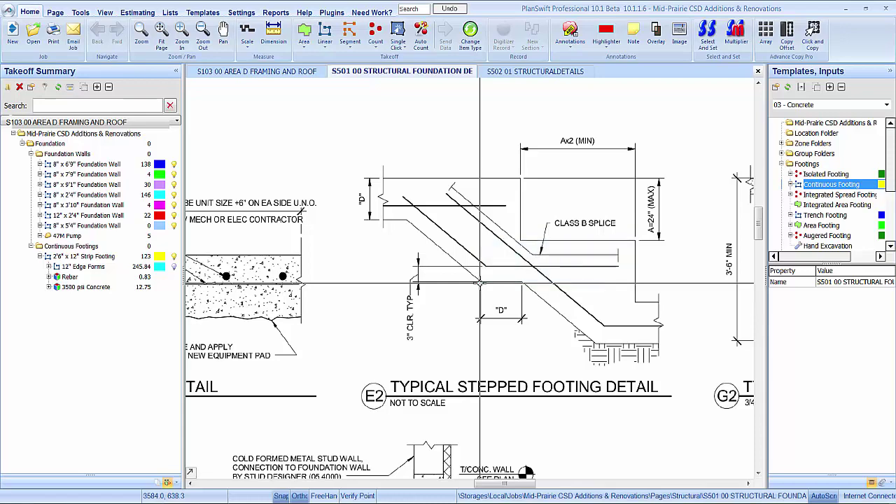
# Return to sheet S103 and review the traced strip footing between grids A and C, including the 3'-6"x3'-6"x1'-0" footing callout at grid B
pyautogui.click(289, 73)
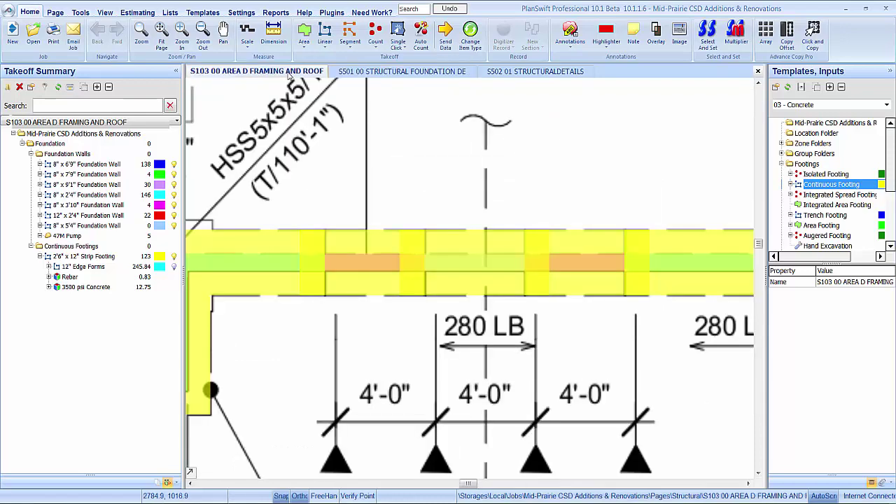
pyautogui.scroll(-5, 471, 215)
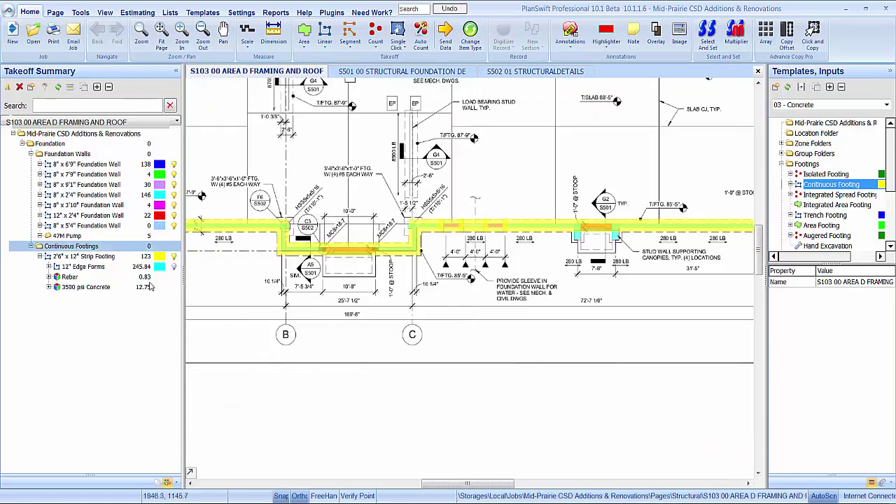
pyautogui.scroll(-1, 428, 322)
pyautogui.scroll(1, 471, 328)
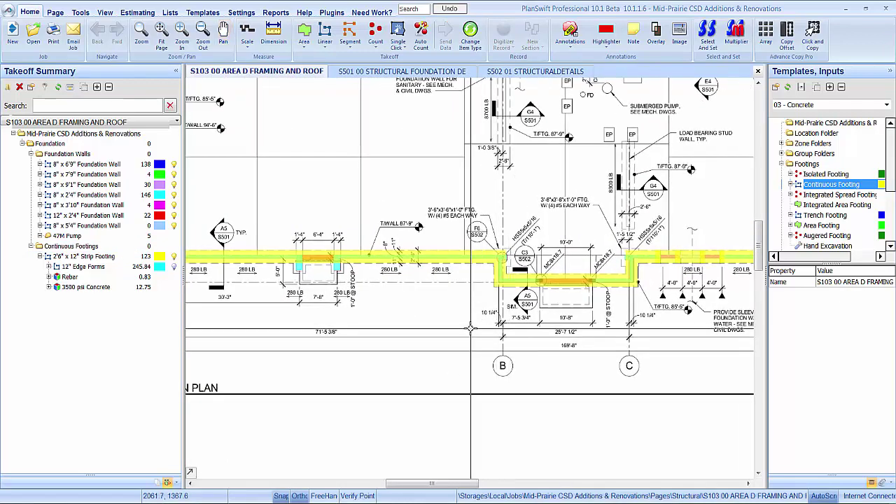
pyautogui.scroll(-1, 470, 328)
pyautogui.scroll(1, 308, 301)
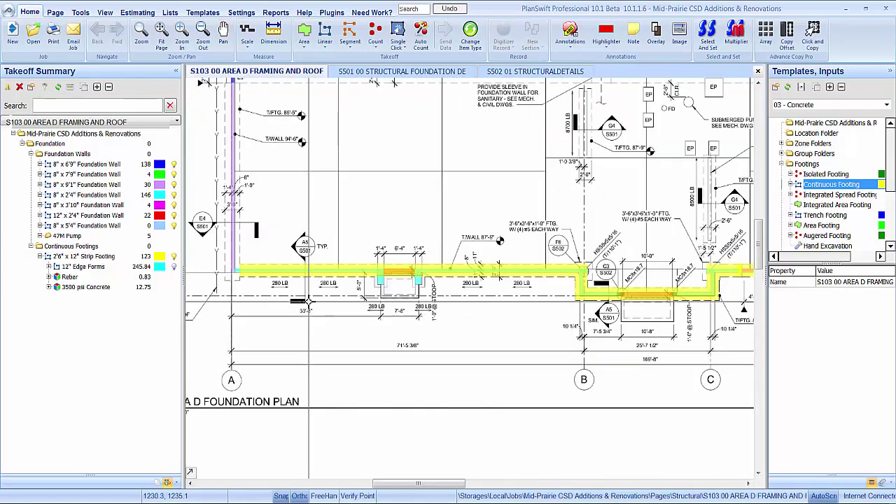
pyautogui.scroll(1, 308, 301)
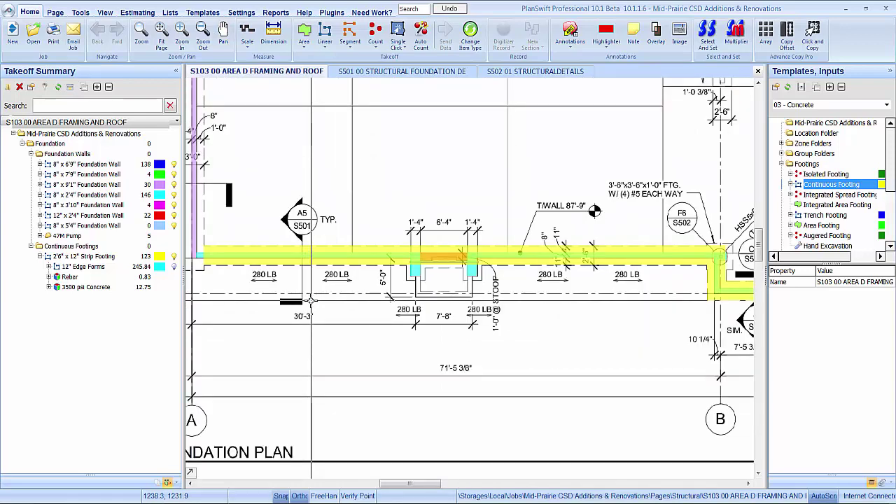
pyautogui.scroll(1, 311, 300)
pyautogui.scroll(-3, 310, 301)
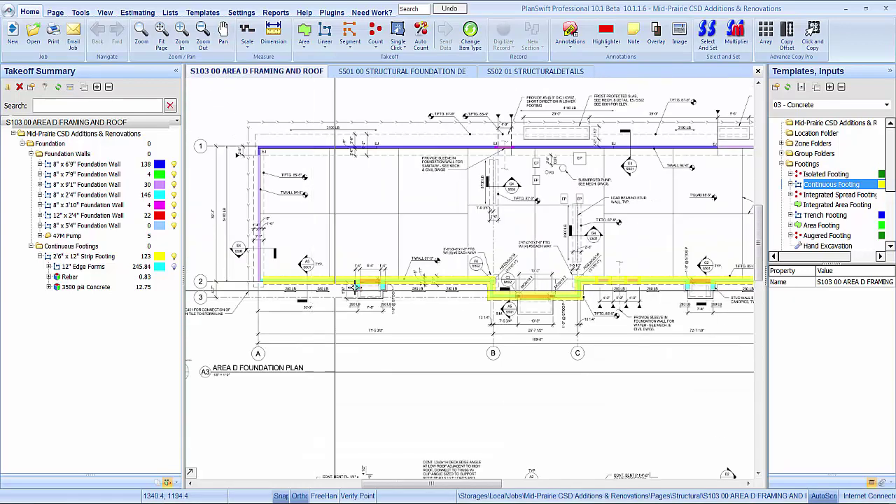
pyautogui.scroll(3, 357, 222)
pyautogui.scroll(2, 359, 221)
pyautogui.scroll(-1, 503, 273)
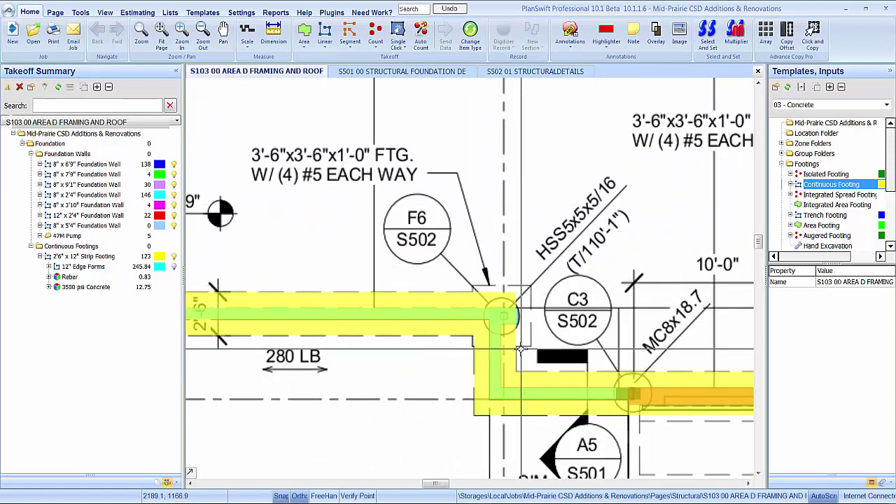
pyautogui.scroll(1, 521, 345)
pyautogui.scroll(-2, 521, 346)
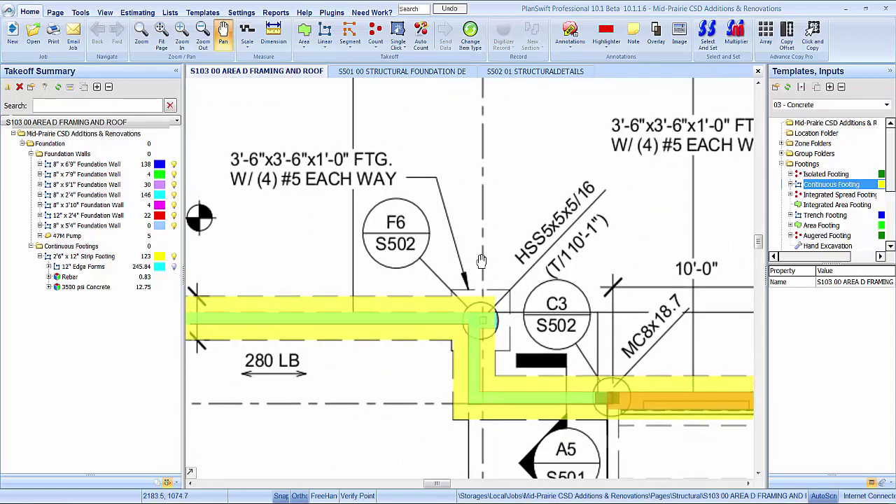
# Add an Integrated Spread Footing under the 2'6" x 12" Strip Footing with a length of 3.5 ft and start recording it
pyautogui.click(816, 195)
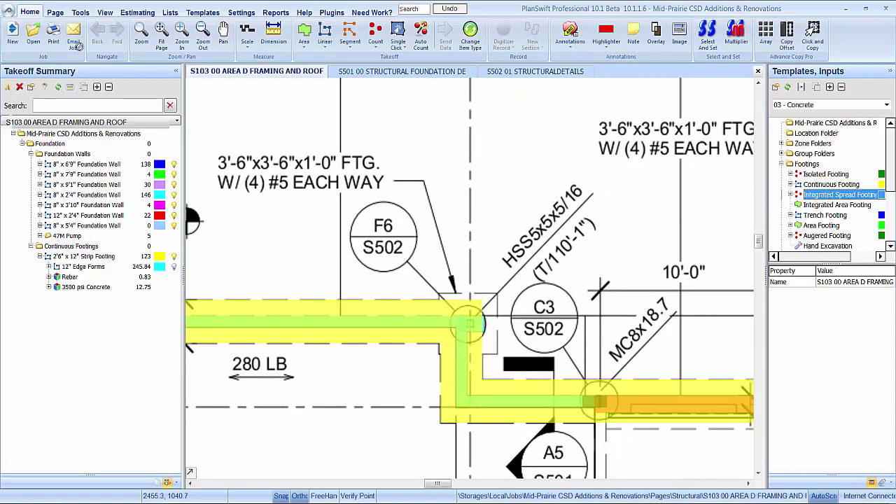
pyautogui.click(81, 258)
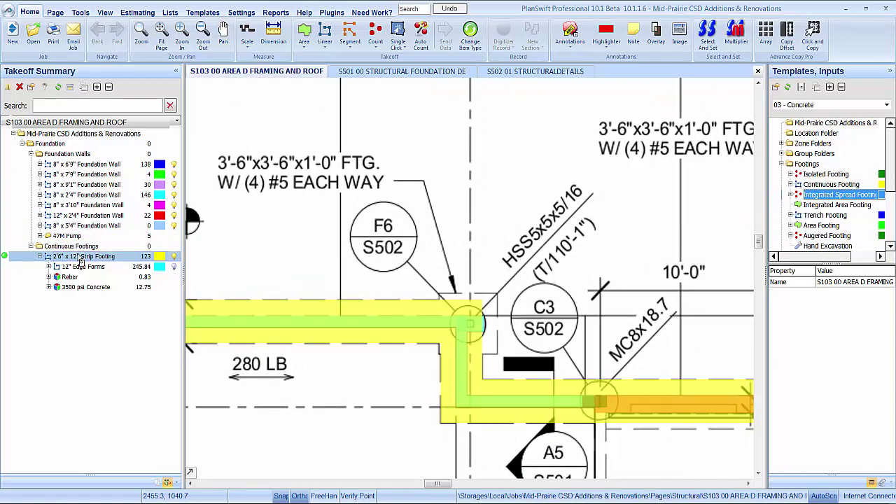
pyautogui.moveTo(80, 258); pyautogui.dragTo(80, 258)
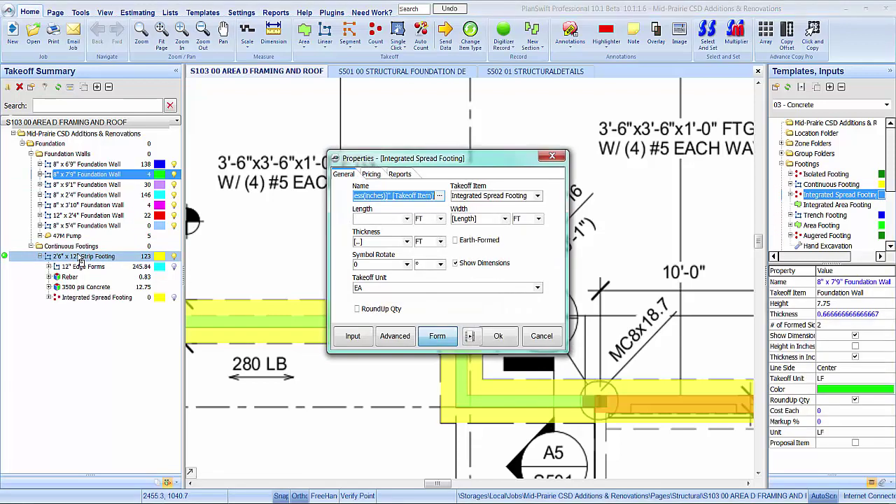
pyautogui.click(407, 220)
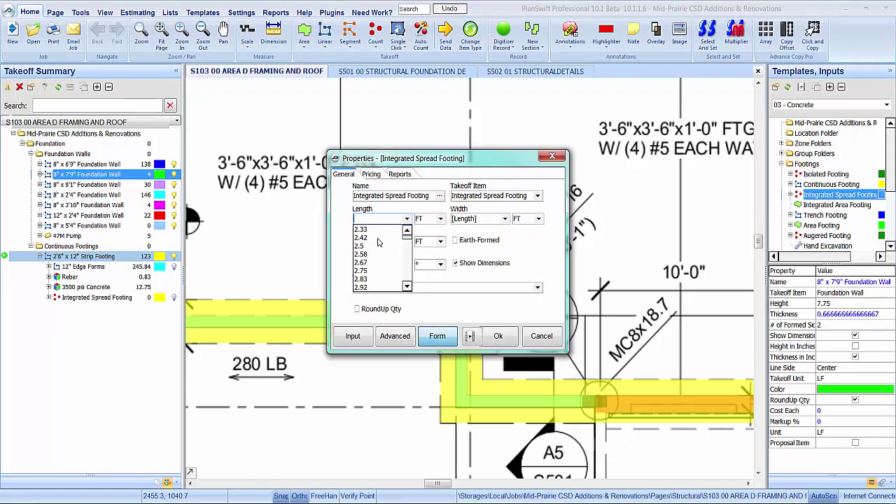
pyautogui.click(371, 271)
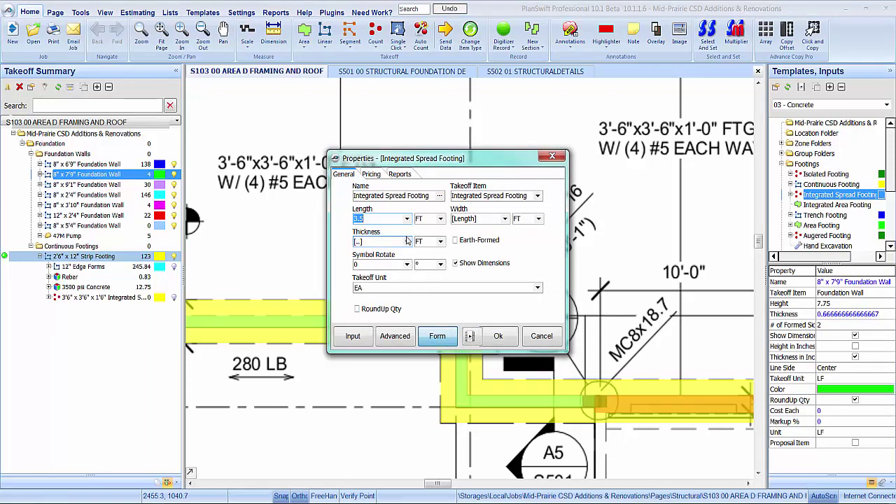
pyautogui.click(499, 337)
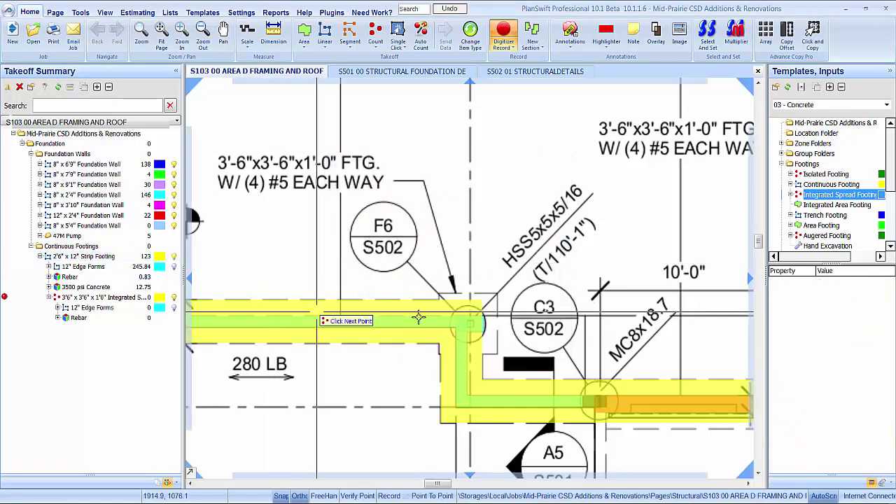
# Place one 3'6" x 3'6" x 1'0" spread footing centred on each HSS column at grids B and C, and finish recording
pyautogui.scroll(3, 490, 329)
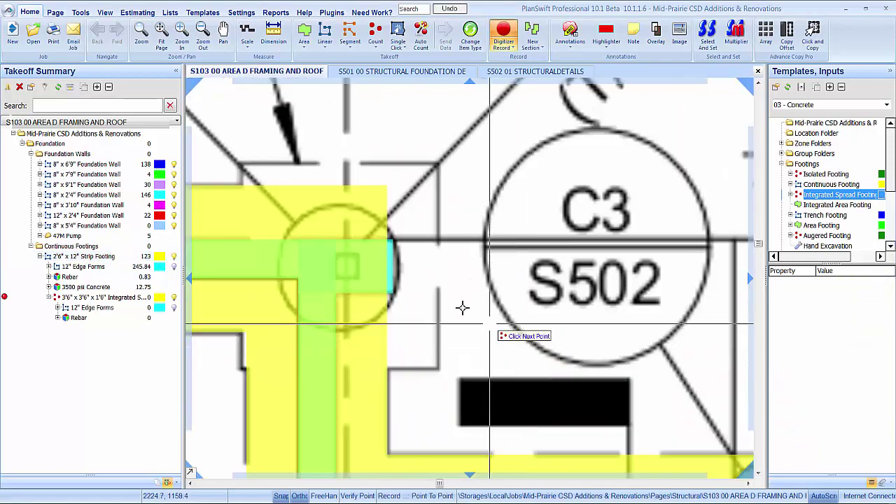
pyautogui.click(345, 266)
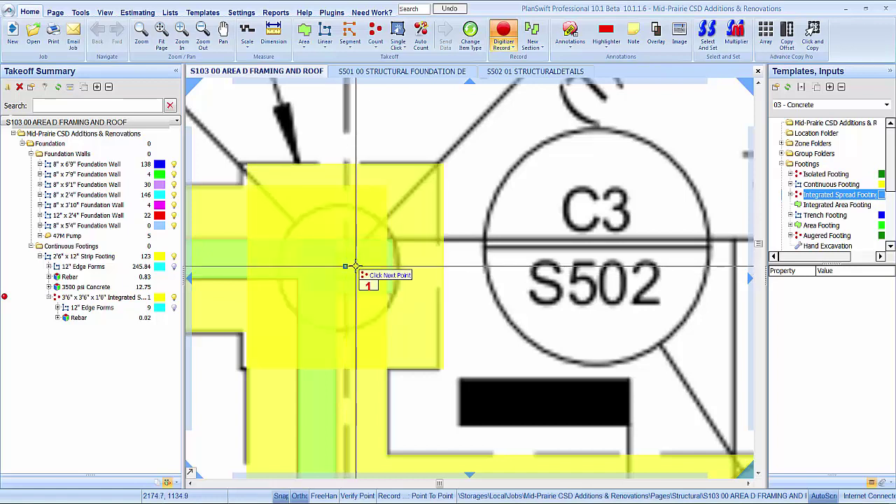
pyautogui.scroll(2, 240, 376)
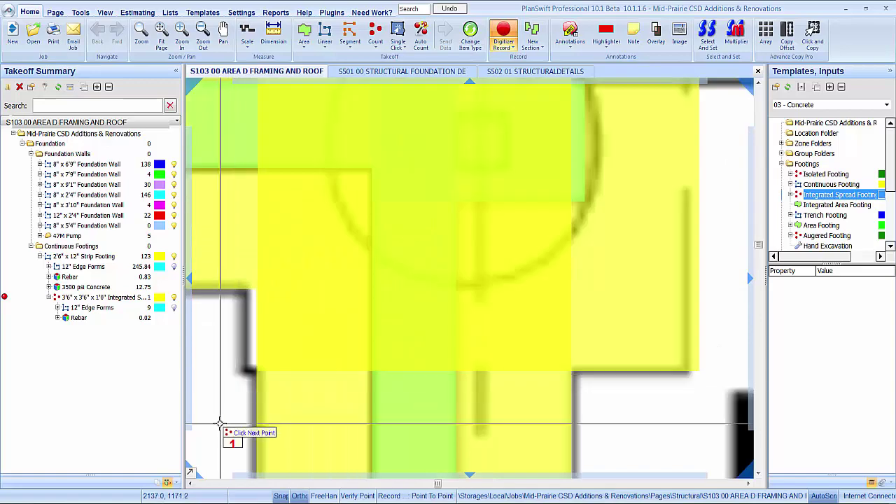
pyautogui.scroll(-2, 228, 418)
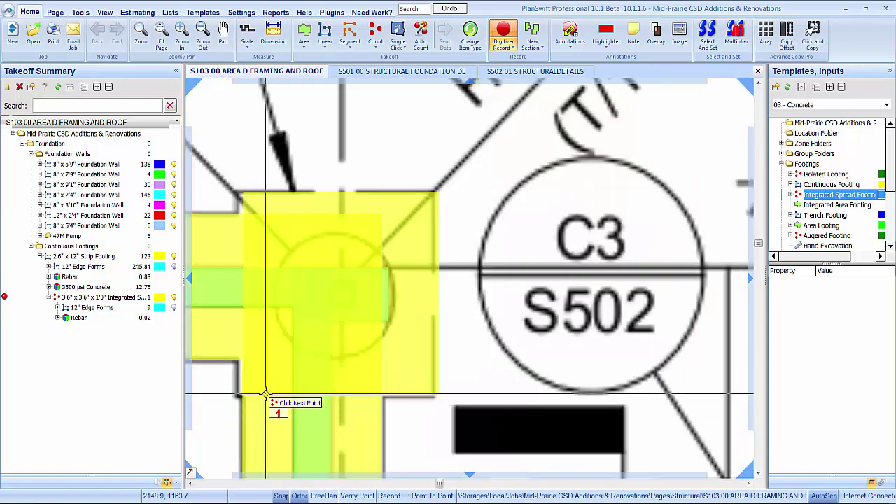
pyautogui.scroll(-2, 242, 385)
pyautogui.scroll(3, 553, 373)
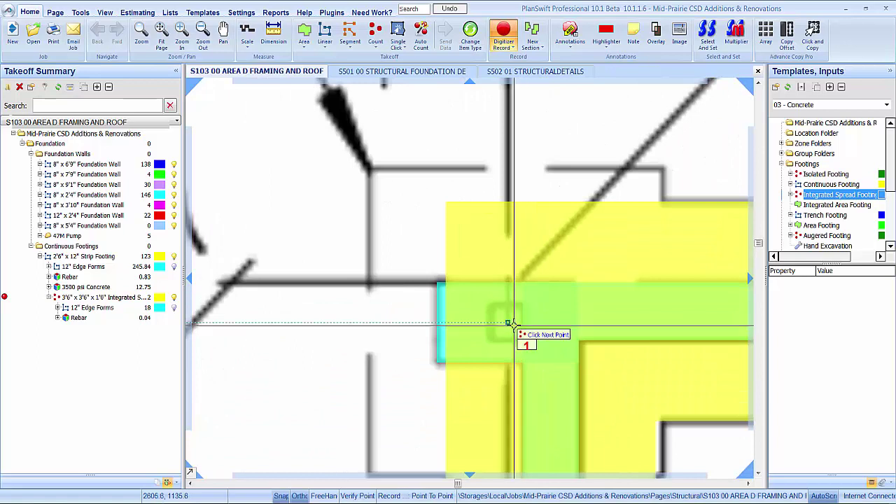
pyautogui.click(509, 323)
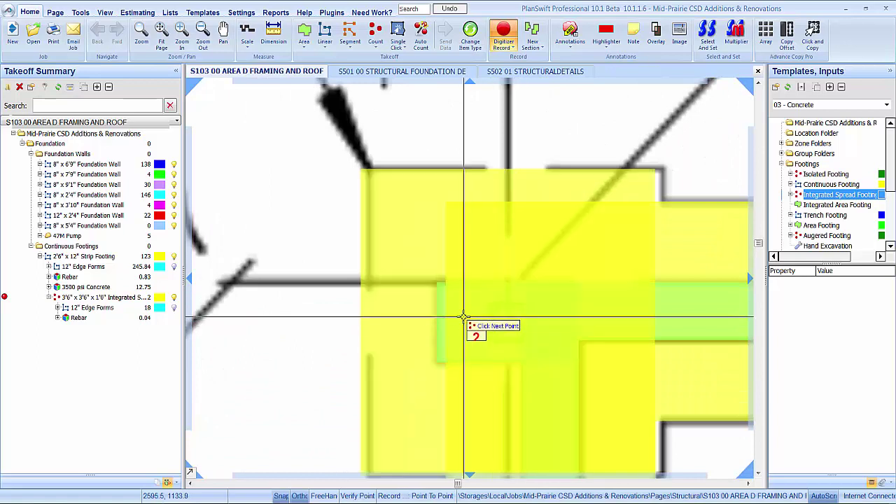
pyautogui.scroll(-1, 492, 277)
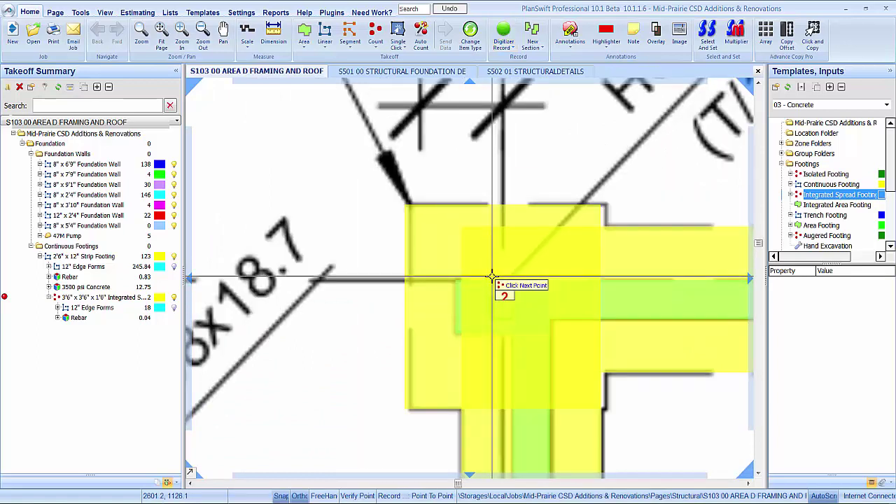
pyautogui.press('Escape')
pyautogui.scroll(-1, 492, 277)
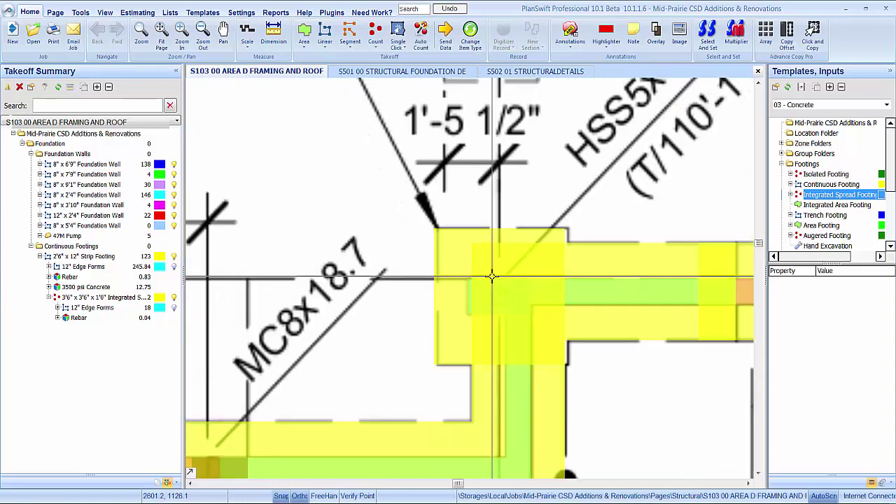
# Set the spread footing's rebar to 4 bars on the x-axis and 4 bars on the y-axis
pyautogui.scroll(-2, 492, 280)
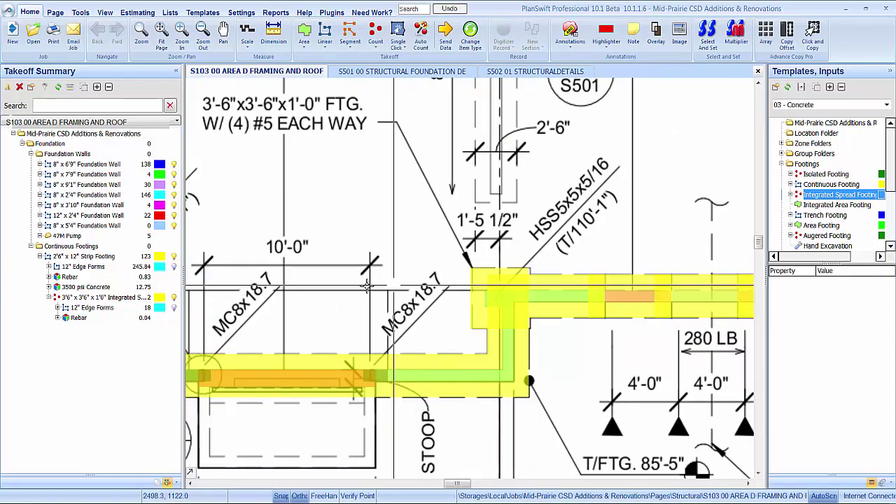
pyautogui.hscroll(-5, 367, 286)
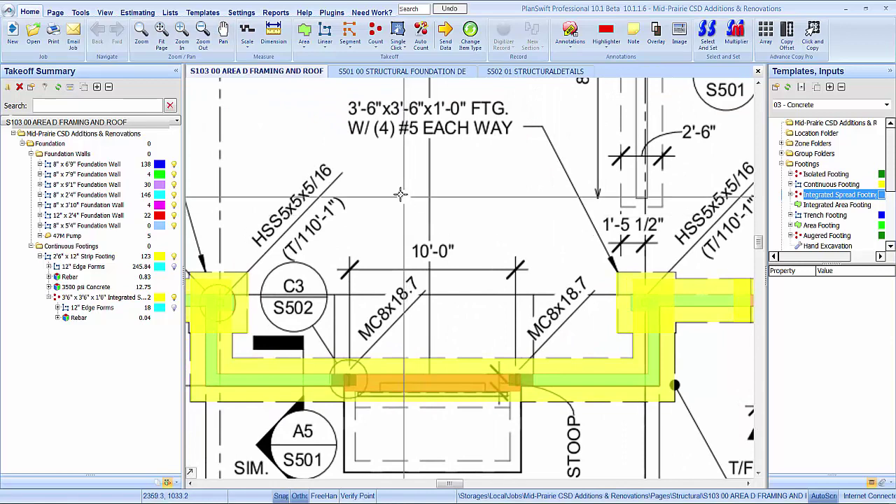
pyautogui.click(77, 318)
pyautogui.rightClick(85, 318)
pyautogui.click(105, 324)
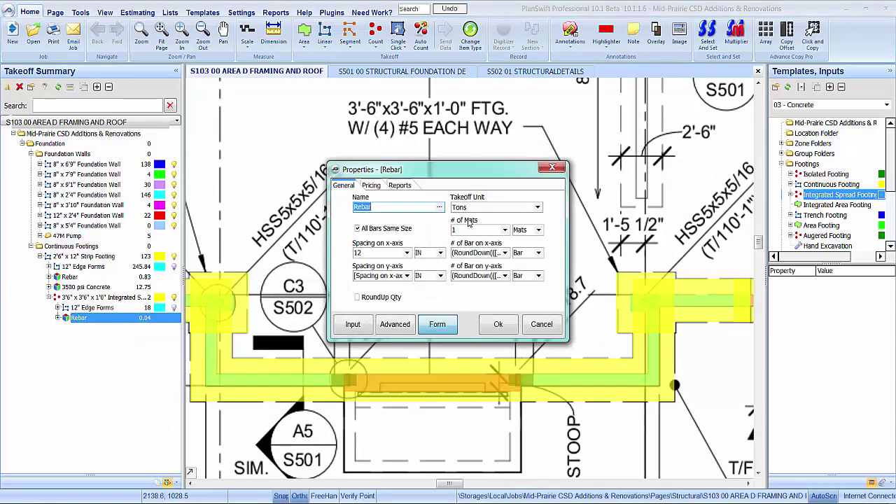
pyautogui.click(505, 254)
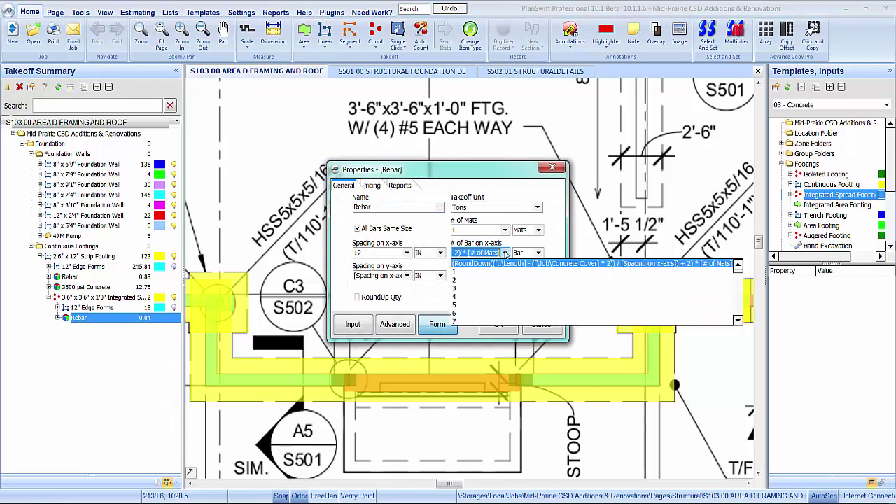
pyautogui.click(498, 285)
pyautogui.click(505, 276)
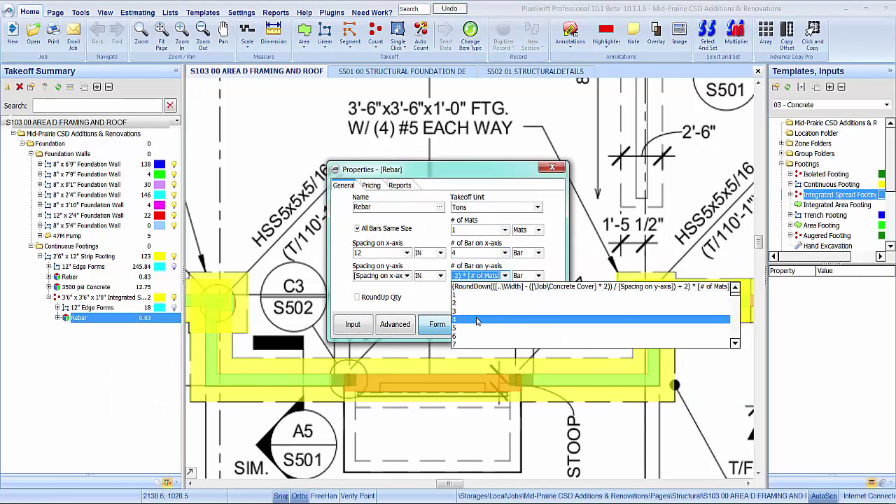
pyautogui.click(493, 308)
pyautogui.click(497, 324)
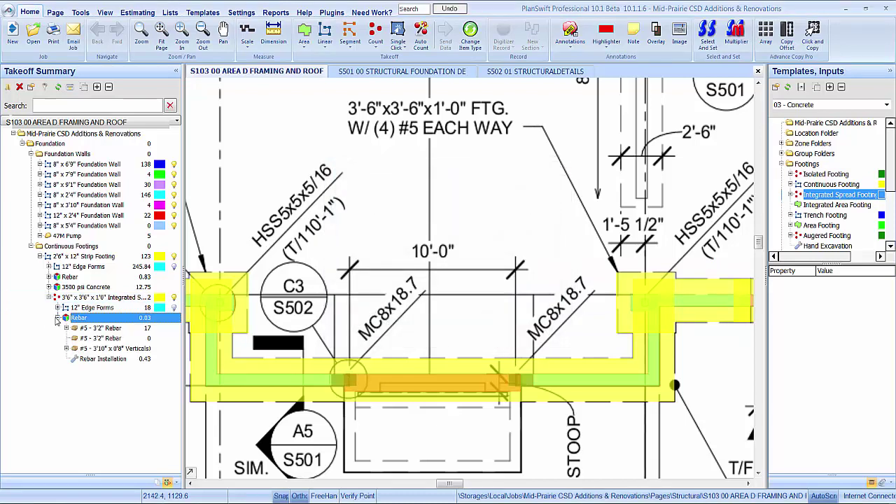
# Set the spread footing's vertical rebar to 4 verticals per footing, 2.92 ft vertical length and #6 Rebar material
pyautogui.rightClick(102, 347)
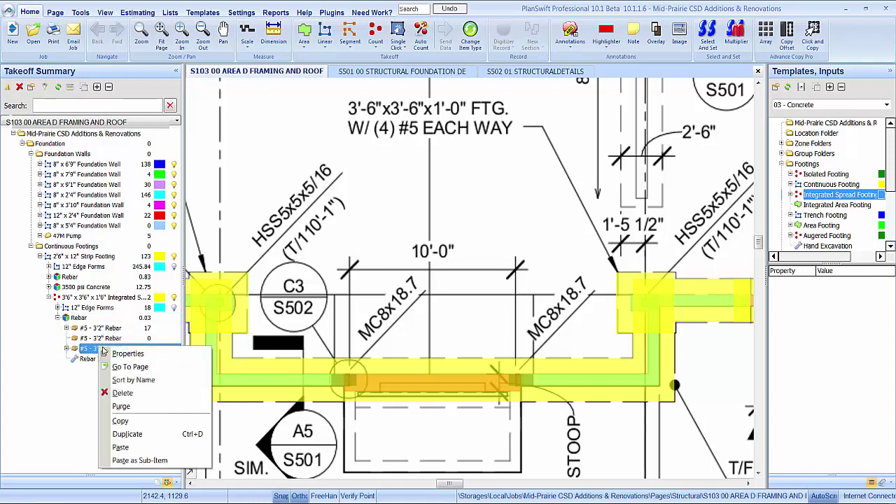
pyautogui.click(130, 353)
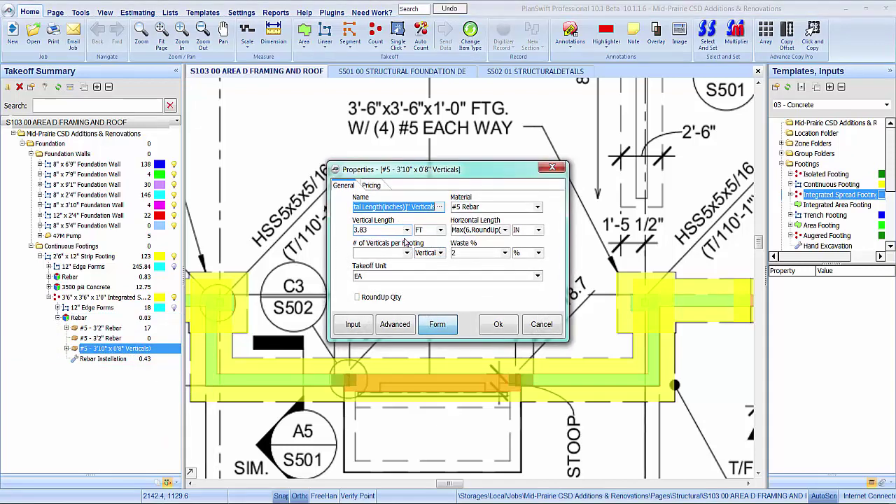
pyautogui.click(407, 253)
pyautogui.click(373, 288)
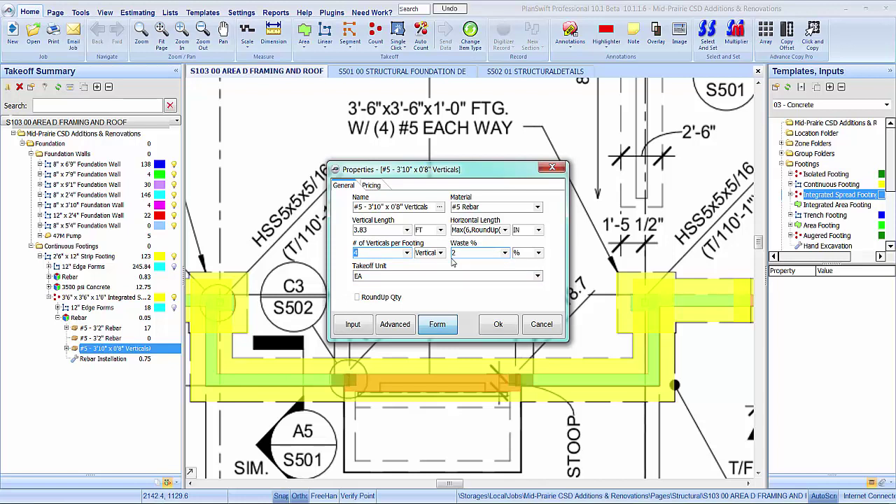
pyautogui.click(407, 231)
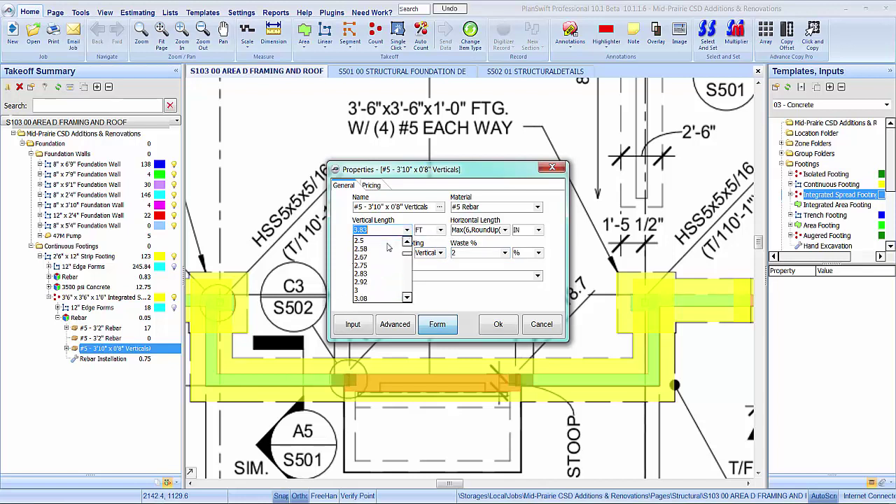
pyautogui.click(372, 282)
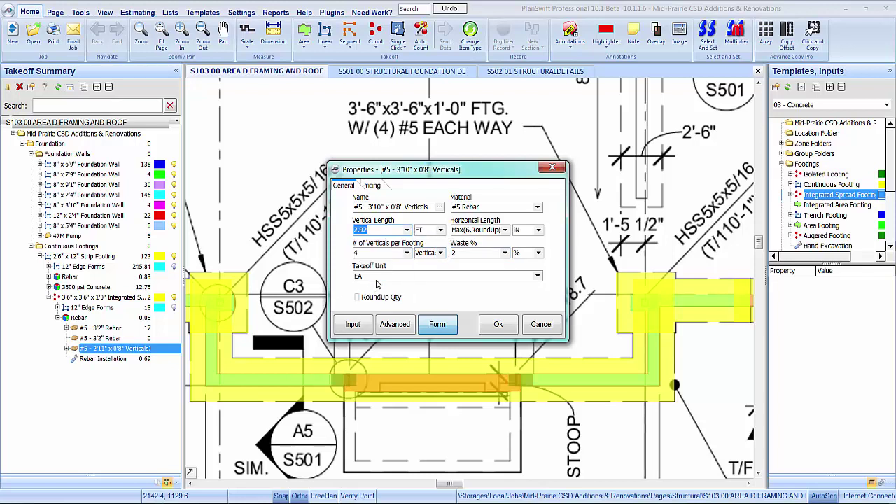
pyautogui.click(537, 207)
pyautogui.click(488, 261)
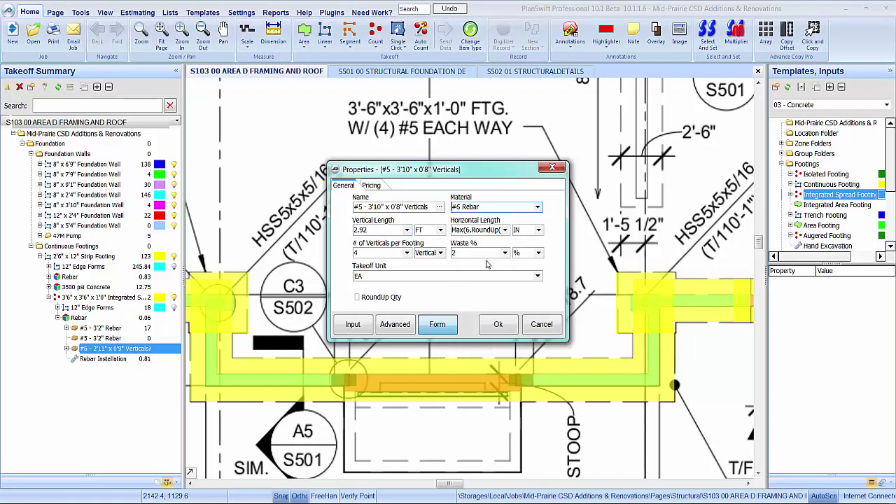
pyautogui.click(500, 326)
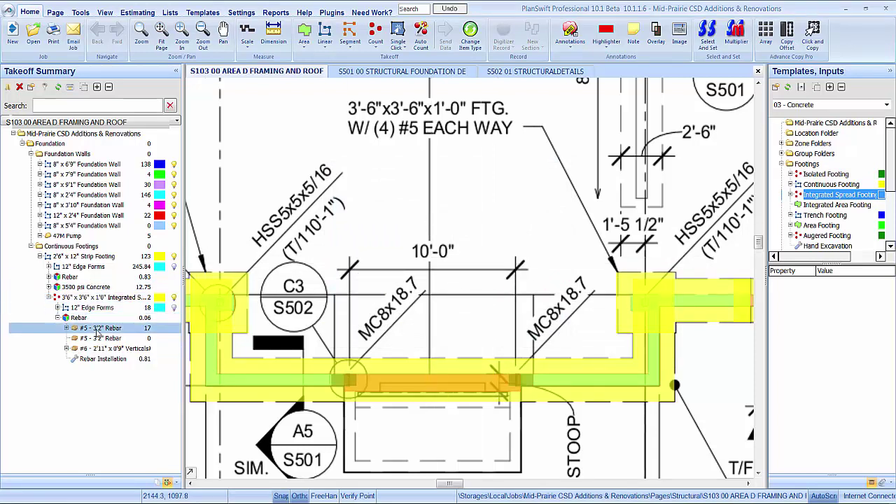
# Collapse the rebar assembly and the 3'6" x 3'6" x 1'0" spread footing in the takeoff summary
pyautogui.click(69, 337)
pyautogui.click(57, 319)
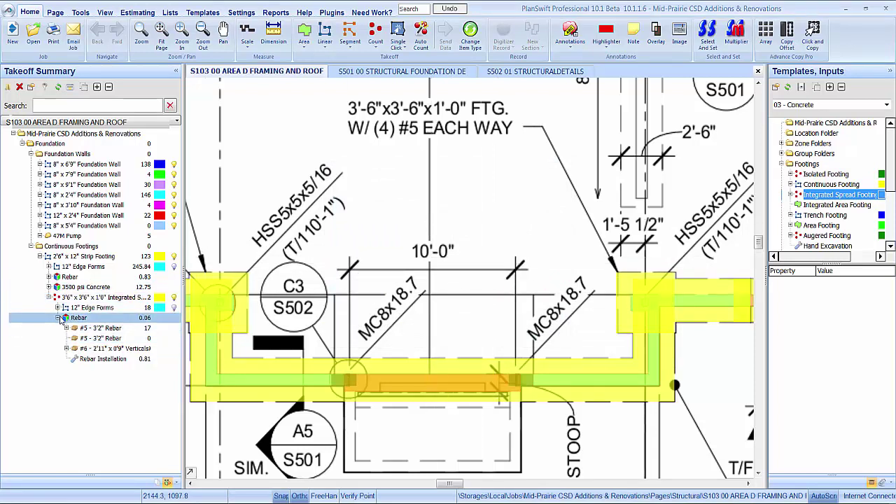
pyautogui.click(58, 318)
pyautogui.click(56, 299)
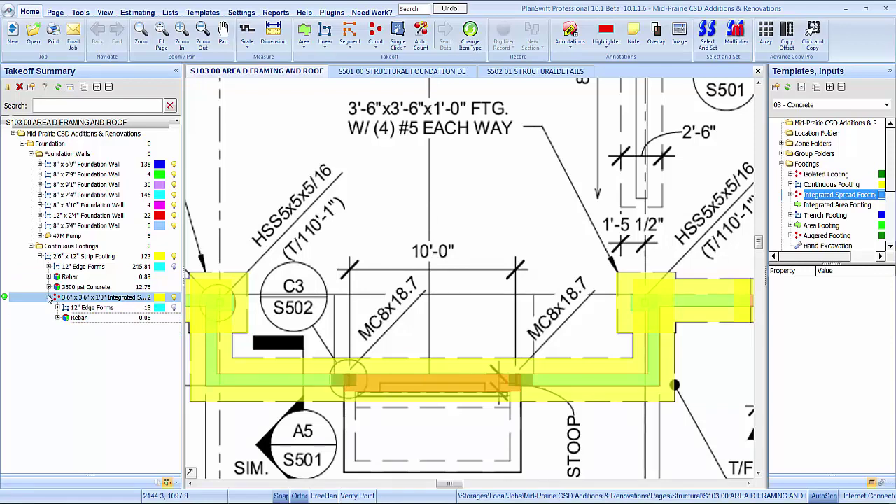
pyautogui.click(50, 299)
pyautogui.click(67, 287)
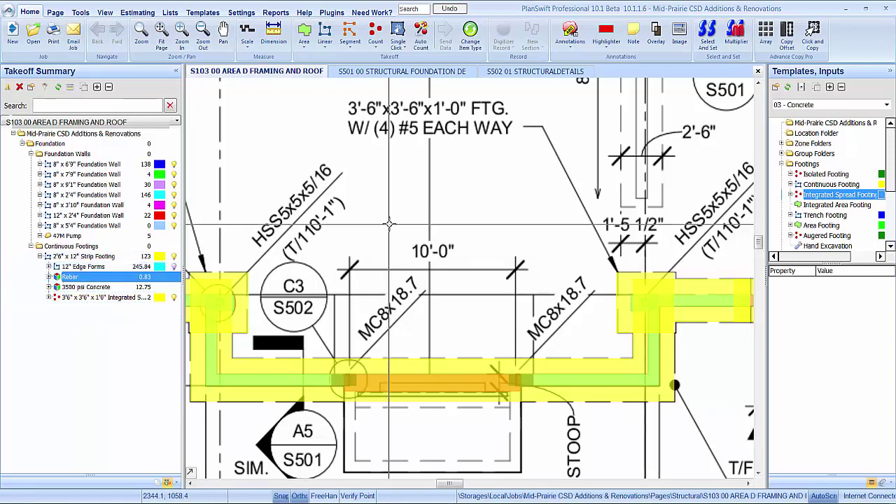
# Add an Integrated Area Footing 12 inches thick under the 2'6" x 12" Strip Footing and start recording it at the stoop between grids A and B
pyautogui.scroll(-3, 525, 248)
pyautogui.scroll(-2, 525, 248)
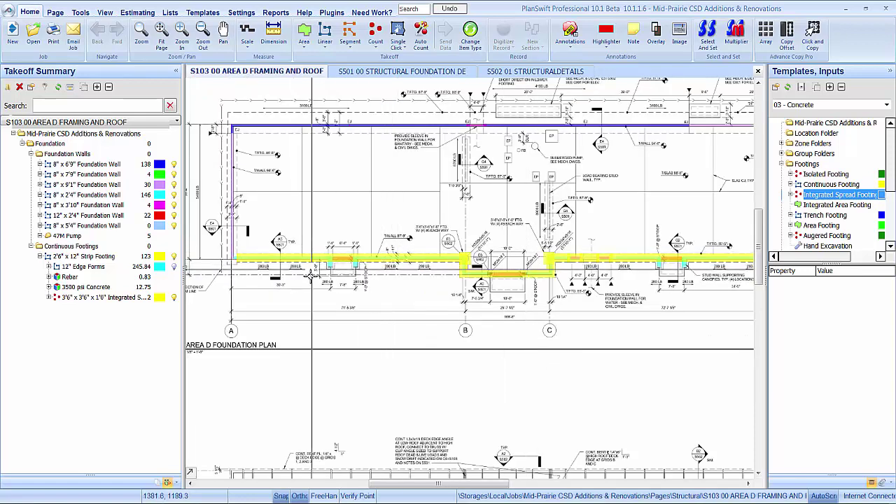
pyautogui.scroll(2, 328, 263)
pyautogui.scroll(5, 329, 263)
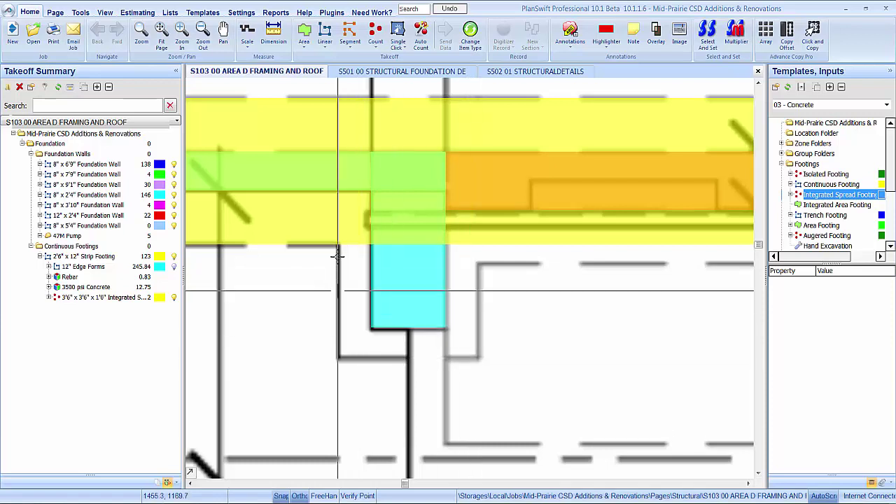
pyautogui.scroll(-2, 328, 285)
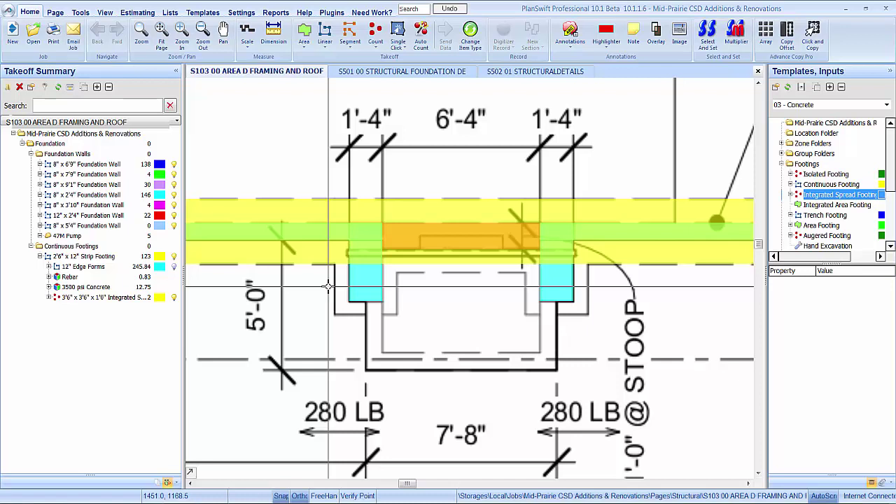
pyautogui.hscroll(2, 315, 301)
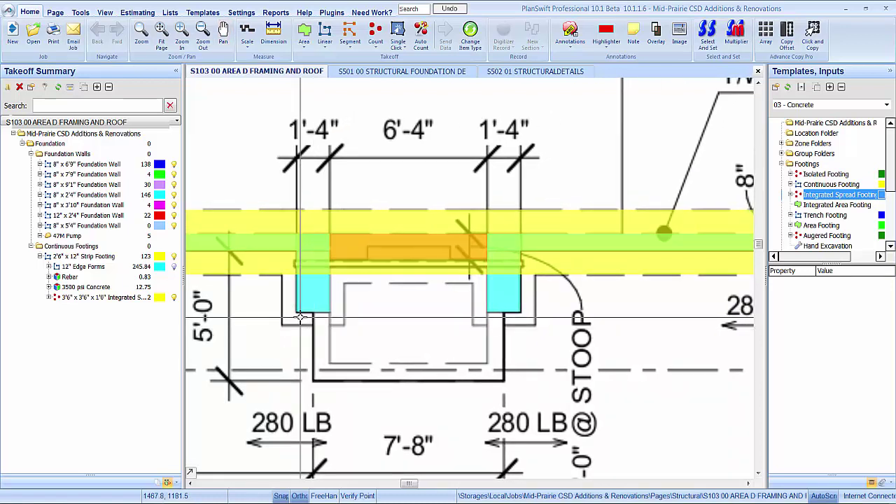
pyautogui.scroll(1, 273, 310)
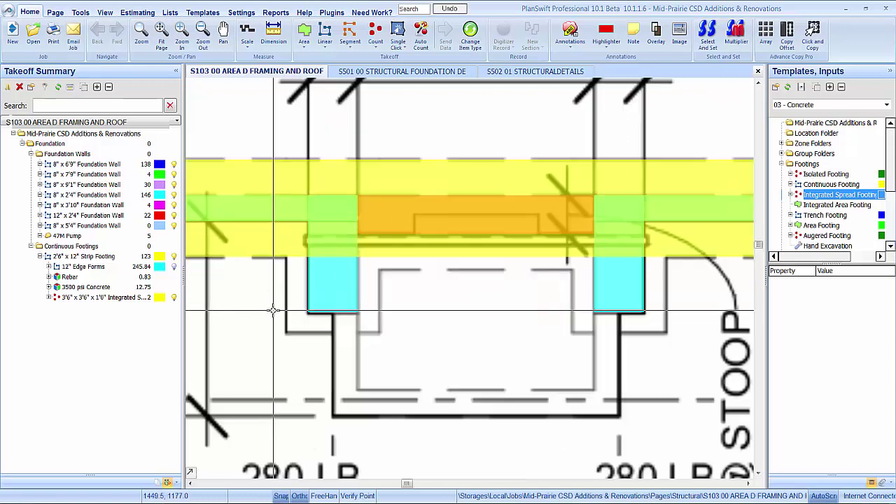
pyautogui.click(826, 205)
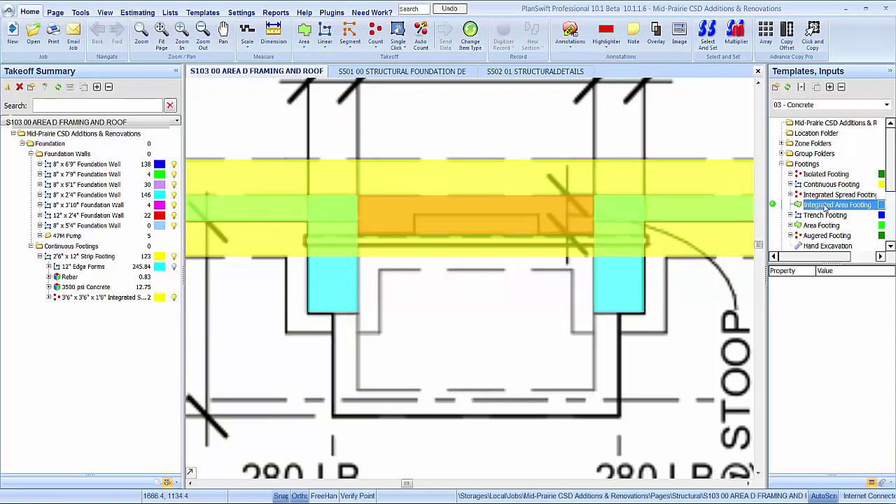
pyautogui.moveTo(171, 12); pyautogui.dragTo(88, 260)
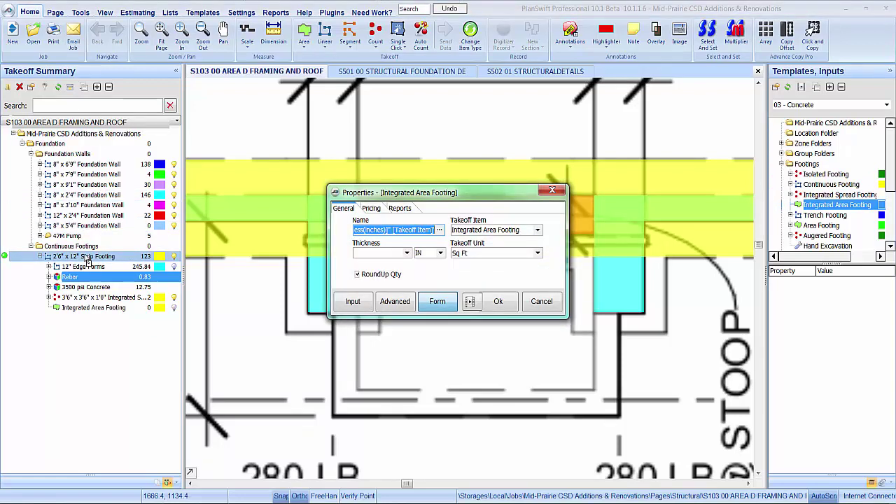
pyautogui.click(365, 252)
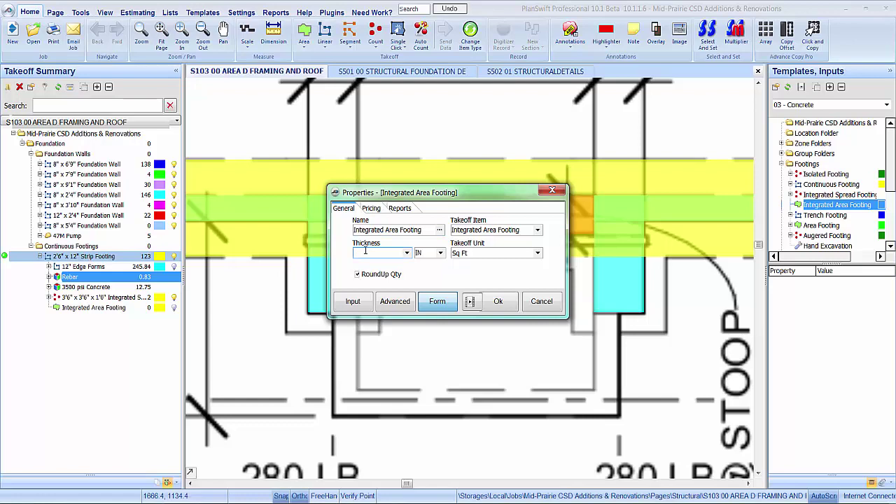
pyautogui.write('12')
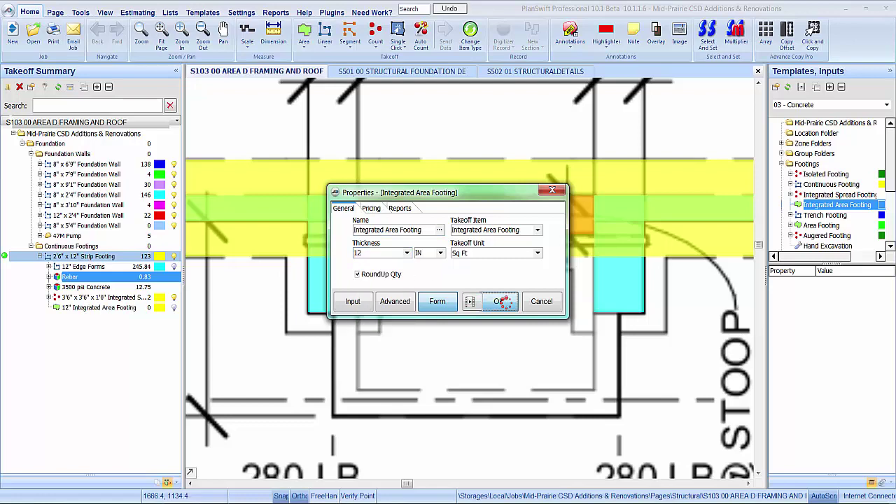
pyautogui.click(494, 301)
# Start the area footing outline on the strip footing's lower edge at the stoop's left pier and add a 15 inch line at 180 degrees
pyautogui.scroll(2, 285, 268)
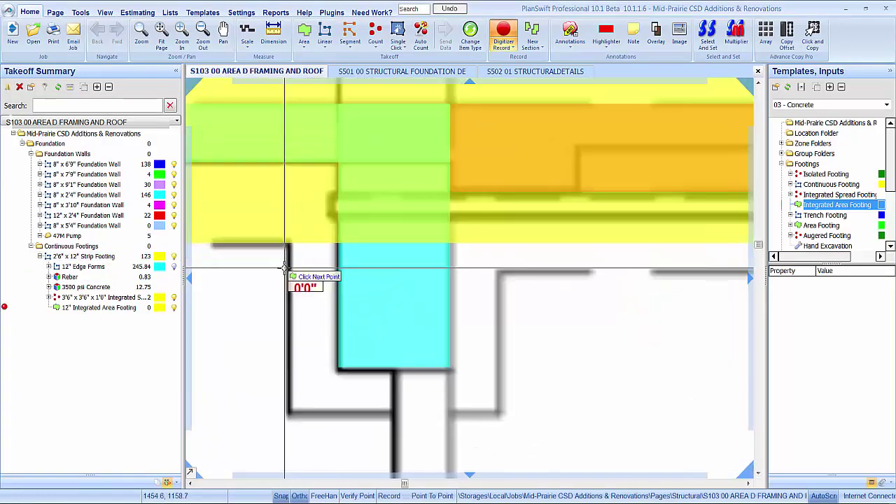
pyautogui.scroll(1, 394, 236)
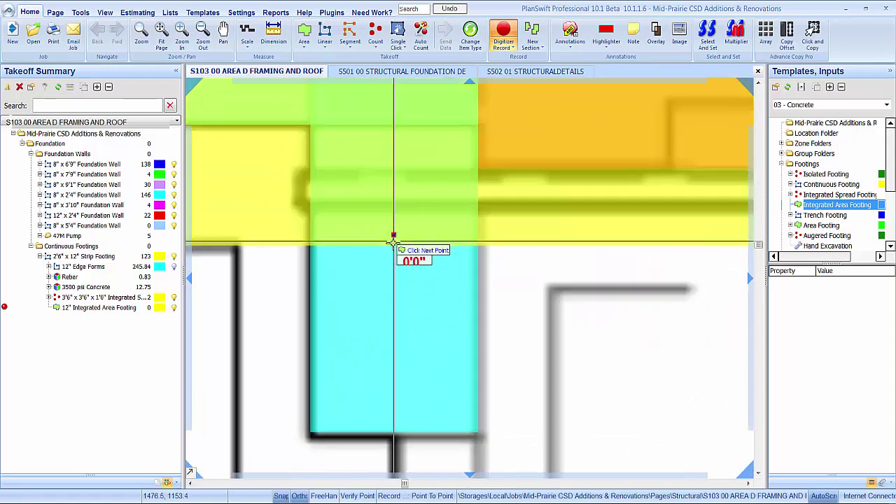
pyautogui.scroll(-1, 393, 244)
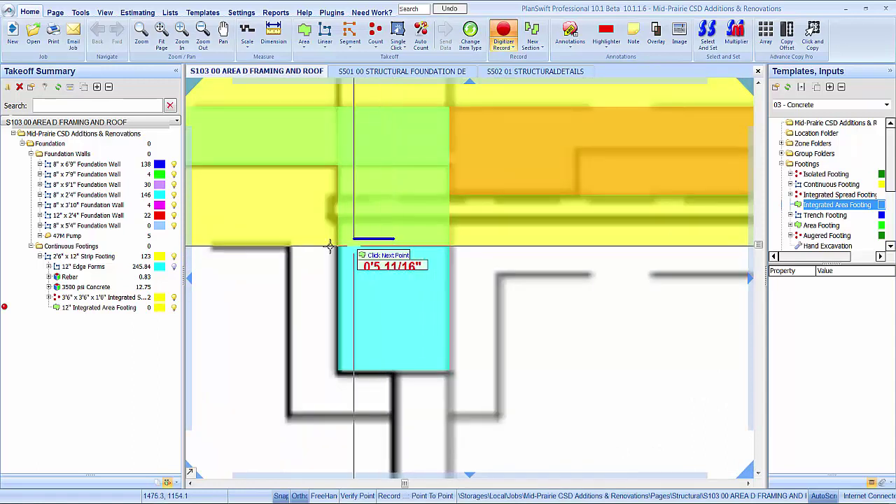
pyautogui.scroll(1, 336, 241)
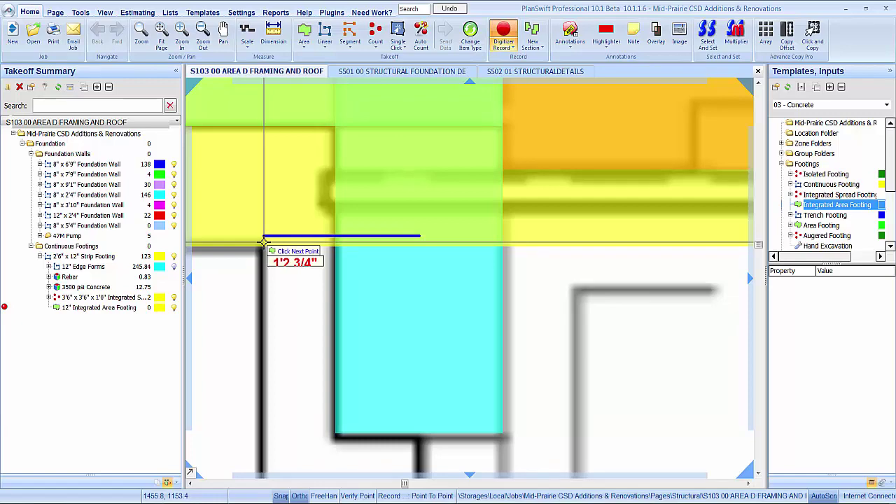
pyautogui.press('Down')
pyautogui.press('Escape')
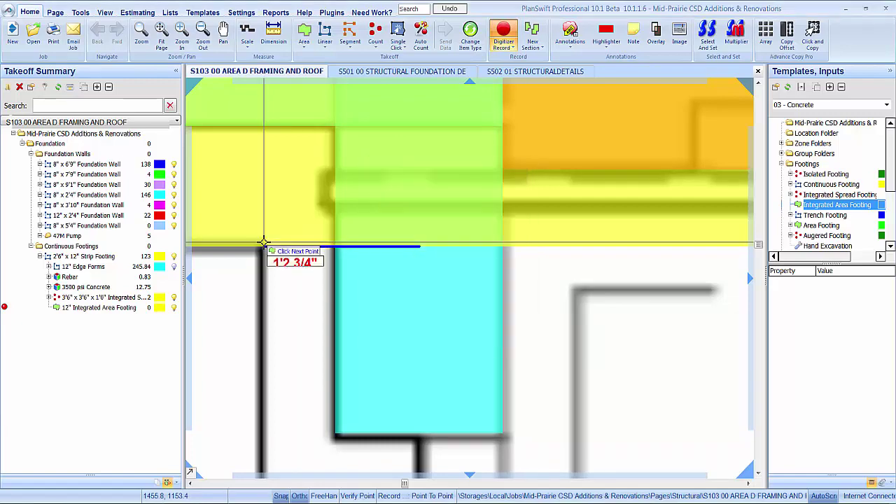
pyautogui.press('Left')
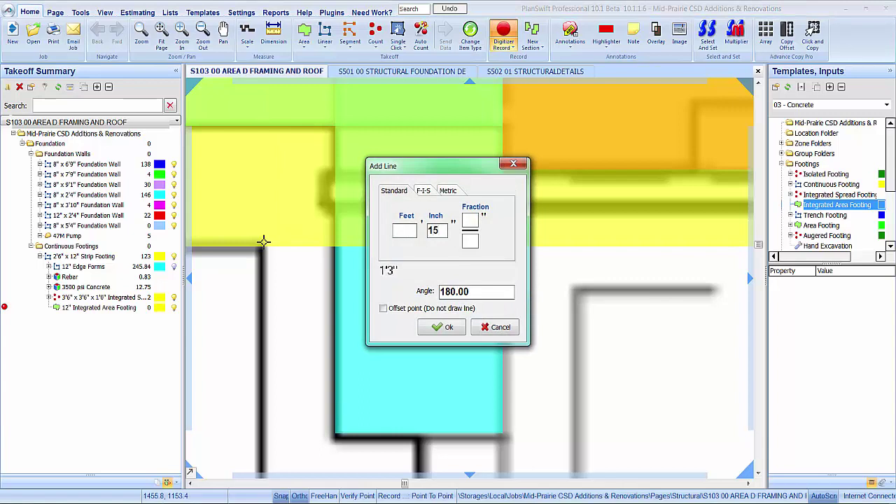
pyautogui.press('Return')
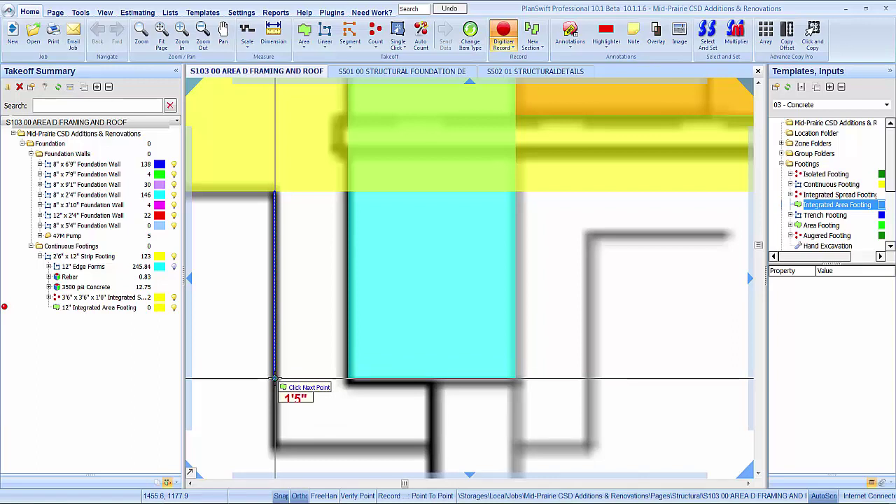
# Extend the outline 2 ft down the left pier footing's outer side and 30 inches along its bottom edge at 0 degrees
pyautogui.write('2')
pyautogui.press('Return')
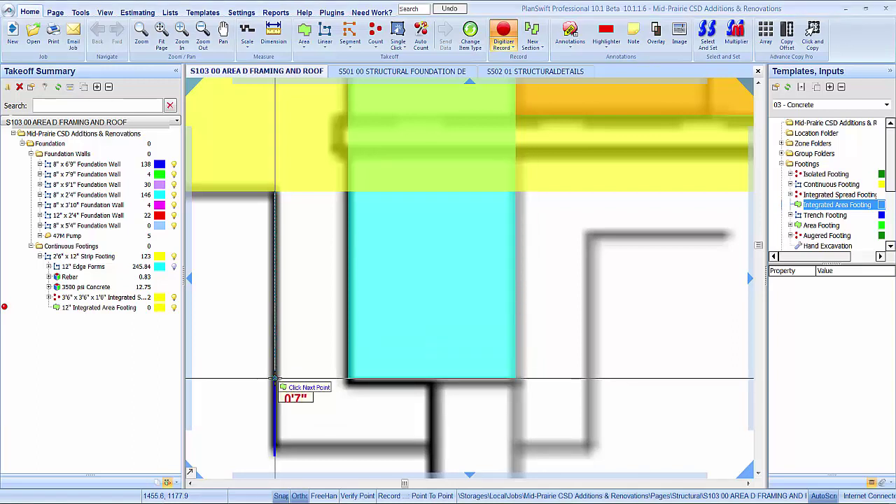
pyautogui.press('l')
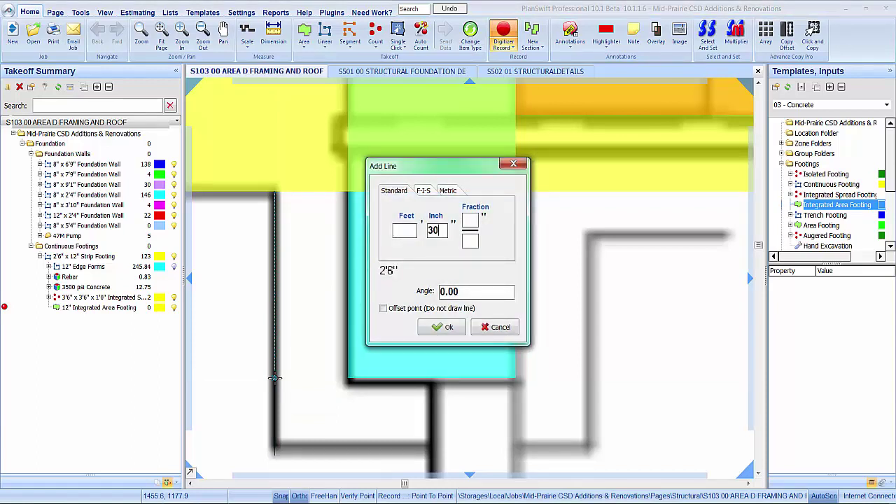
pyautogui.press('Return')
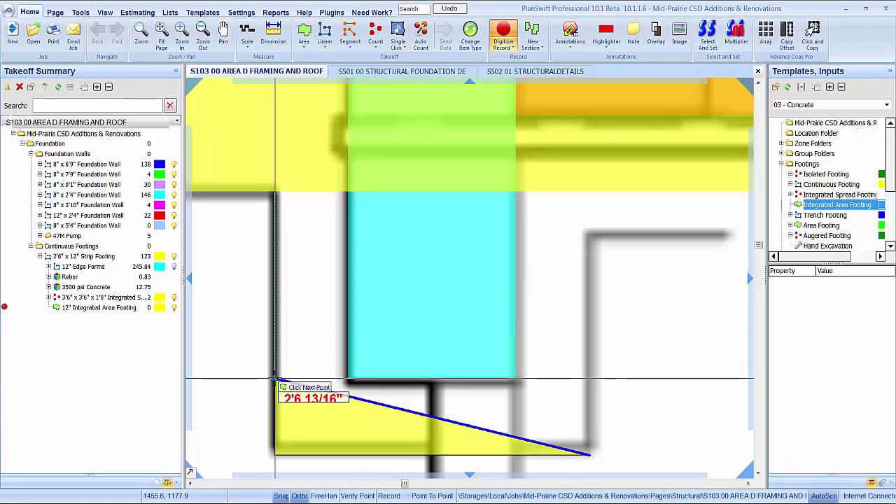
# Run the outline 1'8" up the left pier footing's inner side and 5'2" across at 0 degrees to the right pier footing
pyautogui.scroll(3, 581, 340)
pyautogui.scroll(-4, 452, 328)
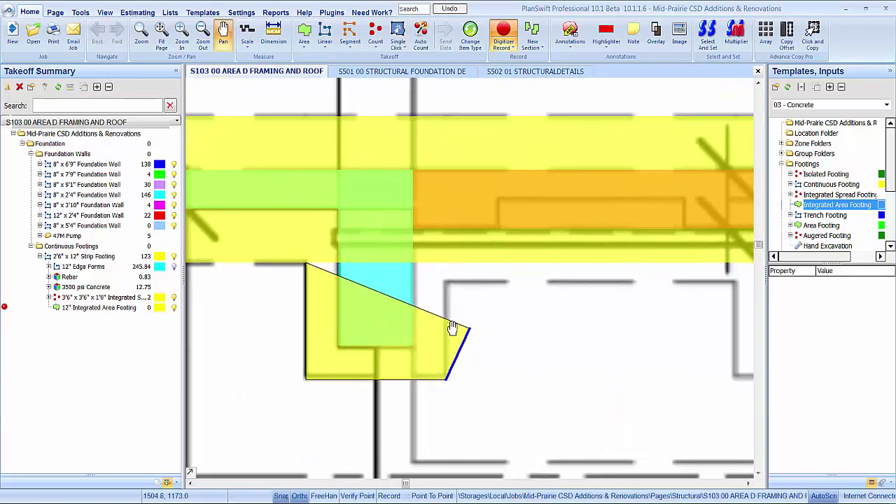
pyautogui.moveTo(453, 328); pyautogui.dragTo(432, 308)
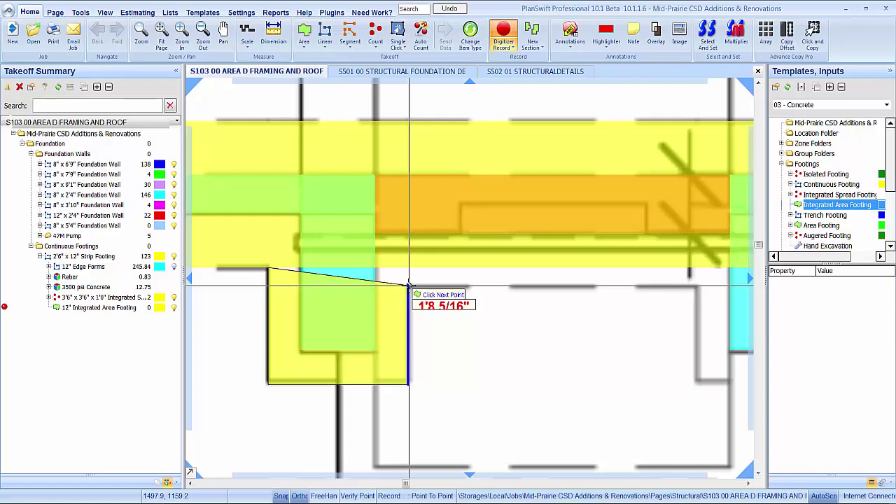
pyautogui.write('1')
pyautogui.press('Tab')
pyautogui.write('8')
pyautogui.press('Return')
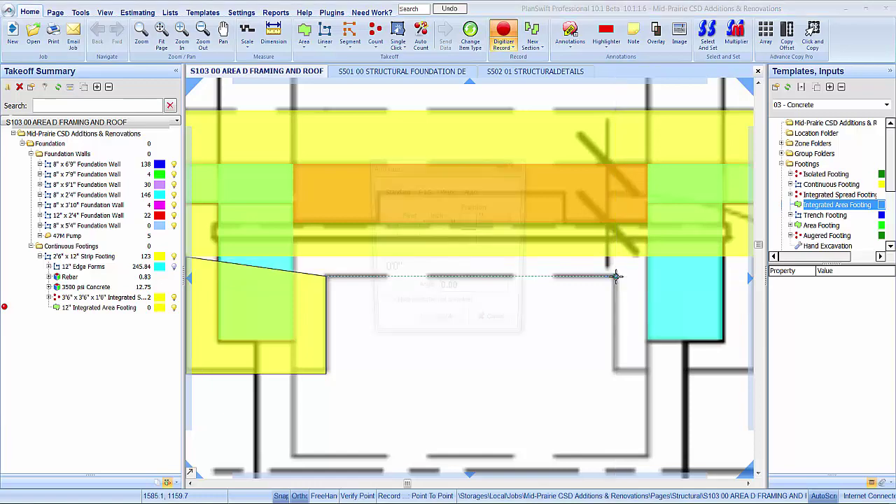
pyautogui.write('5')
pyautogui.press('Tab')
pyautogui.write('2')
pyautogui.press('Return')
# Run the outline 1'8" down the right pier footing's inner side at 270 degrees and along its bottom edge at 0 degrees
pyautogui.write('1')
pyautogui.press('Tab')
pyautogui.write('0')
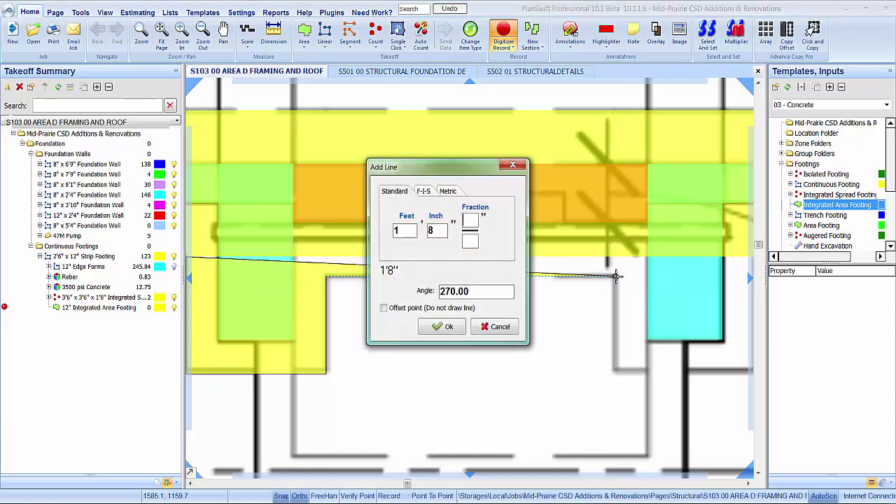
pyautogui.press('Return')
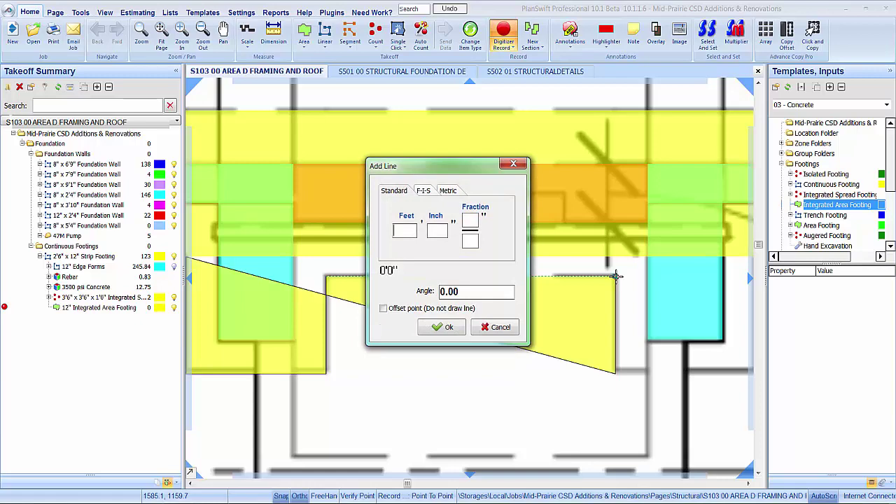
pyautogui.write("3'0")
pyautogui.press('Return')
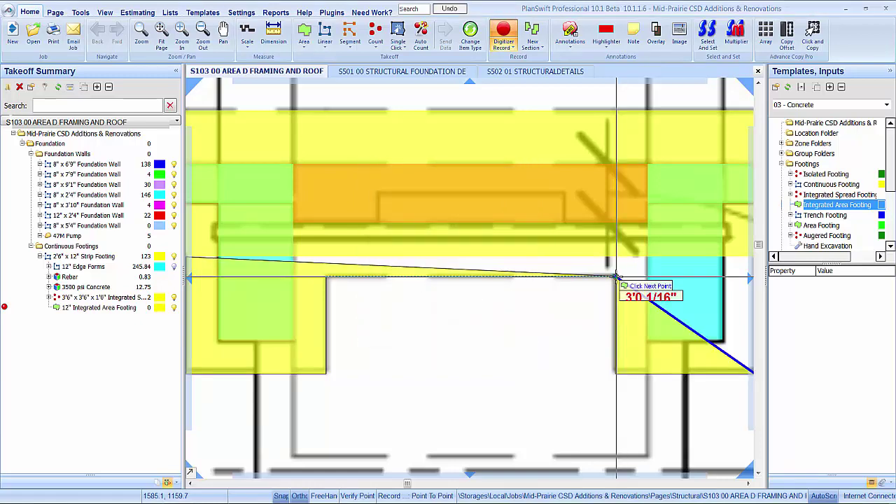
# Run the outline 2 ft up the right pier footing's outer side and finish the area footing
pyautogui.write('2')
pyautogui.press('Return')
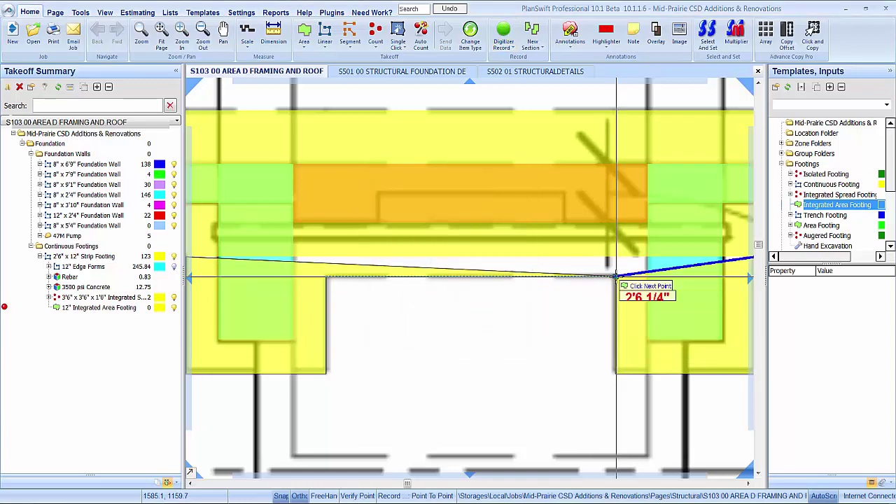
pyautogui.doubleClick(616, 277)
pyautogui.scroll(-1, 615, 277)
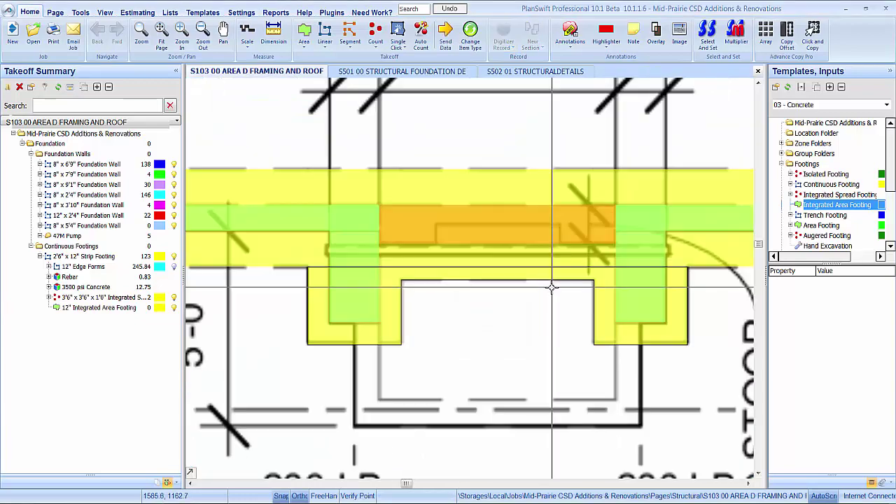
# Copy the finished stoop area footing from its upper left corner to the left pier of the stoop between grids C and D
pyautogui.click(616, 331)
pyautogui.click(787, 35)
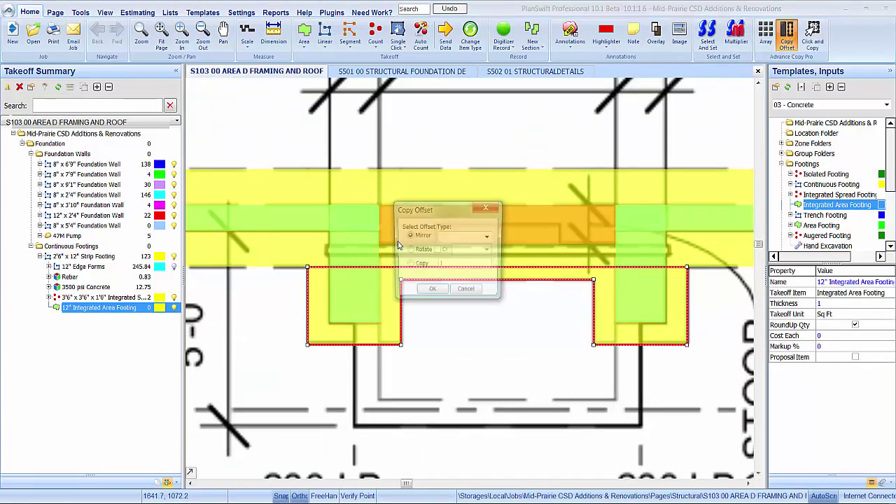
pyautogui.click(431, 292)
pyautogui.click(308, 268)
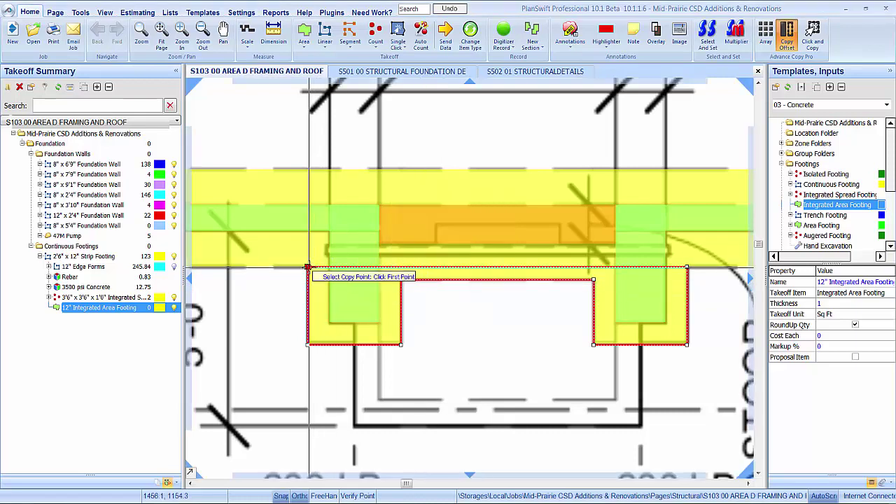
pyautogui.scroll(-2, 308, 268)
pyautogui.scroll(5, 580, 258)
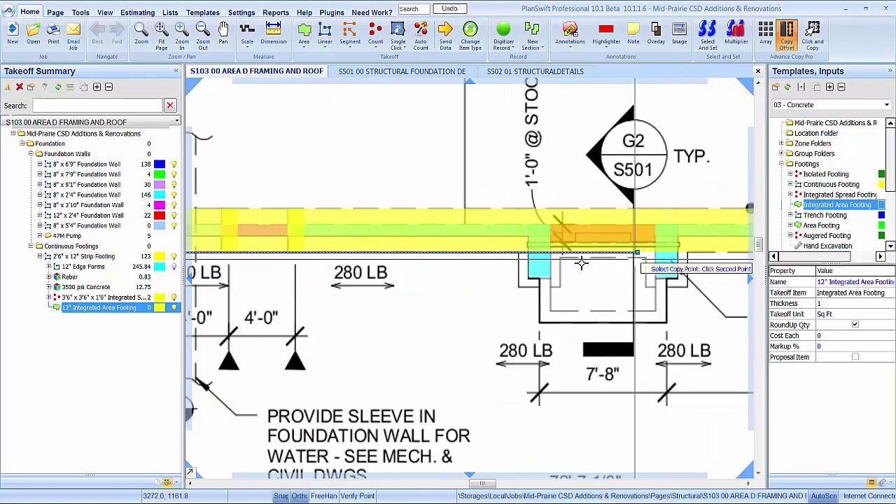
pyautogui.scroll(2, 583, 252)
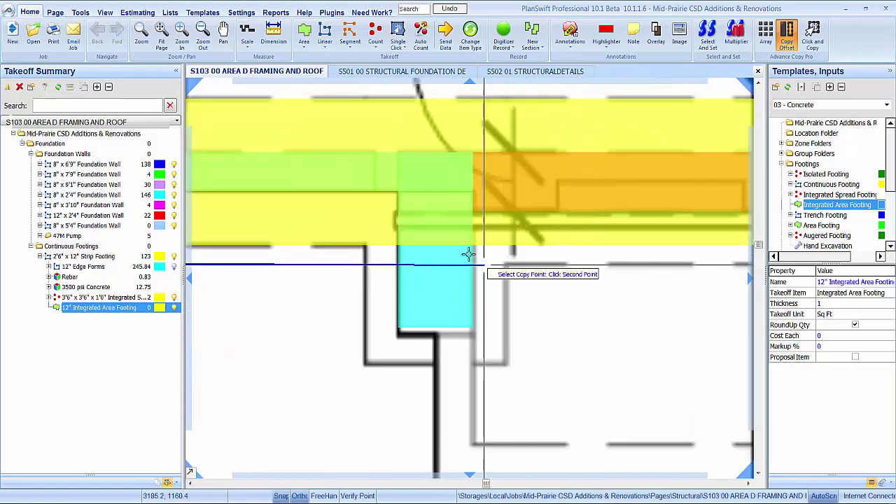
pyautogui.click(435, 241)
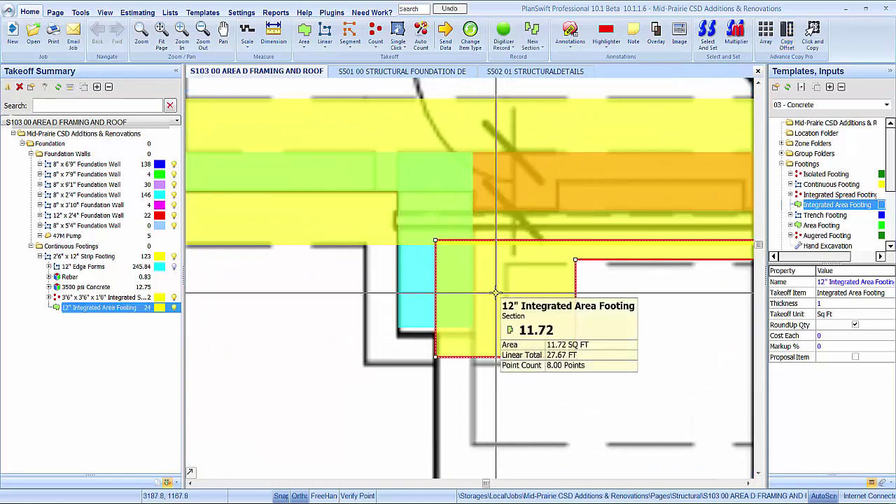
# Nudge the copied area footing down to the strip footing's edge, move it 15 inches at 180 degrees, and deselect it
pyautogui.press('Down')
pyautogui.press('Tab')
pyautogui.write('1')
pyautogui.press('Return')
pyautogui.press('Left')
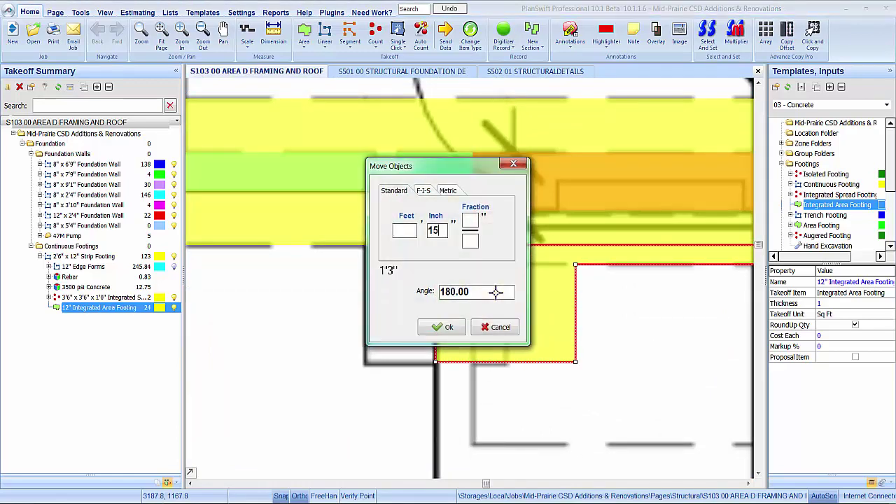
pyautogui.press('Return')
pyautogui.scroll(1, 570, 333)
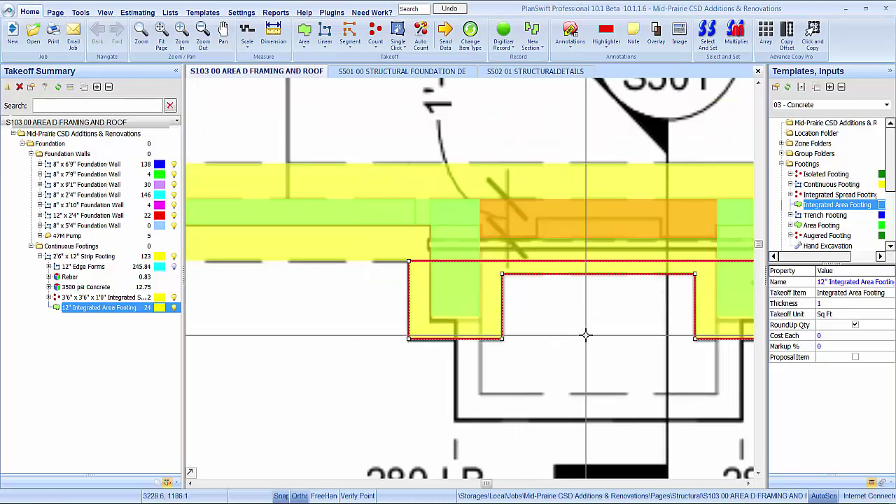
pyautogui.scroll(-1, 508, 340)
pyautogui.press('Escape')
# Inspect the stoops and footings along the lower foundation wall from grid A to grid D against the takeoff
pyautogui.scroll(-3, 509, 341)
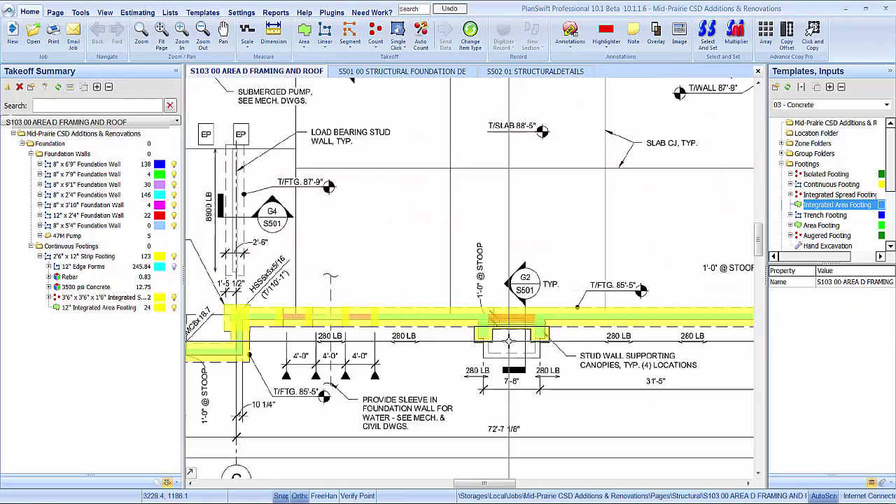
pyautogui.scroll(-2, 509, 340)
pyautogui.scroll(4, 418, 341)
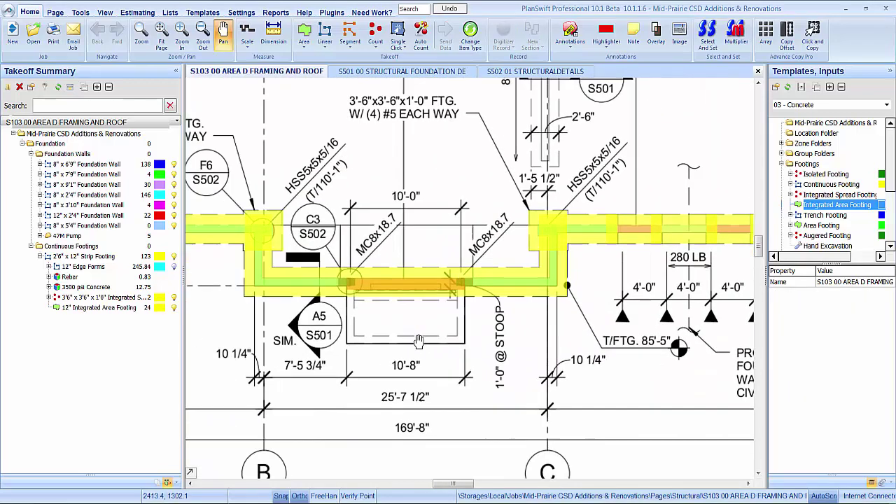
pyautogui.scroll(2, 345, 322)
pyautogui.scroll(3, 350, 287)
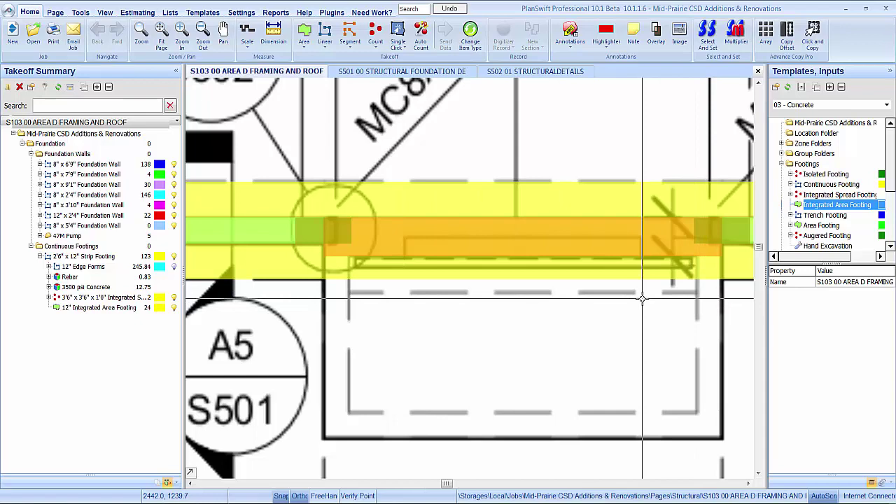
pyautogui.scroll(-3, 642, 299)
pyautogui.scroll(3, 381, 275)
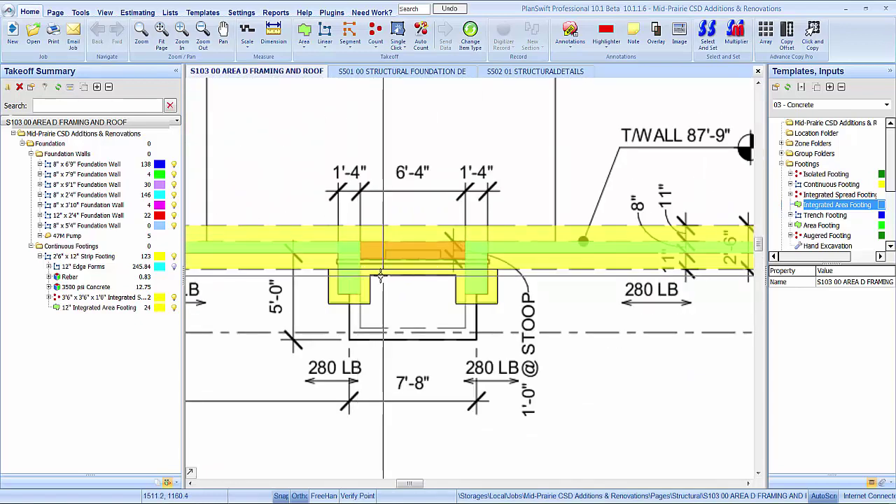
pyautogui.scroll(1, 382, 275)
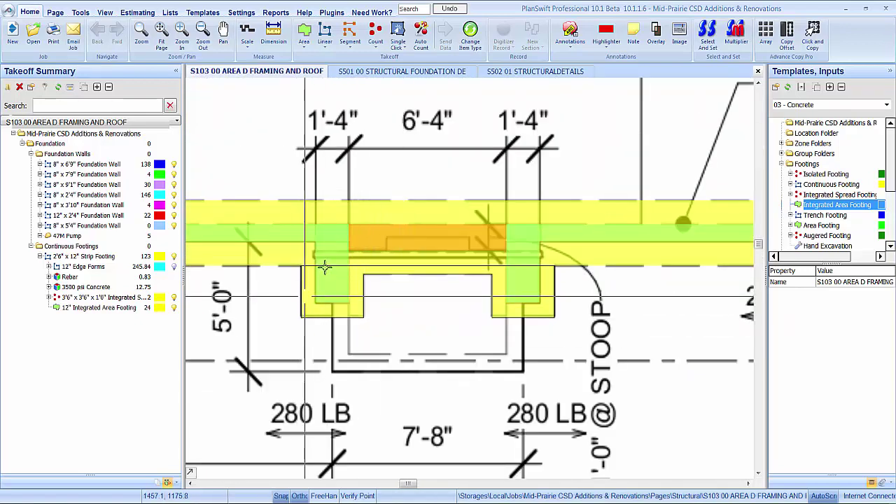
pyautogui.scroll(-2, 402, 297)
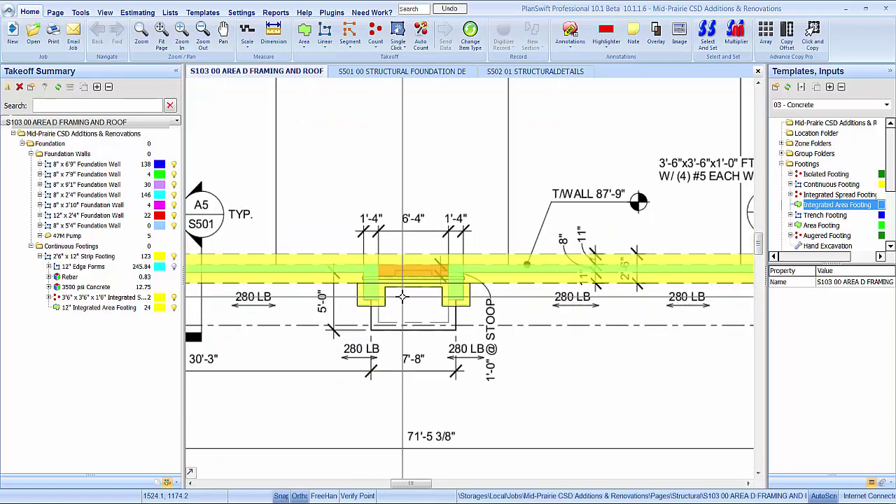
pyautogui.scroll(-1, 403, 297)
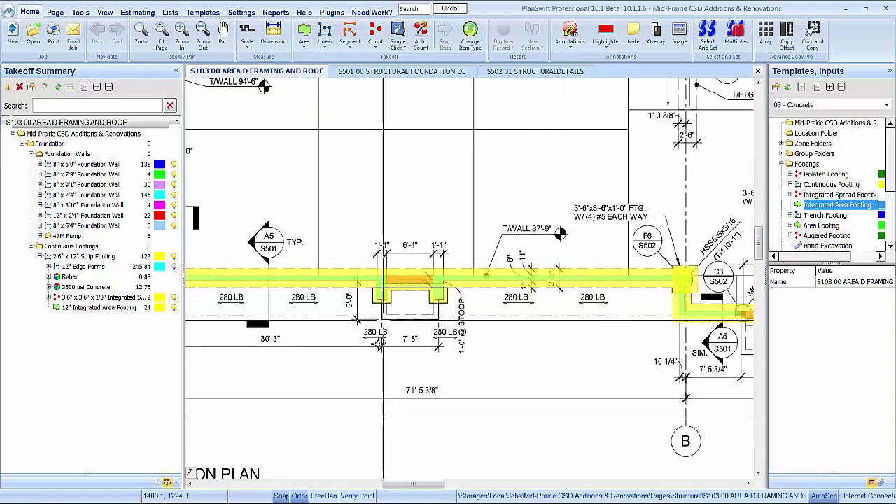
pyautogui.moveTo(368, 378); pyautogui.dragTo(390, 341)
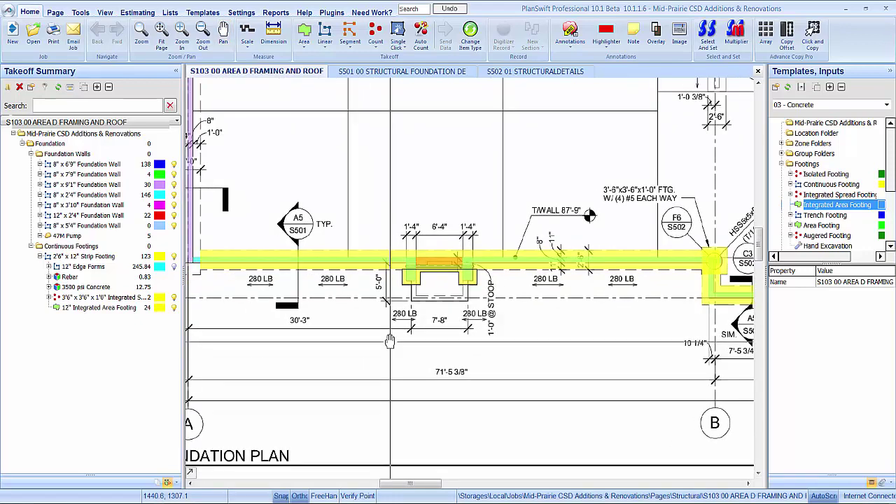
pyautogui.scroll(-2, 390, 341)
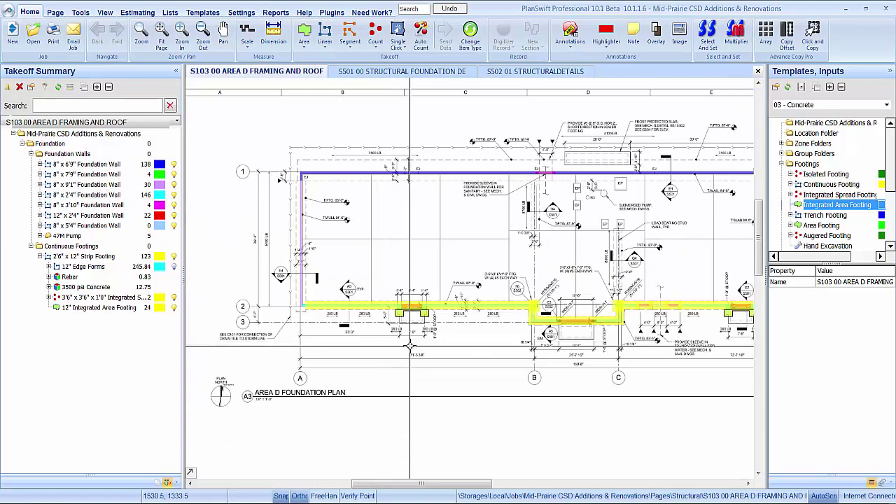
pyautogui.scroll(1, 411, 345)
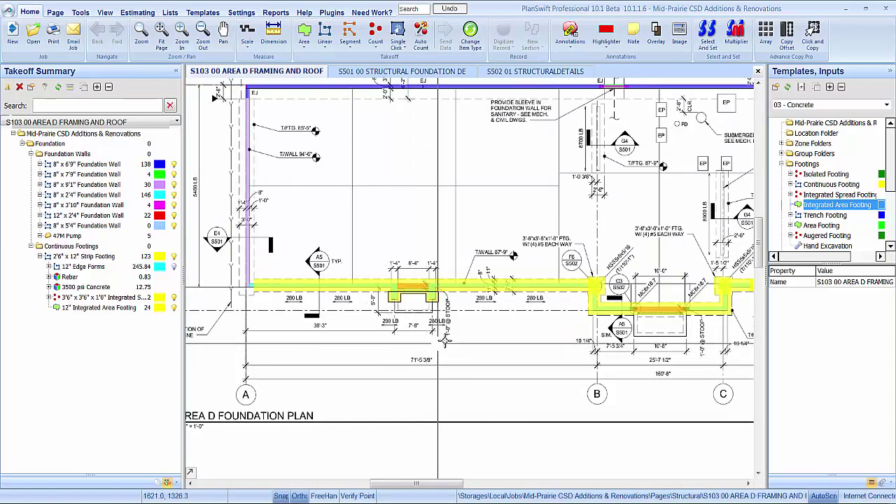
pyautogui.moveTo(479, 340); pyautogui.dragTo(424, 335)
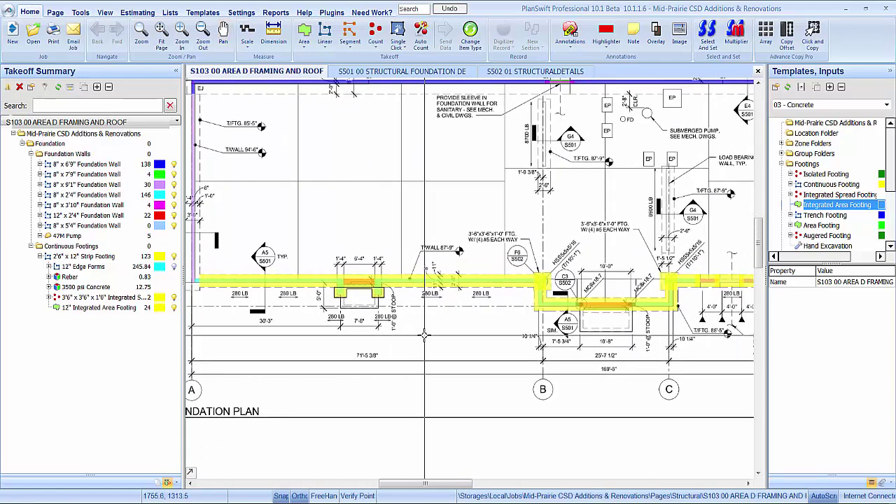
pyautogui.scroll(-2, 424, 335)
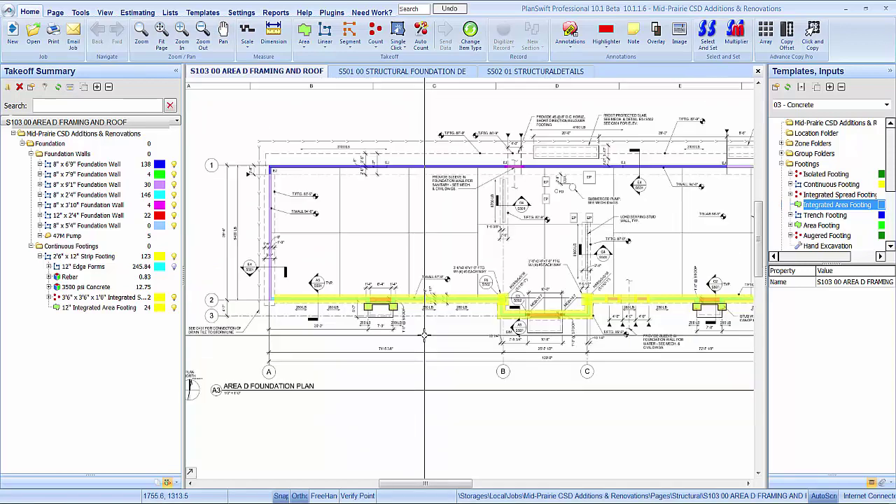
pyautogui.scroll(4, 628, 301)
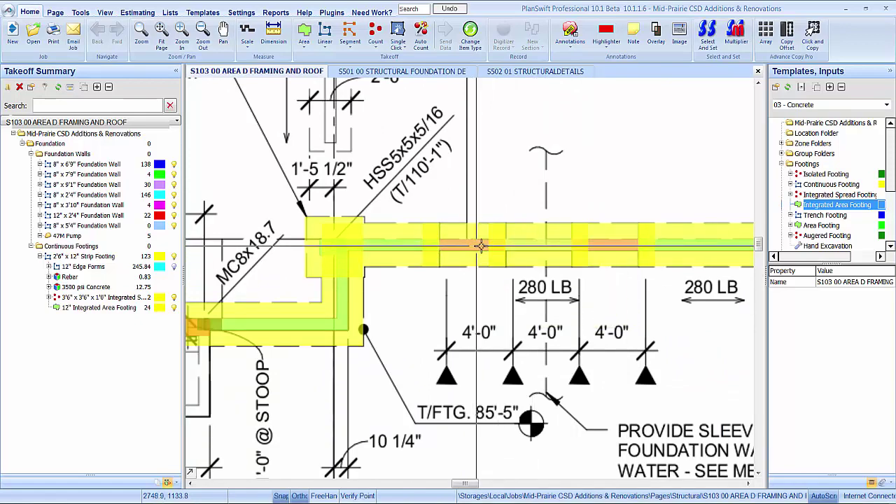
pyautogui.scroll(-1, 509, 263)
pyautogui.scroll(-3, 509, 263)
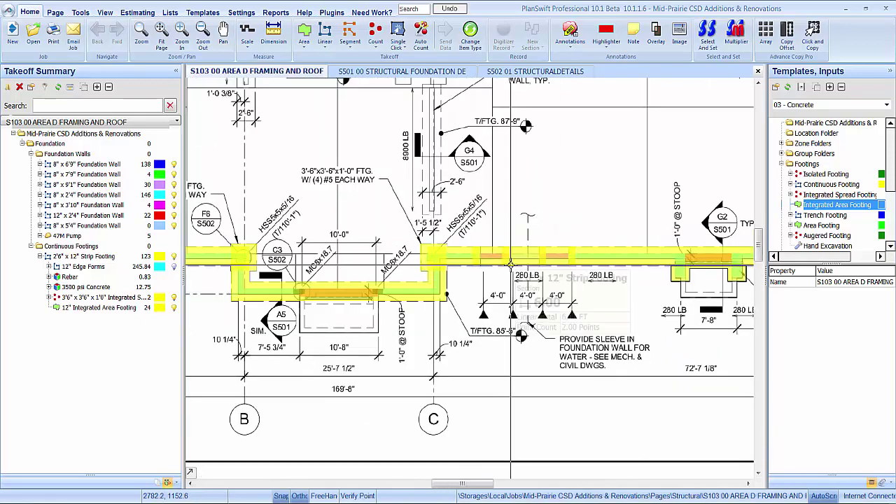
pyautogui.scroll(3, 721, 230)
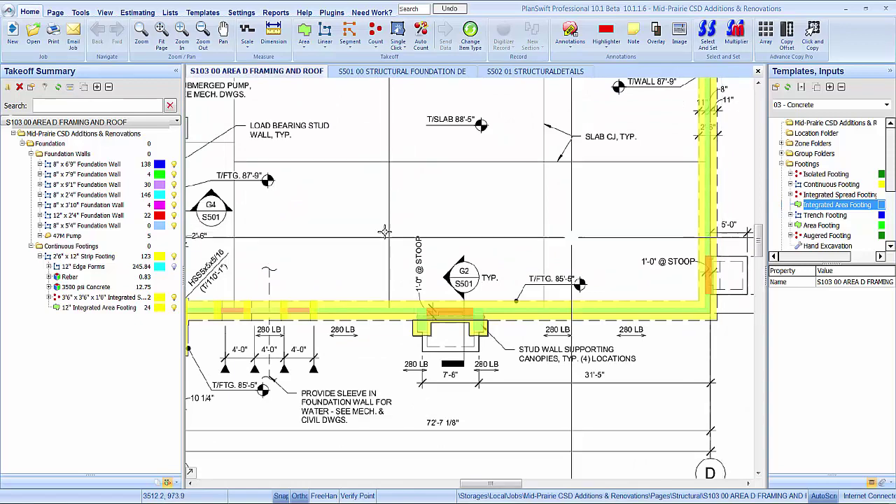
# Send the 2'6" x 12" strip footing to the back so it lies behind the foundation walls
pyautogui.click(117, 257)
pyautogui.scroll(5, 371, 315)
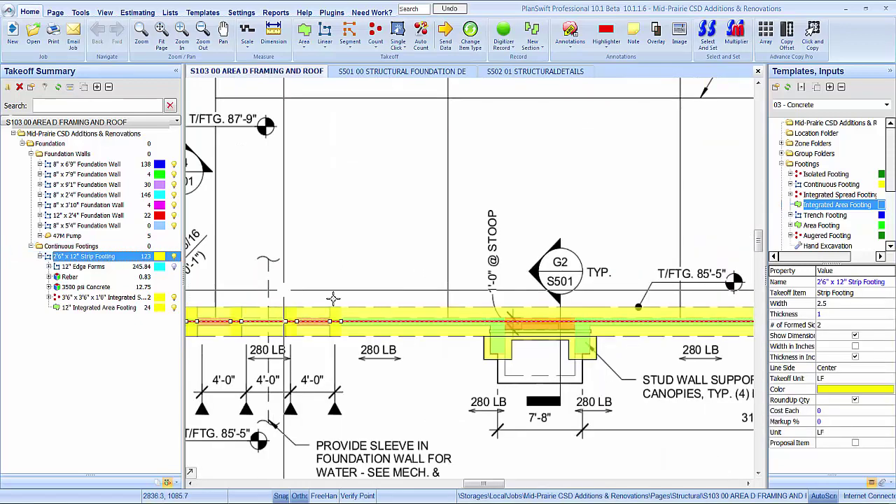
pyautogui.rightClick(401, 332)
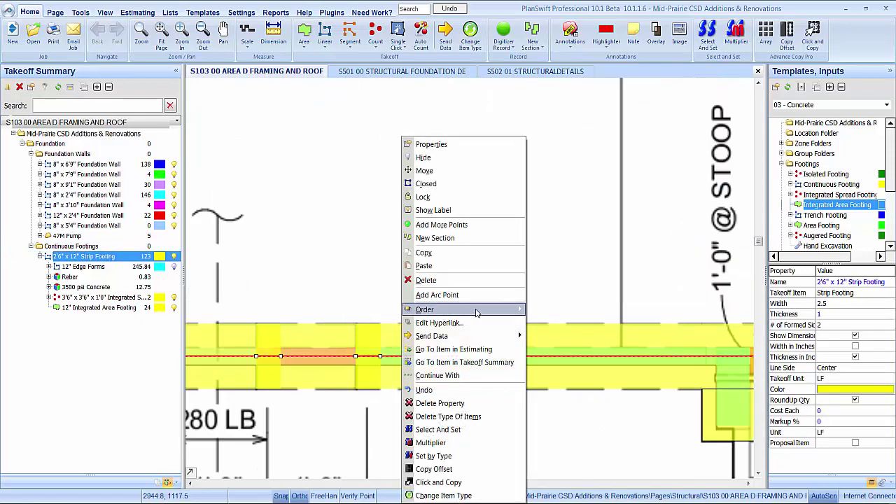
pyautogui.moveTo(448, 309)
pyautogui.click(556, 324)
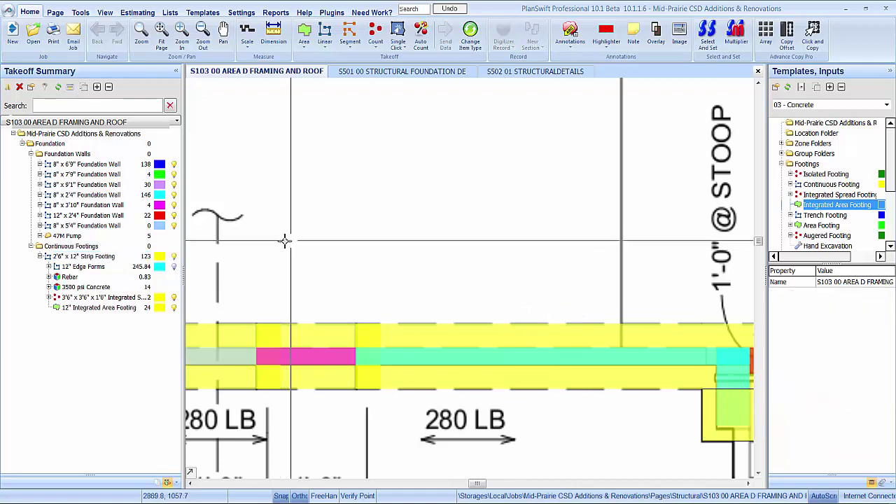
# List the strip footing's rebar items and examine the footing reinforcement in the foundation detail on sheet S501
pyautogui.click(52, 277)
pyautogui.click(49, 277)
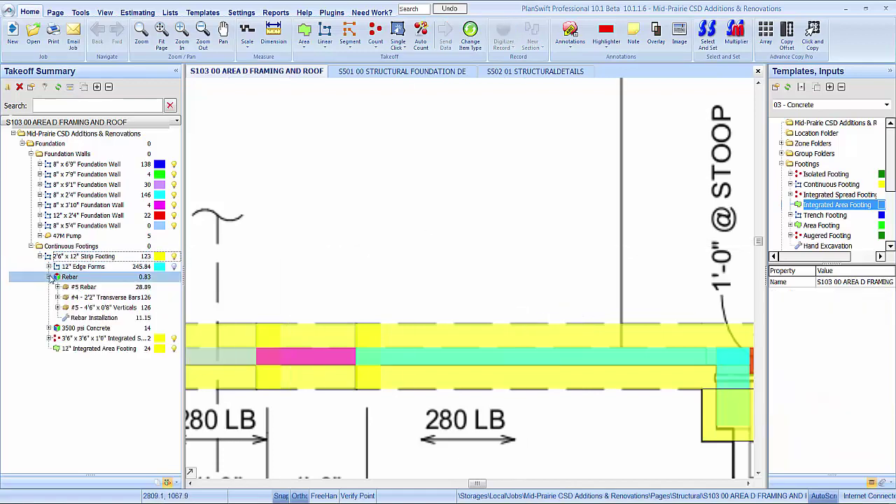
pyautogui.click(344, 72)
pyautogui.scroll(-5, 347, 106)
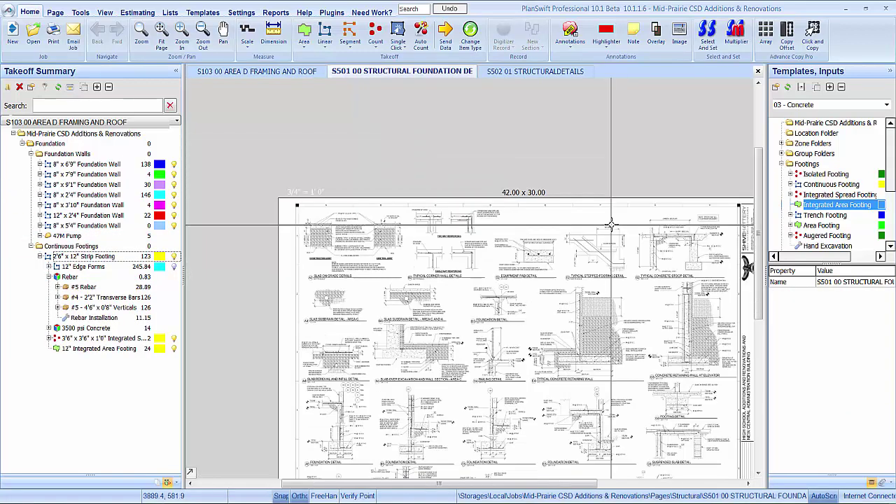
pyautogui.scroll(4, 347, 343)
pyautogui.scroll(4, 348, 343)
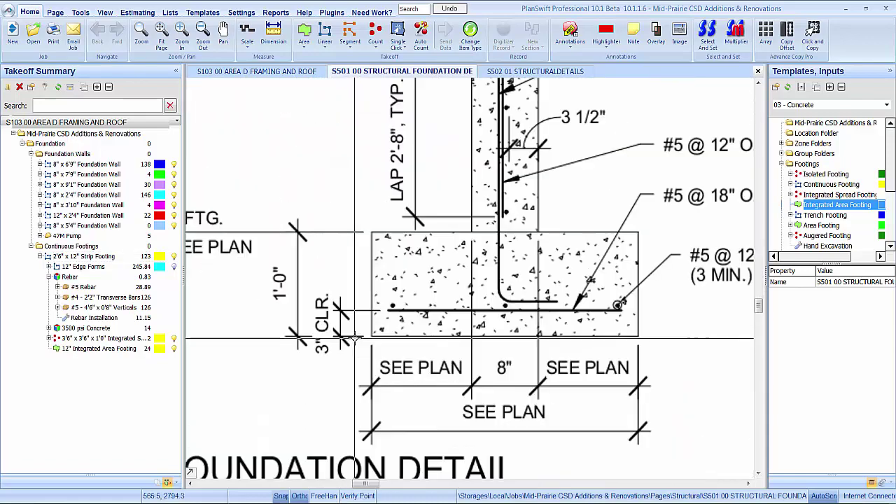
pyautogui.scroll(-2, 189, 266)
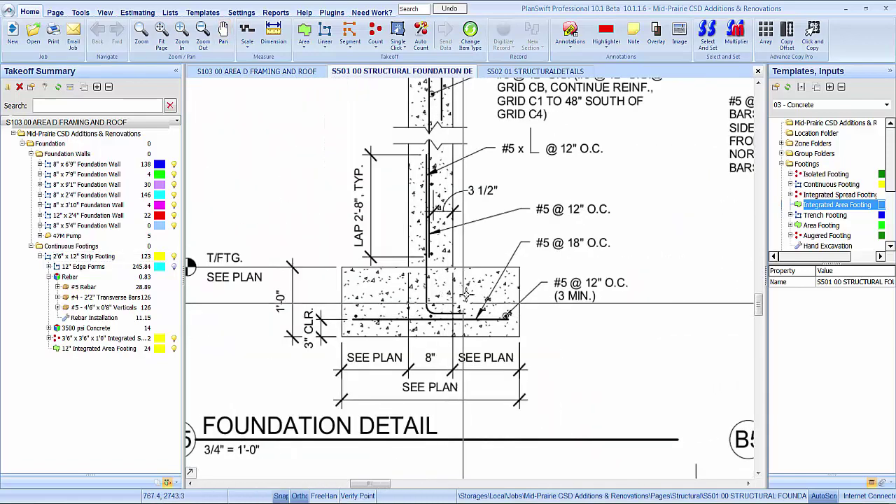
# Review the strip footing's Rebar properties for spacing, grids and continuous bars, and accept them as they are
pyautogui.click(81, 278)
pyautogui.rightClick(90, 280)
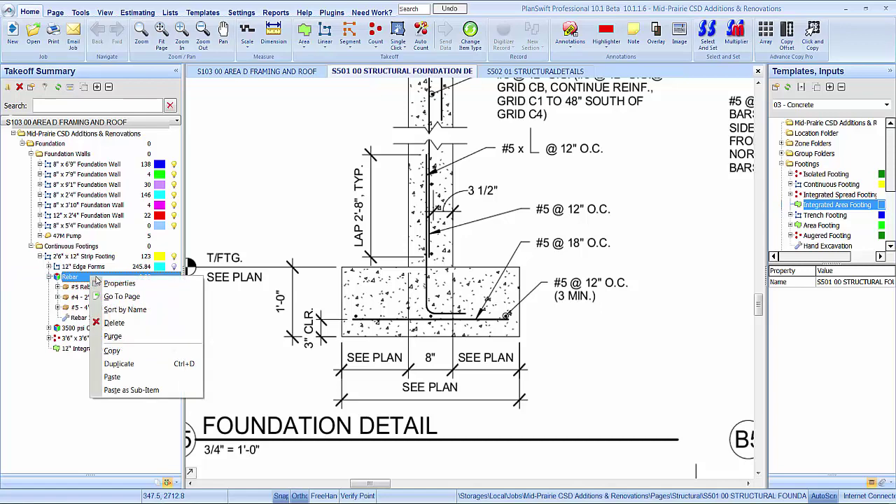
pyautogui.click(105, 283)
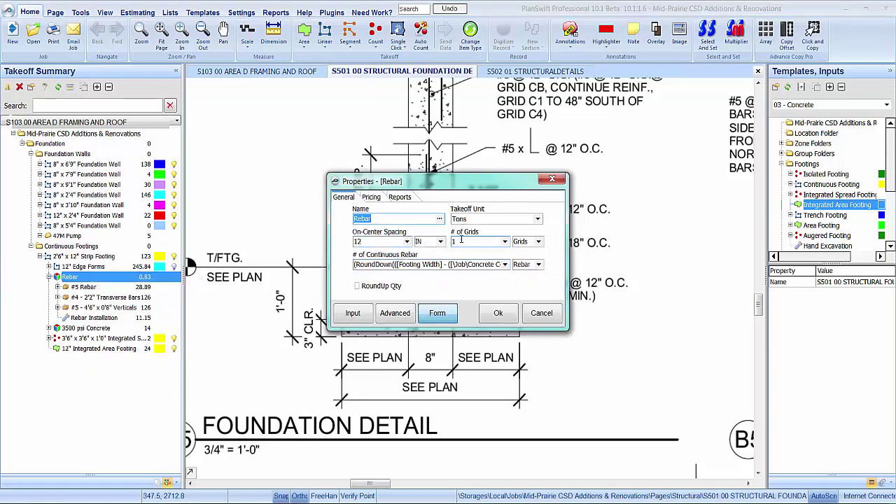
pyautogui.click(508, 315)
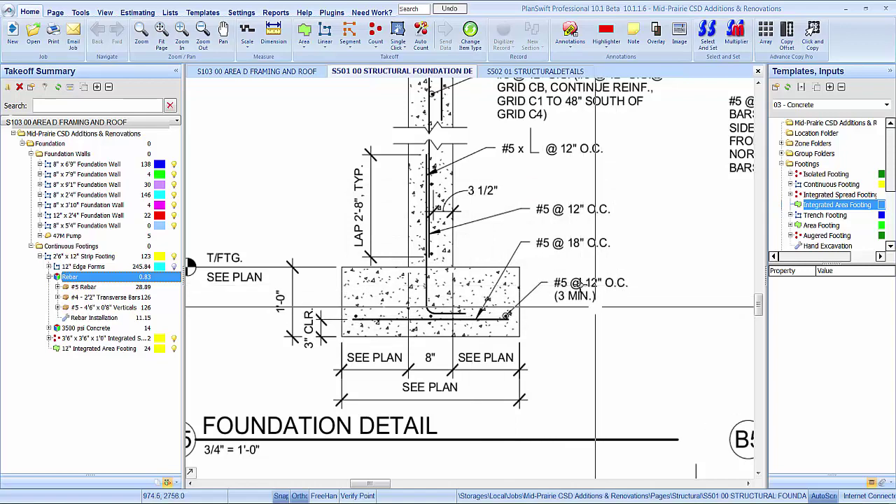
# Set the strip footing's transverse bars to #5 rebar at 18 inches on center with 1 grid
pyautogui.rightClick(105, 295)
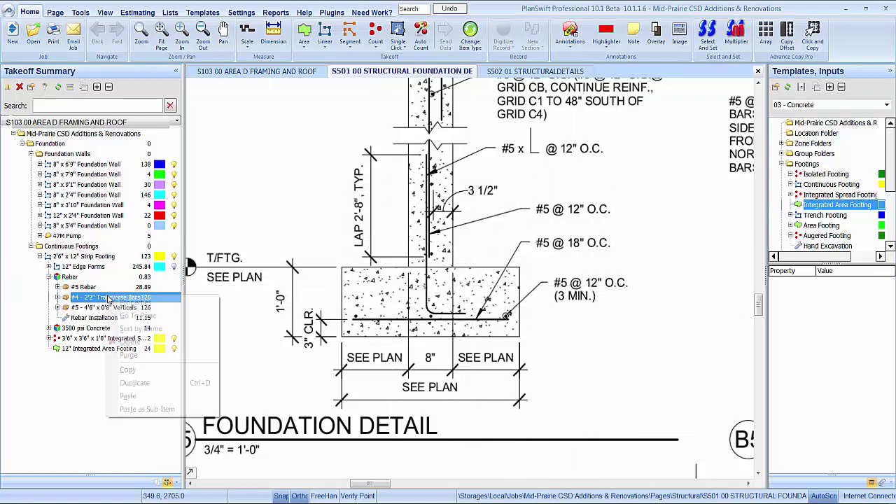
pyautogui.click(121, 301)
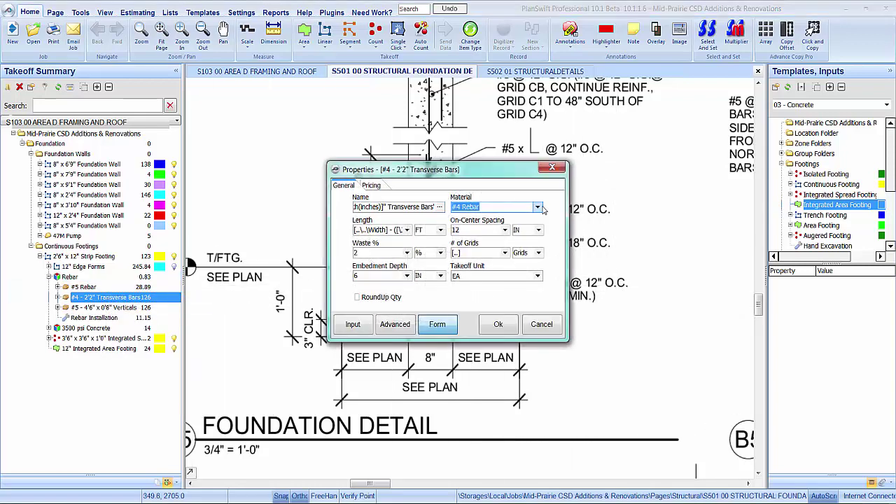
pyautogui.click(542, 210)
pyautogui.click(498, 252)
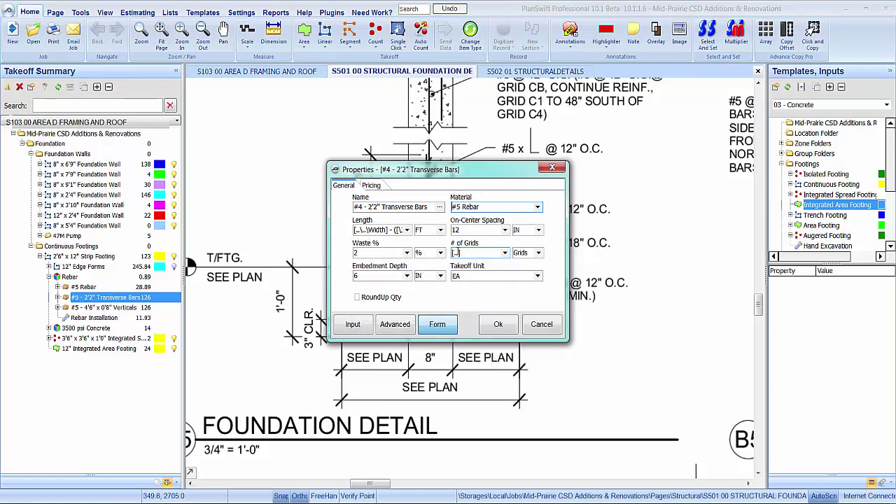
pyautogui.click(504, 230)
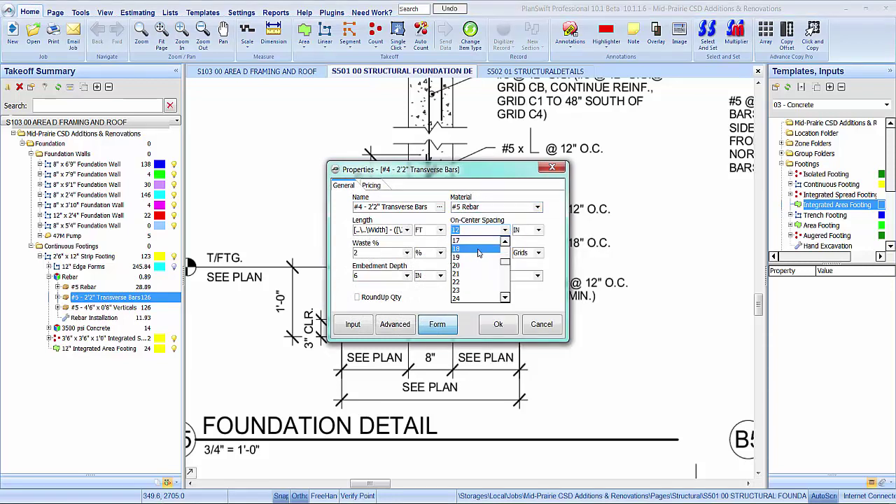
pyautogui.click(478, 249)
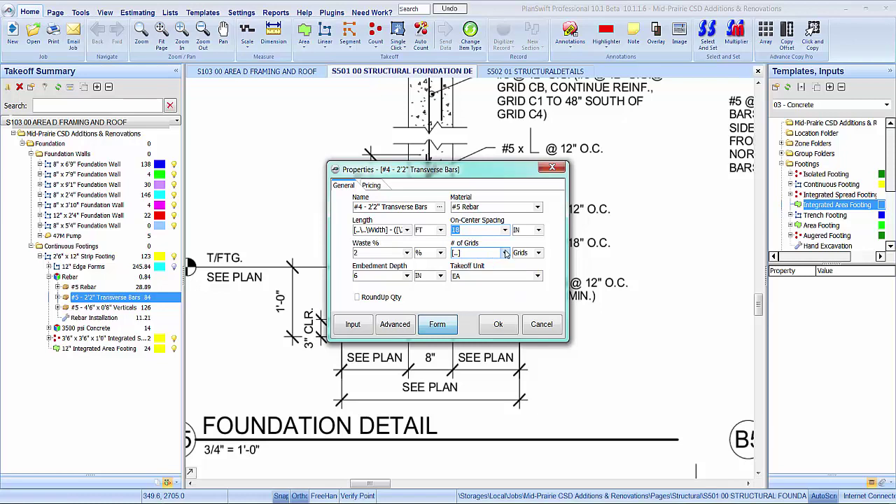
pyautogui.click(497, 325)
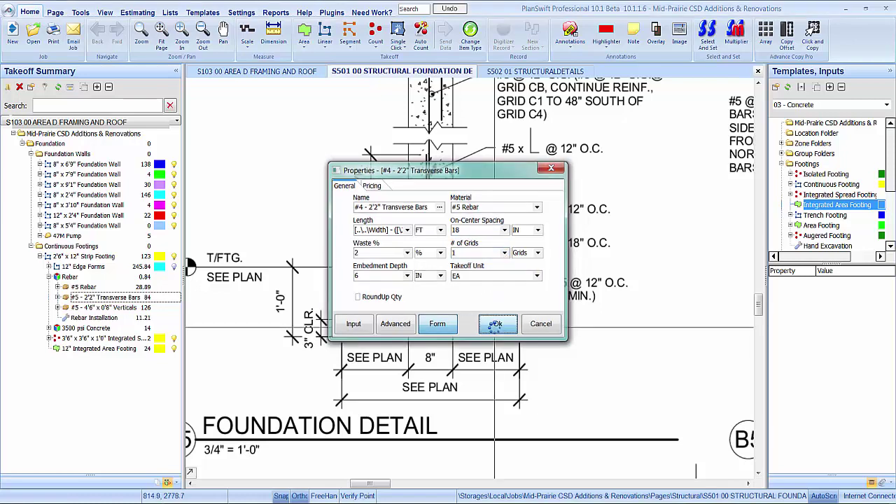
# Return to sheet S103 and bring the Linear Rebar Takeoff template into the strip footing's Rebar assembly
pyautogui.moveTo(475, 247)
pyautogui.mouseDown()
pyautogui.moveTo(477, 323)
pyautogui.moveTo(501, 331)
pyautogui.mouseUp()
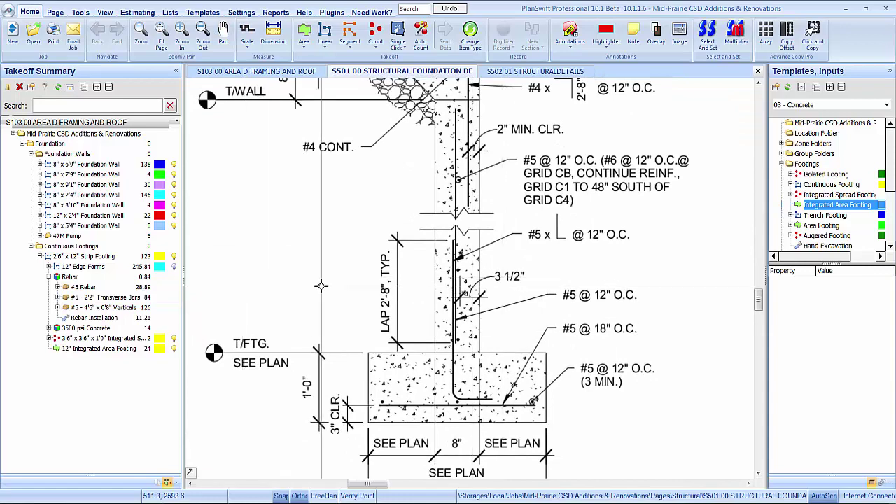
pyautogui.moveTo(322, 284); pyautogui.dragTo(359, 299)
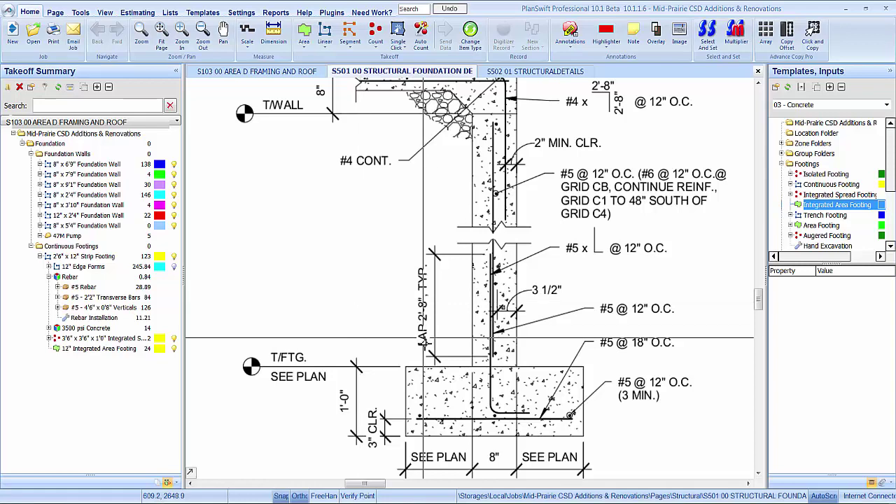
pyautogui.moveTo(378, 319); pyautogui.dragTo(409, 297)
pyautogui.click(266, 75)
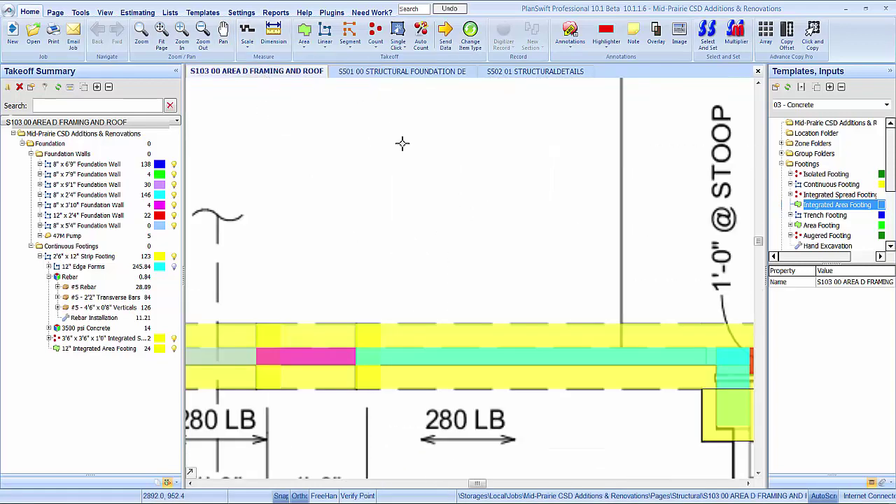
pyautogui.scroll(-3, 804, 173)
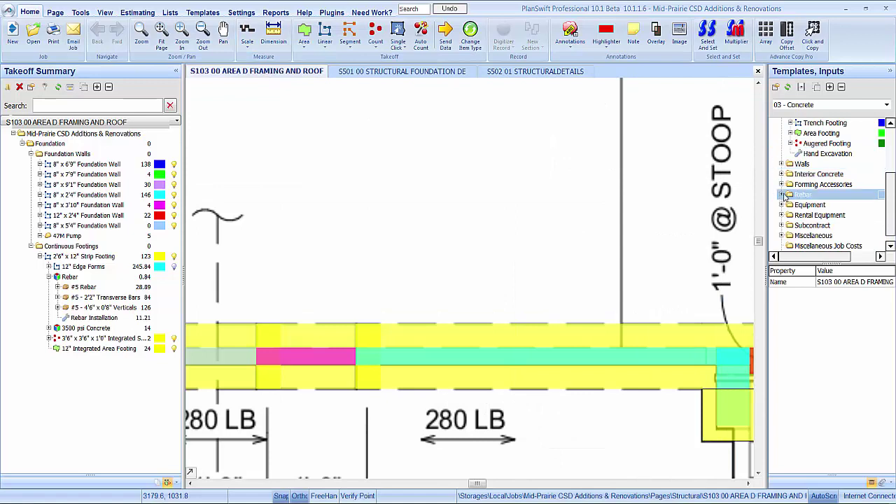
pyautogui.doubleClick(802, 194)
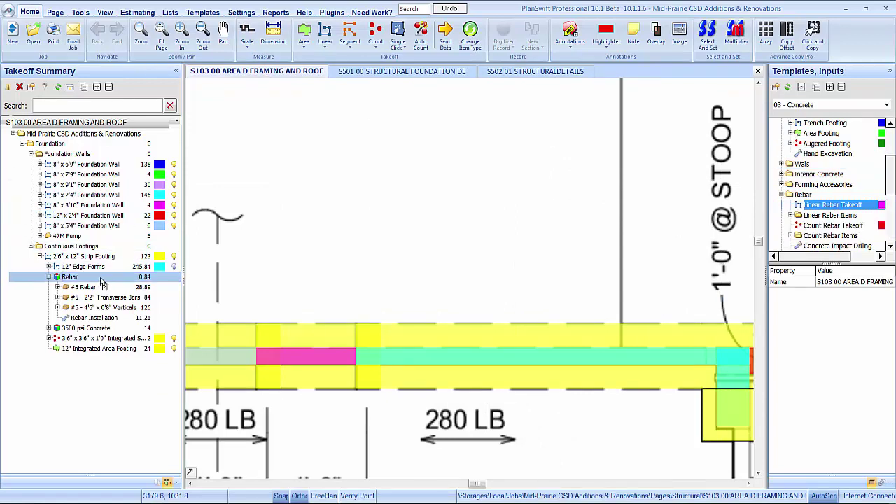
# Add a Linear Rebar Takeoff to the strip footing's Rebar assembly with the takeoff item set to Verticals
pyautogui.moveTo(103, 282); pyautogui.dragTo(103, 282)
pyautogui.click(537, 229)
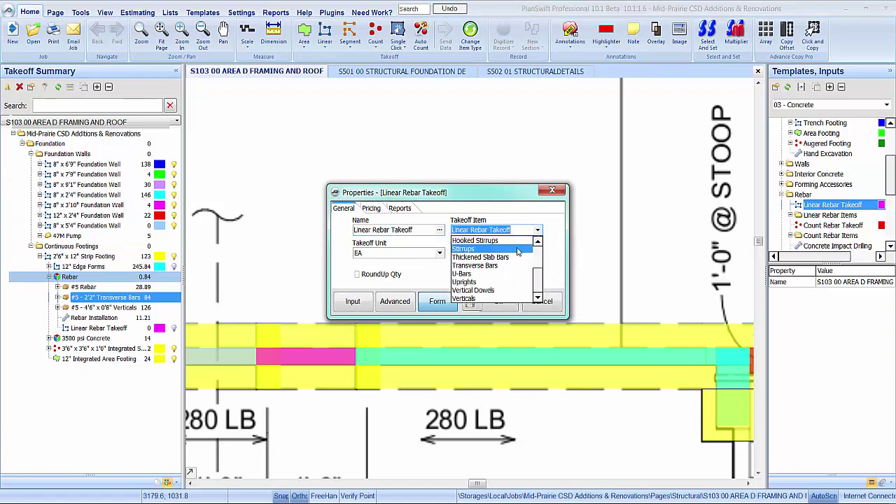
pyautogui.click(473, 299)
pyautogui.click(498, 301)
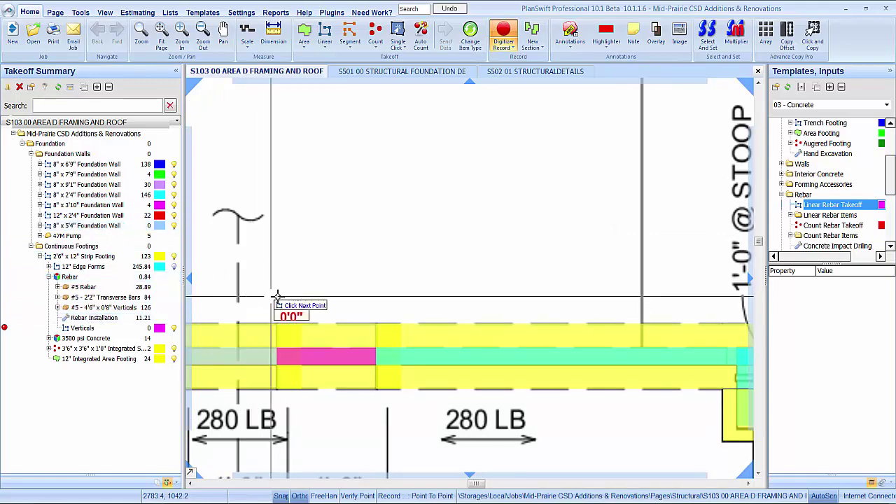
# Digitize the Verticals takeoff along the 4'-0" wall segment between the two magenta 8" x 3'10" walls
pyautogui.moveTo(279, 304); pyautogui.dragTo(432, 254)
pyautogui.scroll(-2, 441, 256)
pyautogui.scroll(2, 410, 290)
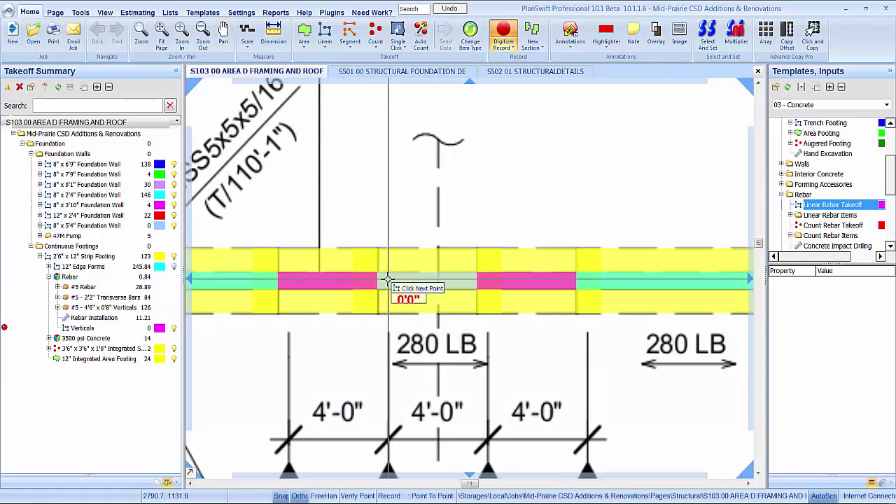
pyautogui.click(478, 281)
# Copy the #5 - 4'6" x 0'8" Verticals part and paste it as a sub-item of the Verticals takeoff, including digitizer points
pyautogui.rightClick(94, 308)
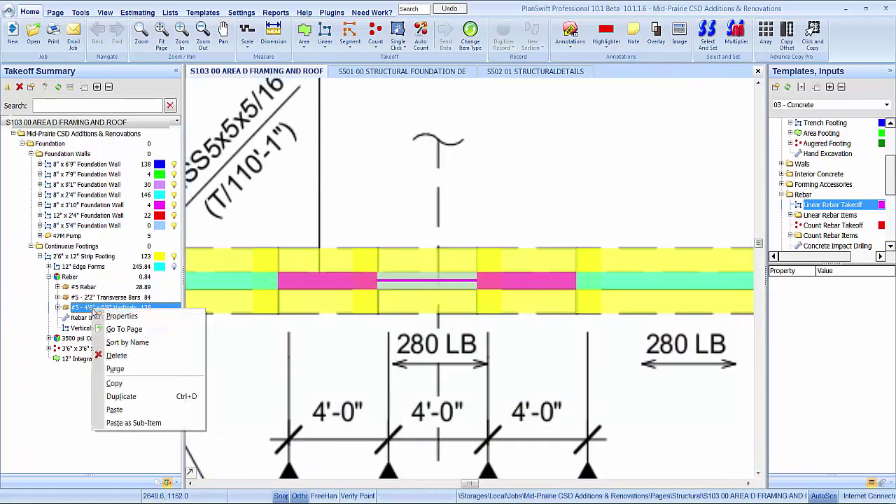
pyautogui.click(114, 384)
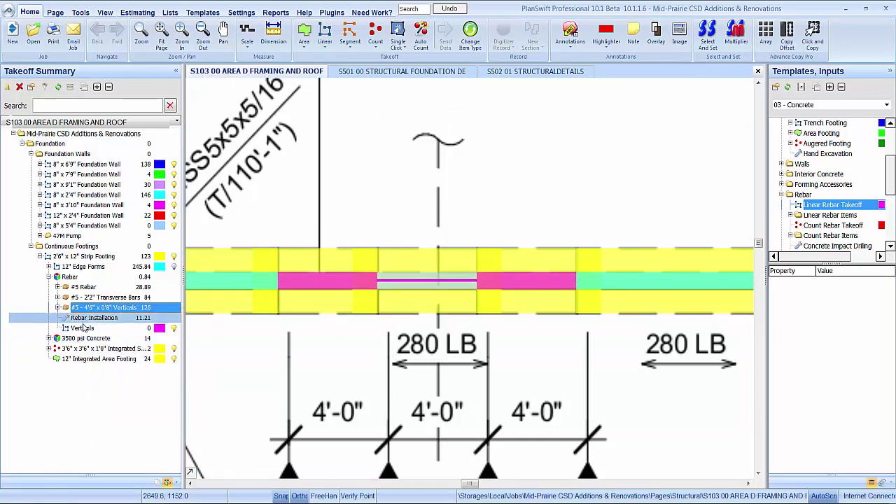
pyautogui.click(83, 328)
pyautogui.rightClick(86, 326)
pyautogui.click(120, 439)
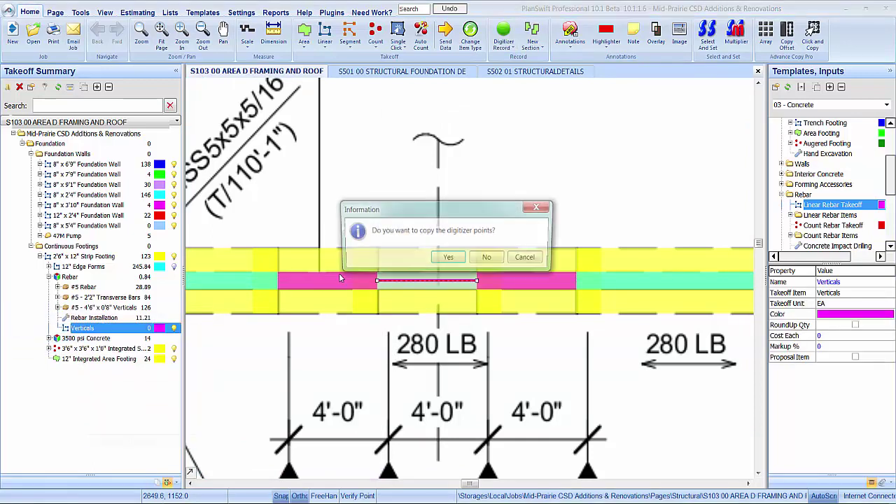
pyautogui.click(448, 257)
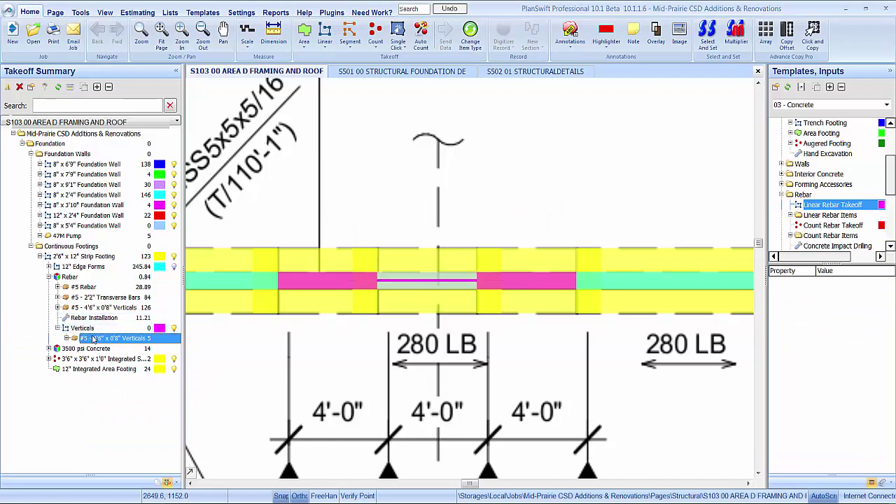
# Set the pasted #5 verticals part's vertical length to 5.92 ft
pyautogui.rightClick(92, 339)
pyautogui.click(105, 342)
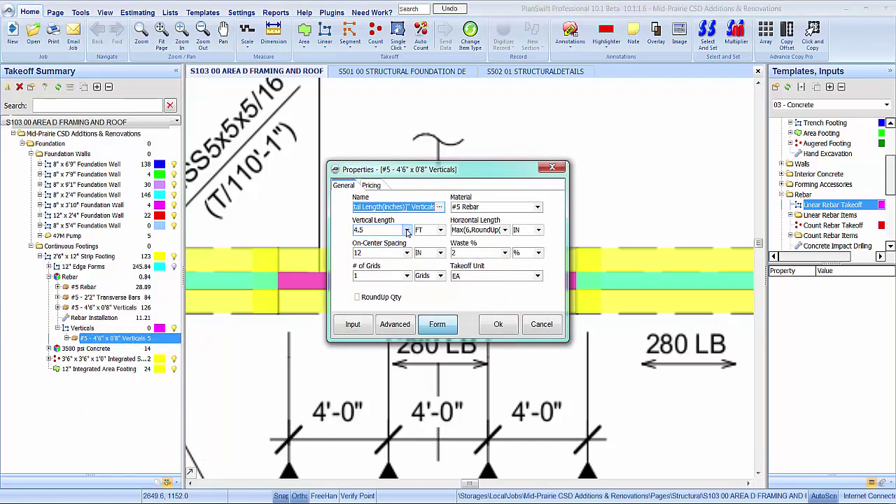
pyautogui.click(407, 231)
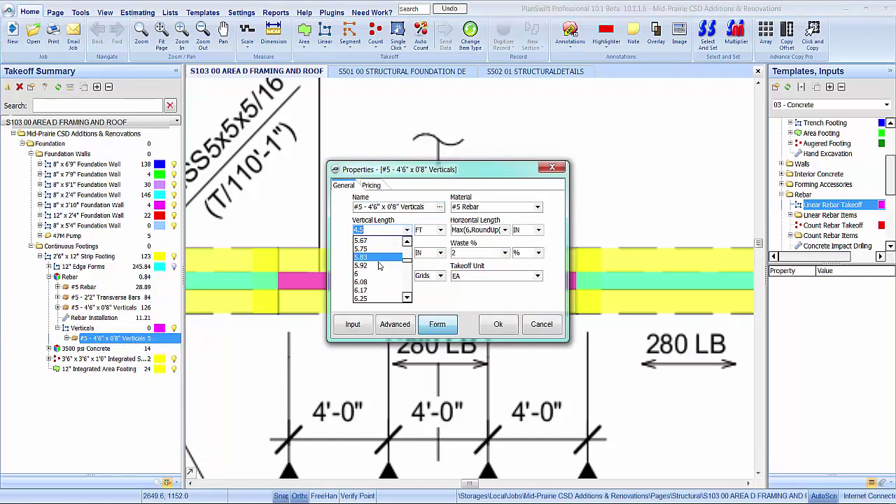
pyautogui.click(376, 267)
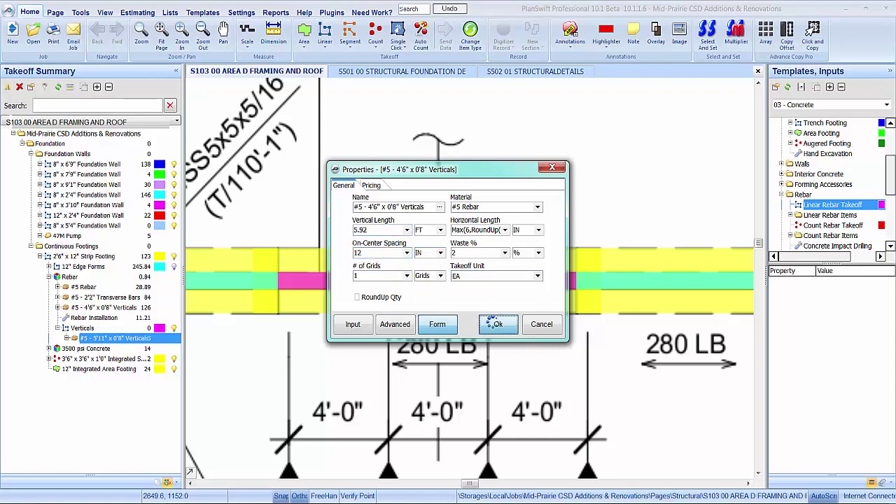
# Delete the original #5 - 4'6" x 0'8" Verticals part and move the Verticals takeoff above Rebar Installation
pyautogui.rightClick(97, 308)
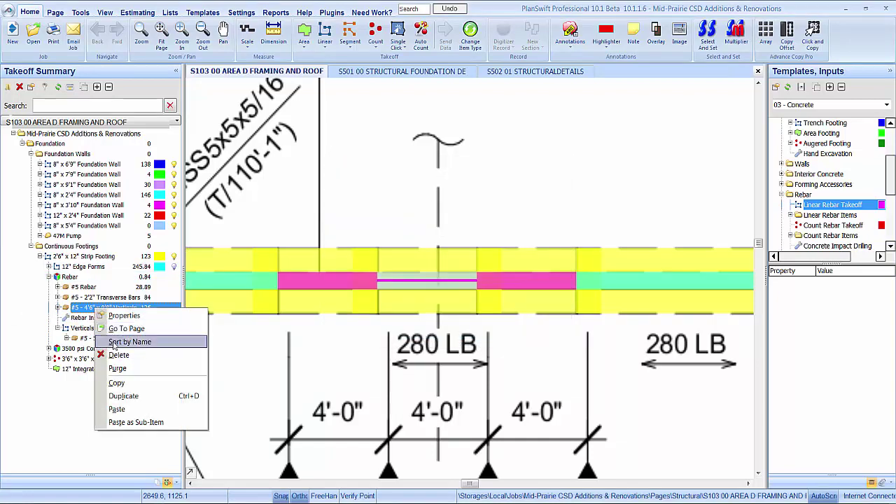
pyautogui.click(117, 355)
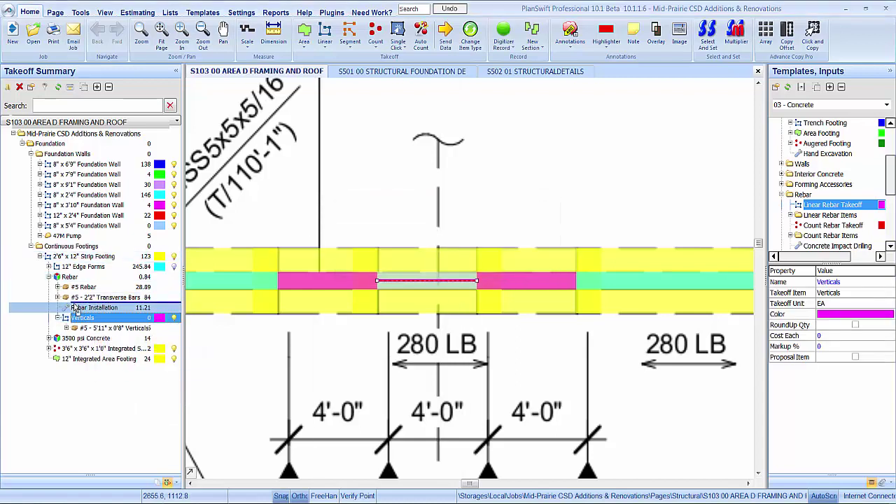
pyautogui.moveTo(75, 310); pyautogui.dragTo(67, 309)
pyautogui.click(58, 309)
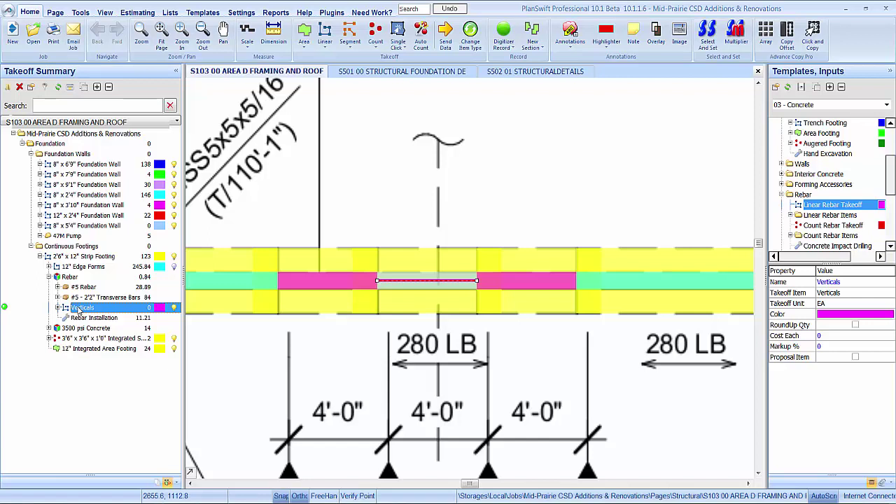
# Duplicate the magenta Verticals takeoff within the Rebar assembly, keeping its properties
pyautogui.rightClick(79, 310)
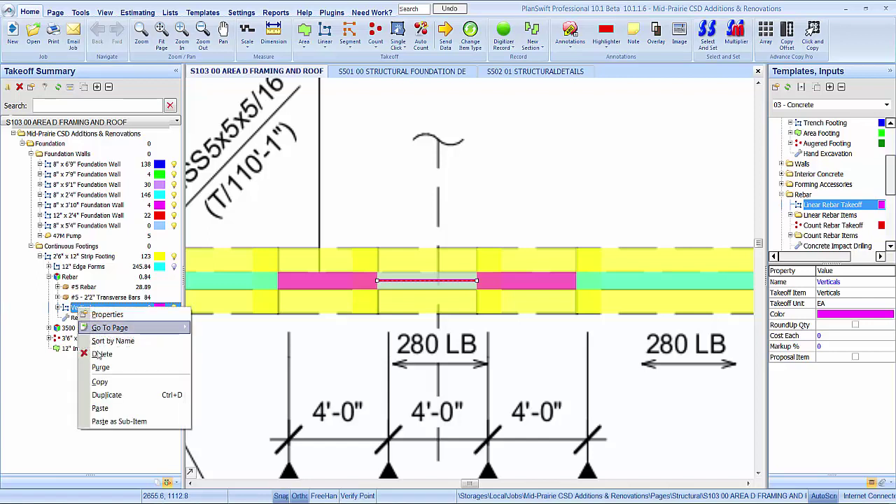
pyautogui.click(103, 393)
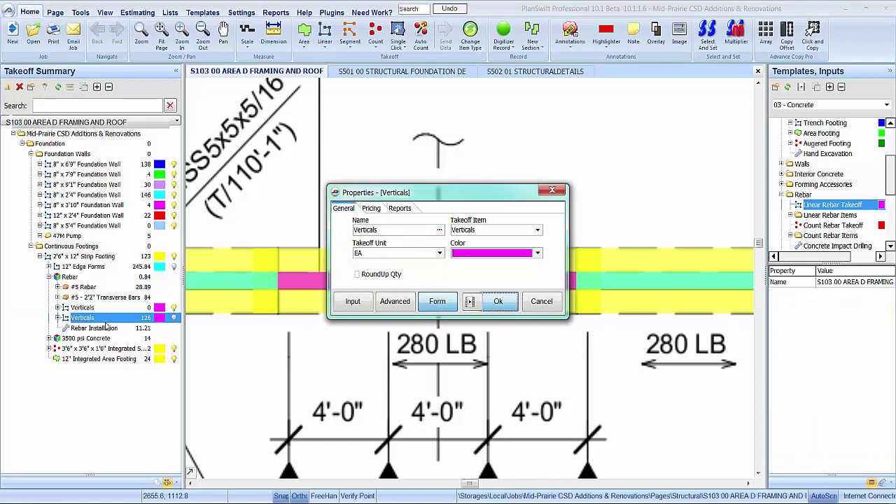
pyautogui.press('Return')
# Set the vertical length of the #5 verticals part in the duplicated takeoff to 4.42 ft
pyautogui.click(58, 318)
pyautogui.rightClick(90, 327)
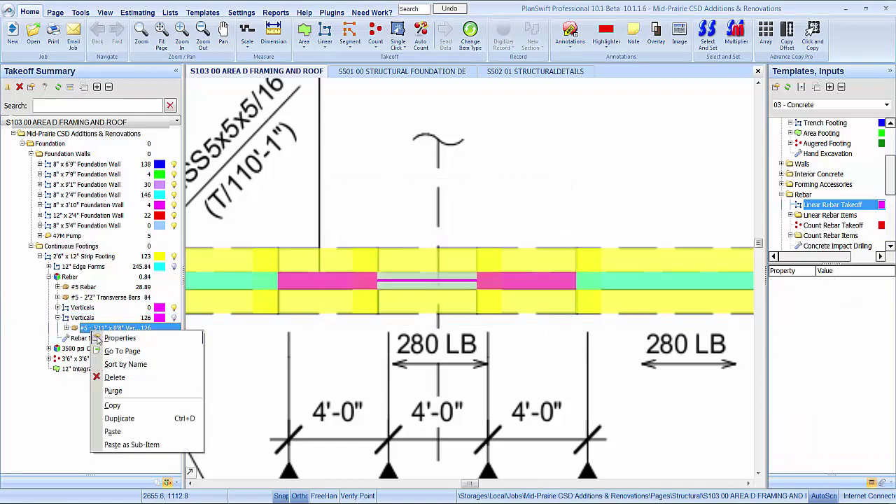
pyautogui.click(112, 336)
pyautogui.click(407, 229)
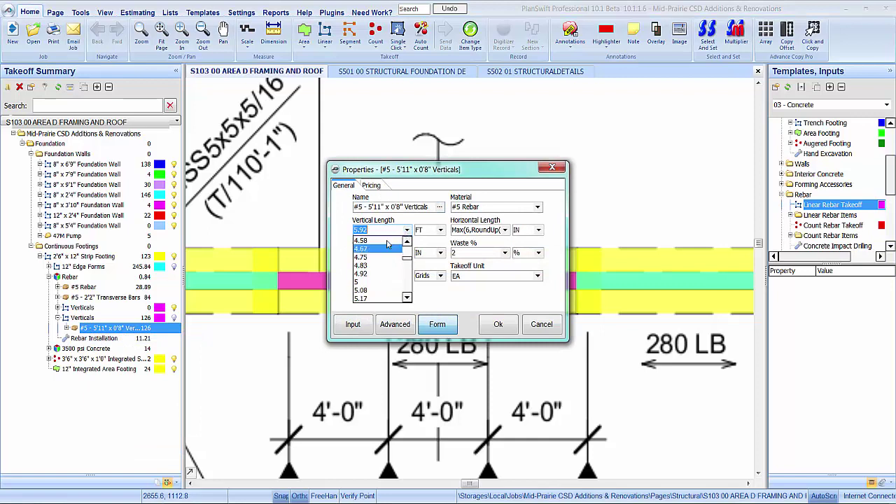
pyautogui.click(369, 249)
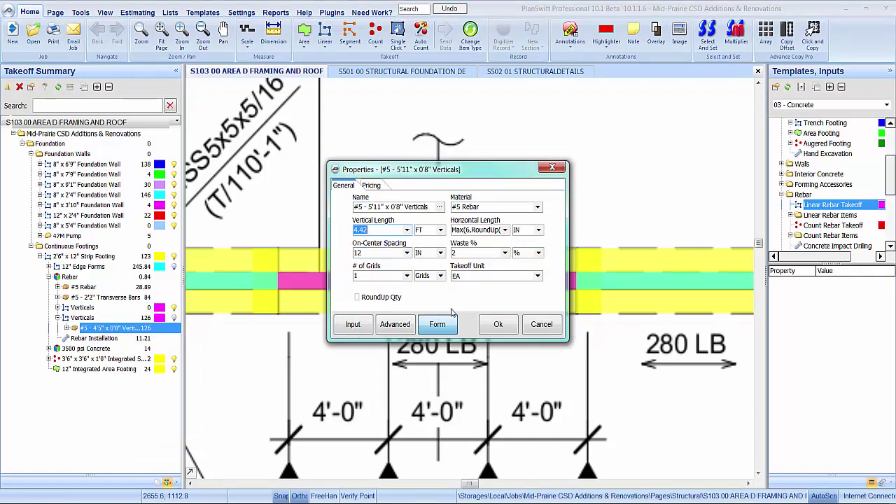
pyautogui.click(497, 326)
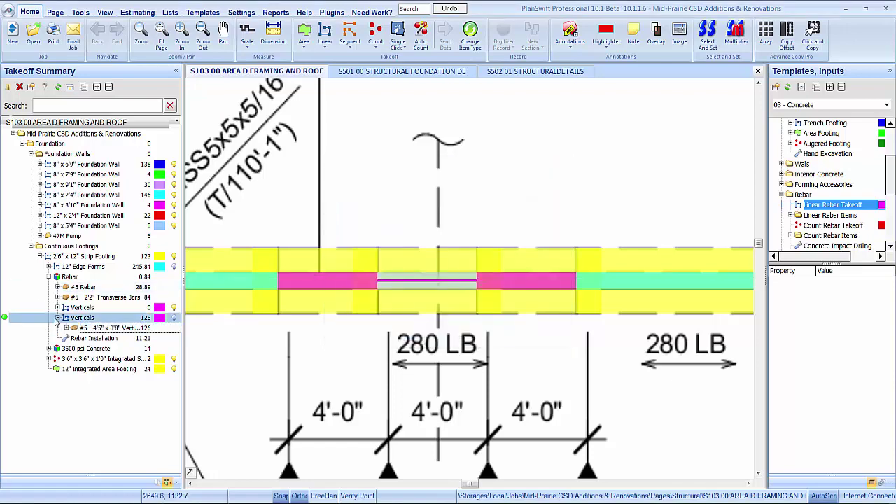
# Collapse the duplicated Verticals takeoff and change its color to Bright Green
pyautogui.click(58, 318)
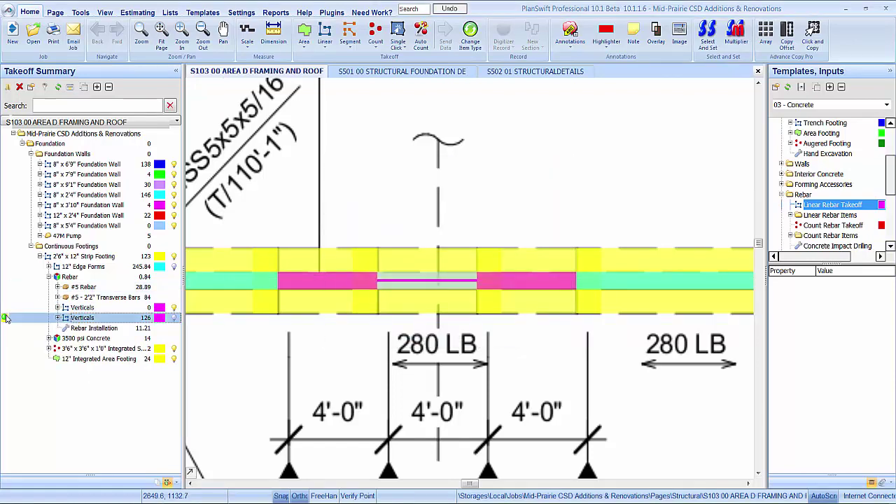
pyautogui.click(161, 318)
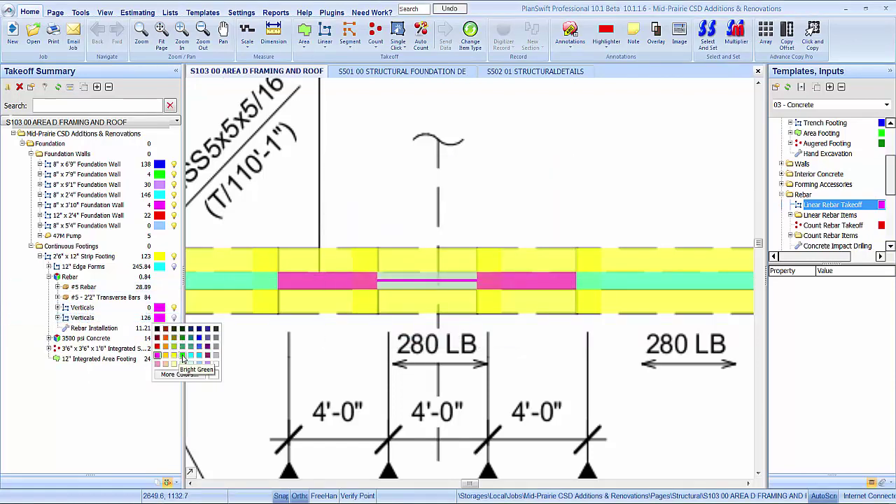
pyautogui.click(182, 356)
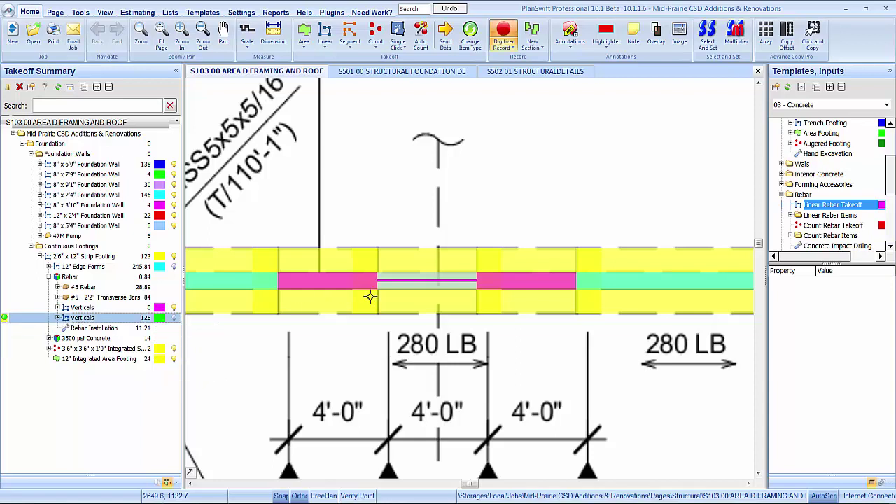
# Digitize the green Verticals takeoff along the two magenta 8" x 3'10" wall segments on either side of the first verticals line
pyautogui.click(478, 281)
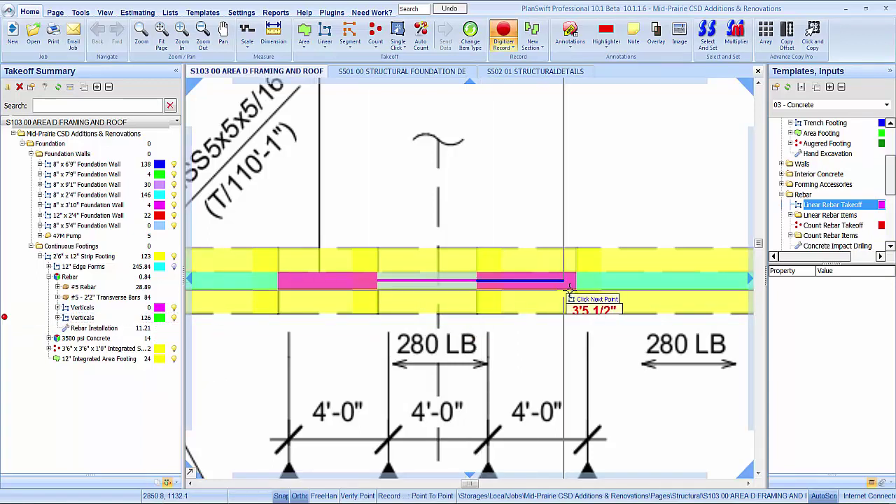
pyautogui.press('Escape')
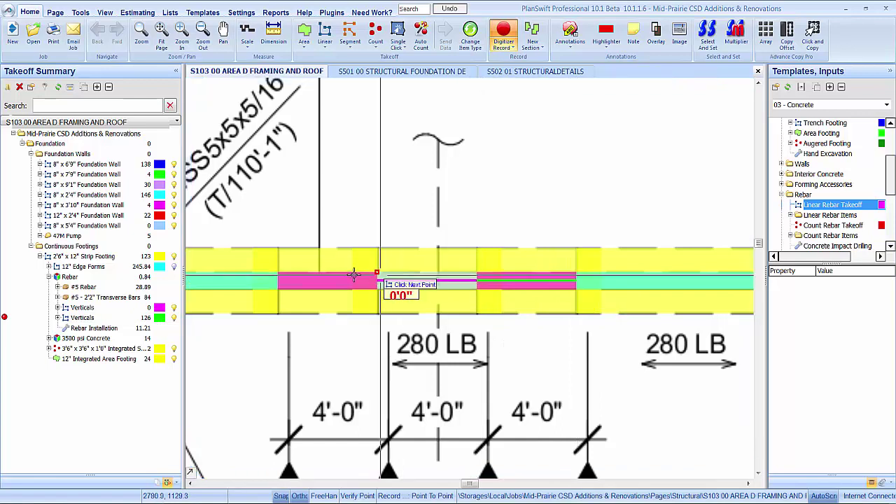
pyautogui.click(378, 280)
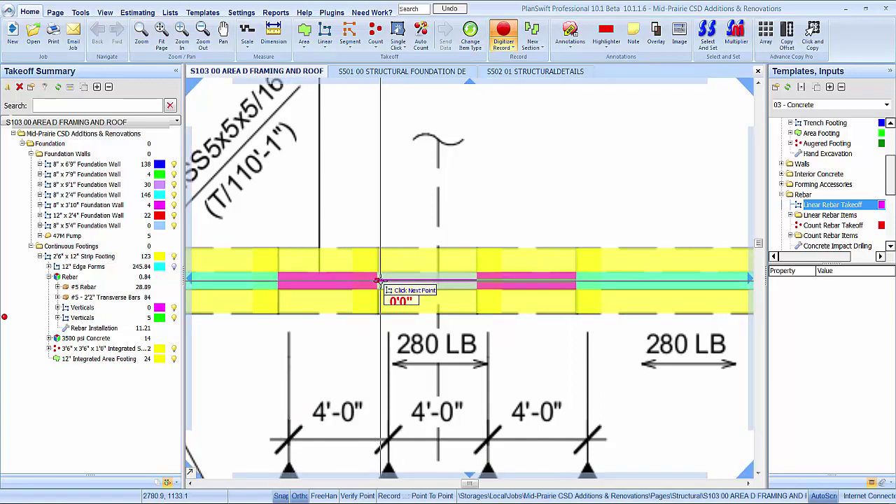
pyautogui.doubleClick(278, 280)
# Duplicate the green Verticals takeoff with its #5 verticals part's vertical length set to 2.92 ft
pyautogui.rightClick(95, 318)
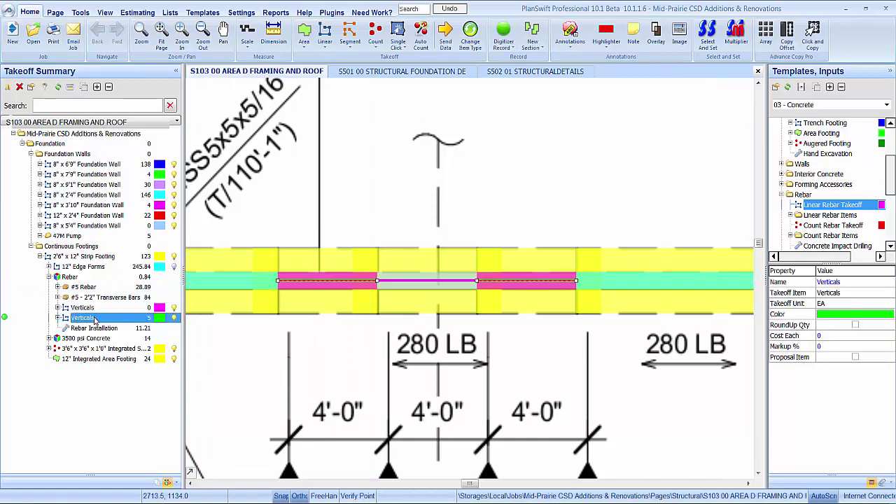
pyautogui.click(122, 404)
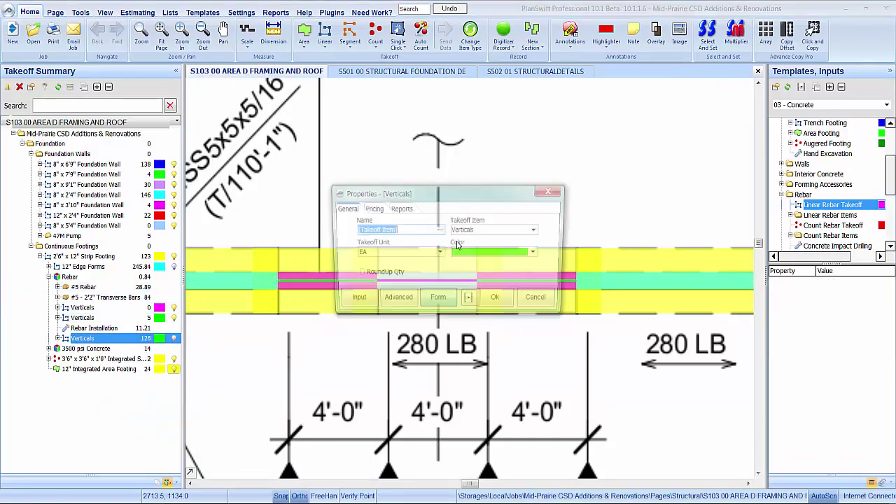
pyautogui.click(354, 301)
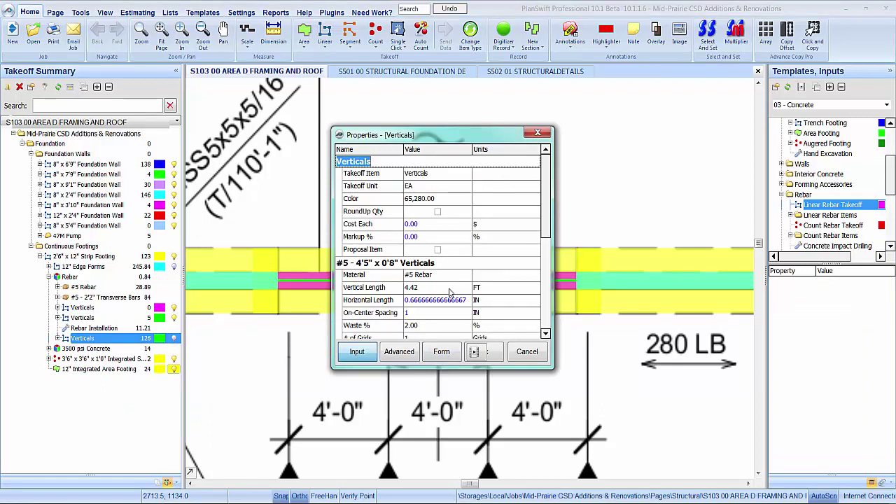
pyautogui.click(450, 289)
pyautogui.click(466, 287)
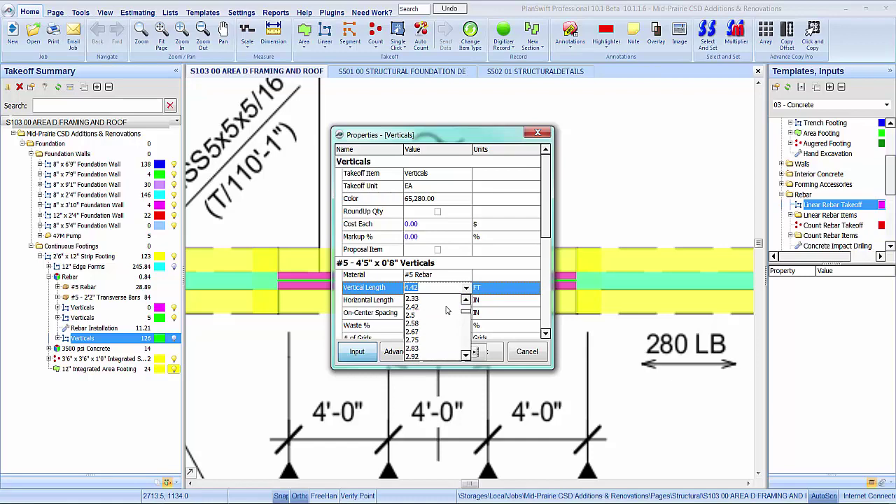
pyautogui.click(424, 334)
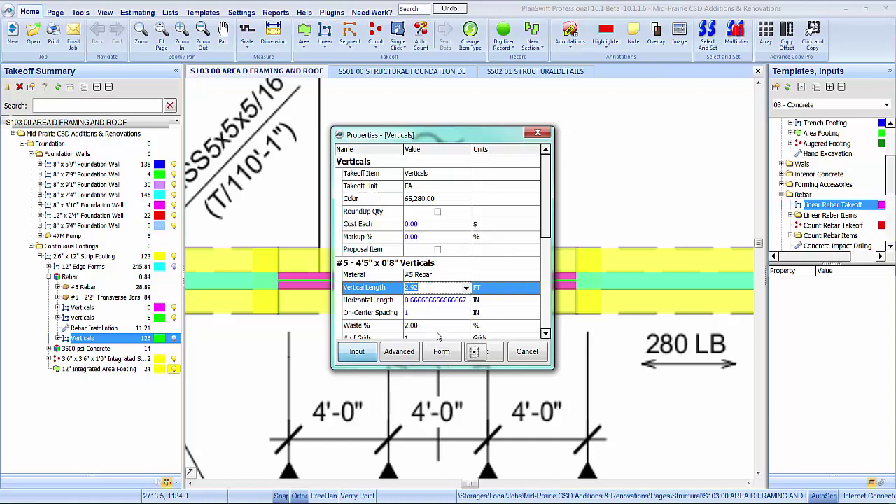
pyautogui.click(499, 353)
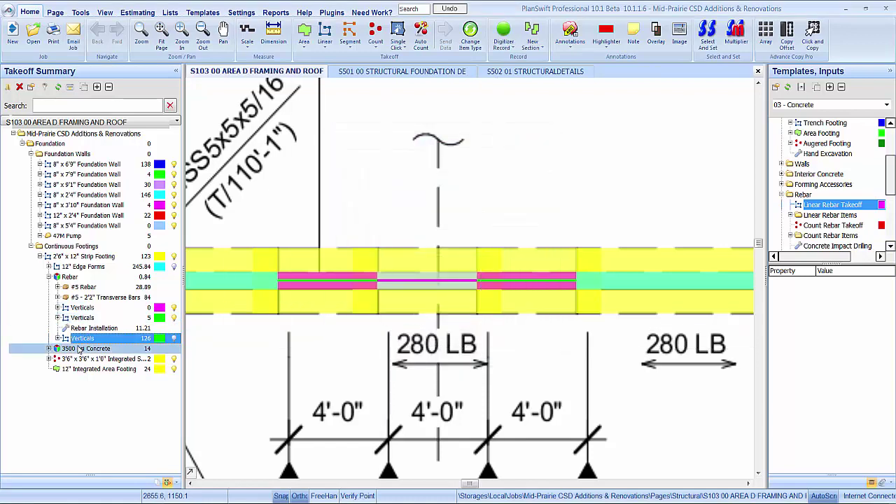
# Move the newest Verticals takeoff above the other two and change its color to blue
pyautogui.moveTo(82, 333); pyautogui.dragTo(78, 311)
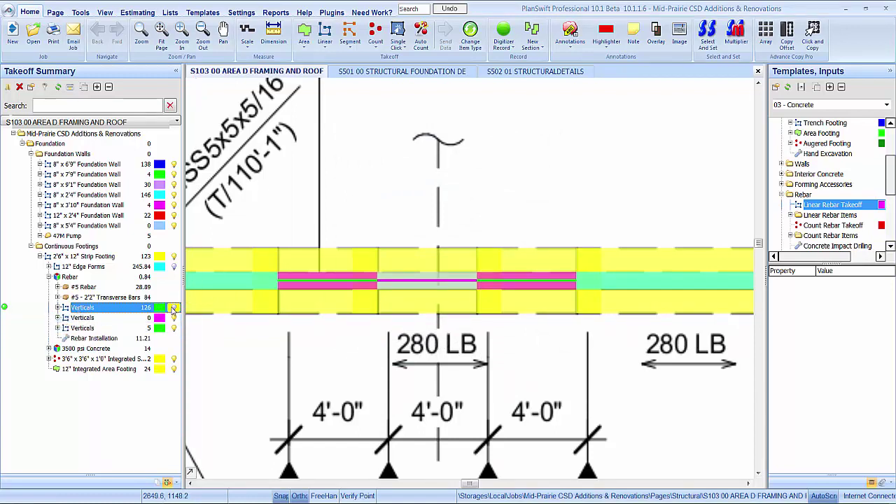
pyautogui.click(160, 308)
pyautogui.click(200, 327)
# Digitize the blue Verticals takeoff along the 8" x 2'4" wall from the grid A corner to the bottom of the jog at grid B
pyautogui.click(81, 327)
pyautogui.click(504, 35)
pyautogui.scroll(-5, 395, 343)
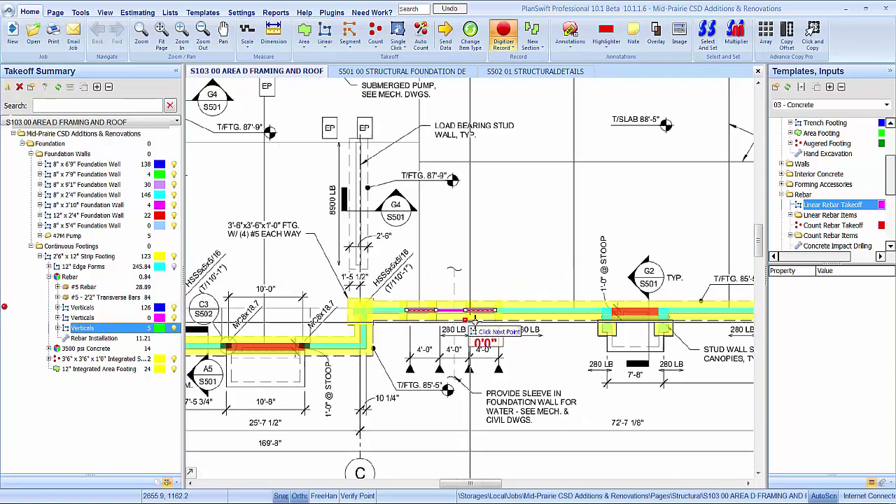
pyautogui.scroll(6, 396, 338)
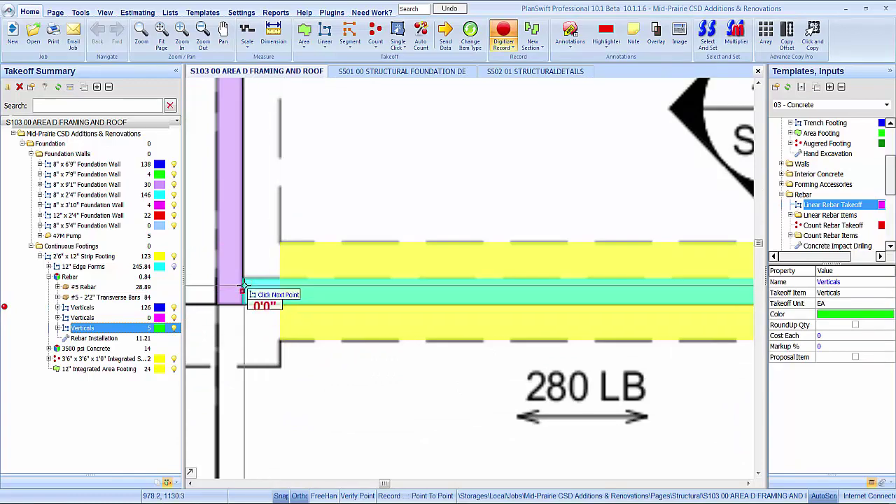
pyautogui.scroll(-5, 245, 289)
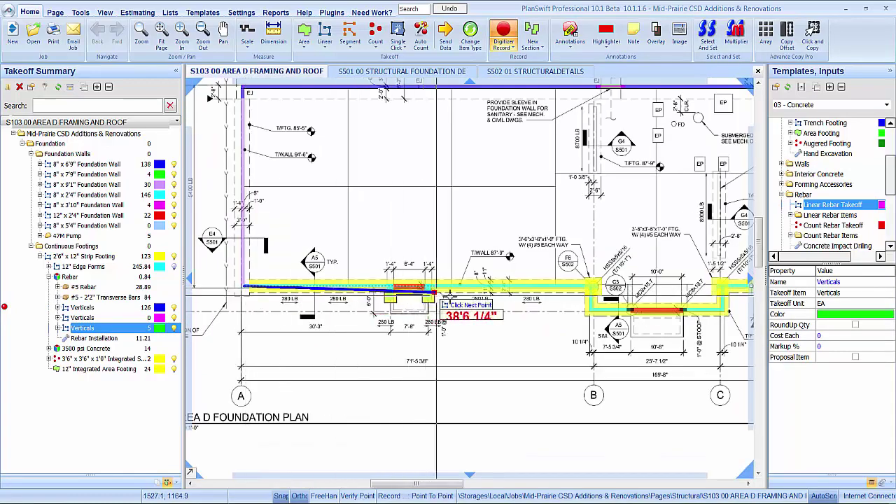
pyautogui.scroll(6, 606, 290)
pyautogui.scroll(1, 620, 297)
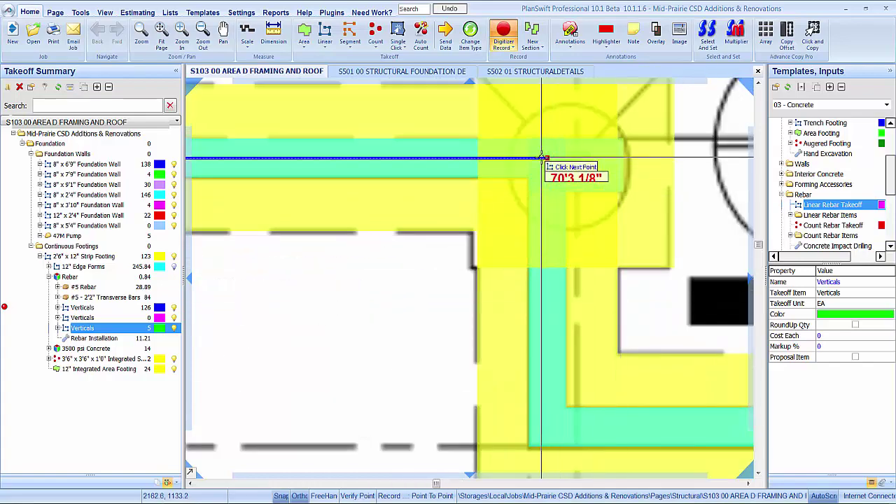
pyautogui.click(546, 160)
pyautogui.click(546, 420)
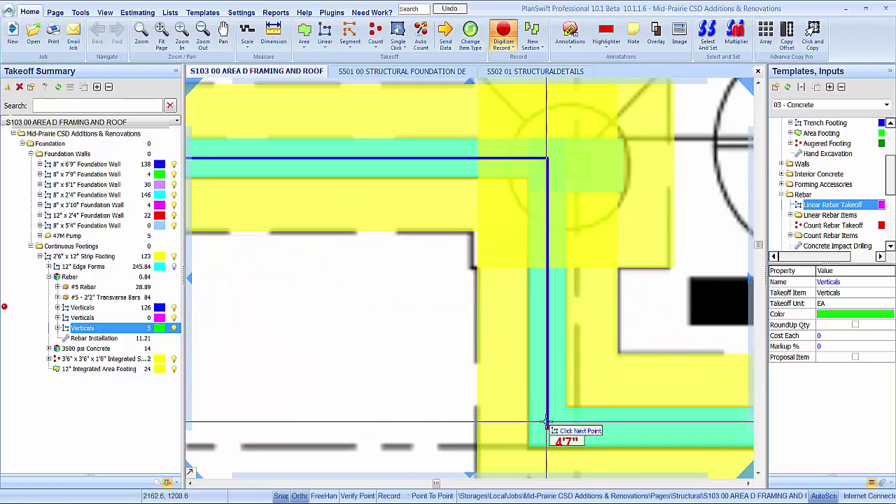
# Continue the blue Verticals line around the recess to grid C and end it at the near magenta 8" x 3'10" wall segment
pyautogui.scroll(-5, 547, 422)
pyautogui.scroll(5, 596, 402)
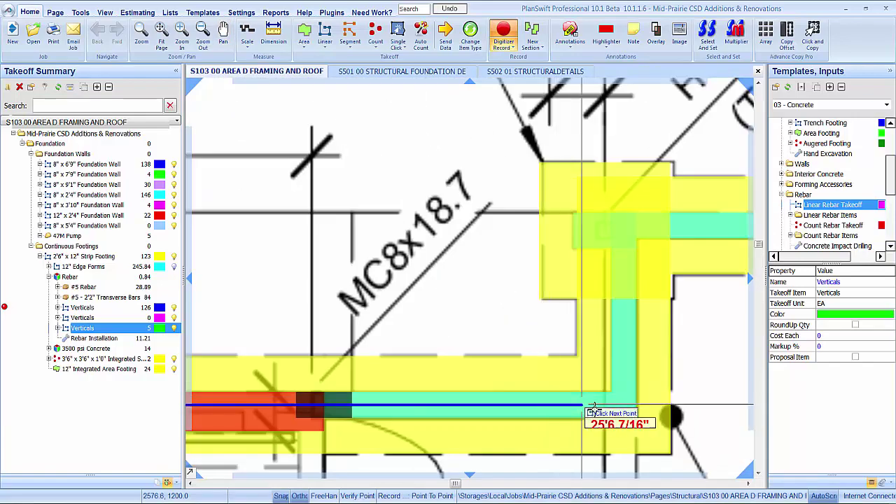
pyautogui.click(622, 411)
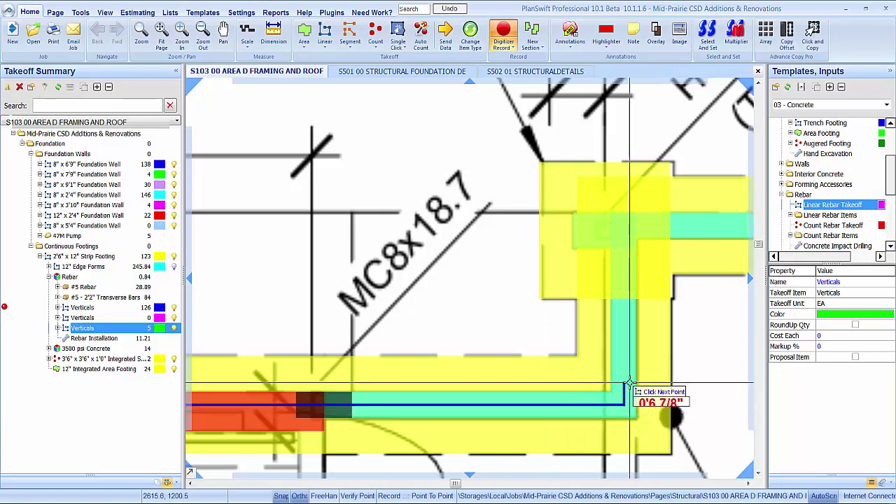
pyautogui.click(620, 240)
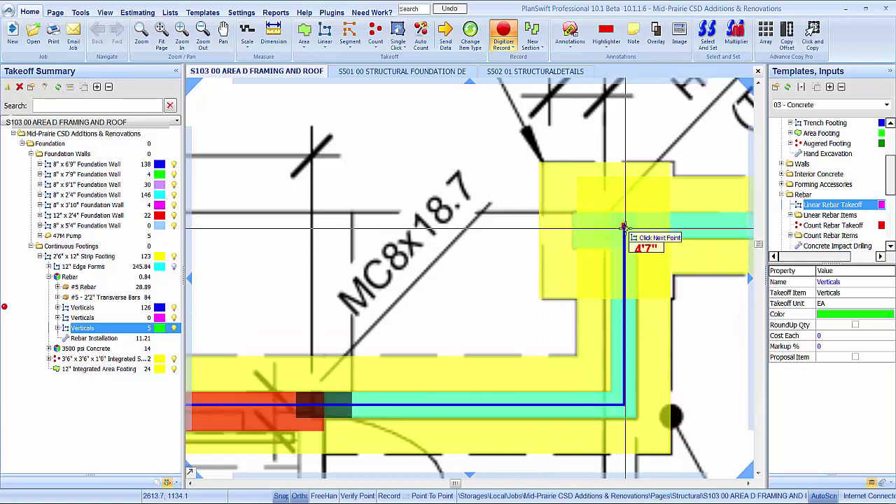
pyautogui.scroll(-5, 625, 233)
pyautogui.scroll(5, 628, 231)
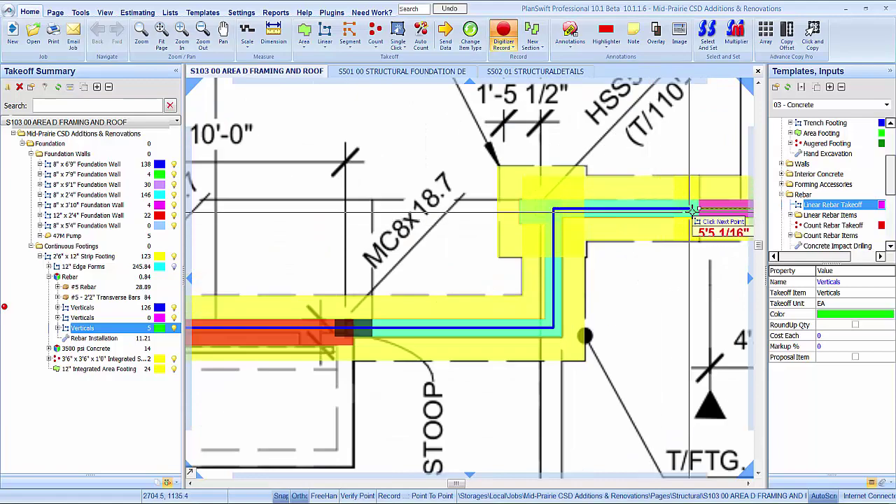
pyautogui.scroll(-4, 695, 209)
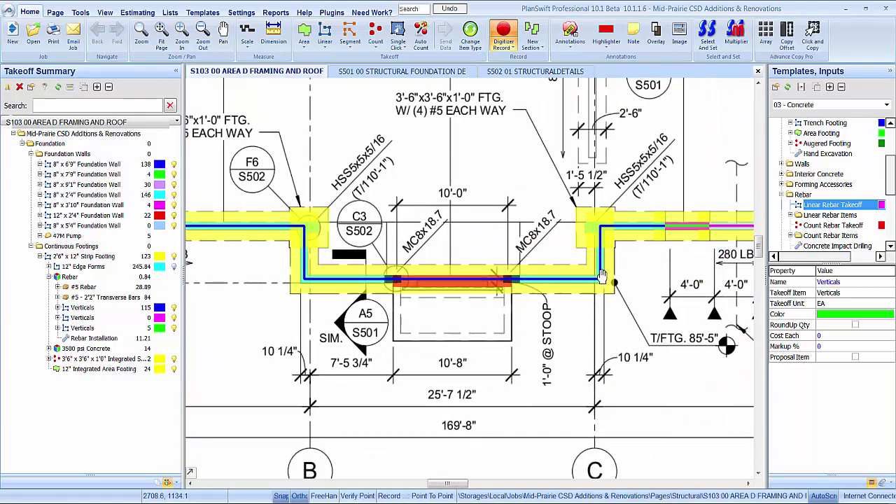
# Resume the blue Verticals line past the far 8" x 3'10" segment, around the grid D corner, and finish at the 8" x 9'1" wall
pyautogui.scroll(5, 616, 273)
pyautogui.click(613, 272)
pyautogui.scroll(-4, 615, 273)
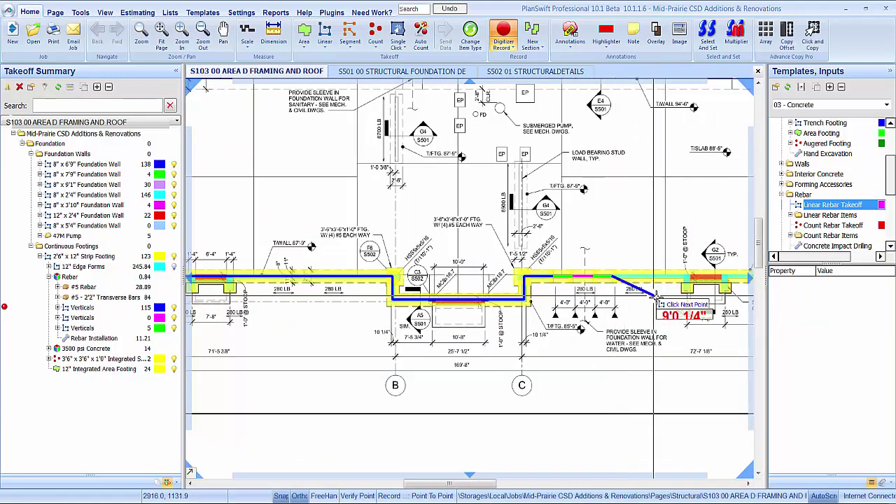
pyautogui.scroll(2, 510, 287)
pyautogui.scroll(3, 576, 287)
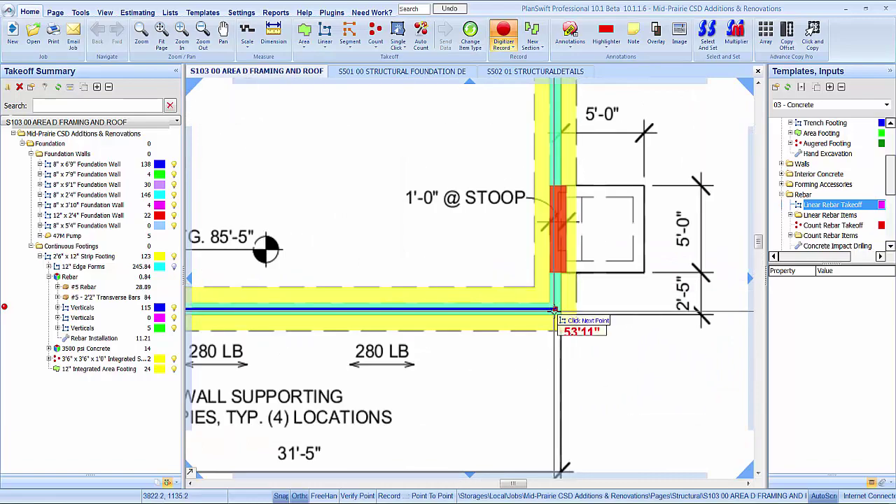
pyautogui.scroll(-4, 554, 310)
pyautogui.scroll(5, 518, 182)
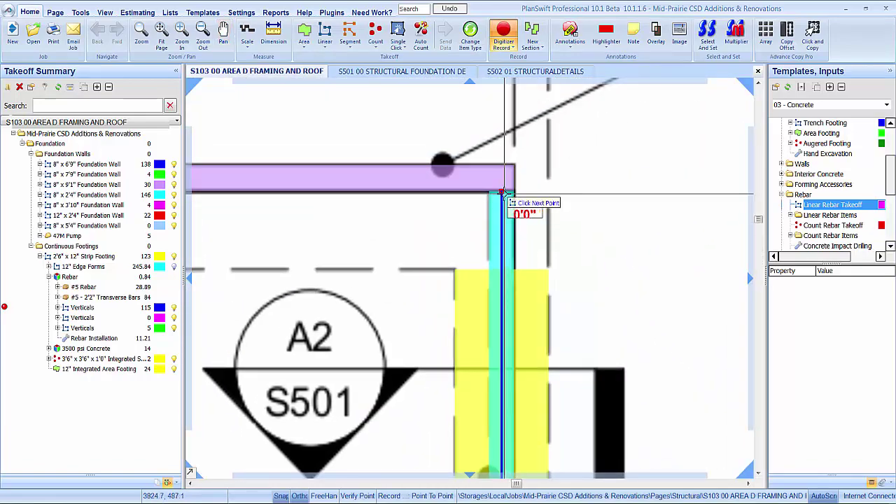
pyautogui.doubleClick(503, 193)
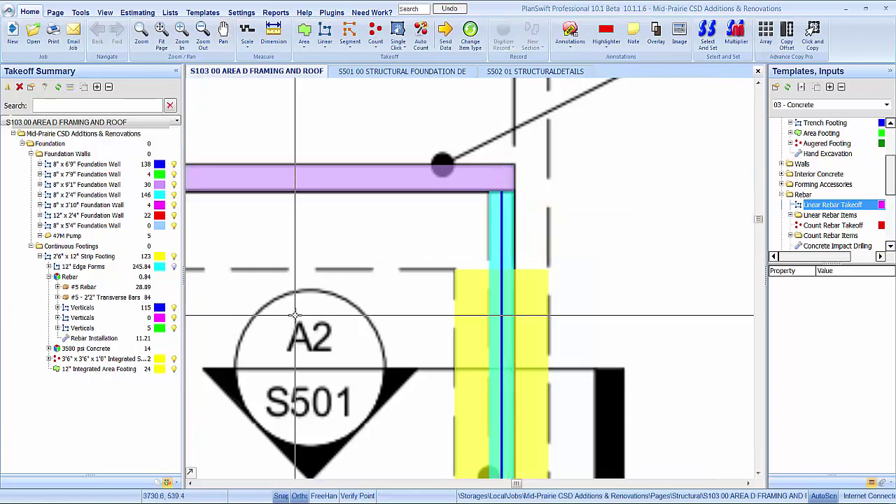
# Collapse the Rebar group and the 2'6" x 12" Strip Footing in the takeoff summary
pyautogui.click(98, 309)
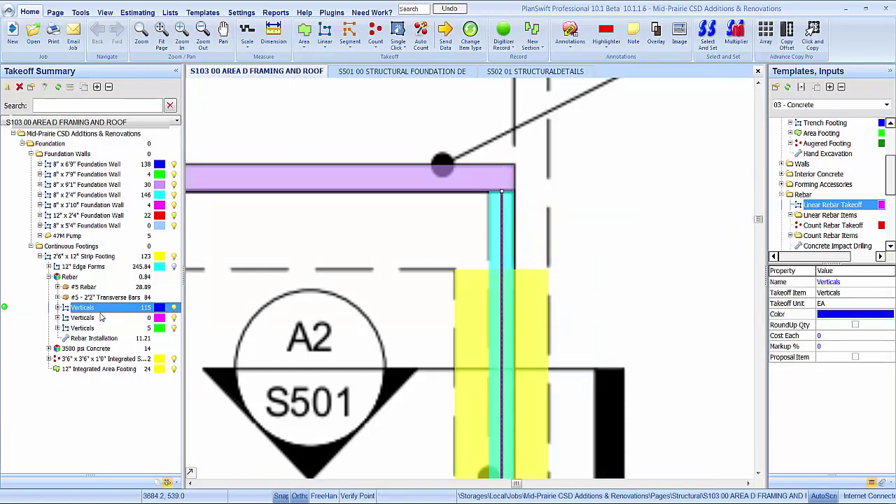
pyautogui.click(100, 317)
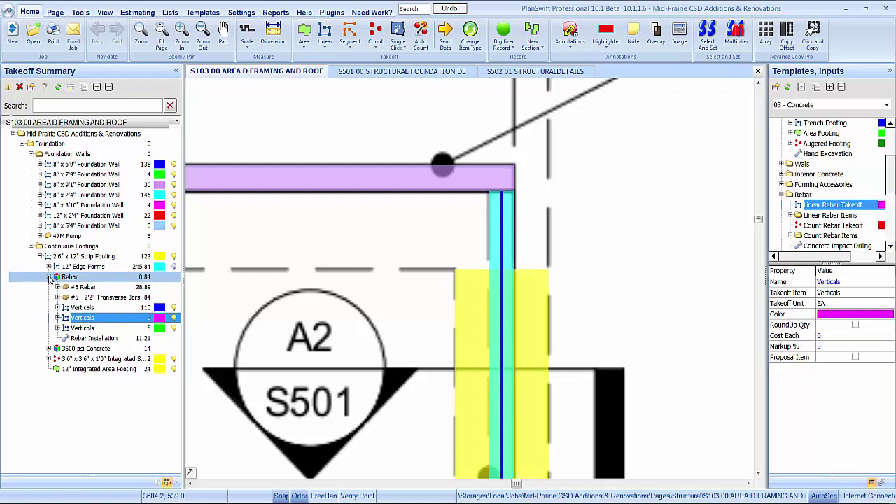
pyautogui.click(49, 277)
pyautogui.click(70, 257)
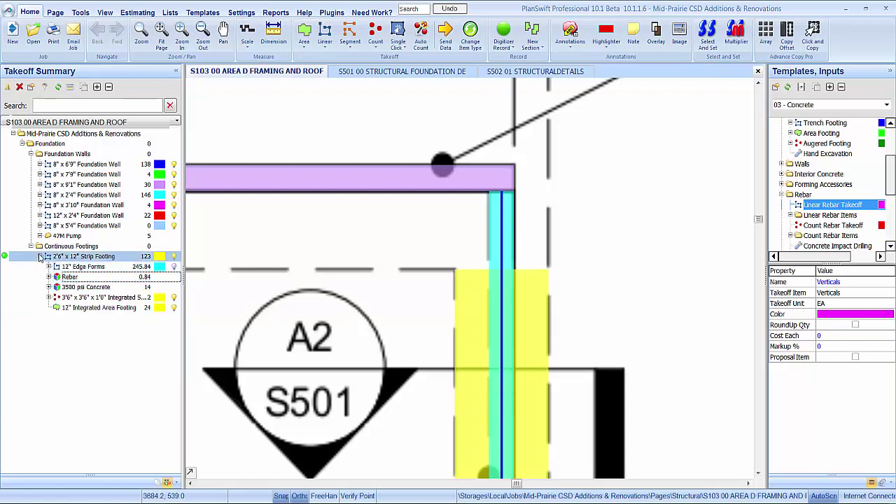
pyautogui.click(40, 256)
# Examine the digitized strip footing and verticals on the foundation plan, and check the footing width and section reference at the grid A wall
pyautogui.click(366, 268)
pyautogui.scroll(-6, 592, 232)
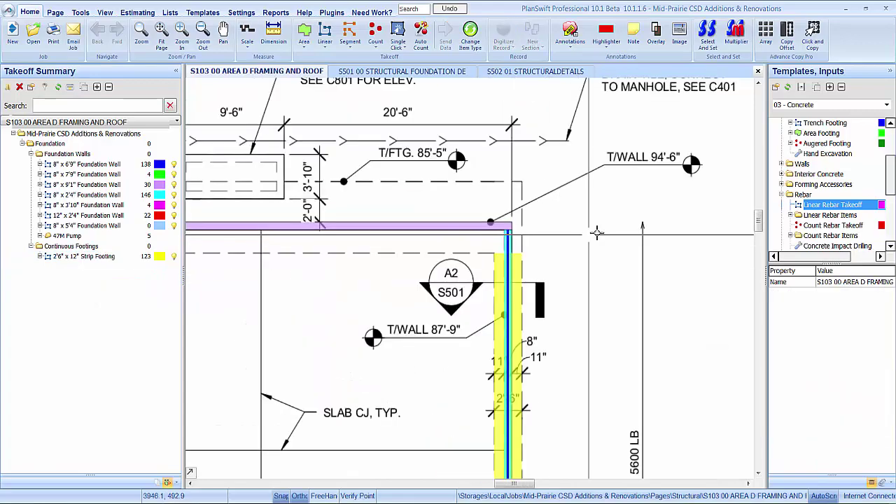
pyautogui.scroll(4, 472, 262)
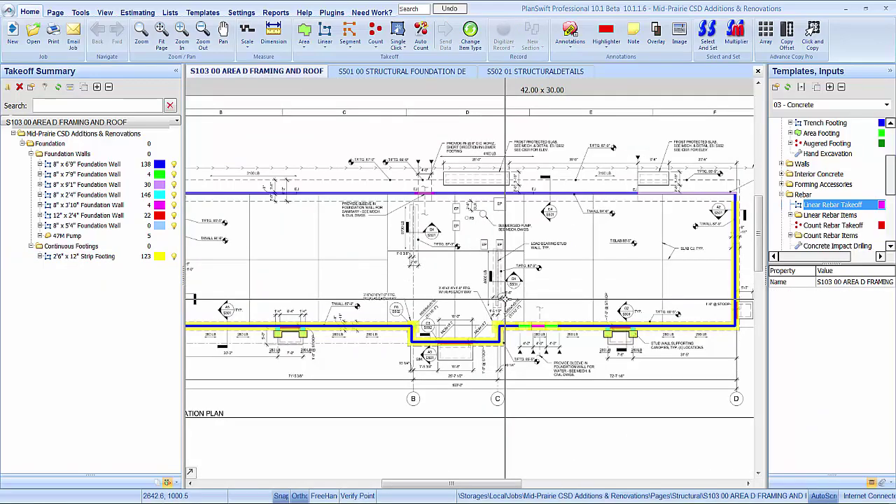
pyautogui.scroll(2, 490, 301)
pyautogui.scroll(4, 415, 335)
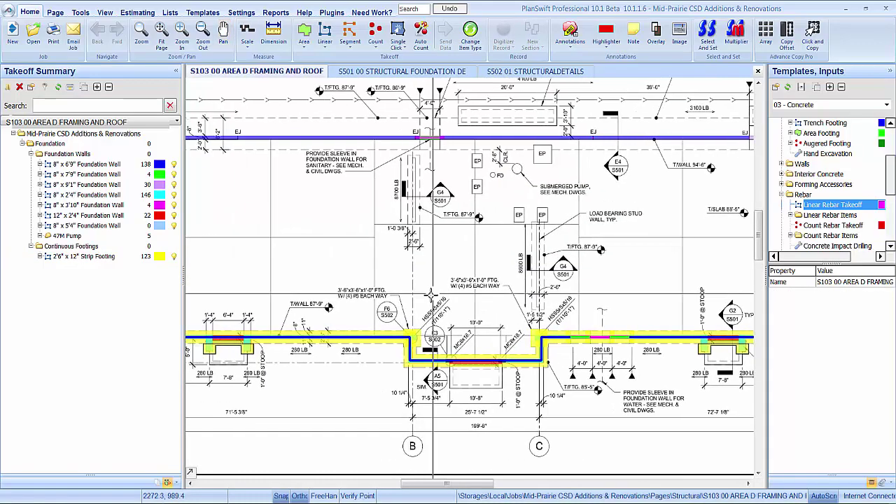
pyautogui.scroll(-2, 415, 334)
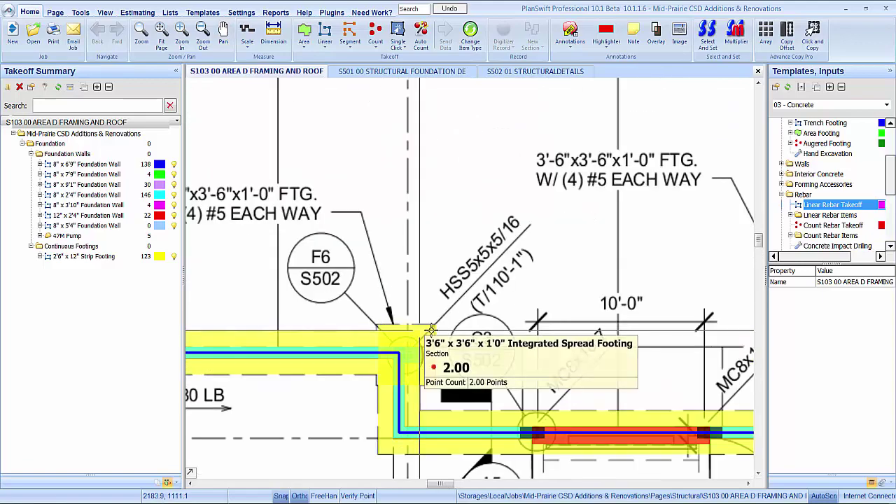
pyautogui.scroll(-1, 441, 331)
pyautogui.scroll(-2, 442, 330)
pyautogui.scroll(2, 333, 348)
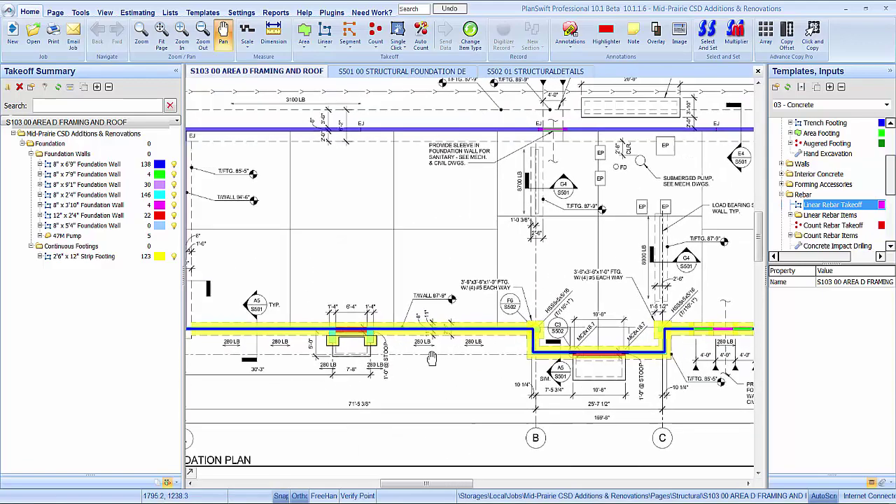
pyautogui.scroll(2, 333, 348)
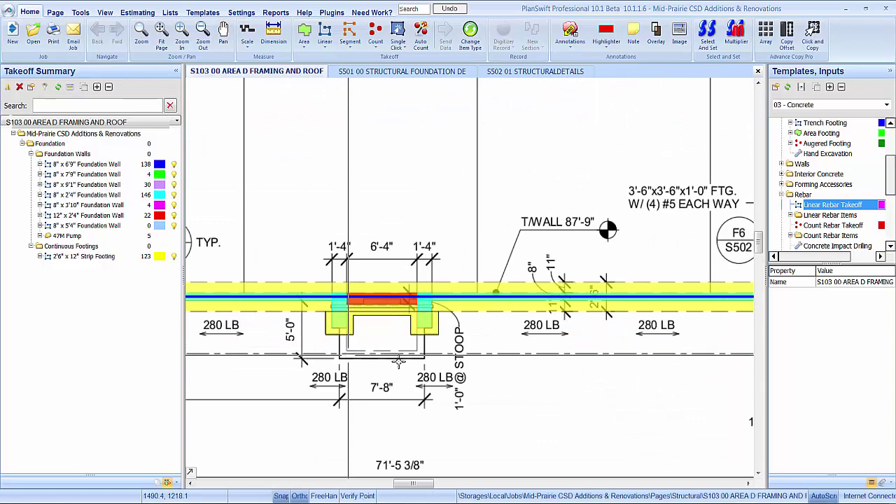
pyautogui.scroll(-4, 450, 364)
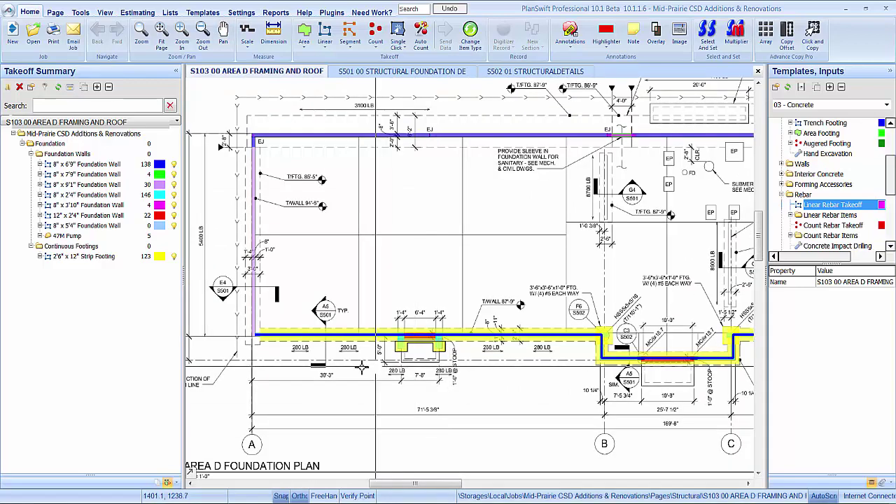
pyautogui.scroll(2, 294, 294)
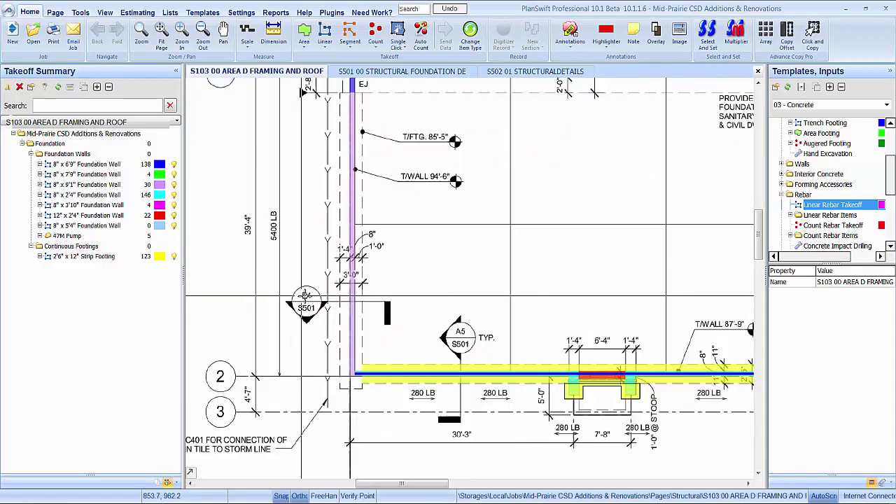
pyautogui.scroll(3, 306, 295)
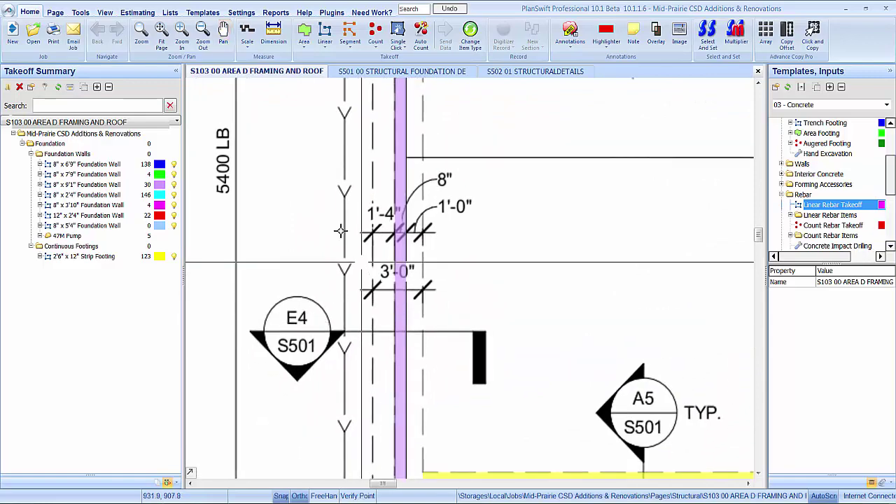
# Open sheet S501 and examine the footing in detail E4, Typical Concrete Retaining Wall
pyautogui.click(444, 72)
pyautogui.scroll(-5, 446, 101)
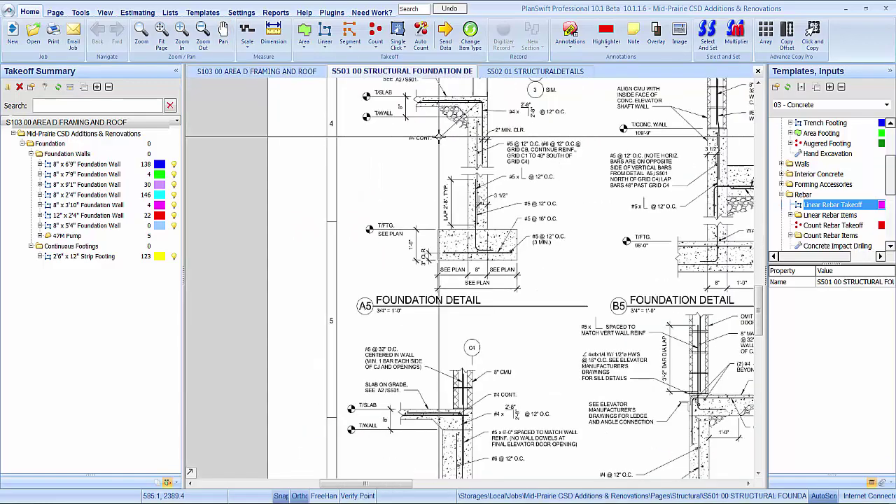
pyautogui.scroll(2, 404, 210)
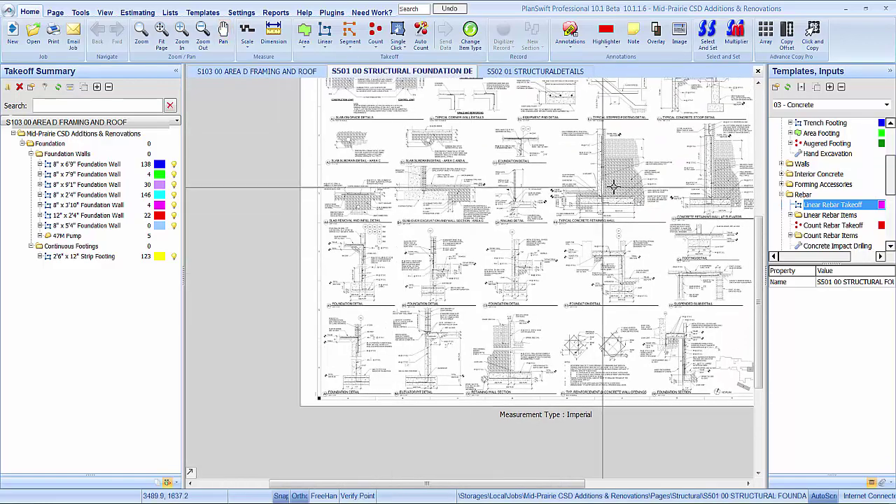
pyautogui.scroll(4, 609, 186)
pyautogui.scroll(-1, 560, 231)
pyautogui.moveTo(550, 242); pyautogui.dragTo(464, 289)
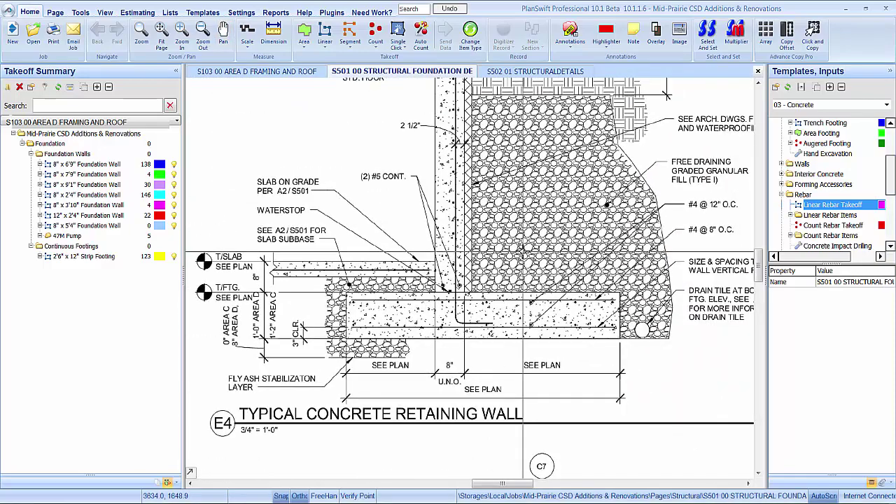
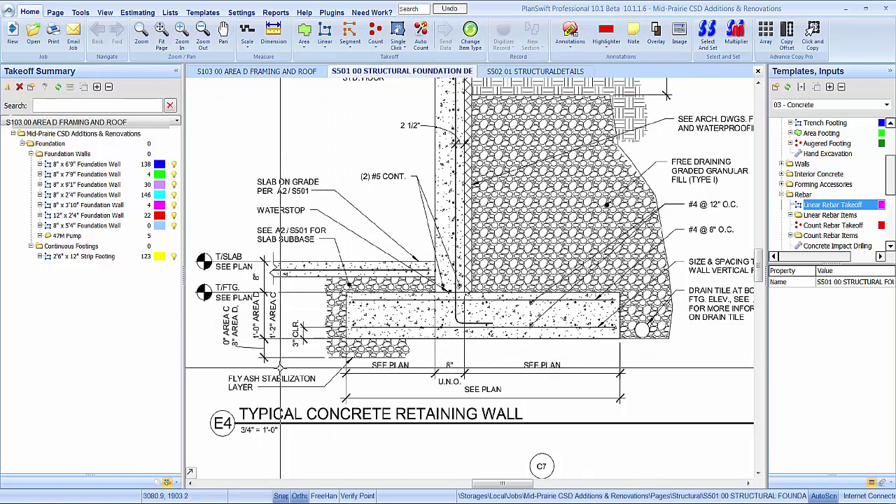
# Duplicate the 2'6" x 12" Strip Footing takeoff with a width of 3 ft and a gray color
pyautogui.rightClick(76, 258)
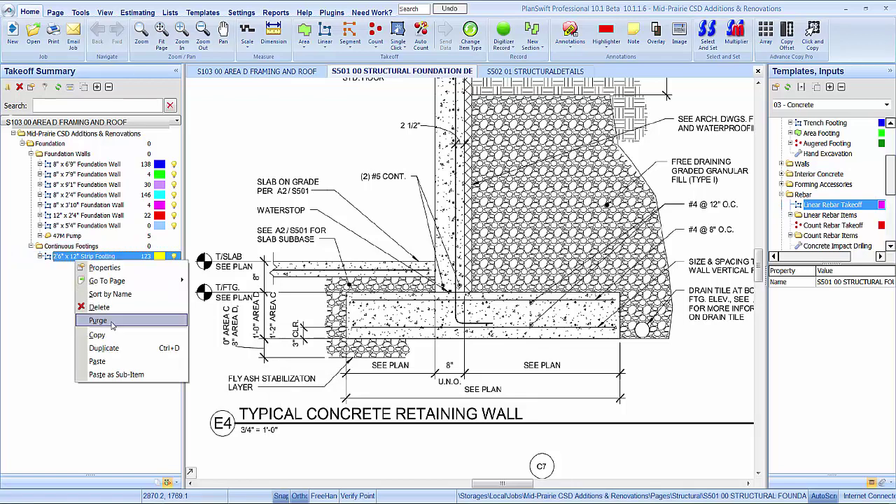
pyautogui.click(107, 350)
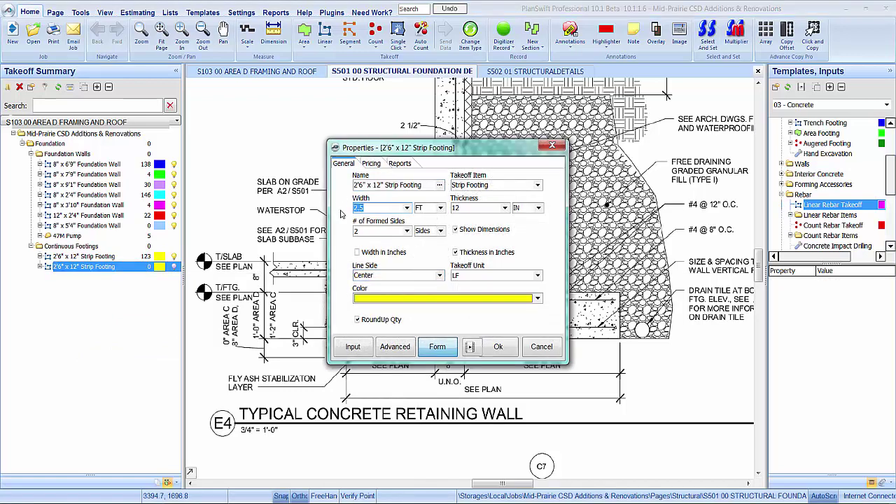
pyautogui.write('3')
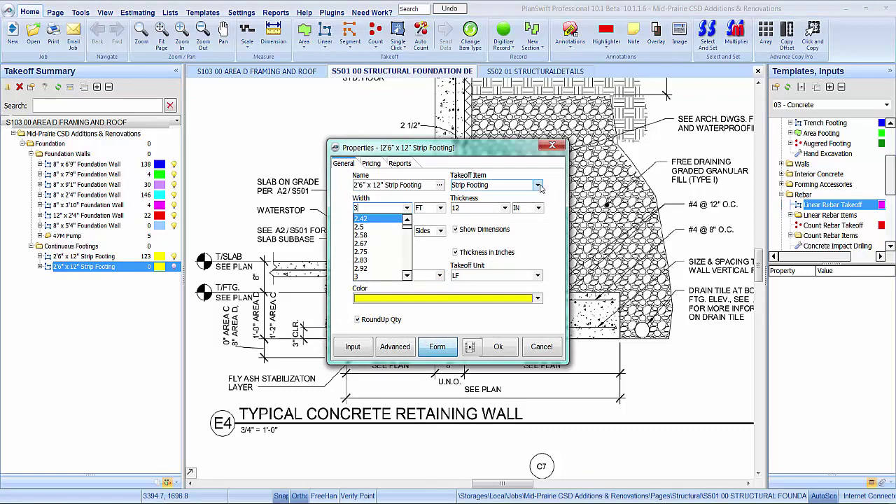
pyautogui.click(476, 301)
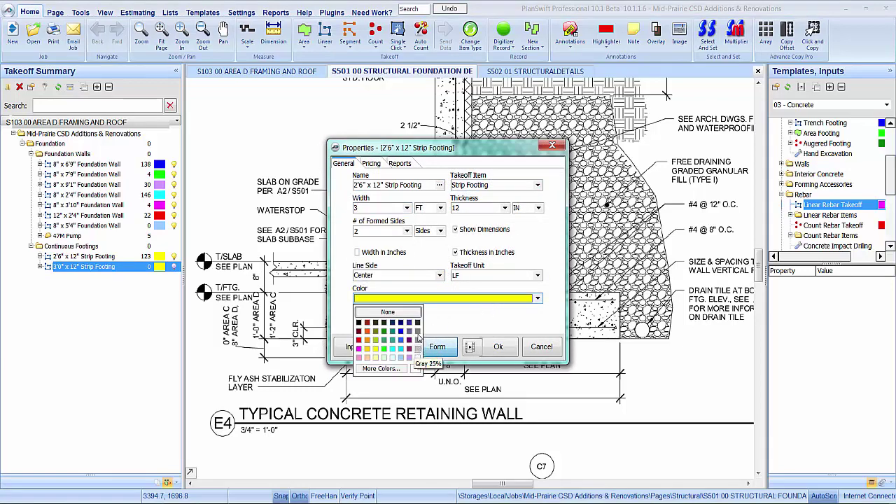
pyautogui.click(418, 339)
pyautogui.click(492, 348)
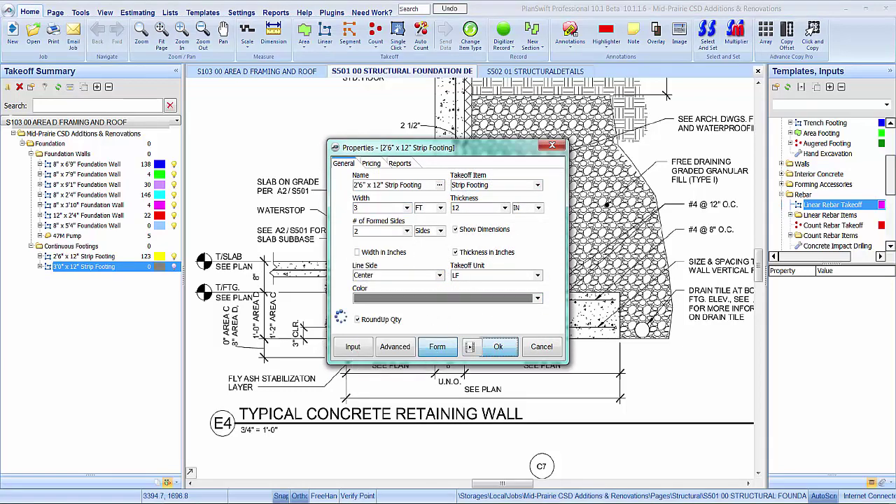
# Delete the 3'6" x 3'6" x 1'0" integrated footing and the 12" Integrated Area Footing from the 3'0" x 12" Strip Footing
pyautogui.click(40, 267)
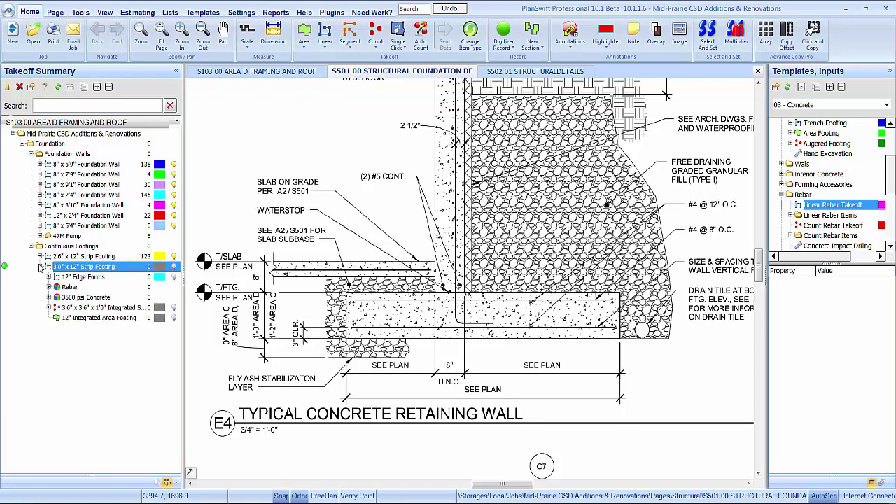
pyautogui.moveTo(40, 270); pyautogui.dragTo(91, 320)
pyautogui.rightClick(91, 320)
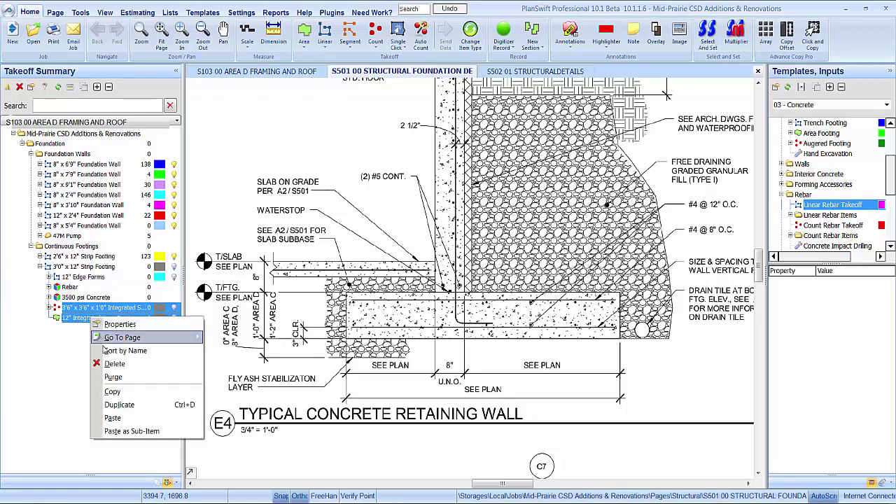
pyautogui.click(108, 363)
pyautogui.click(492, 260)
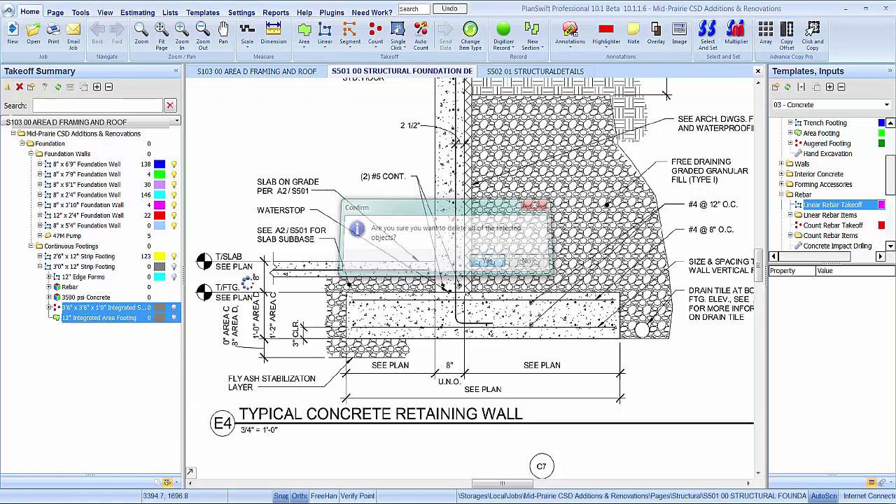
# Set the number of grids to 2 for the Rebar assembly of the 3'0" x 12" Strip Footing
pyautogui.click(49, 287)
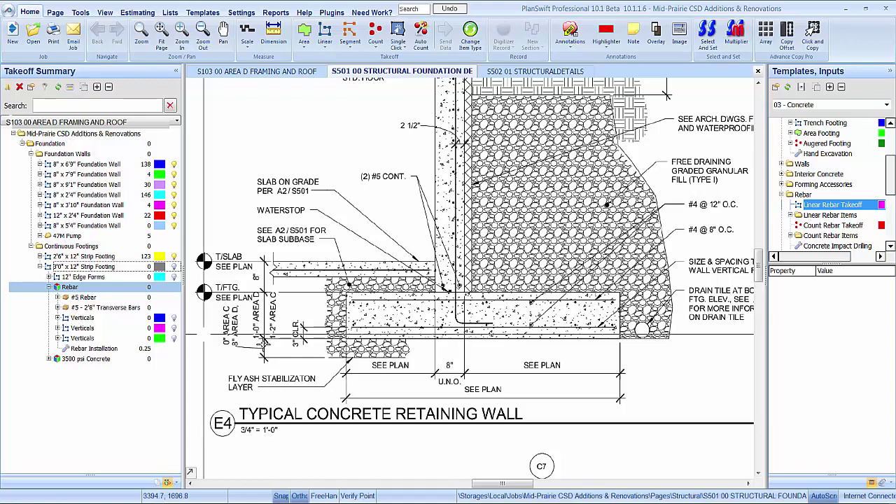
pyautogui.moveTo(665, 210); pyautogui.dragTo(595, 225)
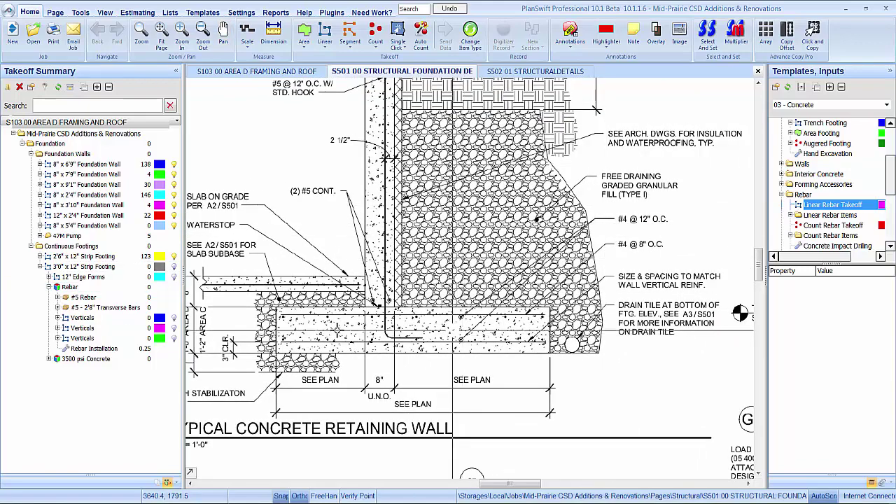
pyautogui.rightClick(105, 289)
pyautogui.click(110, 295)
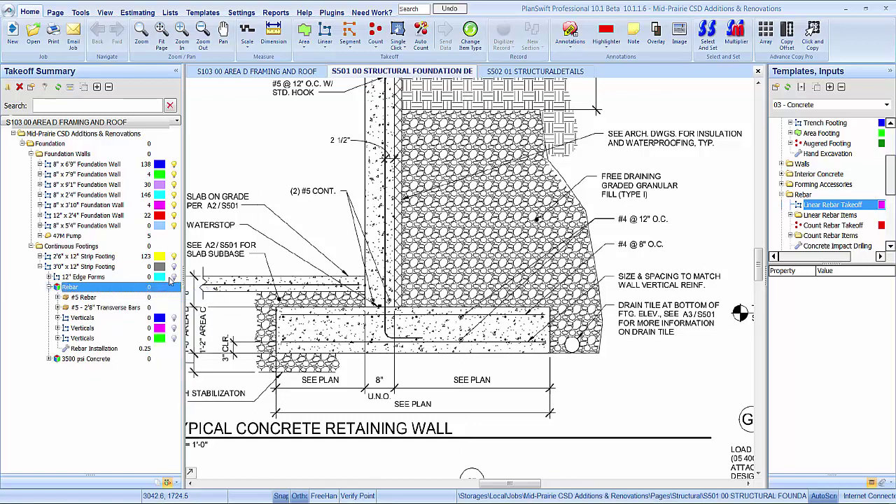
pyautogui.click(504, 242)
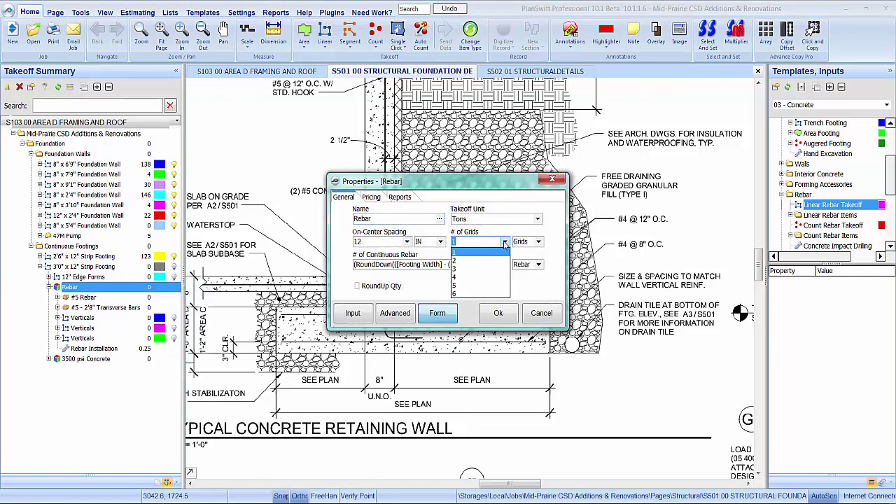
pyautogui.click(493, 260)
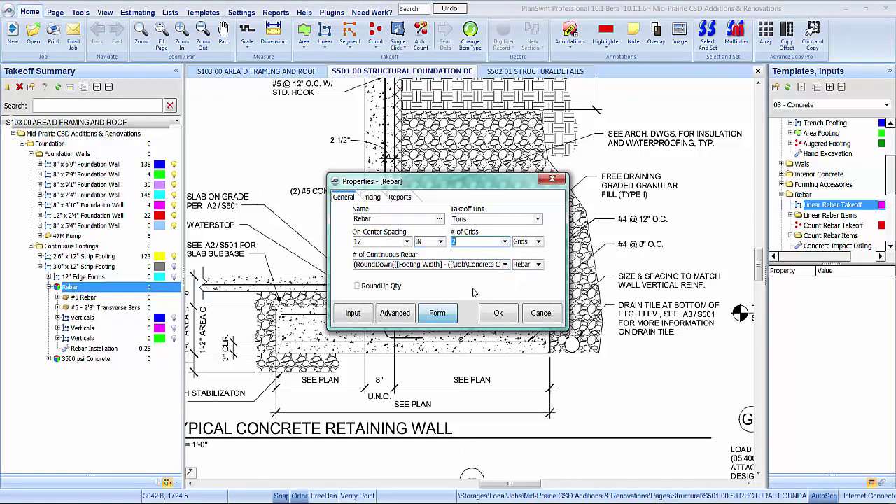
# Change the material of the 3'0" x 12" footing's continuous rebar to #4 Rebar
pyautogui.rightClick(126, 297)
pyautogui.click(151, 305)
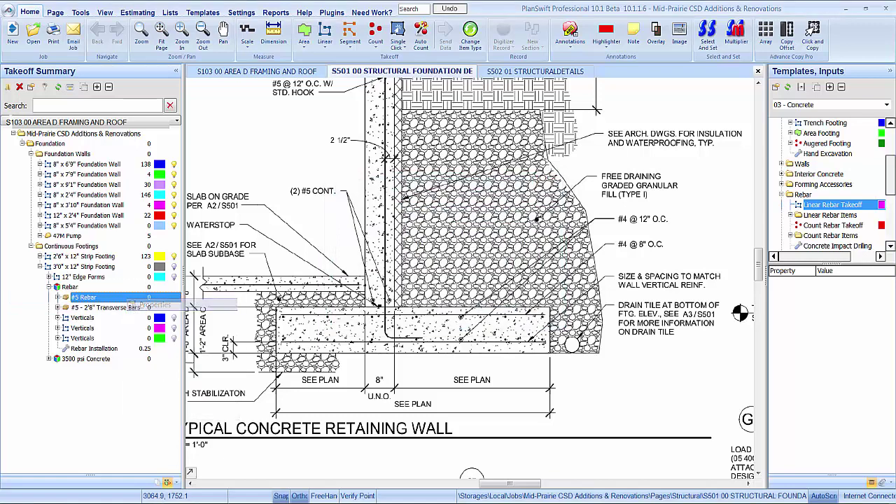
pyautogui.click(523, 219)
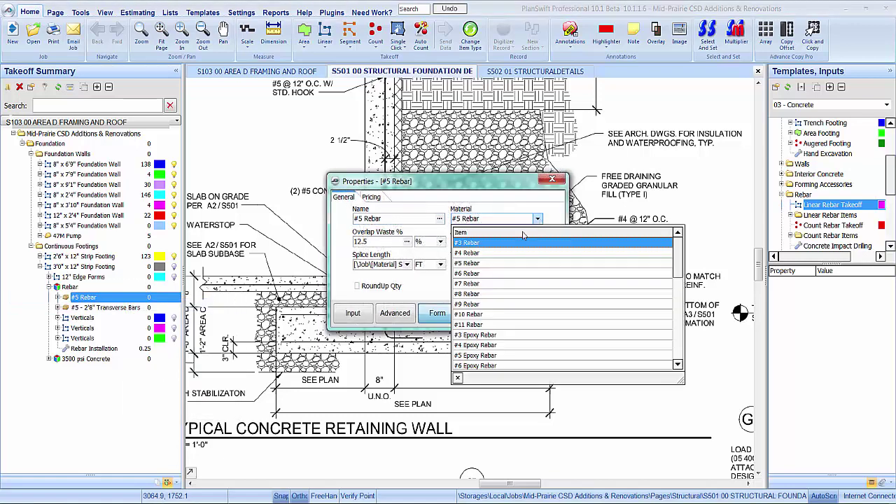
pyautogui.click(476, 253)
pyautogui.click(495, 312)
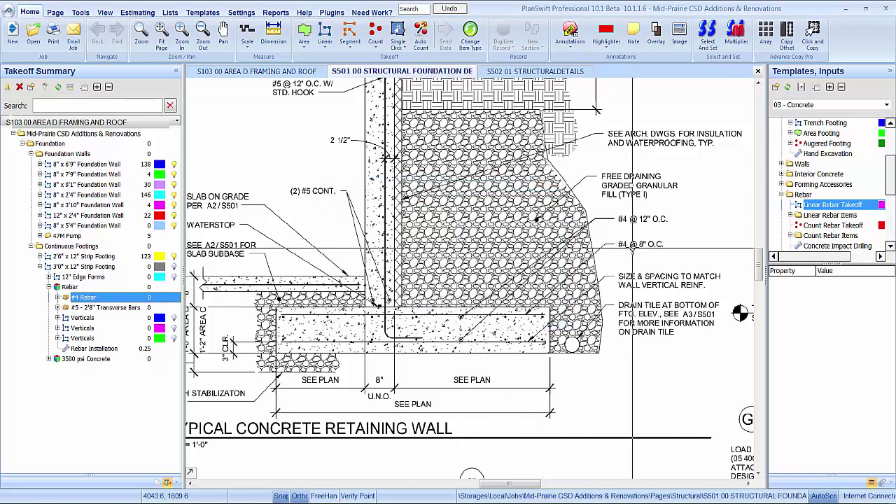
# Set the 3'0" x 12" footing's transverse bars to 8-inch on-center spacing and #4 Rebar material
pyautogui.rightClick(101, 310)
pyautogui.click(130, 315)
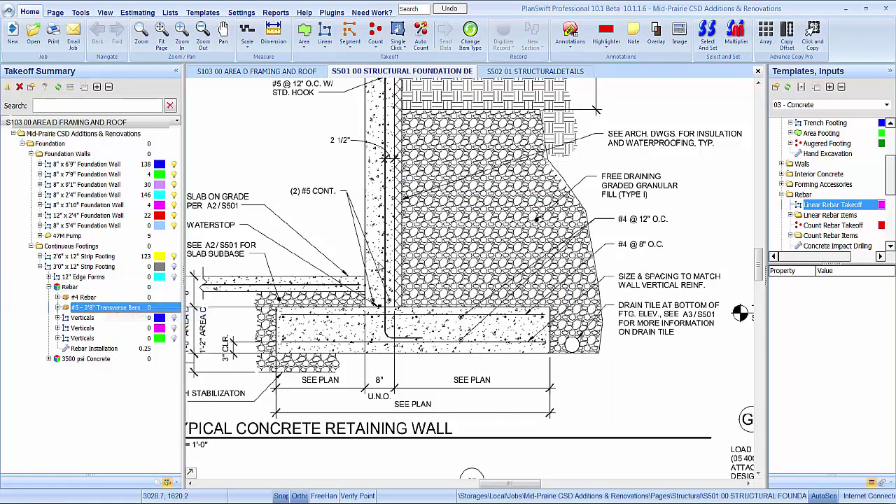
pyautogui.click(504, 230)
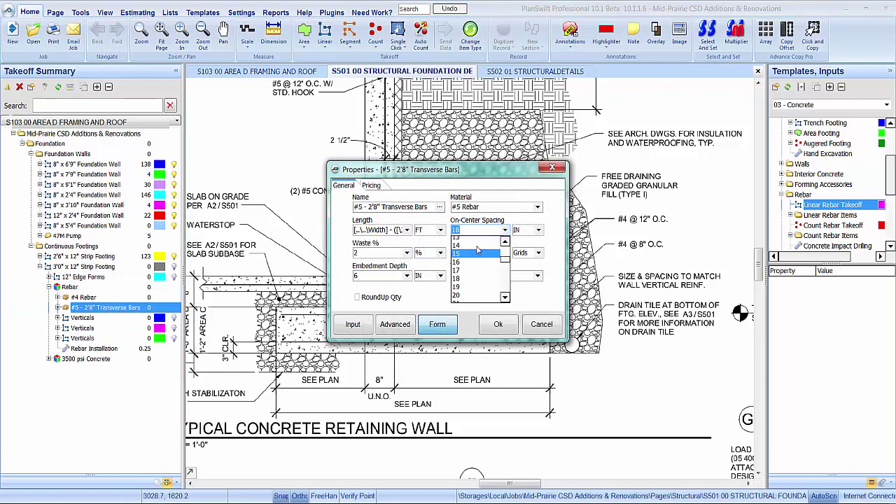
pyautogui.click(465, 266)
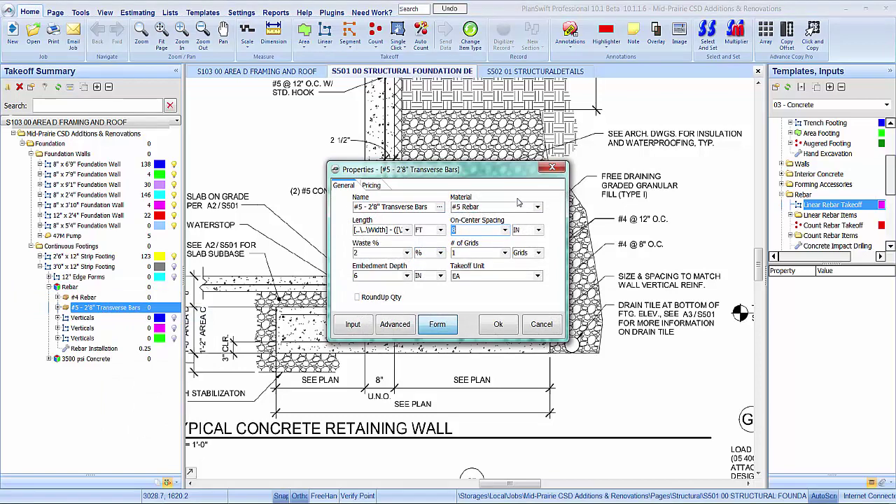
pyautogui.click(537, 208)
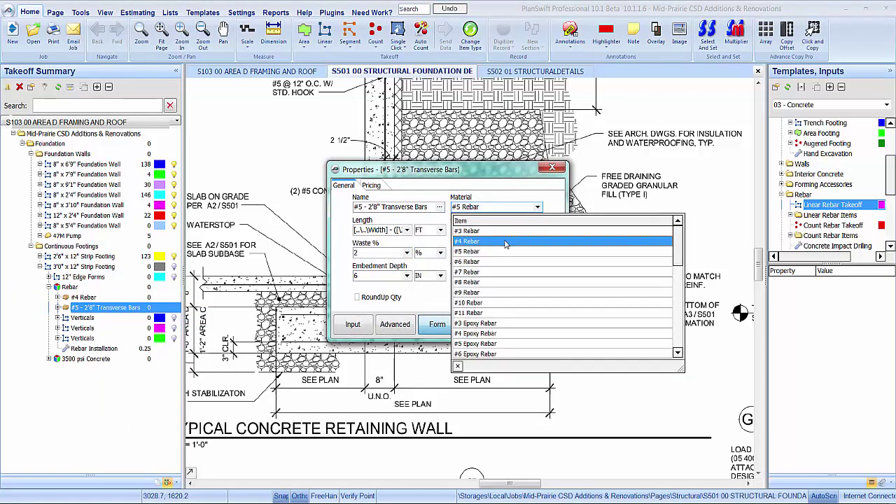
pyautogui.click(499, 241)
pyautogui.click(498, 325)
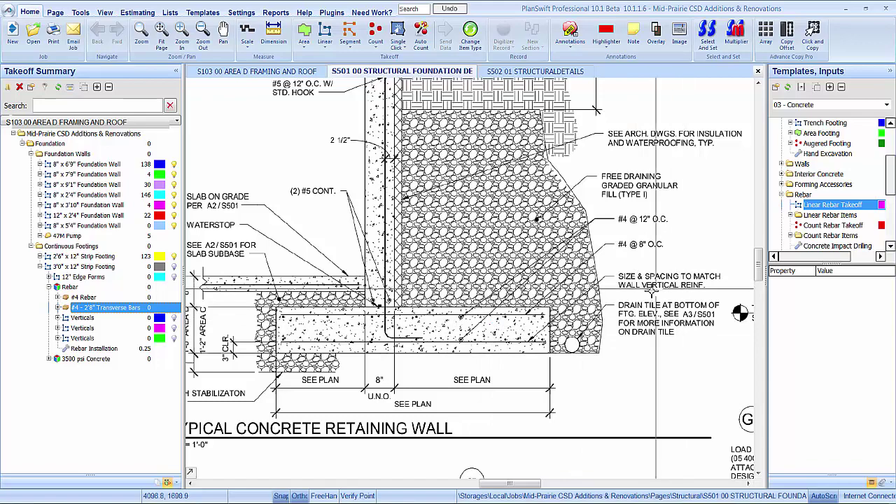
# Duplicate the #4 transverse bars and set the copy to #5 Rebar at 12-inch on-center spacing
pyautogui.scroll(1, 462, 210)
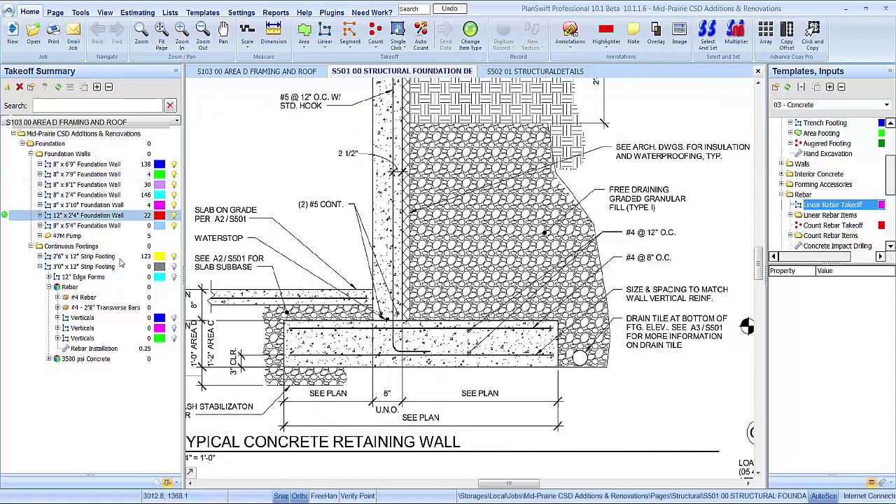
pyautogui.click(99, 308)
pyautogui.rightClick(99, 308)
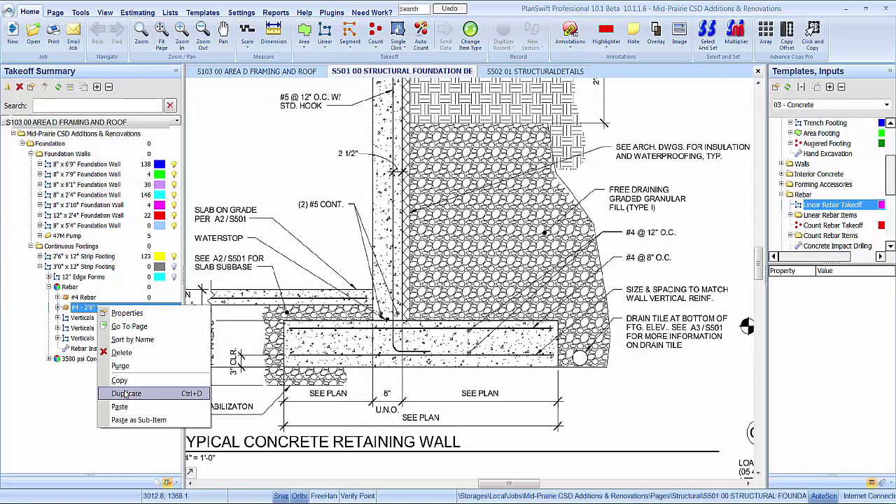
pyautogui.click(122, 381)
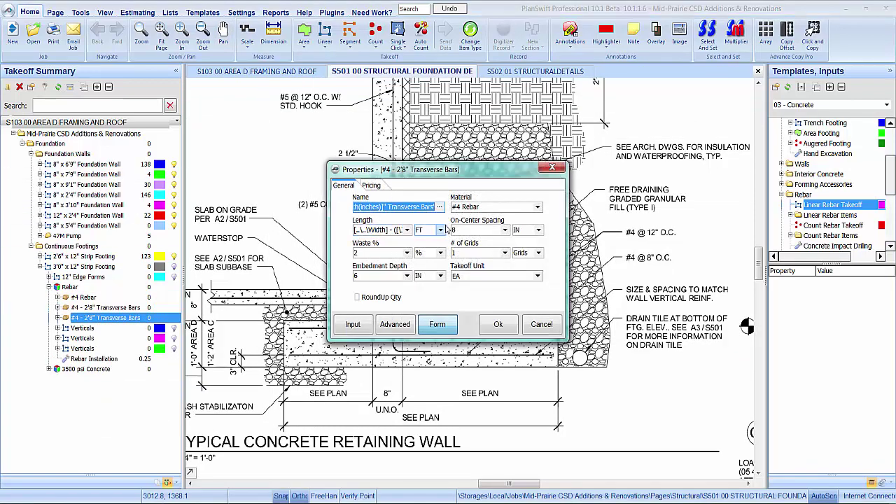
pyautogui.click(537, 207)
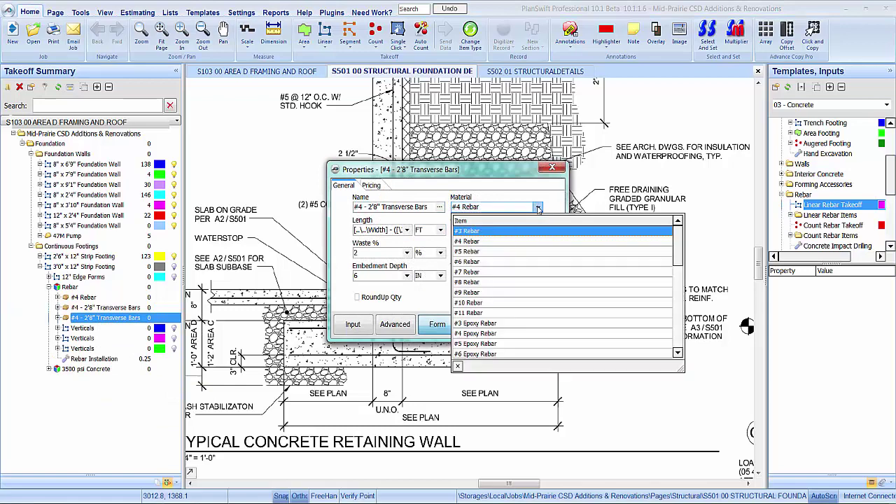
pyautogui.click(485, 251)
pyautogui.click(505, 231)
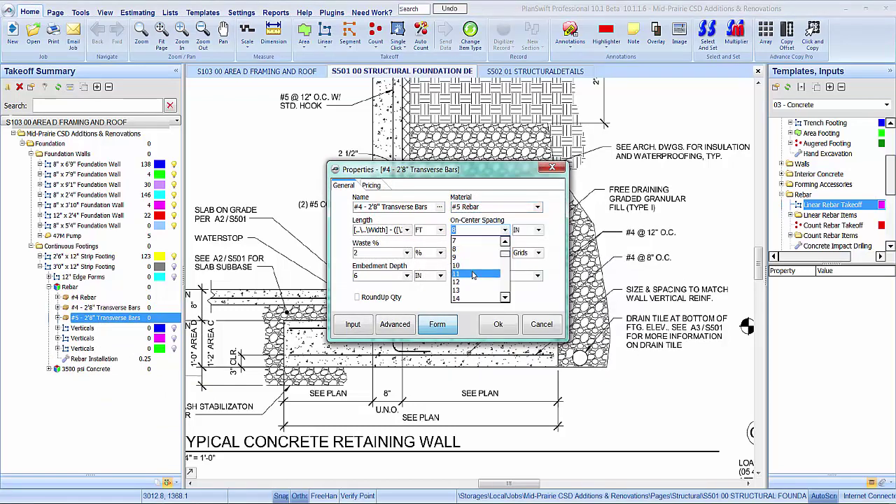
pyautogui.click(469, 282)
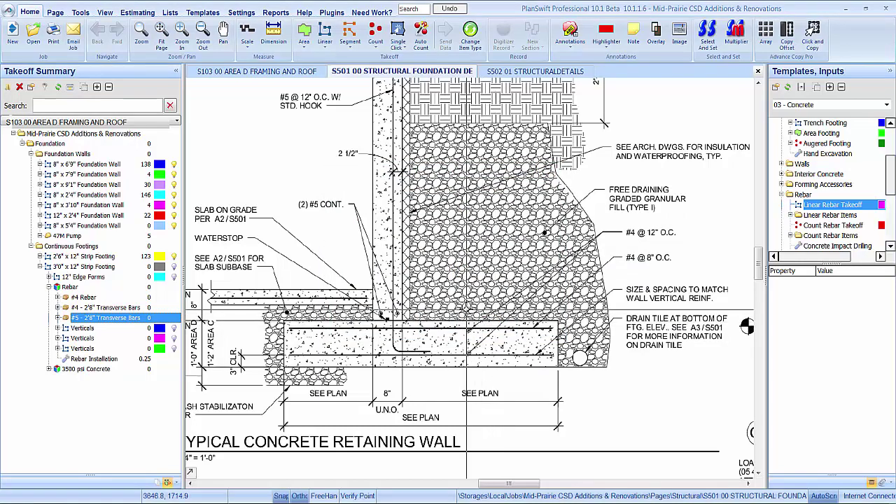
# Move the #5 - 2'11" x 0'8" Verticals item out of the first Verticals takeoff directly into the 3'0" x 12" footing's Rebar group
pyautogui.scroll(2, 476, 250)
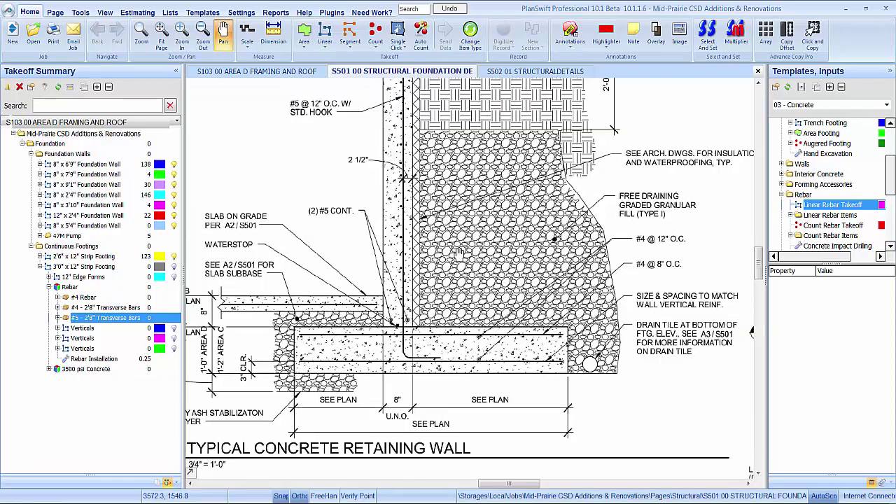
pyautogui.moveTo(478, 245); pyautogui.dragTo(481, 261)
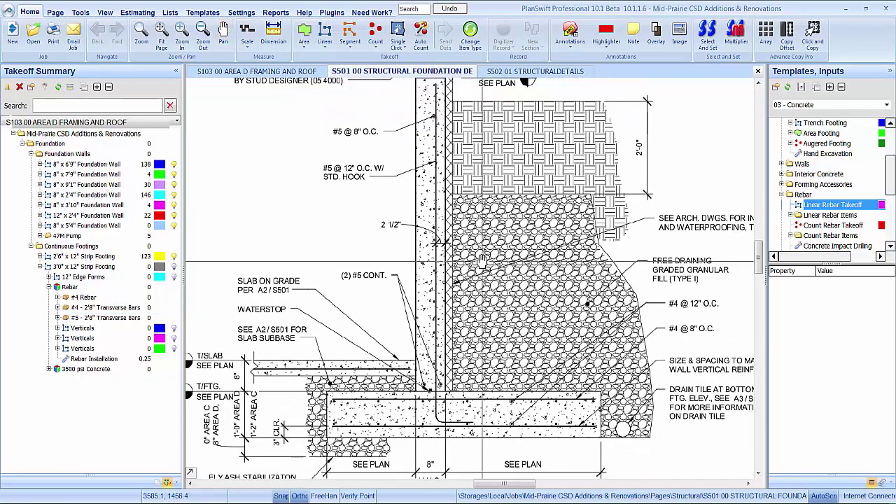
pyautogui.moveTo(483, 210)
pyautogui.mouseDown()
pyautogui.moveTo(496, 233)
pyautogui.moveTo(490, 210)
pyautogui.moveTo(488, 219)
pyautogui.mouseUp()
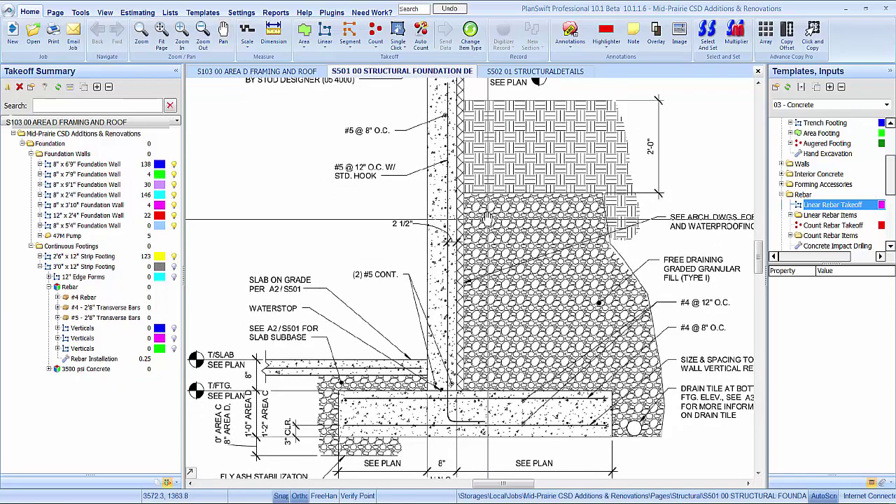
pyautogui.doubleClick(81, 329)
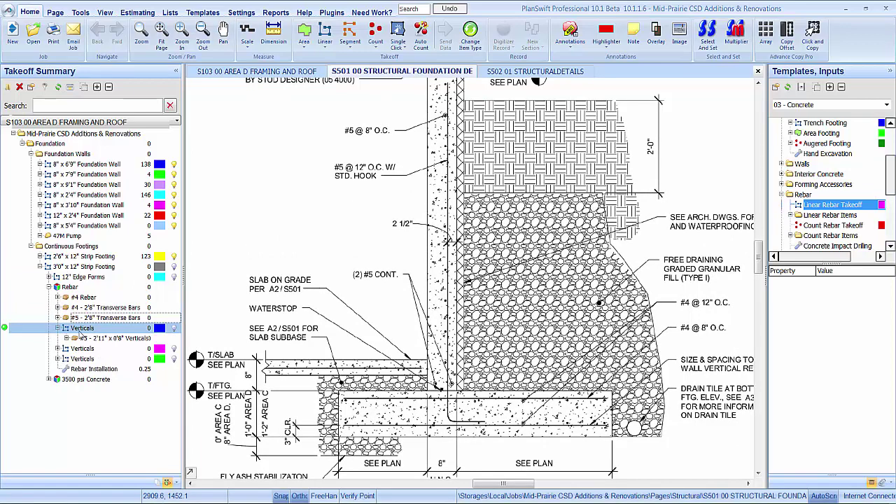
pyautogui.click(85, 337)
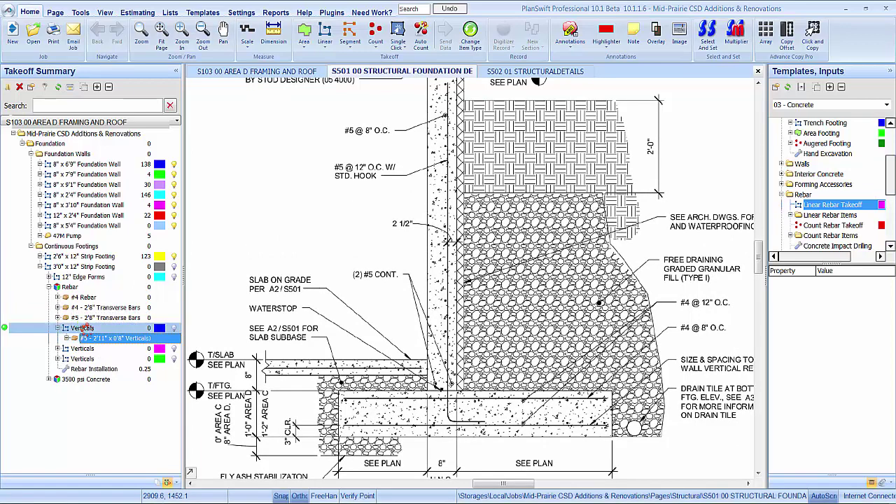
# Set the vertical length of the #5 verticals in the Rebar group to 9.67 ft
pyautogui.rightClick(86, 327)
pyautogui.click(115, 333)
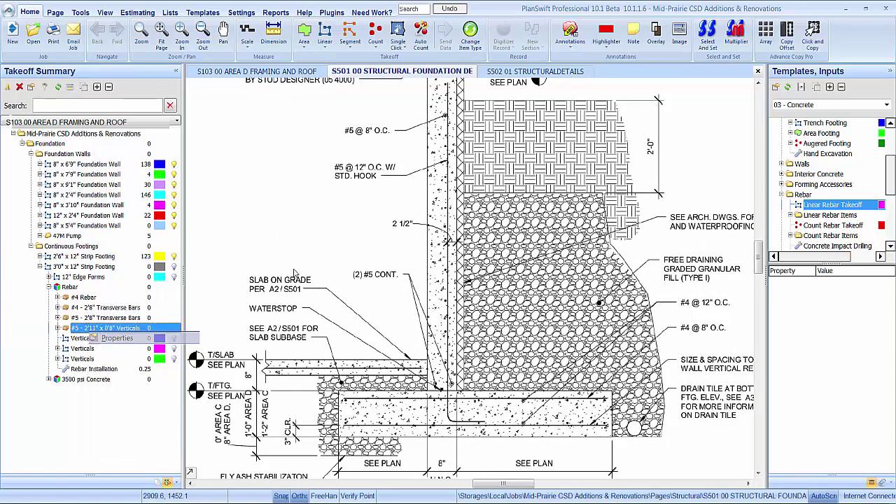
pyautogui.click(408, 230)
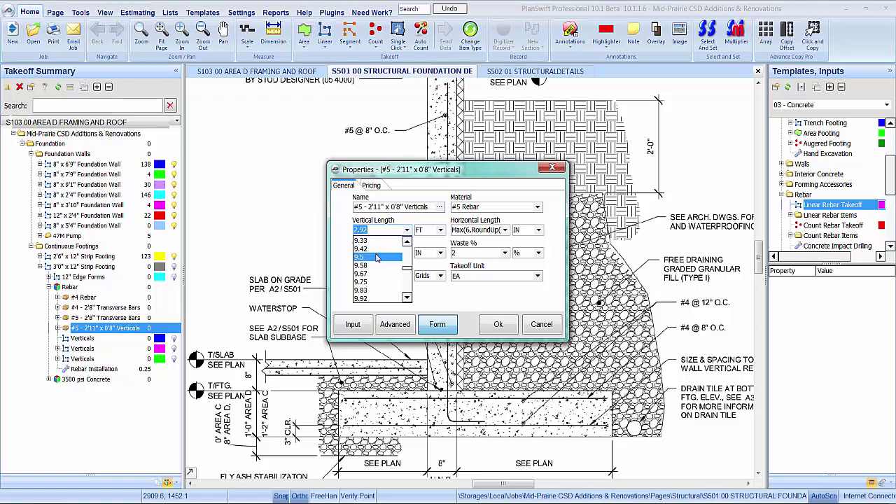
pyautogui.click(362, 275)
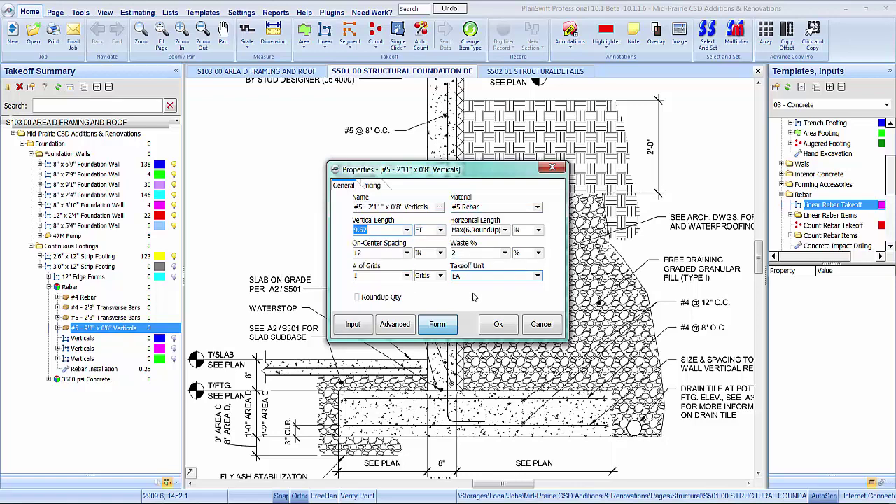
pyautogui.click(497, 325)
# Delete the three Verticals linear takeoffs from the Rebar group, and collapse Rebar and the 3'0" x 12" Strip Footing in the takeoff summary
pyautogui.click(84, 338)
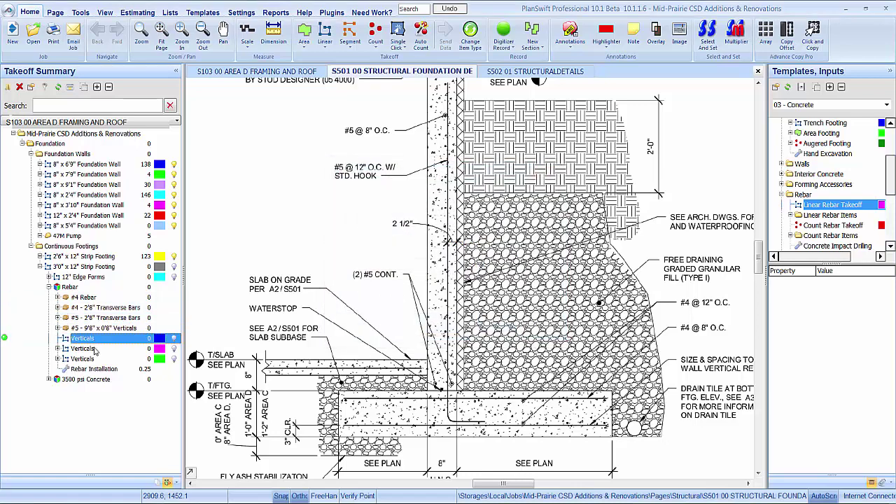
pyautogui.keyDown('shift'); pyautogui.click(96, 359); pyautogui.keyUp('shift')
pyautogui.rightClick(96, 359)
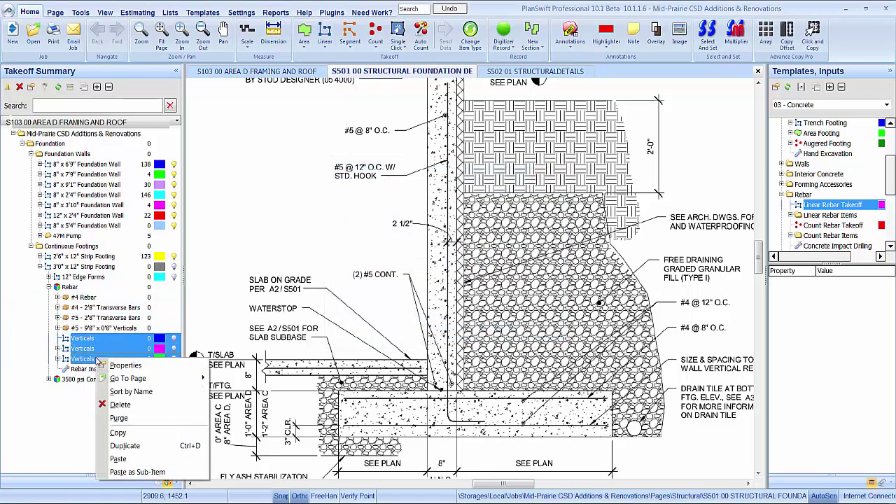
pyautogui.click(116, 404)
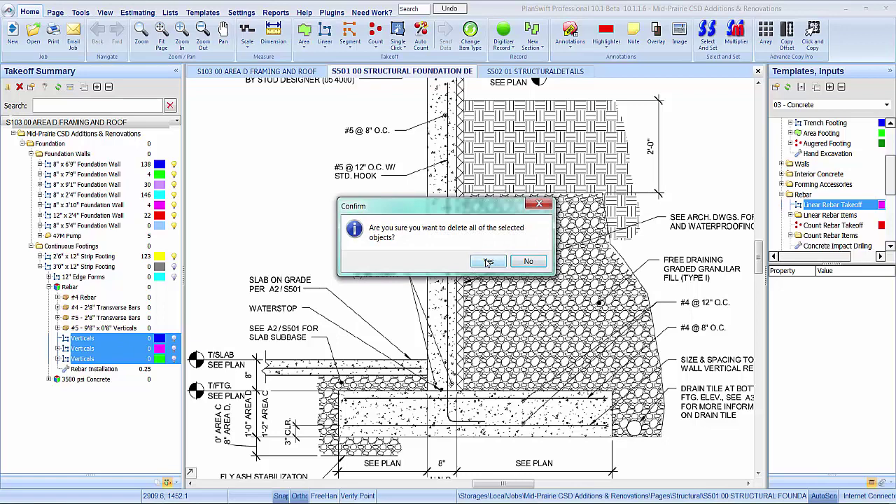
pyautogui.click(488, 261)
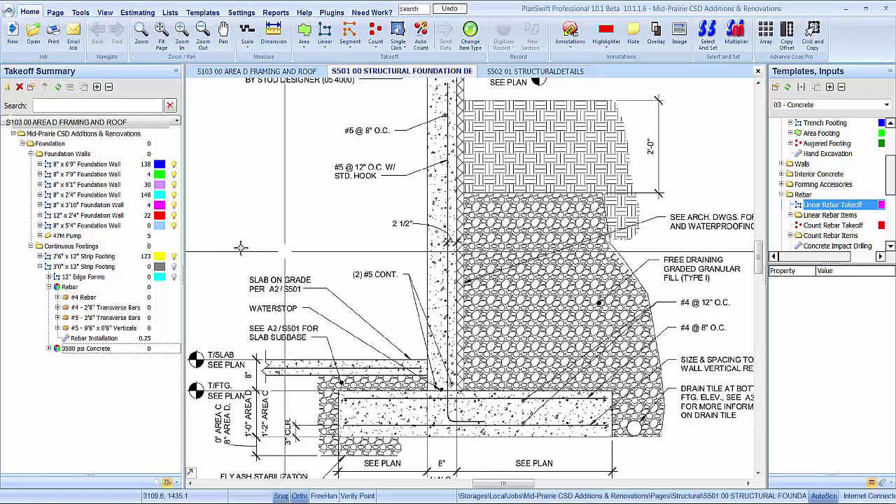
pyautogui.click(48, 287)
pyautogui.click(40, 270)
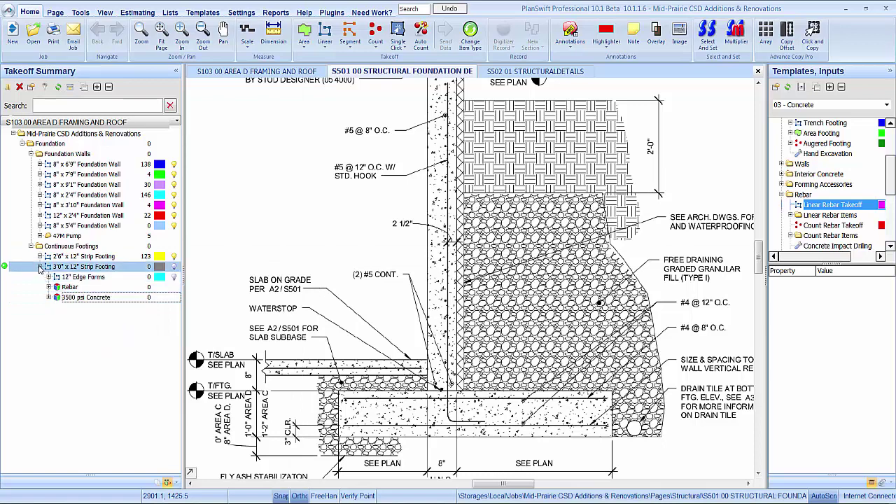
# Collapse the 3'0" x 12" Strip Footing in the takeoff summary and go to the grid A foundation wall on the S103 page
pyautogui.click(40, 267)
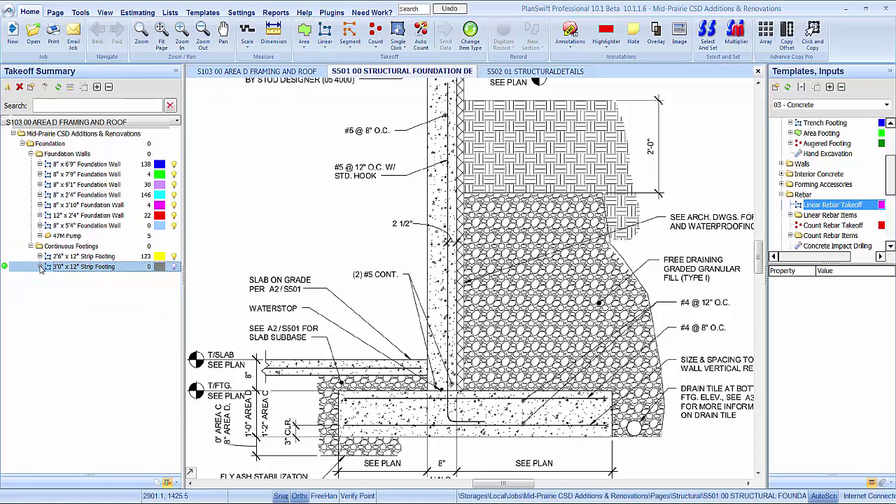
pyautogui.doubleClick(68, 266)
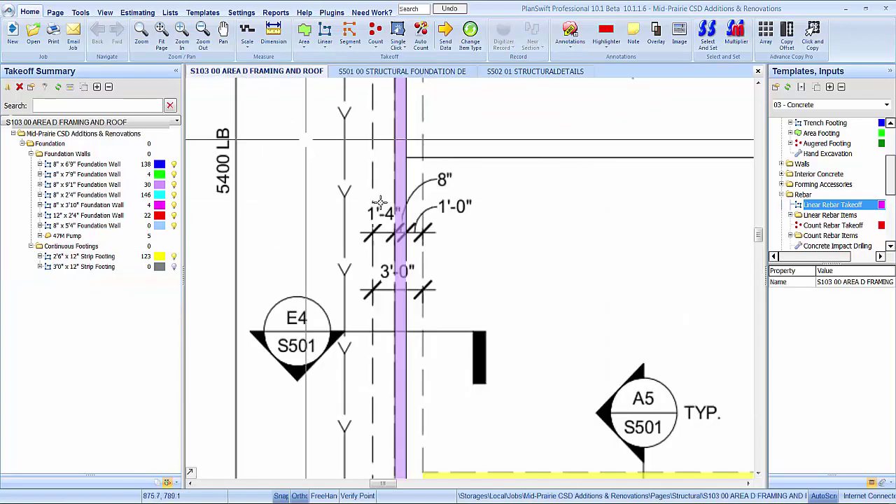
pyautogui.scroll(5, 397, 208)
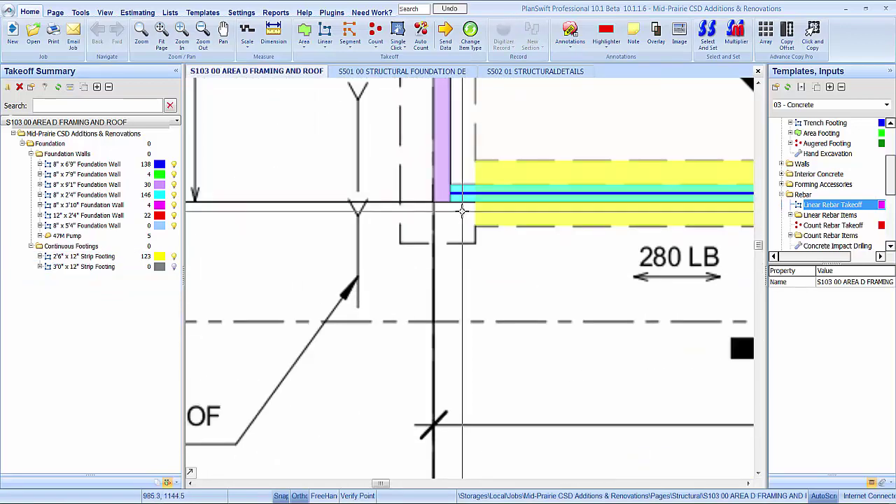
pyautogui.moveTo(455, 213); pyautogui.dragTo(453, 256)
pyautogui.press('Escape')
pyautogui.scroll(-8, 452, 253)
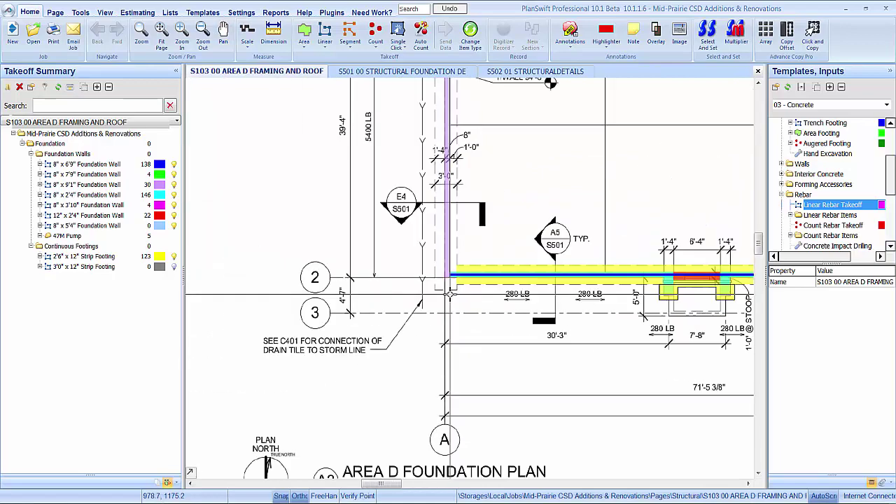
pyautogui.scroll(6, 441, 165)
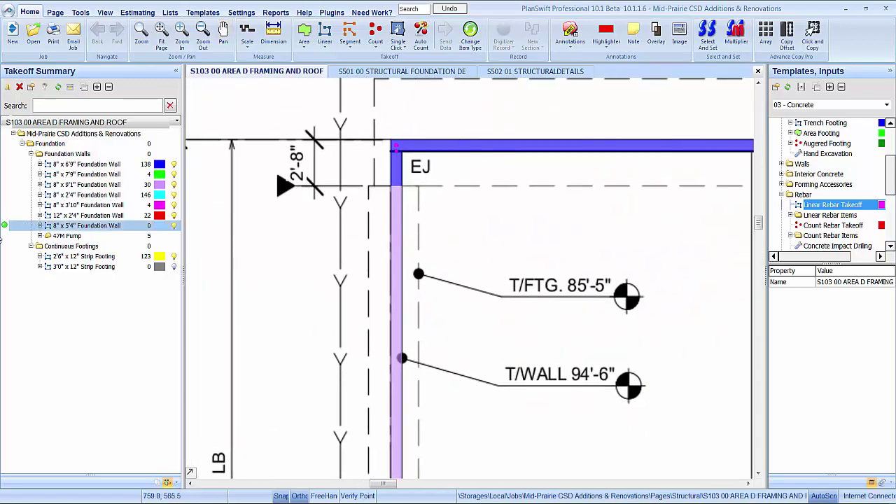
# Digitize the 3'0" x 12" Strip Footing along the grid A wall, 38'3" long at 270°, starting at the 2'-8" dimension line near grid 1
pyautogui.click(6, 267)
pyautogui.click(394, 186)
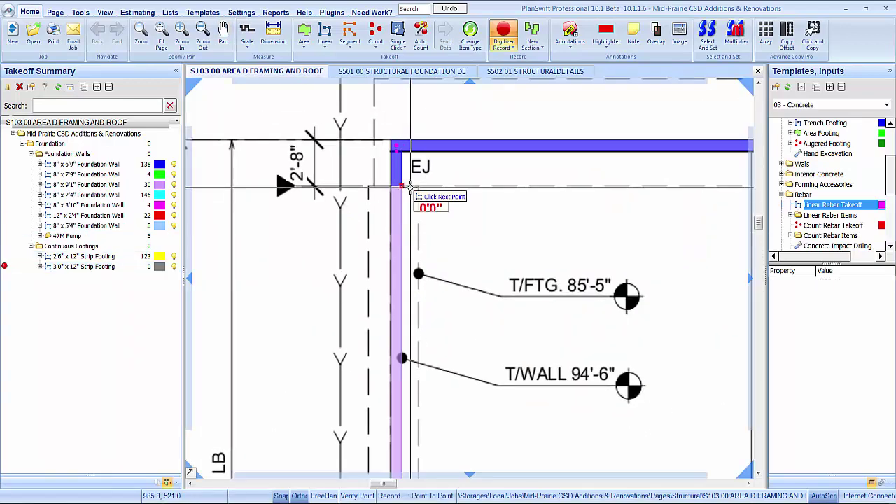
pyautogui.scroll(3, 364, 186)
pyautogui.scroll(-5, 364, 185)
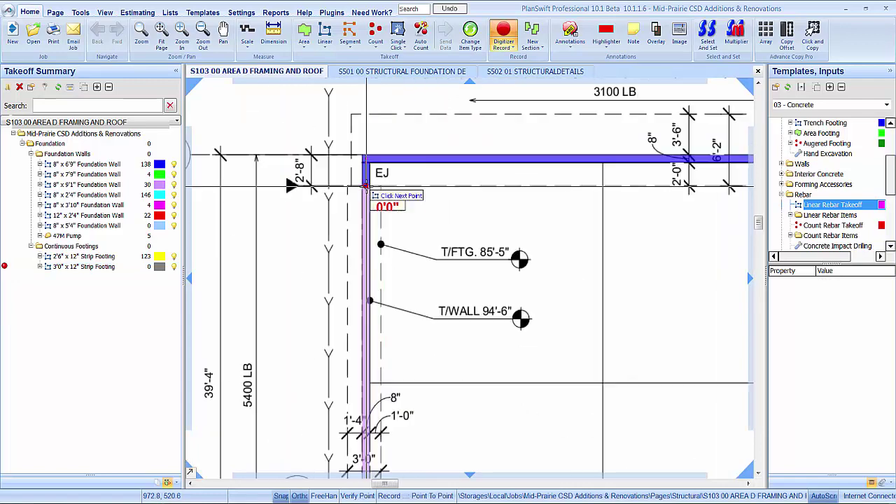
pyautogui.scroll(5, 364, 314)
pyautogui.scroll(-3, 364, 314)
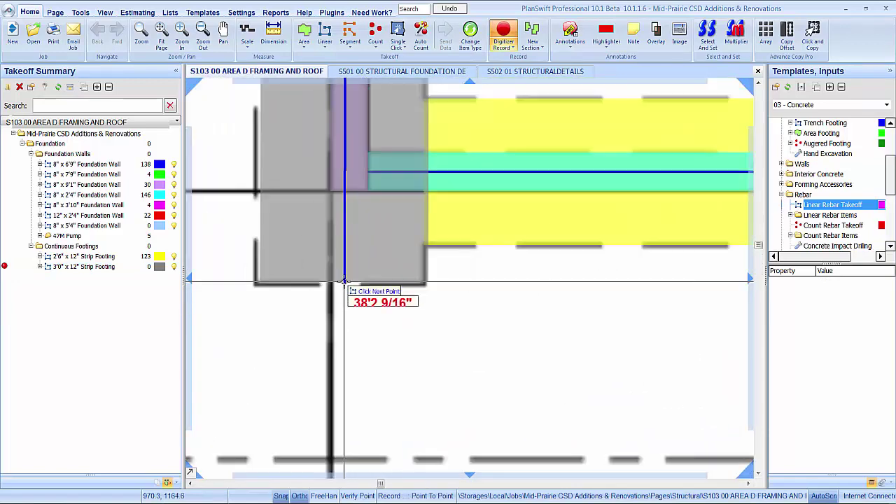
pyautogui.scroll(3, 335, 334)
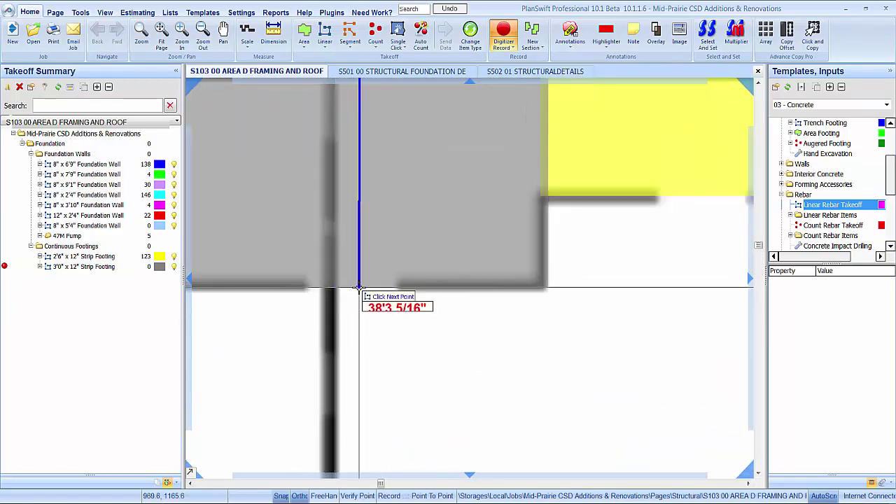
pyautogui.scroll(-3, 360, 284)
pyautogui.scroll(3, 366, 284)
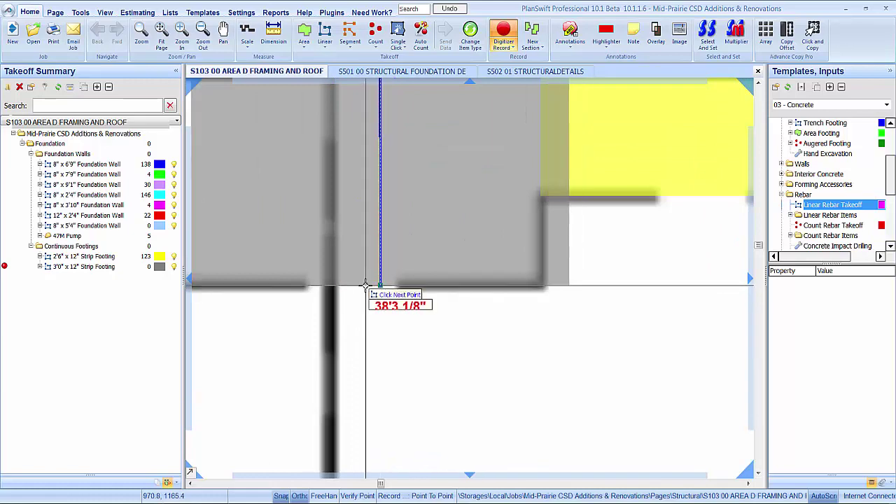
pyautogui.write('38')
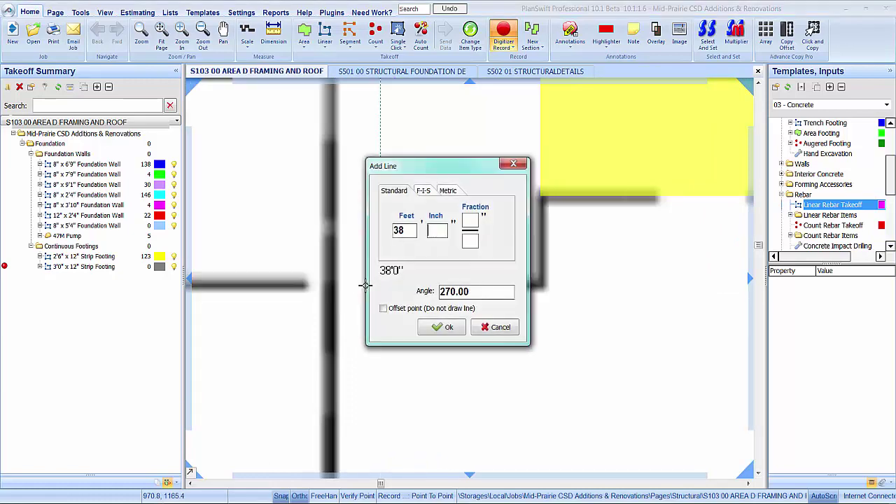
pyautogui.write('3')
pyautogui.press('Return')
# Move the digitized 3'0" x 12" footing 2 inches at 180° to line up with the plan's dashed footing edges
pyautogui.scroll(3, 363, 284)
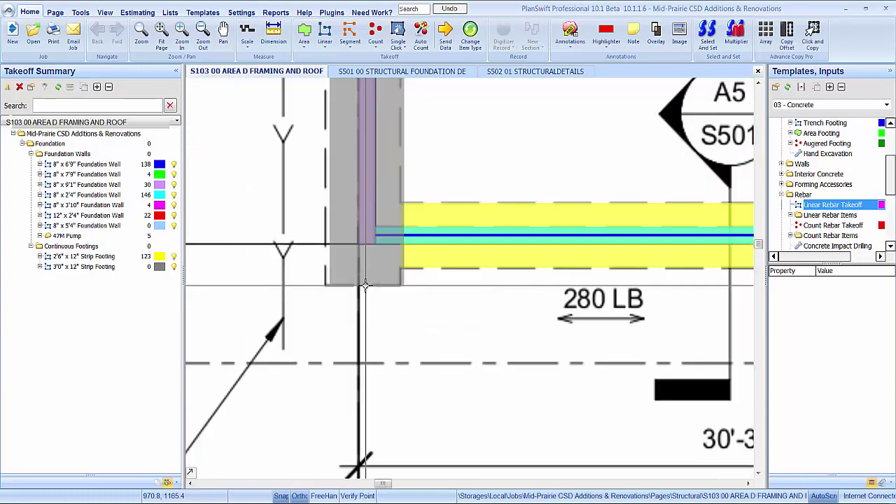
pyautogui.scroll(-4, 353, 273)
pyautogui.scroll(4, 410, 257)
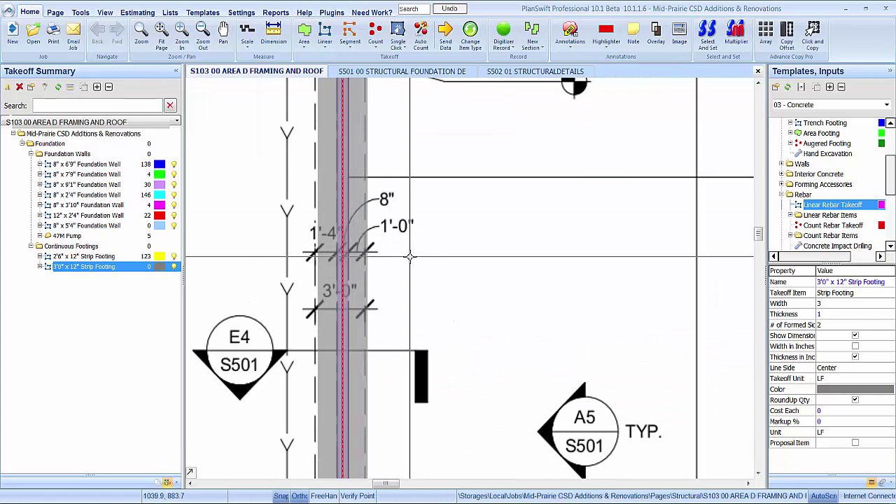
pyautogui.press('Left')
pyautogui.write('2')
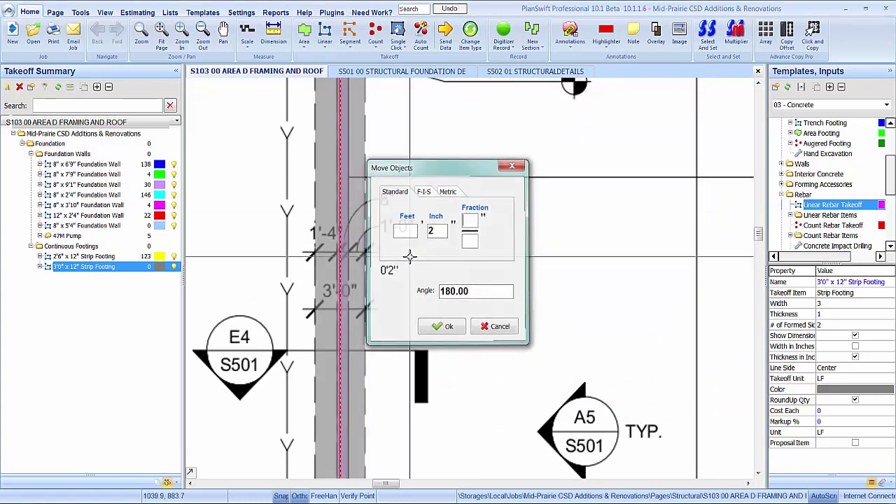
pyautogui.press('Return')
pyautogui.press('Escape')
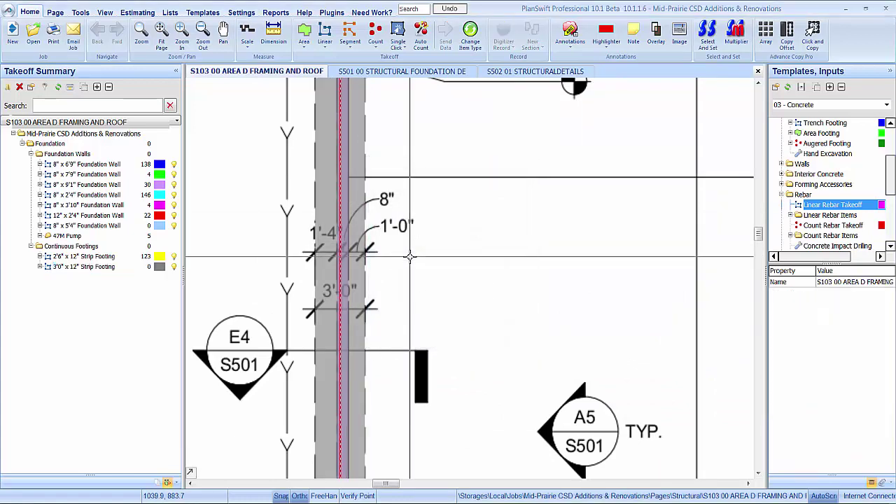
# Send the 3'0" x 12" footing along grid A behind the foundation wall takeoffs
pyautogui.rightClick(361, 254)
pyautogui.moveTo(425, 316)
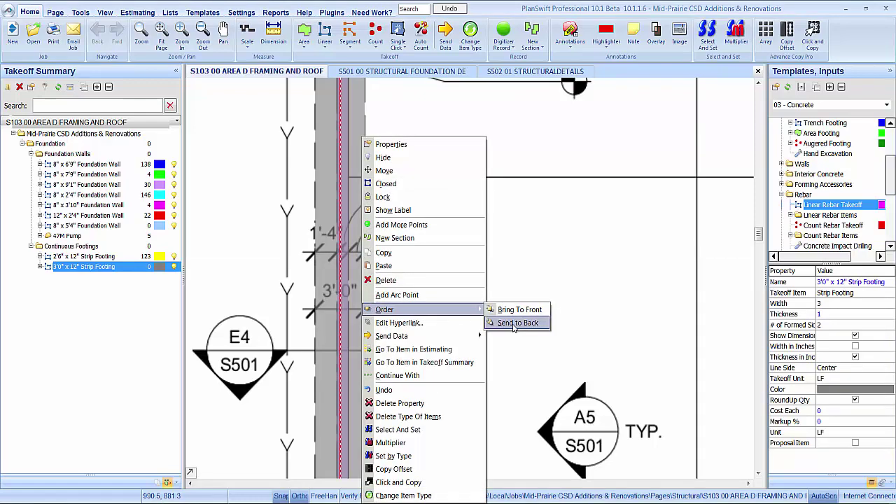
pyautogui.click(510, 323)
pyautogui.scroll(-2, 406, 282)
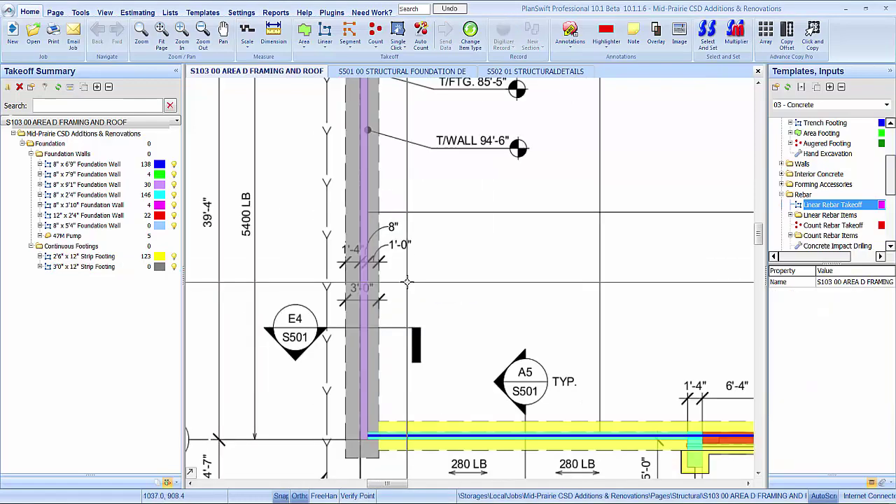
pyautogui.scroll(-2, 407, 282)
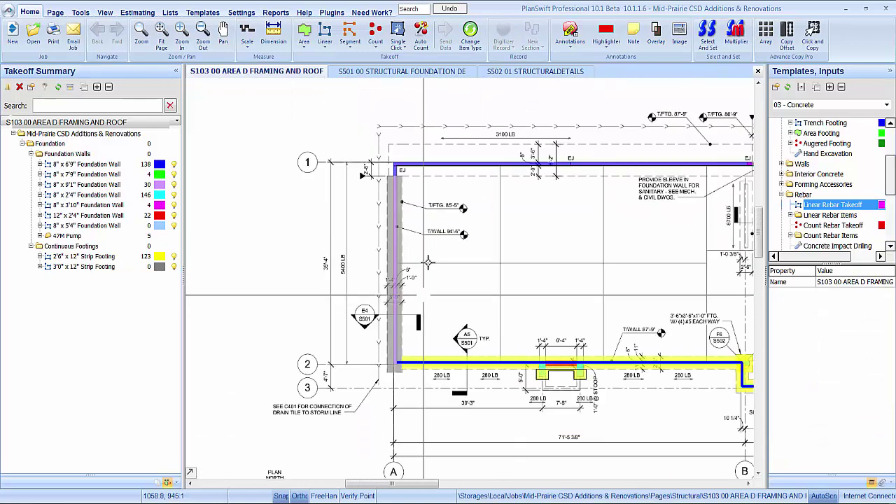
# Extend the grid 1 end of the 3'0" x 12" footing northward by 1 ft
pyautogui.scroll(3, 423, 205)
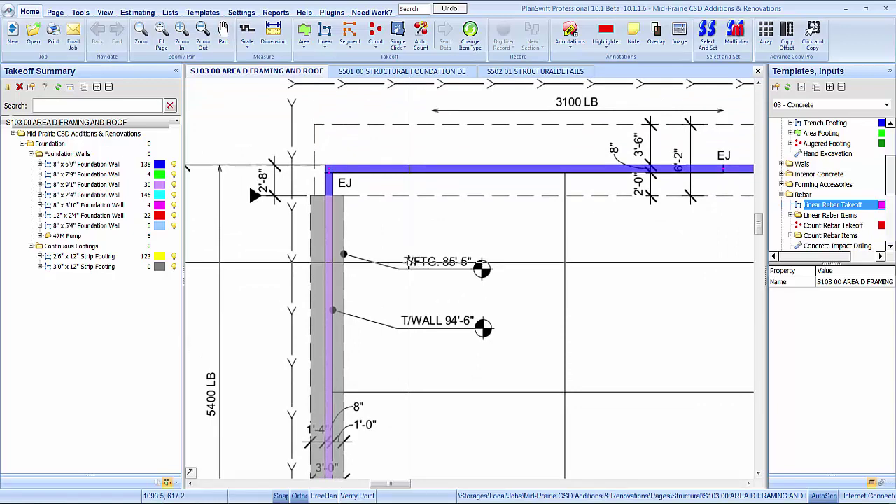
pyautogui.scroll(2, 311, 178)
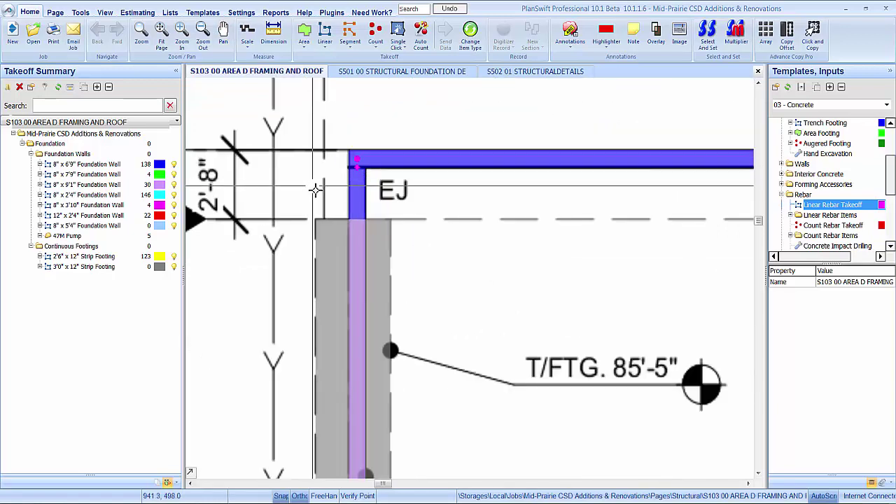
pyautogui.click(332, 225)
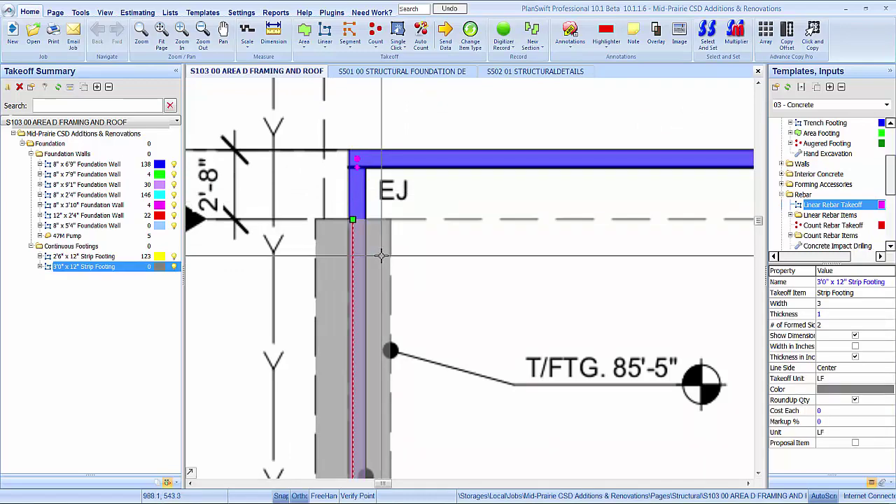
pyautogui.write('1')
pyautogui.press('Return')
pyautogui.click(453, 270)
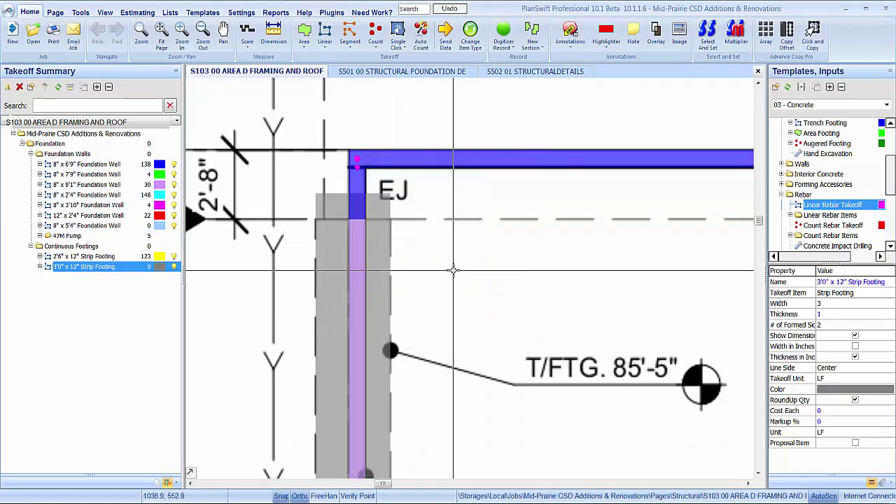
pyautogui.scroll(-2, 392, 224)
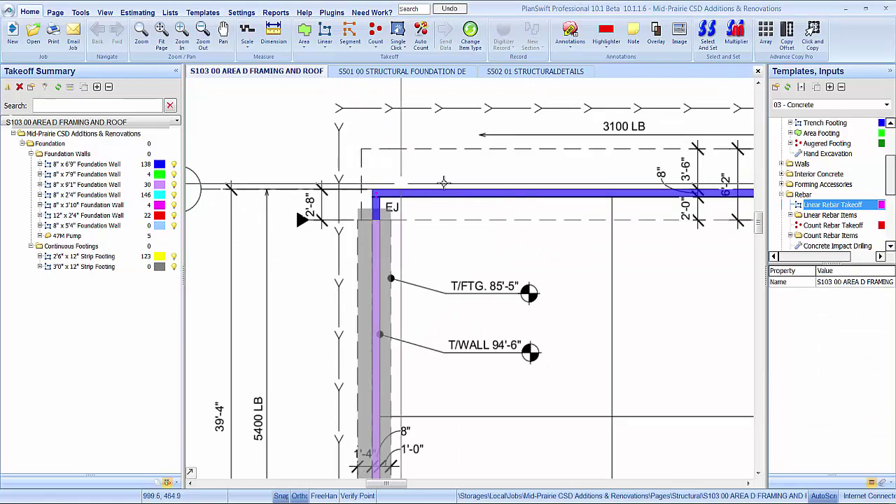
pyautogui.scroll(-4, 443, 183)
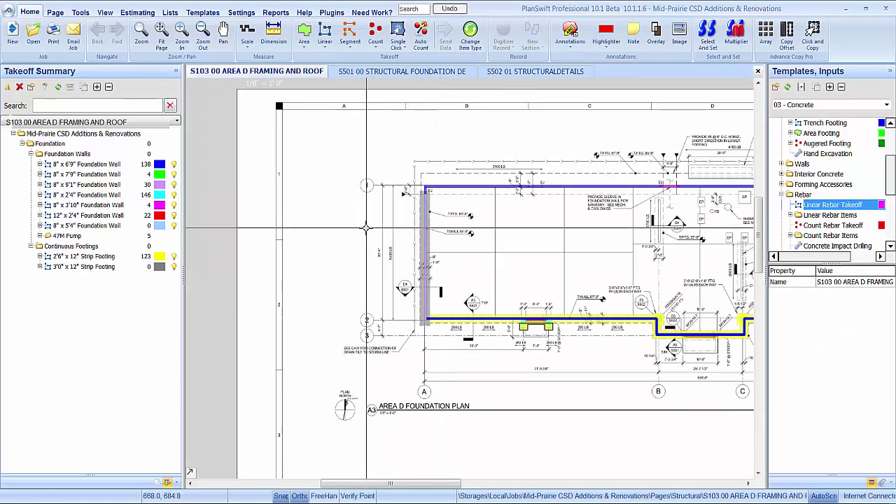
pyautogui.click(3, 266)
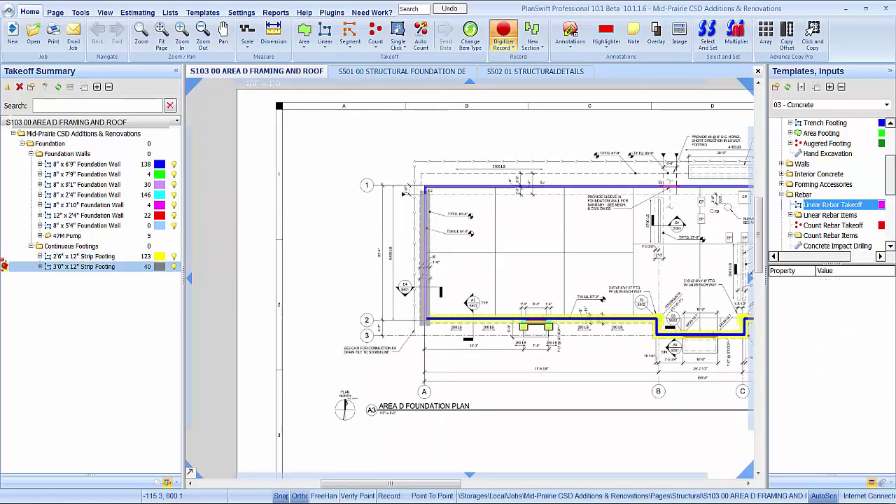
pyautogui.click(4, 267)
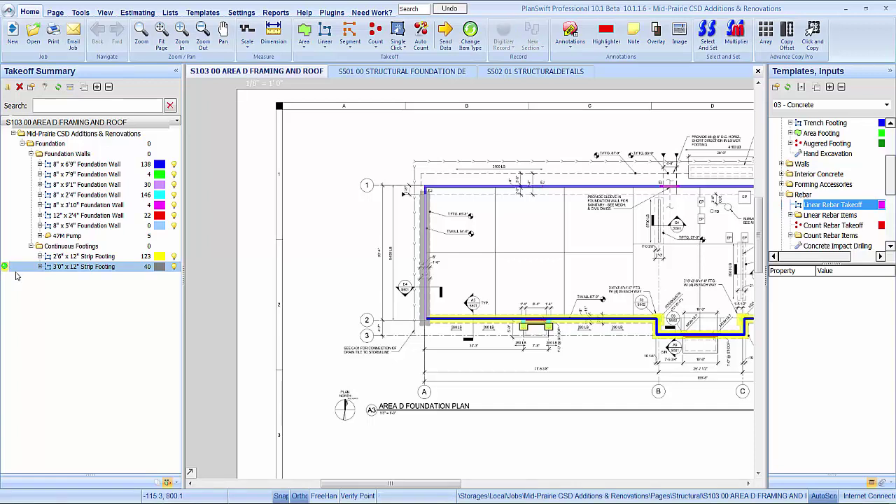
pyautogui.click(17, 275)
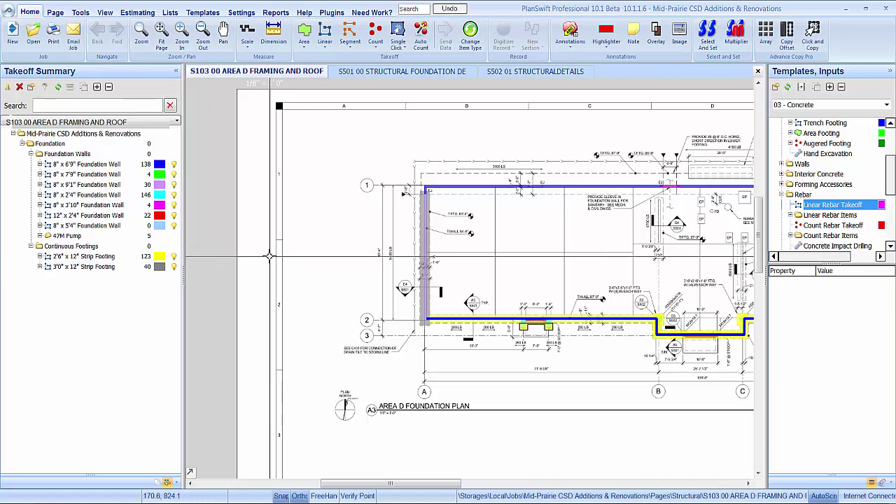
# Check the footing width dimensioned along the grid 1 wall and duplicate the 2'6" x 12" Strip Footing for it
pyautogui.moveTo(492, 259); pyautogui.dragTo(402, 267)
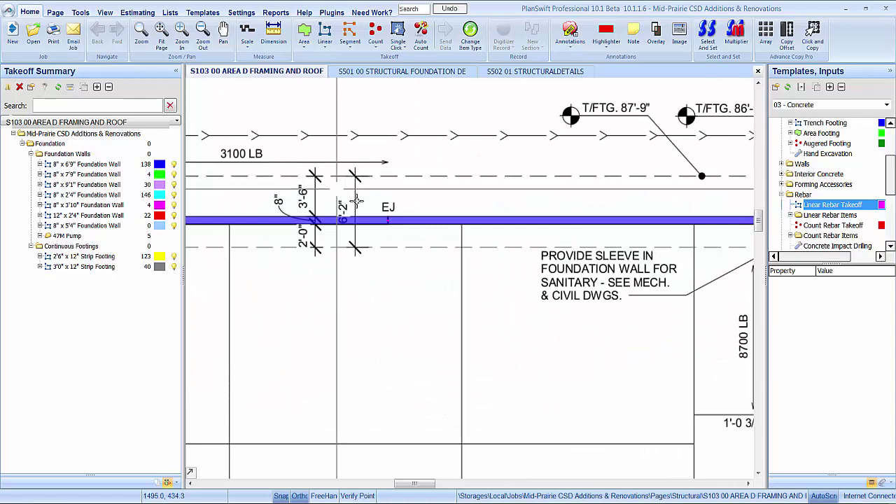
pyautogui.scroll(2, 340, 203)
pyautogui.scroll(-3, 474, 204)
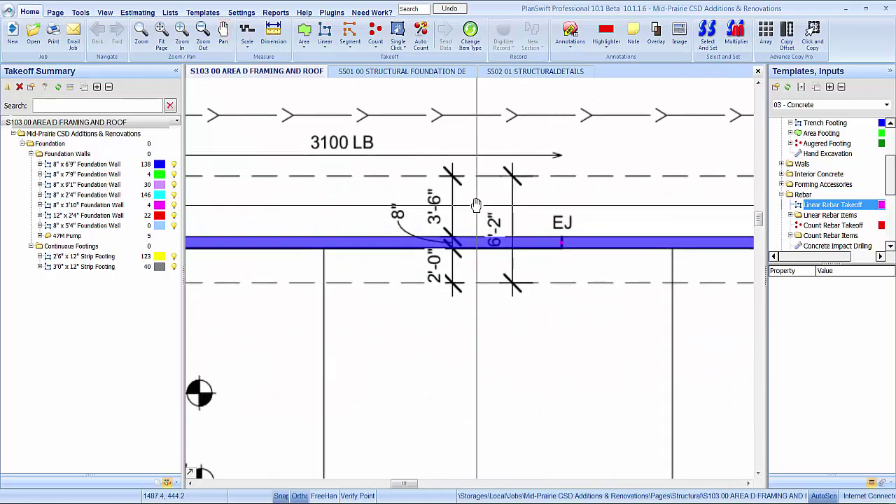
pyautogui.click(77, 256)
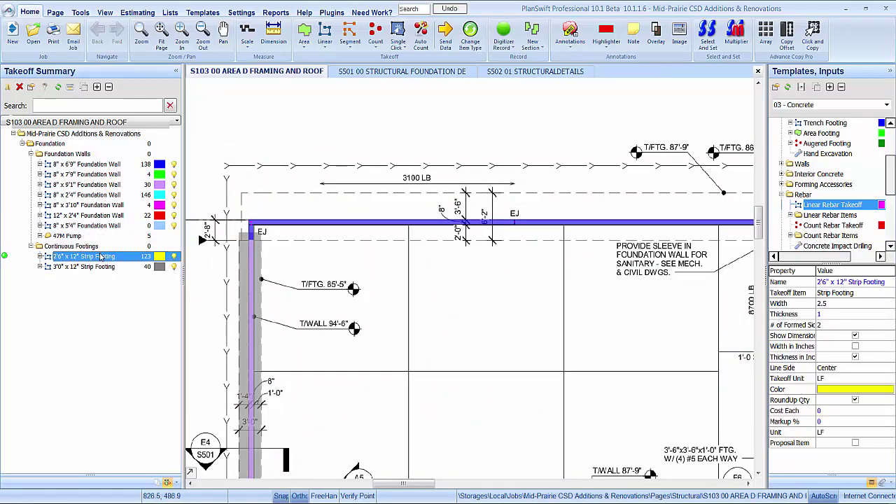
pyautogui.rightClick(102, 257)
pyautogui.click(155, 342)
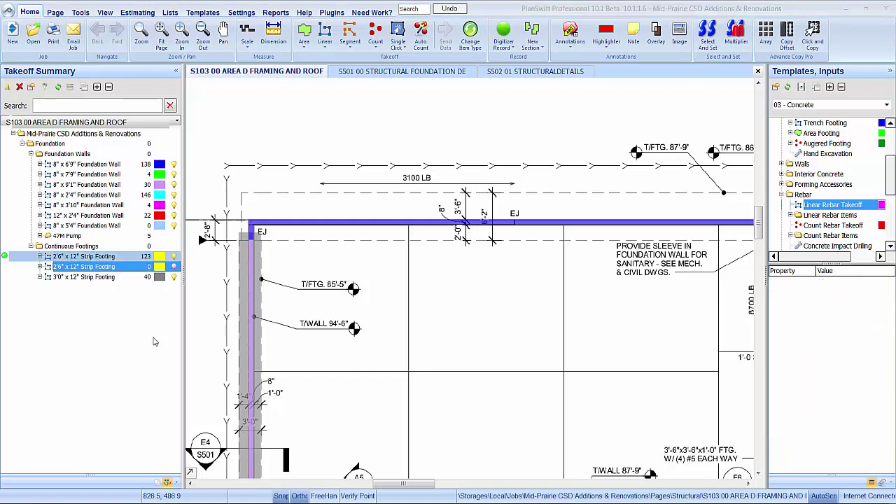
# Set the duplicated strip footing's width to 6.17 ft and its color to light green
pyautogui.doubleClick(84, 267)
pyautogui.click(381, 208)
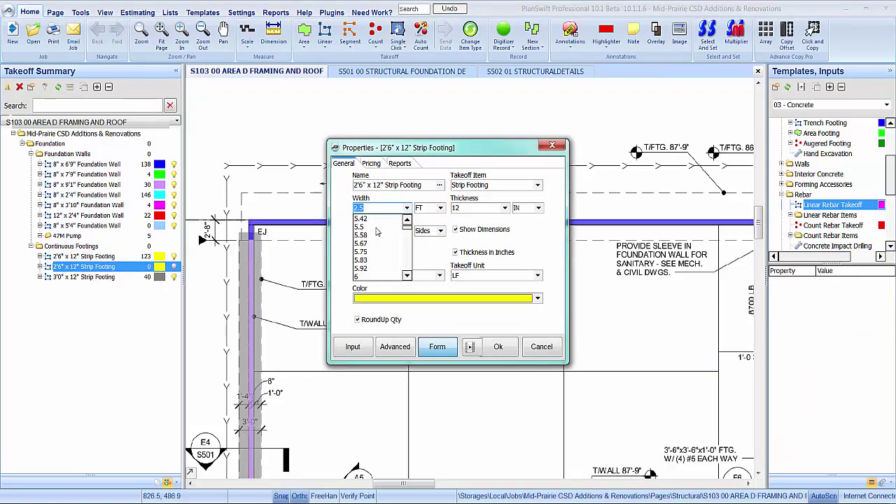
pyautogui.press('Return')
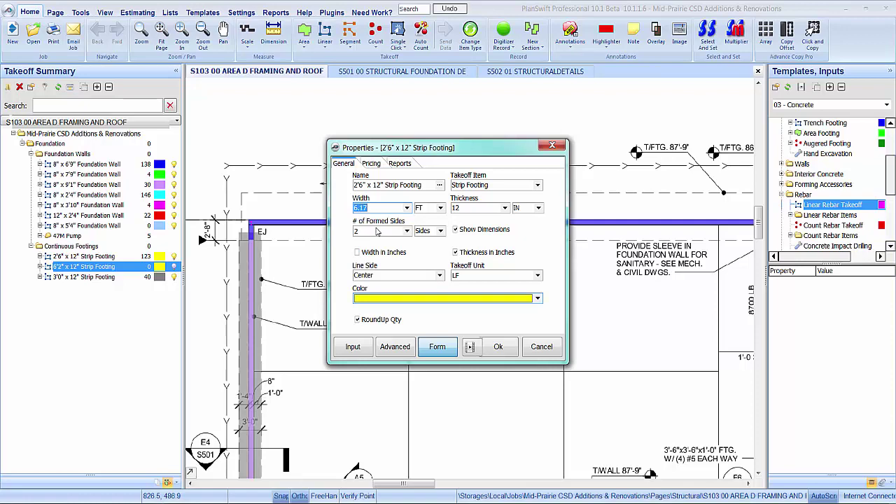
pyautogui.click(389, 299)
pyautogui.click(384, 357)
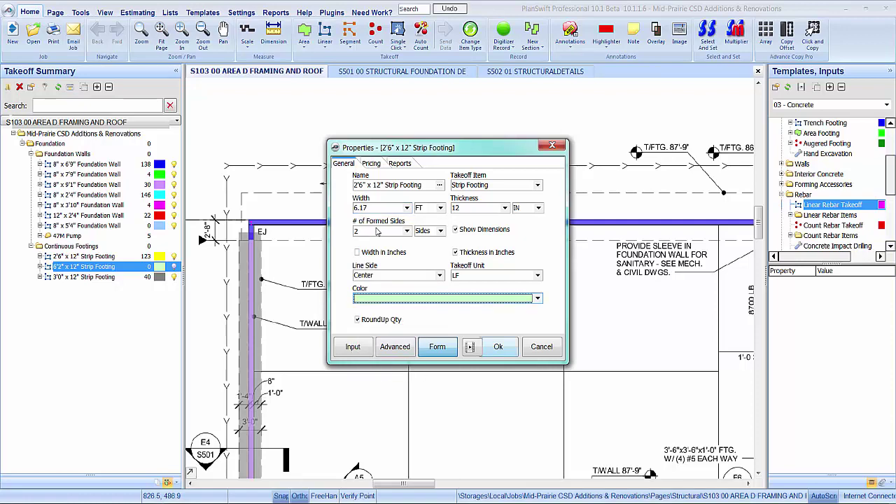
pyautogui.press('Return')
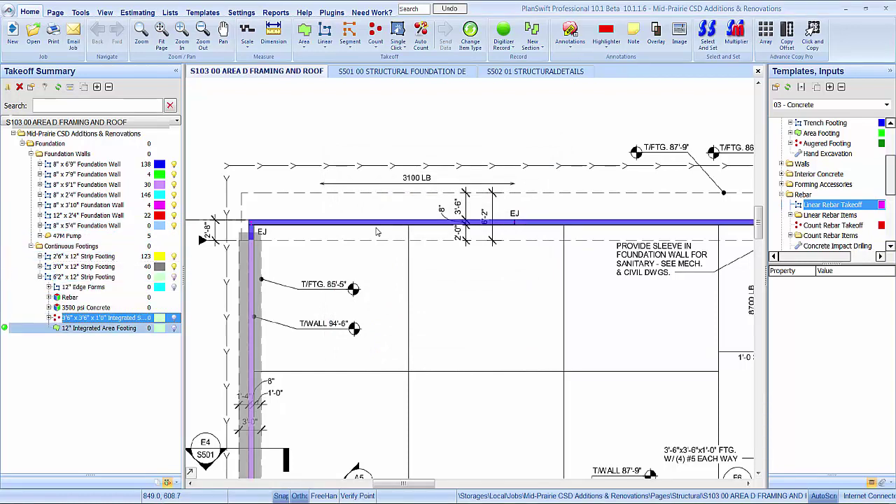
# Delete the 3'6" x 3'6" x 1'0" integrated footing and the 12" Integrated Area Footing from the 6'2" x 12" Strip Footing
pyautogui.press('Menu')
pyautogui.press('Down')
pyautogui.press('Down')
pyautogui.press('Down')
pyautogui.press('Down')
pyautogui.press('Return')
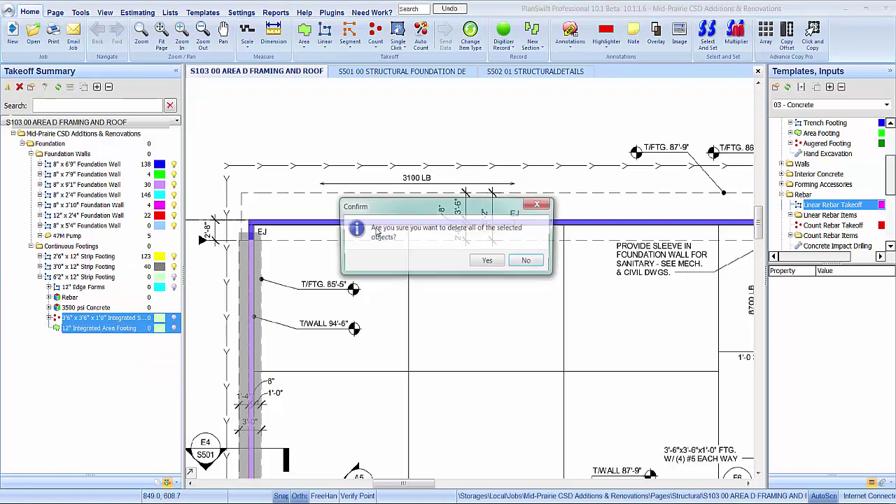
pyautogui.press('Return')
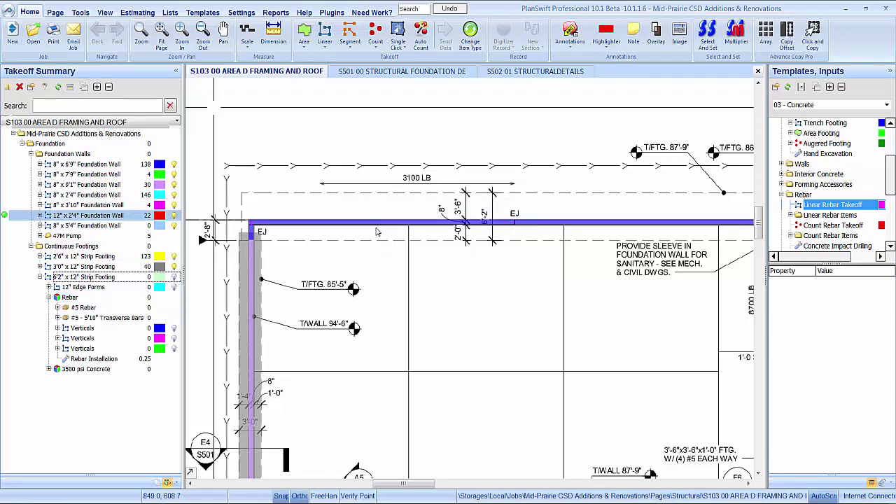
# Consult the S501 footing detail and set the 6'2" x 12" footing's Rebar assembly to 2 grids
pyautogui.hotkey('ctrl', 'Tab')
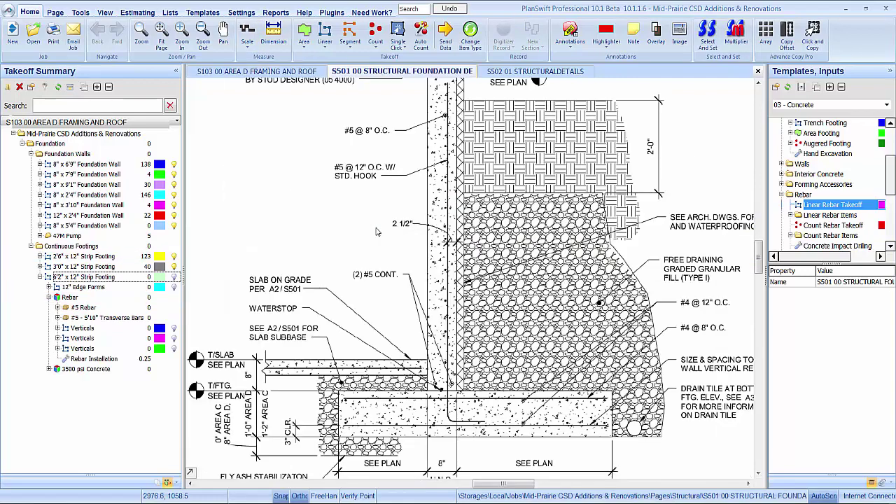
pyautogui.rightClick(90, 296)
pyautogui.click(115, 302)
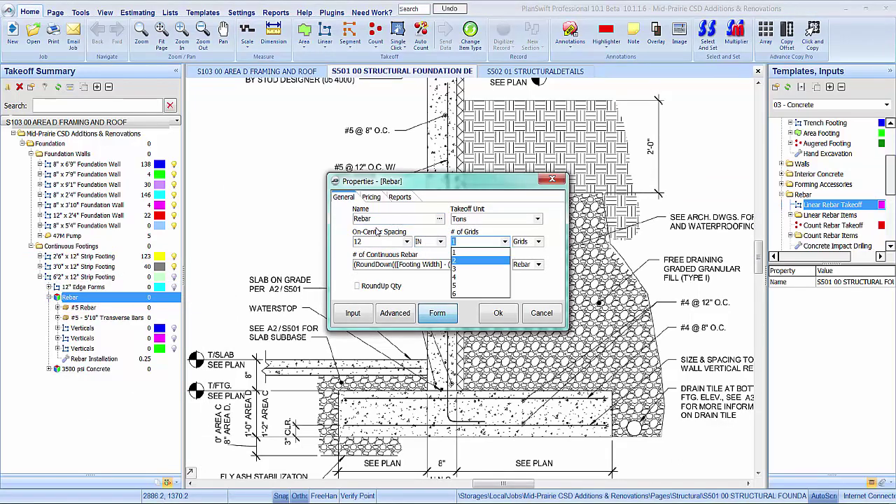
pyautogui.click(498, 313)
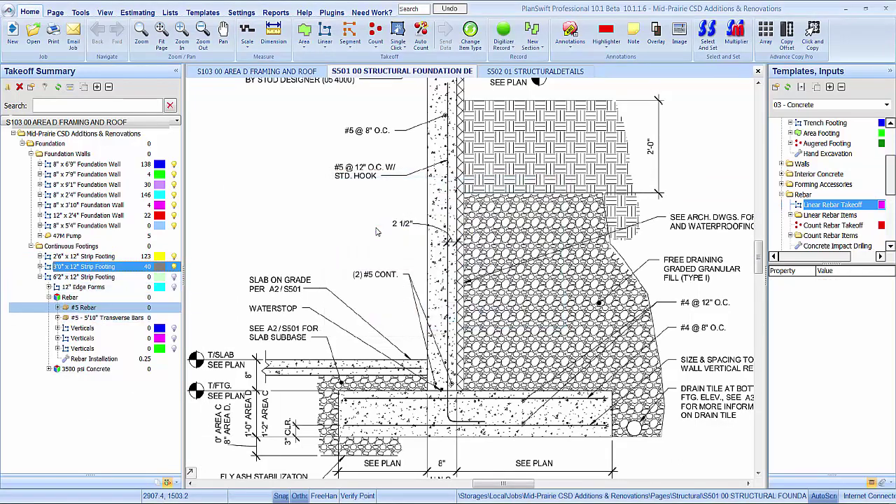
# Change the material of the 6'2" x 12" footing's continuous rebar to #4 Rebar
pyautogui.rightClick(106, 308)
pyautogui.click(133, 318)
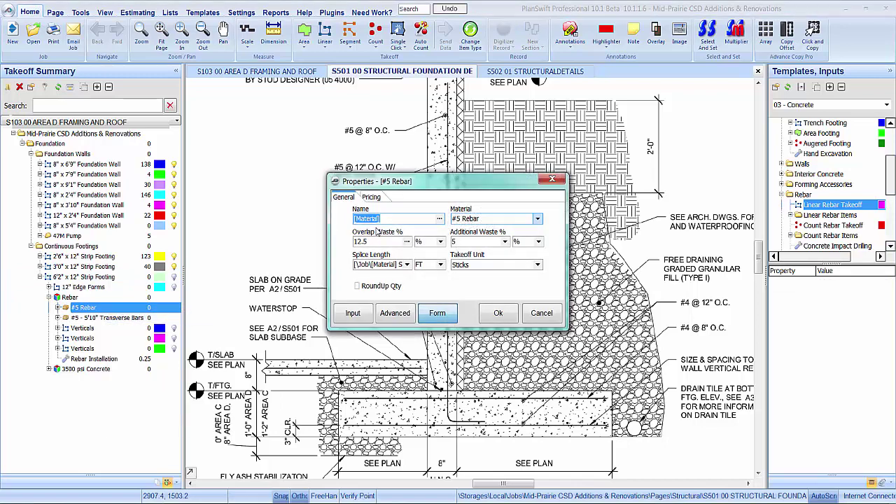
pyautogui.click(537, 218)
pyautogui.click(467, 252)
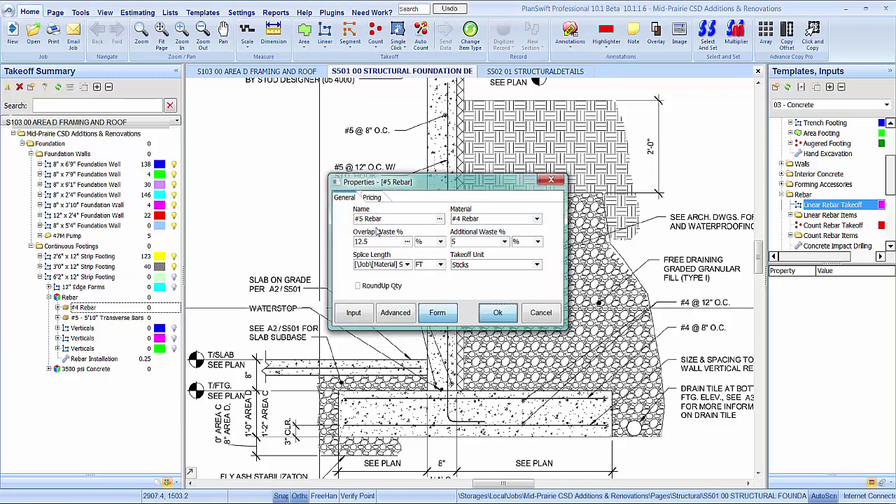
pyautogui.click(497, 312)
# Set the 6'2" x 12" footing's transverse bars to #4 Rebar at 8 in on-center spacing
pyautogui.rightClick(105, 318)
pyautogui.click(126, 326)
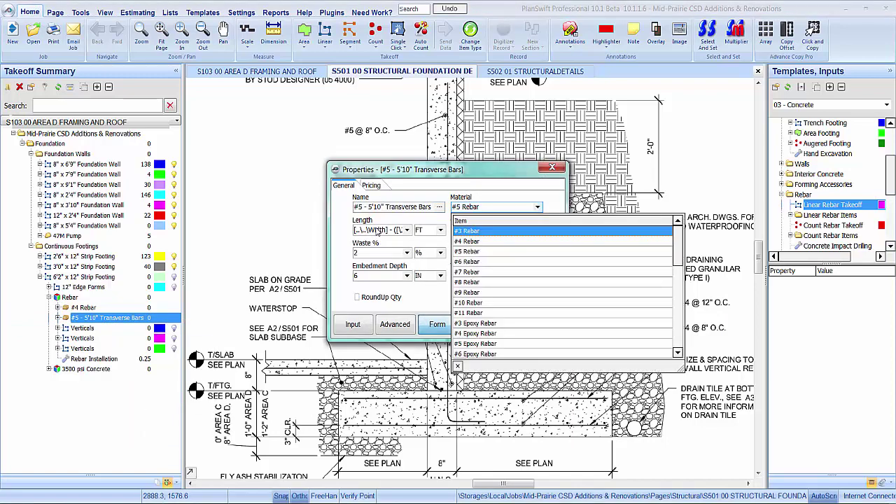
pyautogui.press('Down')
pyautogui.press('Return')
pyautogui.press('Tab')
pyautogui.hotkey('alt', 'Down')
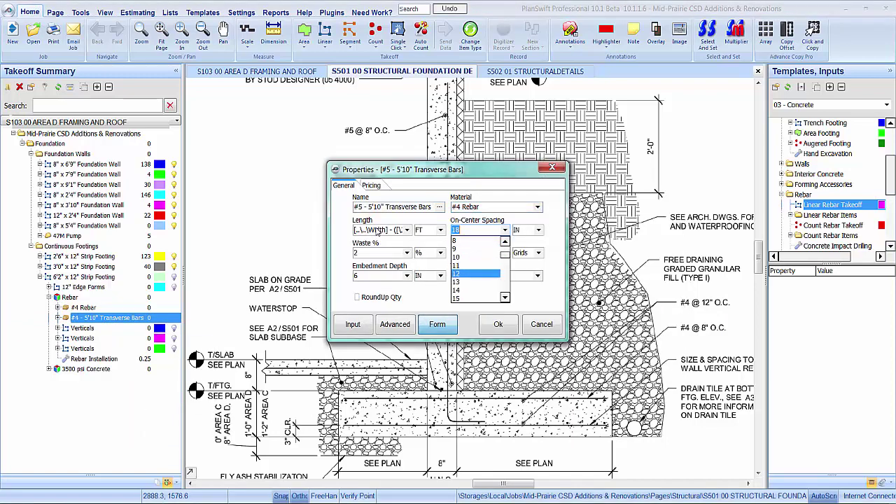
pyautogui.press('Return')
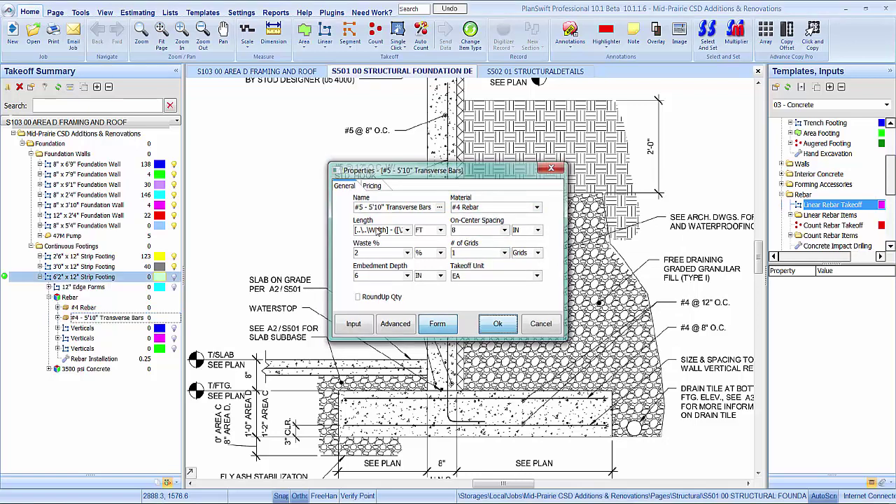
# Duplicate the #4 transverse bars item within the 6'2" x 12" footing's rebar
pyautogui.hotkey('shift', 'F10')
pyautogui.press('Down')
pyautogui.press('Down')
pyautogui.press('Down')
pyautogui.press('Down')
pyautogui.press('Down')
pyautogui.press('Return')
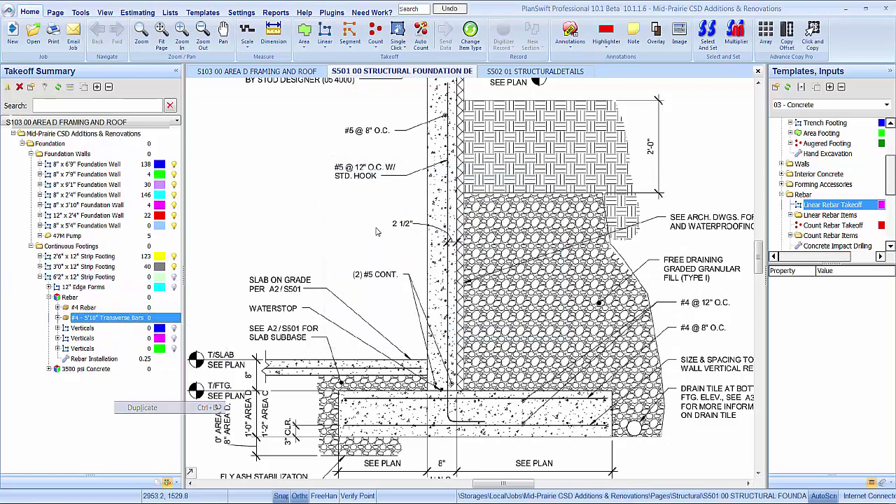
# Set the duplicated transverse bars to #5 Rebar at 12 in on-center spacing
pyautogui.hotkey('ctrl', 'v')
pyautogui.press('Return')
pyautogui.press('Tab')
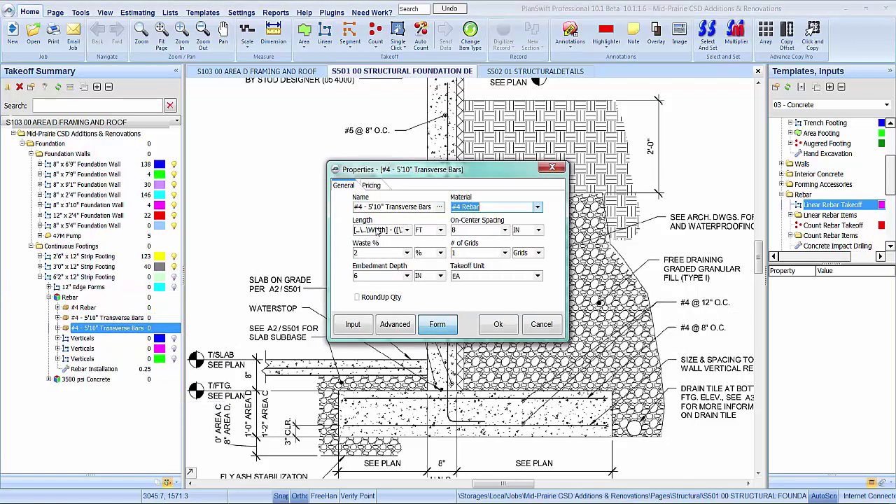
pyautogui.hotkey('alt', 'Down')
pyautogui.press('Down')
pyautogui.press('Down')
pyautogui.press('Return')
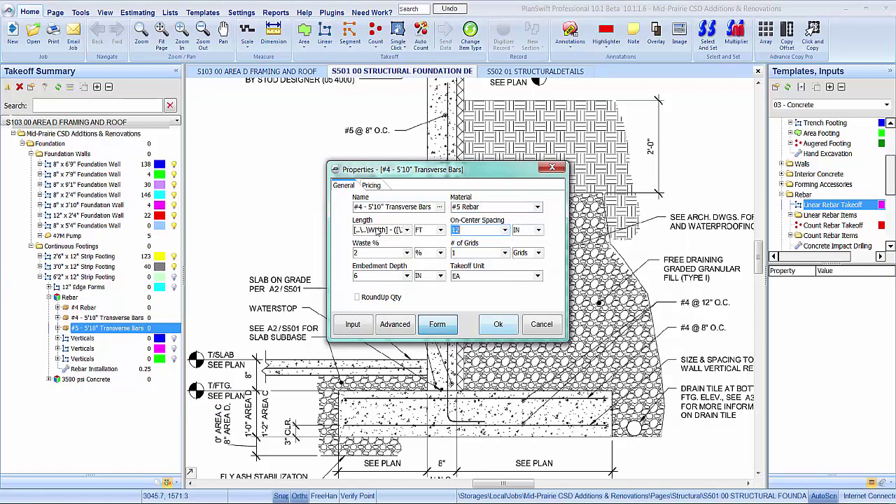
pyautogui.press('Return')
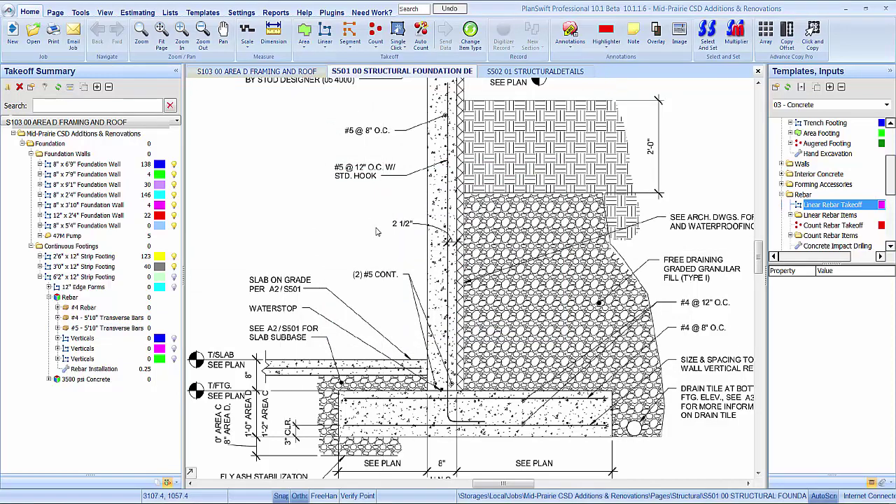
# On S103, start the 6'2" x 12" footing at grids A and 1, offset 4" east and 2'1" north from the 3'0" footing's northwest corner
pyautogui.hotkey('ctrl', 'shift', 'Tab')
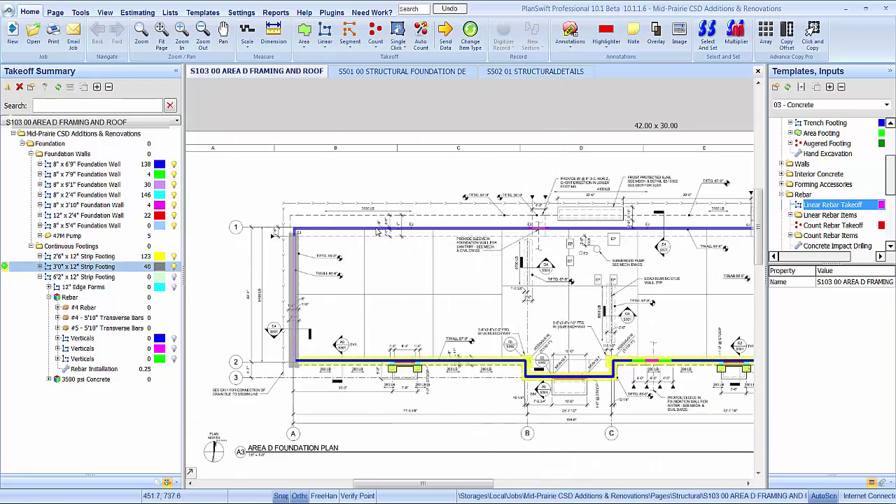
pyautogui.click(84, 277)
pyautogui.scroll(8, 377, 231)
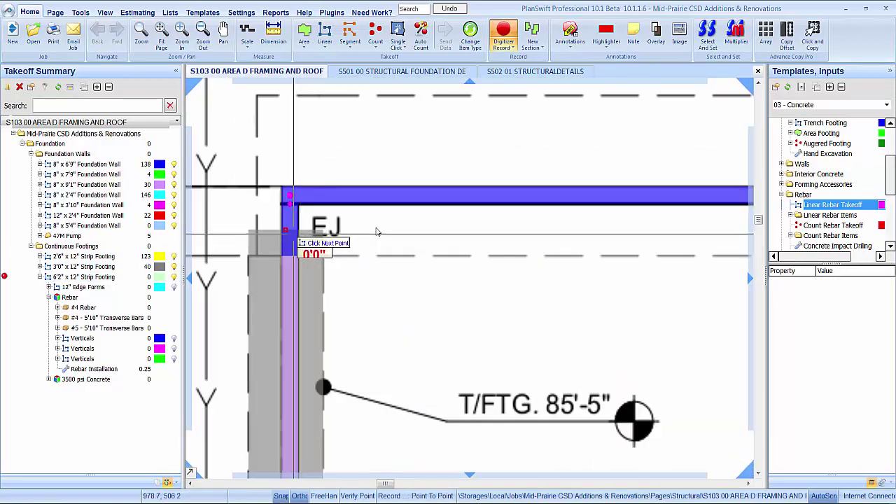
pyautogui.click(376, 232)
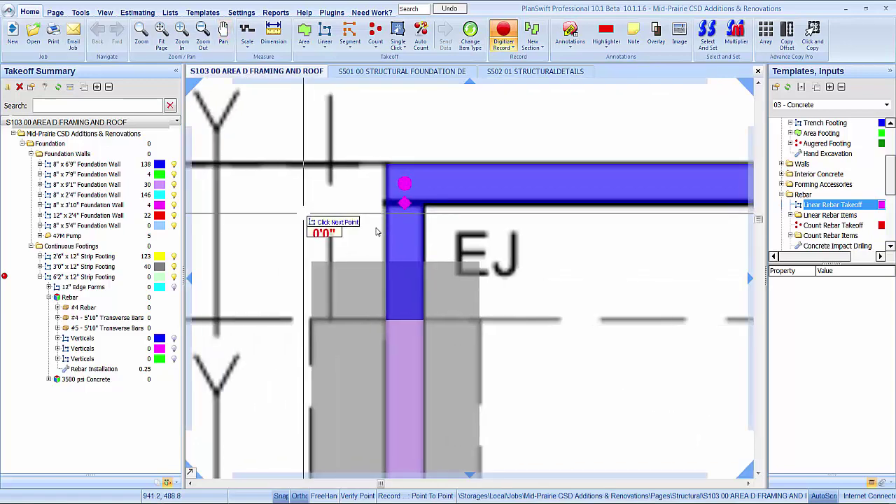
pyautogui.scroll(-1, 376, 232)
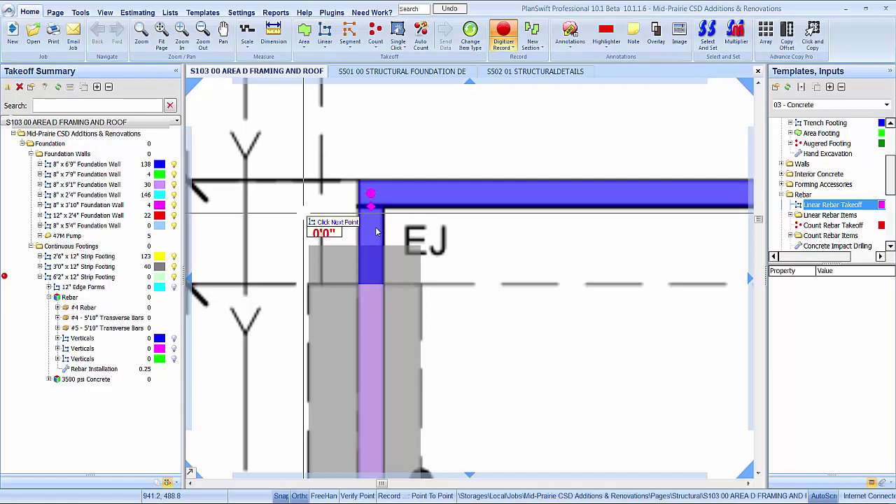
pyautogui.scroll(2, 376, 232)
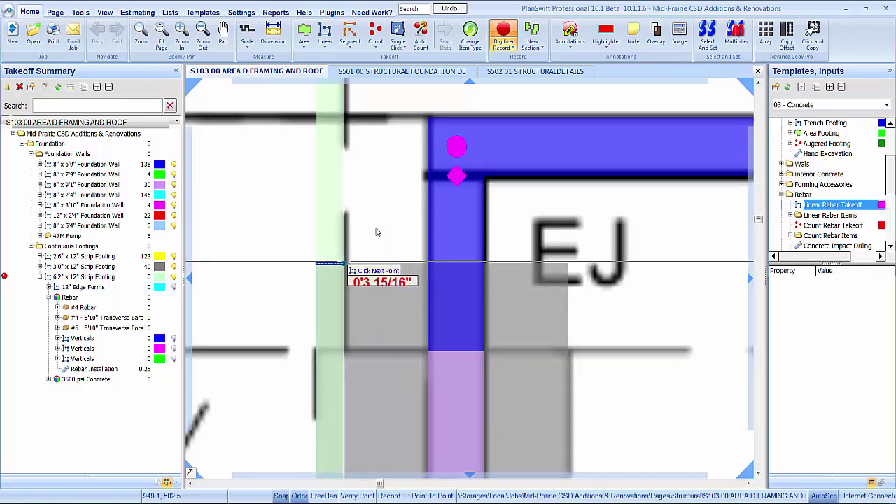
pyautogui.write('4')
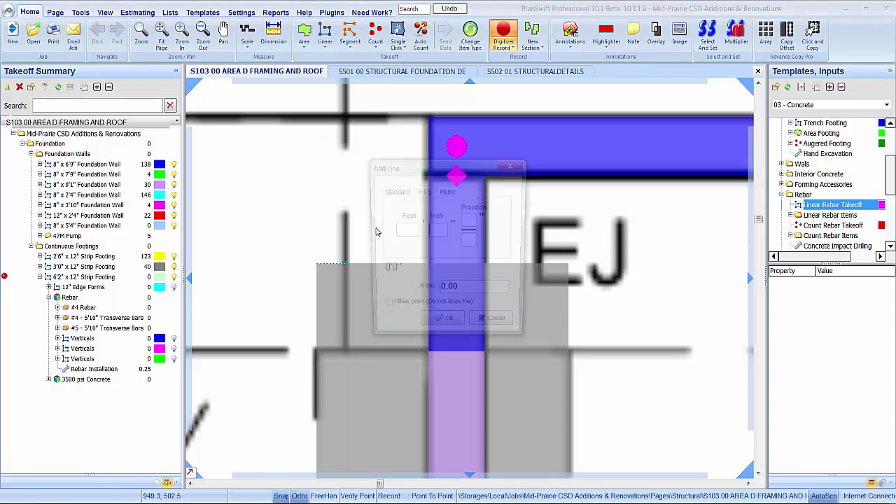
pyautogui.press('Return')
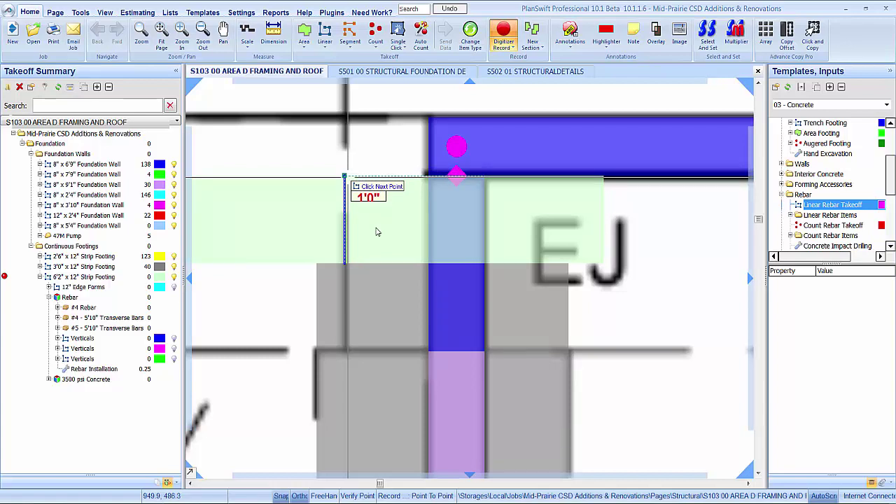
pyautogui.write('2')
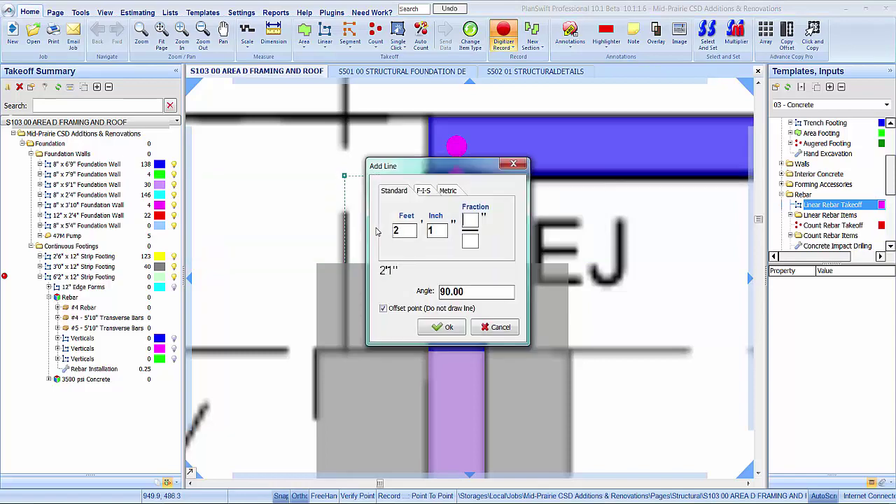
pyautogui.press('Return')
# Digitize about 74 ft of the 6'2" x 12" footing along the grid 1 wall, ending at the start of the 4'-0" section
pyautogui.scroll(-3, 376, 232)
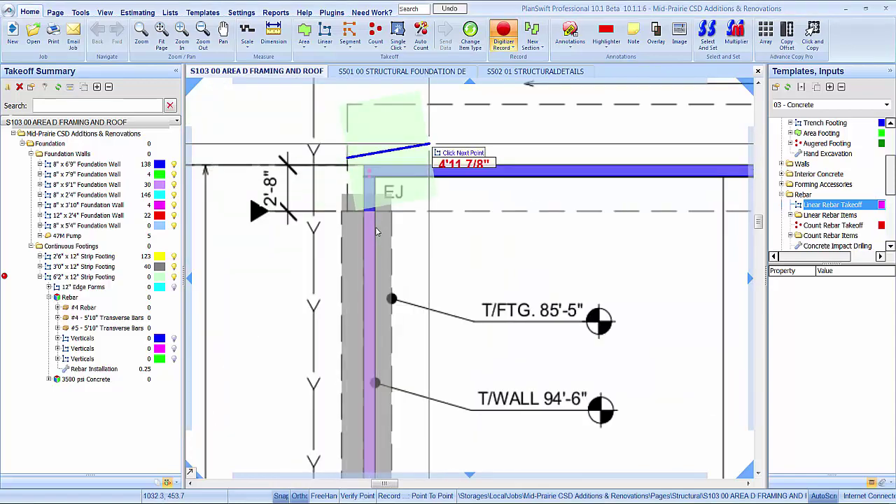
pyautogui.scroll(2, 376, 232)
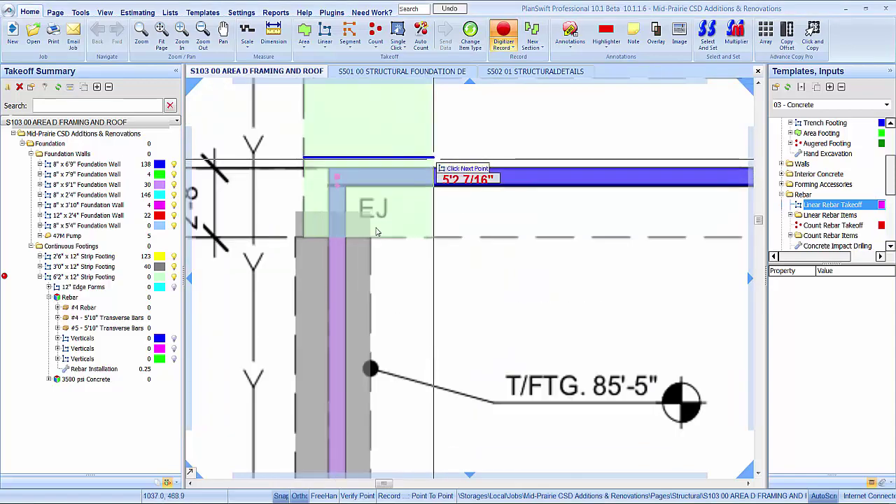
pyautogui.scroll(-3, 376, 232)
pyautogui.scroll(1, 376, 231)
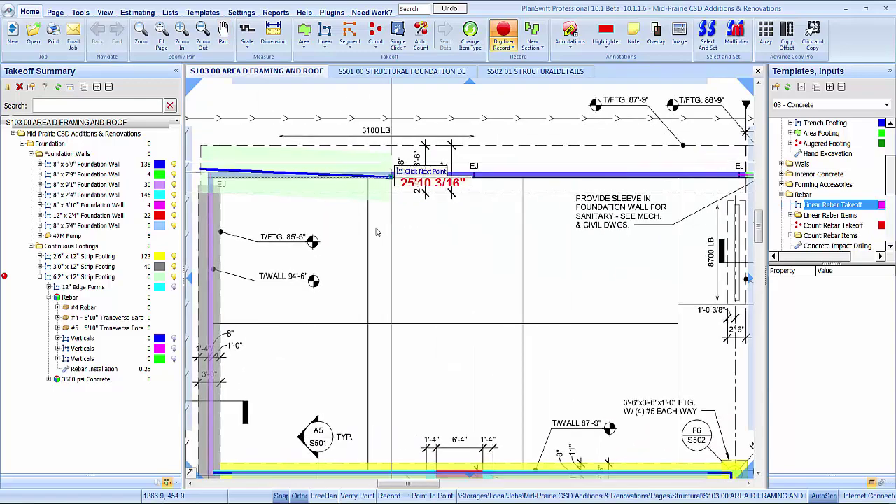
pyautogui.scroll(-2, 376, 232)
pyautogui.scroll(4, 375, 232)
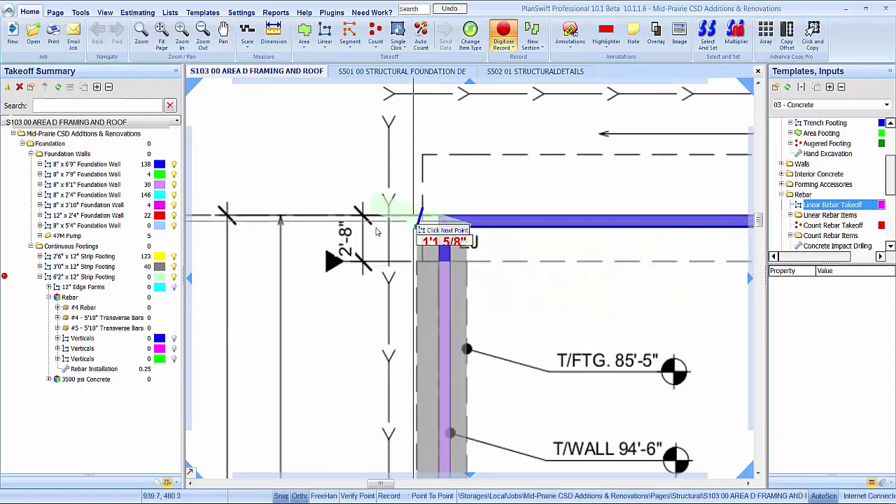
pyautogui.scroll(-3, 376, 231)
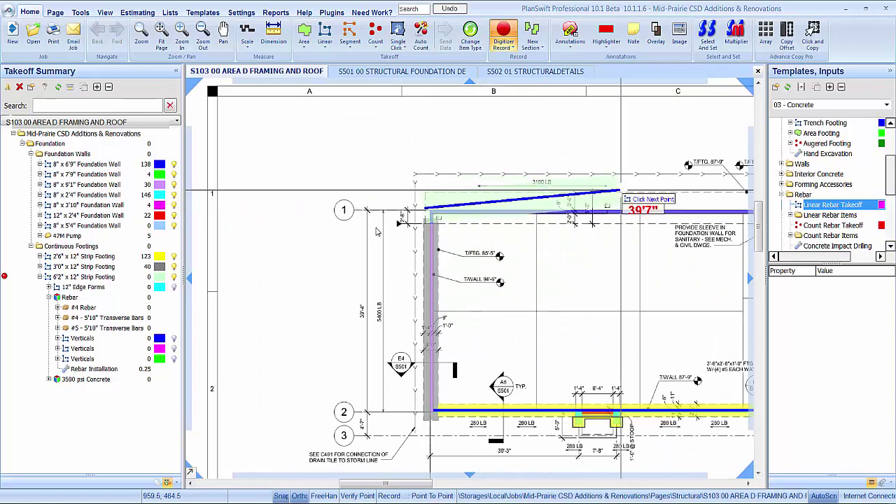
pyautogui.scroll(3, 376, 231)
pyautogui.scroll(2, 376, 232)
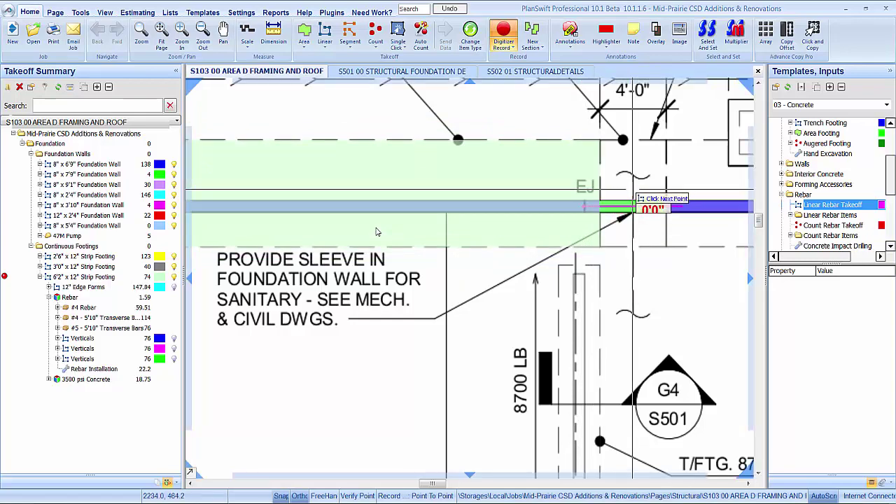
# Add a 4 ft segment of the 6'2" x 12" footing eastward across the 4'-0" section at the sanitary sleeve
pyautogui.click(600, 194)
pyautogui.write('4')
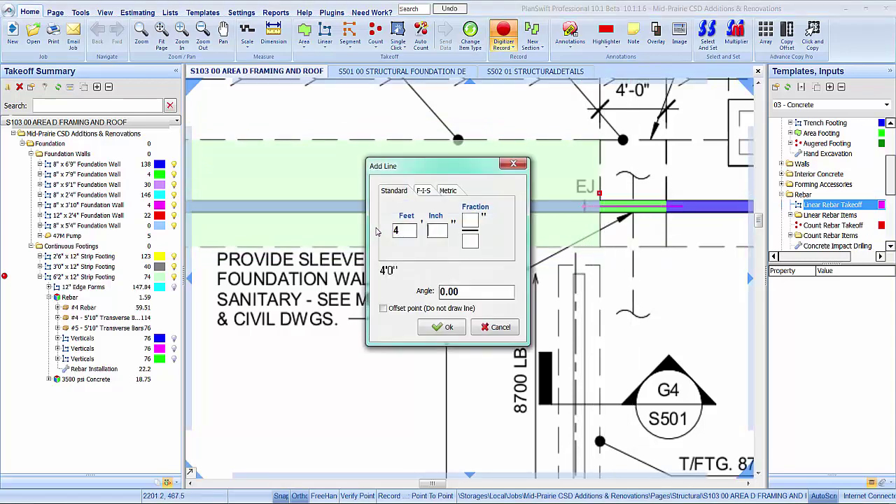
pyautogui.press('Return')
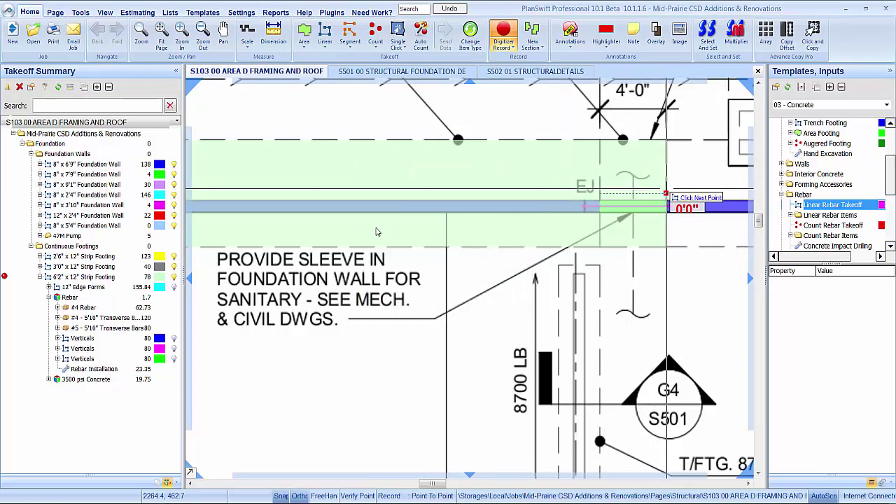
# Digitize the 6'2" x 12" footing from the 4'-0" section east to the expansion joint where the 9'-6" frost protected slab starts
pyautogui.scroll(-3, 376, 231)
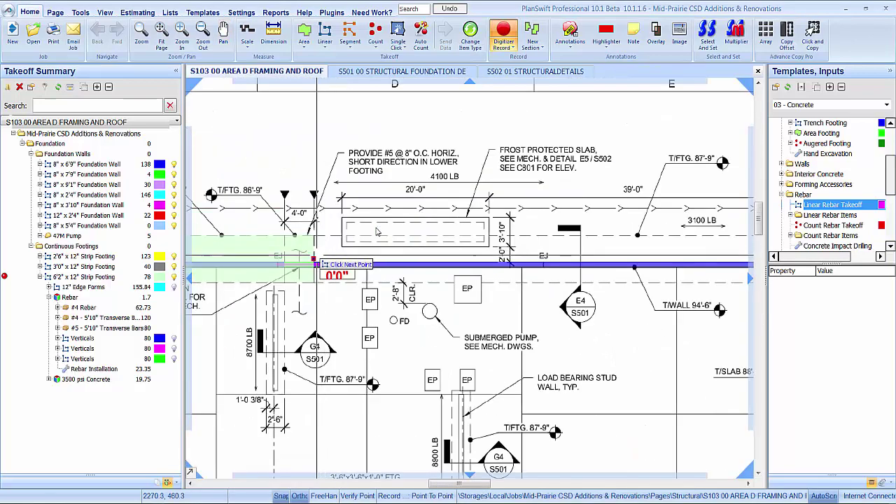
pyautogui.scroll(-2, 376, 232)
pyautogui.scroll(6, 376, 232)
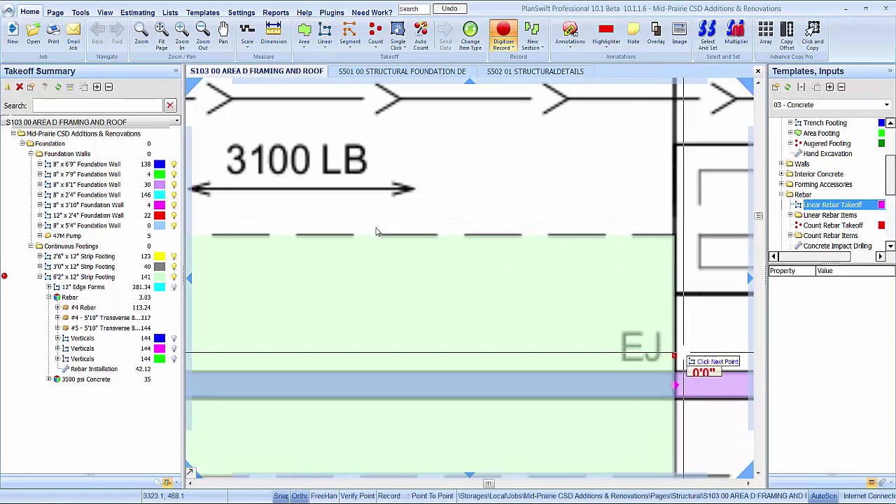
# Digitize the last 6'2" x 12" footing segment from that expansion joint to the building's northeast corner and finish recording
pyautogui.scroll(-3, 376, 232)
pyautogui.scroll(-1, 376, 231)
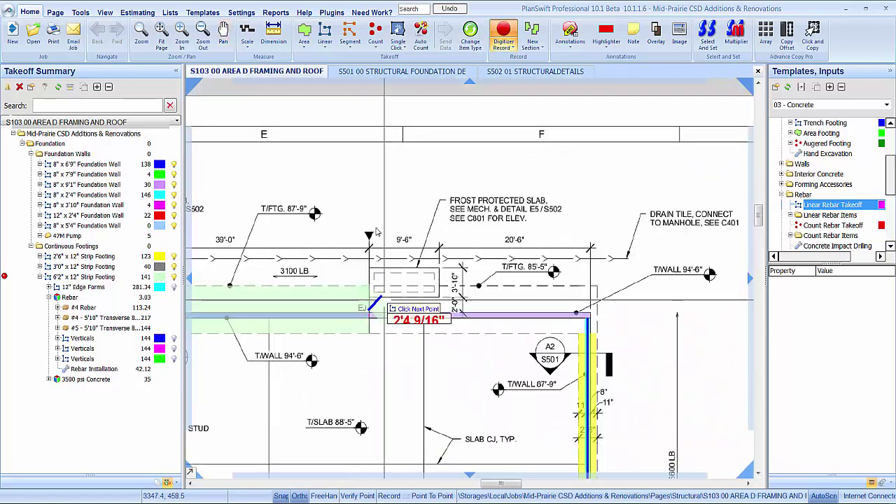
pyautogui.scroll(5, 376, 231)
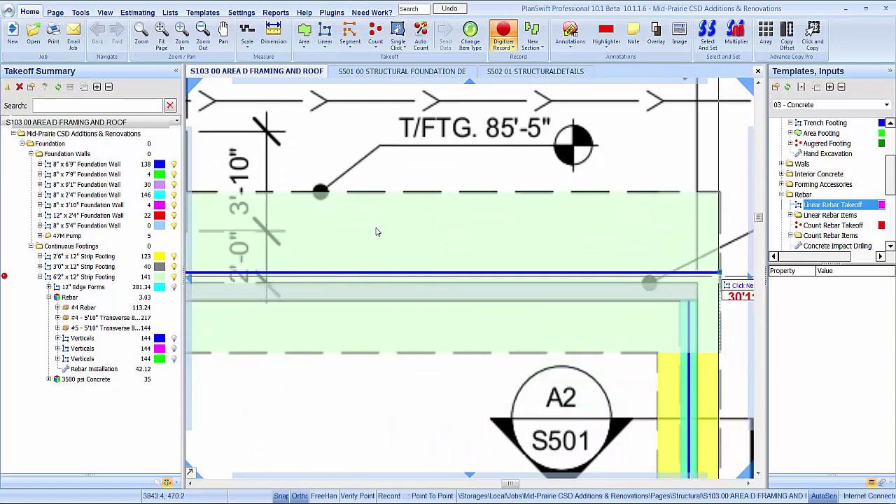
pyautogui.scroll(-2, 376, 232)
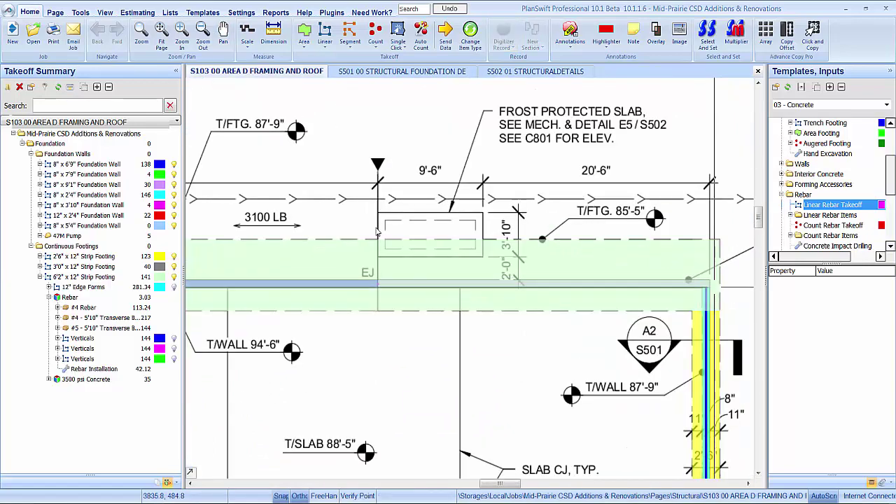
# Send the 6'2" x 12" footing sections along grid 1 to the back, behind the foundation walls
pyautogui.click(376, 232)
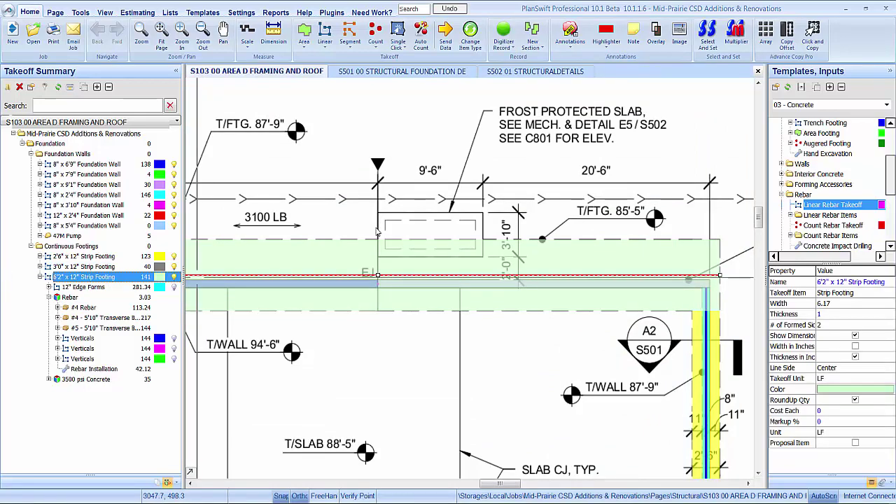
pyautogui.rightClick(375, 232)
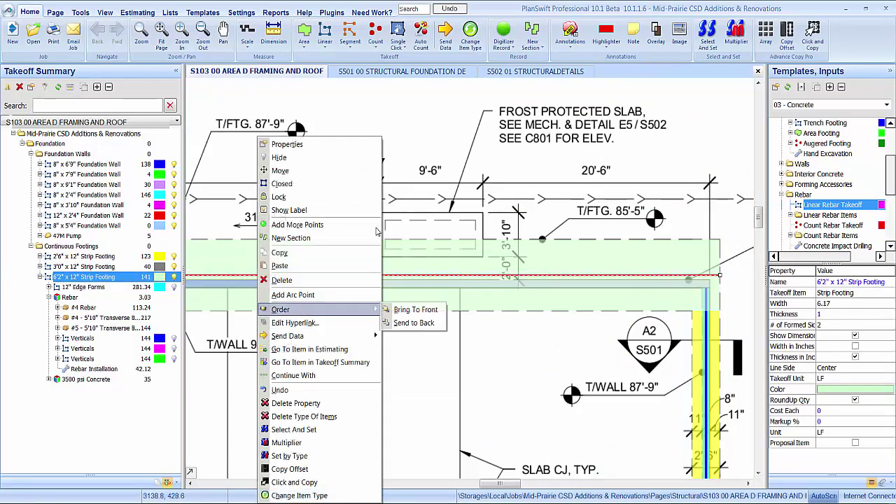
pyautogui.press('Return')
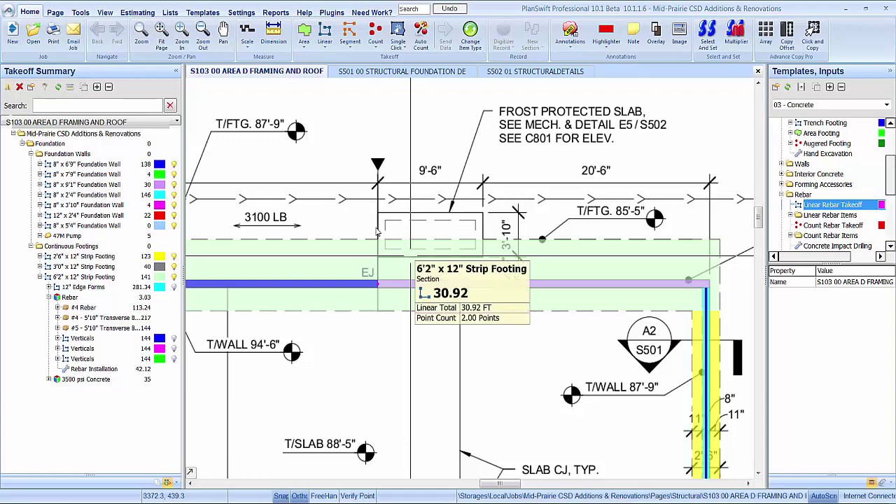
# Extend the easternmost 6'2" x 12" footing section 1 ft west past the expansion joint
pyautogui.click(376, 231)
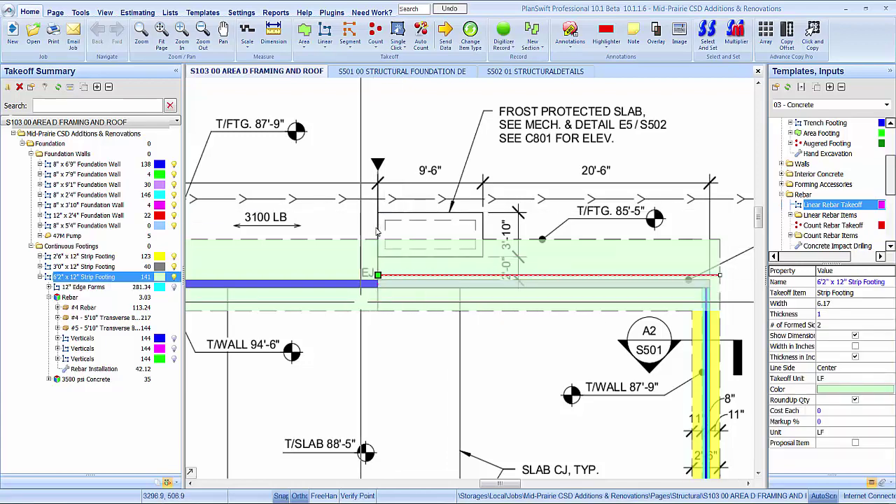
pyautogui.press('Left')
pyautogui.press('Return')
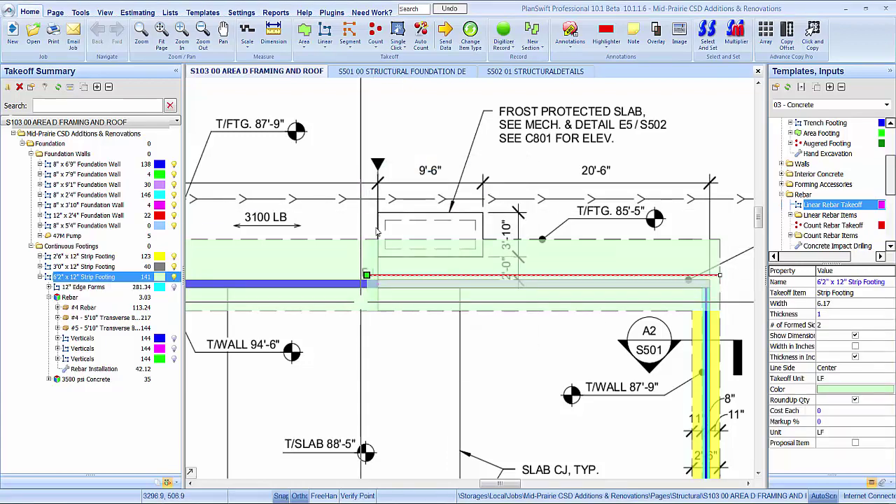
# Extend the 4'-0" footing section at the sanitary sleeve by 1 ft at both its east and west ends
pyautogui.scroll(-5, 376, 231)
pyautogui.scroll(5, 377, 231)
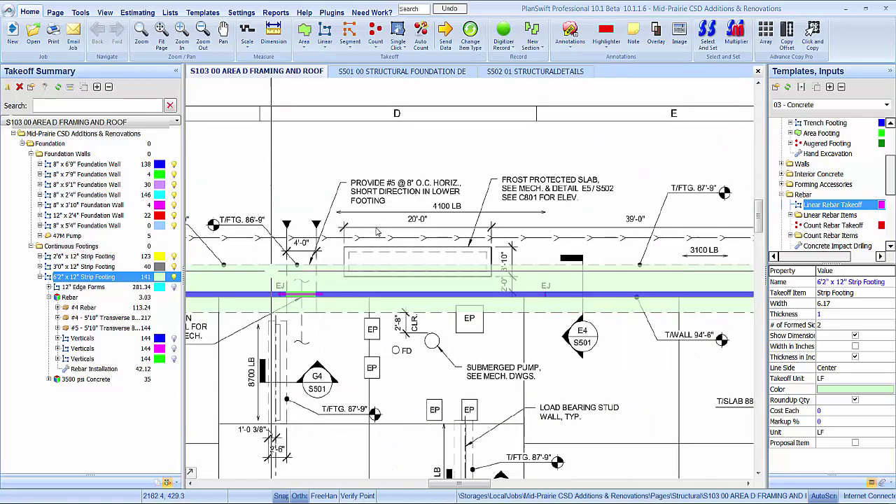
pyautogui.scroll(3, 377, 231)
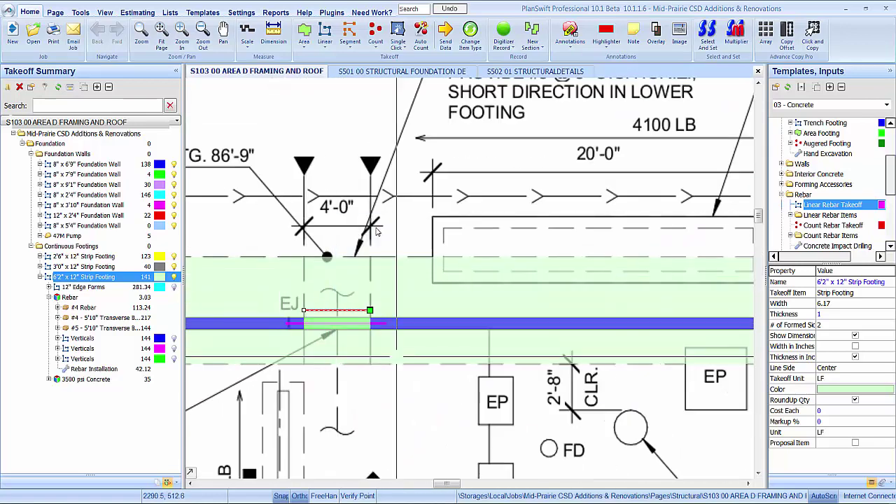
pyautogui.press('Right')
pyautogui.press('Return')
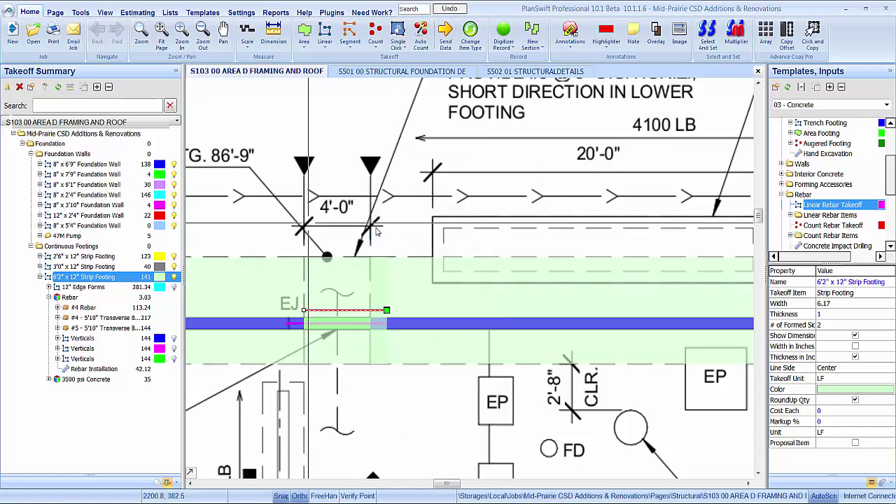
pyautogui.press('Left')
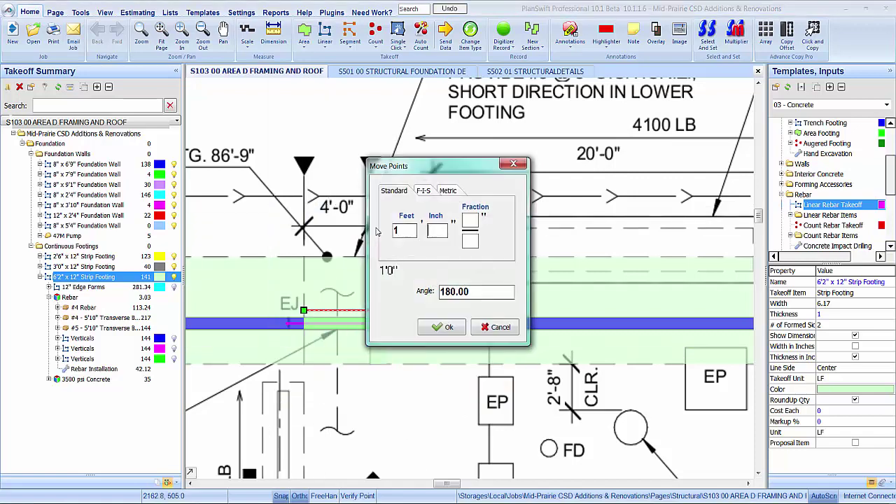
pyautogui.press('Return')
pyautogui.scroll(-4, 377, 231)
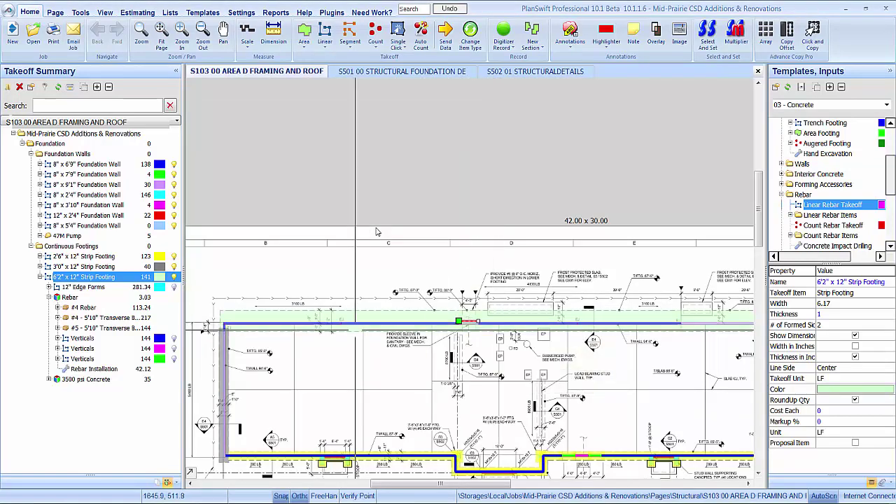
pyautogui.press('Escape')
# Set the vertical length of the #5 bars in the 6'2" x 12" footing's first Verticals item to 7.33 ft
pyautogui.scroll(-3, 377, 231)
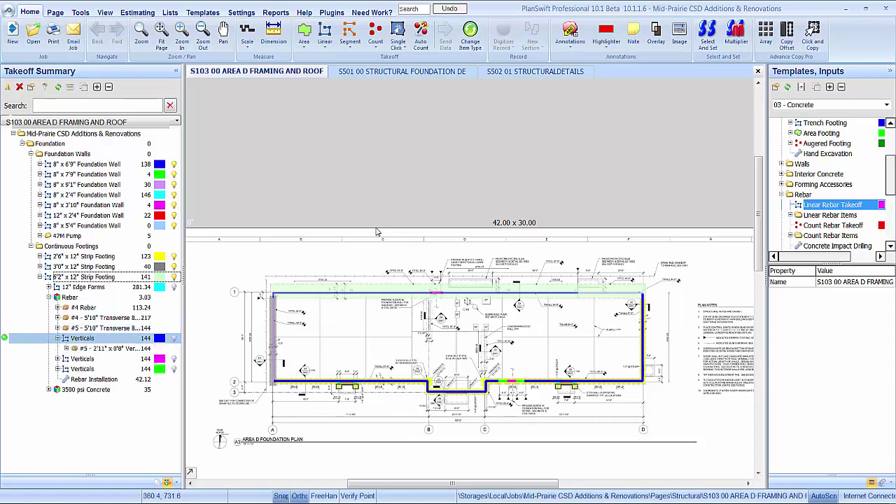
pyautogui.doubleClick(105, 348)
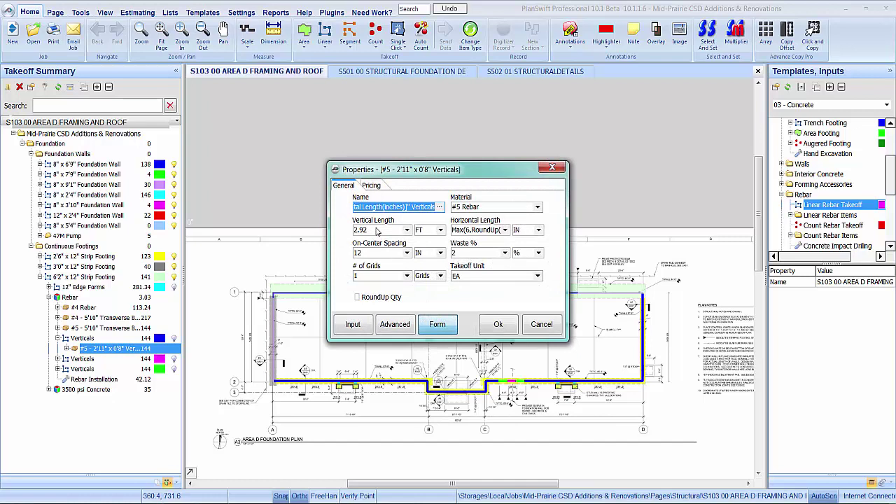
pyautogui.click(376, 232)
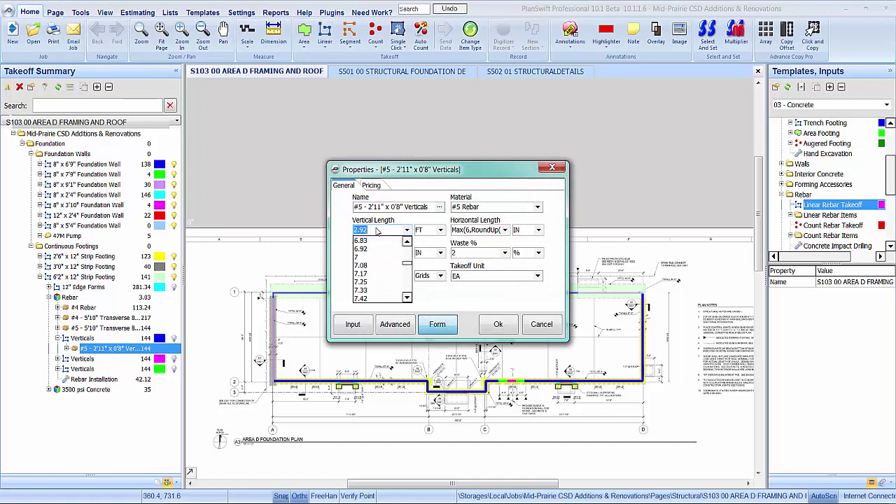
pyautogui.press('Return')
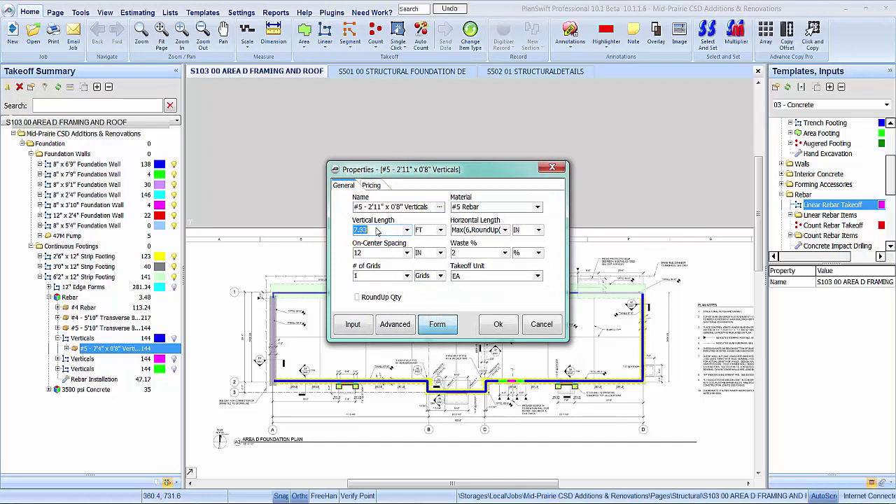
pyautogui.press('Return')
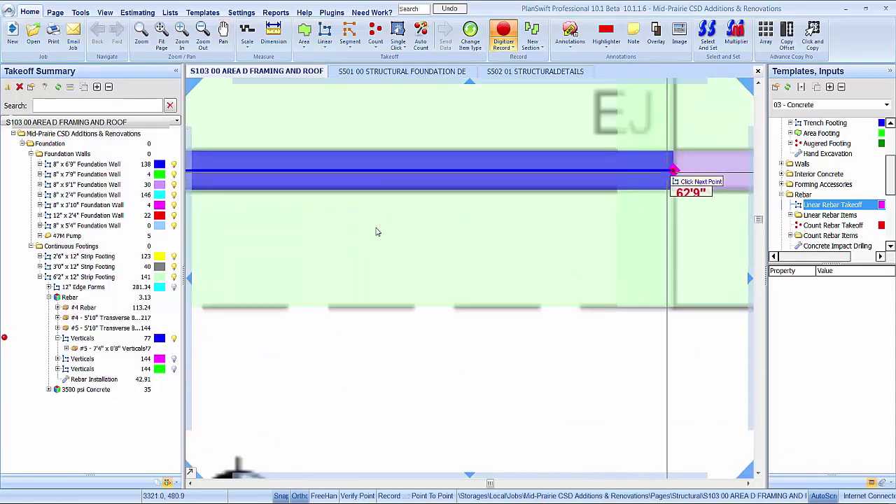
# Finish recording the first Verticals item at the east expansion joint and change its color to magenta
pyautogui.press('Escape')
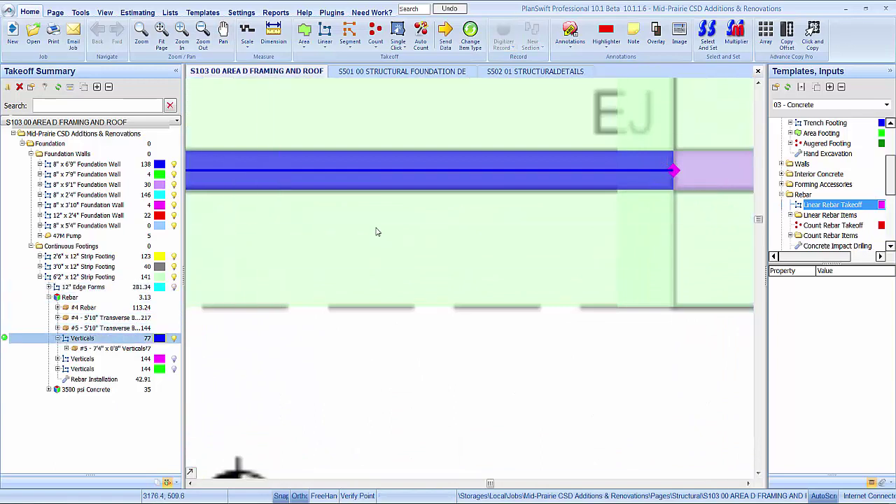
pyautogui.click(159, 338)
pyautogui.click(157, 376)
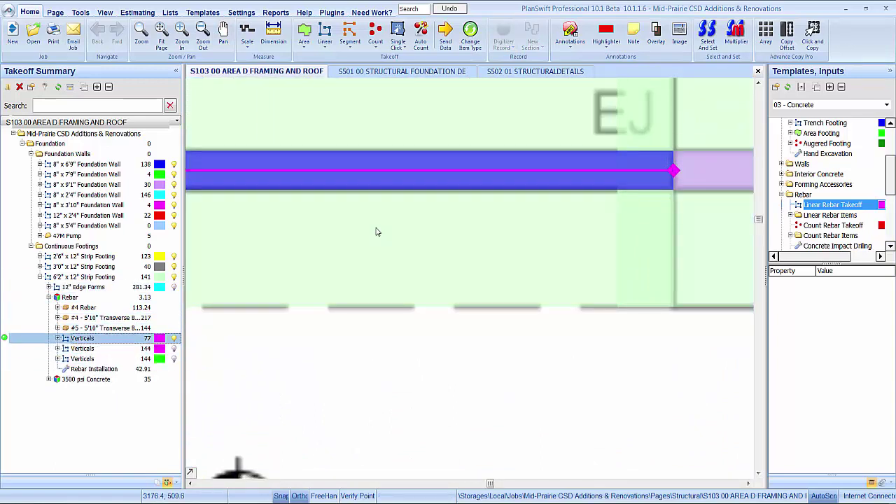
# Set the vertical length of the #5 bars in the 6'2" x 12" footing's second Verticals item to 8.33 ft
pyautogui.press('Down')
pyautogui.press('Right')
pyautogui.press('Down')
pyautogui.hotkey('shift', 'F10')
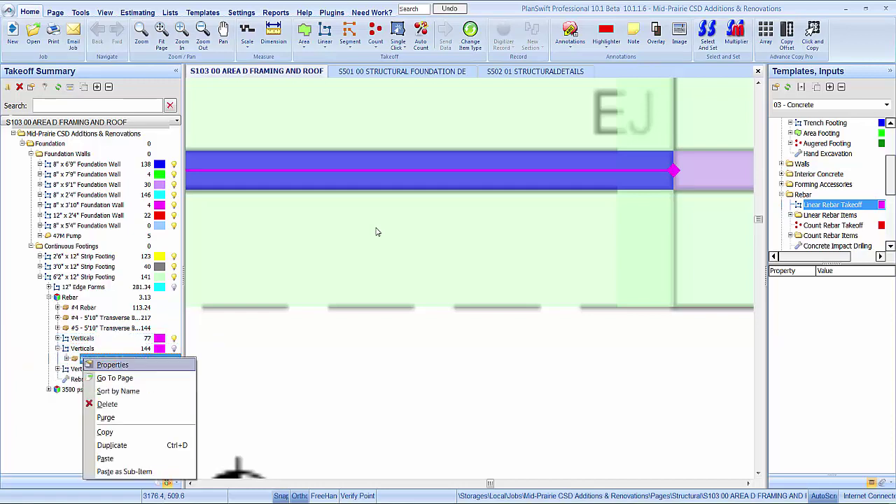
pyautogui.press('Escape')
pyautogui.press('Return')
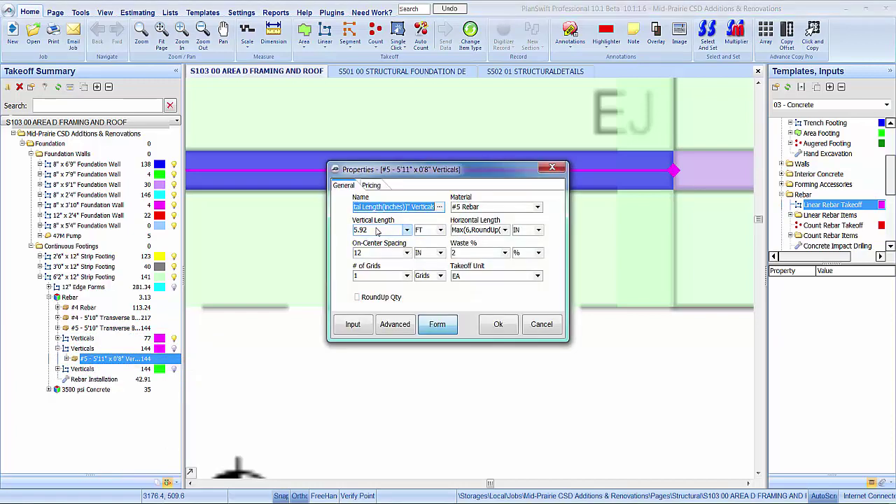
pyautogui.click(377, 231)
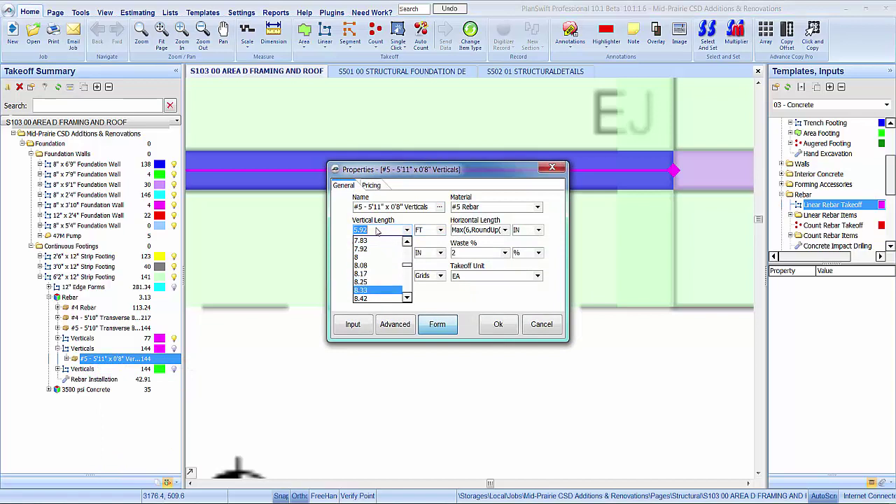
pyautogui.press('Return')
pyautogui.press('Return')
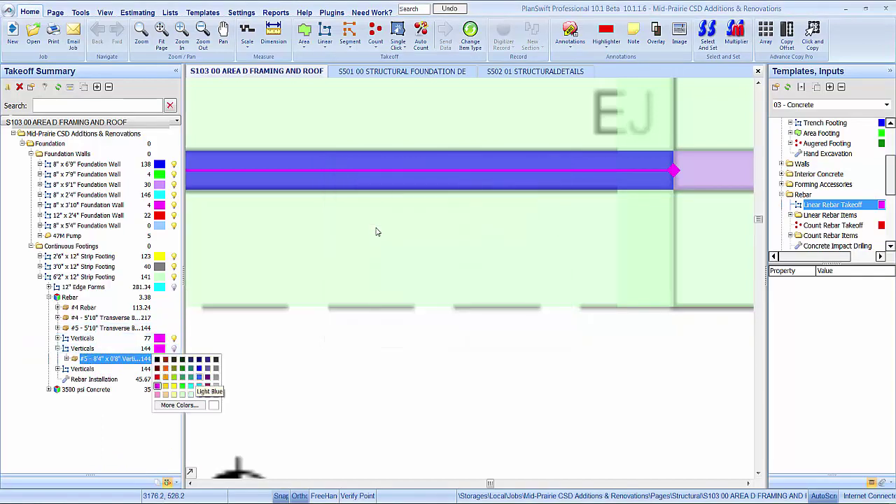
# Color the second Verticals item blue and digitize it across the 4'-0" wall section at the sanitary sleeve
pyautogui.press('Return')
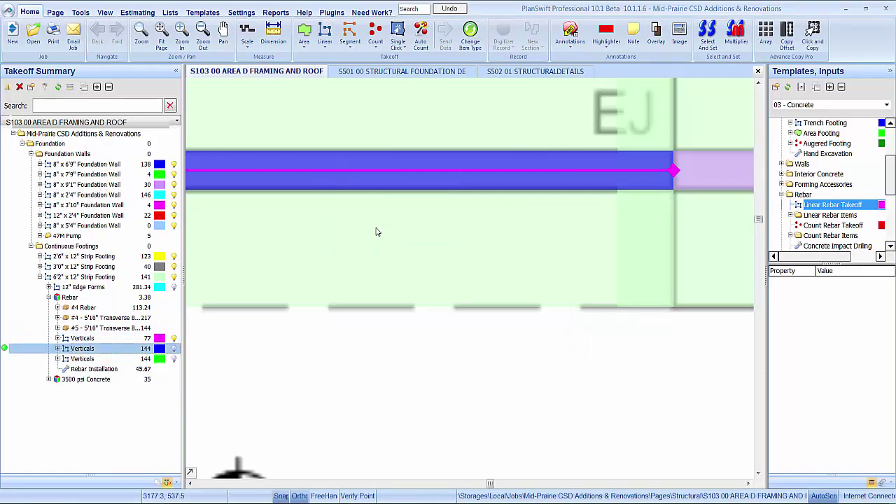
pyautogui.click(375, 232)
pyautogui.scroll(-5, 376, 232)
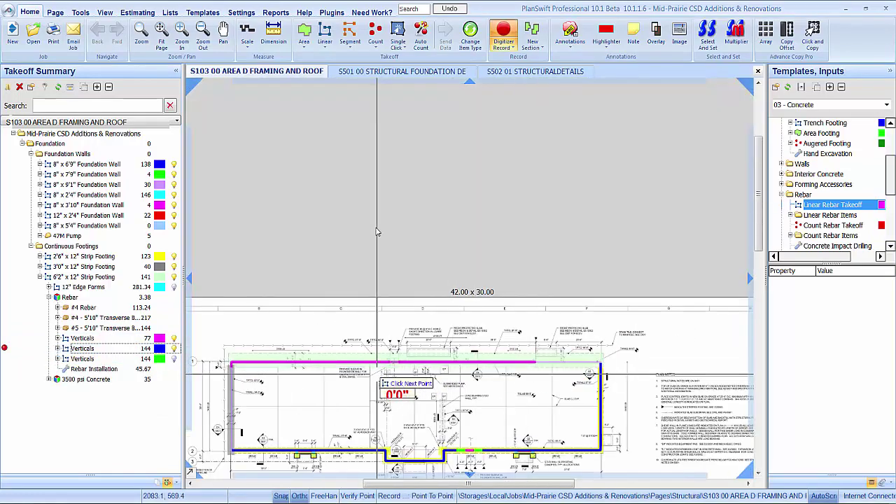
pyautogui.scroll(3, 376, 231)
pyautogui.scroll(3, 376, 231)
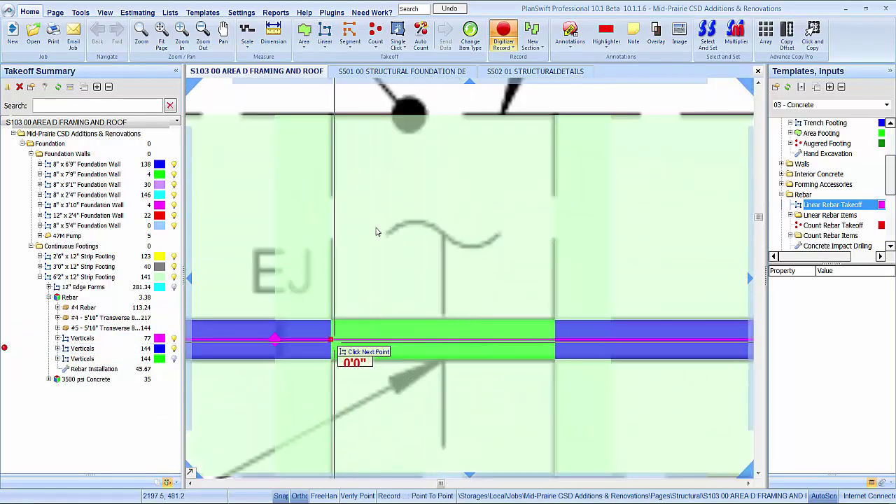
pyautogui.click(554, 339)
pyautogui.press('Escape')
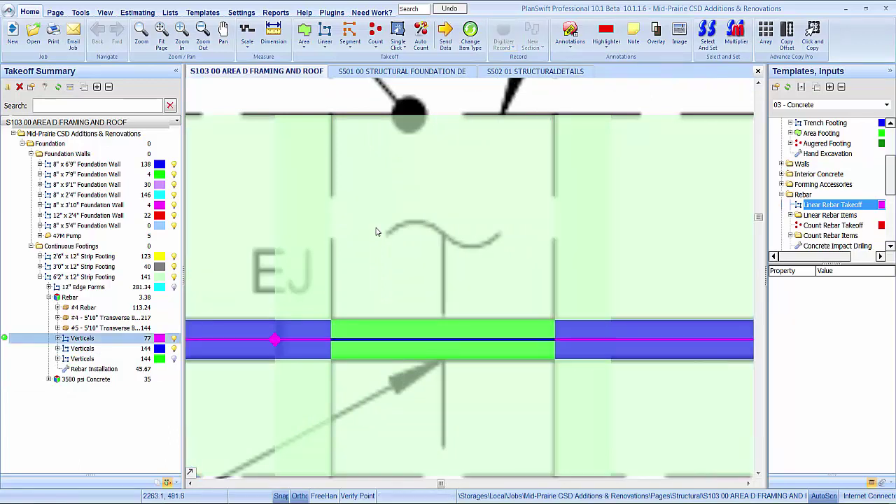
# Set the vertical length of the #5 bars in the 6'2" x 12" footing's third Verticals item to 9.67 ft
pyautogui.press('Down')
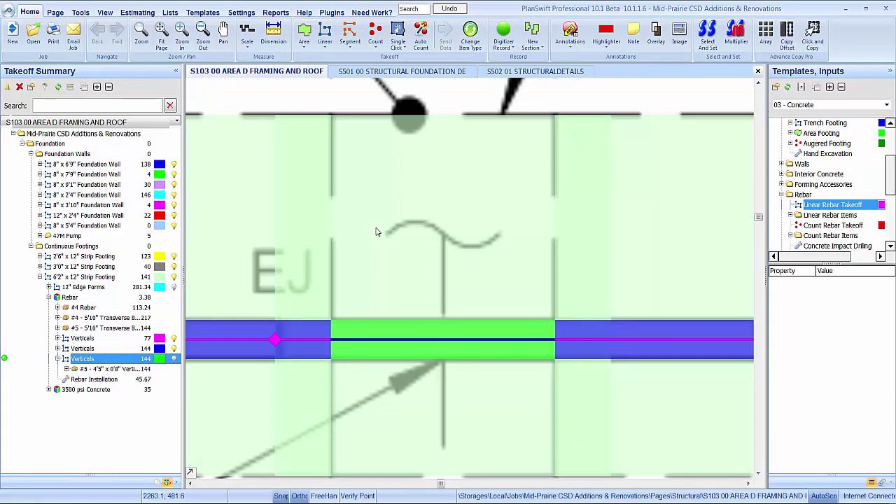
pyautogui.press('Down')
pyautogui.hotkey('shift', 'F10')
pyautogui.press('Down')
pyautogui.press('Return')
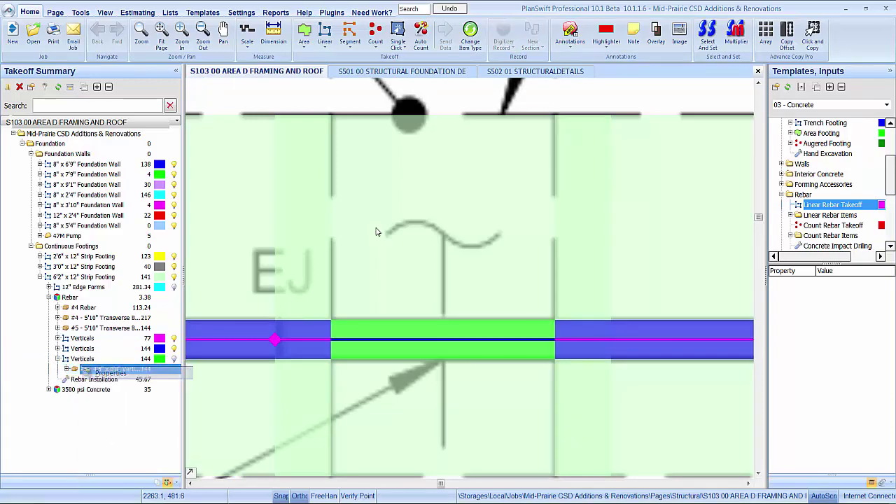
pyautogui.hotkey('alt', 'Down')
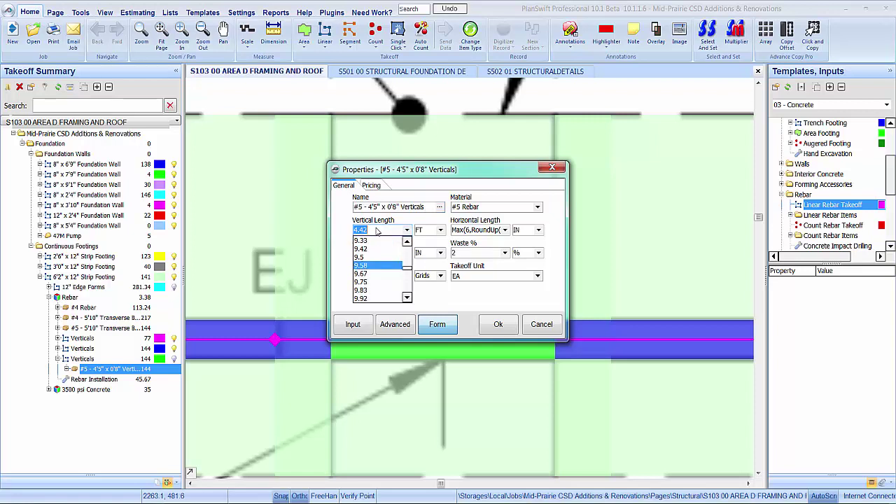
pyautogui.scroll(-1, 376, 232)
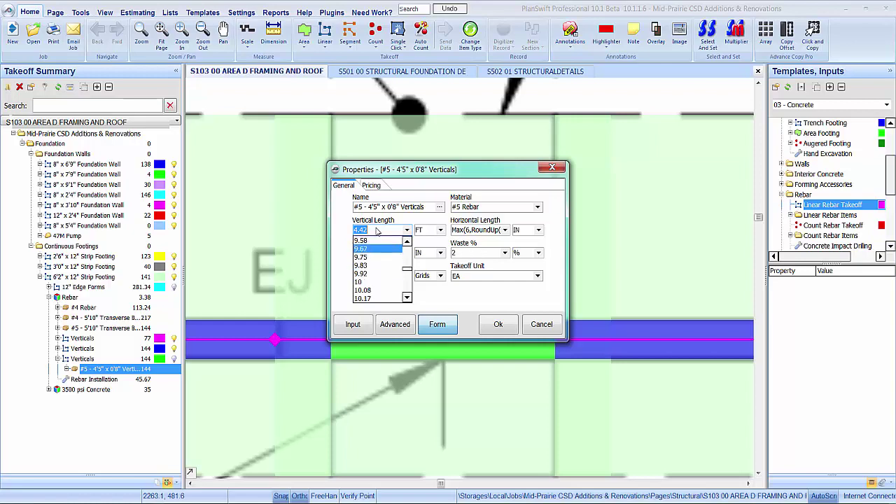
pyautogui.press('Return')
pyautogui.press('Return')
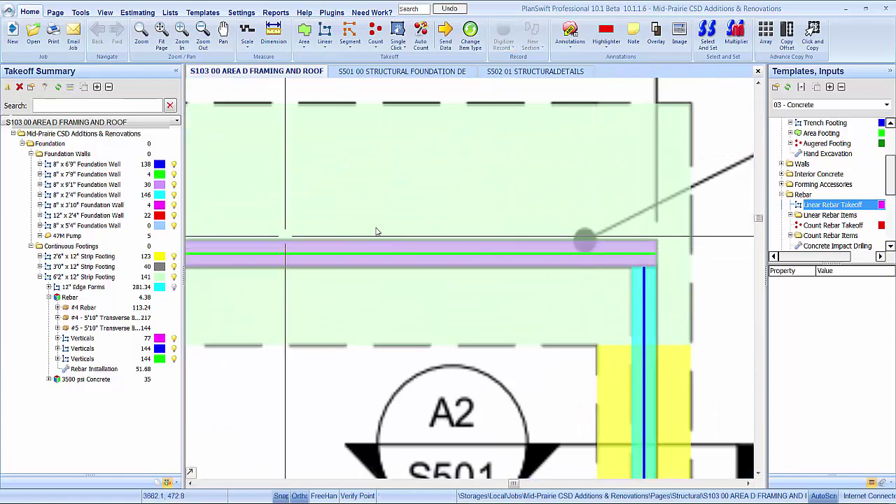
# Collapse the 6'2" x 12" footing and its rebar in the takeoff summary and review the interior footings between grids B and C
pyautogui.click(49, 298)
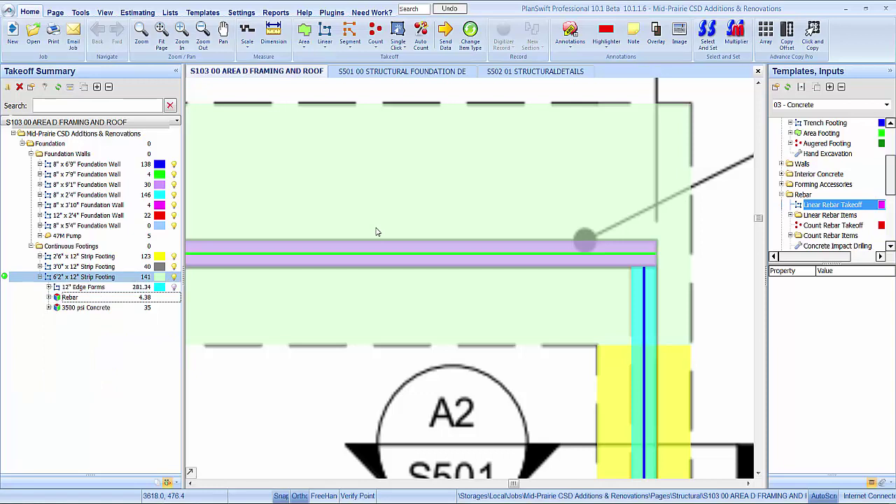
pyautogui.click(40, 276)
pyautogui.click(84, 266)
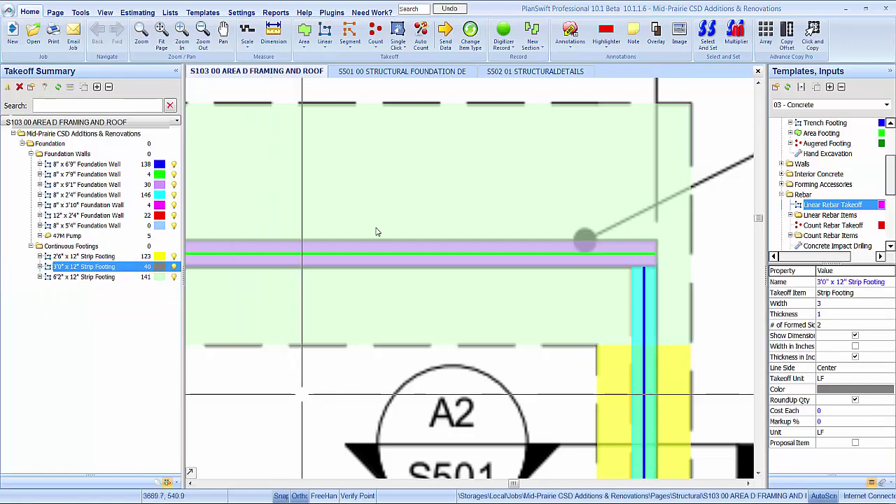
pyautogui.press('Escape')
pyautogui.scroll(-5, 375, 232)
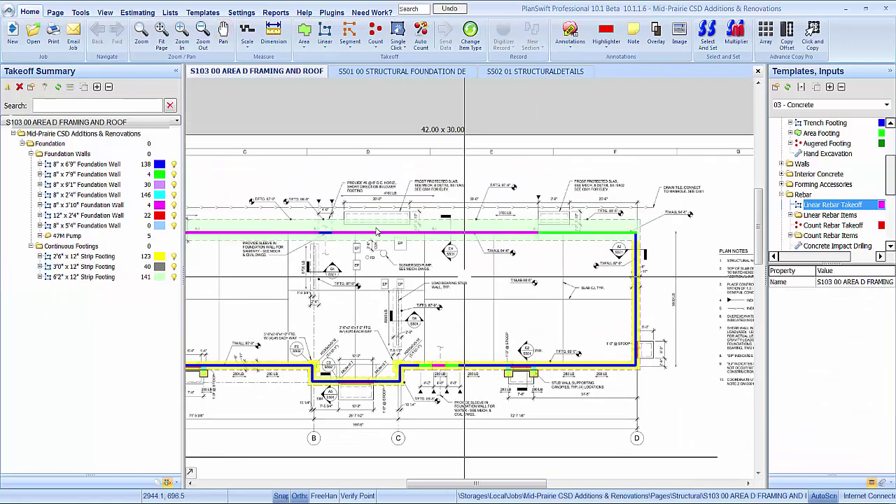
pyautogui.moveTo(431, 280); pyautogui.dragTo(523, 242)
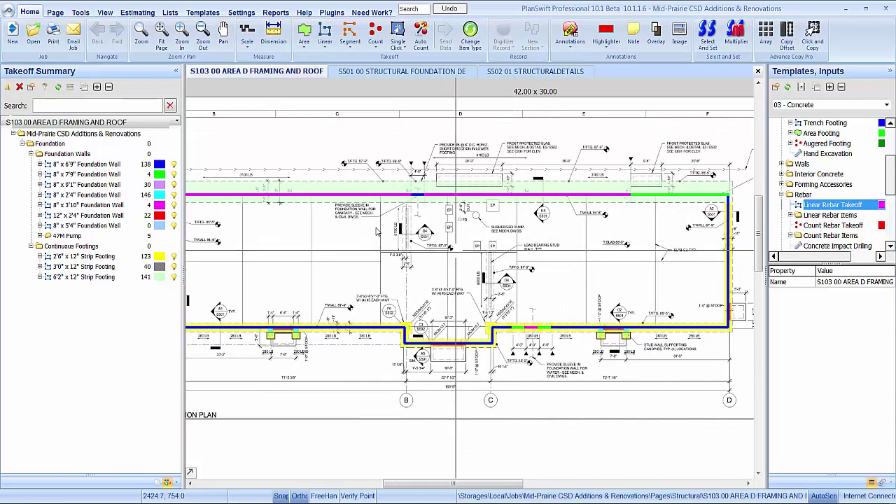
pyautogui.scroll(2, 376, 231)
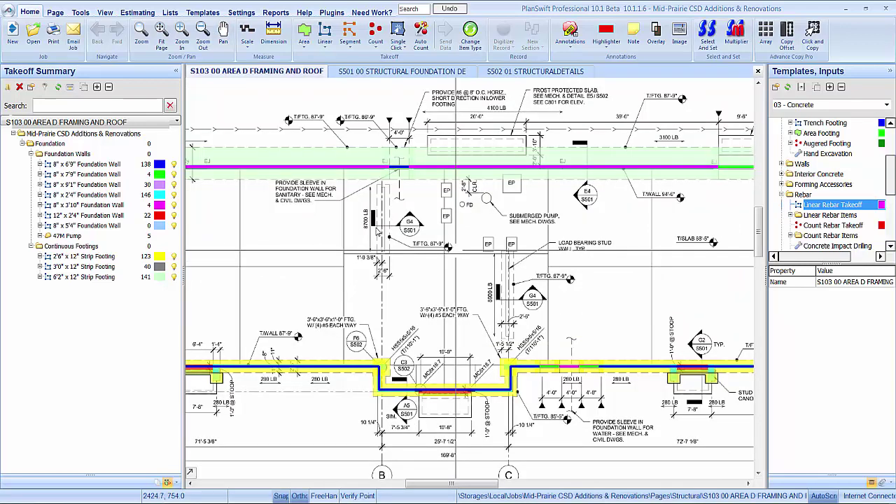
# Add an Interior Footings group folder inside the Foundation folder of the takeoff summary
pyautogui.moveTo(399, 227); pyautogui.dragTo(377, 233)
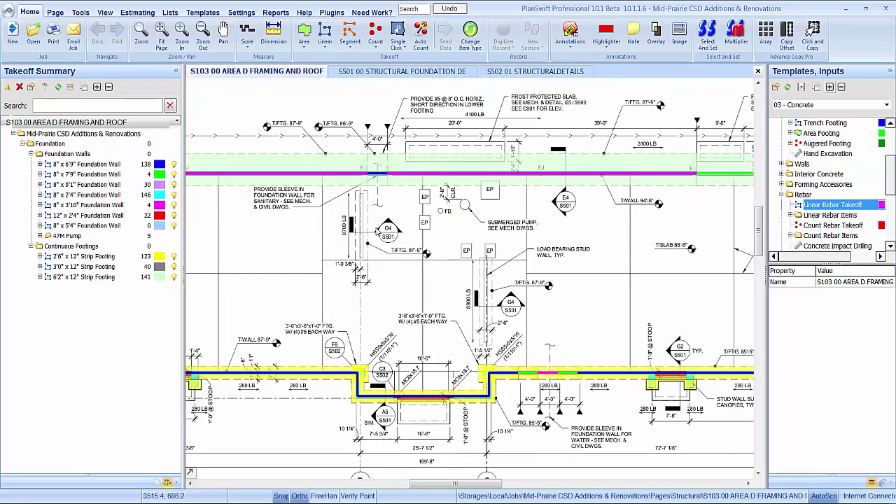
pyautogui.scroll(5, 830, 182)
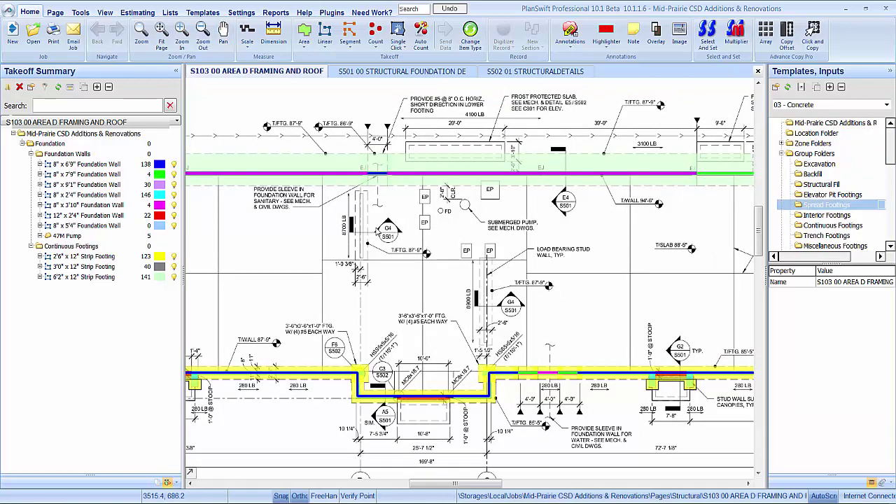
pyautogui.click(50, 144)
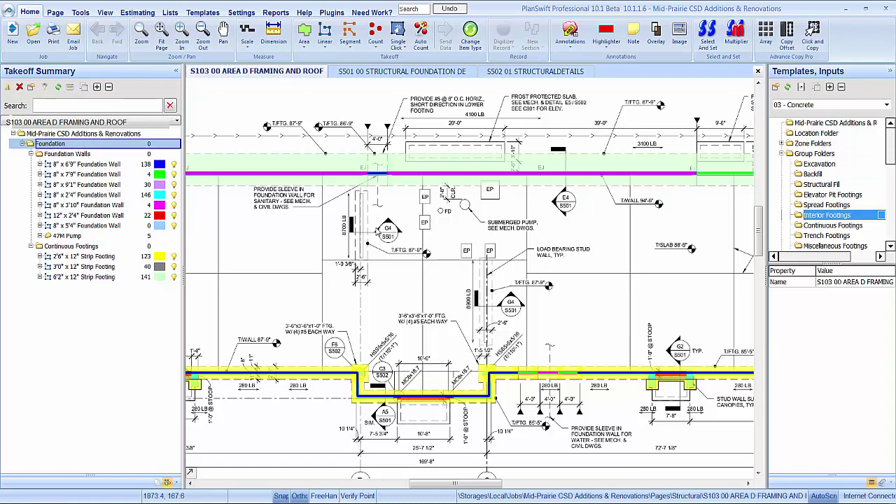
pyautogui.moveTo(828, 215); pyautogui.dragTo(50, 144)
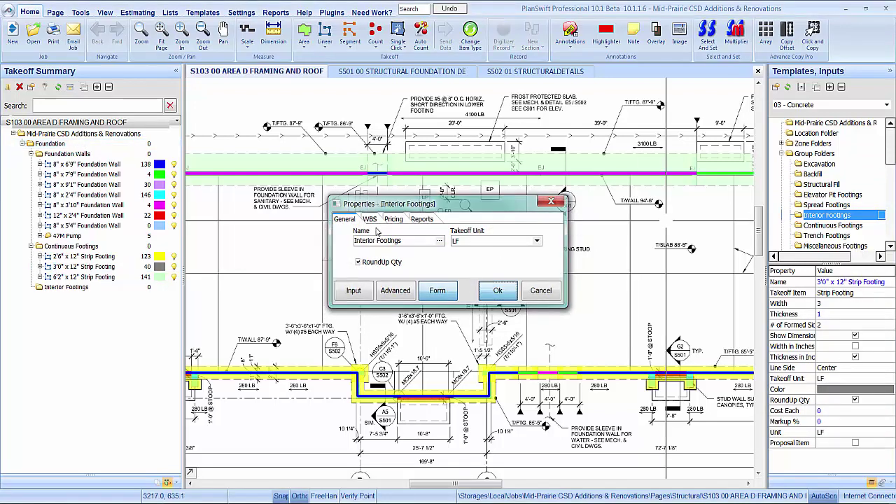
pyautogui.click(494, 290)
# Collapse the Group Folders templates and expand the Footings templates
pyautogui.click(781, 153)
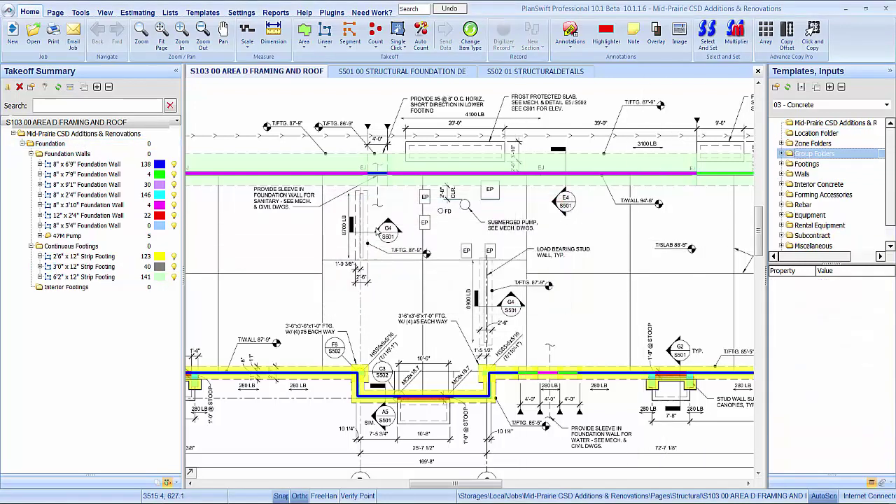
pyautogui.click(806, 164)
pyautogui.press('Right')
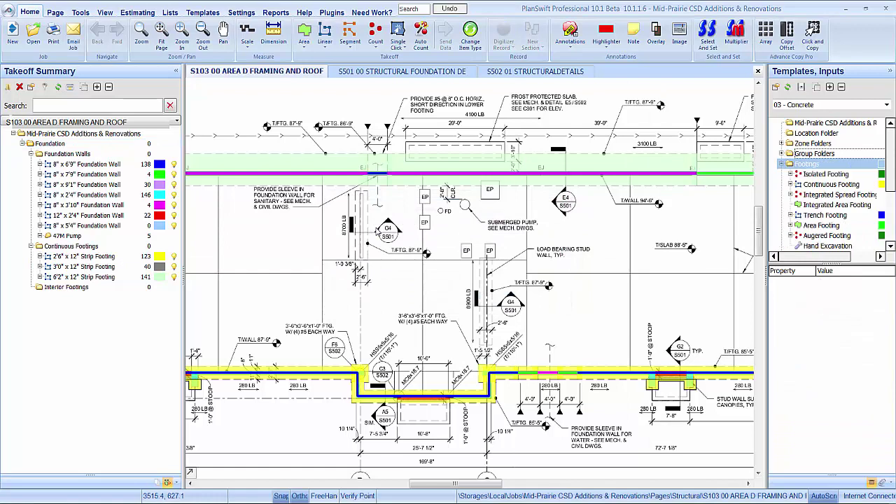
# Examine the interior footings below the load-bearing stud walls on the Area D plan and footing detail G4 on sheet S501
pyautogui.scroll(3, 378, 232)
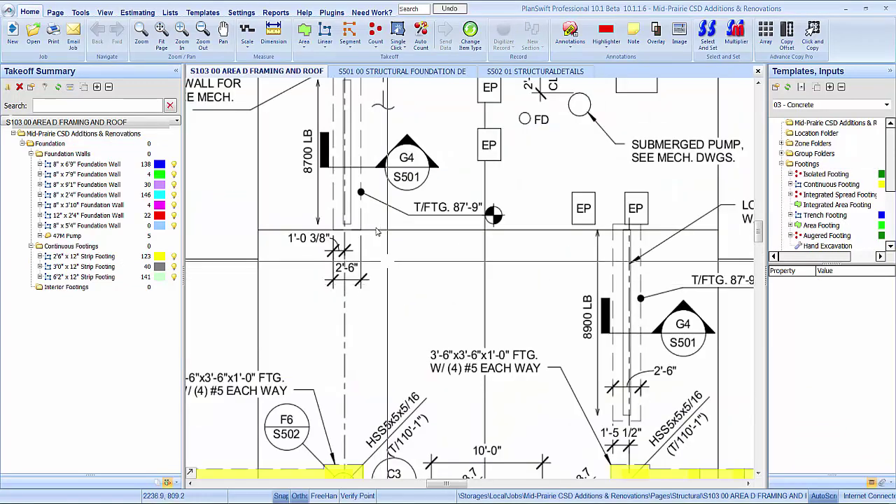
pyautogui.scroll(2, 378, 231)
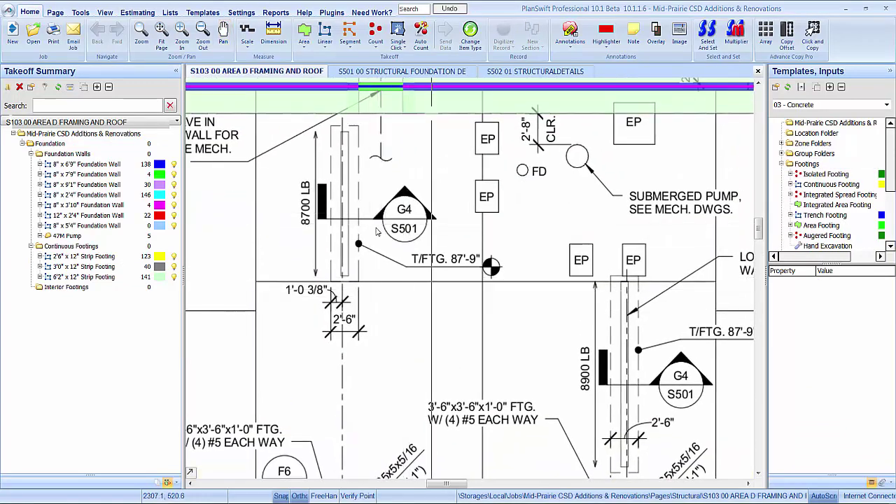
pyautogui.hotkey('ctrl', 'Tab')
pyautogui.scroll(-3, 376, 232)
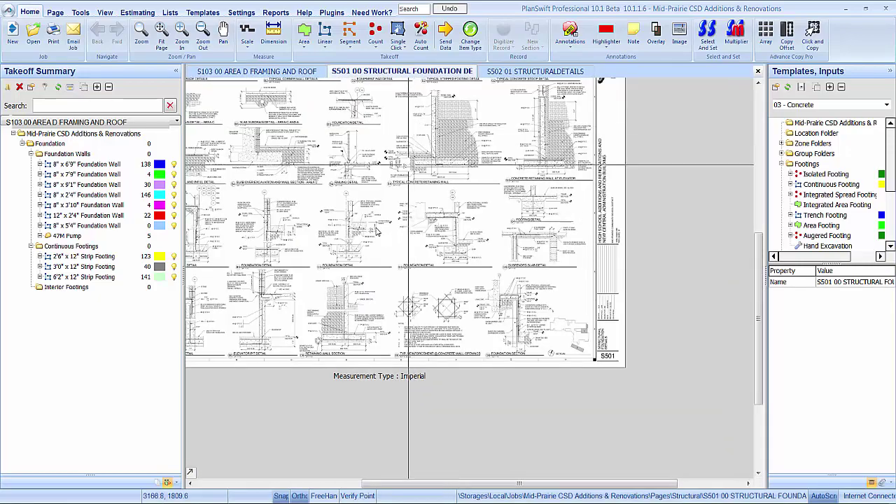
pyautogui.scroll(3, 376, 232)
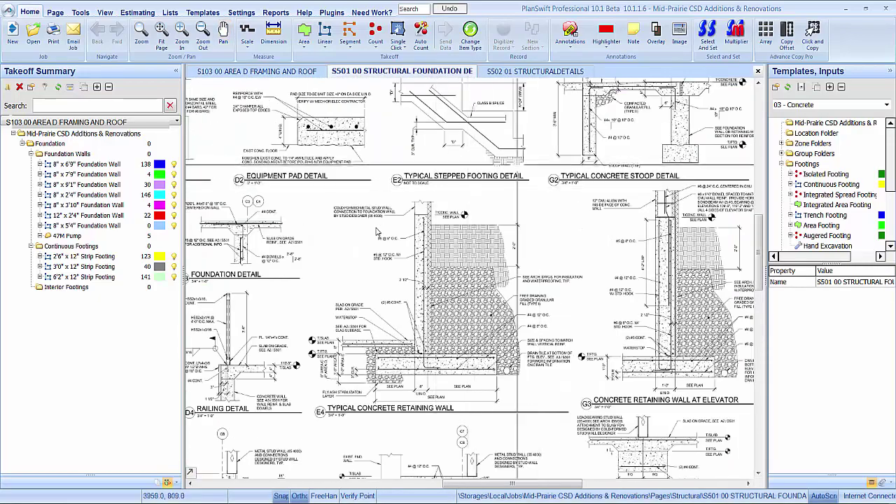
pyautogui.scroll(-6, 376, 231)
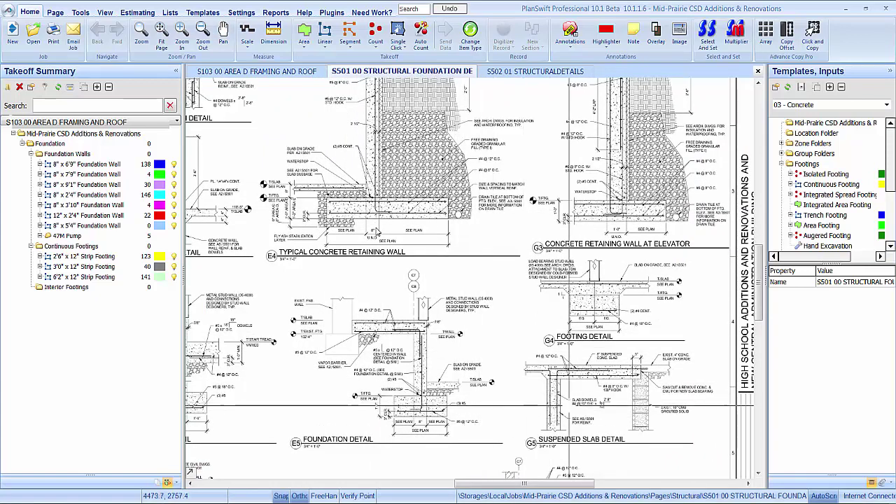
pyautogui.scroll(2, 636, 327)
pyautogui.scroll(3, 376, 231)
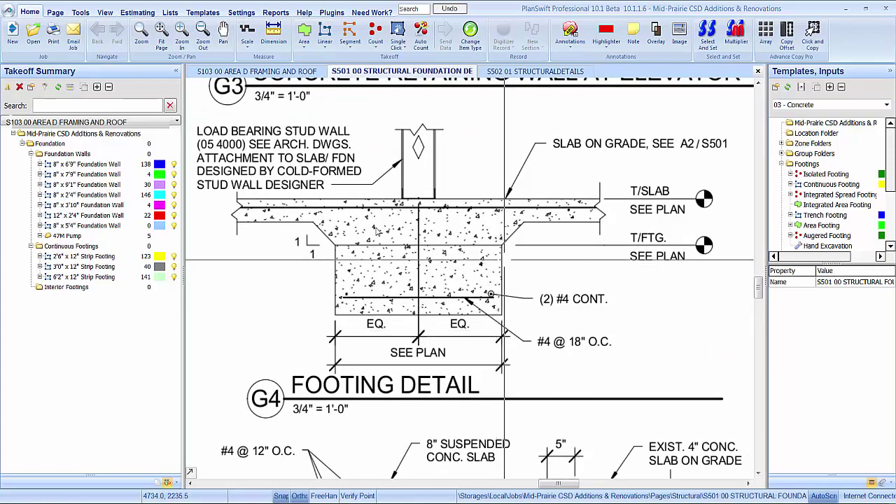
pyautogui.scroll(-1, 487, 293)
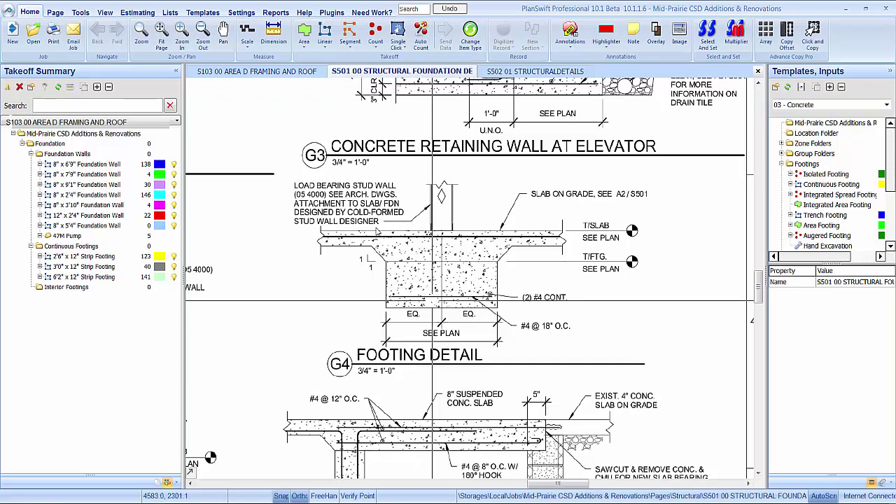
# Add a Continuous Footing to the Interior Footings folder with a 2.5 ft width and Interior Footing as its takeoff item
pyautogui.click(832, 184)
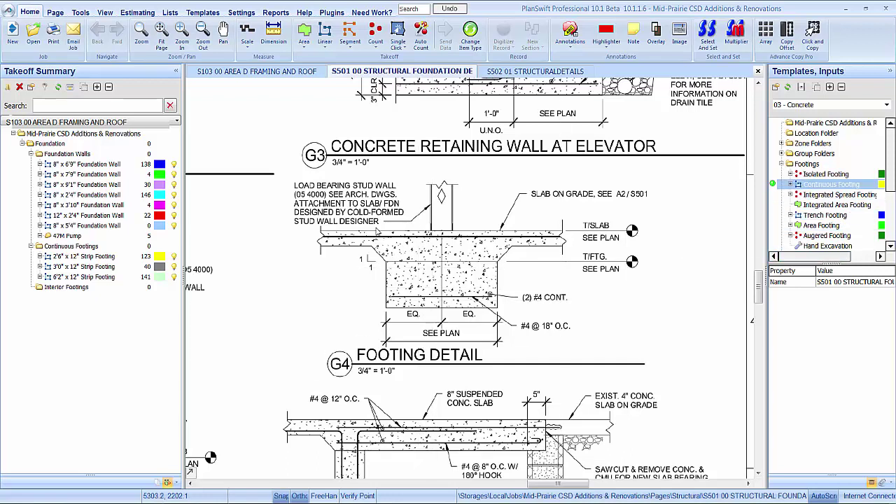
pyautogui.moveTo(831, 184); pyautogui.dragTo(66, 287)
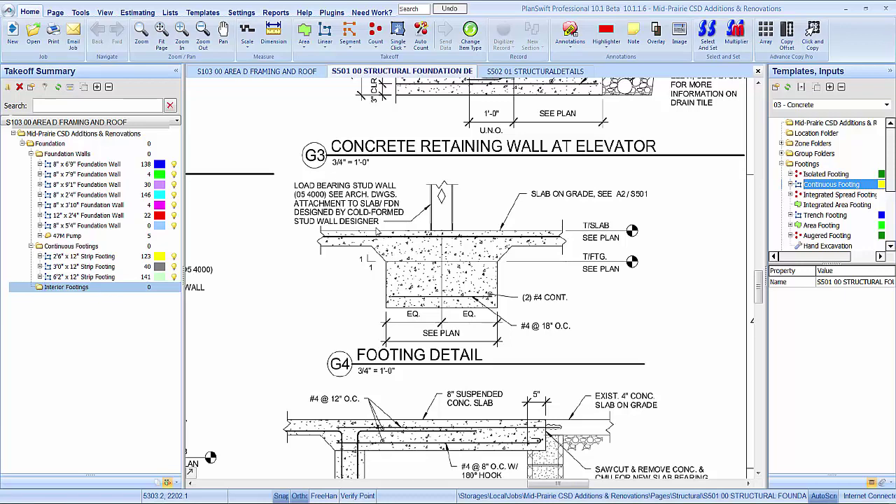
pyautogui.moveTo(376, 231); pyautogui.dragTo(377, 231)
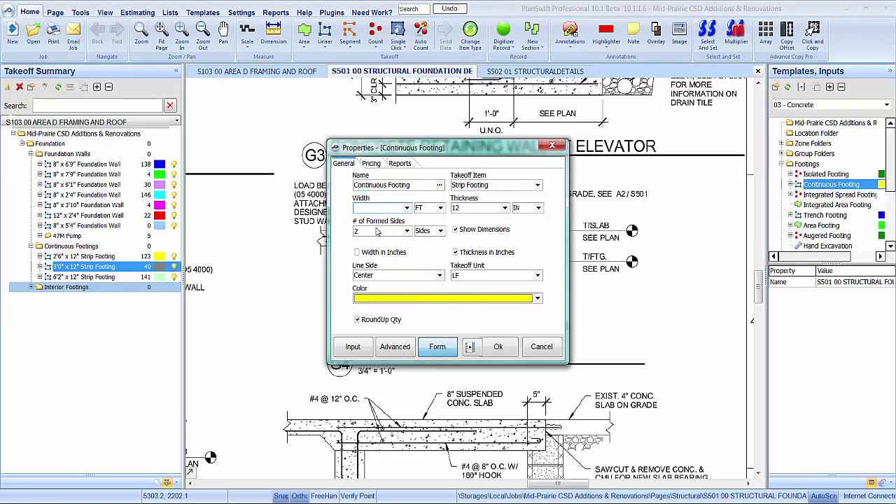
pyautogui.write('2')
pyautogui.click(376, 227)
pyautogui.hotkey('shift', 'Tab')
pyautogui.write('Int')
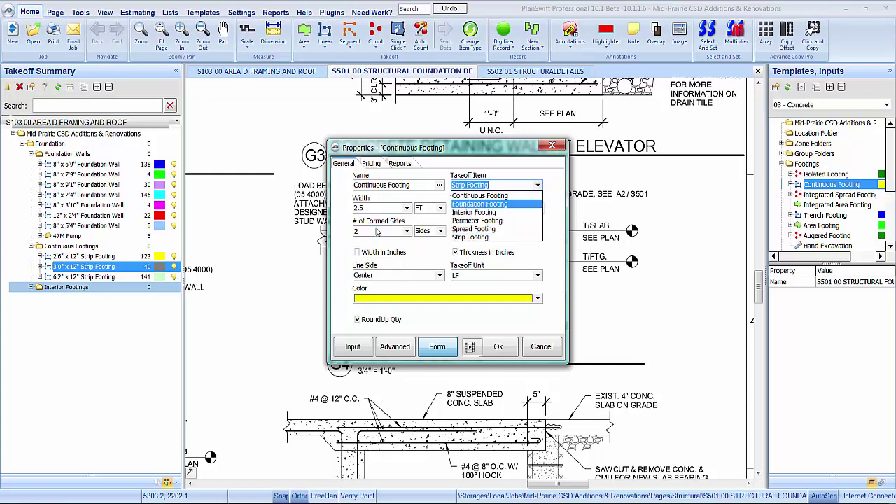
pyautogui.press('Return')
# Color the new interior footing sky blue, accept its properties and stop recording without digitizing any points
pyautogui.press('Tab')
pyautogui.hotkey('alt', 'Down')
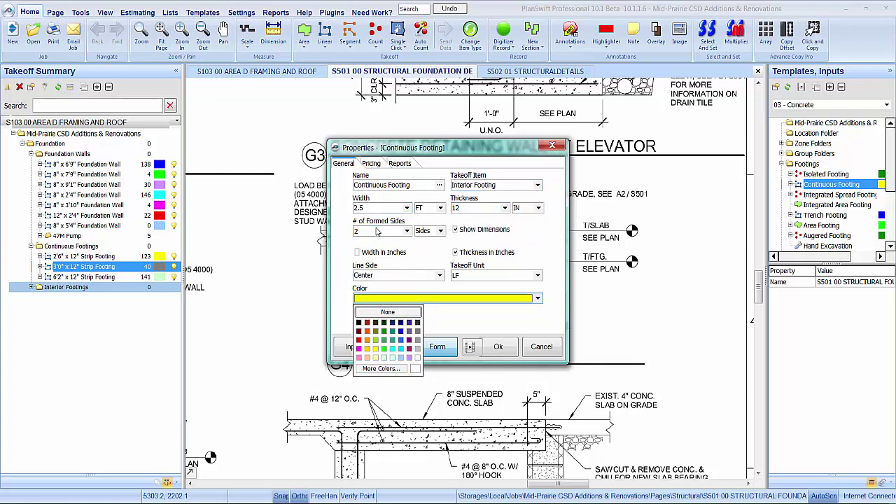
pyautogui.press('Return')
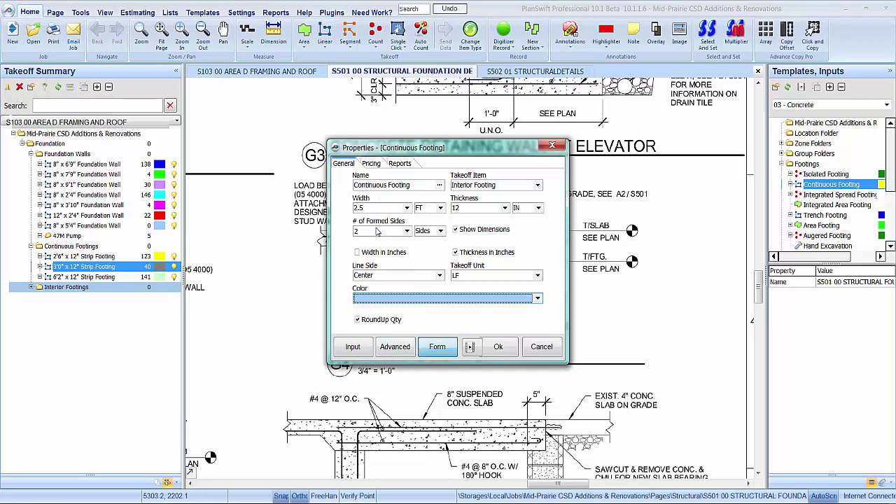
pyautogui.hotkey('alt', 'Down')
pyautogui.press('Up')
pyautogui.press('Return')
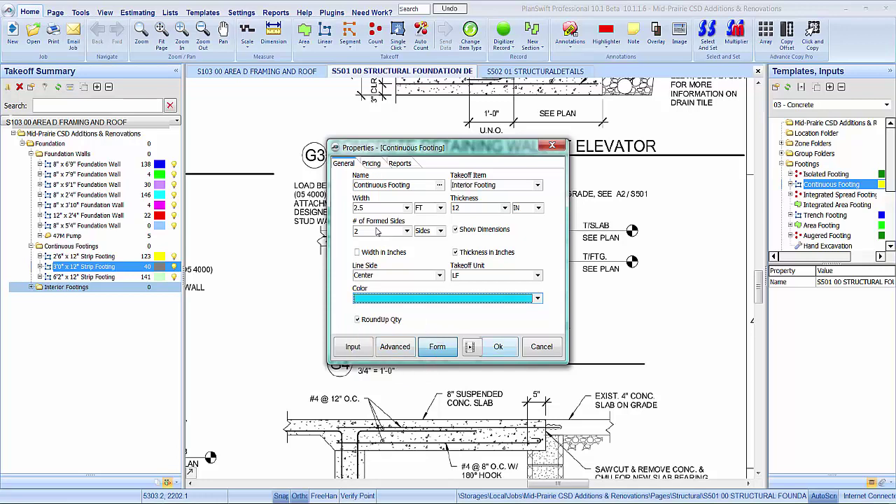
pyautogui.press('Return')
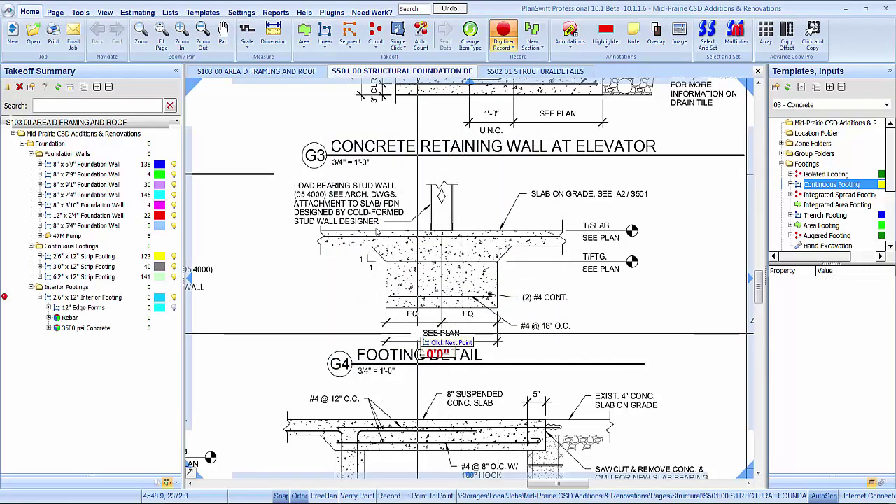
pyautogui.press('Escape')
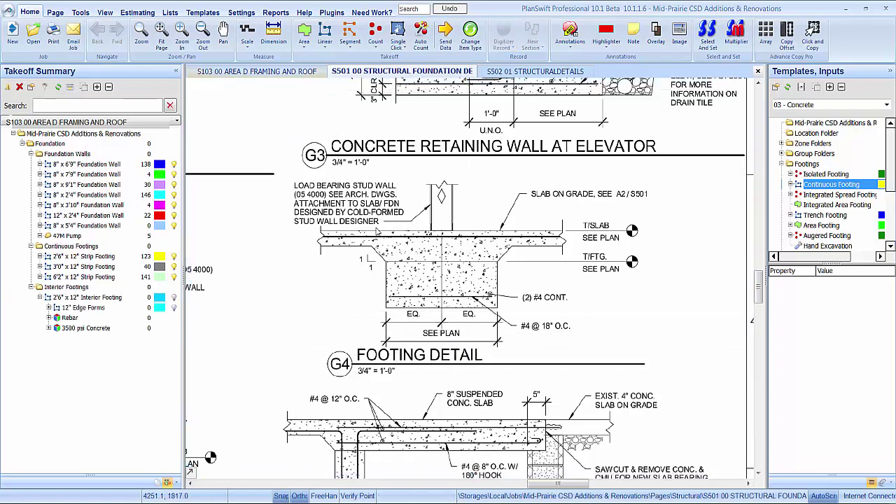
pyautogui.hotkey('ctrl', 'shift', 'Tab')
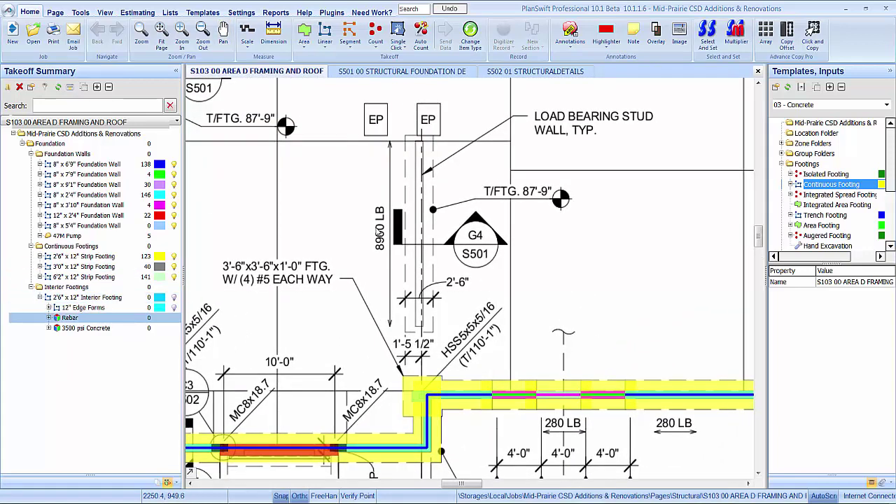
pyautogui.doubleClick(70, 317)
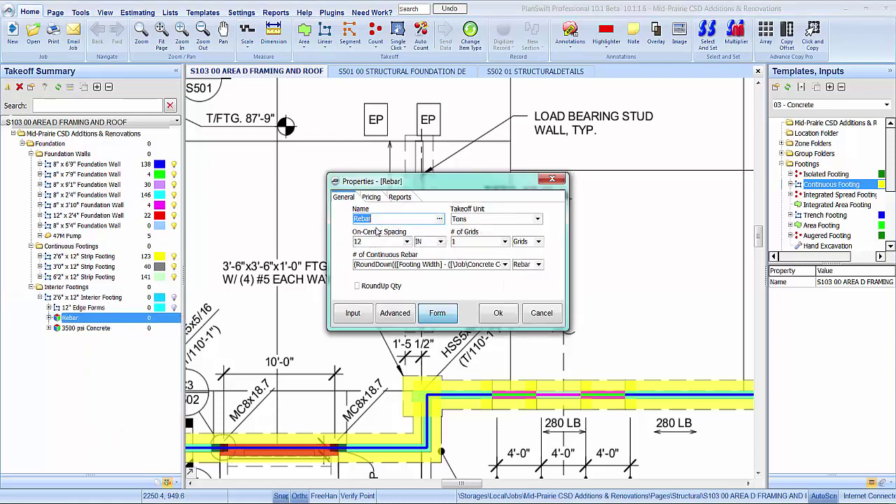
pyautogui.press('Escape')
pyautogui.hotkey('ctrl', 'Tab')
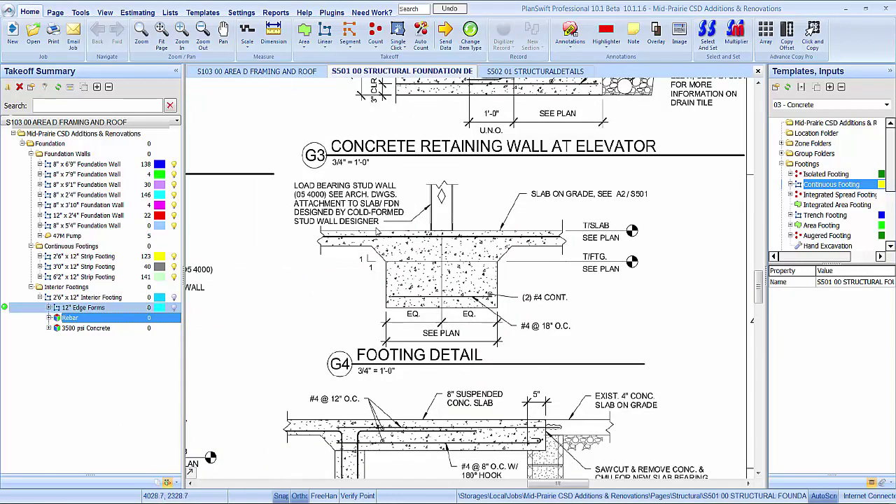
# Set the number of continuous rebar in the 2'6" x 12" interior footing's Rebar assembly to 2
pyautogui.rightClick(98, 318)
pyautogui.press('Return')
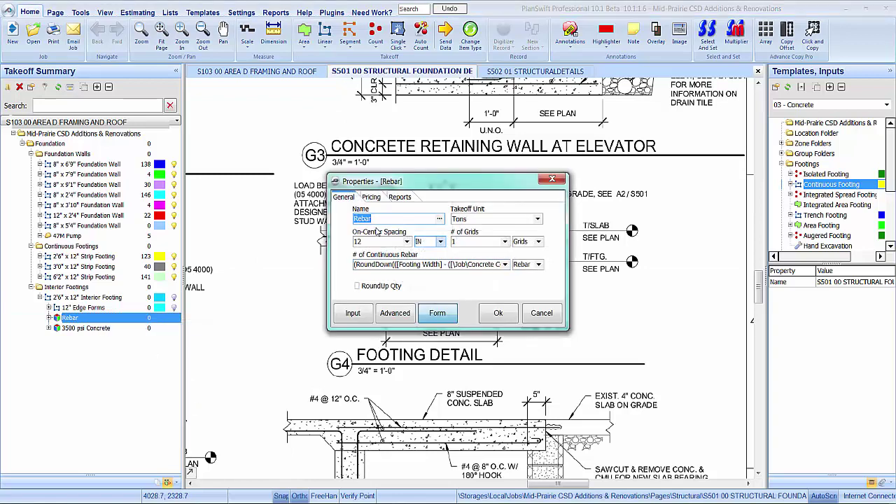
pyautogui.press('Return')
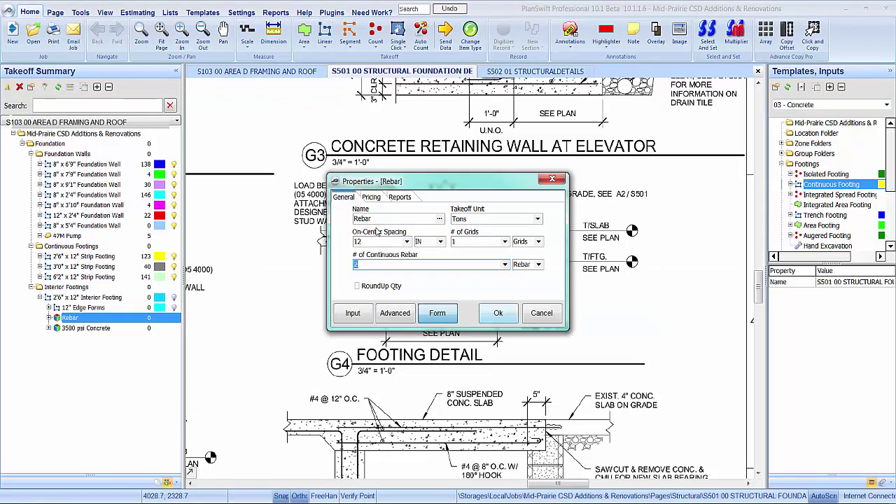
# Expand the interior footing's Rebar assembly and change the continuous bars' material to #4 Rebar
pyautogui.press('Down')
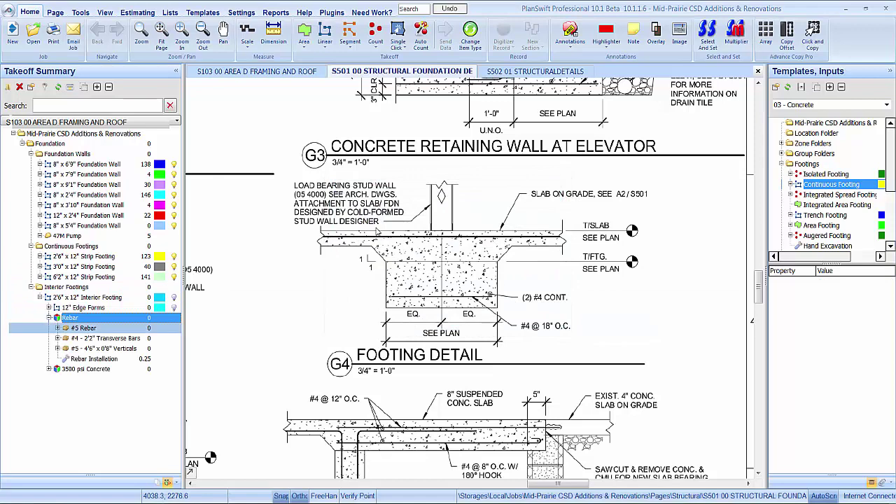
pyautogui.hotkey('shift', 'F10')
pyautogui.press('Return')
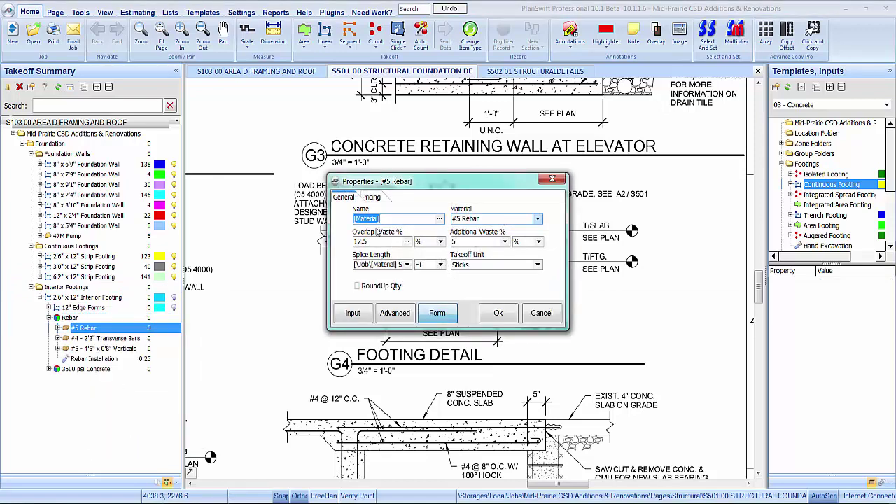
pyautogui.press('Tab')
pyautogui.hotkey('alt', 'Down')
pyautogui.press('Up')
pyautogui.press('Return')
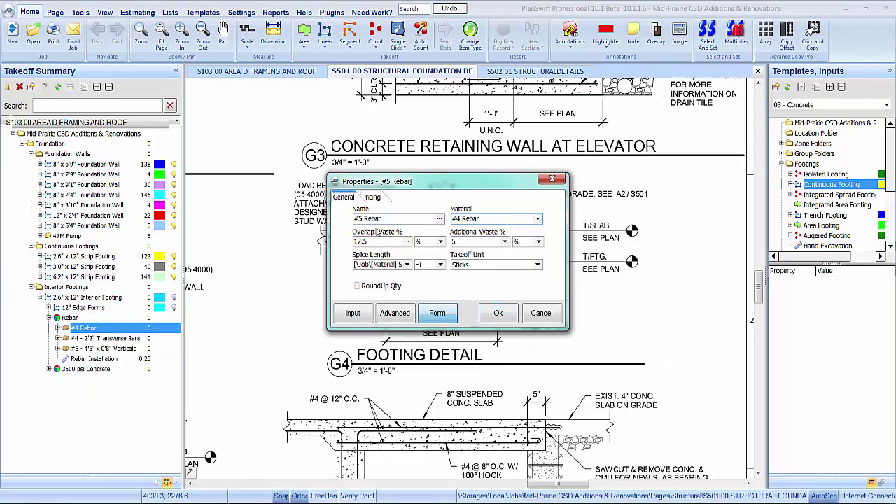
pyautogui.press('Return')
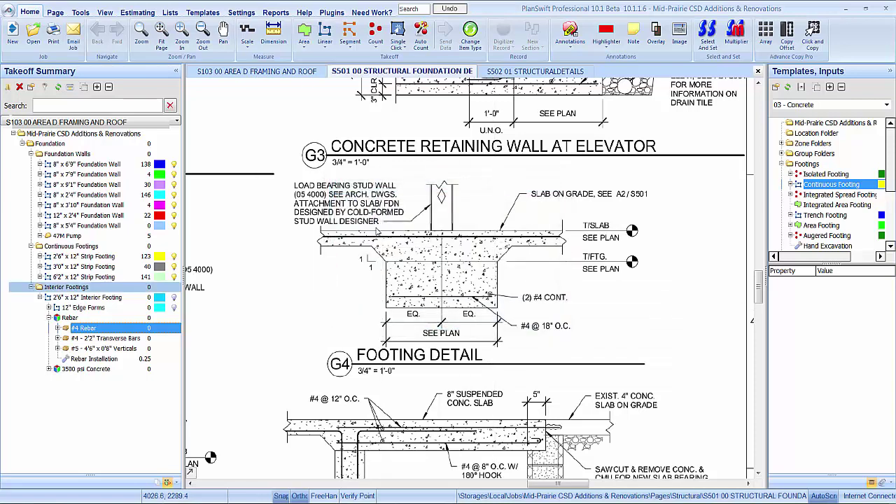
# Set the interior footing's #4 transverse bars to 18 in on-center spacing and 1 grid
pyautogui.press('Down')
pyautogui.press('Menu')
pyautogui.press('Return')
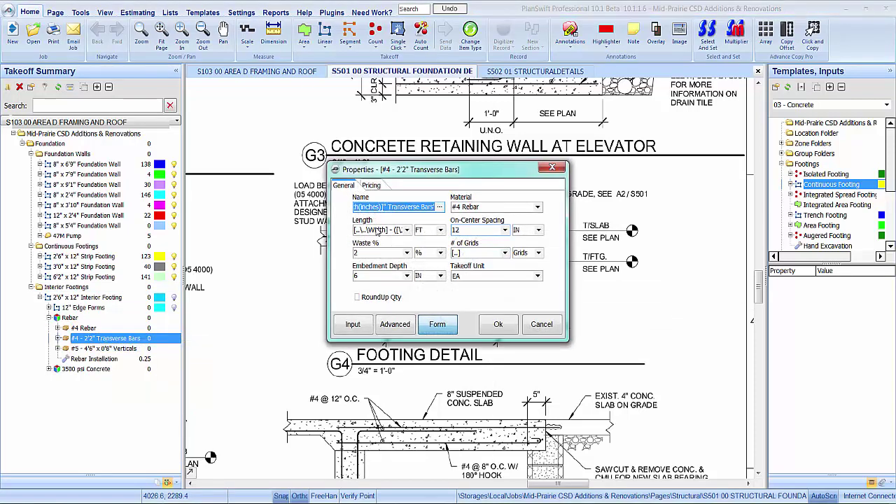
pyautogui.press('Tab')
pyautogui.press('Tab')
pyautogui.hotkey('alt', 'Down')
pyautogui.press('Return')
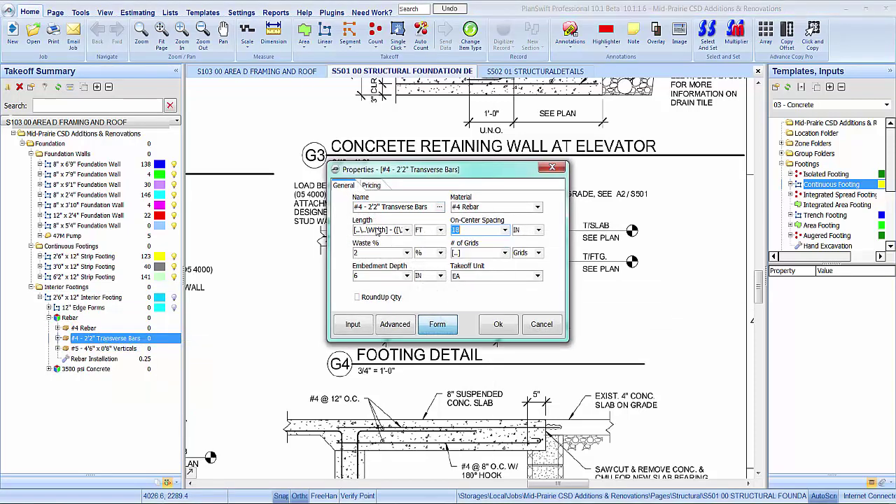
pyautogui.press('Tab')
pyautogui.hotkey('alt', 'Down')
pyautogui.press('Return')
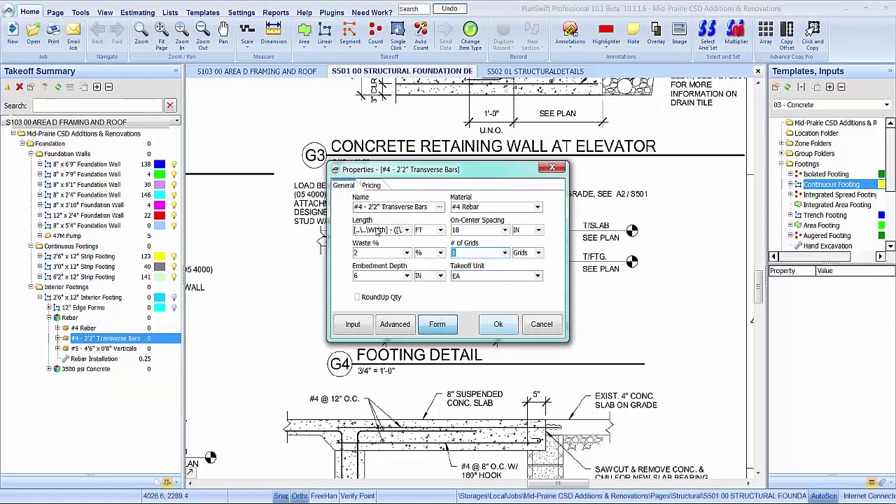
pyautogui.press('Return')
# Delete the #5 - 4'6" x 0'8" Verticals from the 2'6" x 12" interior footing's Rebar assembly
pyautogui.press('Down')
pyautogui.press('Menu')
pyautogui.press('Down')
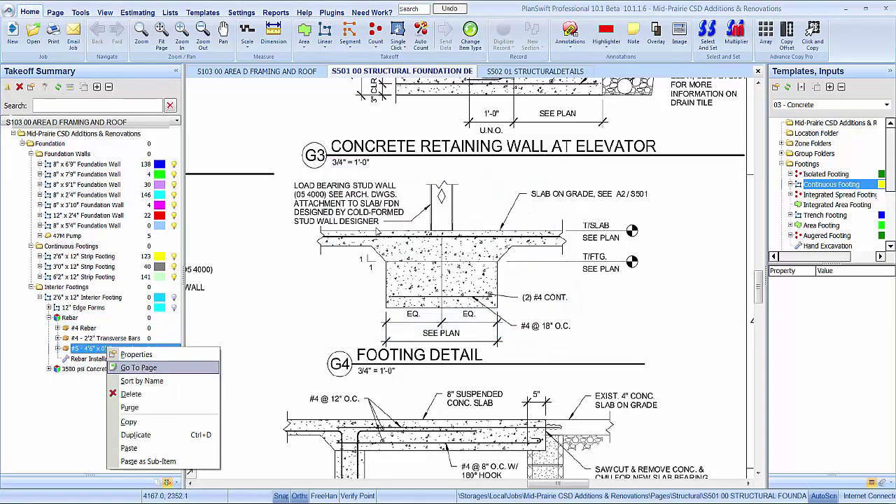
pyautogui.press('Down')
pyautogui.press('Down')
pyautogui.press('Return')
pyautogui.press('Return')
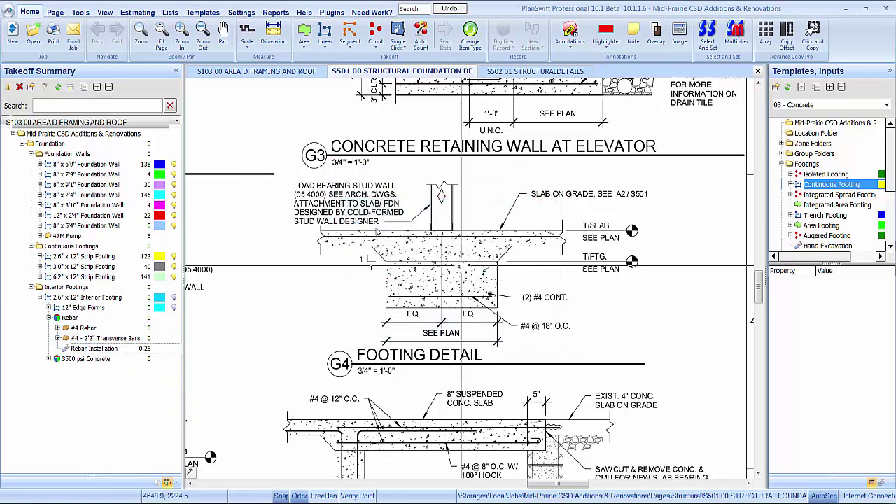
# Collapse the interior footing's Rebar assembly and the 2'6" x 12" Interior Footing item in the takeoff summary
pyautogui.press('Left')
pyautogui.press('Left')
pyautogui.press('Left')
pyautogui.press('Down')
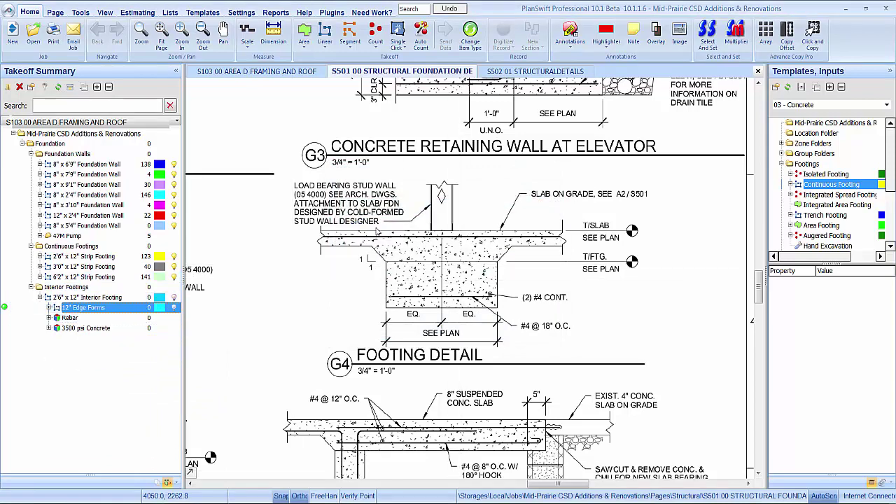
pyautogui.press('Left')
pyautogui.press('Left')
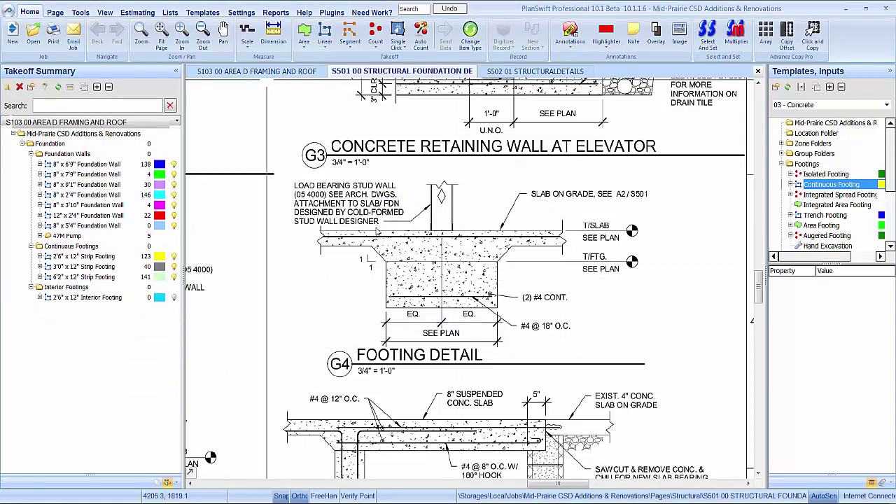
# On the S103 plan, start recording the interior footing at the grid C wall jog and offset 5'6 1/2" at 90 degrees
pyautogui.click(264, 71)
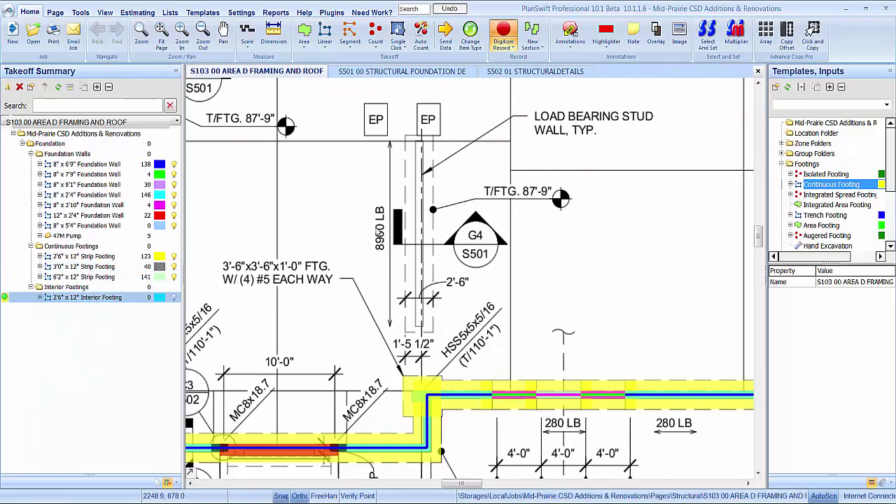
pyautogui.scroll(3, 413, 416)
pyautogui.click(446, 367)
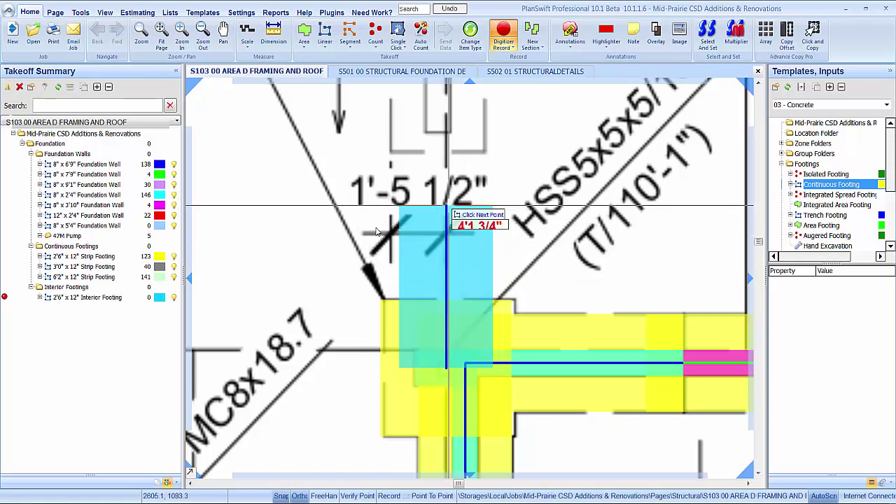
pyautogui.scroll(2, 376, 231)
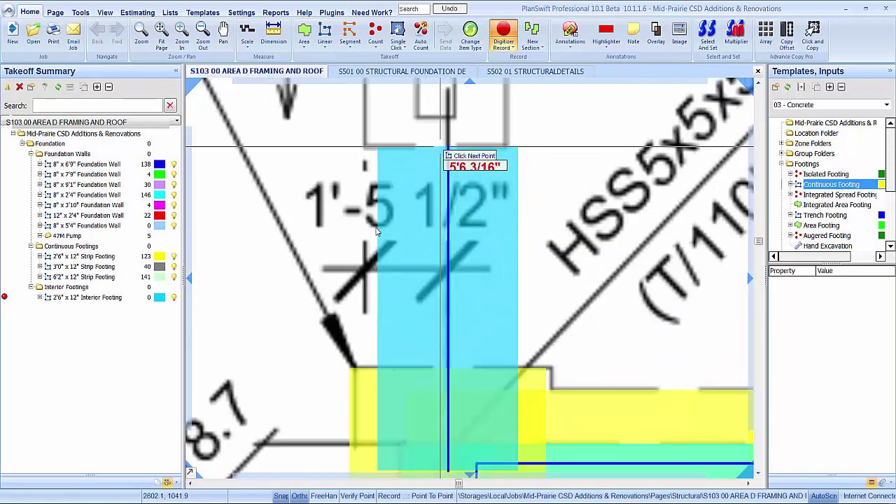
pyautogui.scroll(1, 376, 231)
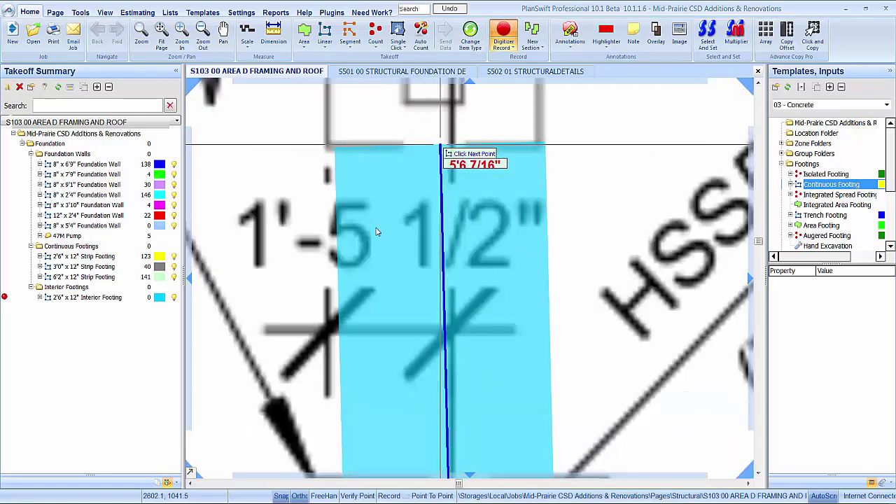
pyautogui.keyDown('shift'); pyautogui.click(440, 144); pyautogui.keyUp('shift')
pyautogui.write('5')
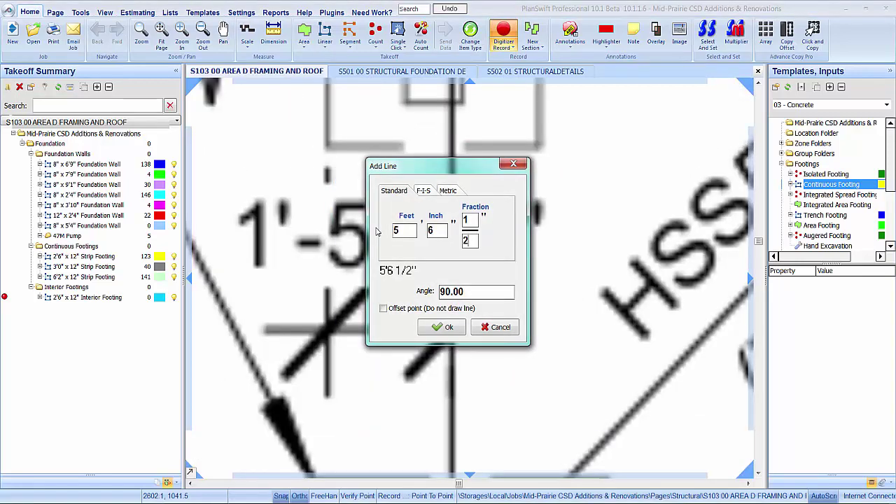
pyautogui.press('Return')
# Offset the grid C interior footing's start point sideways onto the drawn footing's centerline
pyautogui.press('Down')
pyautogui.press('Tab')
pyautogui.write('2')
pyautogui.press('Tab')
pyautogui.write('1')
pyautogui.press('Return')
# Digitize the grid C interior footing upward as a 17 ft line ending at the EP pad
pyautogui.scroll(-5, 376, 232)
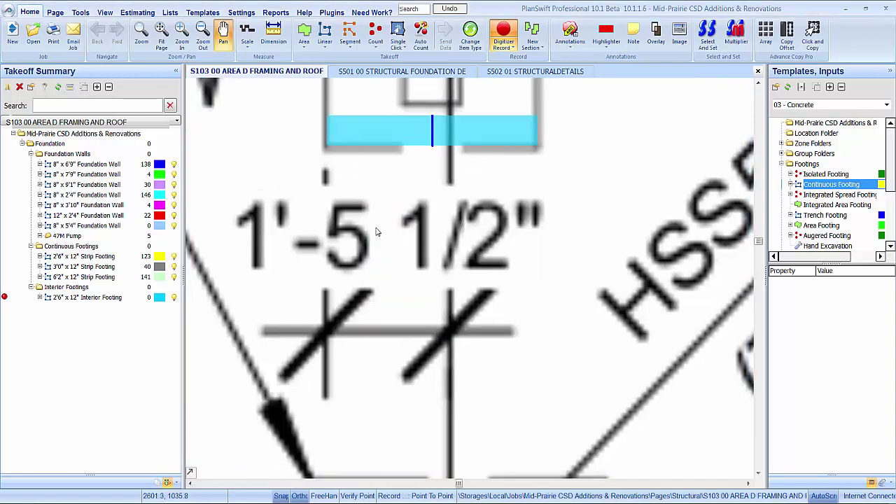
pyautogui.scroll(3, 376, 231)
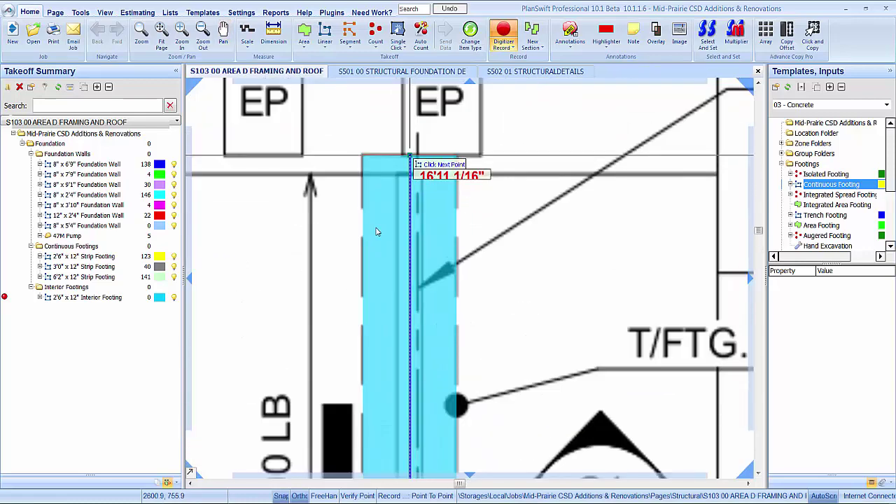
pyautogui.write('17')
pyautogui.press('Return')
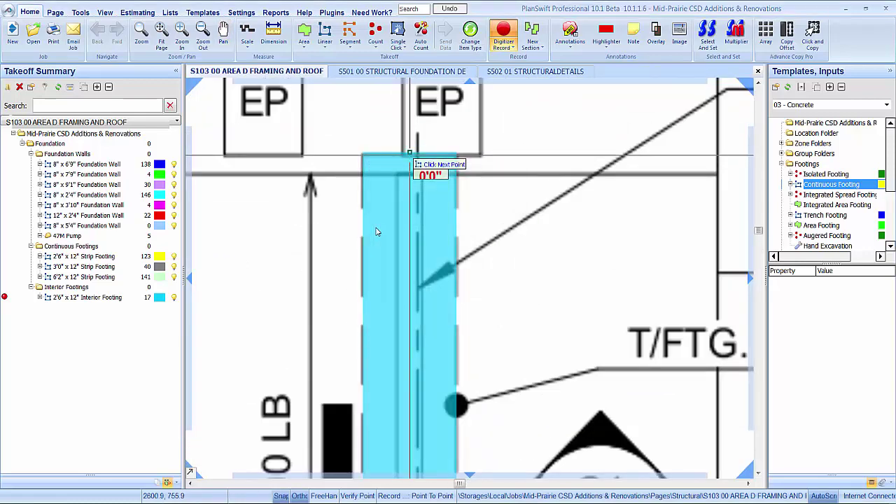
# Start the second interior footing at the grid B wall jog and offset its point 22 ft at 90 degrees without drawing a line
pyautogui.scroll(-4, 375, 231)
pyautogui.scroll(4, 378, 231)
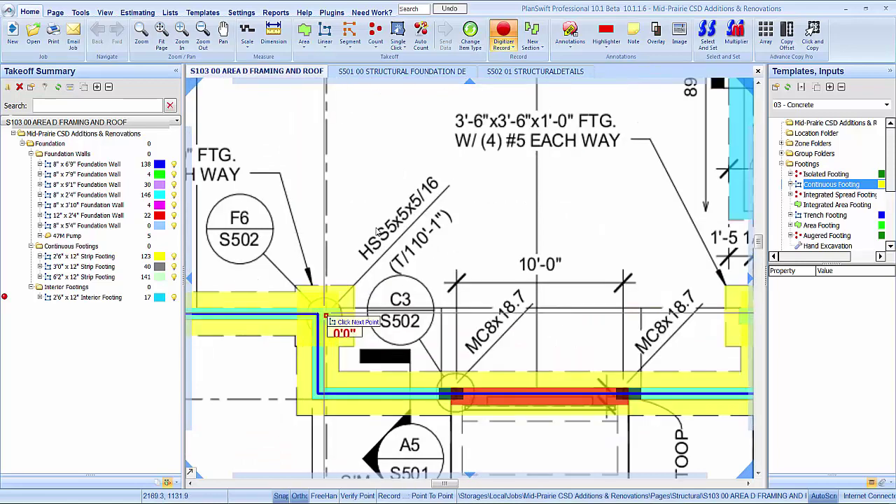
pyautogui.scroll(1, 376, 231)
pyautogui.scroll(-5, 376, 231)
pyautogui.scroll(2, 376, 232)
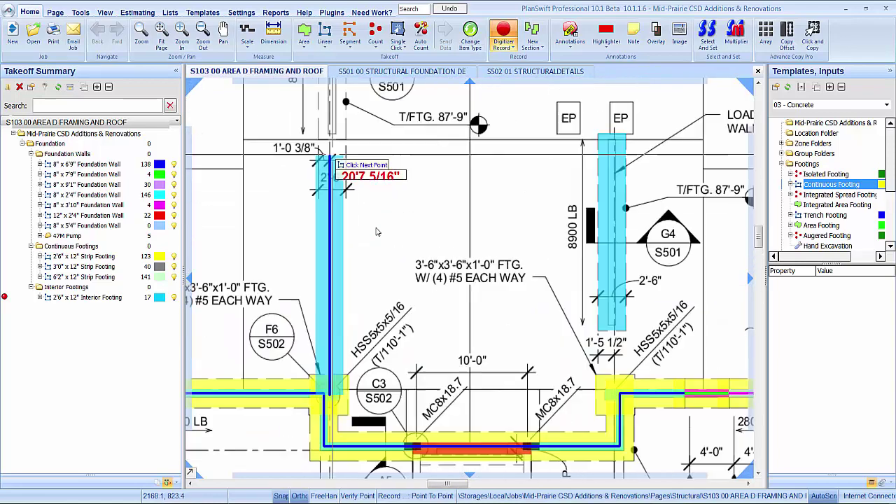
pyautogui.scroll(3, 376, 231)
pyautogui.scroll(-1, 376, 231)
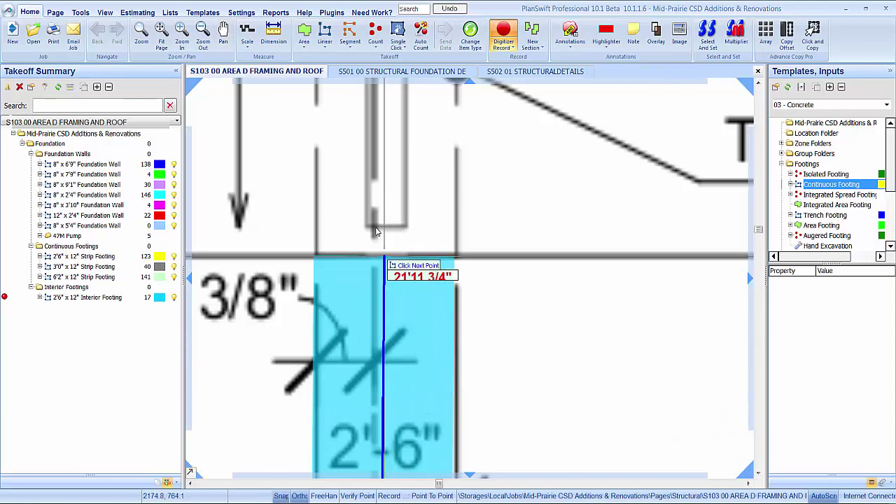
pyautogui.write('22')
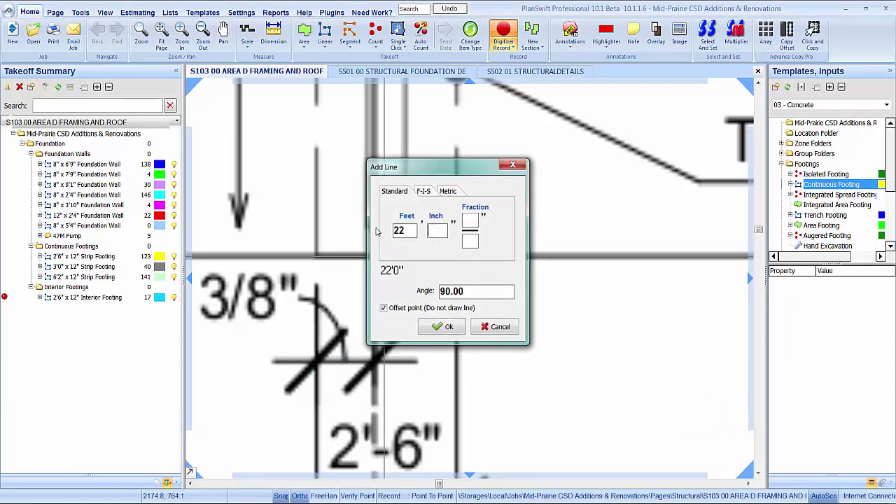
pyautogui.press('Return')
# Offset the grid B interior footing's start point 2 5/8" at 0 degrees onto the drawn footing's centerline
pyautogui.scroll(-1, 376, 231)
pyautogui.scroll(-1, 376, 231)
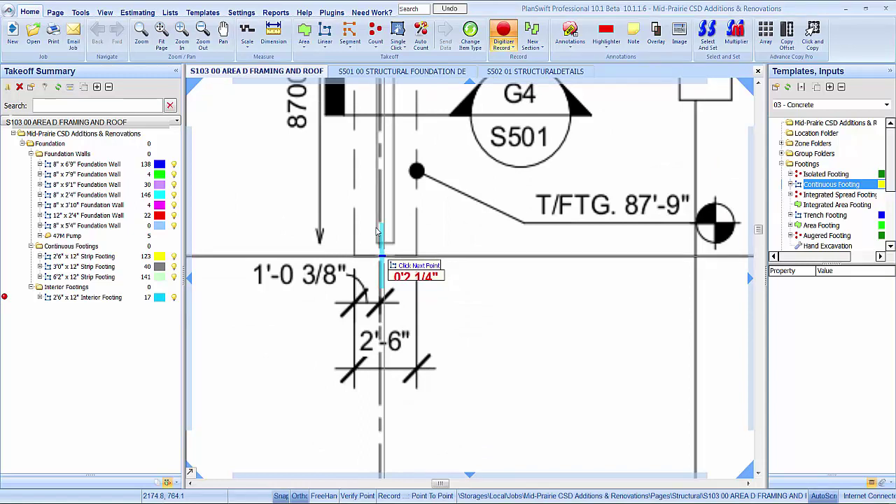
pyautogui.scroll(1, 376, 231)
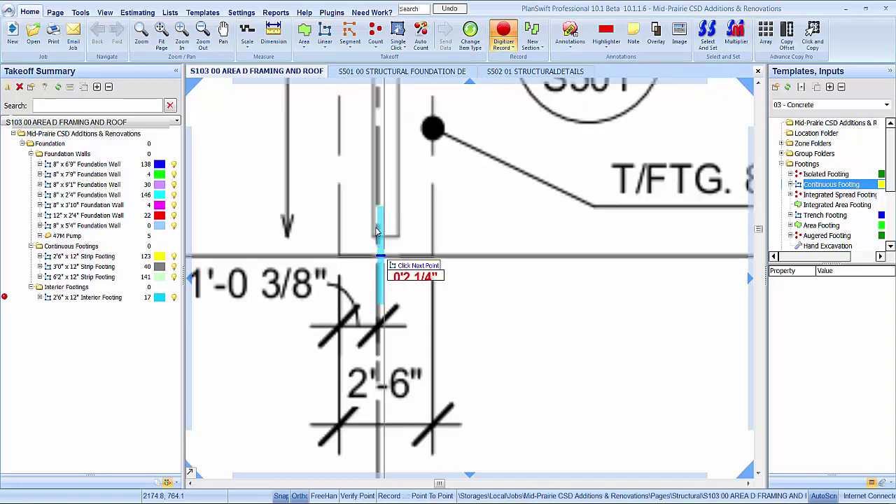
pyautogui.write('2')
pyautogui.press('Tab')
pyautogui.write('5')
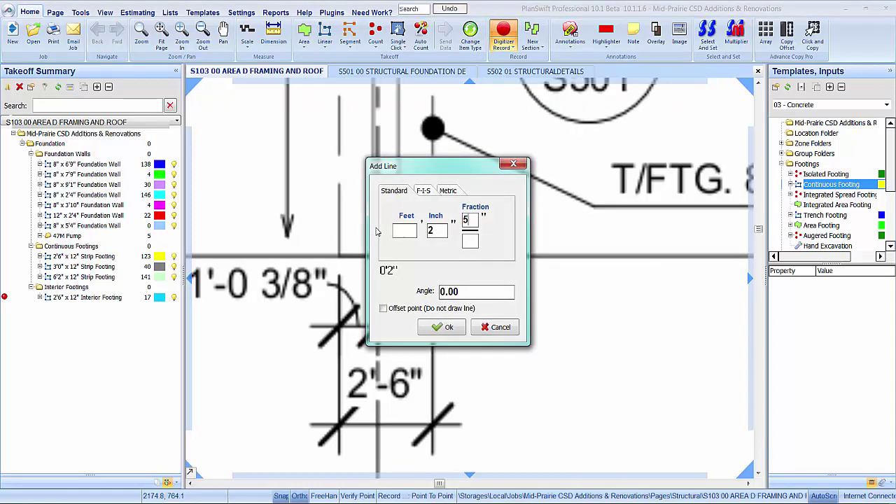
pyautogui.press('Tab')
pyautogui.write('8')
pyautogui.press('Return')
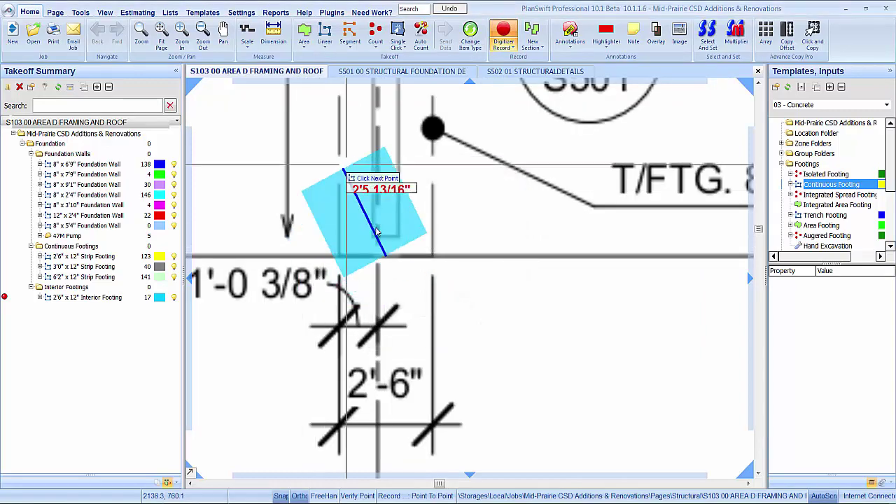
# Digitize the grid B interior footing upward 13'5" to its far edge and stop recording
pyautogui.scroll(-3, 376, 231)
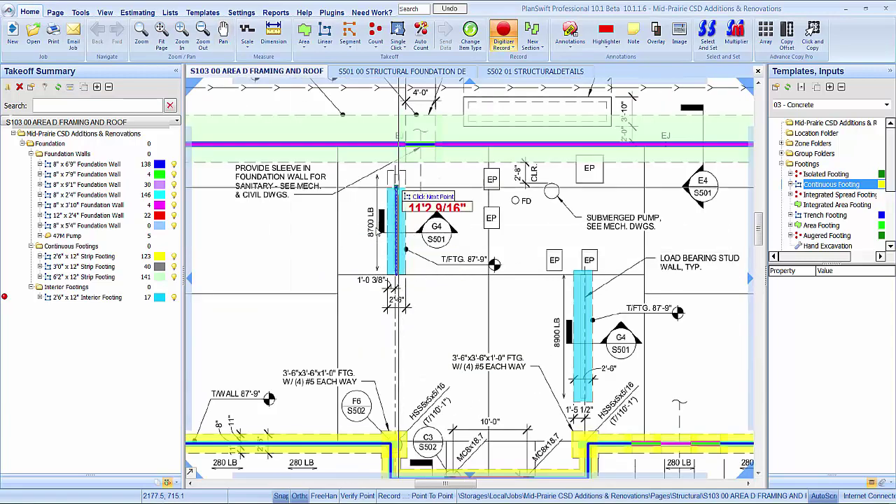
pyautogui.scroll(5, 376, 231)
pyautogui.scroll(-2, 376, 231)
pyautogui.scroll(2, 376, 231)
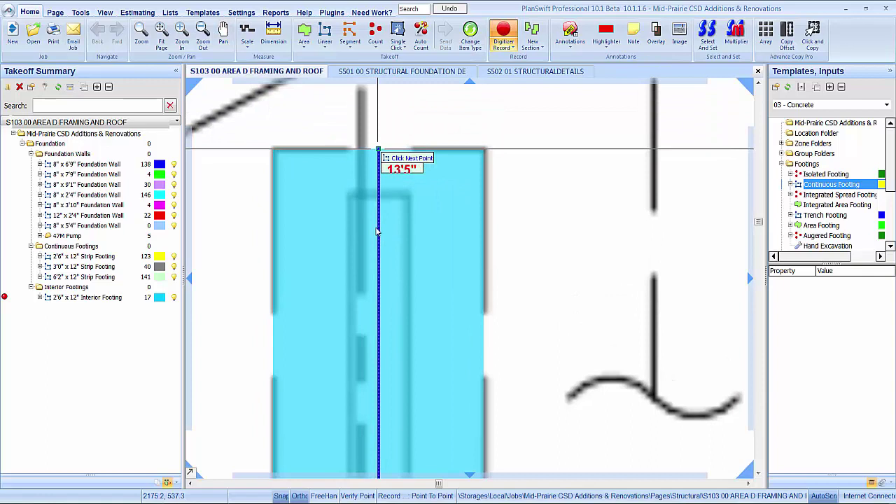
pyautogui.write('10')
pyautogui.press('Tab')
pyautogui.write('9')
pyautogui.press('Return')
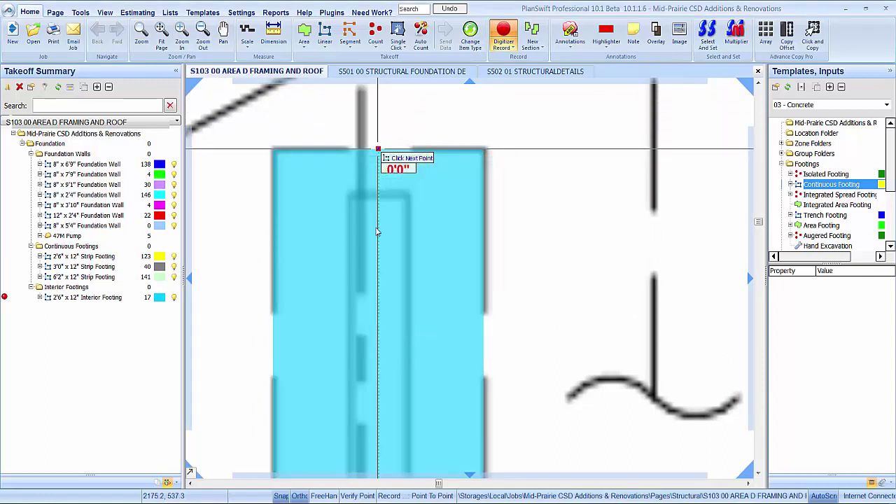
pyautogui.press('Escape')
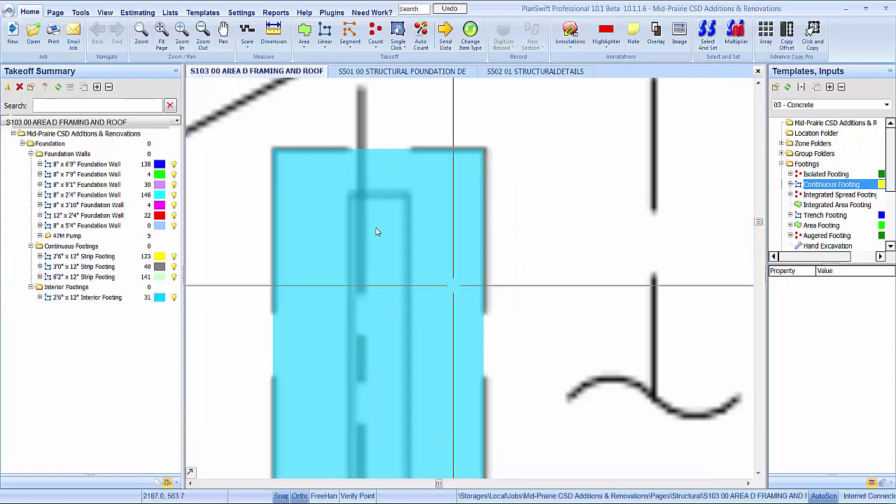
# Look over the digitized walls and footings on the S103 plan and collapse the template folders
pyautogui.scroll(-3, 376, 232)
pyautogui.scroll(-3, 376, 232)
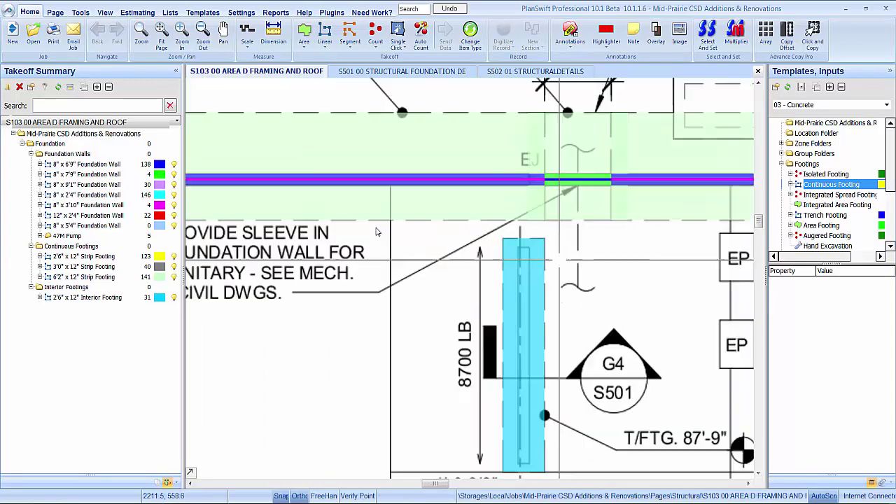
pyautogui.scroll(-5, 375, 231)
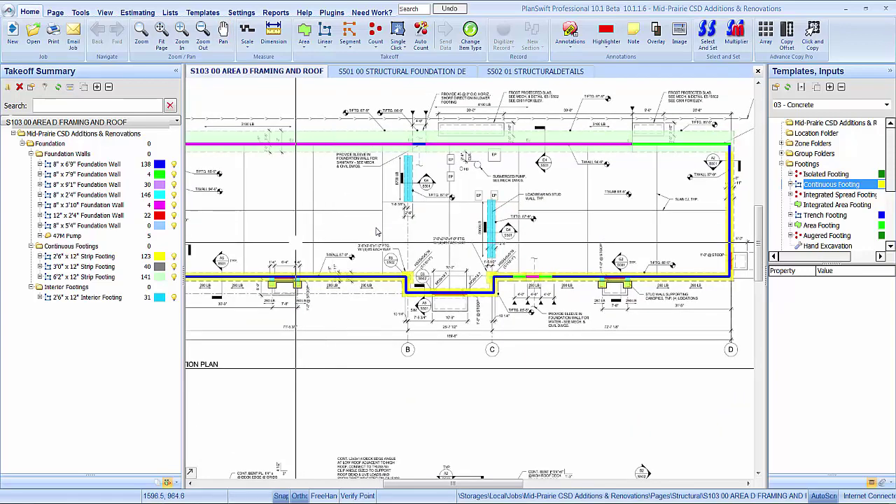
pyautogui.scroll(4, 376, 232)
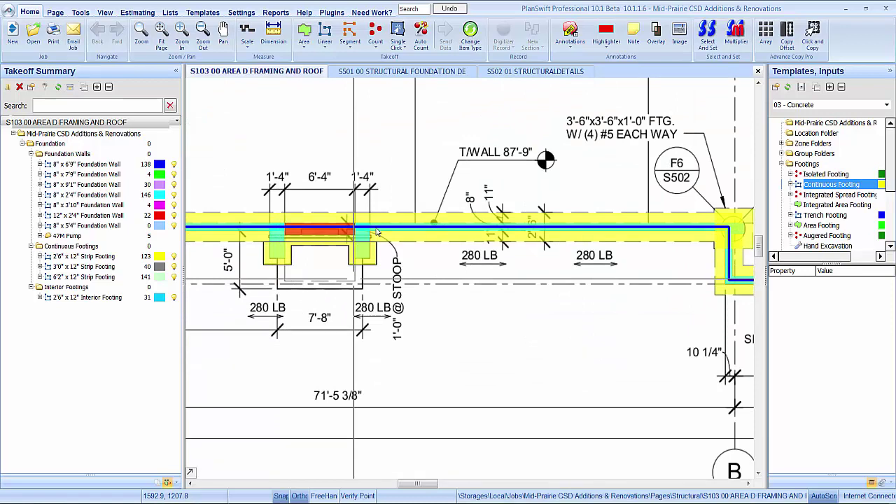
pyautogui.click(841, 87)
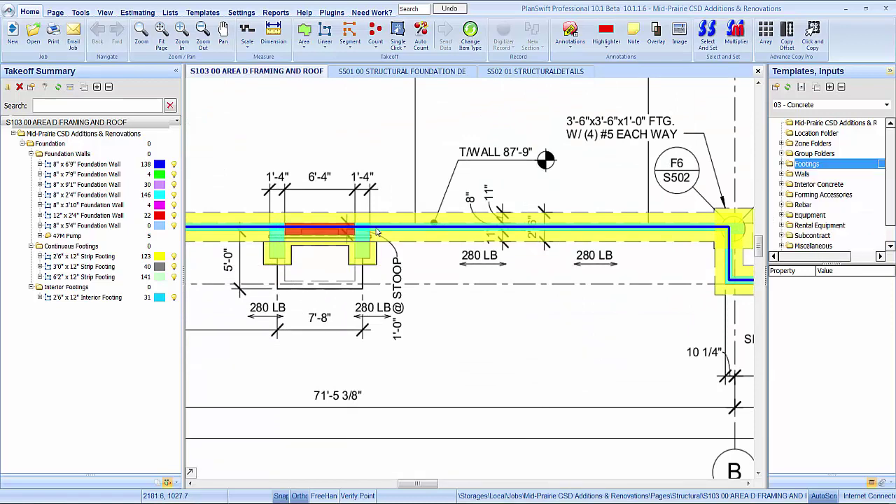
pyautogui.scroll(-5, 376, 232)
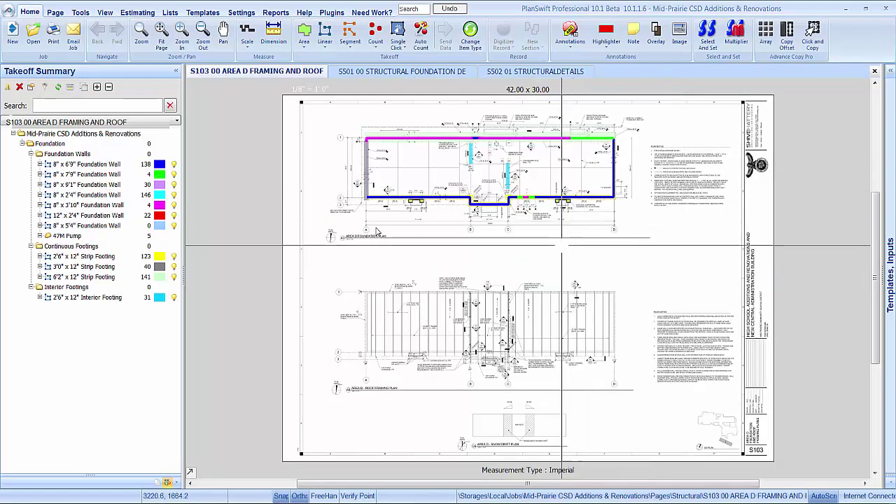
pyautogui.scroll(4, 375, 232)
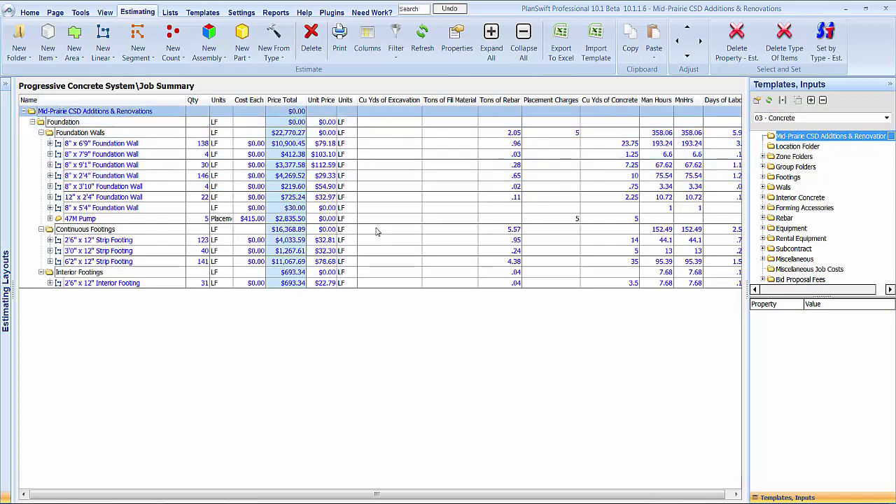
# Review the foundation wall and footing rows in the estimating Job Summary, including rebar, concrete, man-hours and price columns
pyautogui.press('Down')
pyautogui.press('Down')
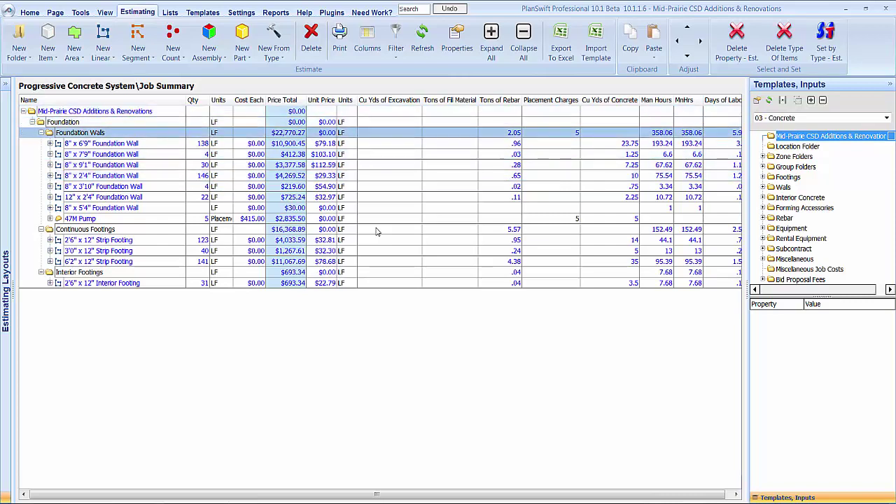
pyautogui.press('Down')
pyautogui.press('Down')
pyautogui.press('Down')
pyautogui.press('Down')
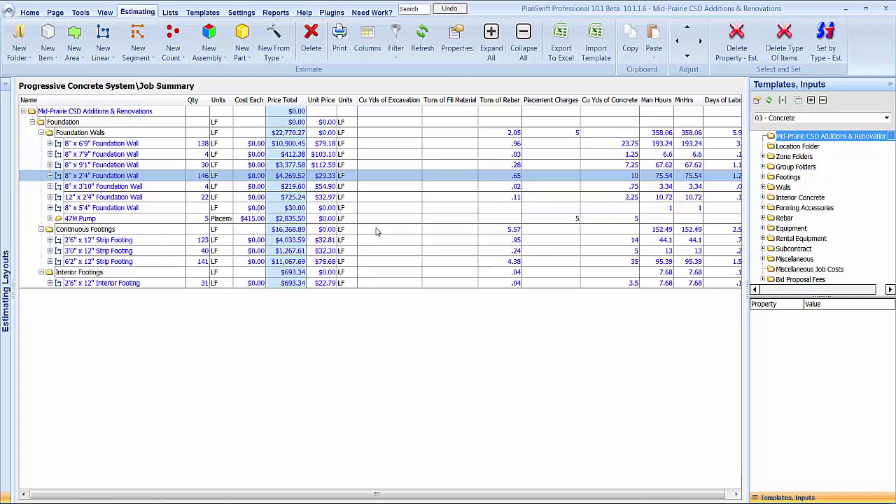
pyautogui.press('Down')
pyautogui.press('Down')
pyautogui.press('Up')
pyautogui.press('Up')
pyautogui.press('Up')
pyautogui.press('Up')
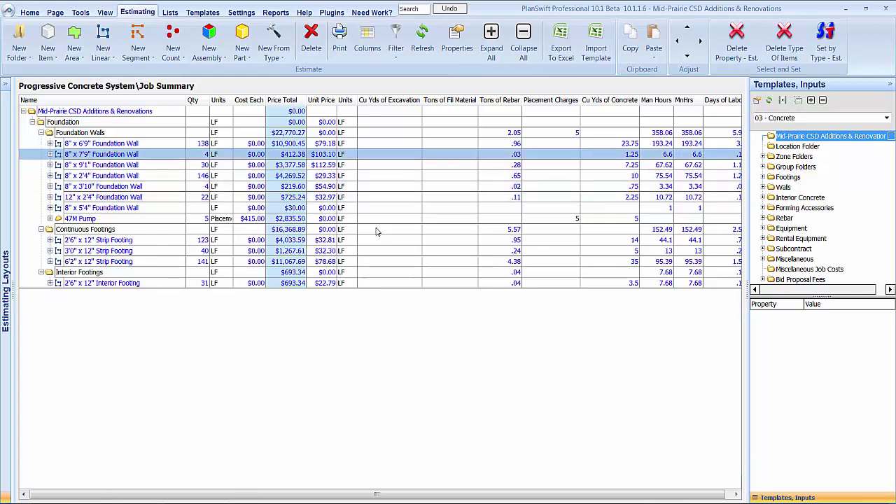
pyautogui.press('Down')
pyautogui.press('Down')
pyautogui.press('Down')
pyautogui.press('Down')
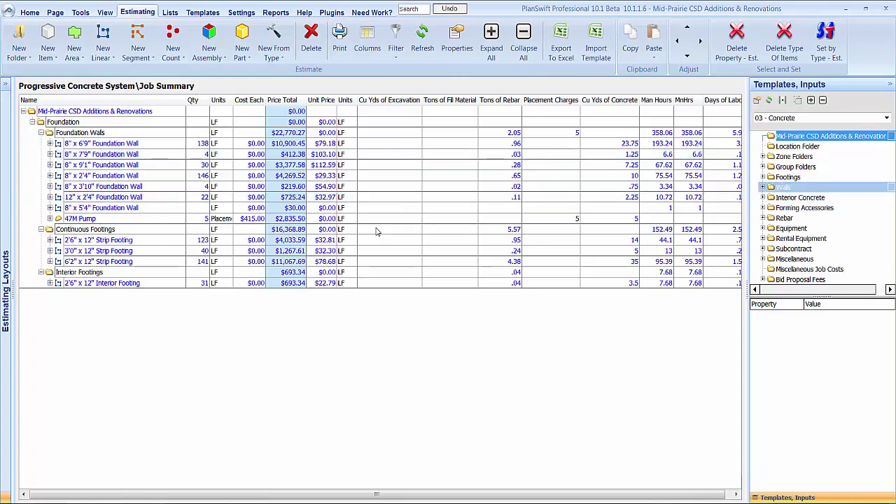
pyautogui.press('Up')
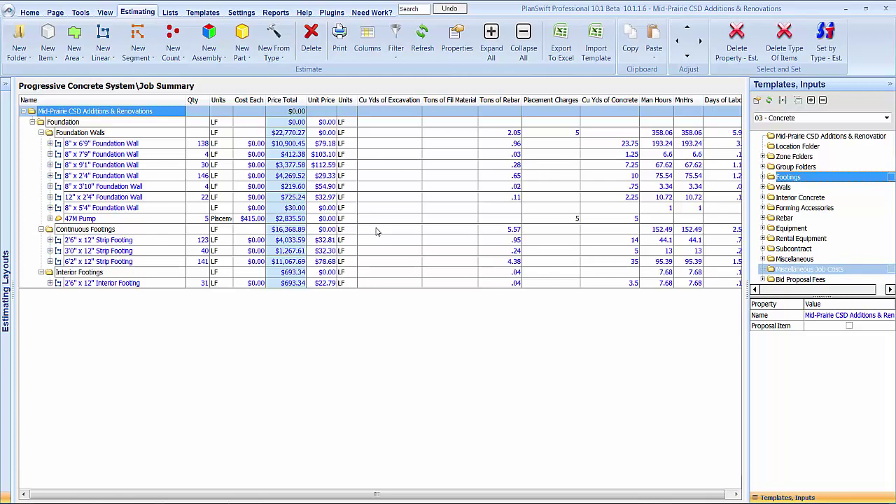
# Add the Miscellaneous Job Costs and Bid Proposal Fees template folders to the job, keeping their default names
pyautogui.press('space')
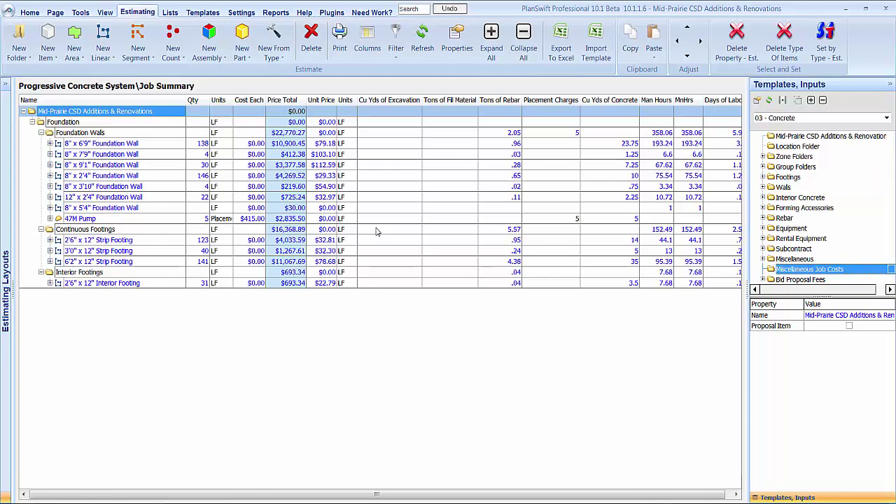
pyautogui.press('Return')
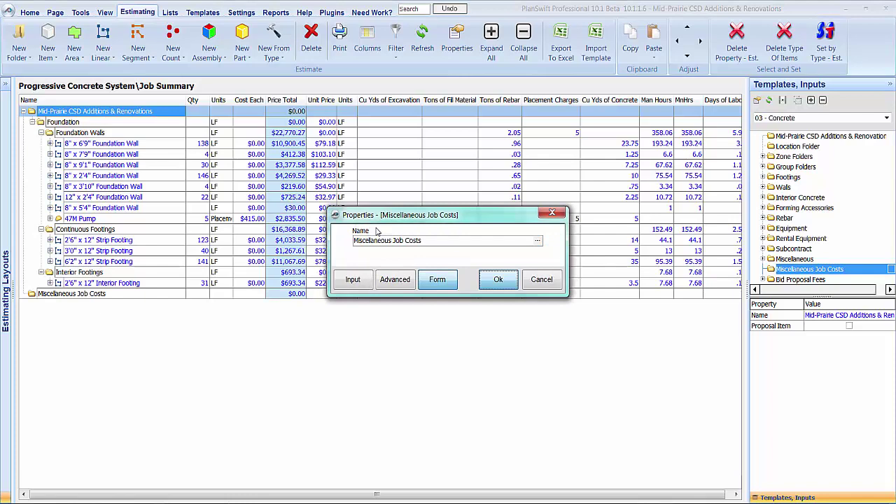
pyautogui.press('Return')
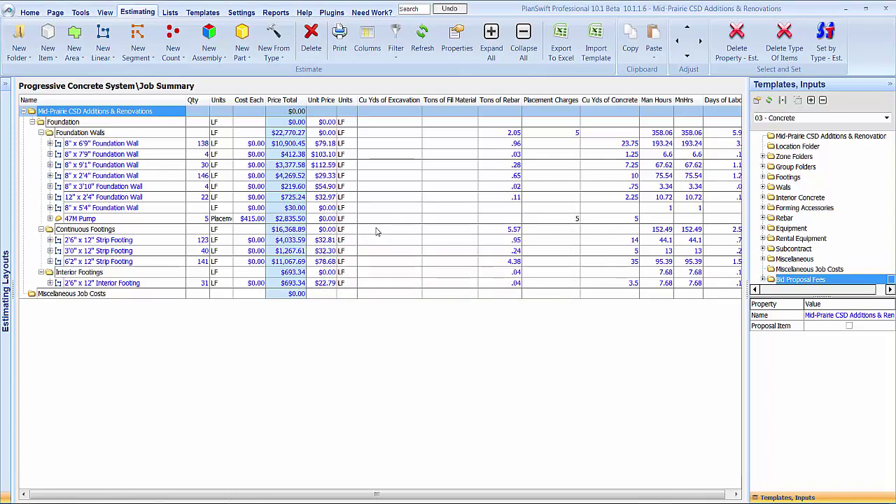
pyautogui.press('Return')
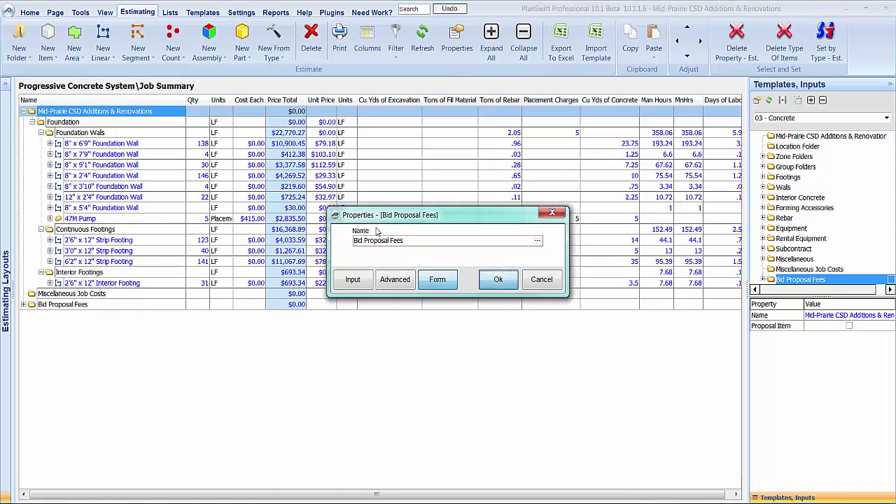
pyautogui.press('Return')
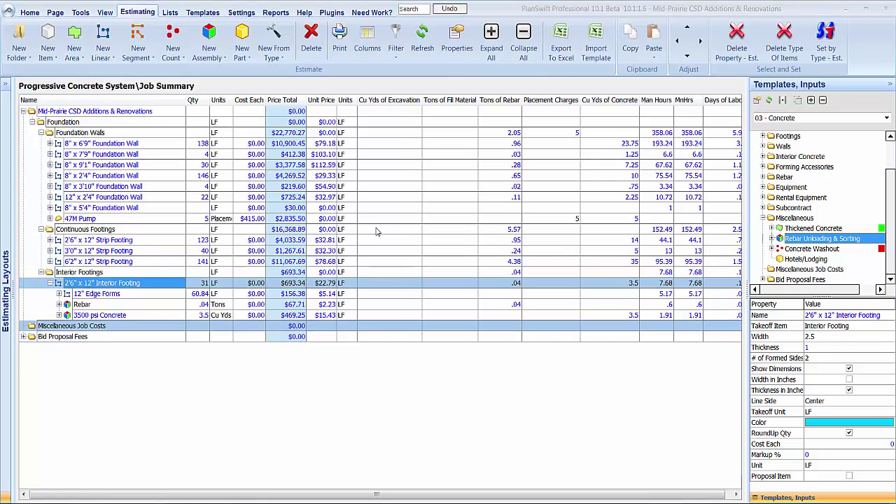
# Add the Rebar Unloading & Sorting assembly to Miscellaneous Job Costs, collapse the interior footing's details and expand the Miscellaneous Job Costs folder
pyautogui.click(378, 232)
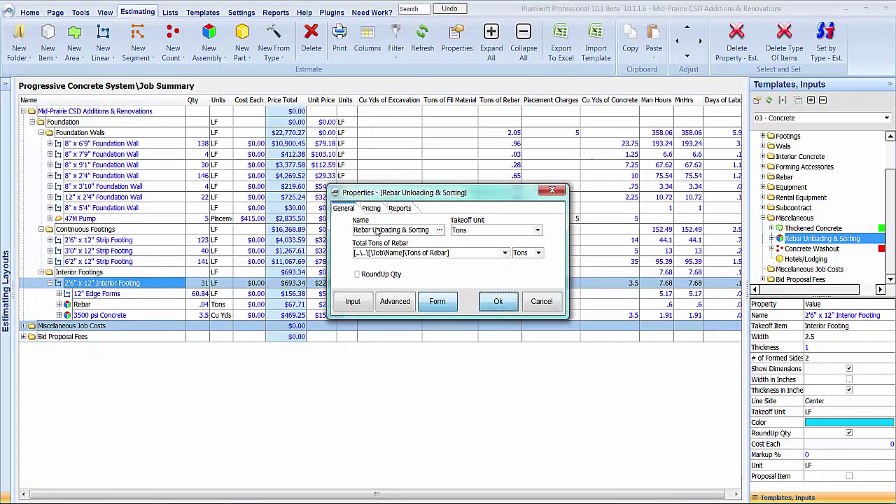
pyautogui.press('Return')
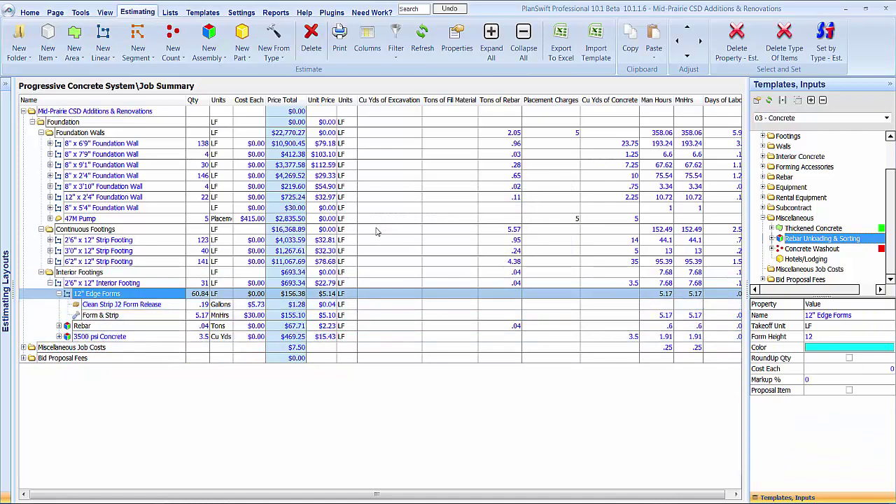
pyautogui.press('Left')
pyautogui.press('Left')
pyautogui.press('Left')
pyautogui.press('Down')
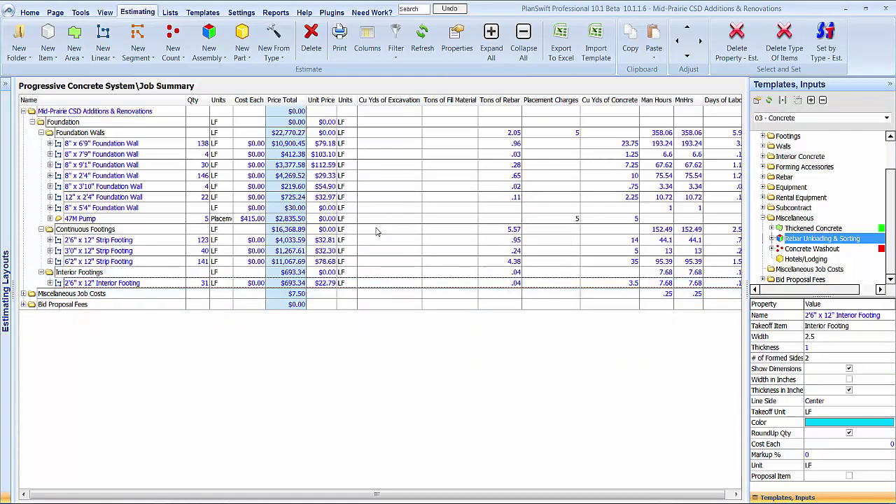
pyautogui.press('Right')
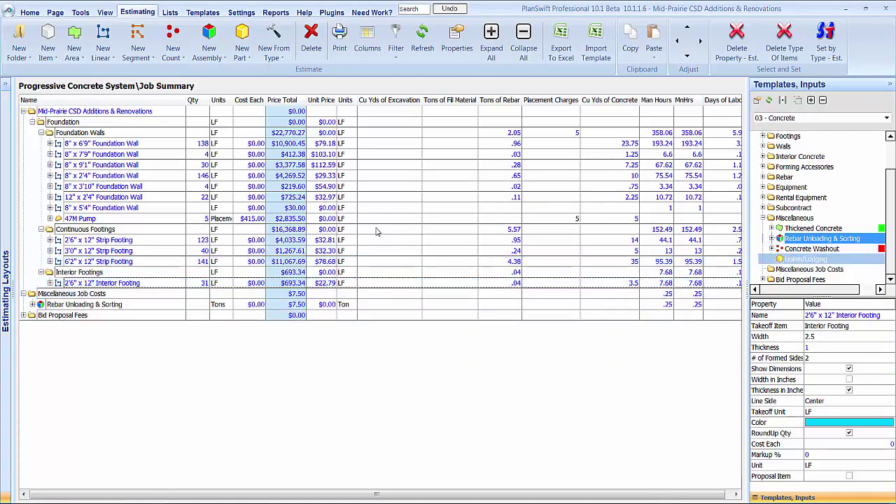
# Add the Construction Staking subcontract item to Miscellaneous Job Costs with the number of stakings set to 3
pyautogui.click(762, 207)
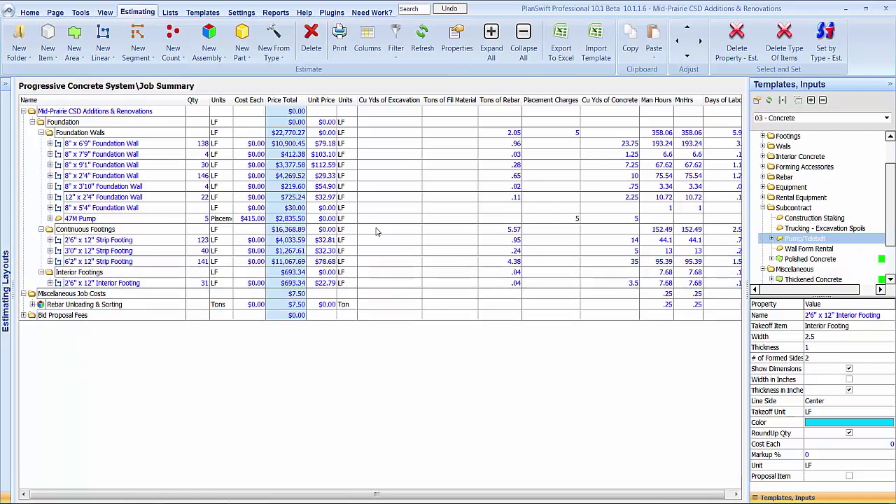
pyautogui.click(814, 218)
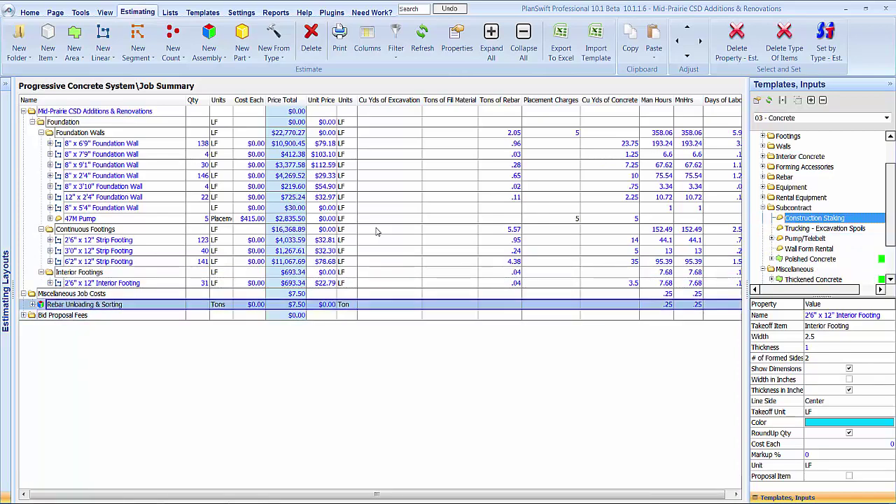
pyautogui.moveTo(814, 218); pyautogui.dragTo(72, 294)
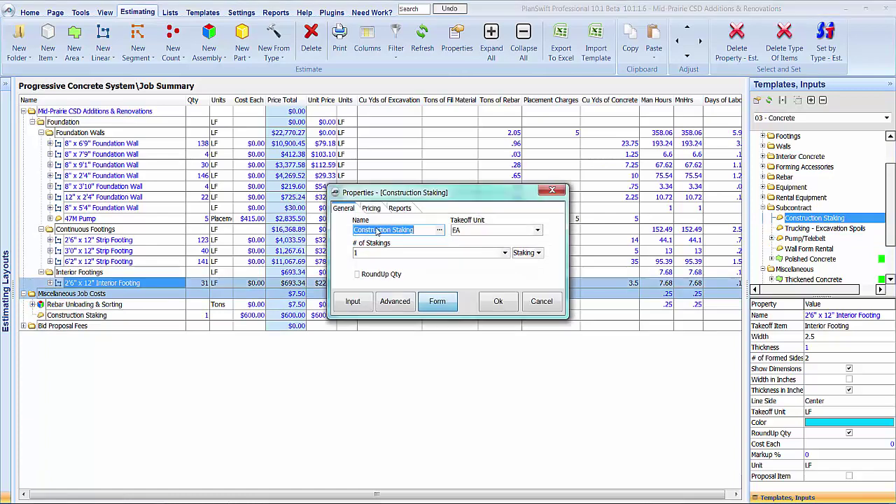
pyautogui.click(371, 207)
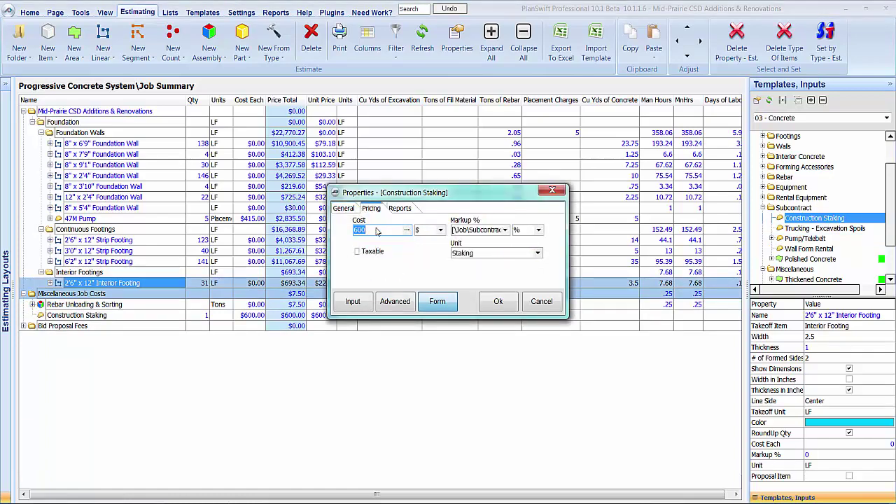
pyautogui.hotkey('ctrl', 'shift', 'Tab')
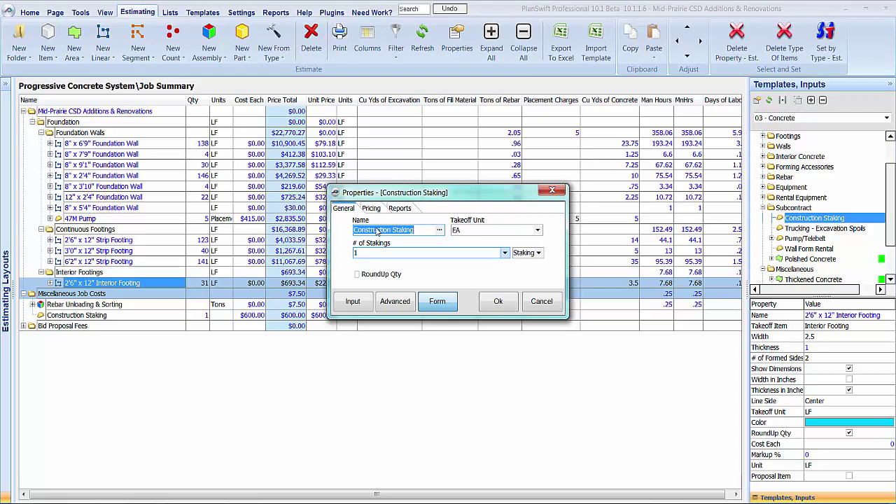
pyautogui.press('Tab')
pyautogui.hotkey('alt', 'Down')
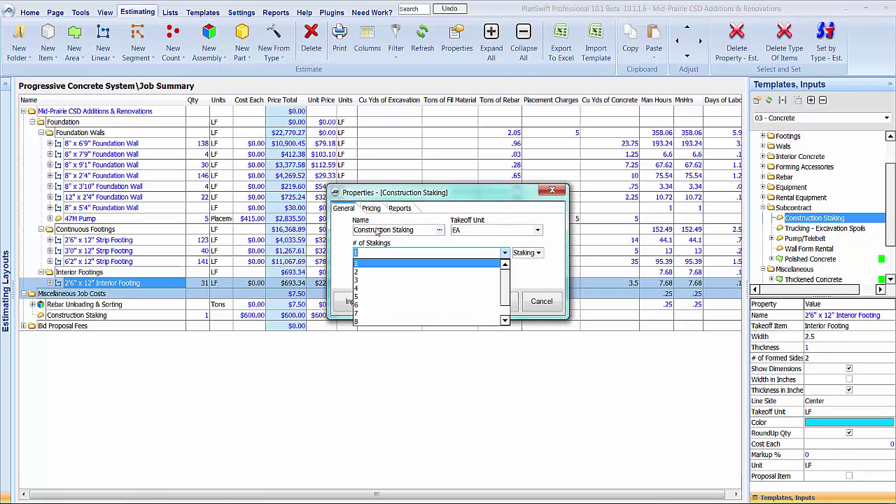
pyautogui.press('Down')
pyautogui.press('Down')
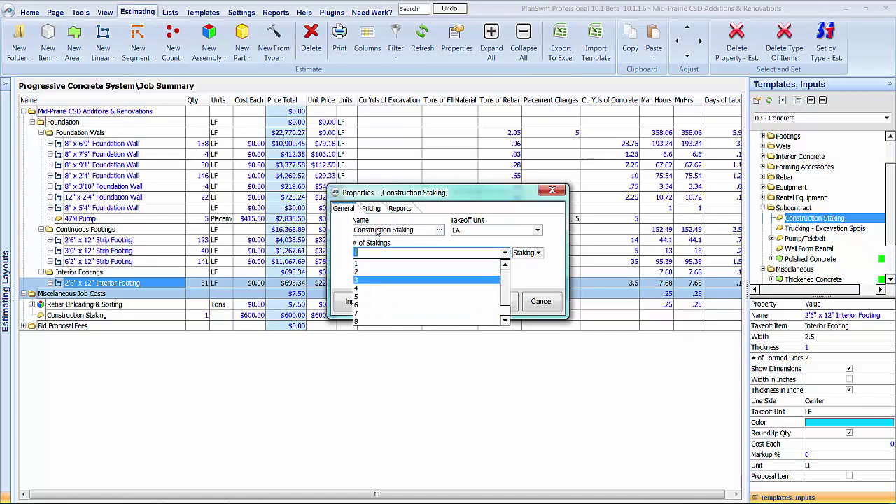
pyautogui.press('Return')
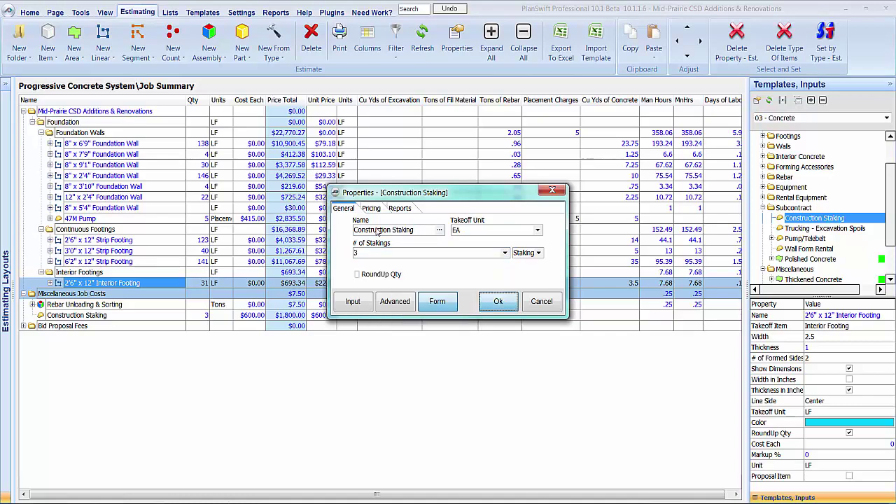
pyautogui.press('Return')
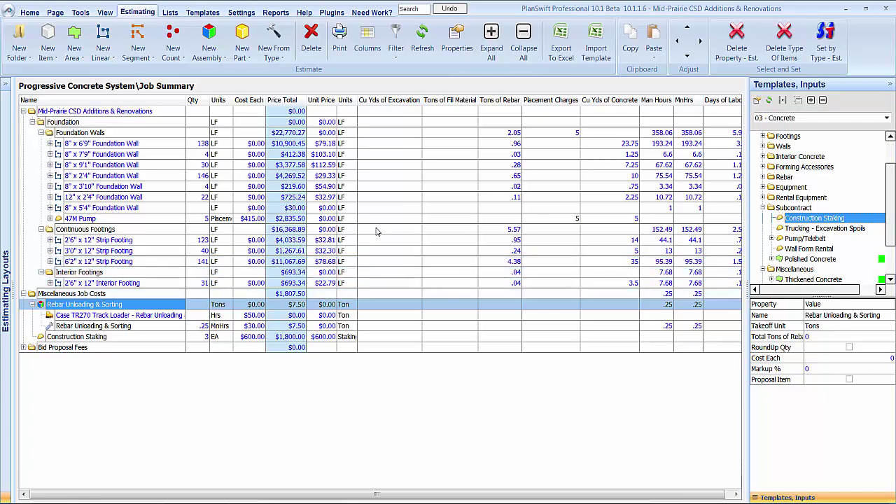
# Collapse the Rebar Unloading & Sorting row and delete the Performance & Payment Bond from Bid Proposal Fees
pyautogui.press('Left')
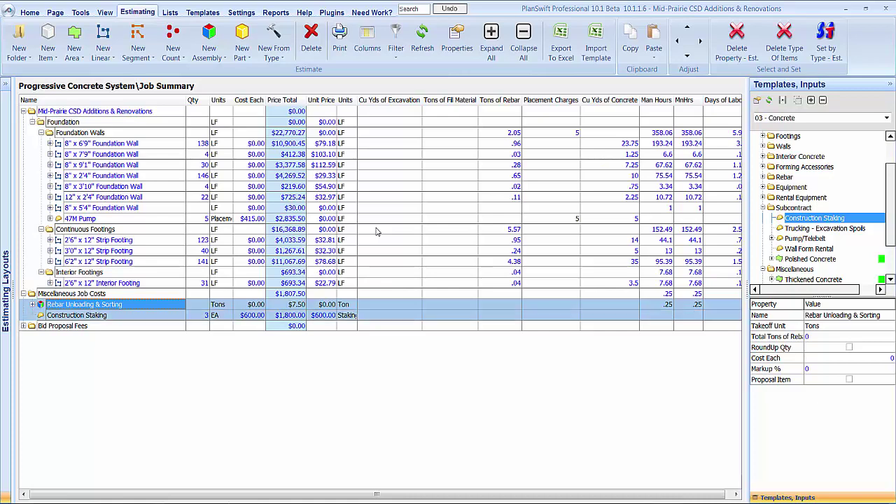
pyautogui.click(23, 327)
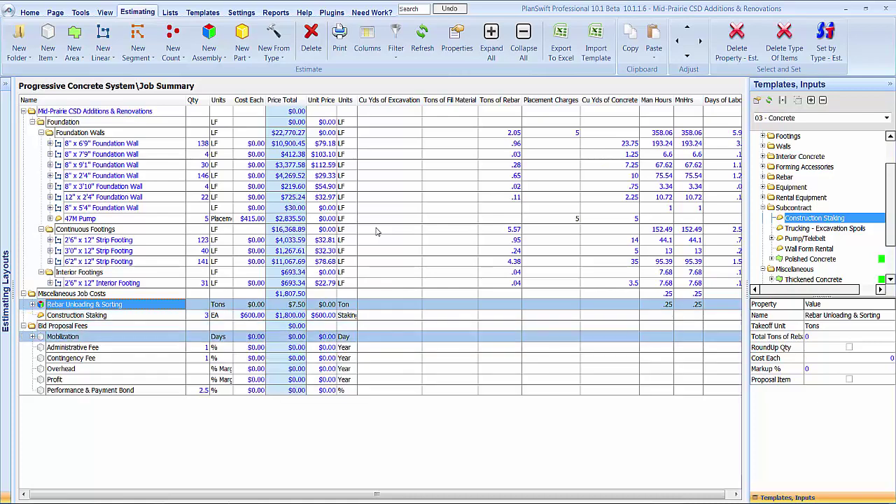
pyautogui.rightClick(79, 389)
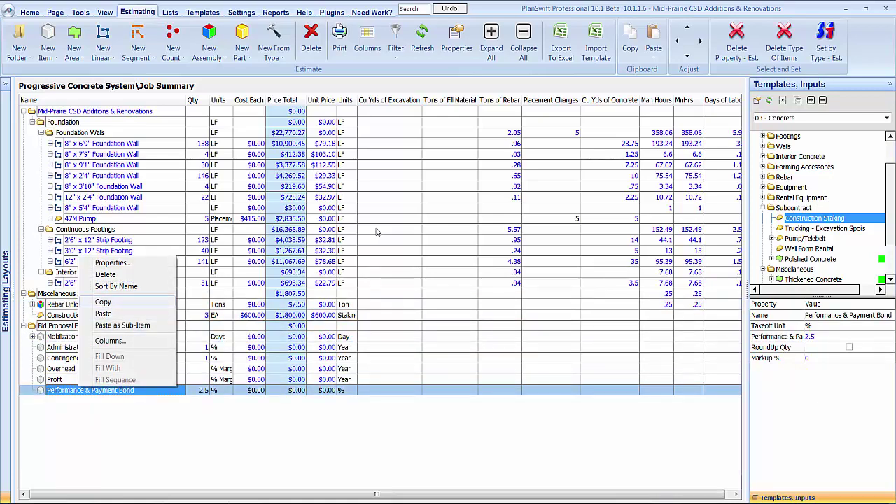
pyautogui.click(105, 275)
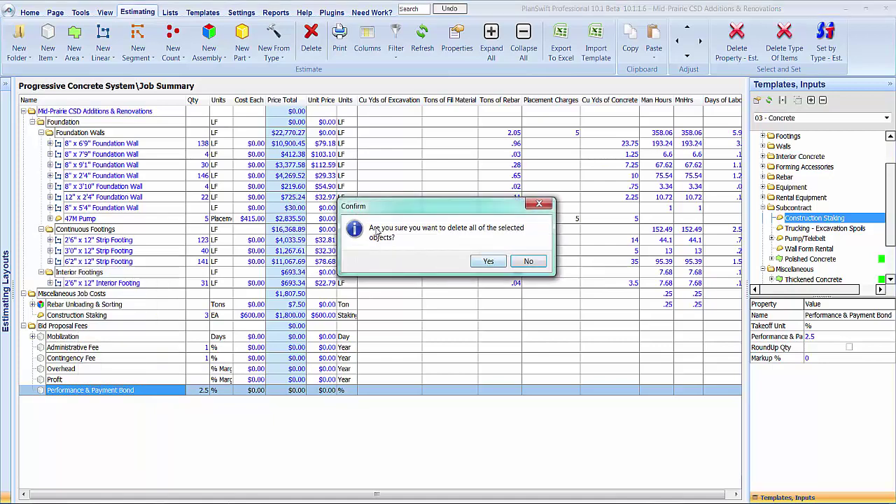
pyautogui.click(488, 260)
# In the Mobilization logistics, enter 18 miles to site, 22 minutes of drive time and a fuel cost of 2.22 per gallon
pyautogui.click(126, 337)
pyautogui.rightClick(126, 337)
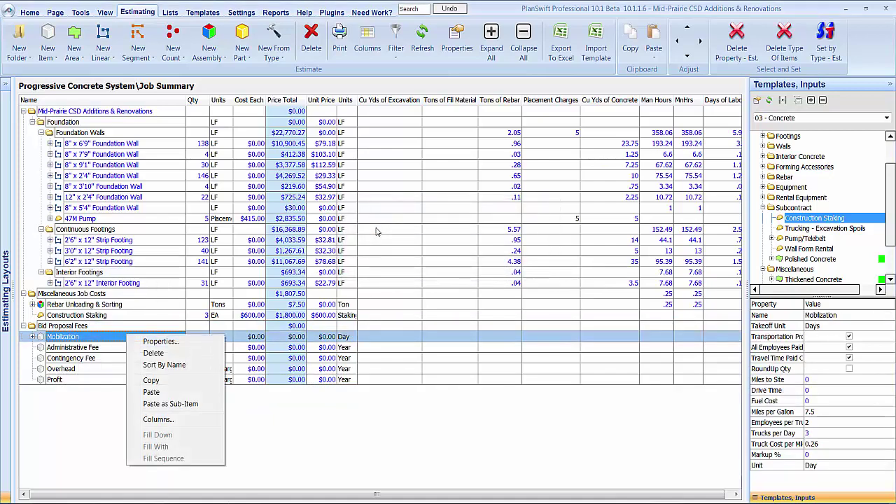
pyautogui.click(160, 341)
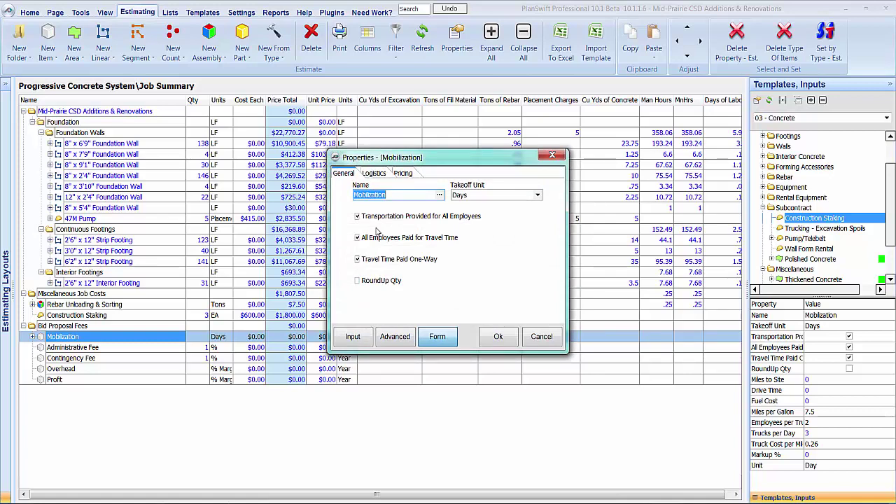
pyautogui.hotkey('ctrl', 'Tab')
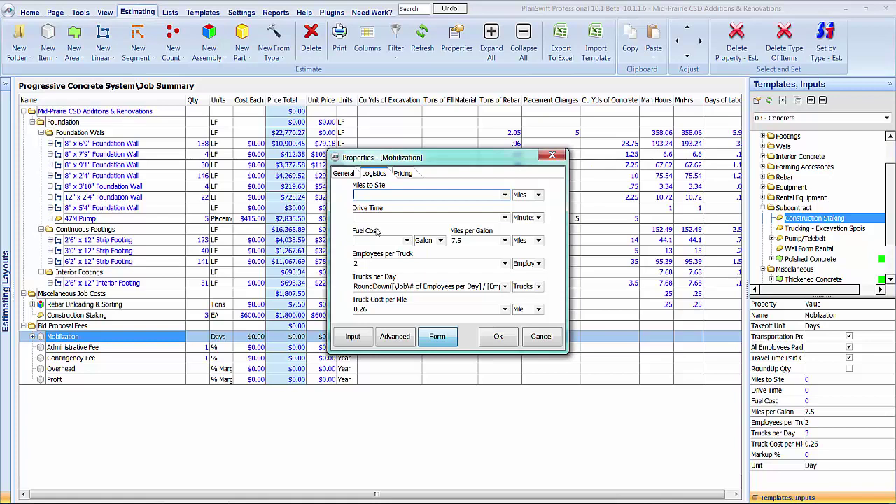
pyautogui.hotkey('alt', 'Tab')
pyautogui.write('18')
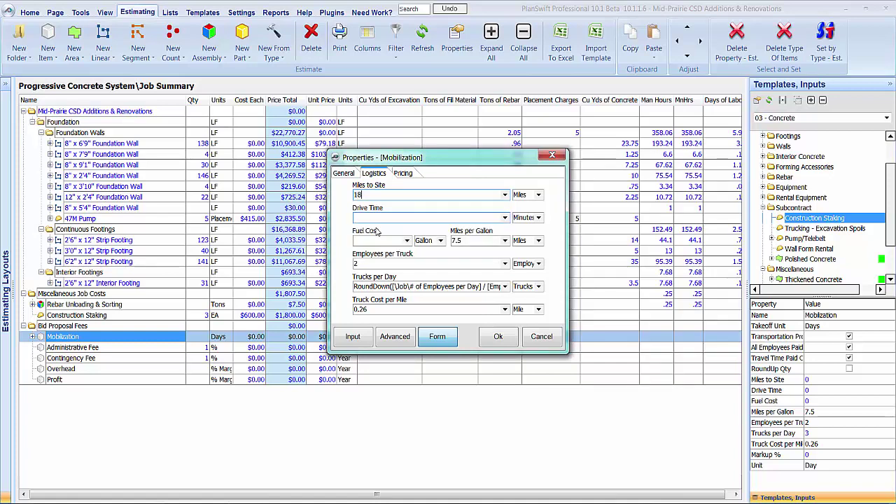
pyautogui.press('Tab')
pyautogui.write('22')
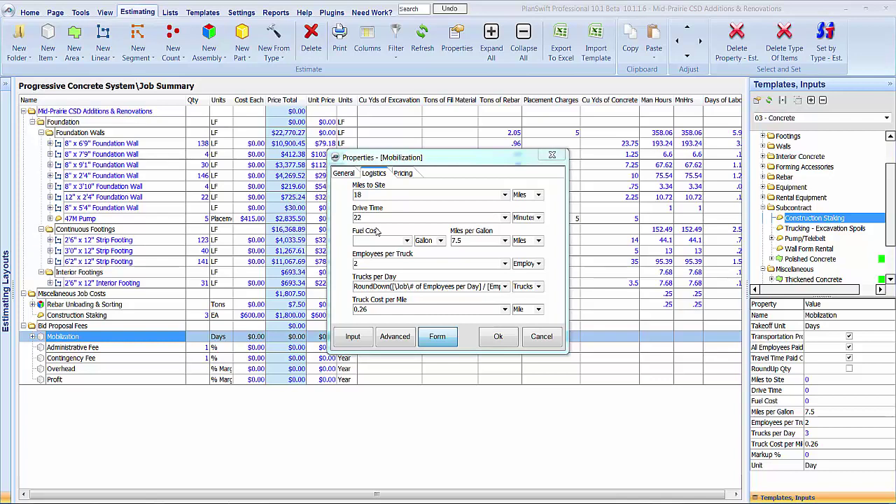
pyautogui.press('Tab')
pyautogui.write('2.22')
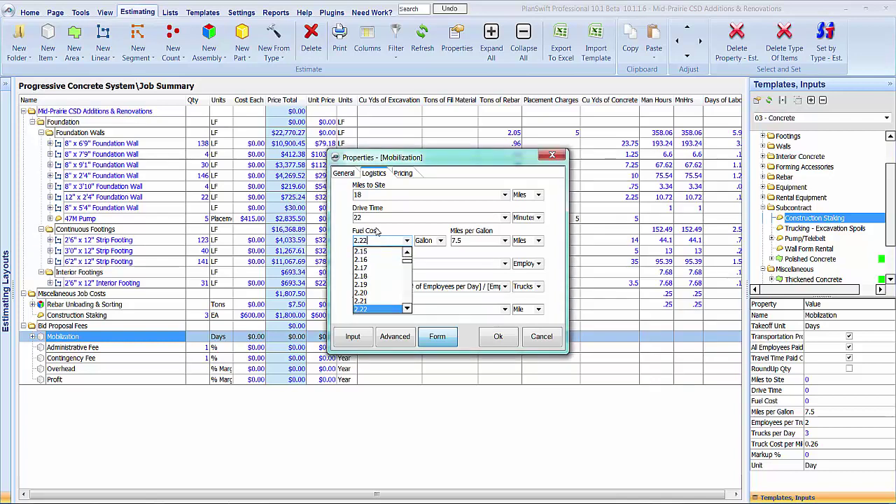
pyautogui.press('Return')
# Set Mobilization's trucks per day to 3 and accept the properties
pyautogui.press('Tab')
pyautogui.press('Tab')
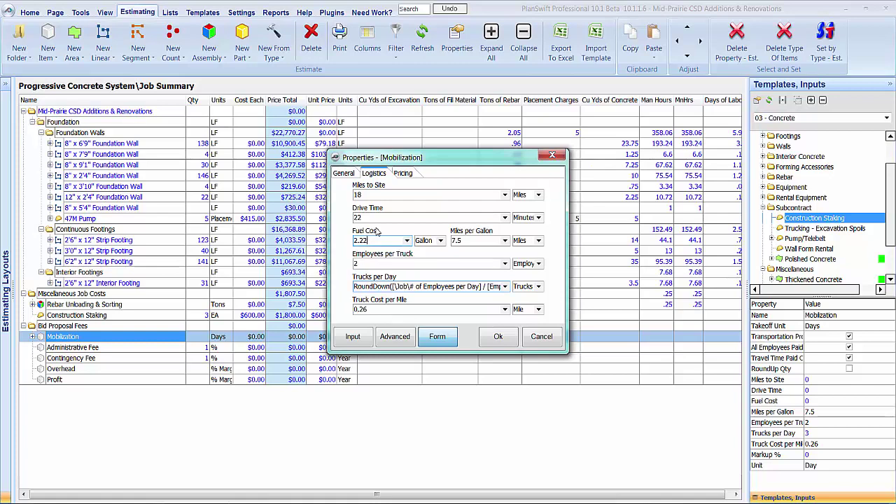
pyautogui.hotkey('alt', 'Down')
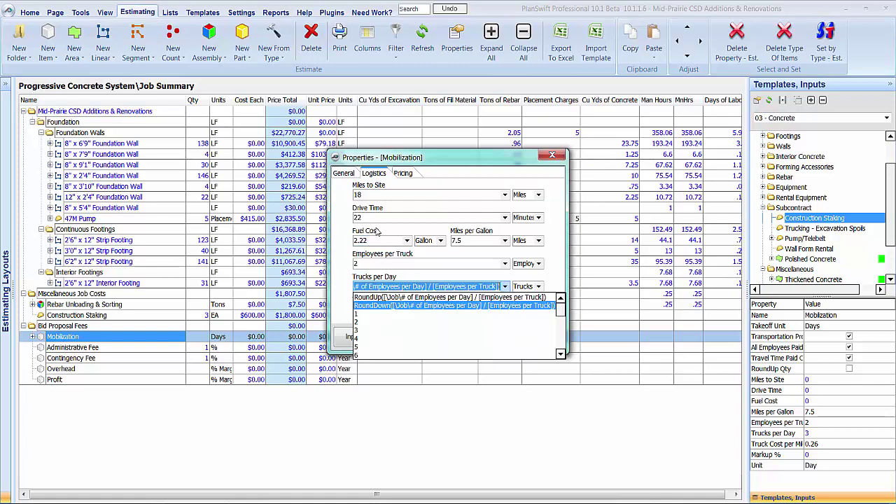
pyautogui.press('Down')
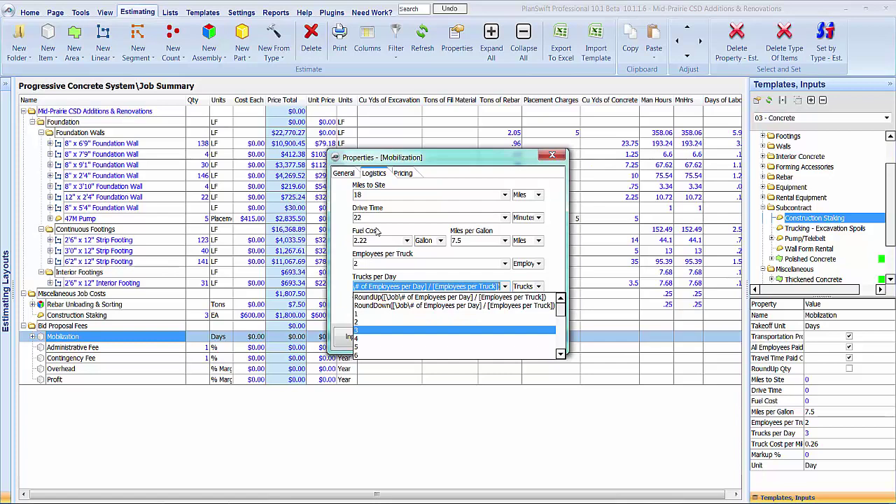
pyautogui.press('Return')
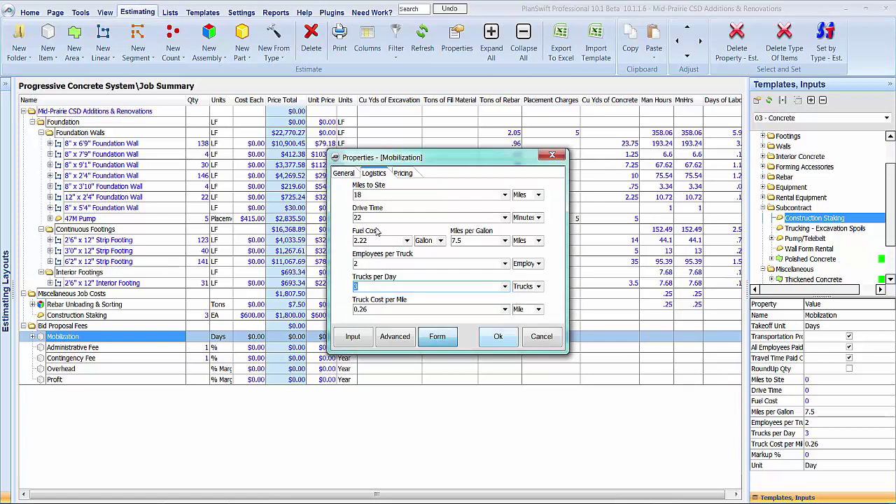
pyautogui.press('Tab')
pyautogui.press('Return')
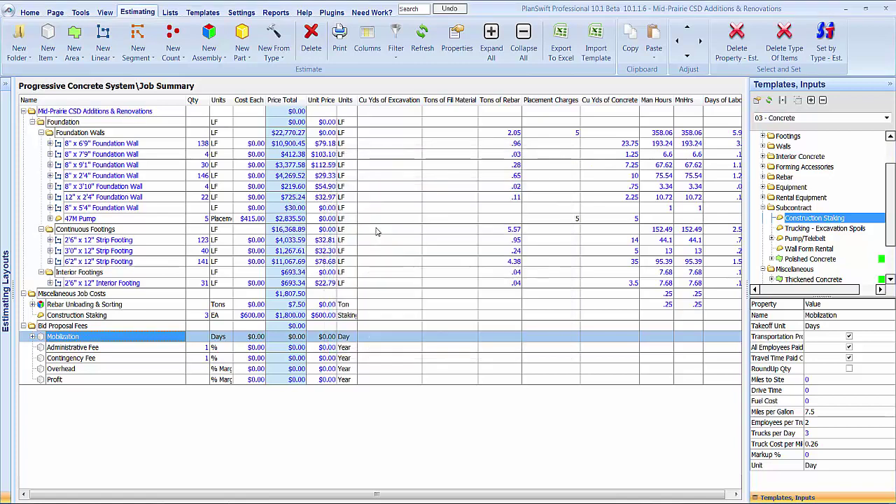
# Delete the Contingency Fee from Bid Proposal Fees
pyautogui.hotkey('shift', 'Down')
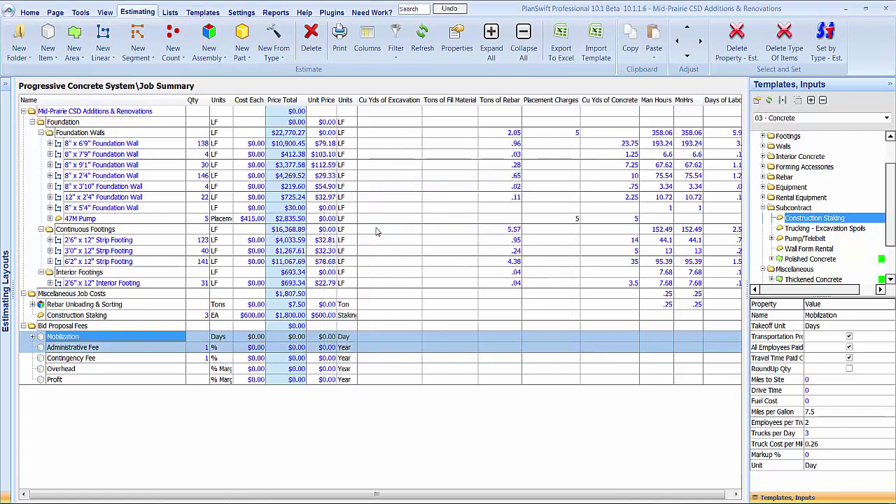
pyautogui.press('Down')
pyautogui.press('Menu')
pyautogui.press('Down')
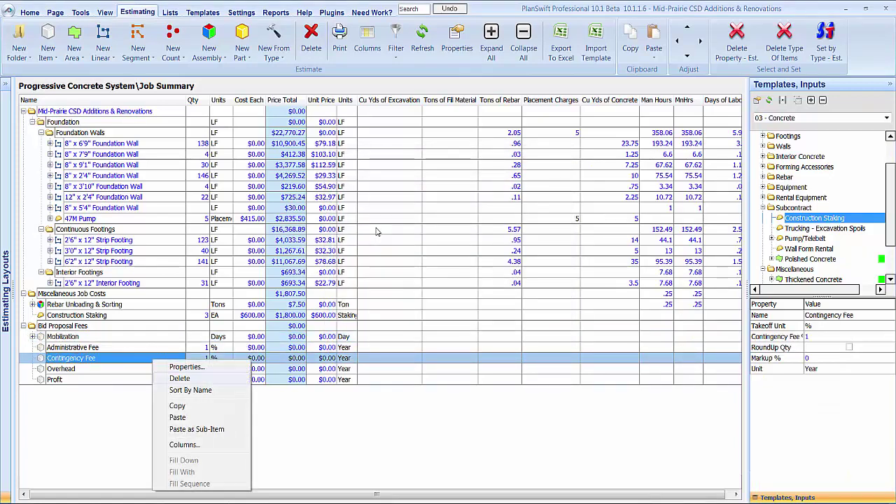
pyautogui.press('Return')
pyautogui.press('Return')
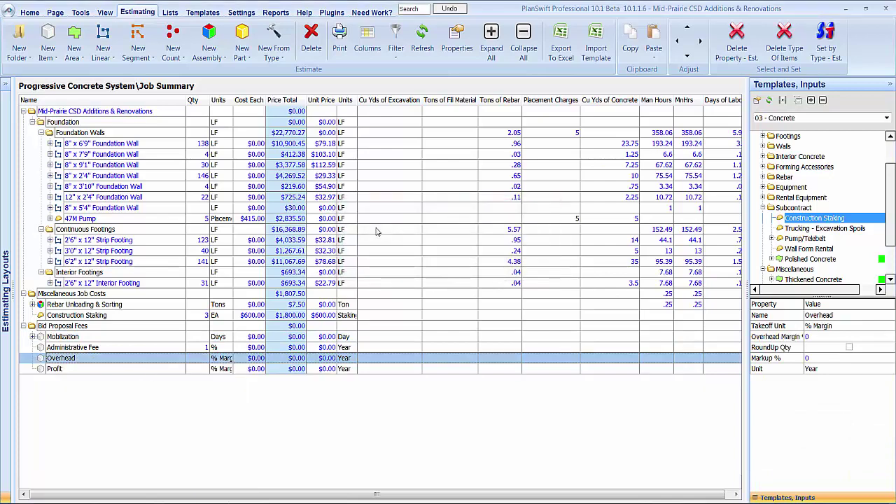
# Set the Overhead Margin % of the Overhead fee to 4.25 and accept its properties
pyautogui.press('Menu')
pyautogui.press('Return')
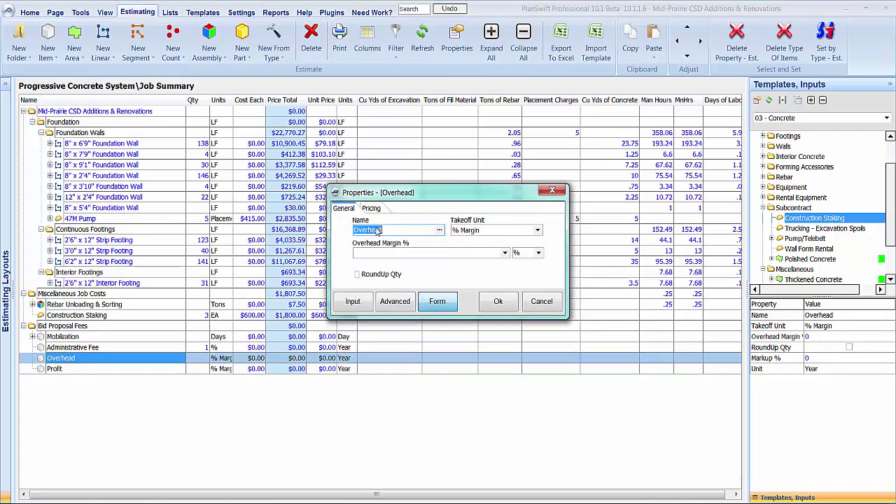
pyautogui.press('Tab')
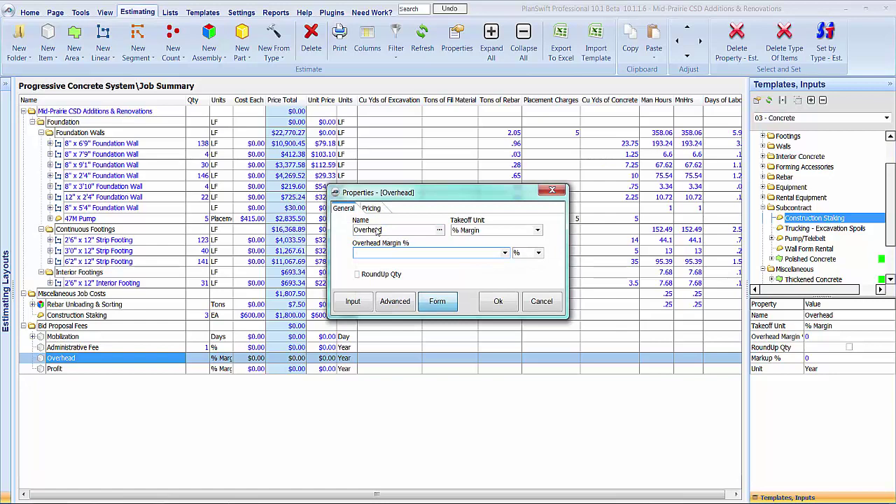
pyautogui.hotkey('alt', 'Down')
pyautogui.write('4.25')
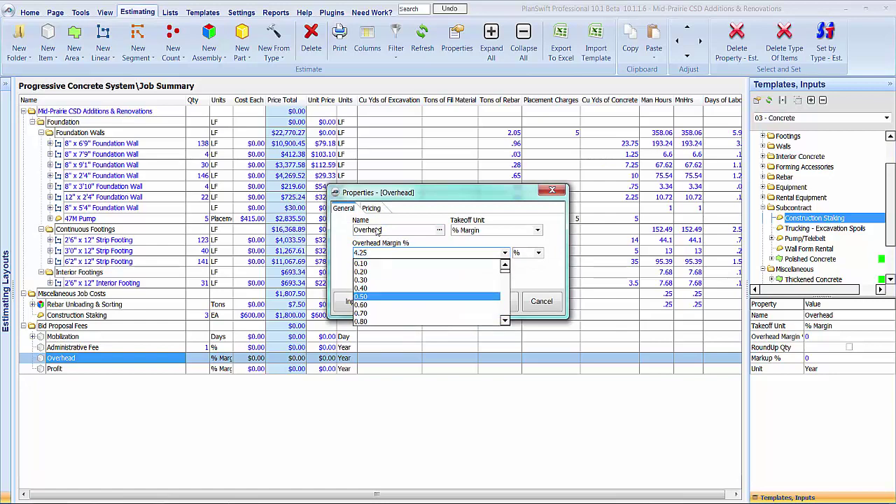
pyautogui.press('Return')
pyautogui.press('Return')
# Set the Profit Margin % of the Profit fee to 15 and accept its properties
pyautogui.press('Down')
pyautogui.press('Menu')
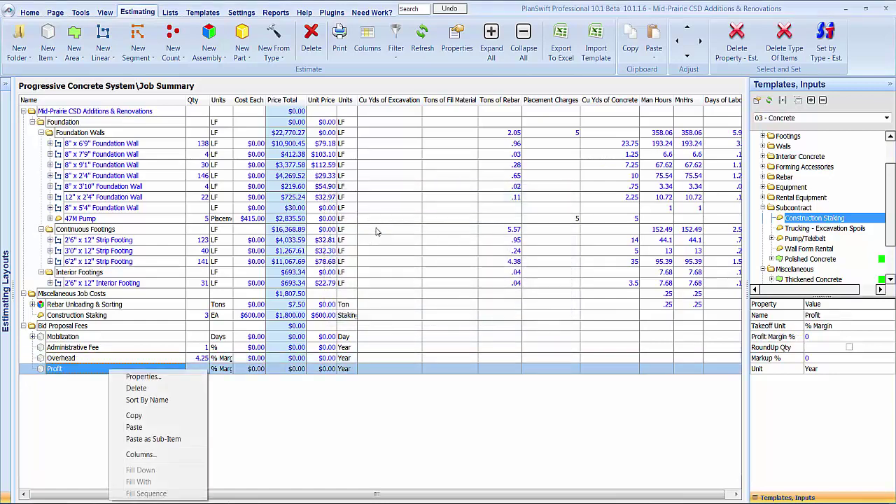
pyautogui.press('Down')
pyautogui.press('Return')
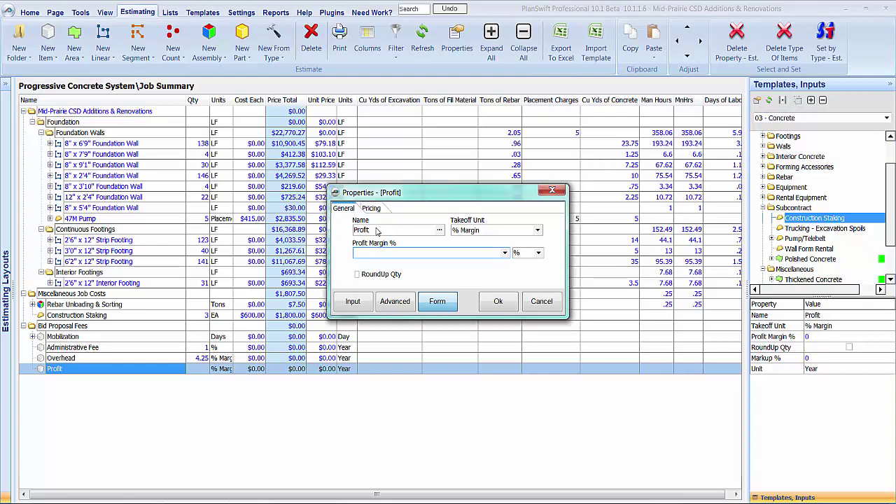
pyautogui.write('15')
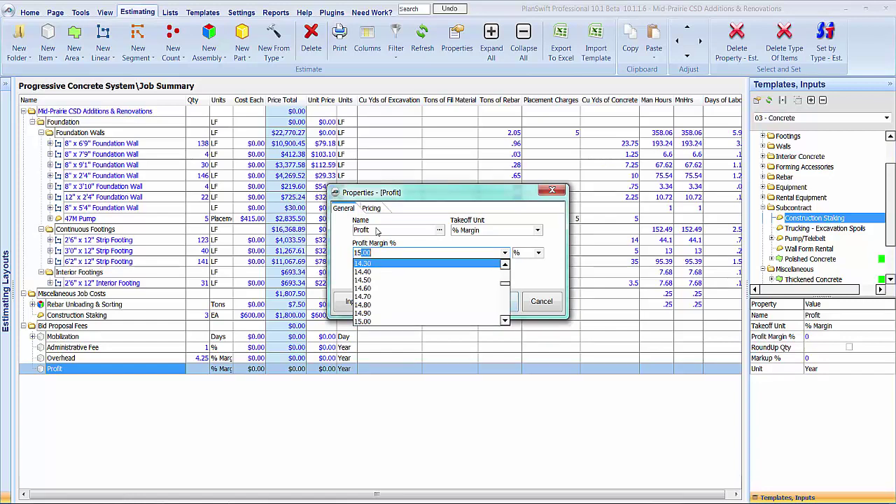
pyautogui.press('Return')
pyautogui.press('Return')
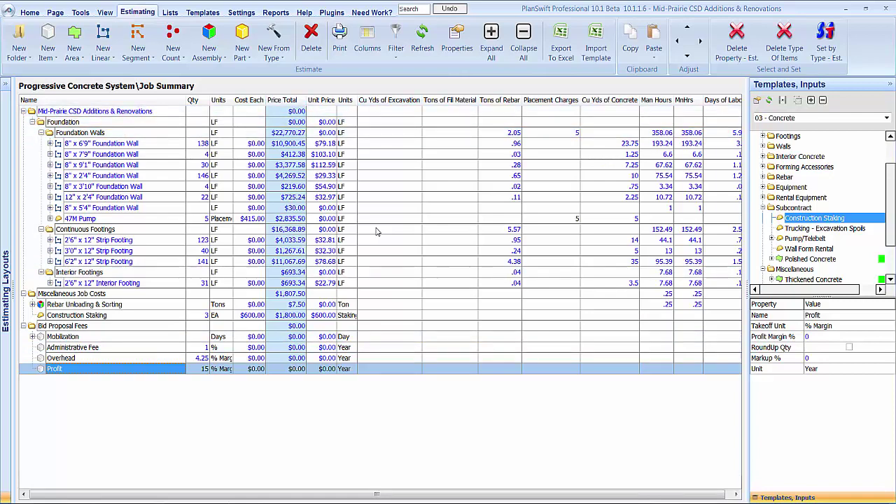
# Reload the job to recalculate the estimate and fit the Job Summary column widths to their contents
pyautogui.hotkey('alt', 'f')
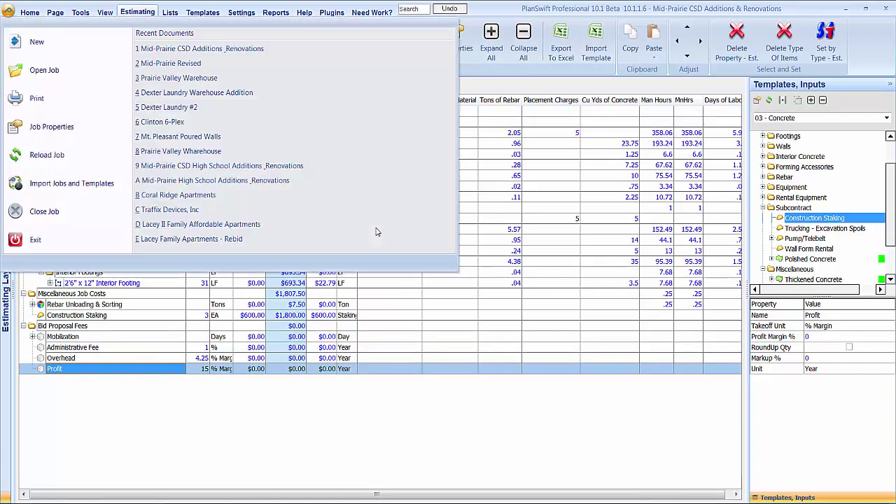
pyautogui.press('Escape')
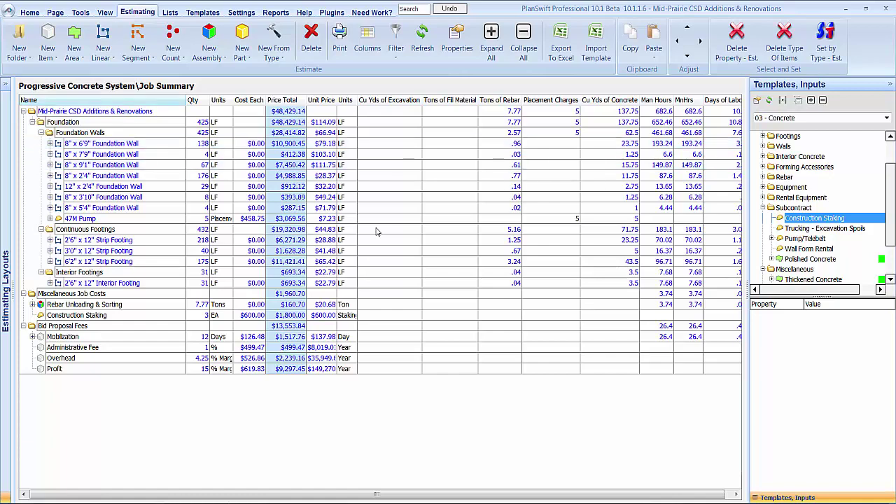
pyautogui.rightClick(132, 99)
pyautogui.click(164, 372)
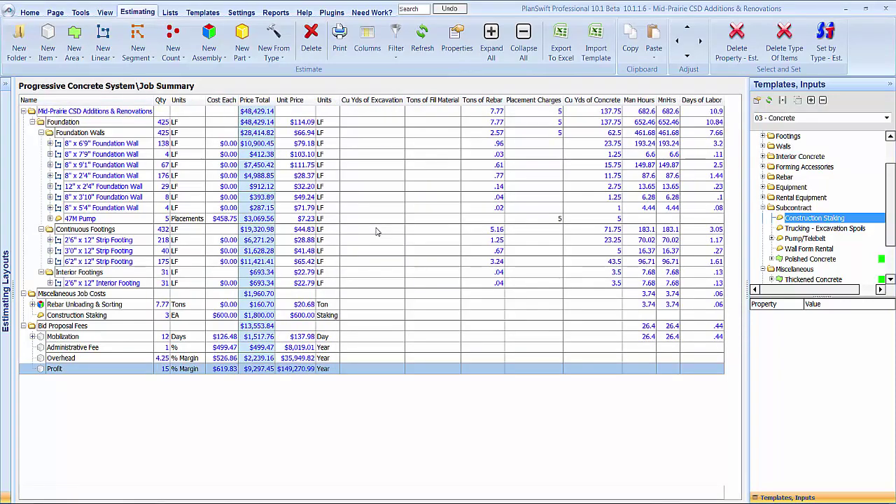
# Examine the quantities, prices and man hours in the Job Summary from the Profit row up to Foundation
pyautogui.press('Up')
pyautogui.press('Up')
pyautogui.press('Up')
pyautogui.press('Up')
pyautogui.press('Up')
pyautogui.press('Up')
pyautogui.press('Up')
pyautogui.press('Up')
pyautogui.press('Up')
pyautogui.press('Up')
pyautogui.press('Up')
pyautogui.press('Up')
pyautogui.press('Up')
pyautogui.press('Up')
pyautogui.press('Up')
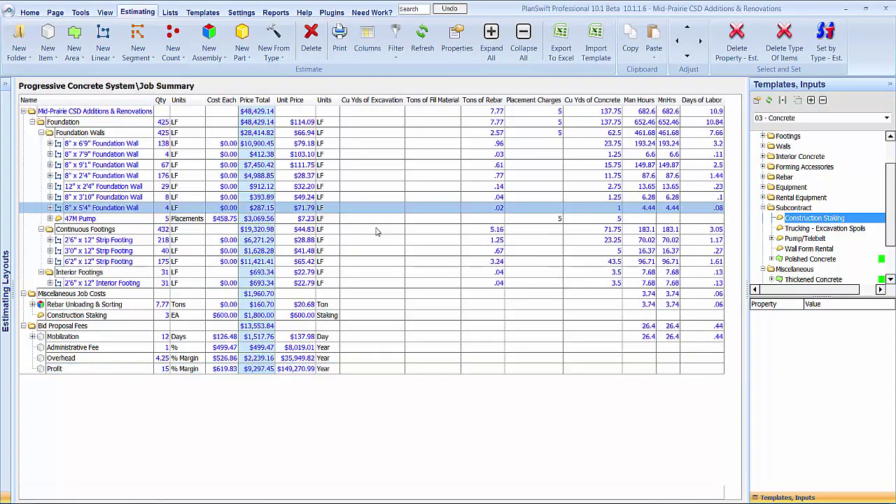
pyautogui.press('Up')
pyautogui.press('Up')
pyautogui.press('Up')
pyautogui.press('Up')
pyautogui.press('Up')
pyautogui.press('Up')
pyautogui.press('Up')
pyautogui.press('Up')
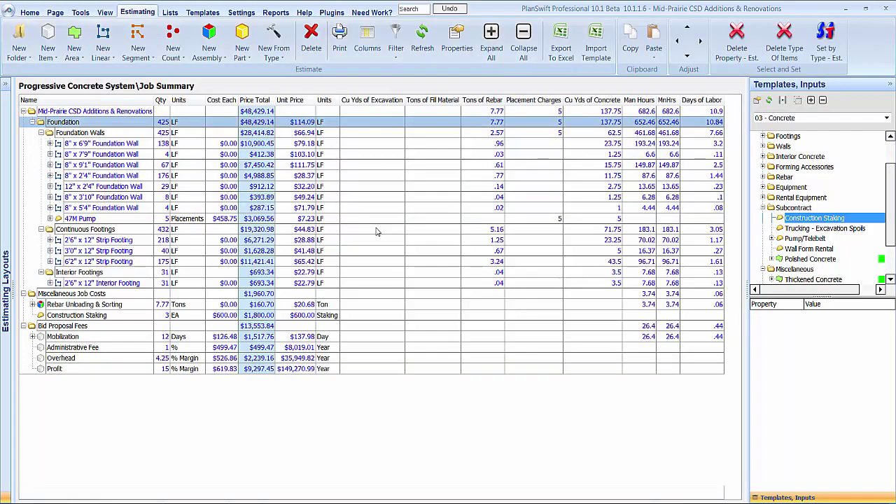
# Switch to the Bid Totals layout of the Progressive Concrete System and select the Foundation row
pyautogui.click(6, 83)
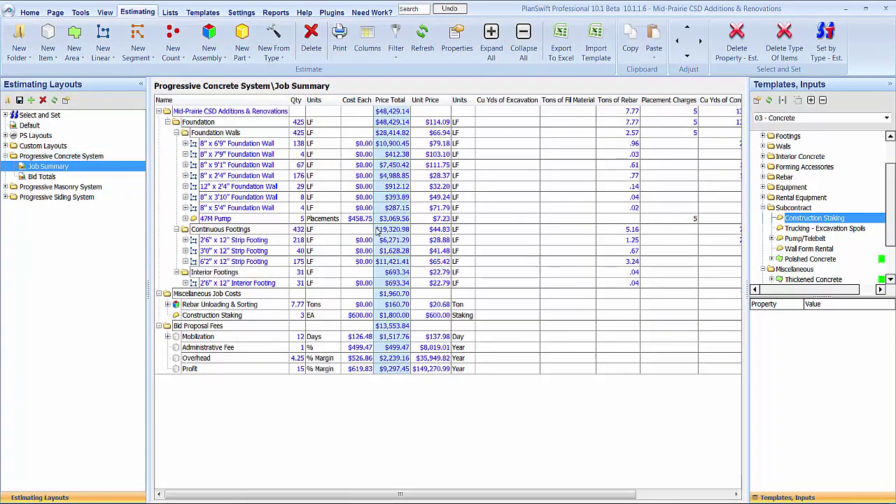
pyautogui.press('Down')
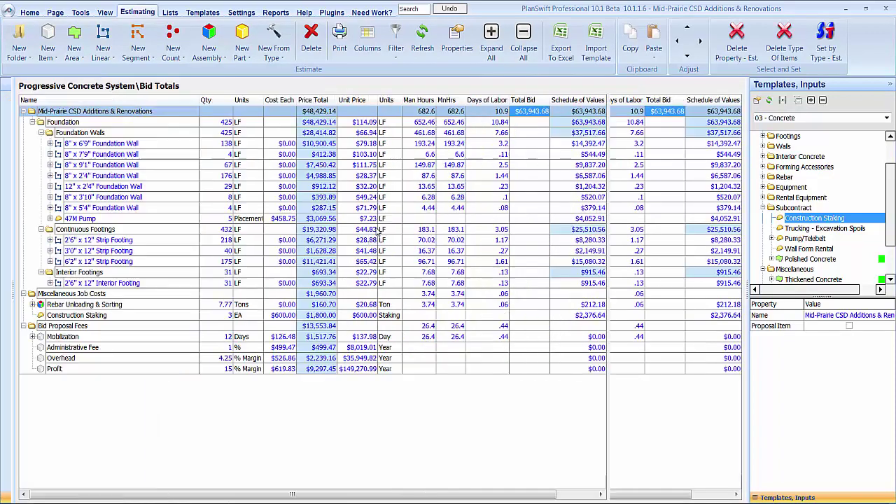
pyautogui.press('Down')
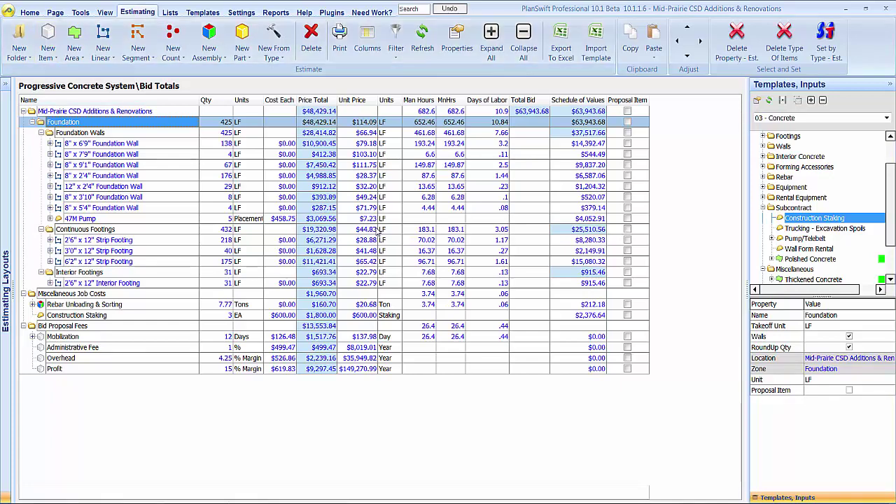
# In the labor settings of the job properties, set the number of employees per day to 10
pyautogui.hotkey('alt', 'f')
pyautogui.press('Down')
pyautogui.press('Down')
pyautogui.press('Down')
pyautogui.press('Escape')
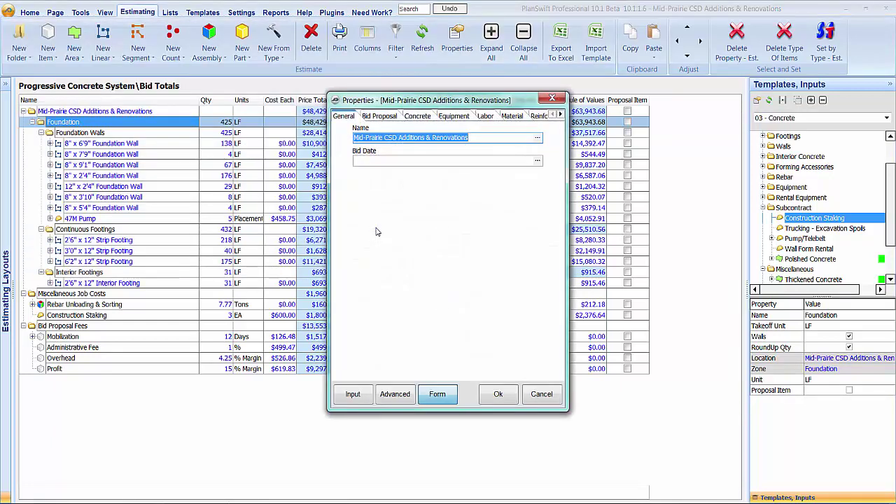
pyautogui.hotkey('ctrl', 'Tab')
pyautogui.hotkey('ctrl', 'Tab')
pyautogui.hotkey('ctrl', 'Tab')
pyautogui.hotkey('ctrl', 'Tab')
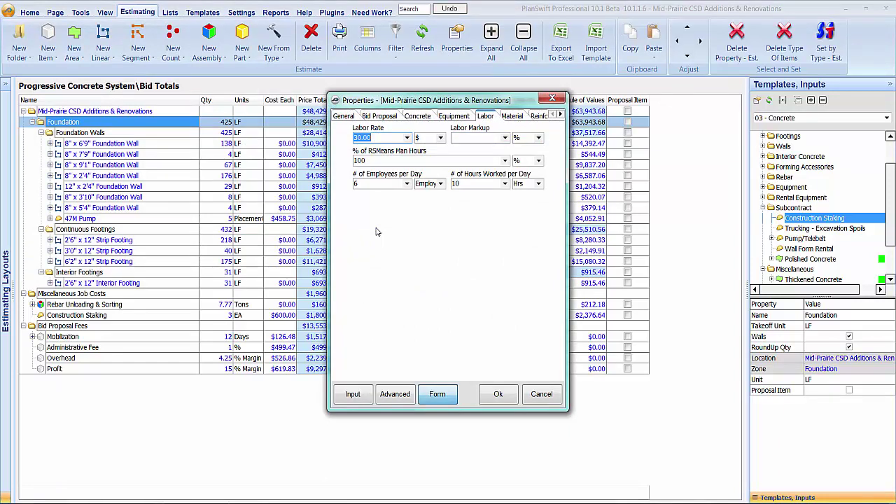
pyautogui.press('Tab')
pyautogui.press('Tab')
pyautogui.press('Tab')
pyautogui.press('Tab')
pyautogui.press('Tab')
pyautogui.press('Tab')
pyautogui.write('10')
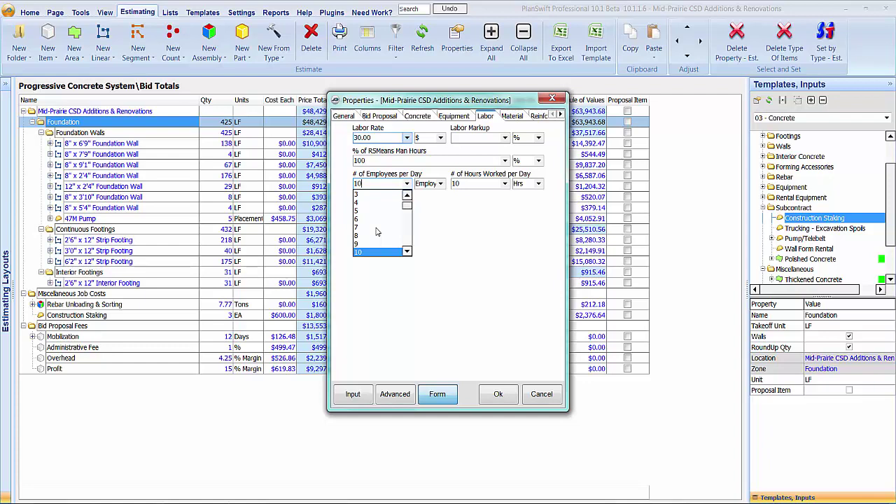
# Set the Labor Rate to 29.00 and the % of RSMeans Man Hours to 75
pyautogui.click(407, 138)
pyautogui.press('Return')
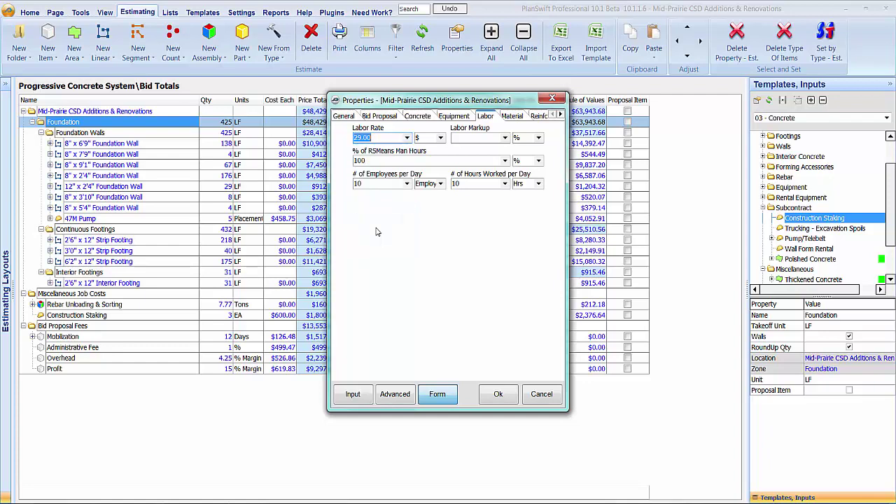
pyautogui.press('Tab')
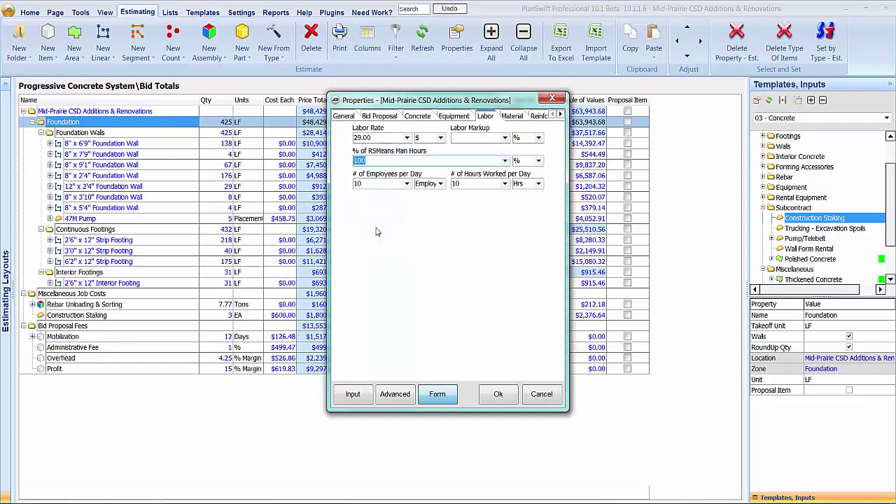
pyautogui.write('75')
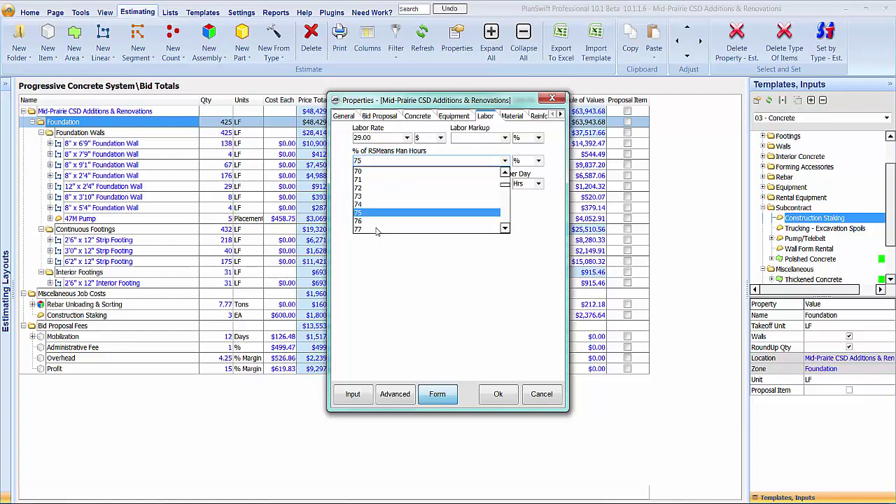
pyautogui.press('Return')
pyautogui.press('Tab')
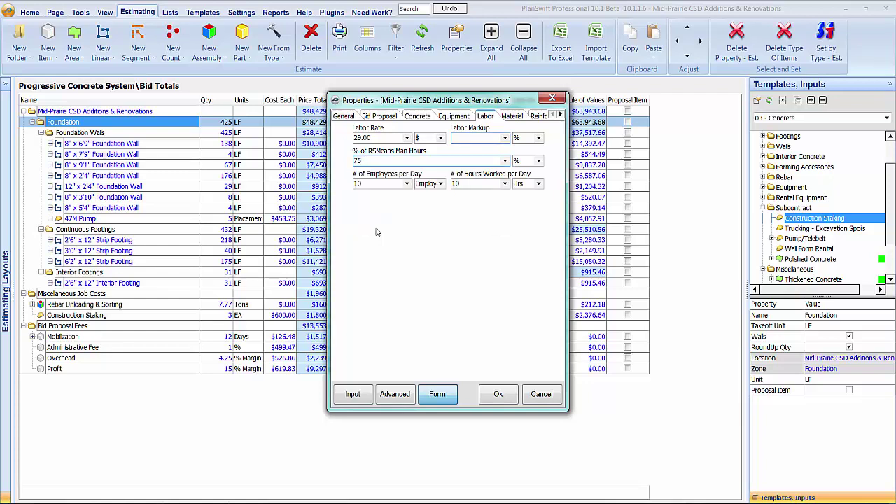
# Clear the Material Markup and the Sales Tax 1 percentage in the job properties
pyautogui.hotkey('ctrl', 'Tab')
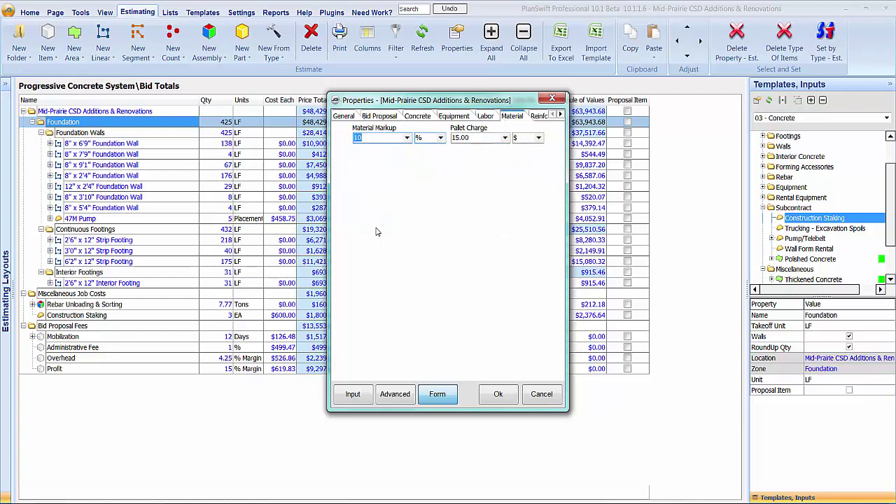
pyautogui.press('BackSpace')
pyautogui.click(561, 114)
pyautogui.click(561, 114)
pyautogui.click(561, 114)
pyautogui.click(561, 114)
pyautogui.click(561, 114)
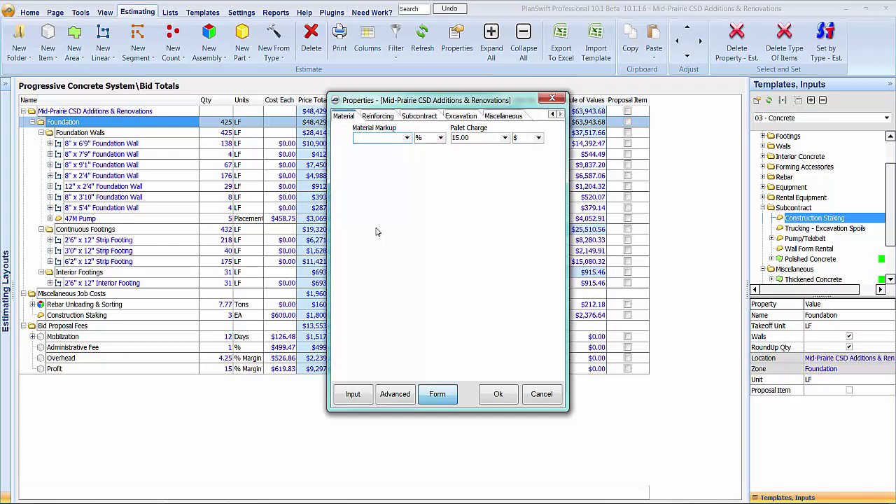
pyautogui.hotkey('ctrl', 'Tab')
pyautogui.hotkey('ctrl', 'Tab')
pyautogui.hotkey('ctrl', 'Tab')
pyautogui.hotkey('ctrl', 'Tab')
pyautogui.press('Tab')
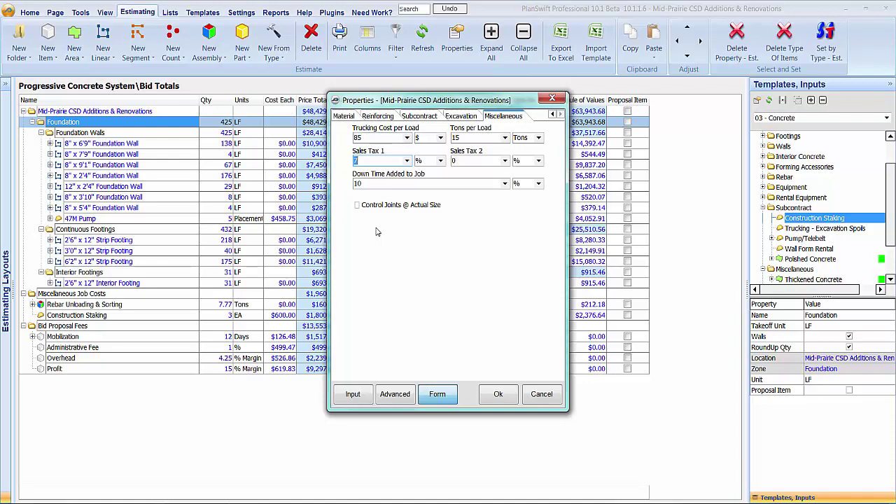
pyautogui.press('BackSpace')
# Set the 4000 psi concrete price to 105.00 in the job properties and accept the changes
pyautogui.hotkey('ctrl', 'shift', 'Tab')
pyautogui.hotkey('ctrl', 'shift', 'Tab')
pyautogui.hotkey('ctrl', 'shift', 'Tab')
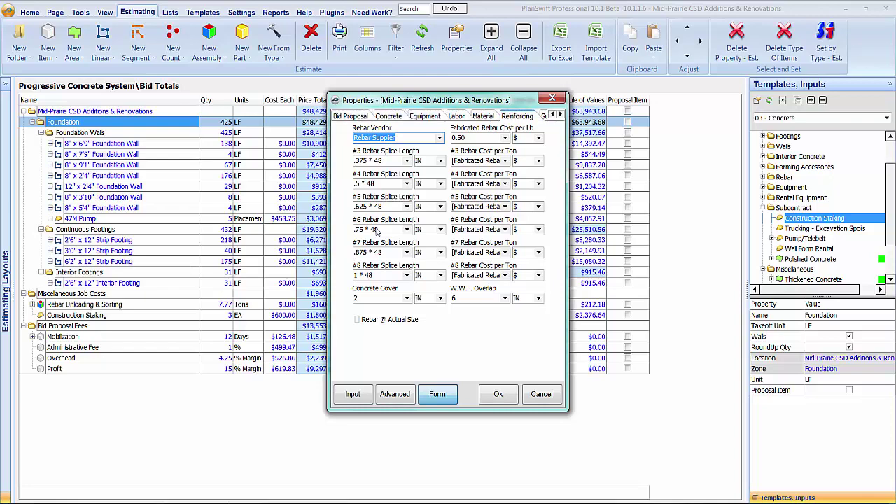
pyautogui.hotkey('ctrl', 'shift', 'Tab')
pyautogui.hotkey('ctrl', 'shift', 'Tab')
pyautogui.hotkey('ctrl', 'shift', 'Tab')
pyautogui.hotkey('ctrl', 'shift', 'Tab')
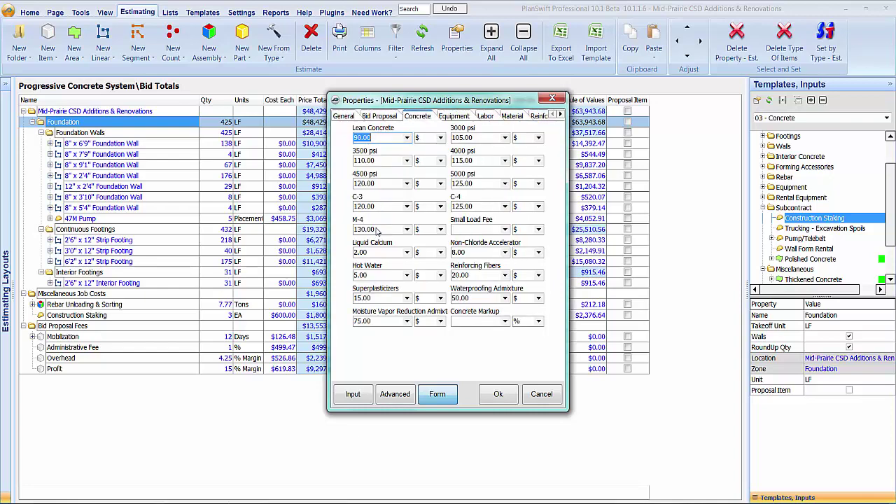
pyautogui.press('Tab')
pyautogui.press('Tab')
pyautogui.press('Tab')
pyautogui.press('Tab')
pyautogui.press('Tab')
pyautogui.press('Tab')
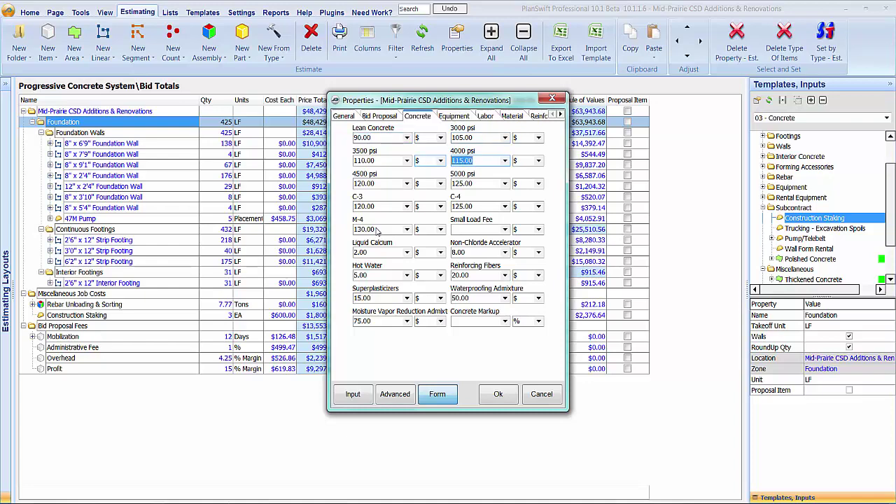
pyautogui.write('105')
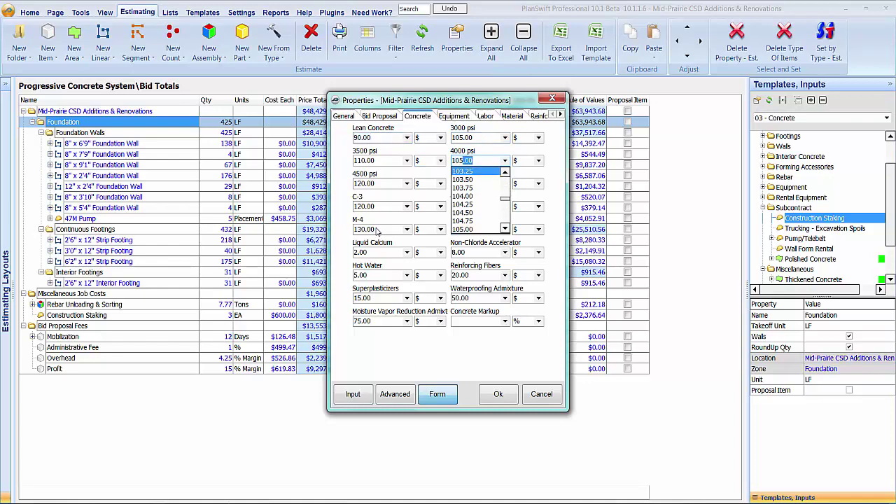
pyautogui.press('Return')
pyautogui.hotkey('shift', 'Tab')
pyautogui.hotkey('shift', 'Tab')
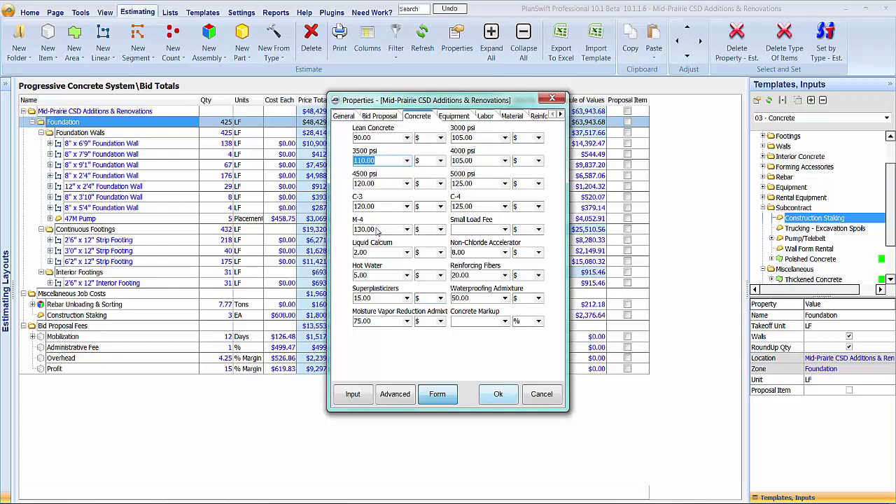
pyautogui.press('Return')
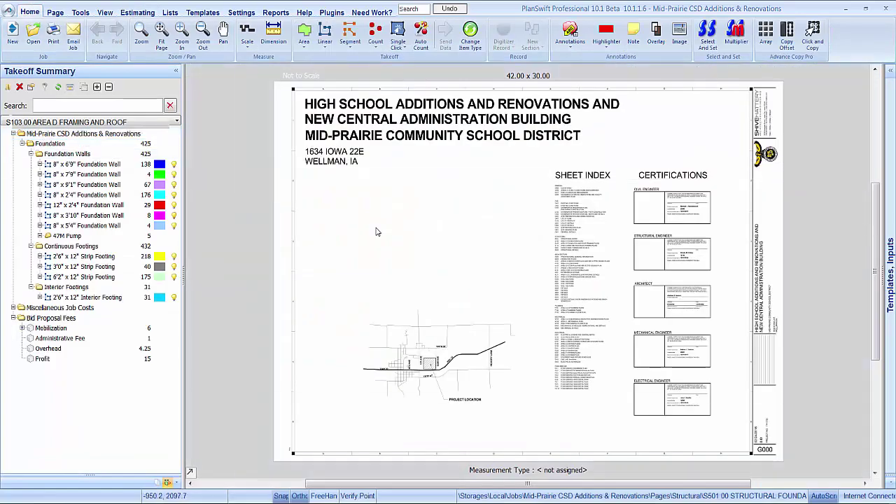
# Open the S103 00 Area D framing page and expand the Miscellaneous Job Costs folder in the takeoff summary
pyautogui.click(157, 482)
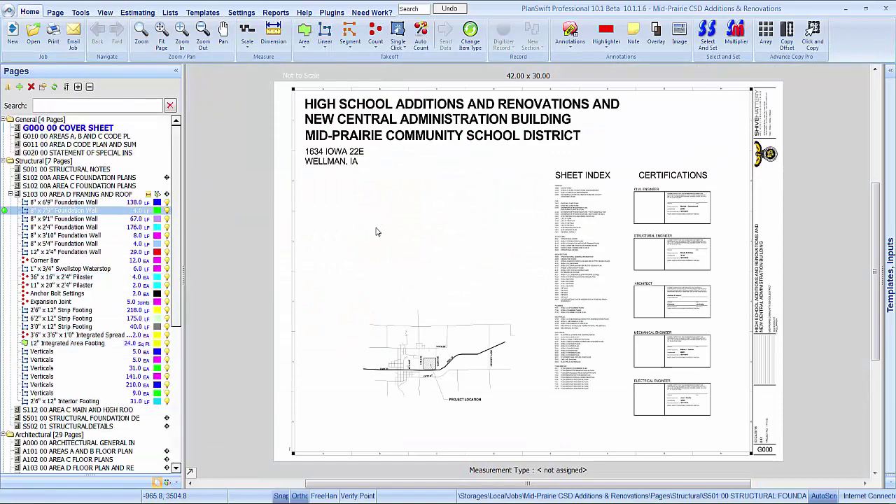
pyautogui.doubleClick(77, 194)
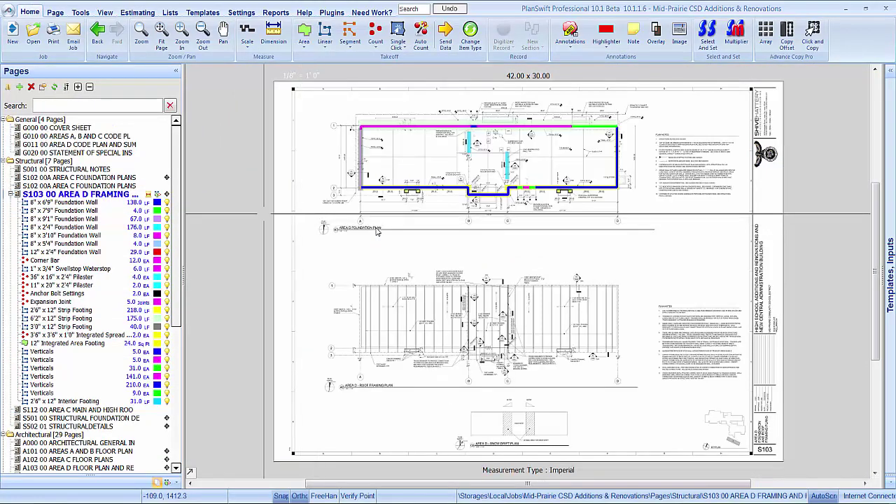
pyautogui.click(166, 482)
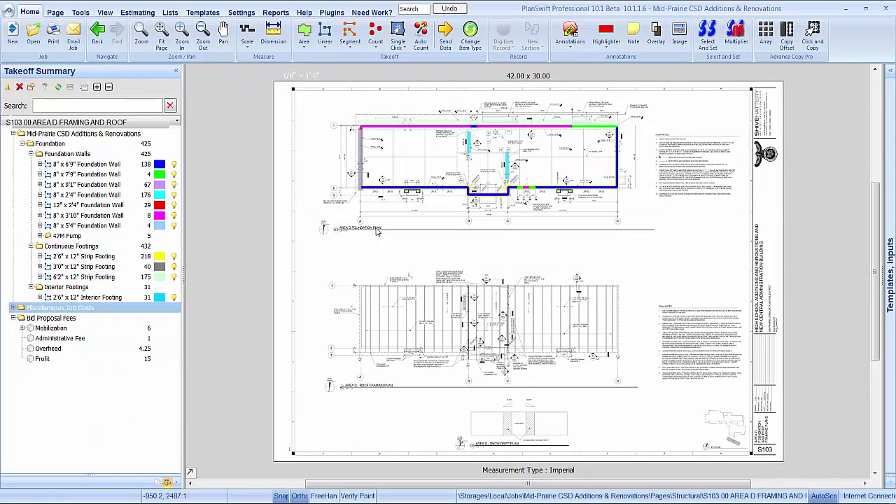
pyautogui.click(13, 308)
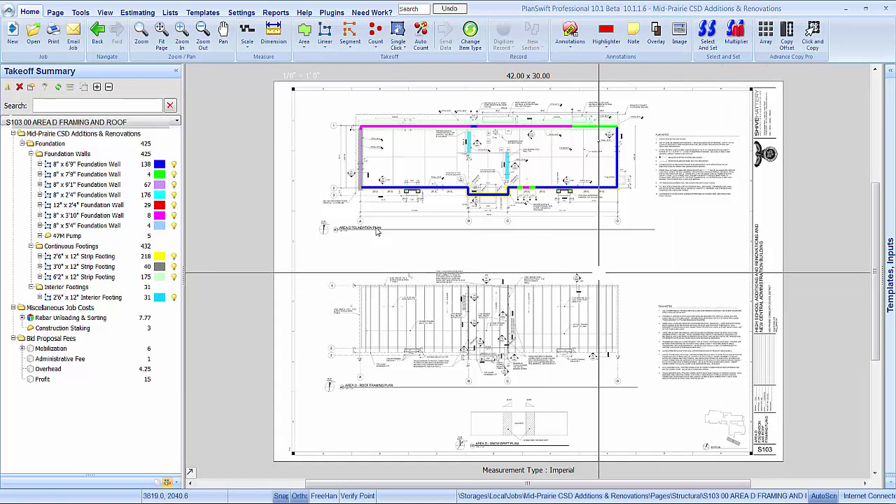
# Examine the wall and footing takeoffs along the Area D foundation plan, from gridline D across to gridline A
pyautogui.scroll(3, 376, 232)
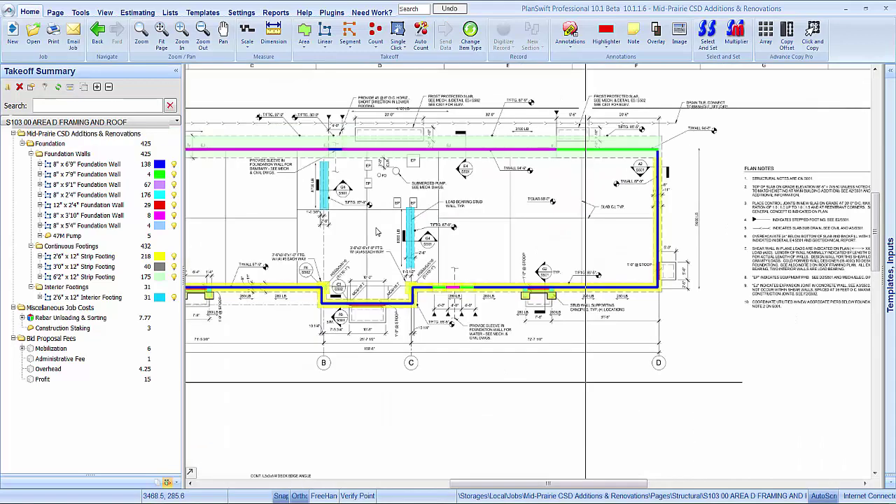
pyautogui.scroll(2, 377, 231)
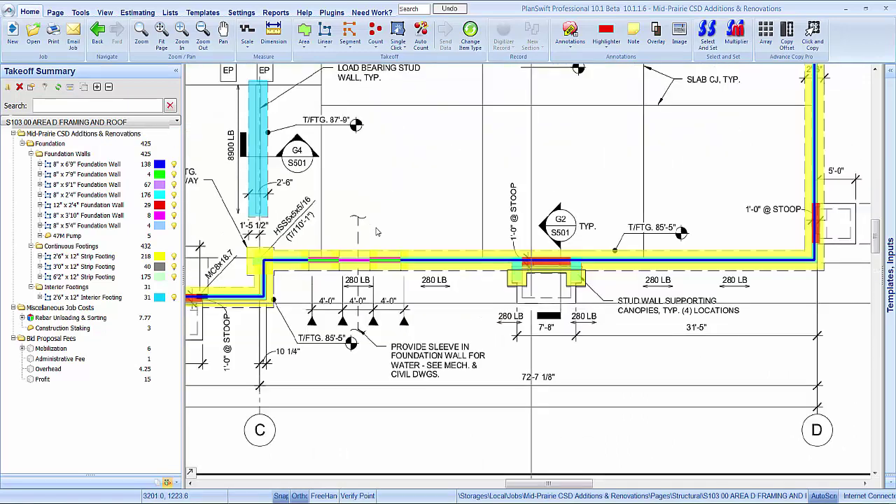
pyautogui.scroll(-2, 377, 232)
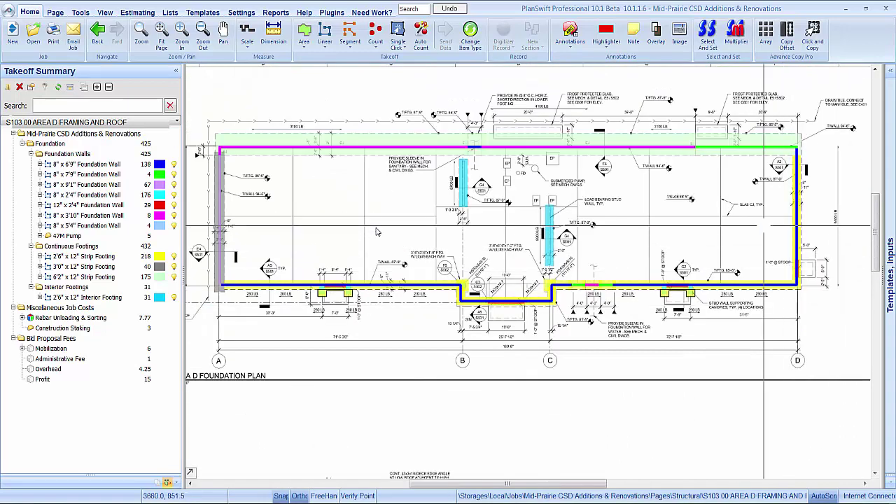
pyautogui.scroll(1, 377, 231)
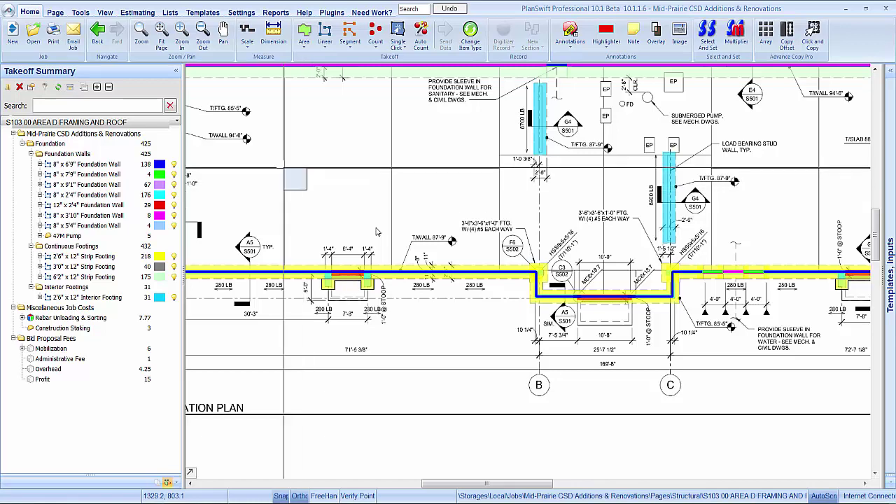
pyautogui.moveTo(267, 153); pyautogui.dragTo(328, 205)
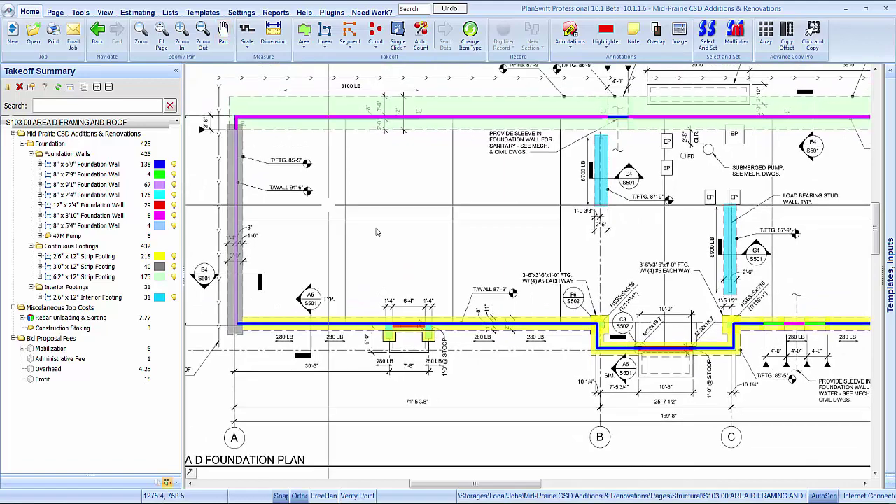
pyautogui.scroll(-5, 376, 232)
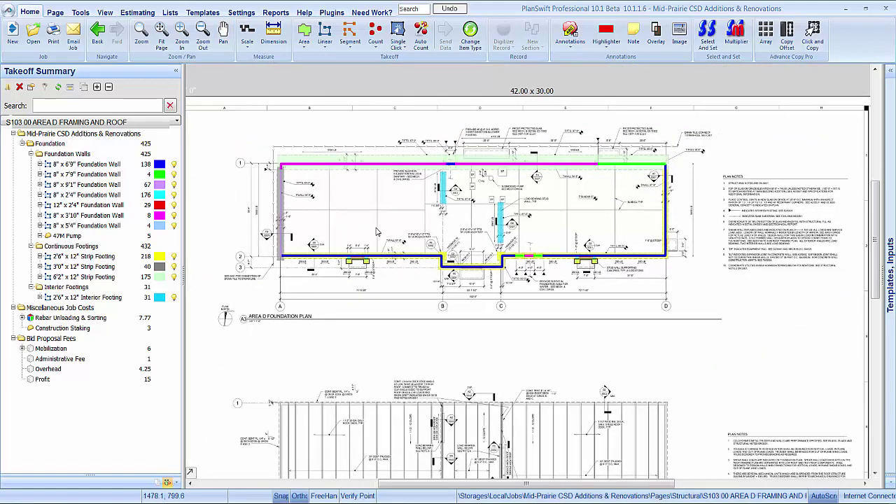
pyautogui.press('Escape')
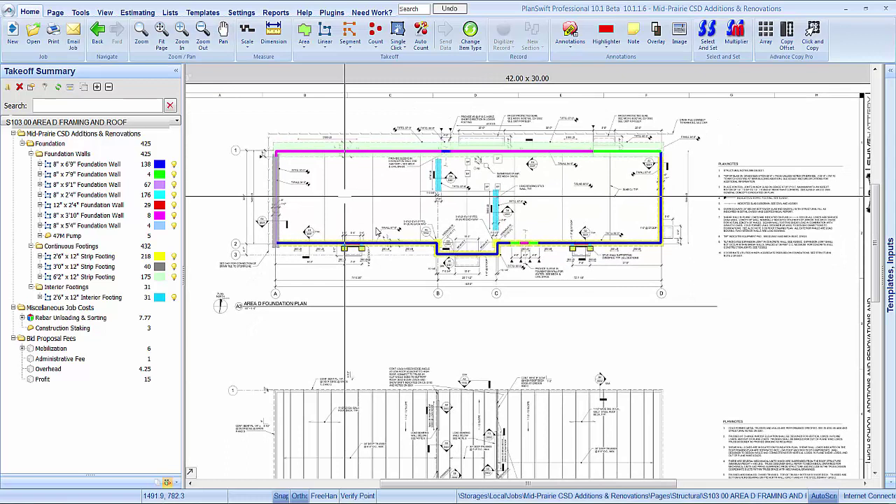